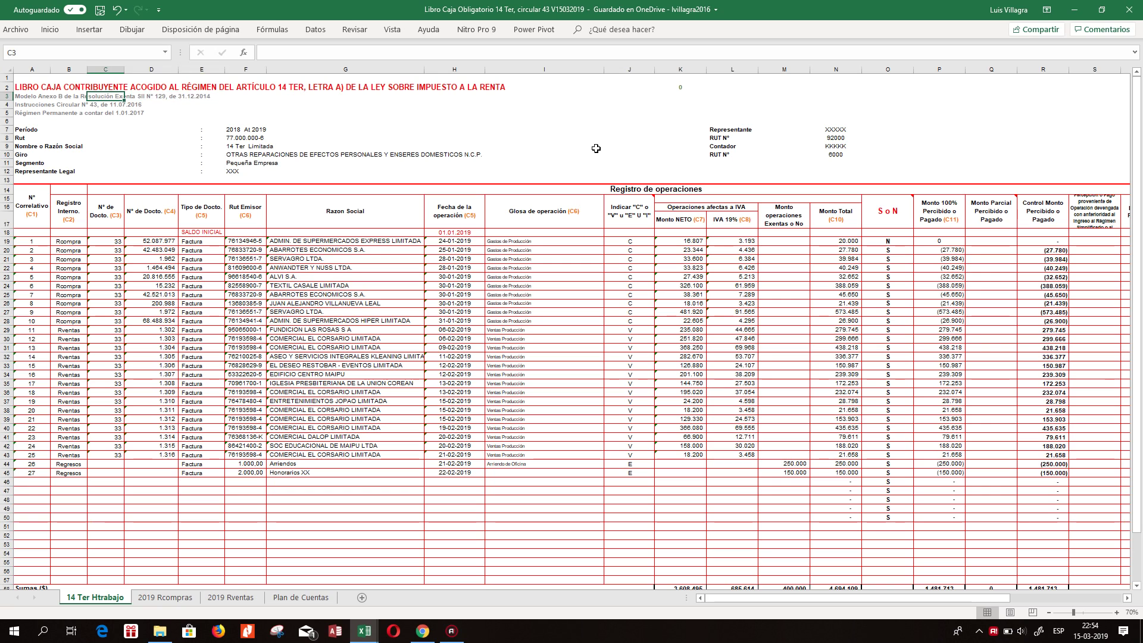
{"action": "key", "text": "Left"}
{"action": "key", "text": "Left"}
Step through the title block rows from C3 down to the Período header row.
{"action": "key", "text": "Down"}
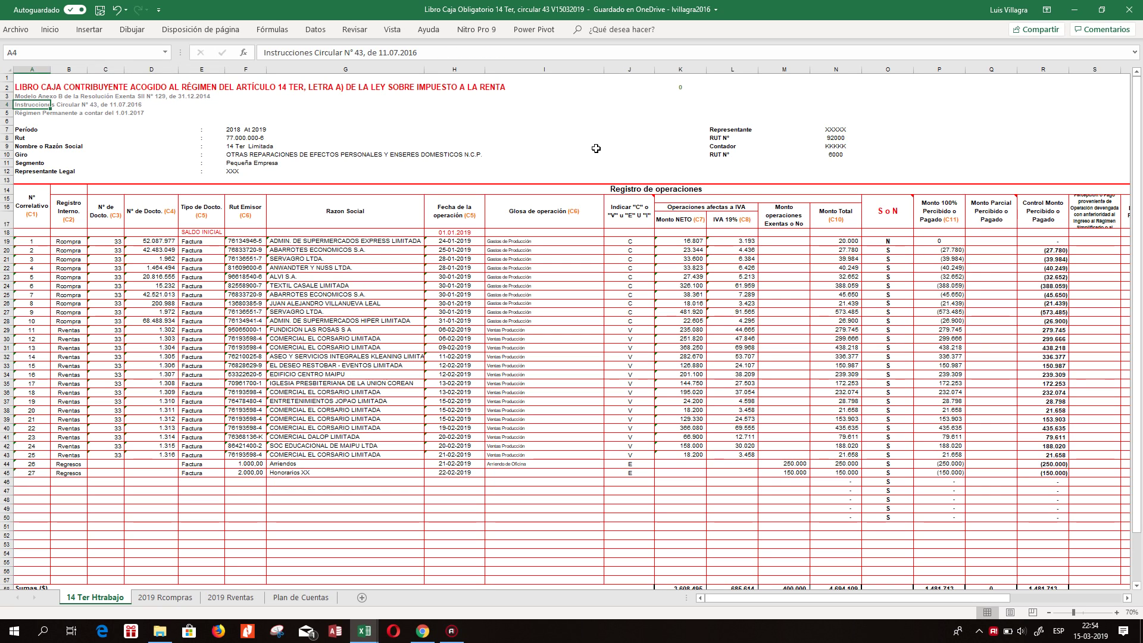
{"action": "key", "text": "Down"}
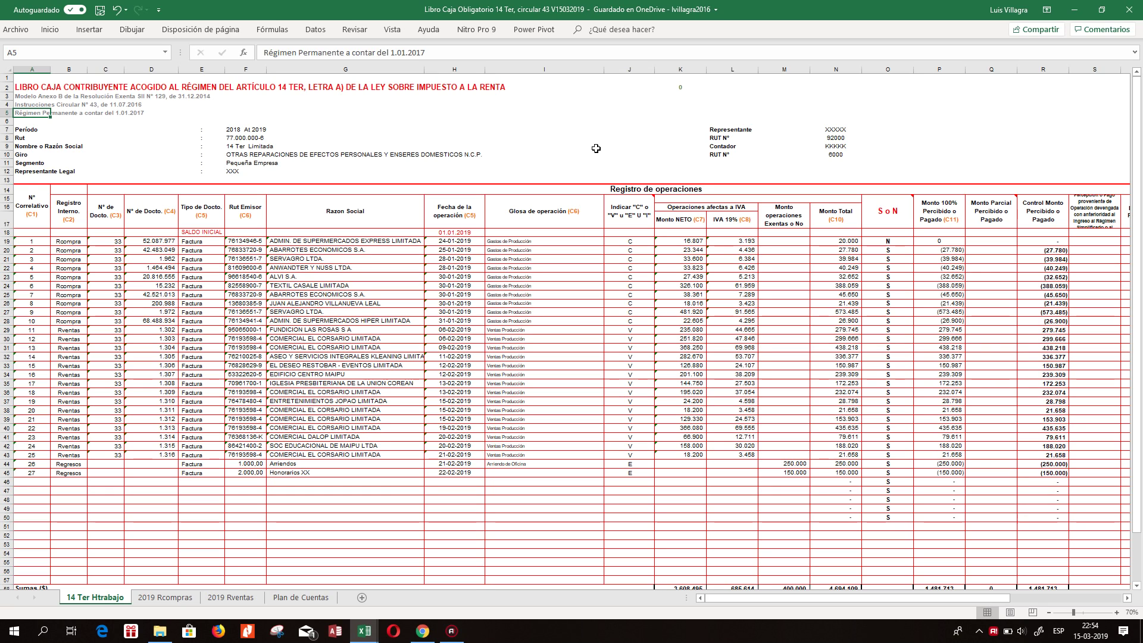
{"action": "key", "text": "Down"}
{"action": "key", "text": "Down"}
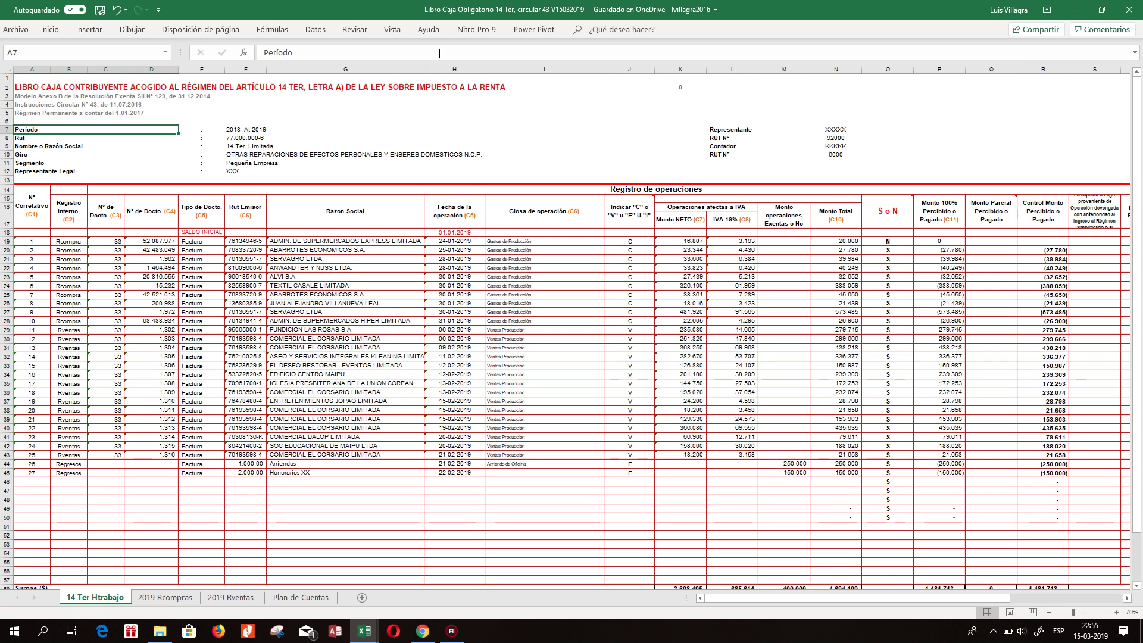
Inspect the supplier name formula in G22 and the IVA amount formula in L21.
{"action": "left_click", "coordinate": [322, 268]}
{"action": "left_click", "coordinate": [490, 256]}
{"action": "left_click", "coordinate": [731, 259]}
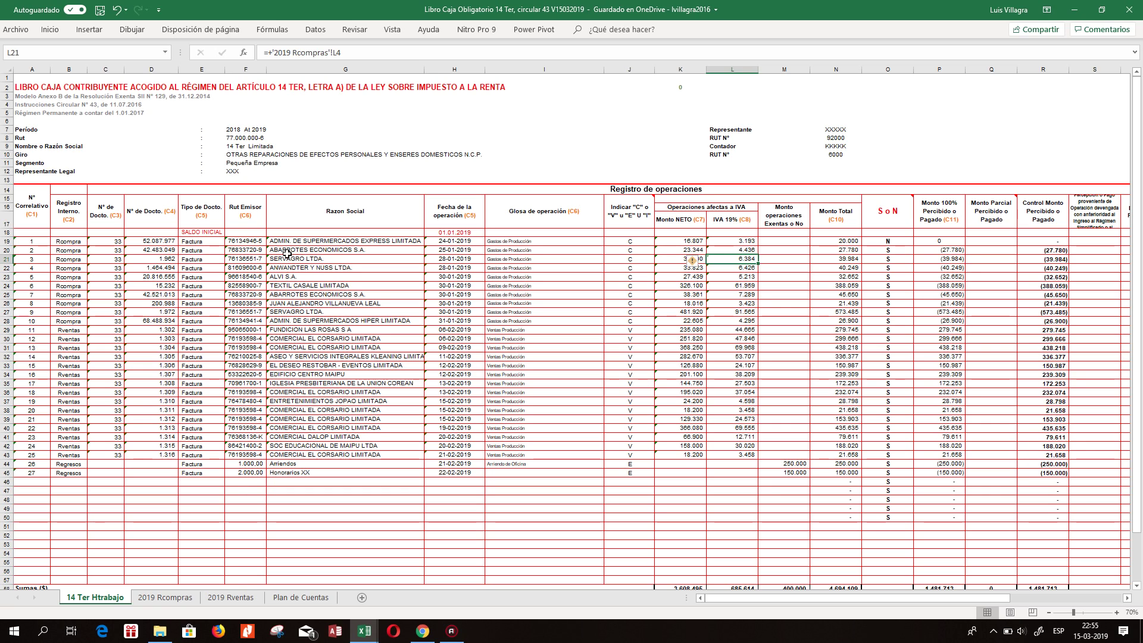
Close the opened email, Tributaria, SimpleSite and Facebook tabs, leaving only the Gmail inbox.
{"action": "left_click", "coordinate": [431, 635]}
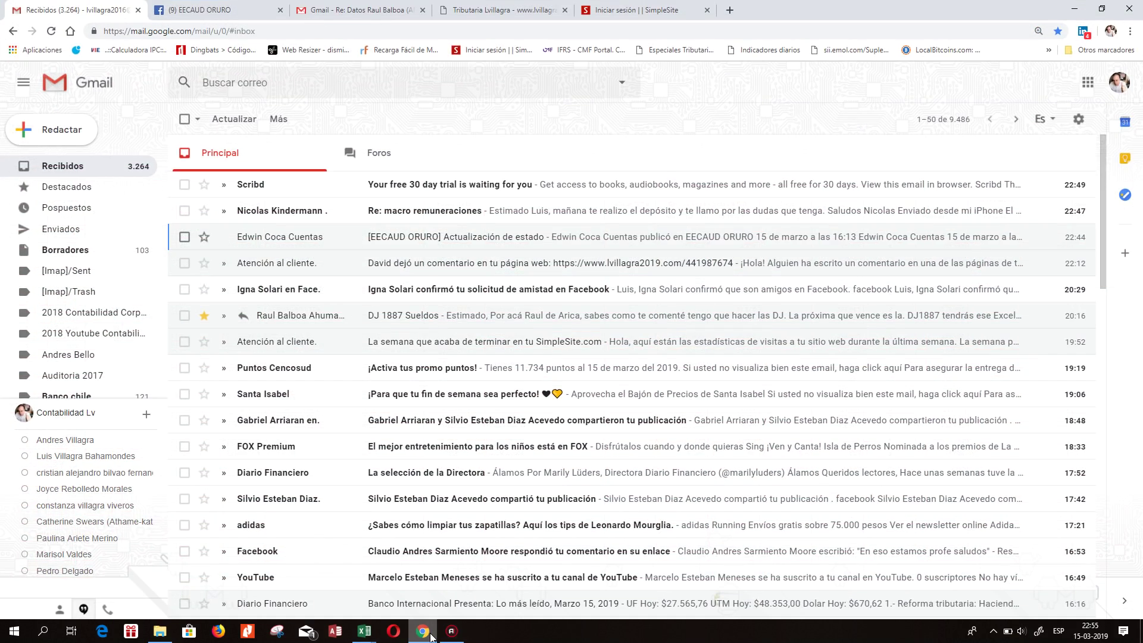
{"action": "left_click", "coordinate": [384, 15]}
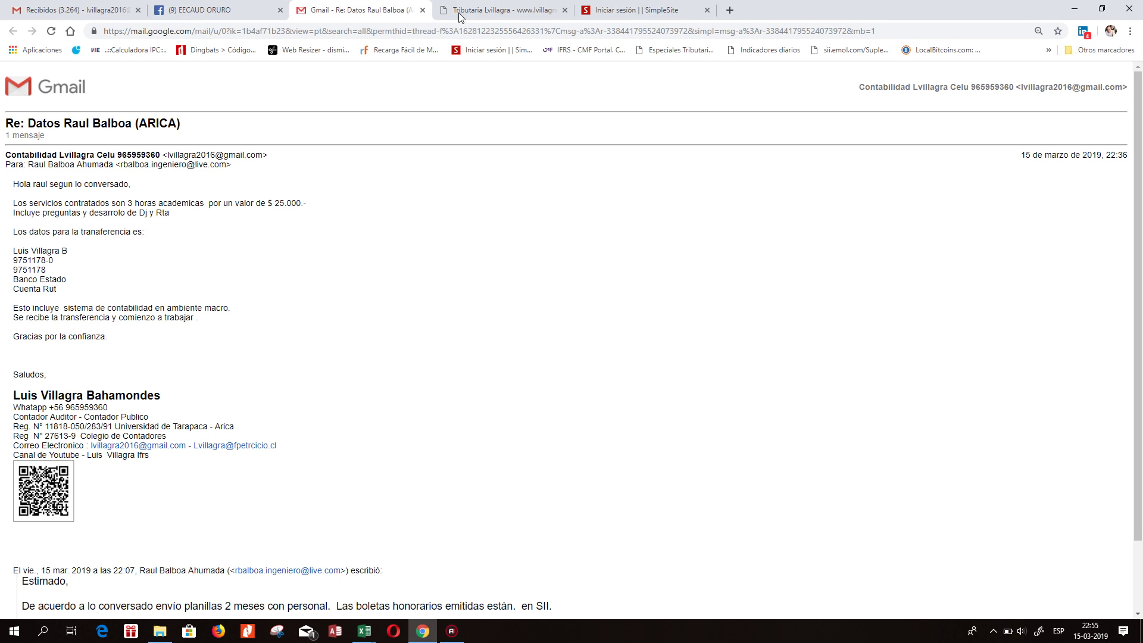
{"action": "left_click", "coordinate": [423, 11]}
{"action": "left_click", "coordinate": [422, 11]}
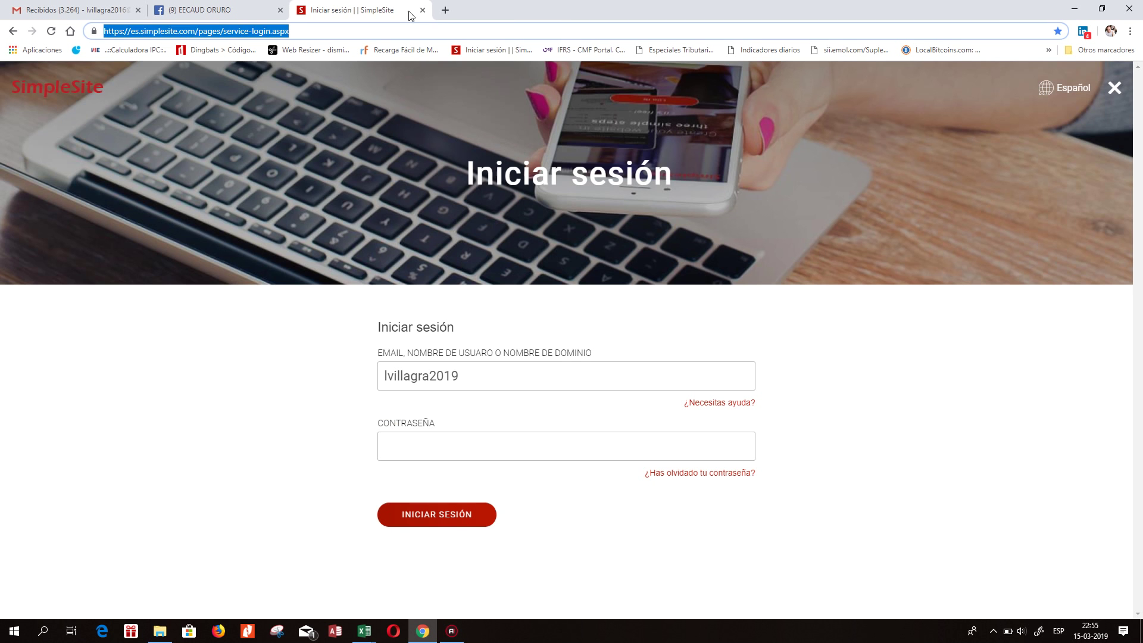
{"action": "left_click", "coordinate": [422, 10]}
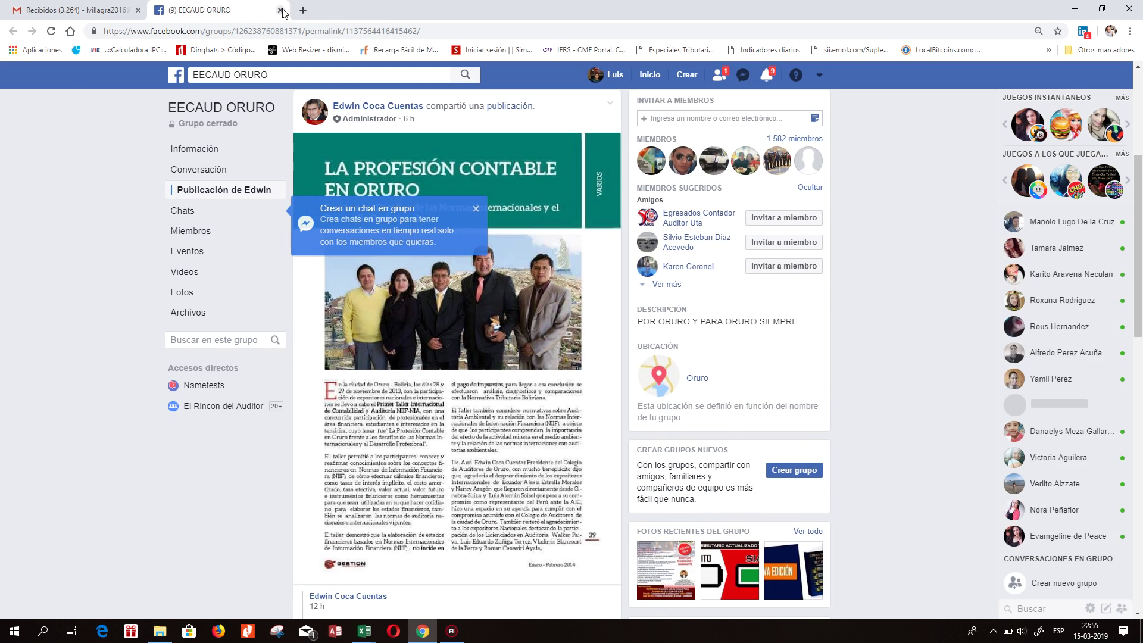
{"action": "left_click", "coordinate": [280, 10]}
{"action": "left_click", "coordinate": [268, 31]}
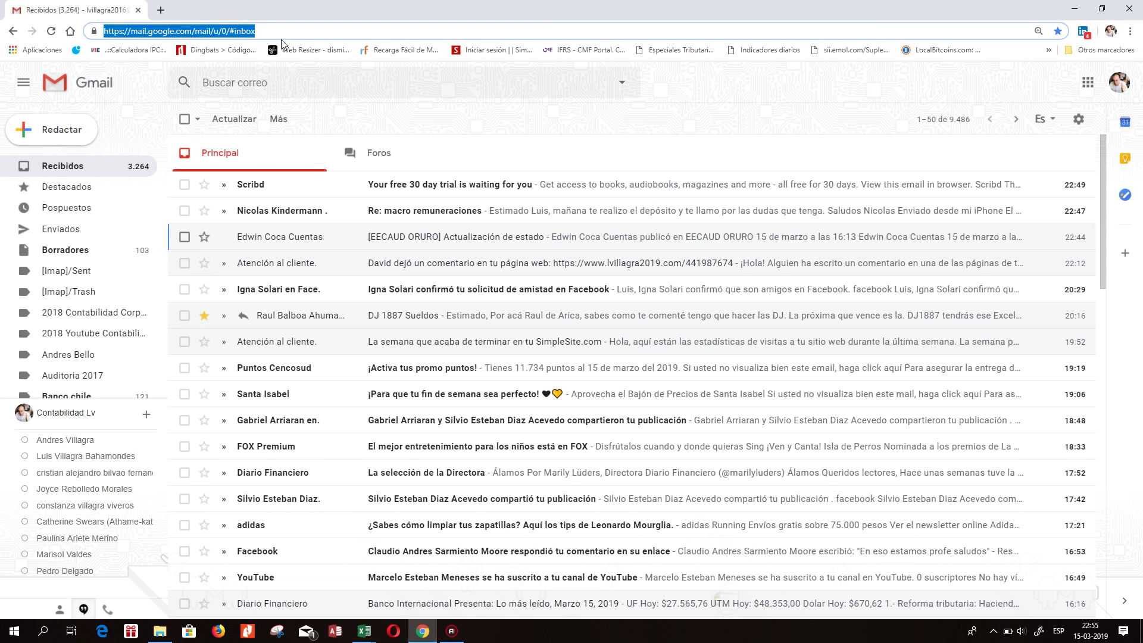
Bring up the homer.sii.cl homepage and close its maintenance notice popup.
{"action": "key", "text": "alt+Tab"}
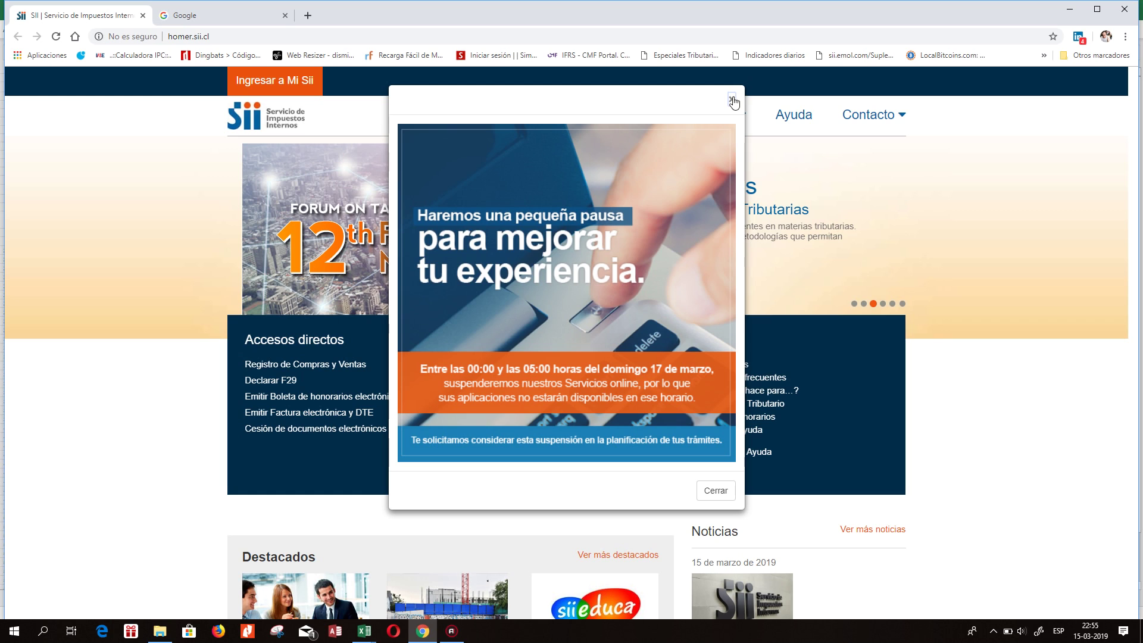
{"action": "left_click", "coordinate": [733, 100]}
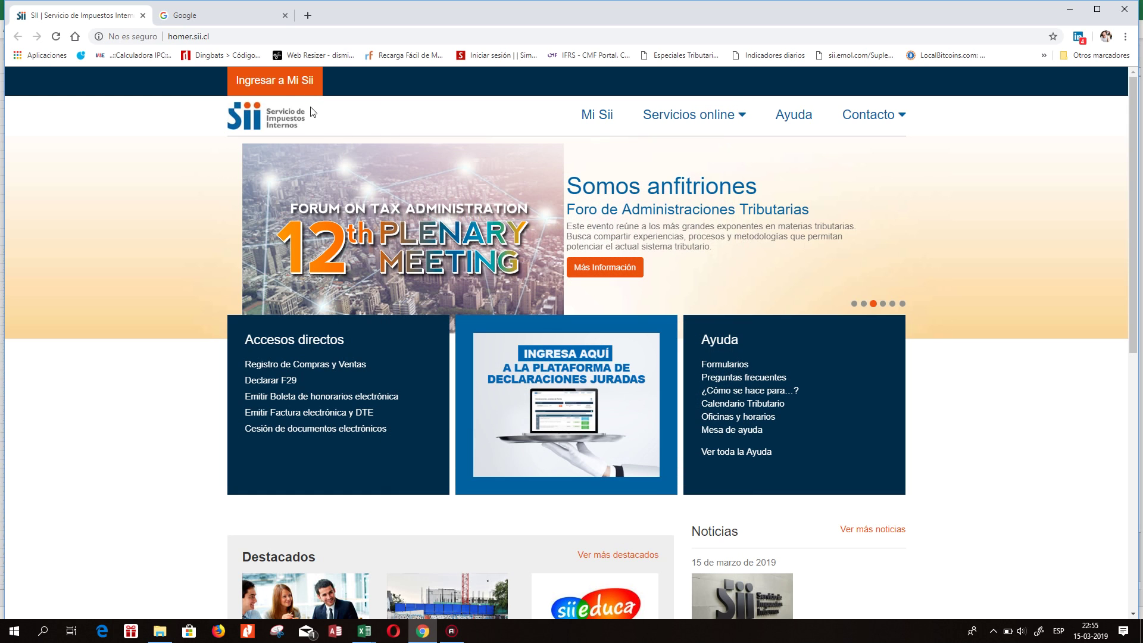
Open the Mi Sii login and submit the saved taxpayer RUT and password.
{"action": "left_click", "coordinate": [283, 83]}
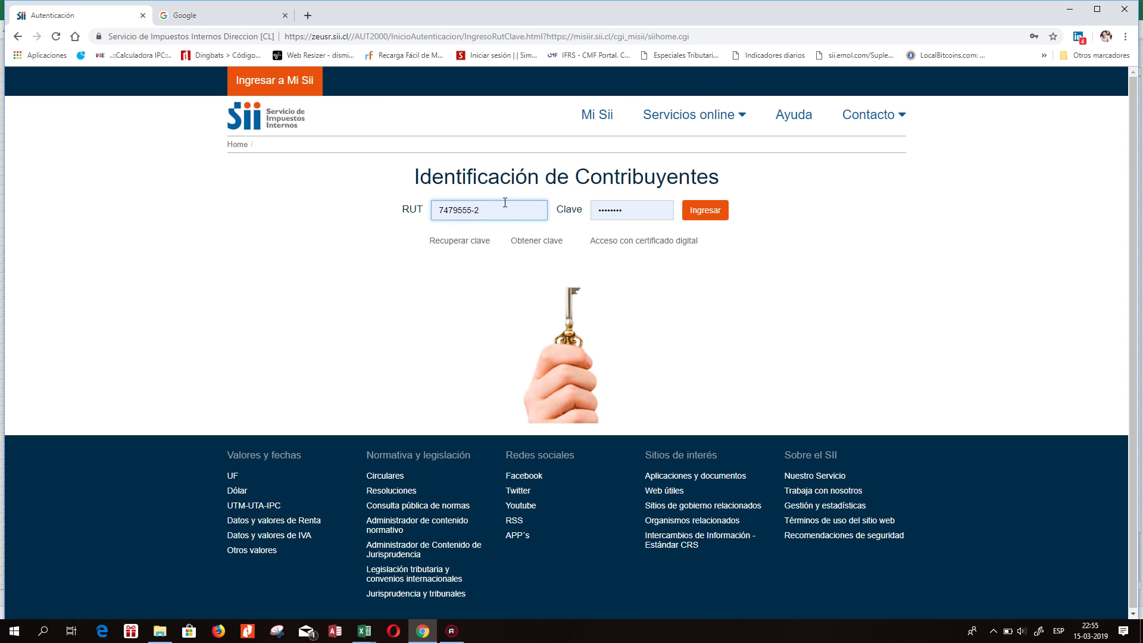
{"action": "triple_click", "coordinate": [493, 207]}
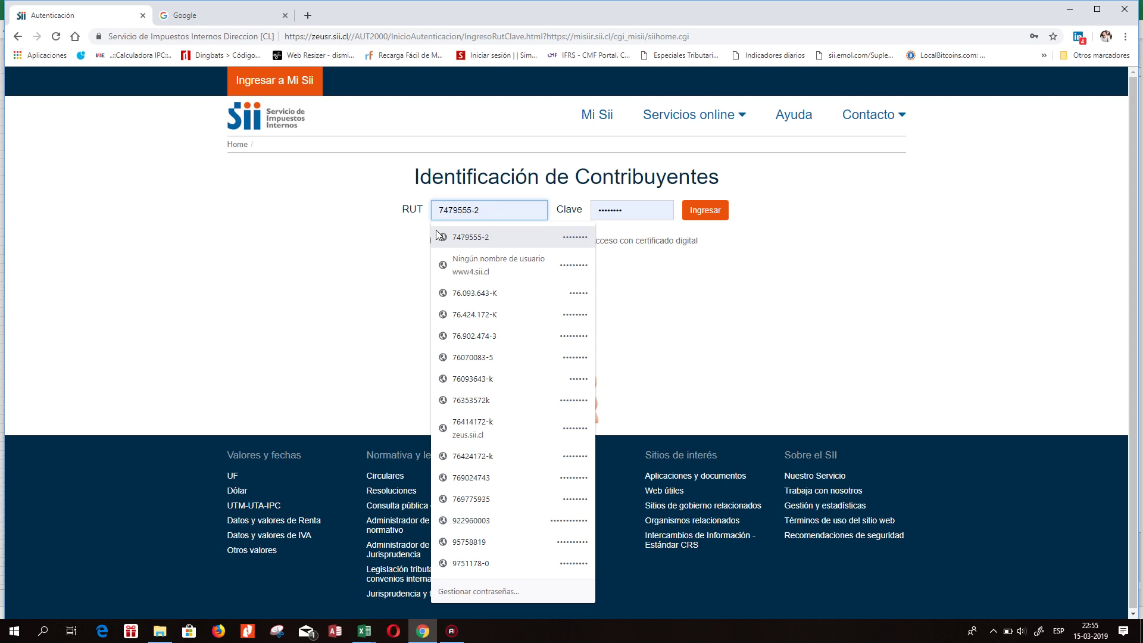
{"action": "left_click", "coordinate": [456, 236]}
{"action": "left_click", "coordinate": [716, 220]}
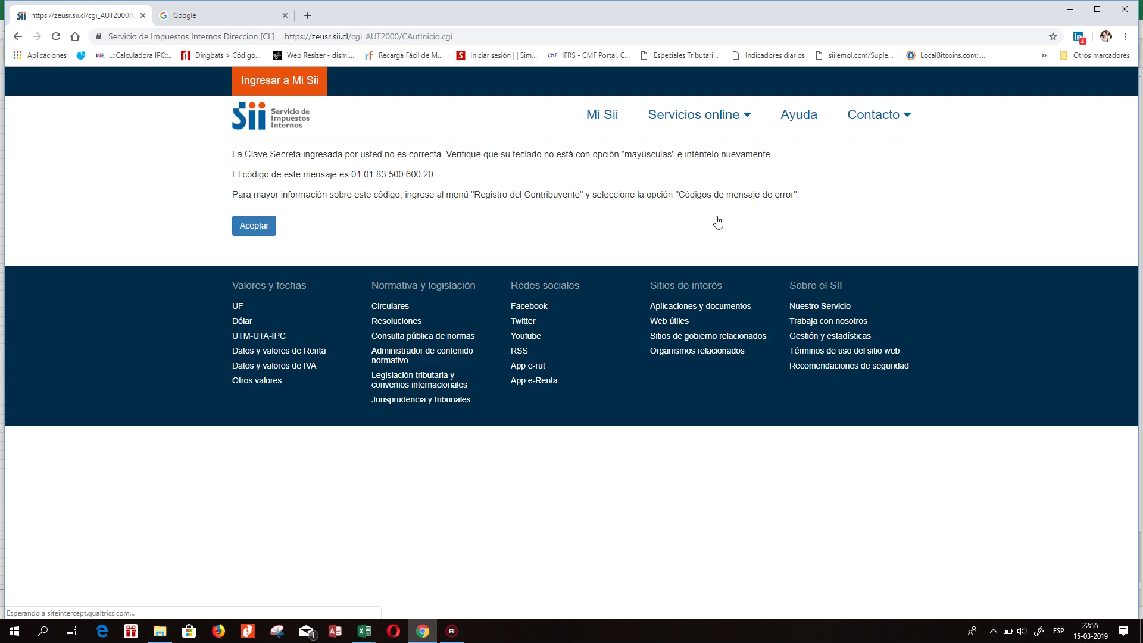
Acknowledge the incorrect-password error and retype the Clave in the password field.
{"action": "left_click", "coordinate": [241, 231]}
{"action": "left_click", "coordinate": [597, 214]}
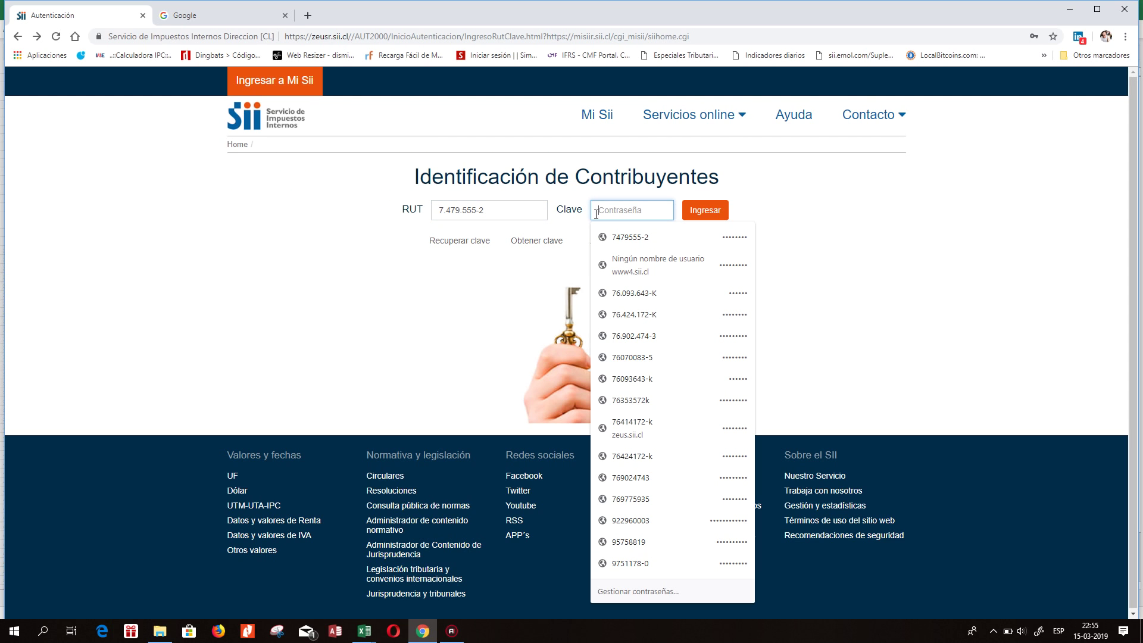
{"action": "type", "text": "**"}
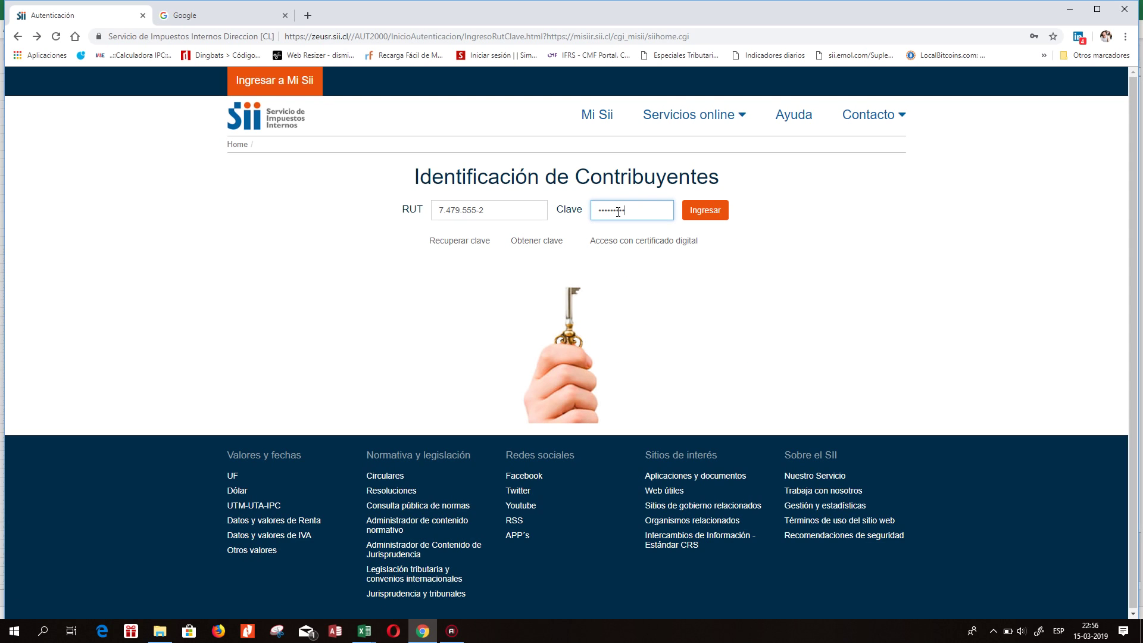
Log in to SII, go to Renta > Mis declaraciones and choose Declarar on form 1924.
{"action": "left_click", "coordinate": [692, 214]}
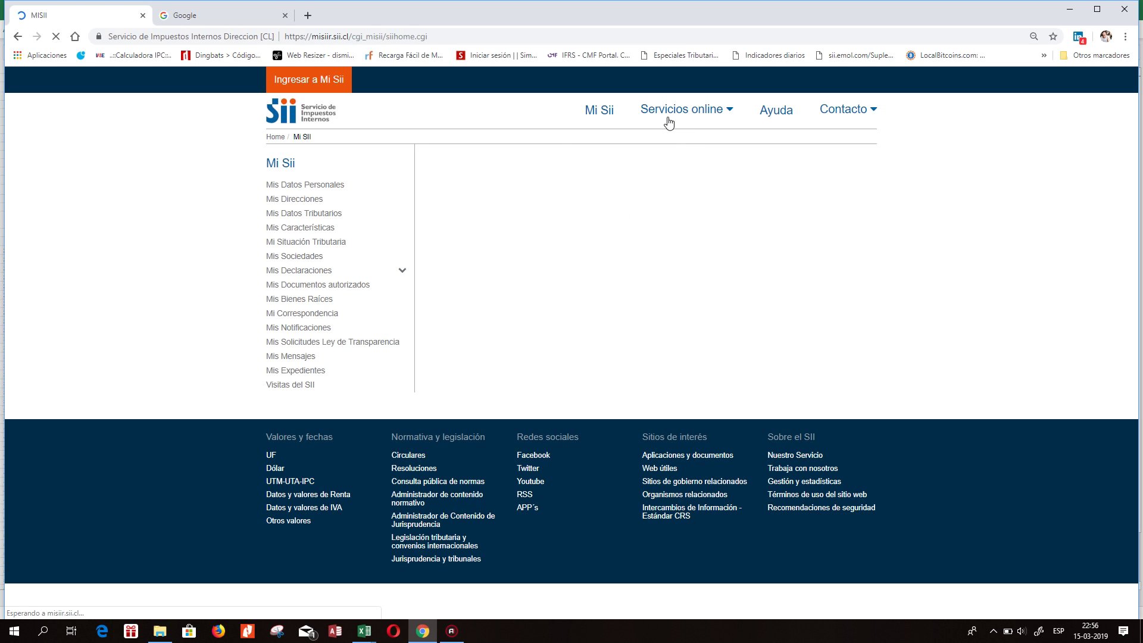
{"action": "mouse_move", "coordinate": [669, 119]}
{"action": "left_click", "coordinate": [619, 241]}
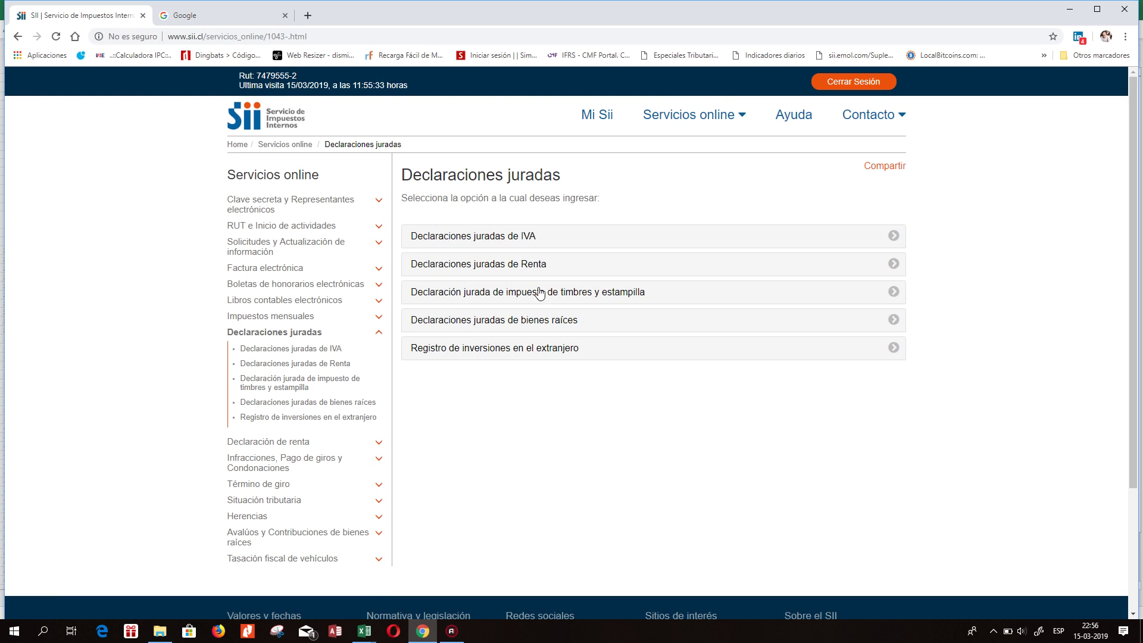
{"action": "left_click", "coordinate": [500, 269]}
{"action": "left_click", "coordinate": [477, 209]}
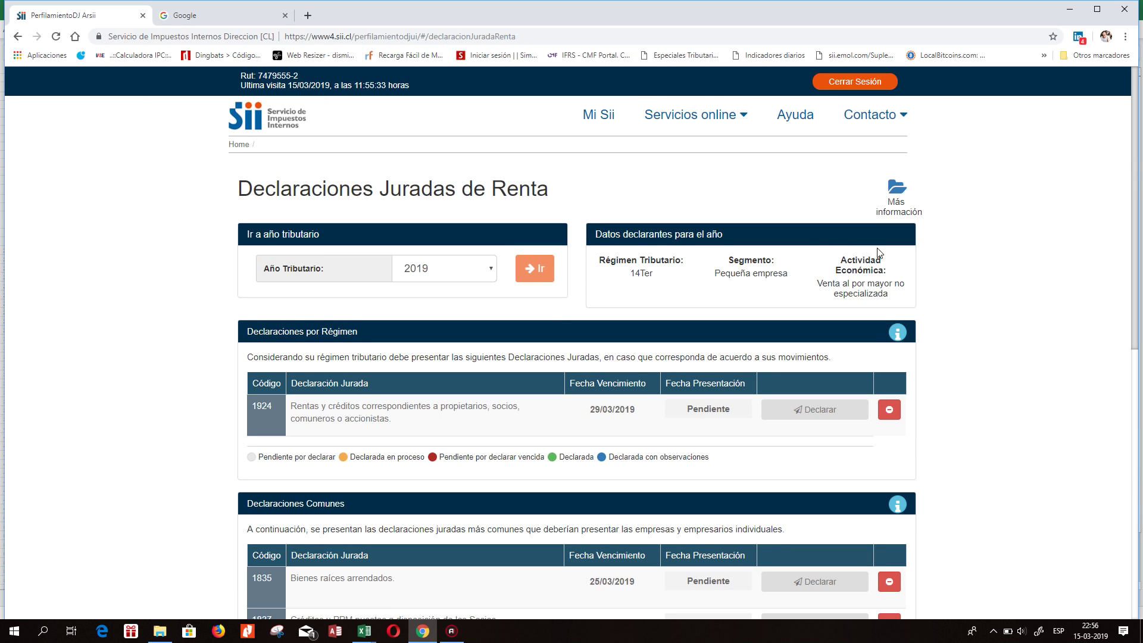
{"action": "left_click_drag", "start_coordinate": [1134, 188], "coordinate": [1134, 259]}
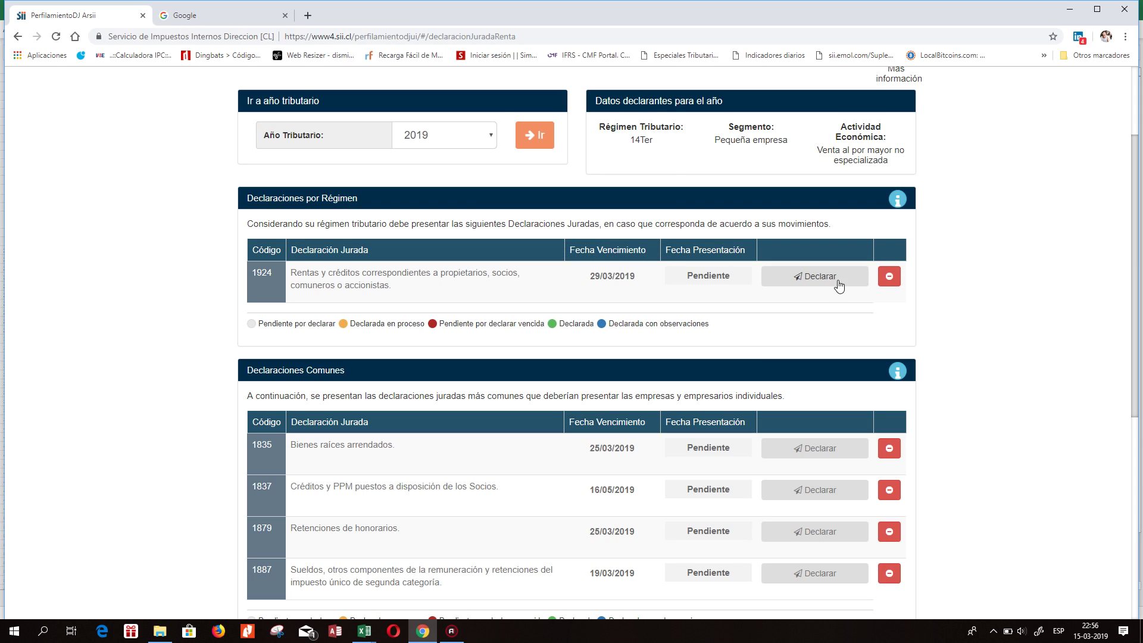
{"action": "left_click", "coordinate": [821, 280]}
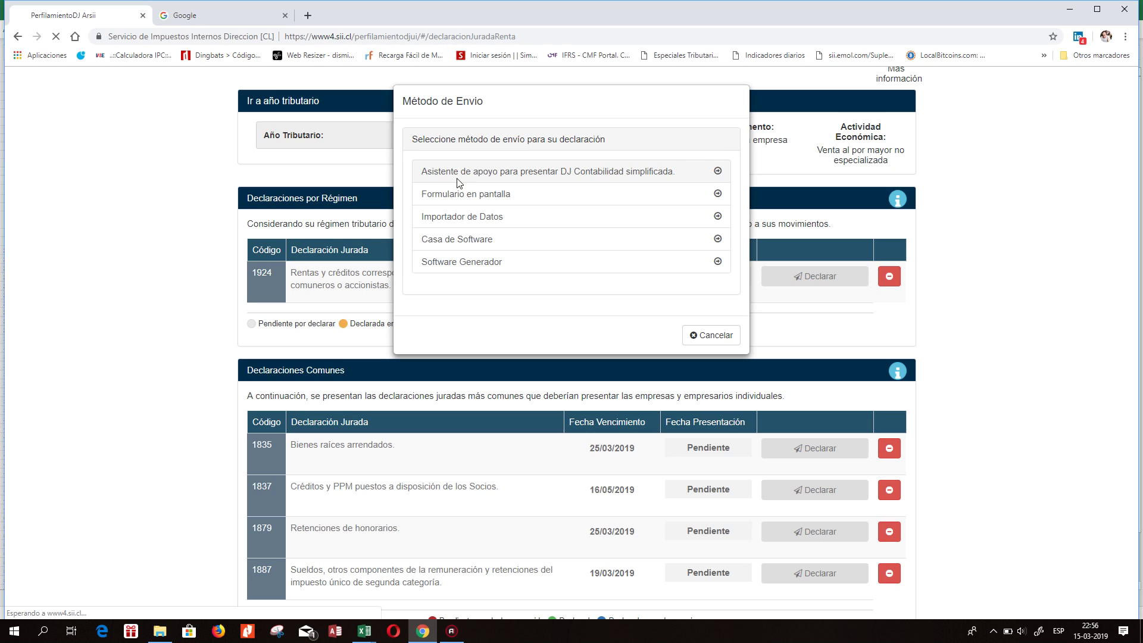
Copy the assistant's Ingresos table (total 80.615.216) and bring the Libro Caja workbook forward.
{"action": "left_click", "coordinate": [459, 185]}
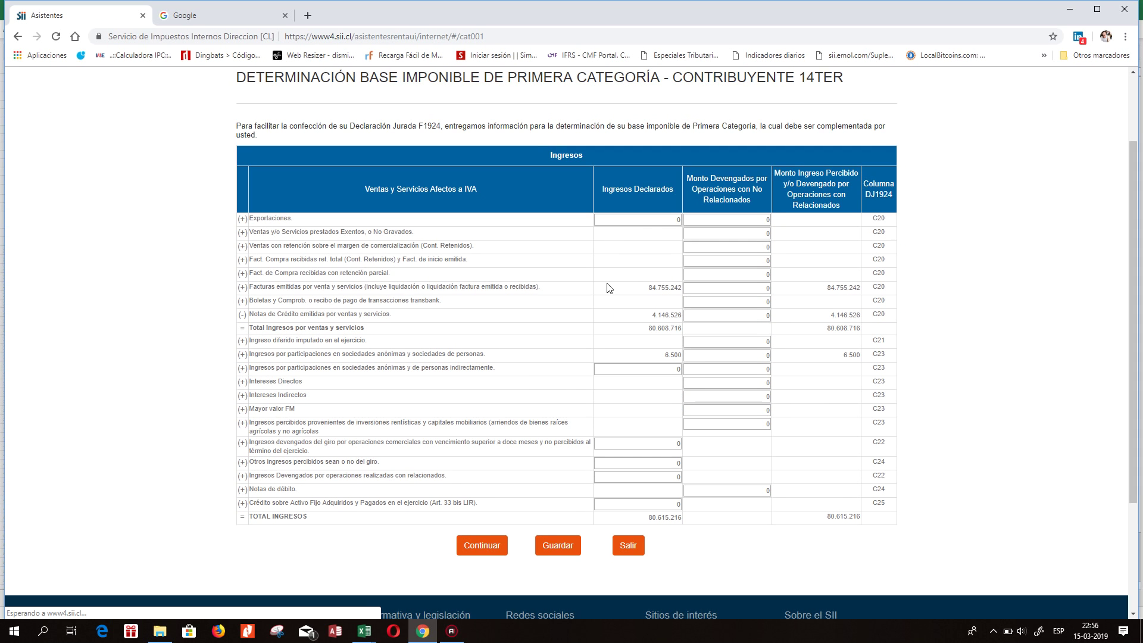
{"action": "left_click_drag", "start_coordinate": [1137, 160], "coordinate": [1140, 194]}
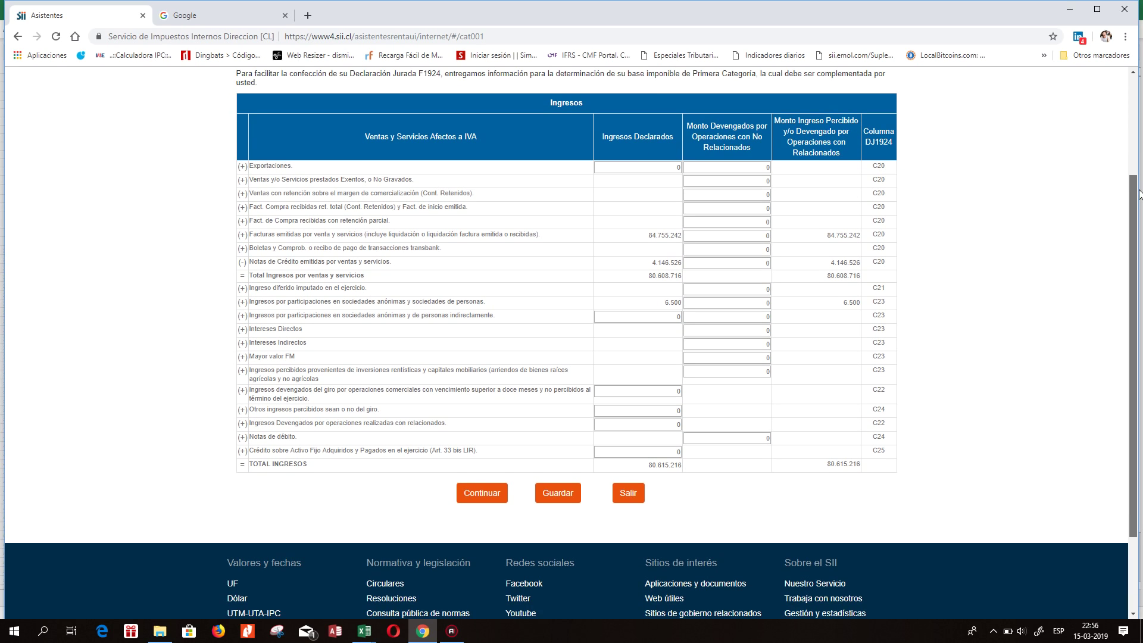
{"action": "left_click_drag", "start_coordinate": [270, 105], "coordinate": [887, 473]}
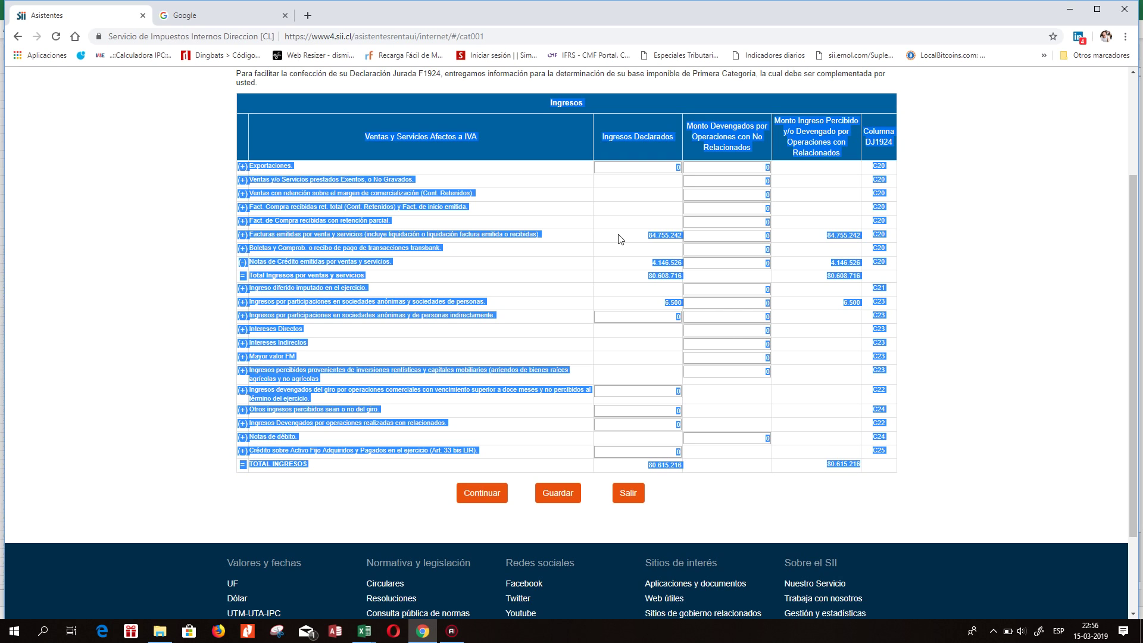
{"action": "right_click", "coordinate": [405, 114]}
{"action": "left_click", "coordinate": [430, 120]}
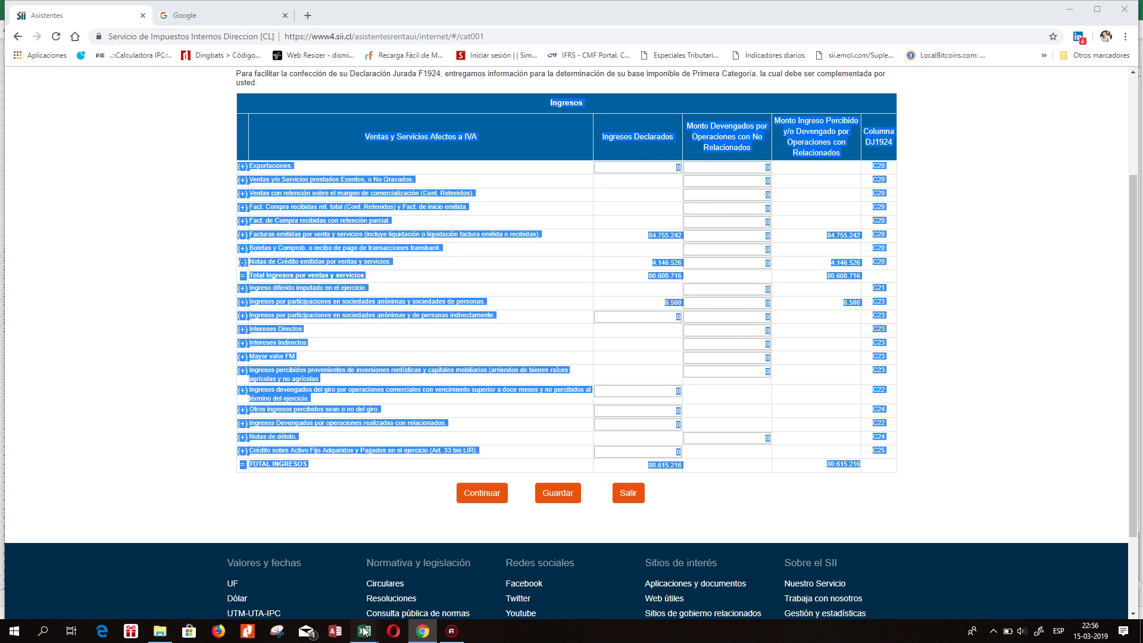
{"action": "mouse_move", "coordinate": [365, 631]}
{"action": "left_click", "coordinate": [392, 598]}
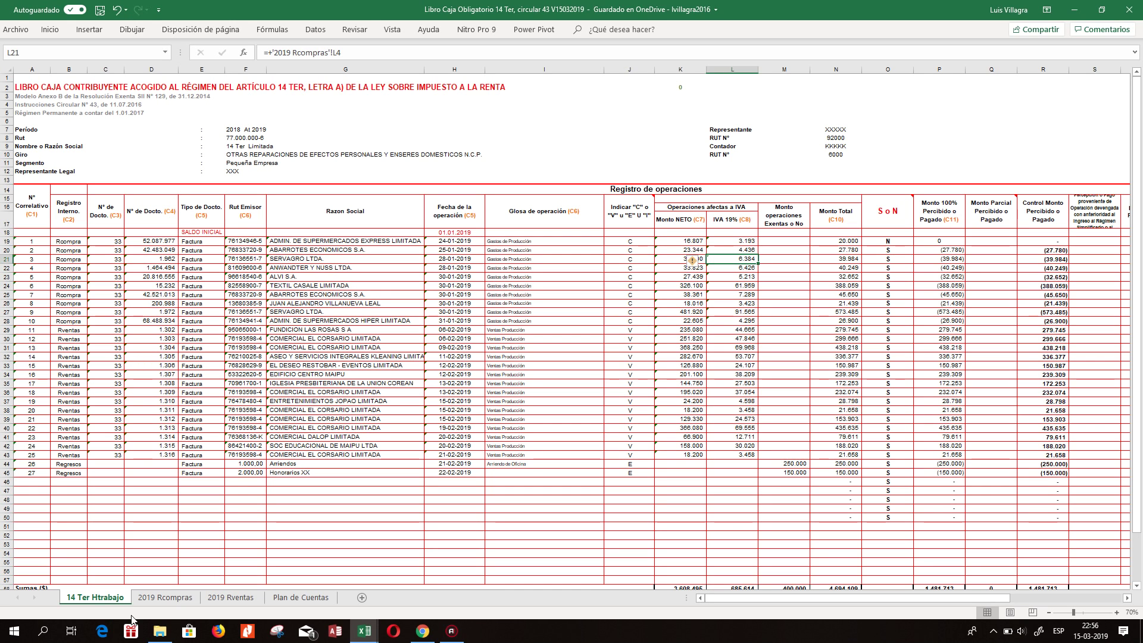
Insert a new blank worksheet, Hoja5, into the workbook.
{"action": "right_click", "coordinate": [94, 599]}
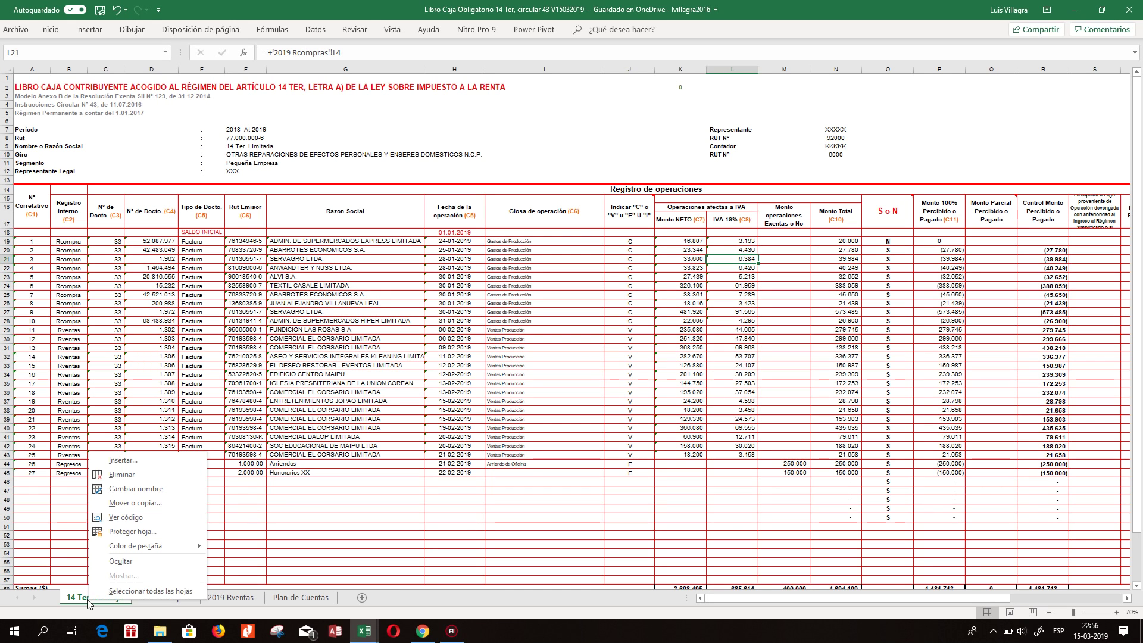
{"action": "left_click", "coordinate": [123, 461]}
{"action": "double_click", "coordinate": [56, 399]}
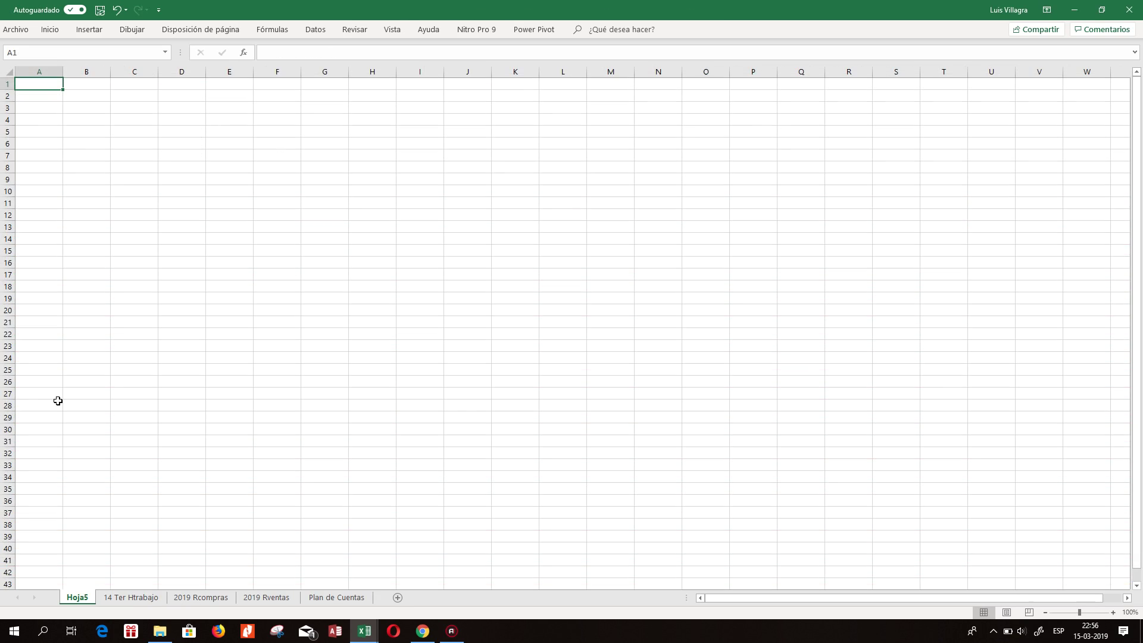
Paste the Ingresos table at B3 using 'Coincidir con formato de destino' instead of source formatting.
{"action": "right_click", "coordinate": [90, 106]}
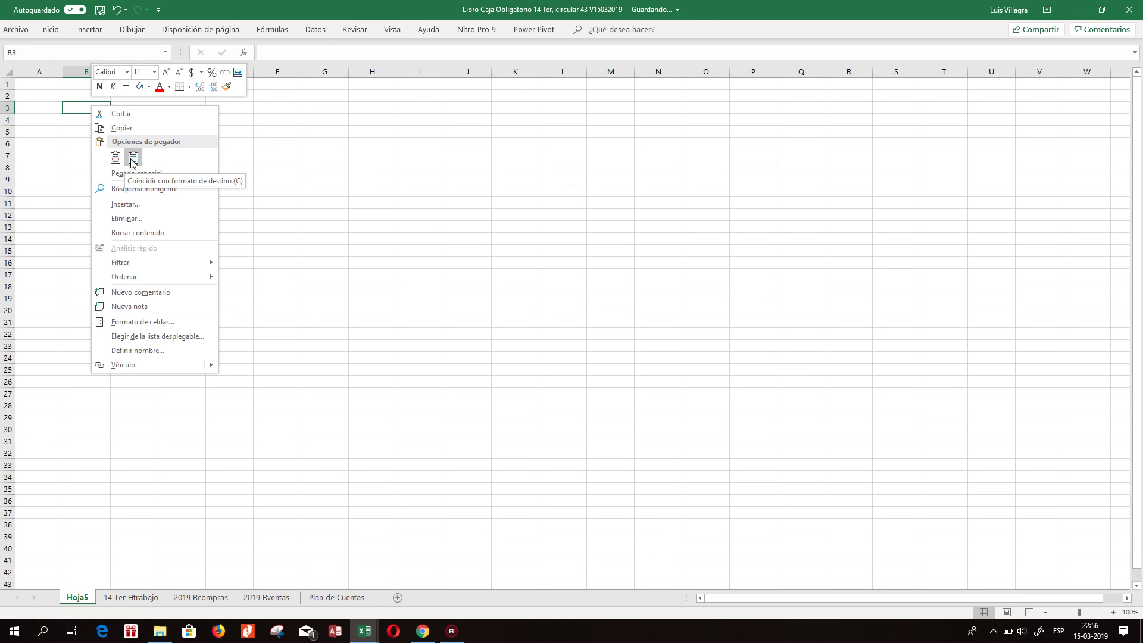
{"action": "left_click", "coordinate": [115, 157]}
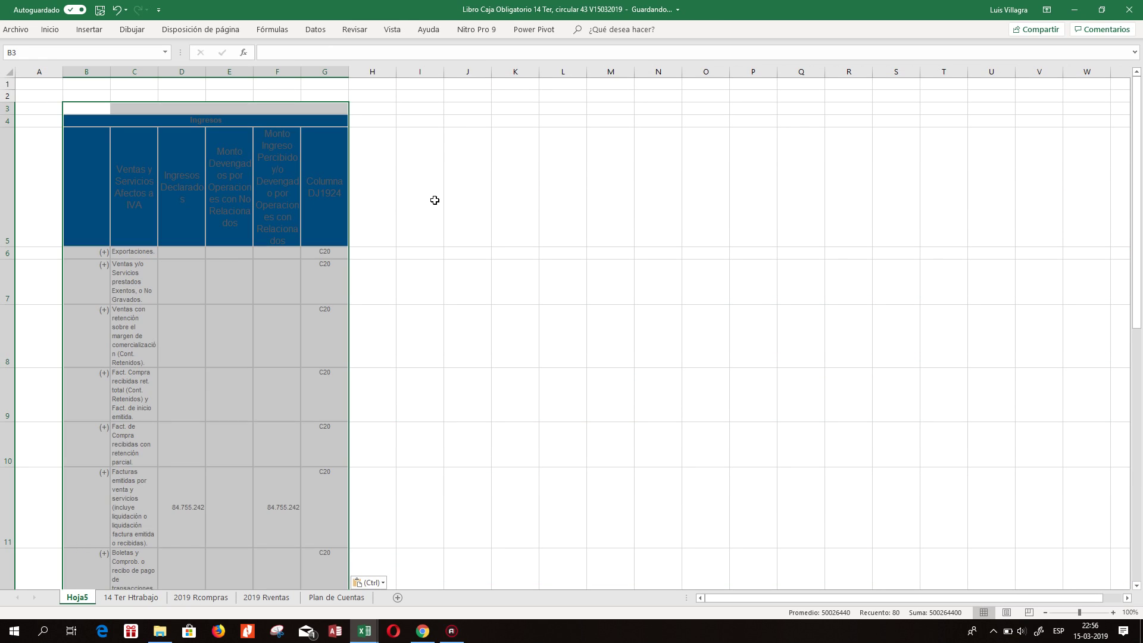
{"action": "left_click", "coordinate": [434, 200]}
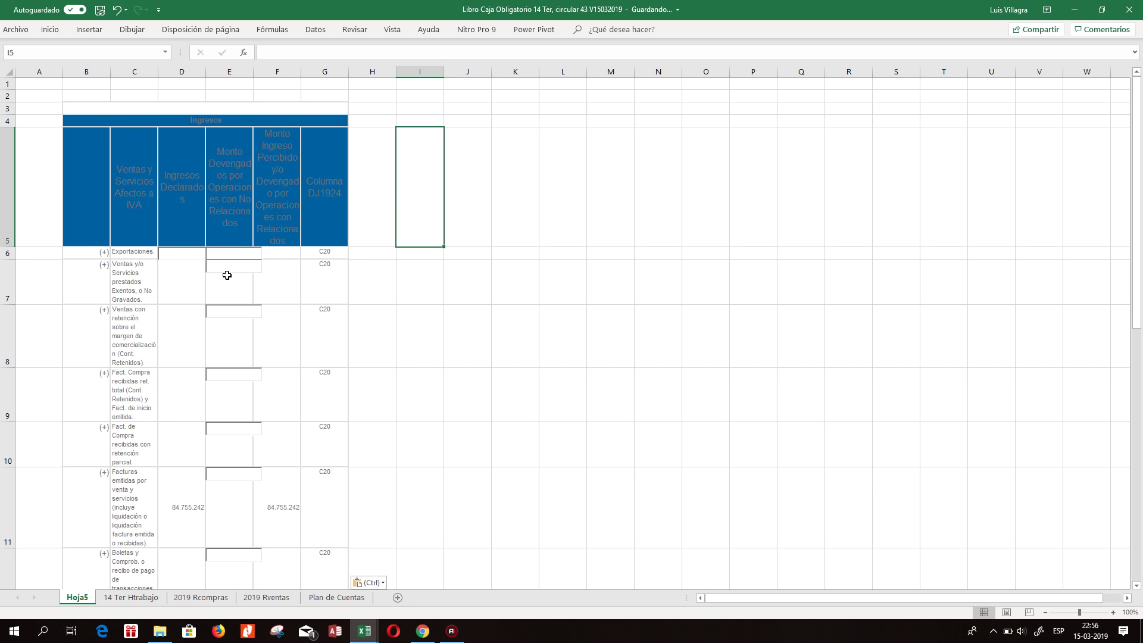
{"action": "left_click", "coordinate": [117, 9]}
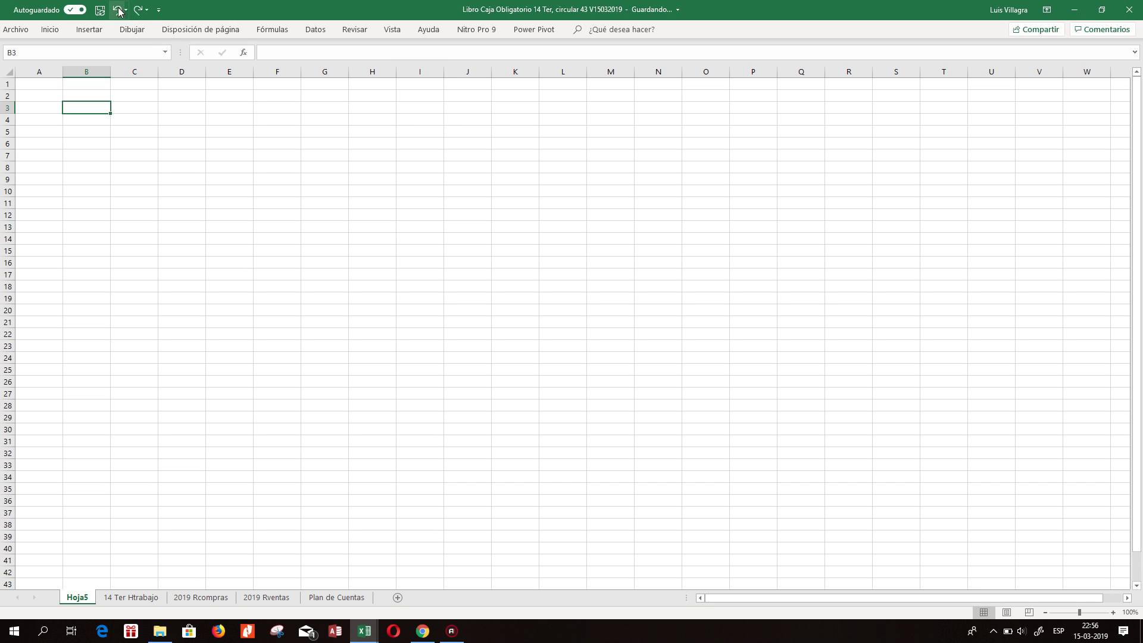
{"action": "right_click", "coordinate": [94, 108]}
{"action": "left_click", "coordinate": [125, 160]}
{"action": "left_click", "coordinate": [196, 167]}
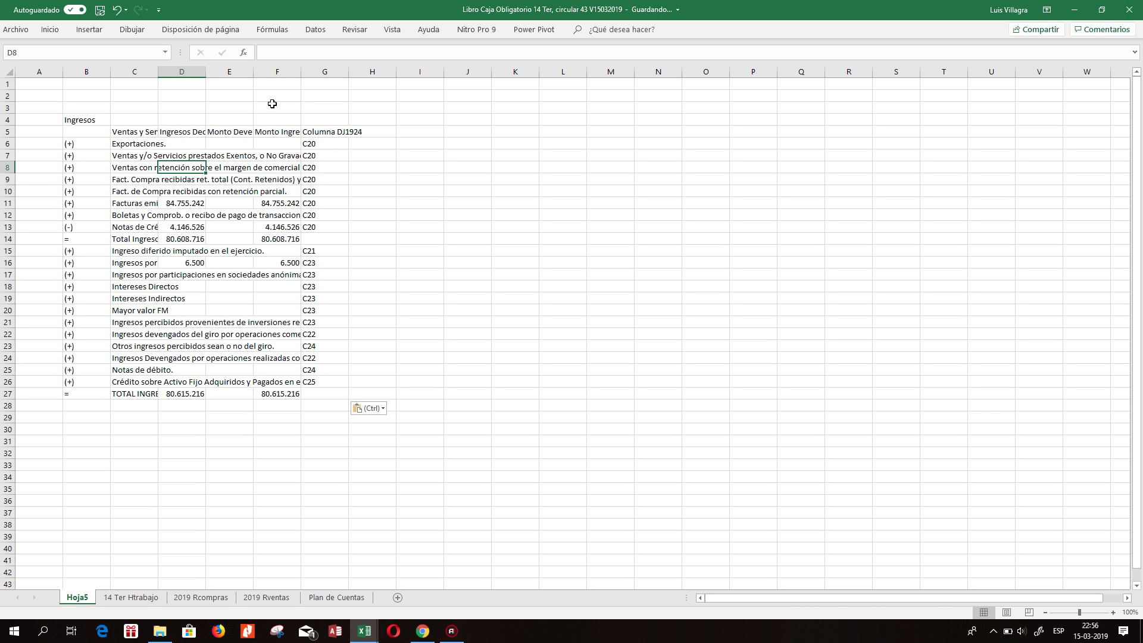
{"action": "double_click", "coordinate": [158, 71]}
{"action": "left_click", "coordinate": [459, 251]}
{"action": "left_click", "coordinate": [751, 204]}
{"action": "double_click", "coordinate": [683, 75]}
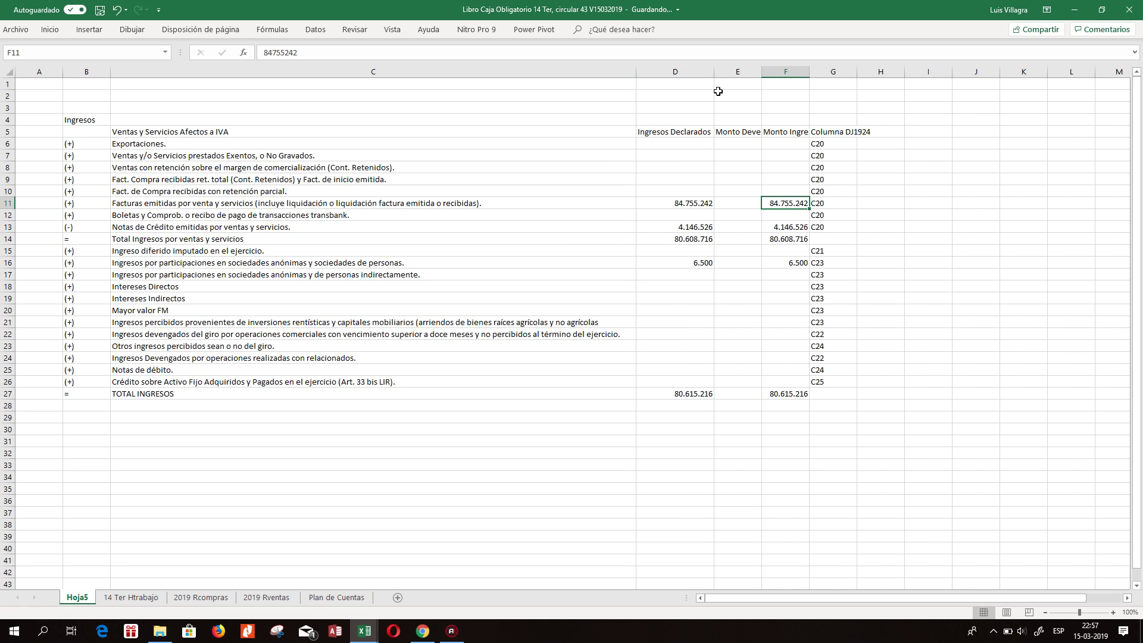
{"action": "double_click", "coordinate": [762, 75]}
{"action": "left_click_drag", "start_coordinate": [935, 72], "coordinate": [929, 70]}
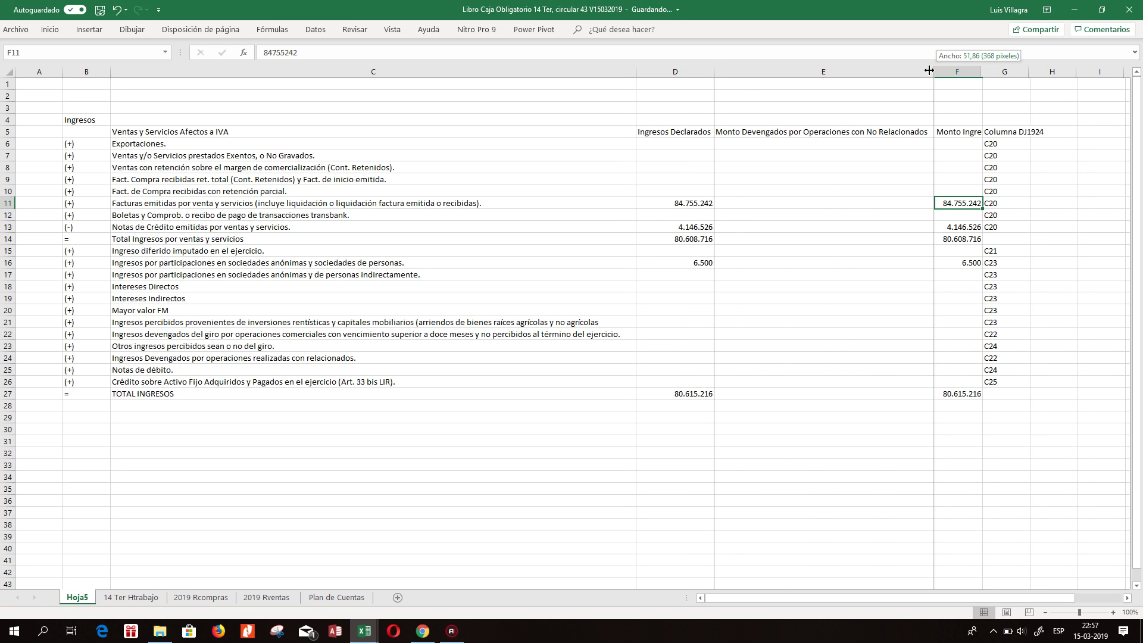
{"action": "left_click_drag", "start_coordinate": [814, 88], "coordinate": [776, 88]}
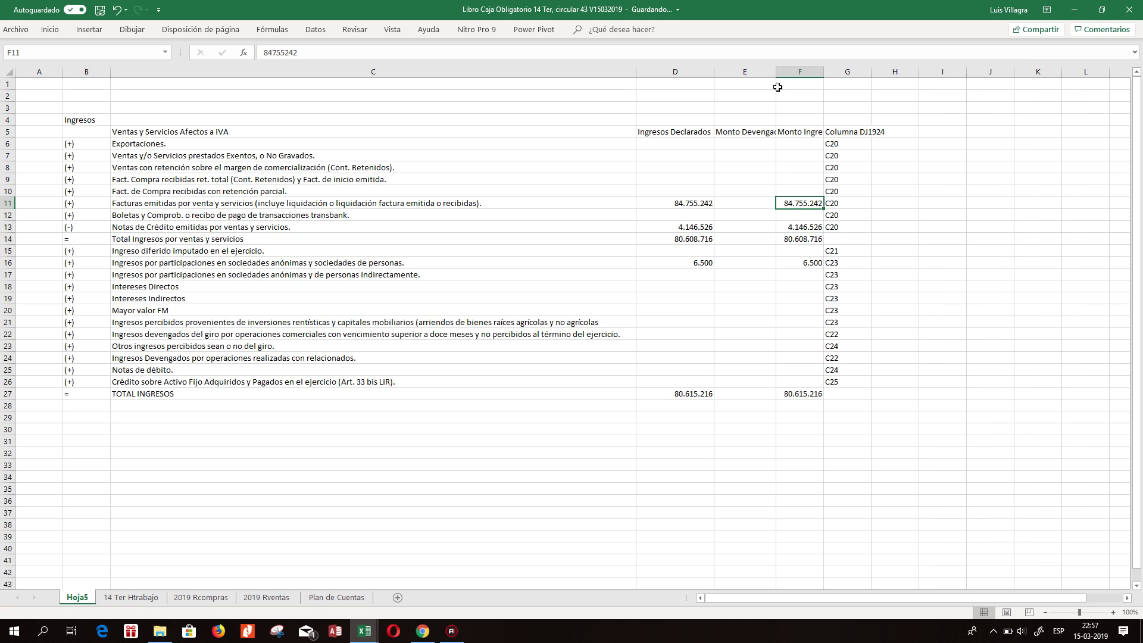
{"action": "double_click", "coordinate": [824, 72]}
{"action": "left_click_drag", "start_coordinate": [1066, 73], "coordinate": [1056, 72]}
{"action": "left_click_drag", "start_coordinate": [928, 84], "coordinate": [866, 83]}
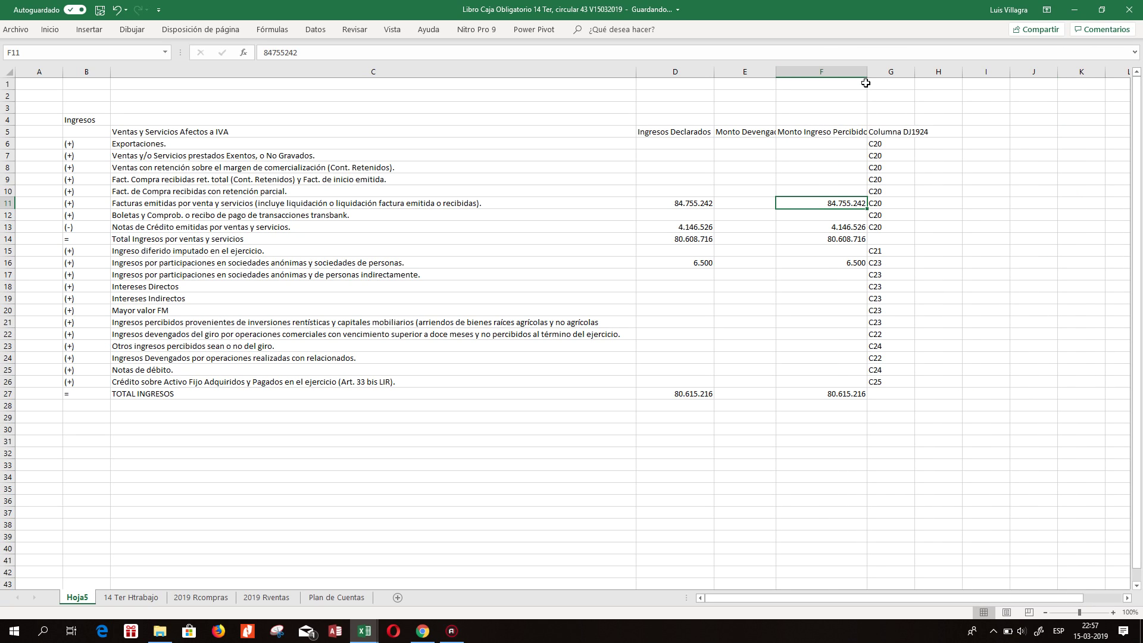
{"action": "double_click", "coordinate": [914, 72]}
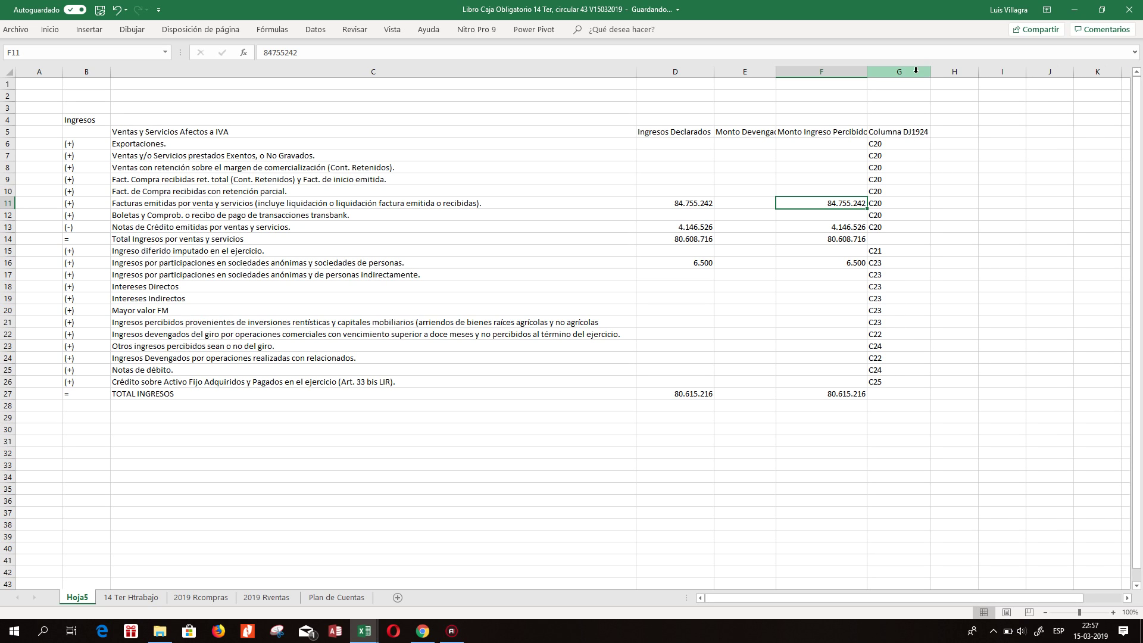
{"action": "left_click", "coordinate": [925, 273]}
{"action": "left_click", "coordinate": [907, 360]}
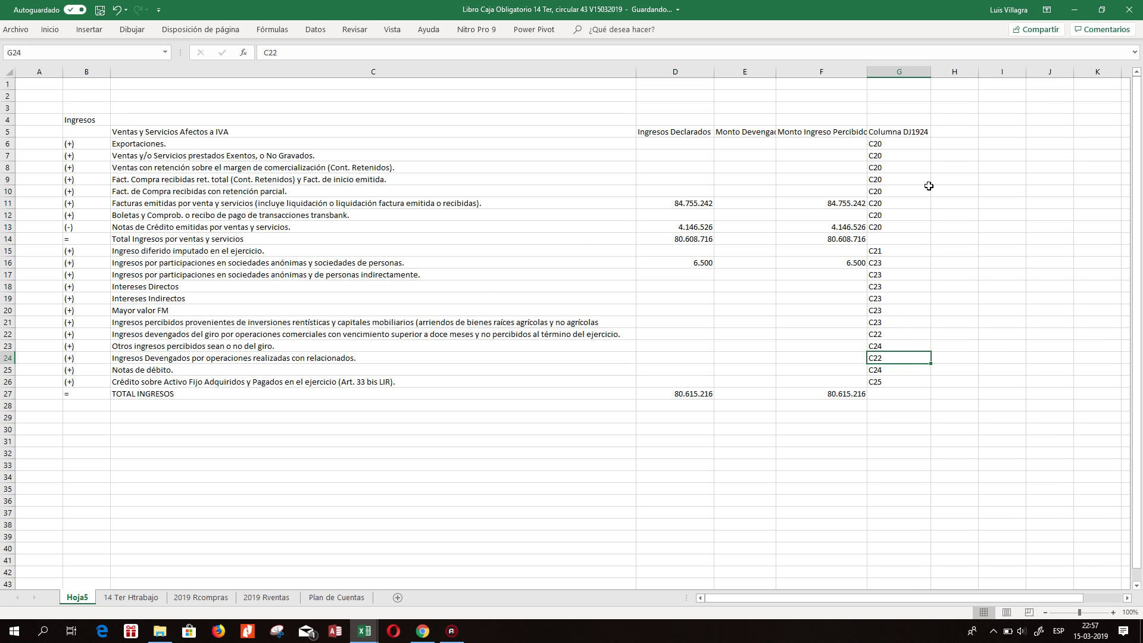
{"action": "left_click", "coordinate": [424, 632]}
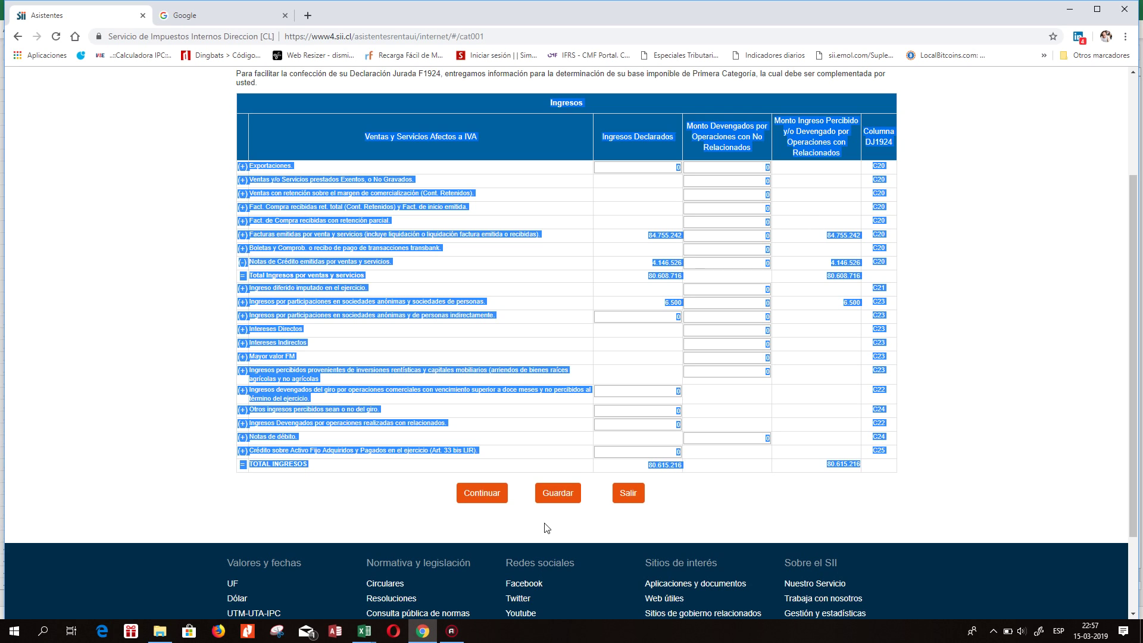
{"action": "left_click", "coordinate": [360, 632]}
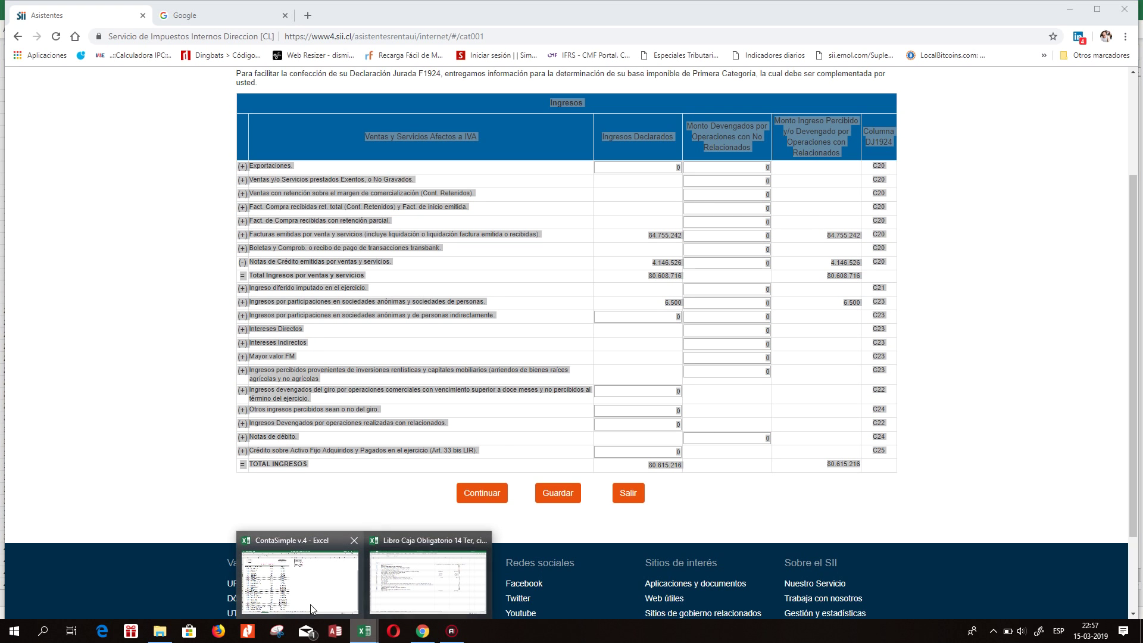
{"action": "left_click", "coordinate": [420, 595]}
{"action": "left_click", "coordinate": [782, 308]}
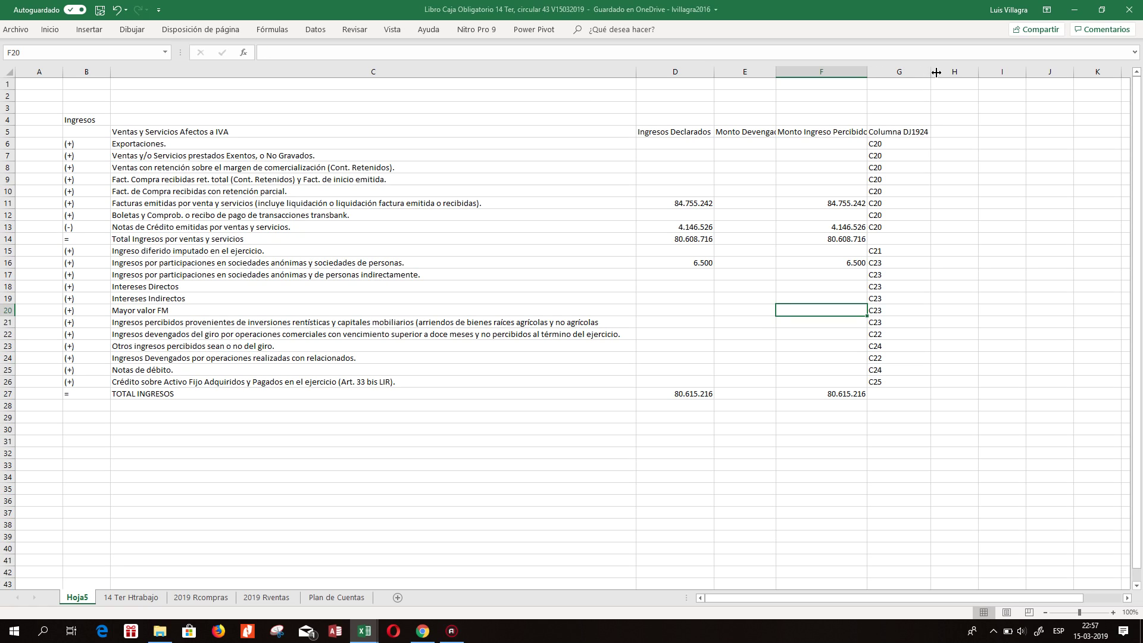
{"action": "left_click", "coordinate": [631, 132]}
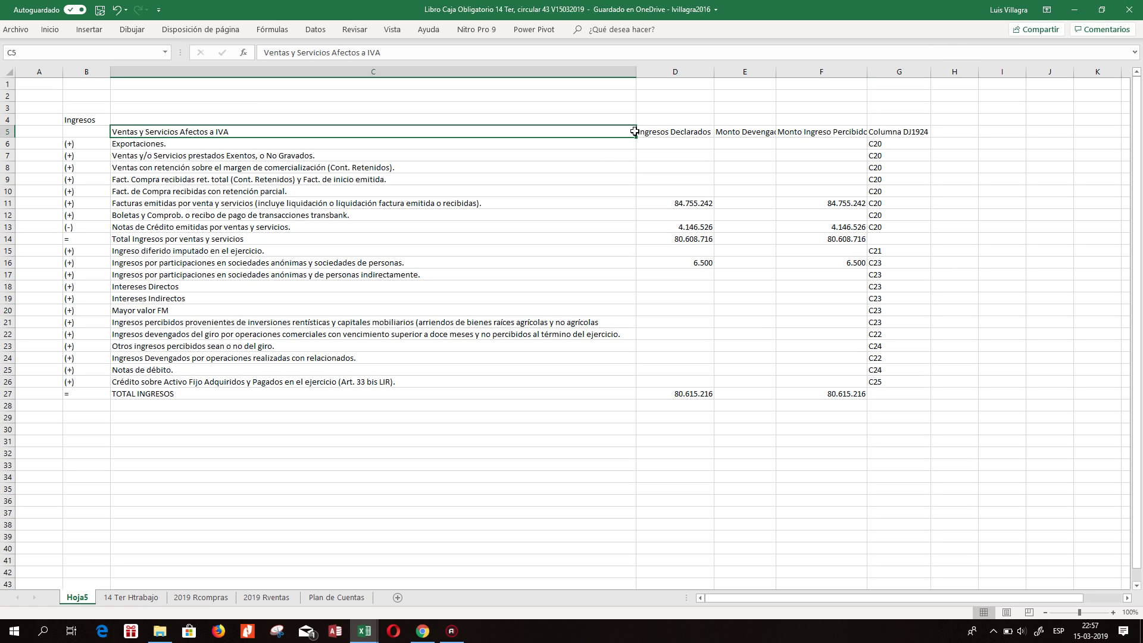
{"action": "left_click", "coordinate": [9, 132]}
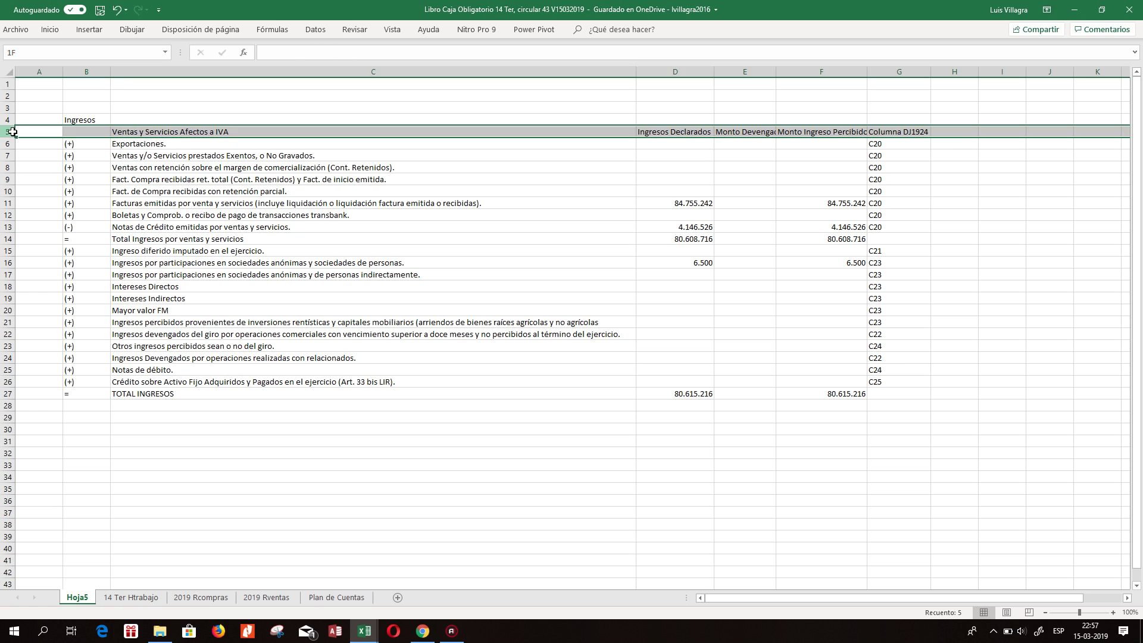
{"action": "left_click", "coordinate": [601, 264]}
{"action": "left_click", "coordinate": [317, 325]}
{"action": "left_click", "coordinate": [566, 393]}
{"action": "left_click", "coordinate": [701, 397]}
{"action": "left_click", "coordinate": [679, 204]}
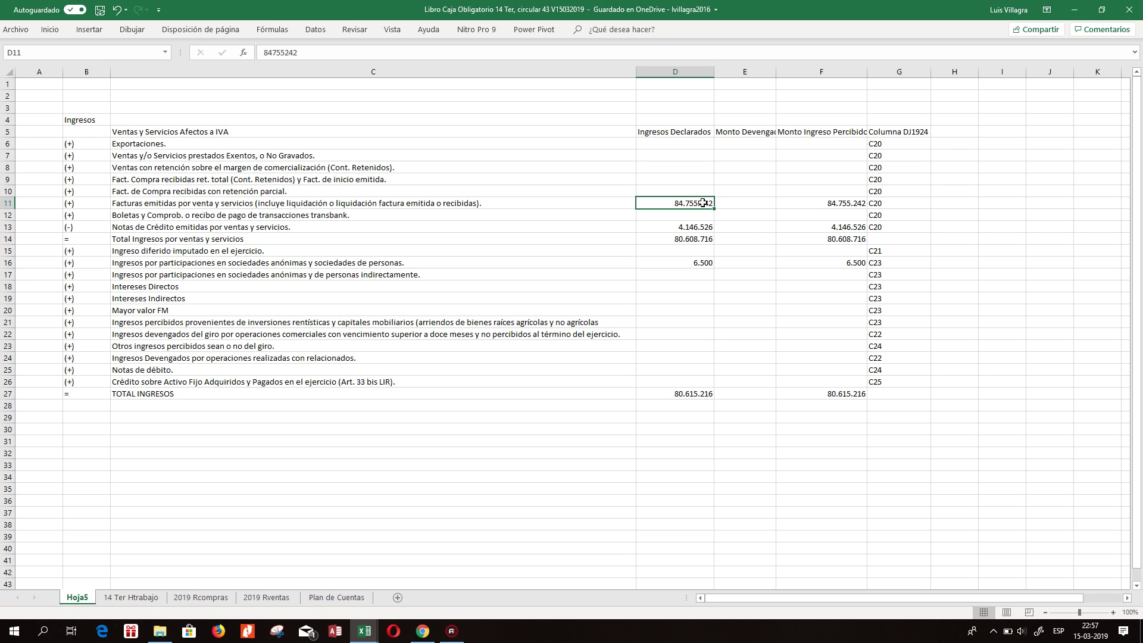
{"action": "left_click_drag", "start_coordinate": [69, 144], "coordinate": [760, 169]}
Make heading row 5 taller.
{"action": "left_click", "coordinate": [703, 120]}
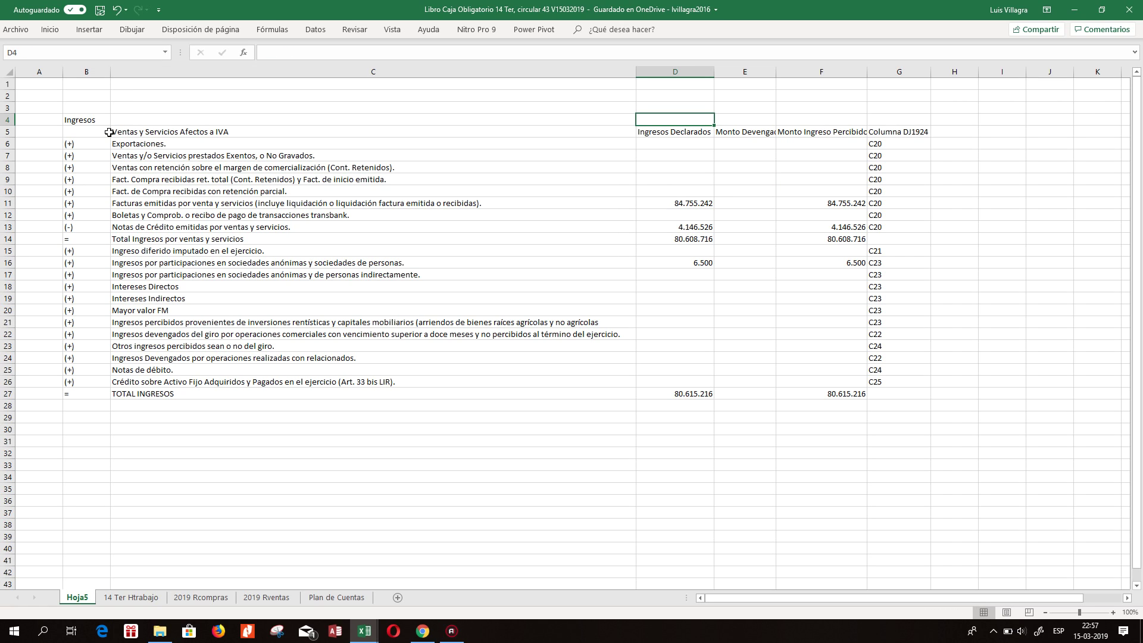
{"action": "left_click_drag", "start_coordinate": [12, 137], "coordinate": [13, 147]}
{"action": "left_click", "coordinate": [596, 140]}
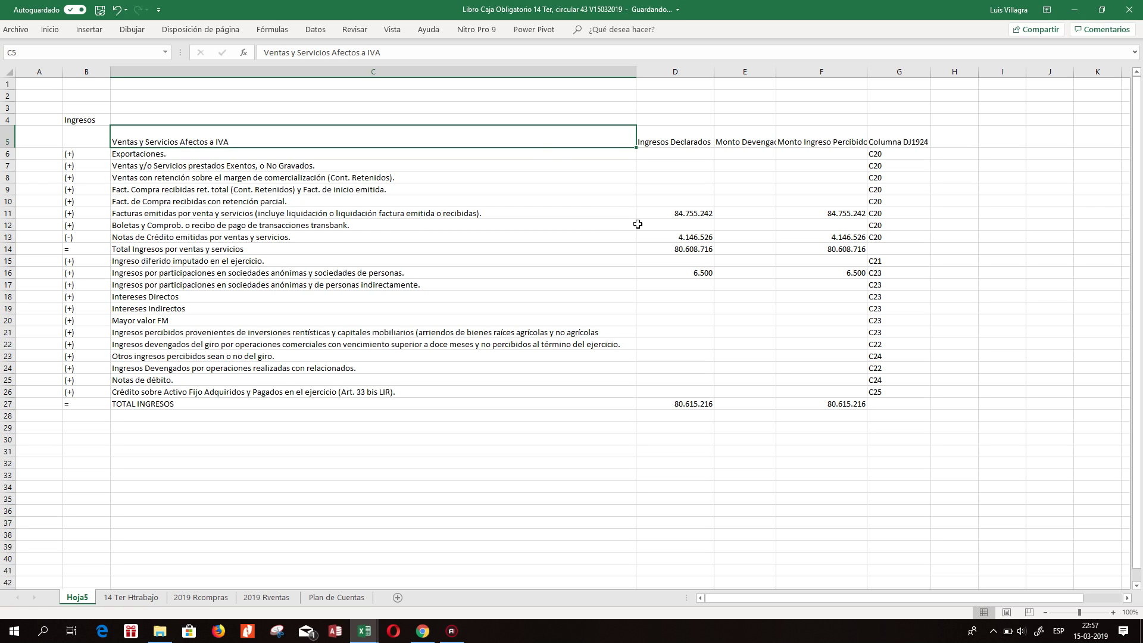
{"action": "left_click", "coordinate": [679, 225]}
{"action": "left_click", "coordinate": [700, 214]}
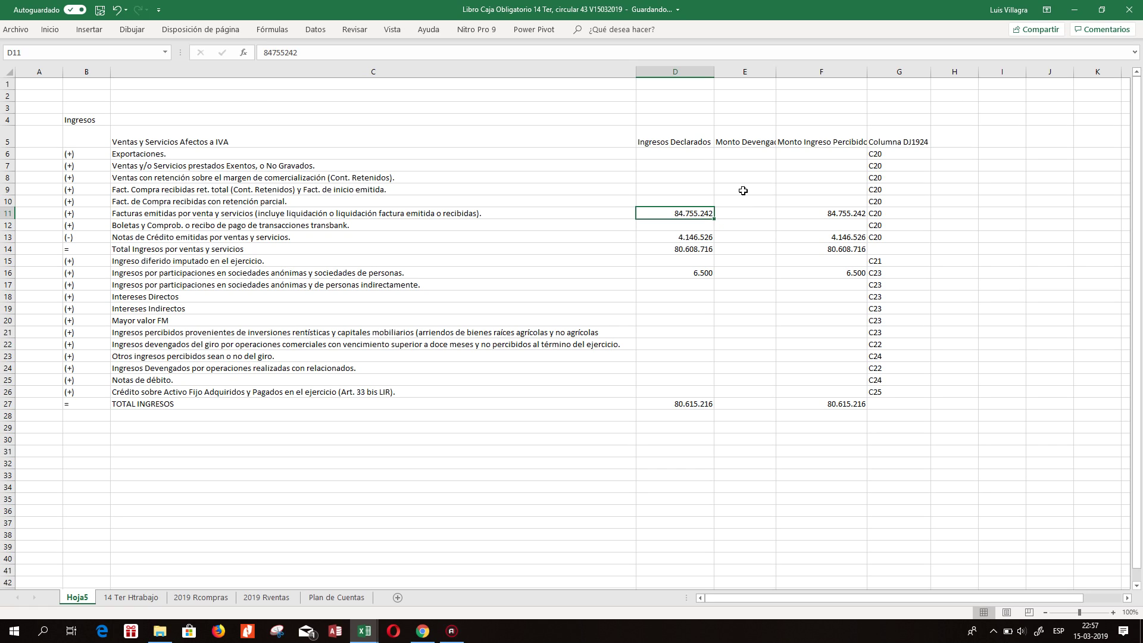
Autofit column E, then narrow it to about 164 pixels.
{"action": "double_click", "coordinate": [776, 72]}
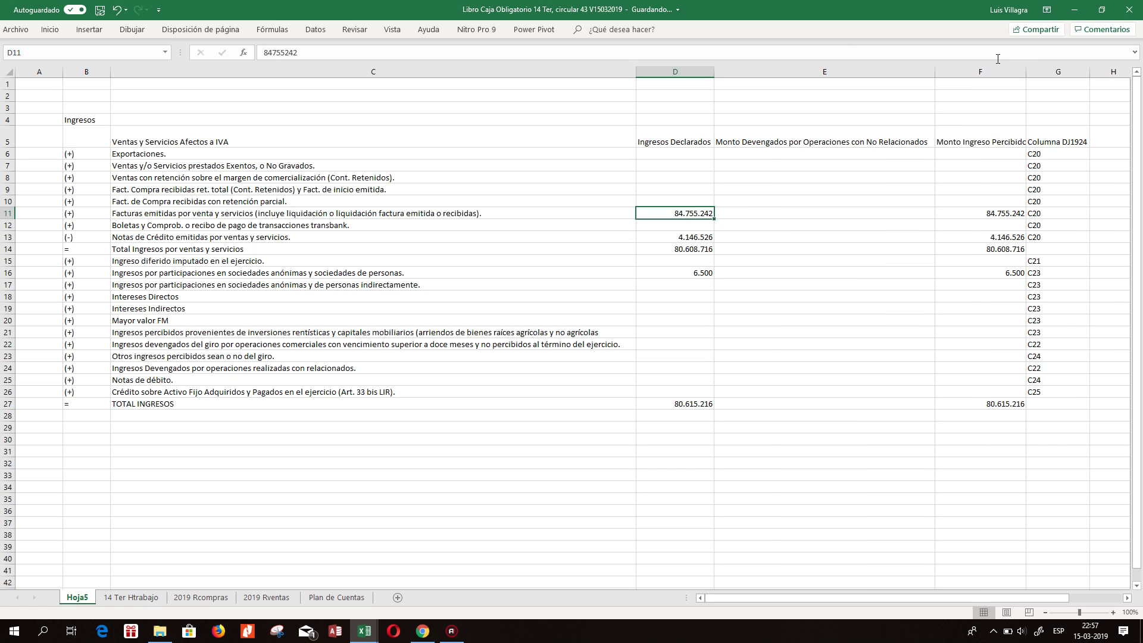
{"action": "left_click_drag", "start_coordinate": [932, 72], "coordinate": [930, 72]}
{"action": "left_click_drag", "start_coordinate": [825, 85], "coordinate": [811, 85]}
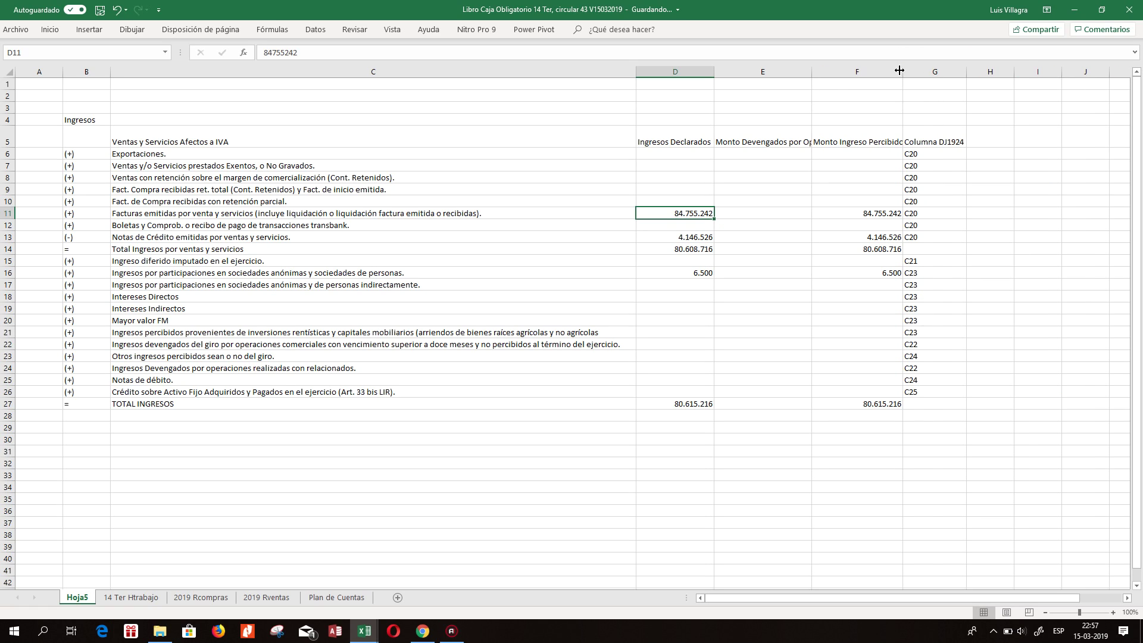
{"action": "left_click", "coordinate": [886, 235]}
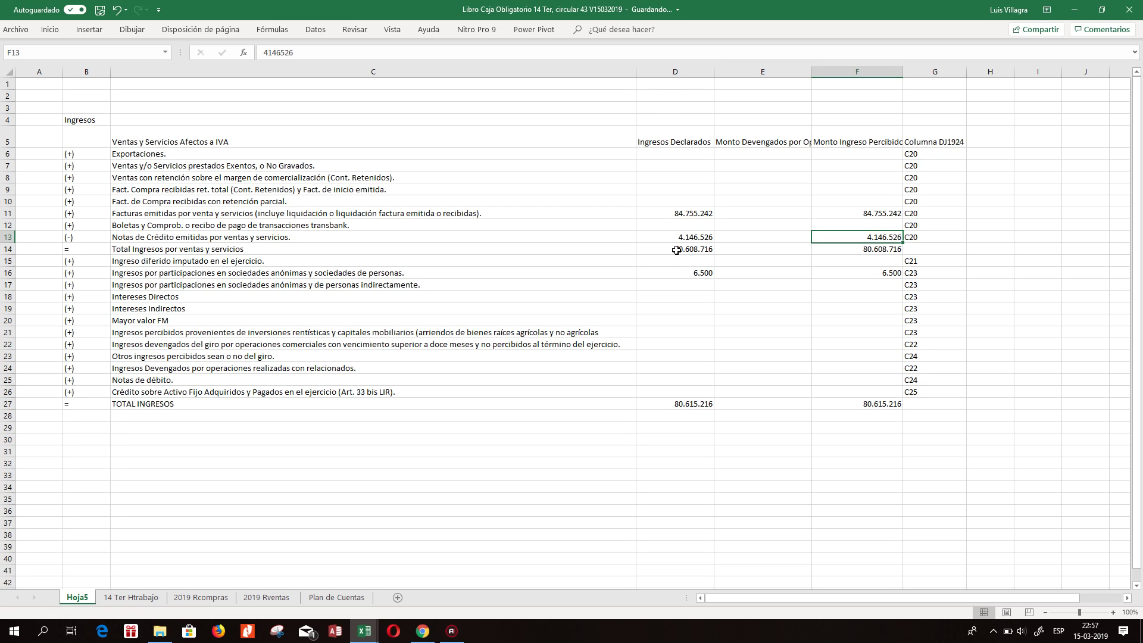
{"action": "left_click", "coordinate": [691, 282]}
{"action": "left_click", "coordinate": [696, 272]}
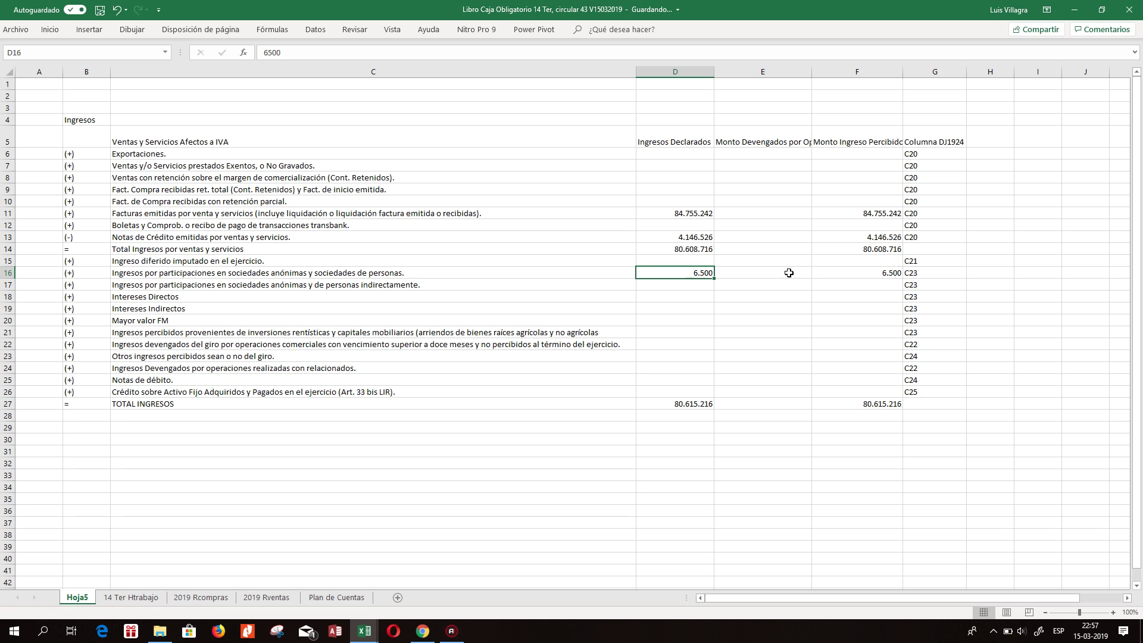
{"action": "left_click", "coordinate": [875, 275]}
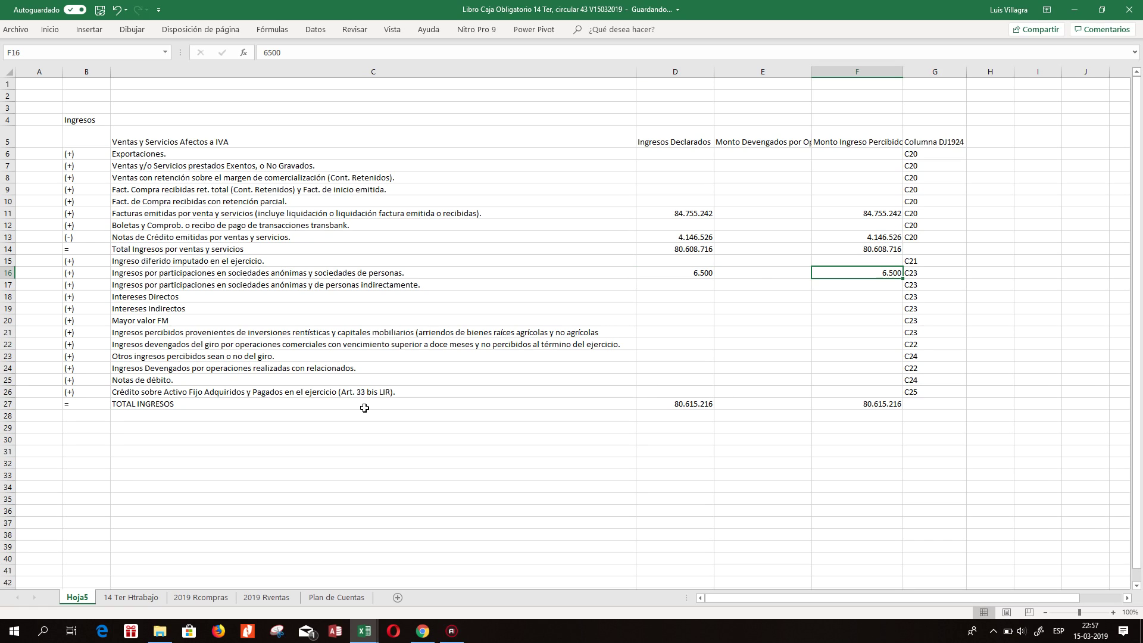
Narrow column B to just fit the (+), (-) and = sign markers.
{"action": "left_click", "coordinate": [179, 380]}
{"action": "left_click", "coordinate": [179, 331]}
{"action": "left_click", "coordinate": [190, 357]}
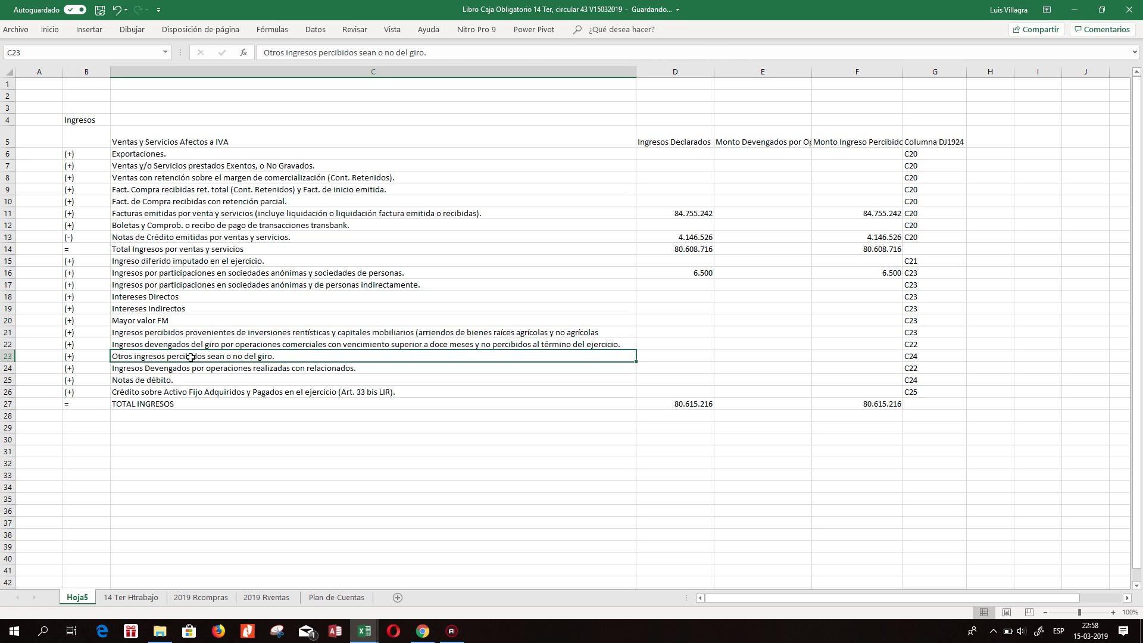
{"action": "left_click", "coordinate": [185, 380]}
{"action": "left_click", "coordinate": [184, 332]}
{"action": "left_click", "coordinate": [189, 296]}
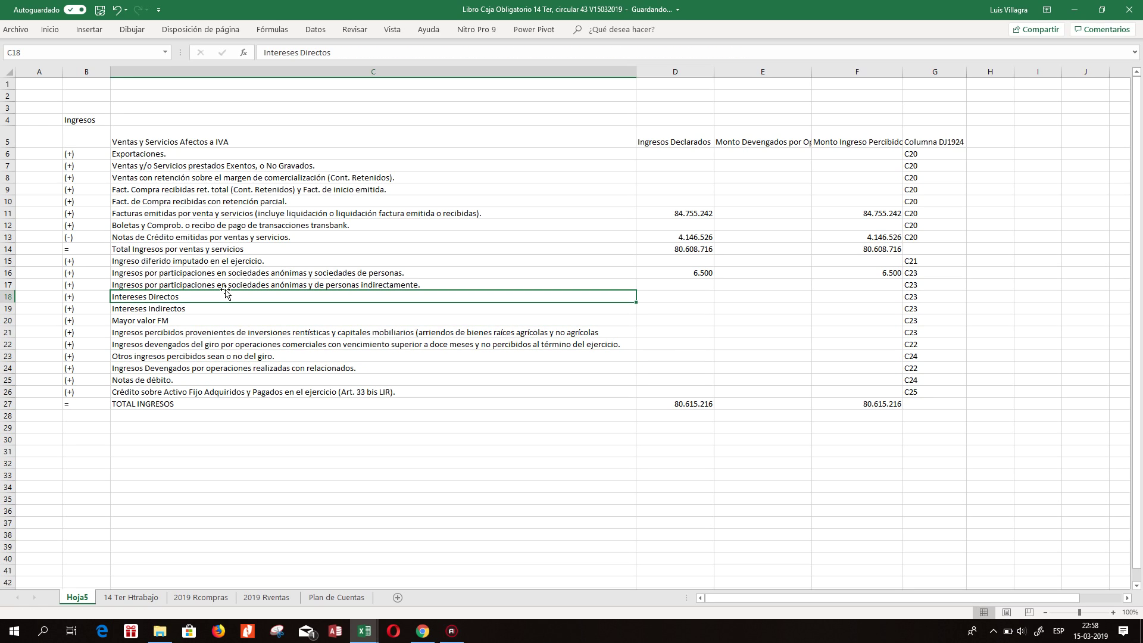
{"action": "left_click_drag", "start_coordinate": [112, 76], "coordinate": [77, 80]}
Format row 5 with horizontal and vertical centring and wrapped text.
{"action": "left_click", "coordinate": [8, 141]}
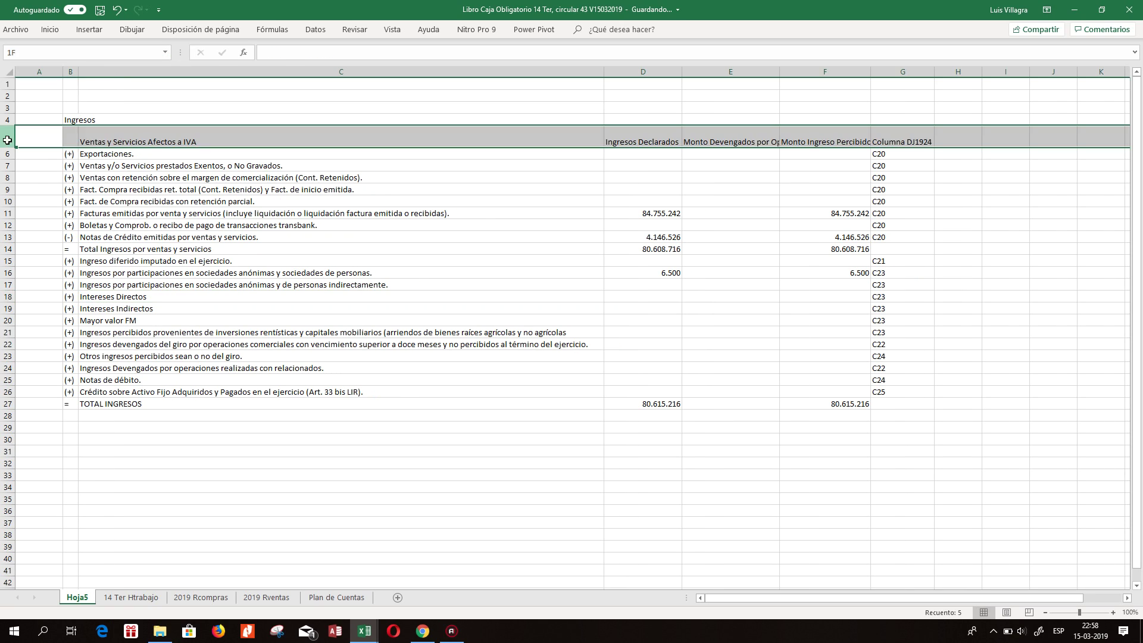
{"action": "right_click", "coordinate": [7, 142]}
{"action": "left_click", "coordinate": [90, 267]}
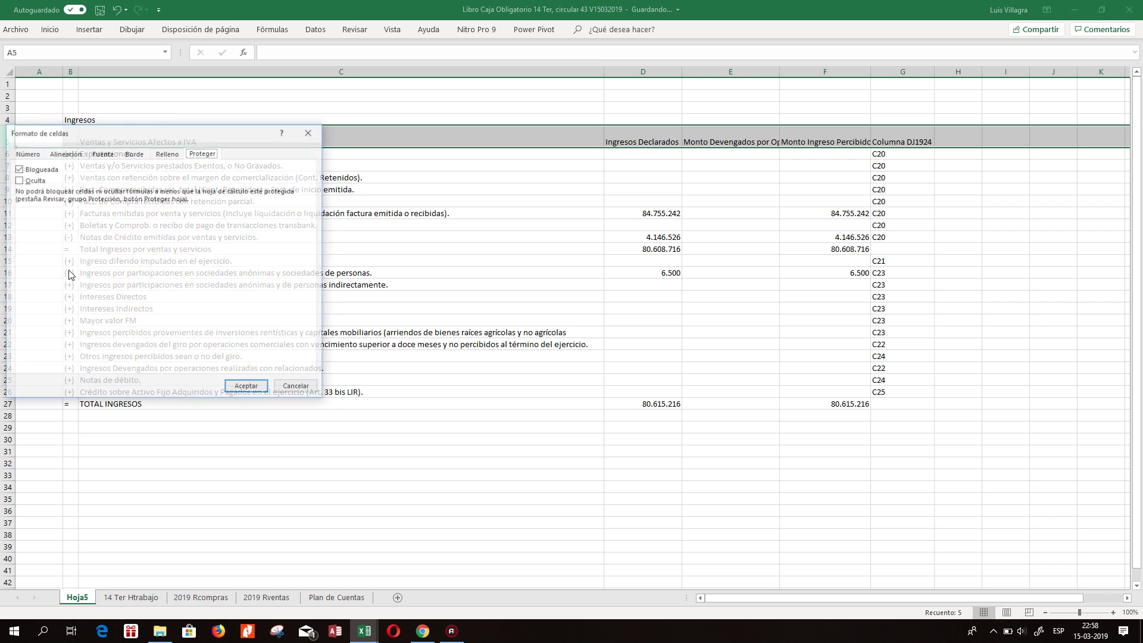
{"action": "left_click", "coordinate": [100, 153]}
{"action": "left_click", "coordinate": [64, 153]}
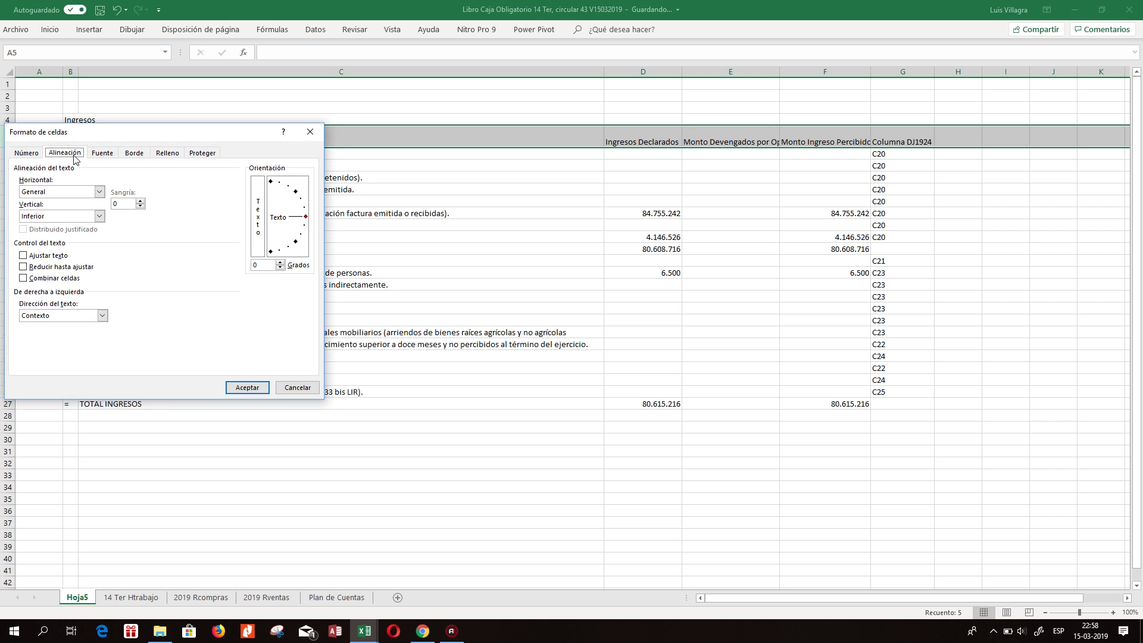
{"action": "left_click", "coordinate": [99, 217]}
{"action": "left_click", "coordinate": [68, 234]}
{"action": "left_click", "coordinate": [100, 192]}
{"action": "left_click", "coordinate": [66, 218]}
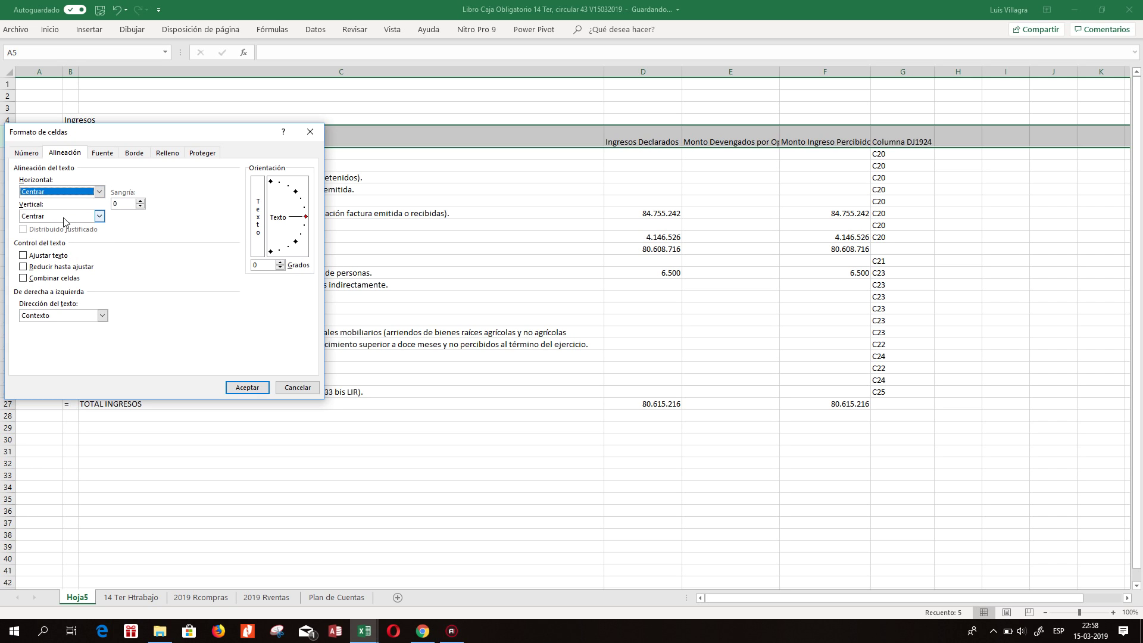
{"action": "left_click", "coordinate": [24, 255]}
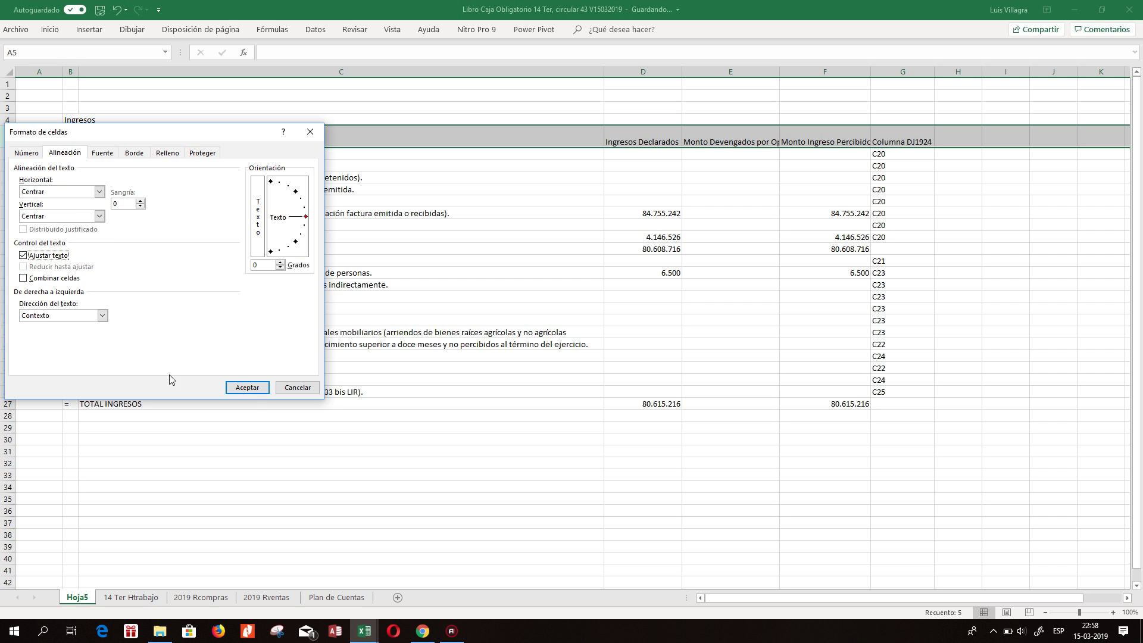
{"action": "left_click", "coordinate": [249, 388]}
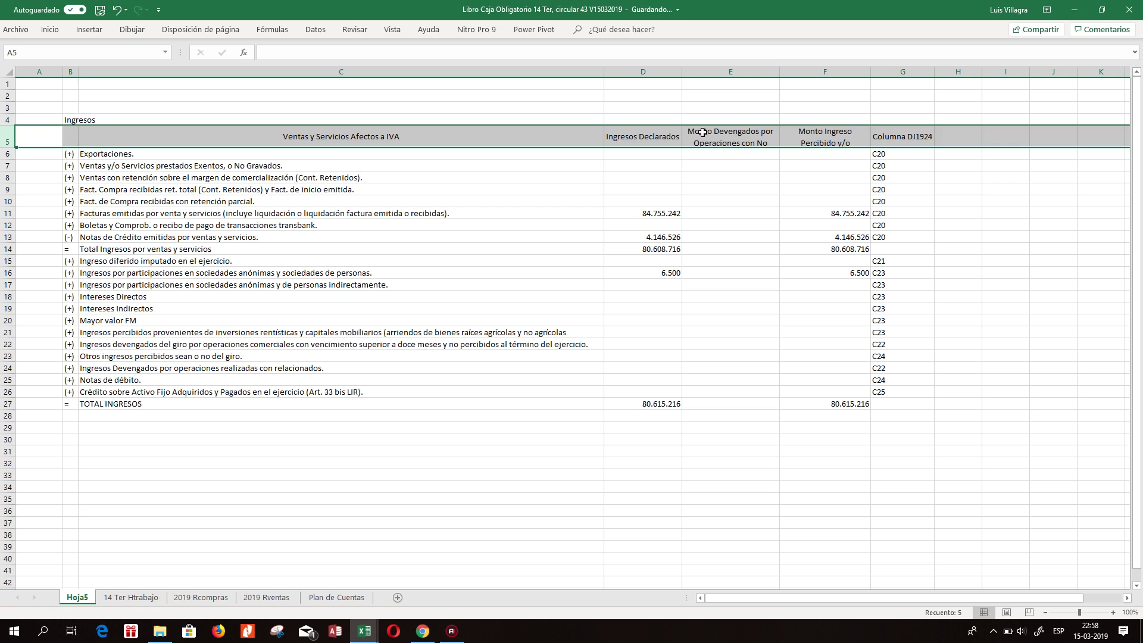
{"action": "left_click", "coordinate": [665, 187]}
Give columns D–G one equal narrower width and make row 5 taller.
{"action": "left_click_drag", "start_coordinate": [643, 72], "coordinate": [925, 72]}
{"action": "left_click", "coordinate": [808, 128]}
{"action": "left_click", "coordinate": [669, 143]}
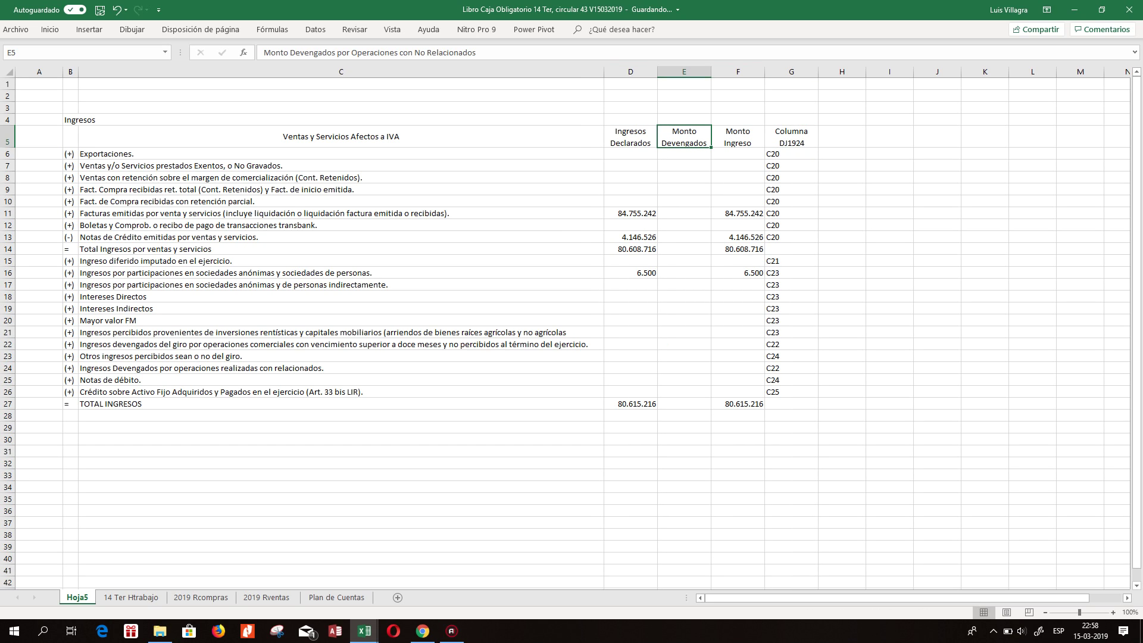
{"action": "left_click_drag", "start_coordinate": [12, 148], "coordinate": [15, 184]}
{"action": "left_click", "coordinate": [493, 172]}
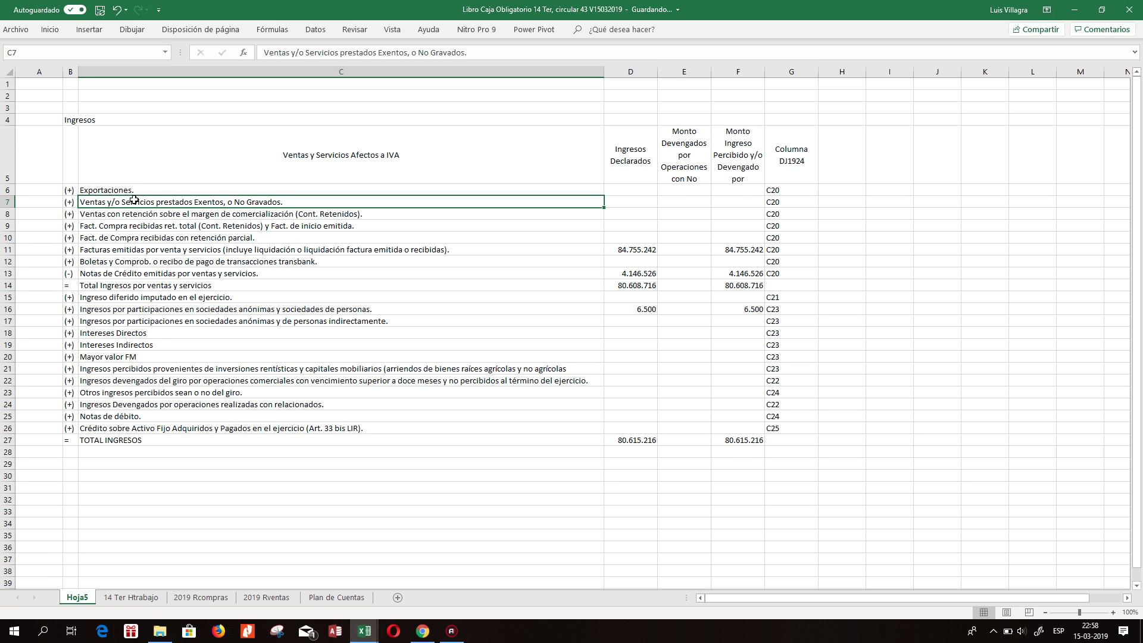
Merge and centre the Ingresos title across B4:G4.
{"action": "left_click", "coordinate": [88, 140]}
{"action": "left_click_drag", "start_coordinate": [74, 123], "coordinate": [786, 118]}
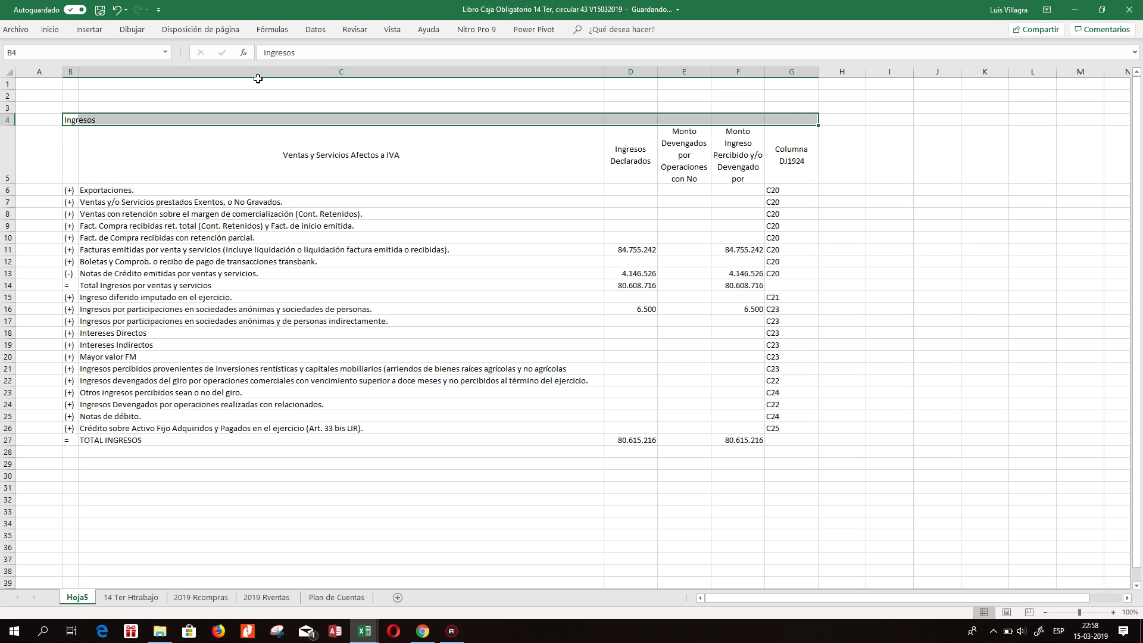
{"action": "left_click", "coordinate": [50, 30]}
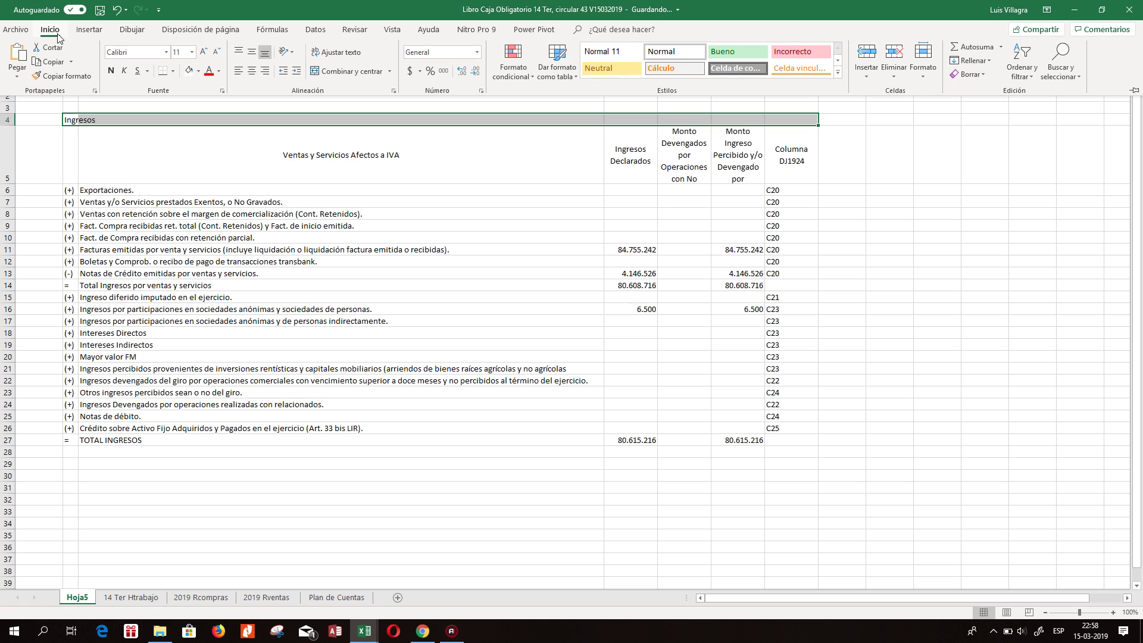
{"action": "left_click", "coordinate": [320, 72]}
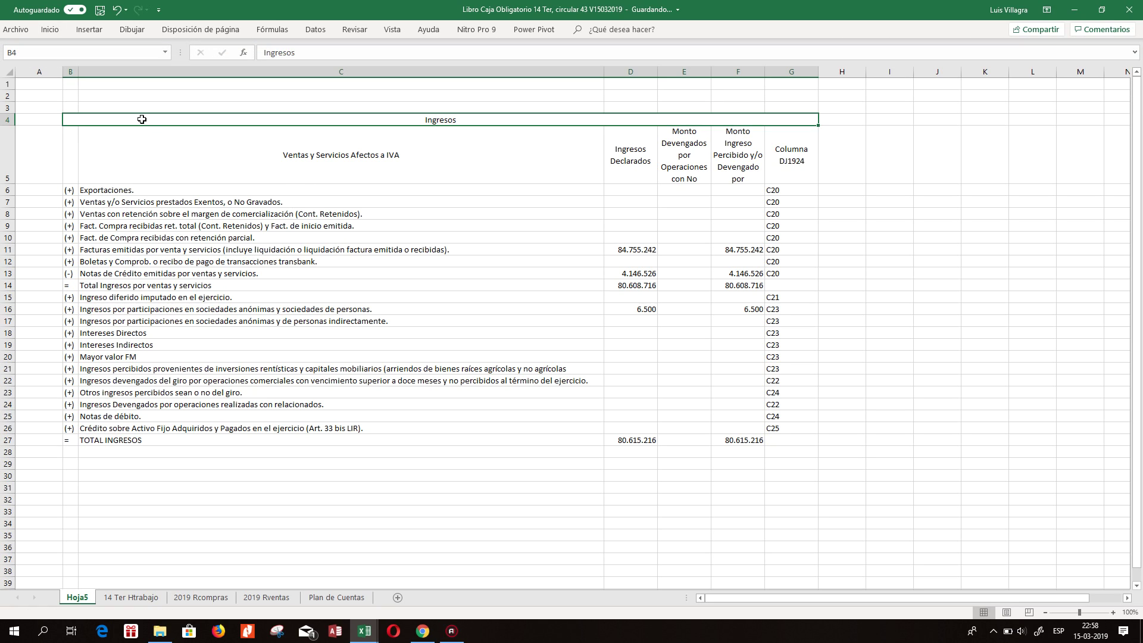
{"action": "left_click_drag", "start_coordinate": [152, 119], "coordinate": [382, 440]}
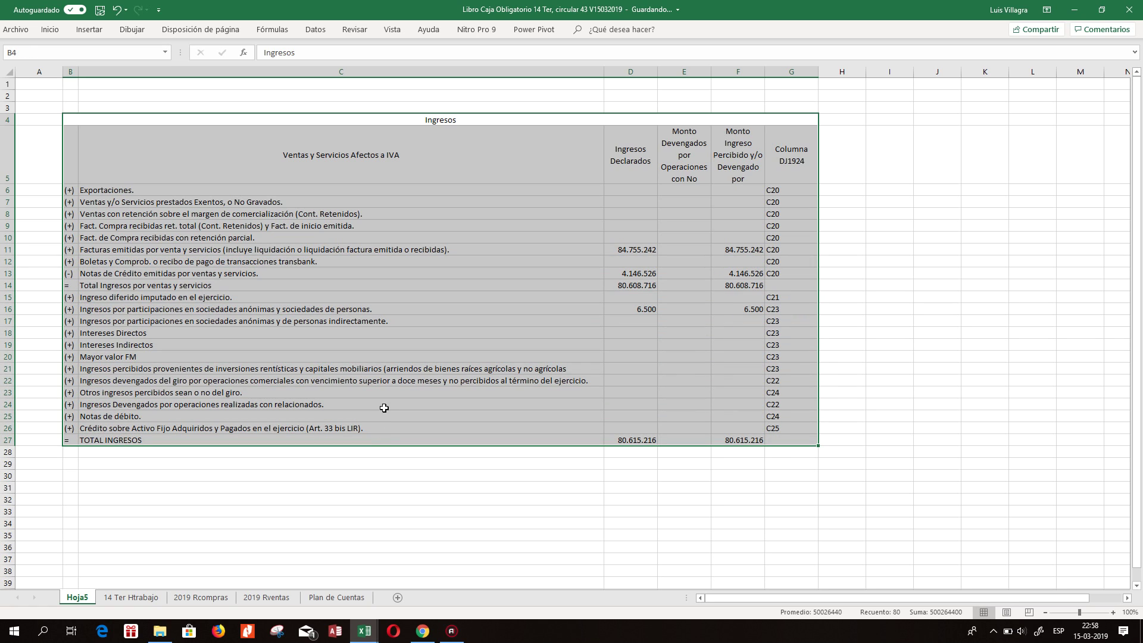
Apply Todos los bordes to the table rows 5–27, then a thick outside border.
{"action": "left_click", "coordinate": [50, 29]}
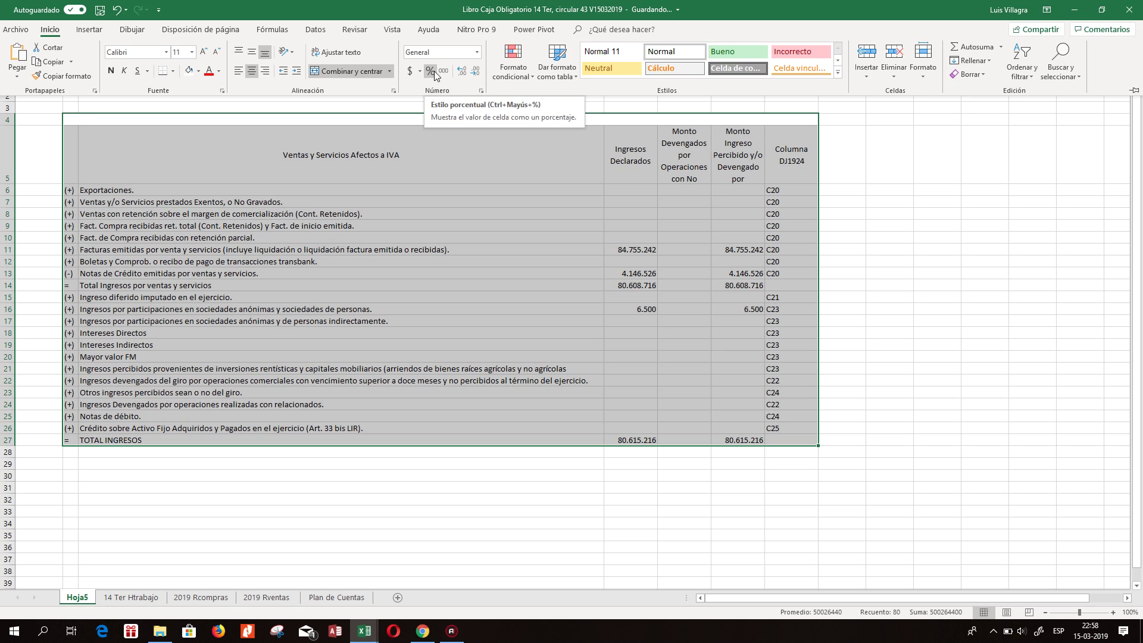
{"action": "left_click", "coordinate": [493, 169]}
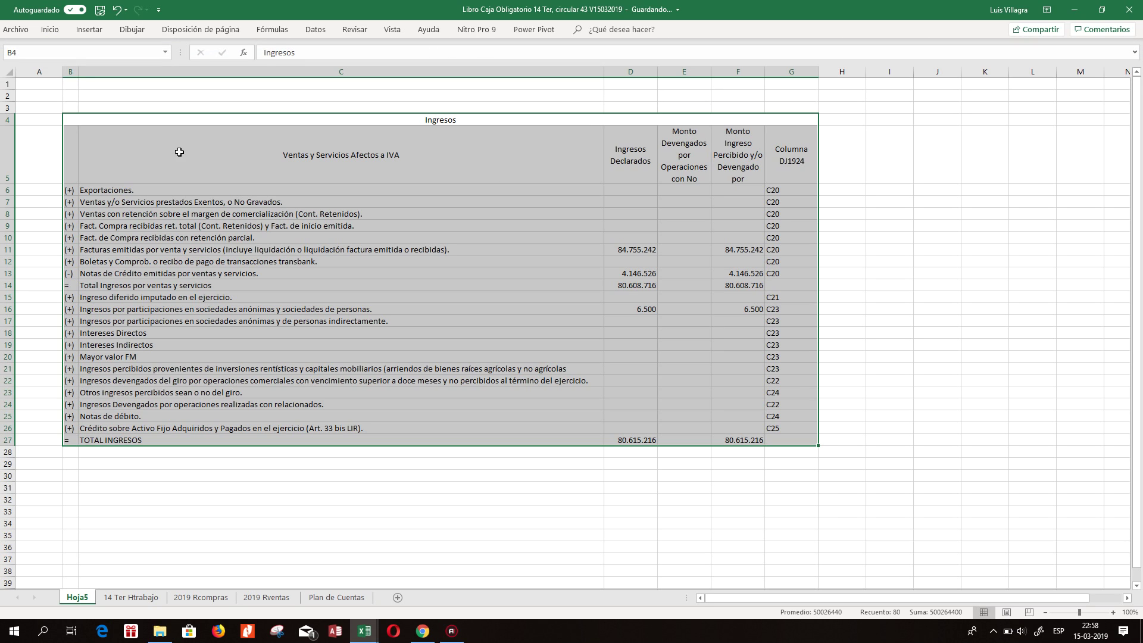
{"action": "left_click", "coordinate": [112, 142]}
{"action": "left_click_drag", "start_coordinate": [74, 144], "coordinate": [789, 440]}
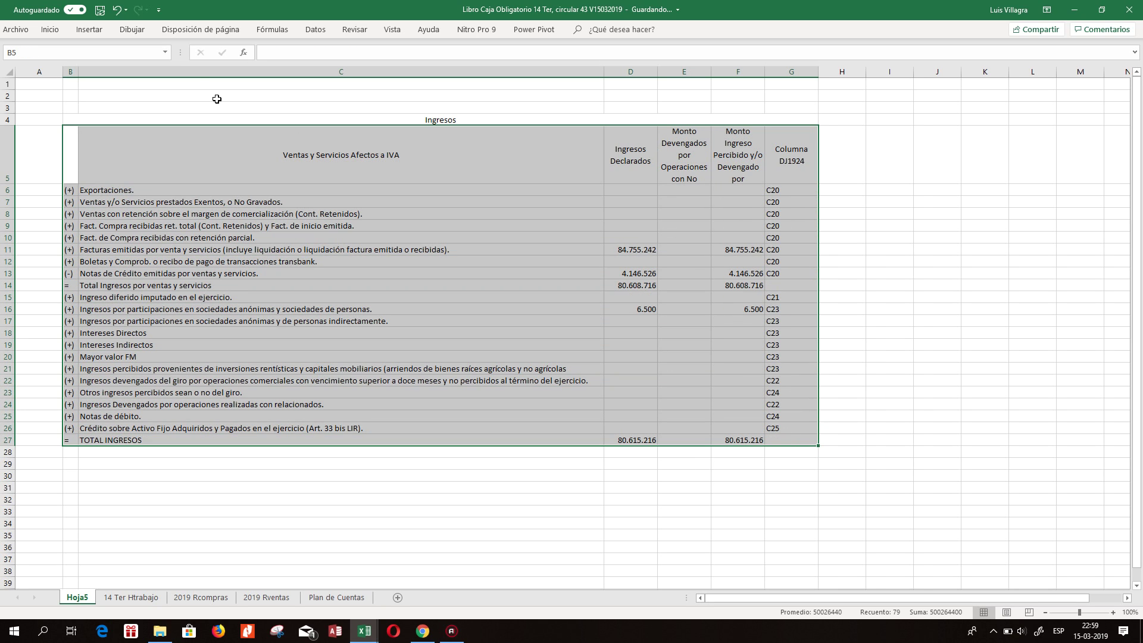
{"action": "left_click", "coordinate": [50, 29]}
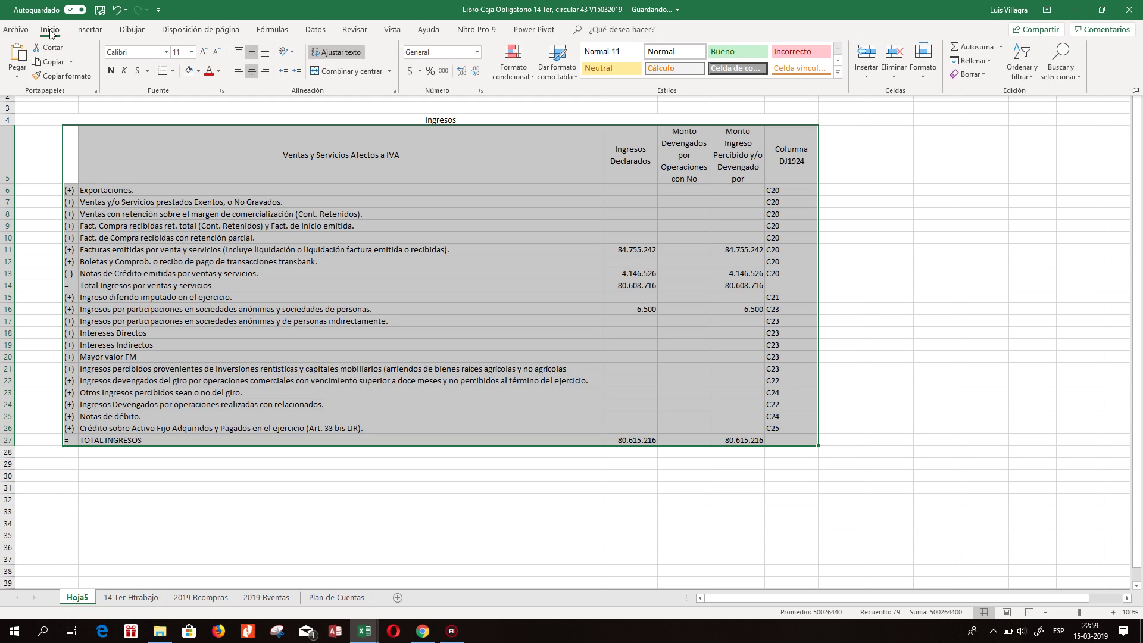
{"action": "left_click", "coordinate": [173, 71]}
{"action": "left_click", "coordinate": [179, 174]}
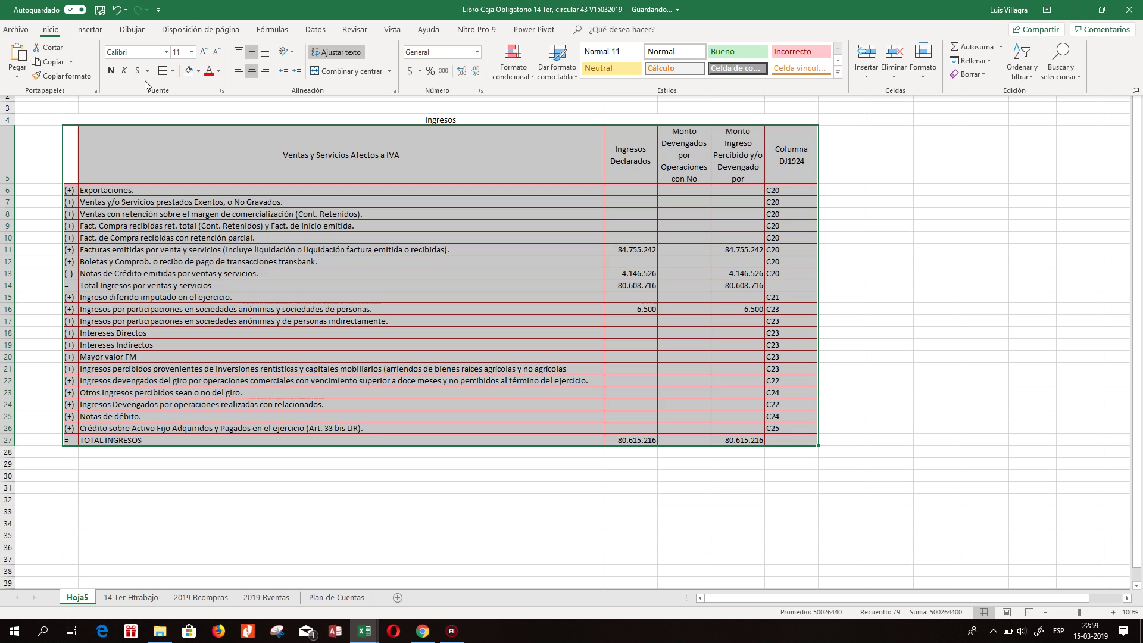
{"action": "left_click", "coordinate": [172, 71]}
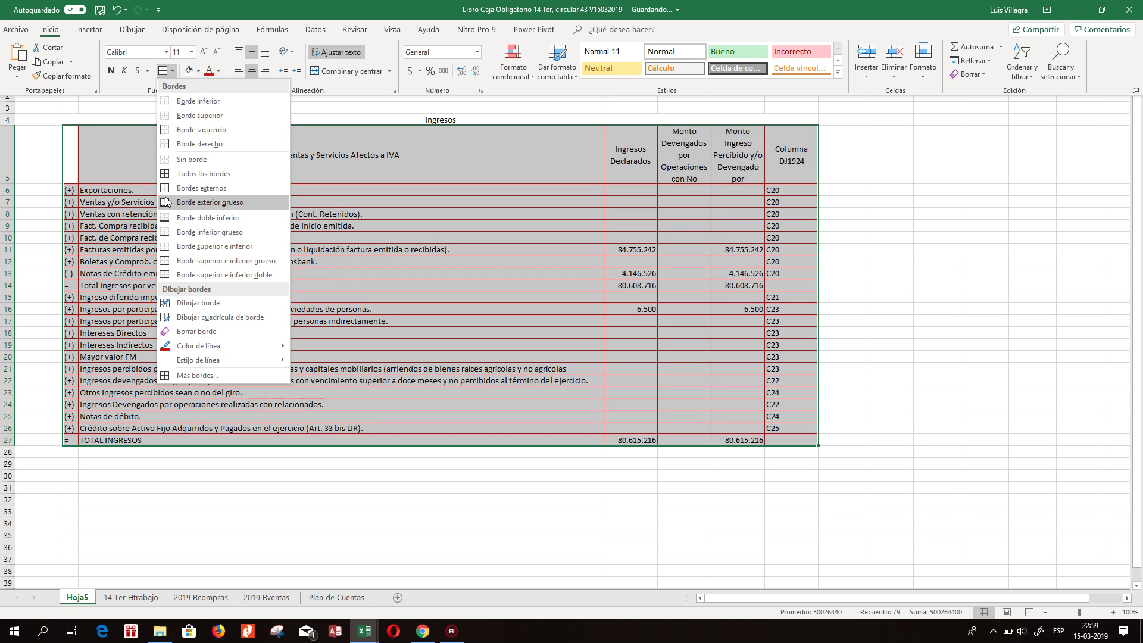
{"action": "left_click", "coordinate": [166, 202]}
{"action": "key", "text": "ctrl+F1"}
{"action": "left_click", "coordinate": [113, 141]}
{"action": "left_click_drag", "start_coordinate": [113, 142], "coordinate": [797, 180]}
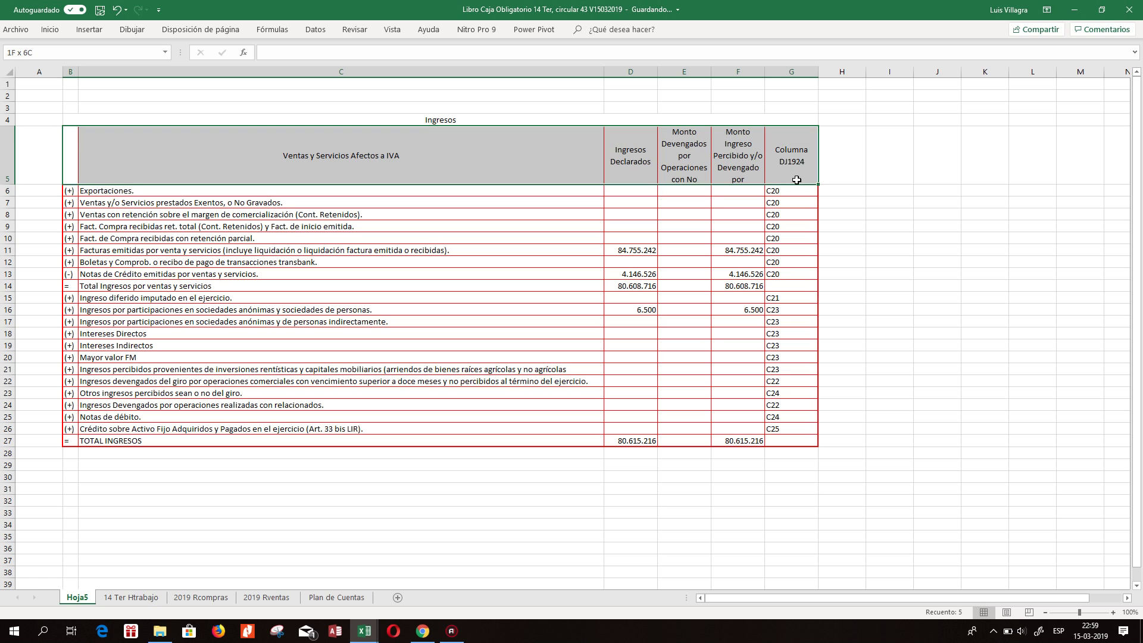
Narrow column G slightly and make header row 5 taller.
{"action": "left_click", "coordinate": [84, 29]}
{"action": "left_click", "coordinate": [50, 29]}
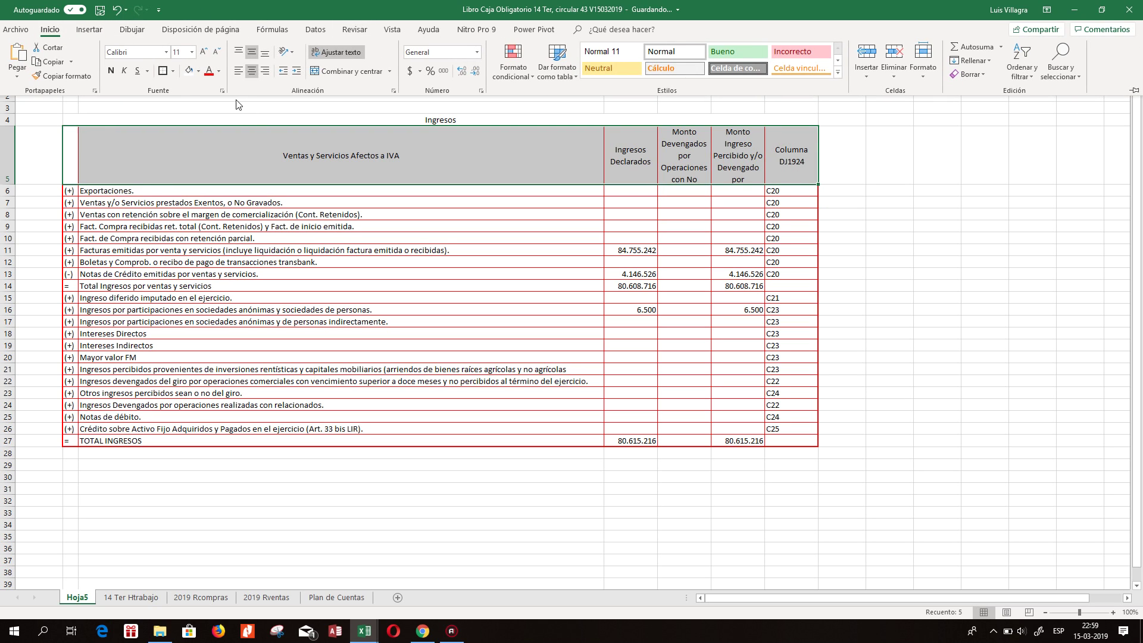
{"action": "left_click", "coordinate": [751, 204]}
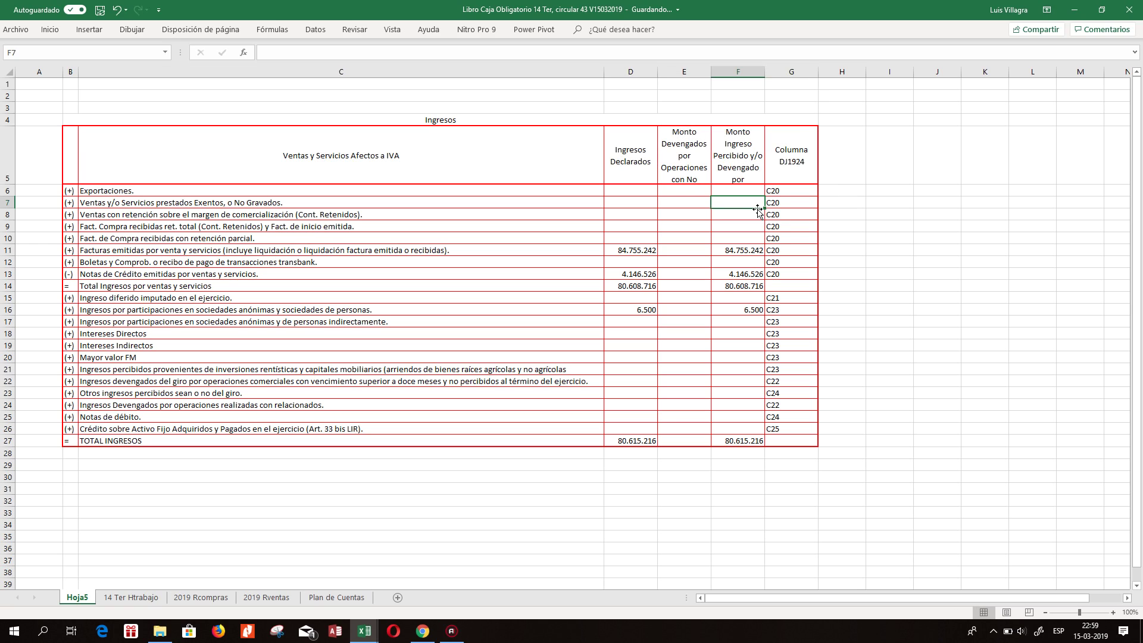
{"action": "left_click_drag", "start_coordinate": [820, 74], "coordinate": [763, 72]}
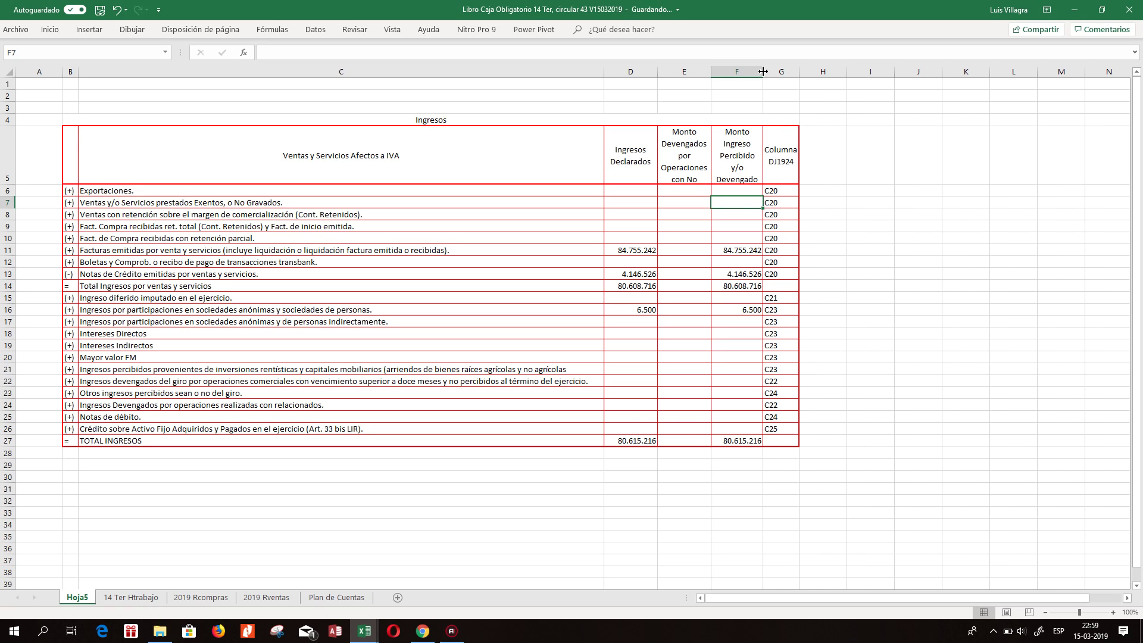
{"action": "left_click_drag", "start_coordinate": [12, 185], "coordinate": [13, 207]}
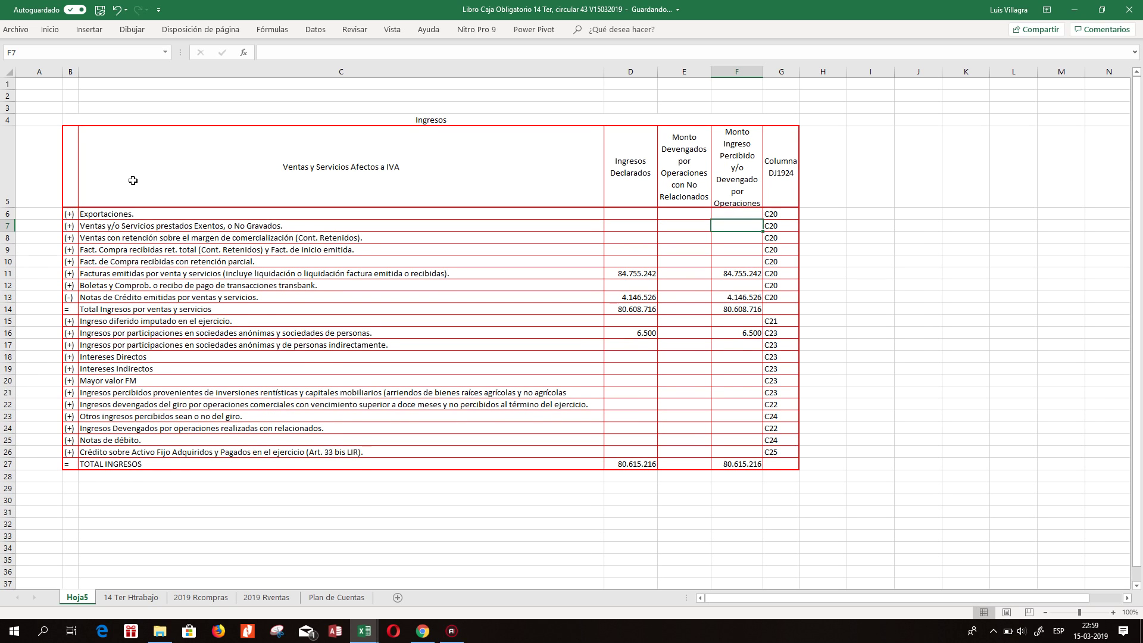
Set the header cells C5:G5 to font size 10.
{"action": "left_click", "coordinate": [109, 162]}
{"action": "left_click_drag", "start_coordinate": [109, 162], "coordinate": [772, 160]}
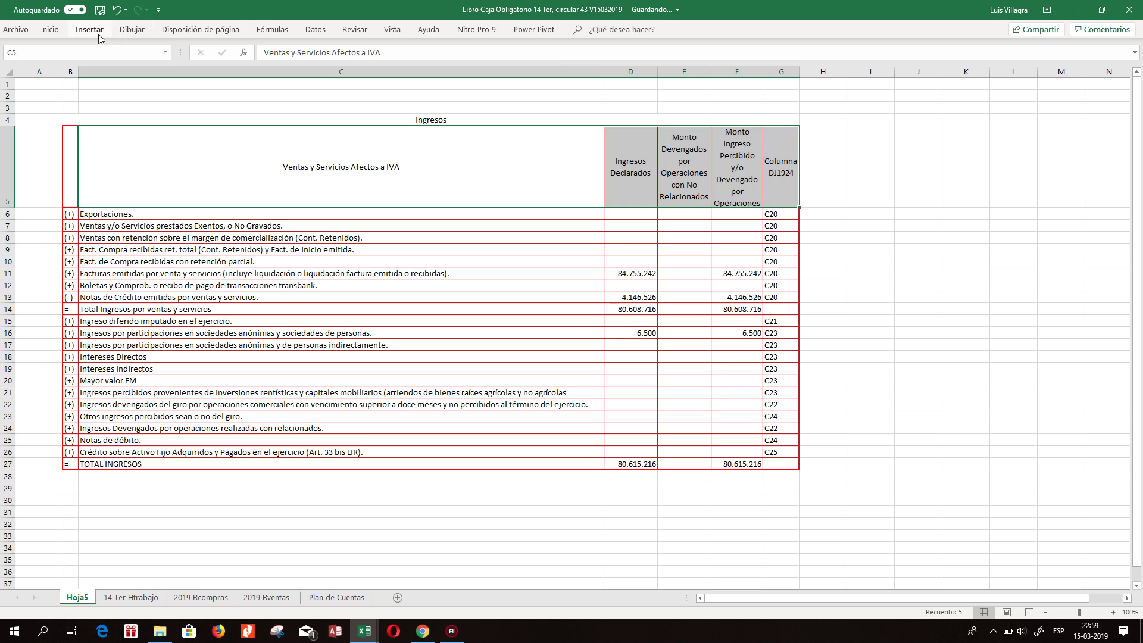
{"action": "left_click", "coordinate": [50, 29]}
{"action": "left_click", "coordinate": [192, 52]}
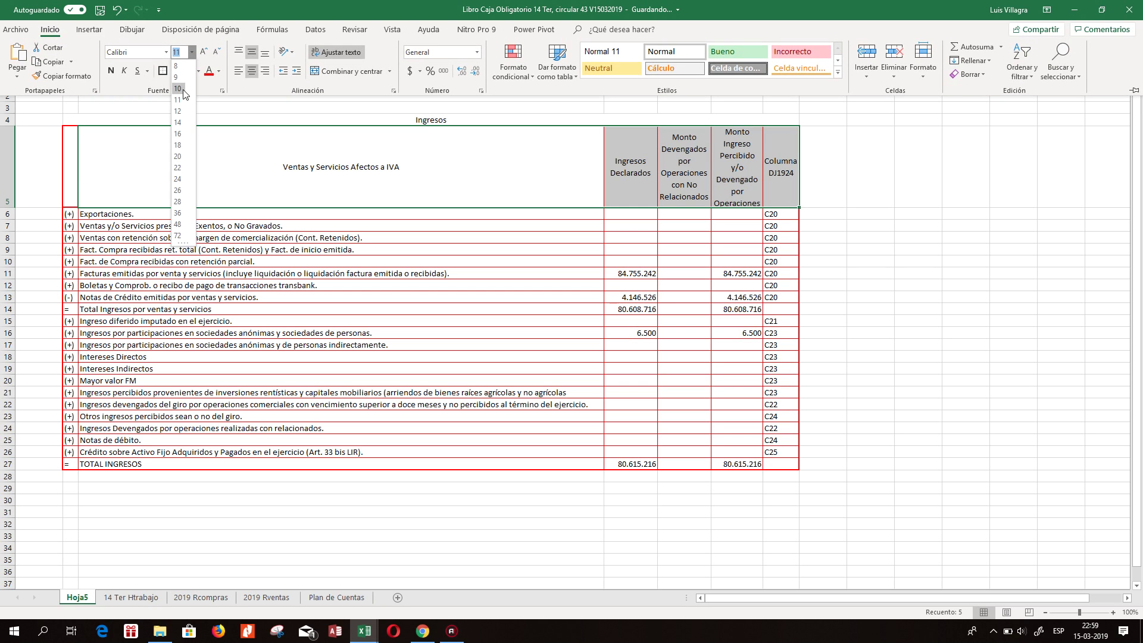
{"action": "left_click", "coordinate": [183, 97]}
{"action": "left_click", "coordinate": [902, 143]}
{"action": "left_click", "coordinate": [340, 168]}
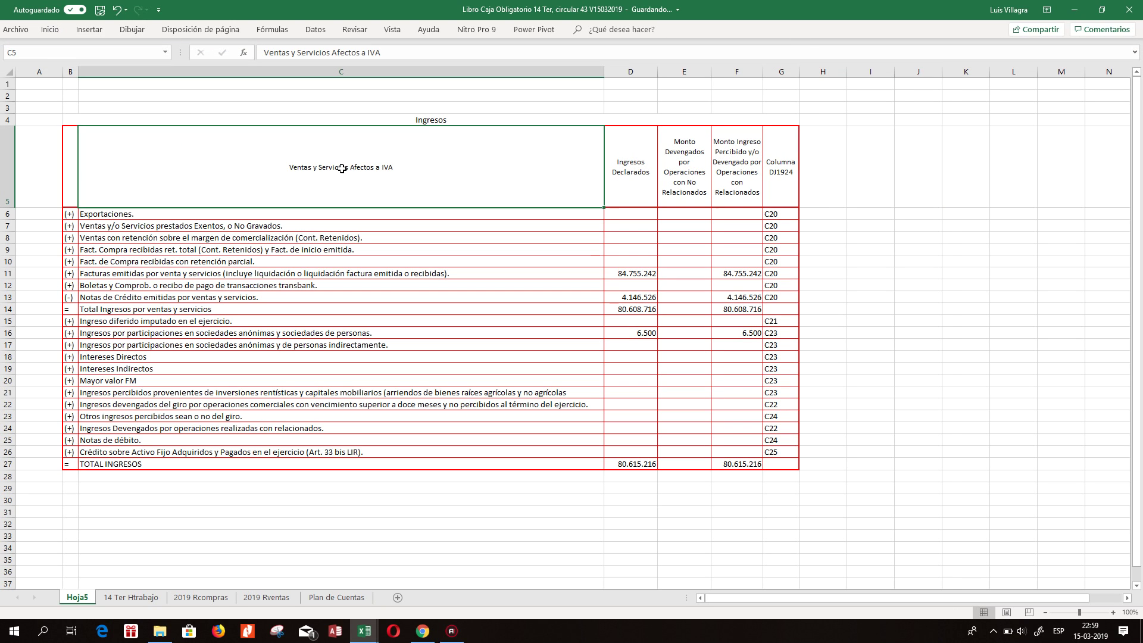
{"action": "left_click", "coordinate": [262, 241]}
{"action": "left_click_drag", "start_coordinate": [262, 249], "coordinate": [582, 259]}
{"action": "left_click", "coordinate": [646, 274]}
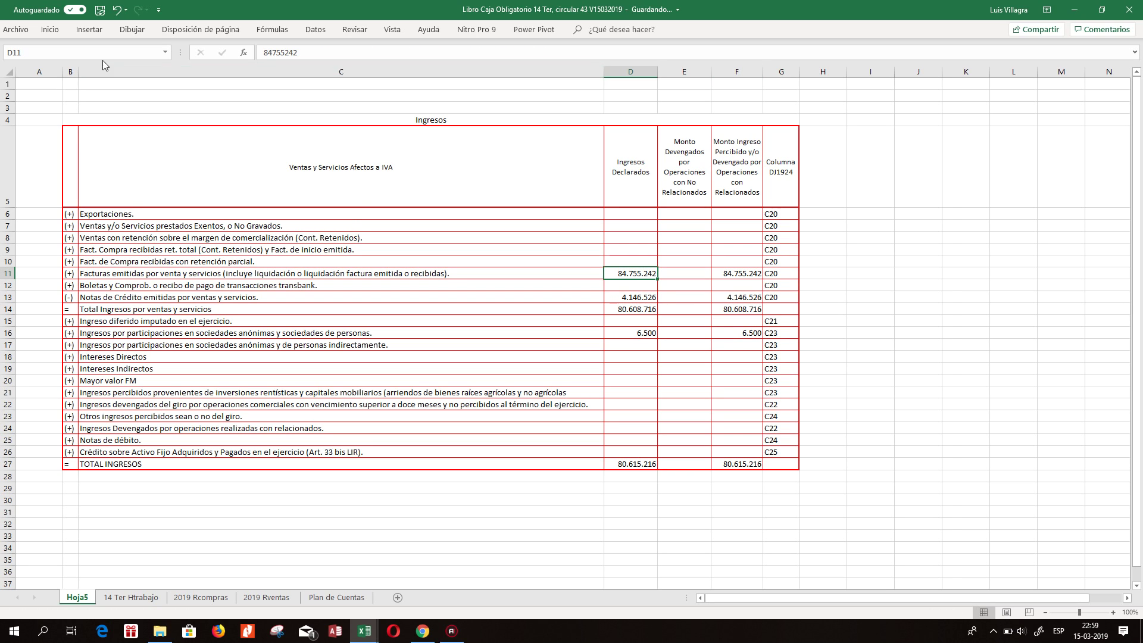
Fill the whole sheet white to hide gridlines, then narrow column G further.
{"action": "left_click", "coordinate": [6, 72]}
{"action": "left_click", "coordinate": [50, 29]}
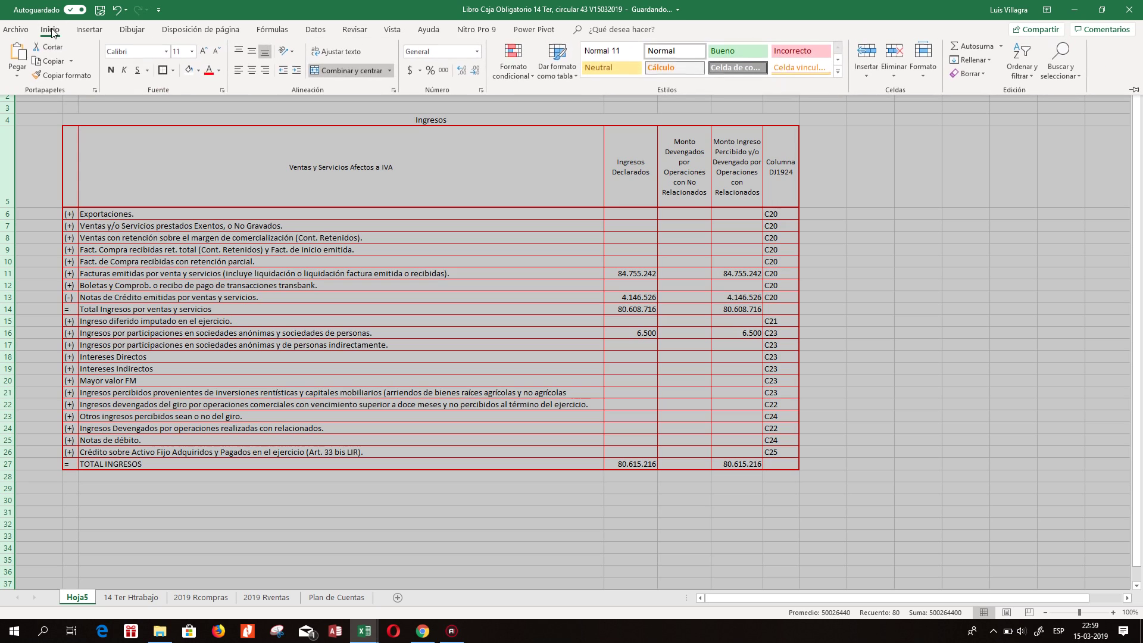
{"action": "left_click", "coordinate": [188, 72]}
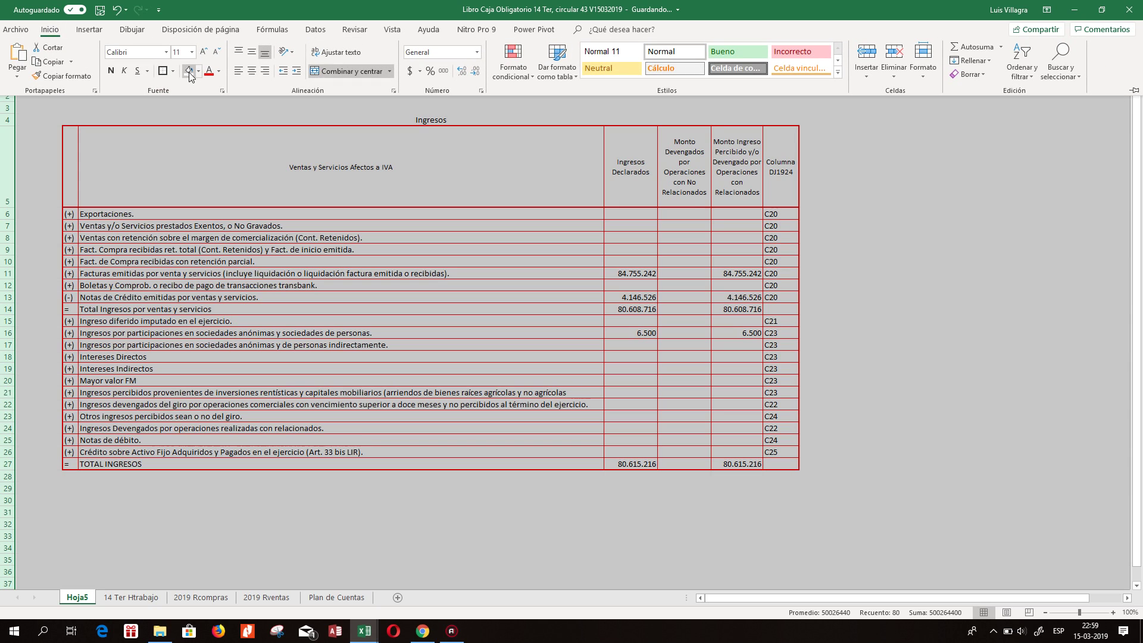
{"action": "left_click", "coordinate": [269, 192]}
{"action": "left_click", "coordinate": [564, 203]}
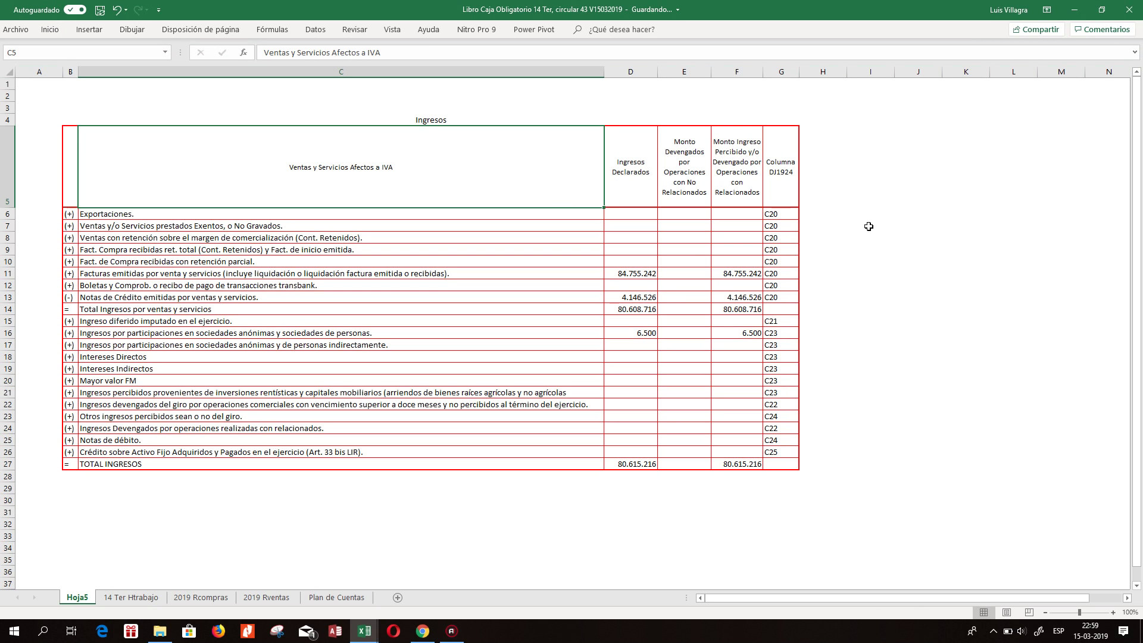
{"action": "left_click", "coordinate": [779, 262]}
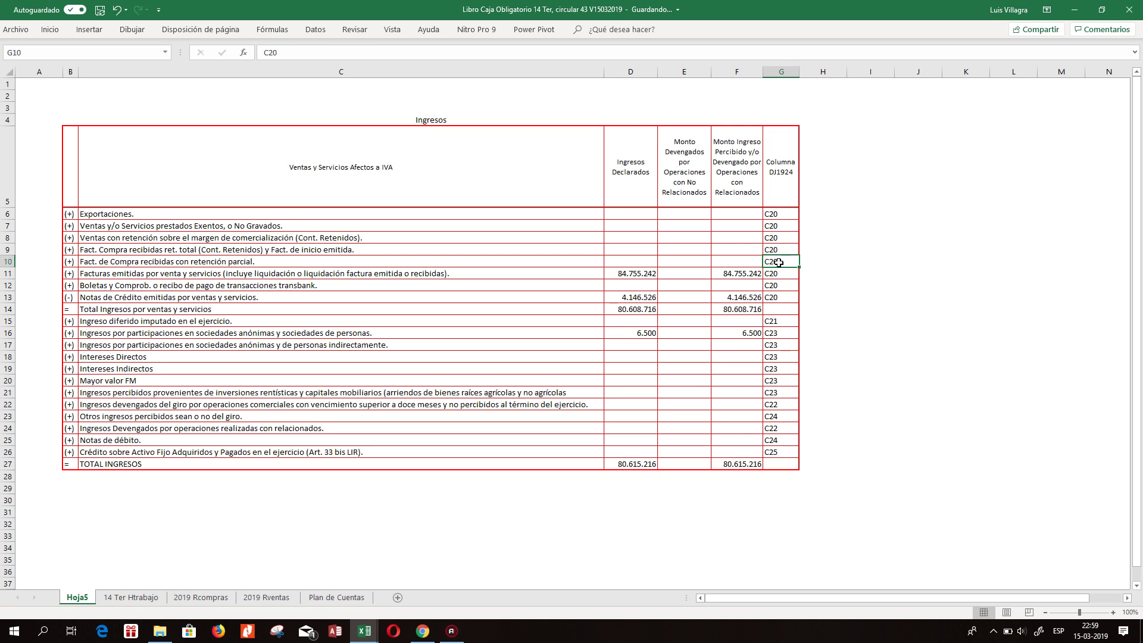
{"action": "left_click_drag", "start_coordinate": [799, 77], "coordinate": [792, 76]}
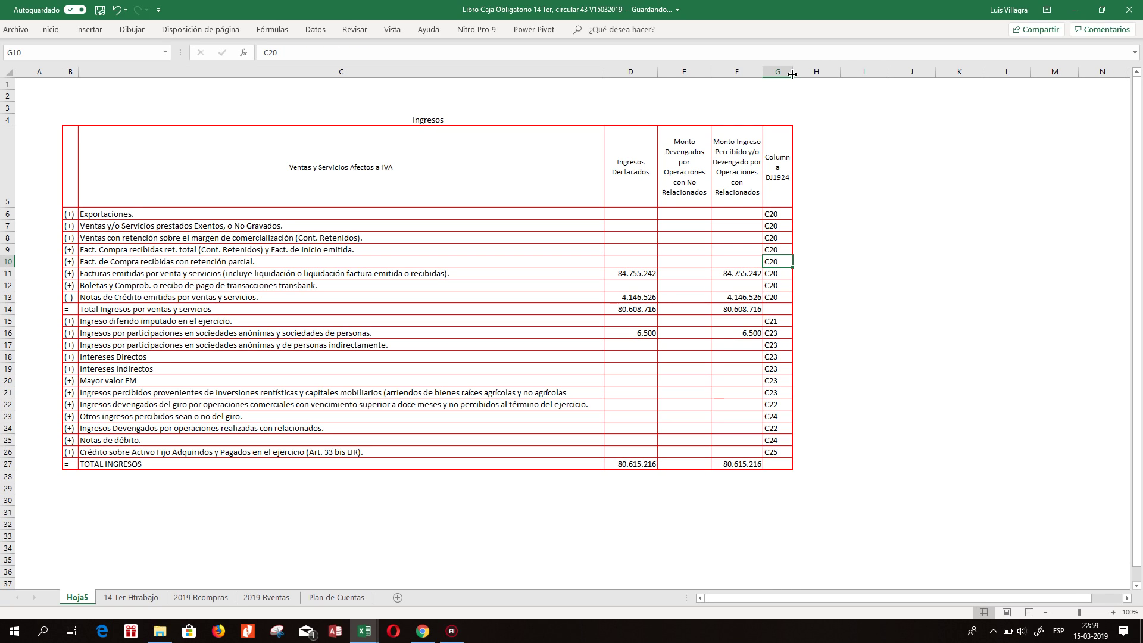
{"action": "left_click", "coordinate": [898, 197]}
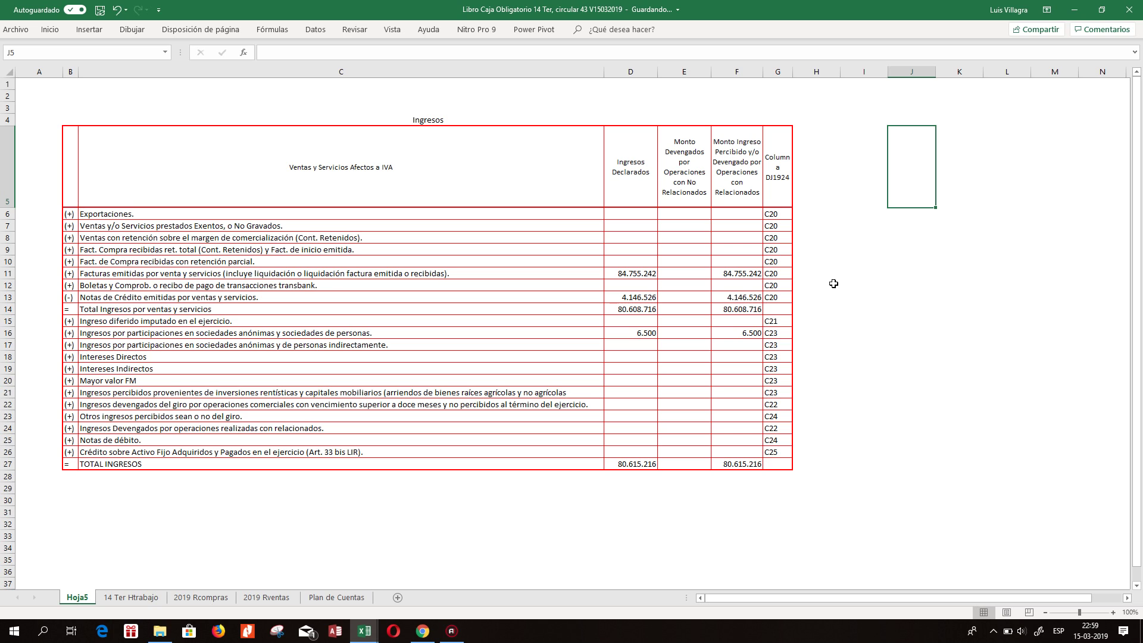
{"action": "left_click", "coordinate": [241, 121]}
{"action": "left_click", "coordinate": [269, 175]}
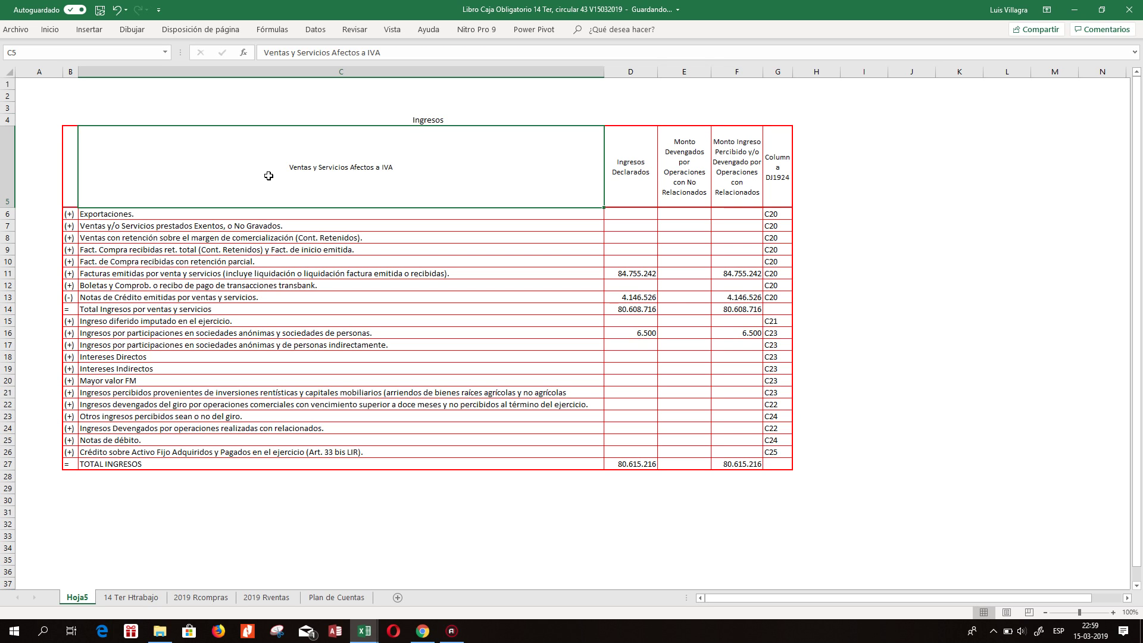
Change the Hoja5 tab name to 'Dj 1924'.
{"action": "left_click", "coordinate": [131, 598]}
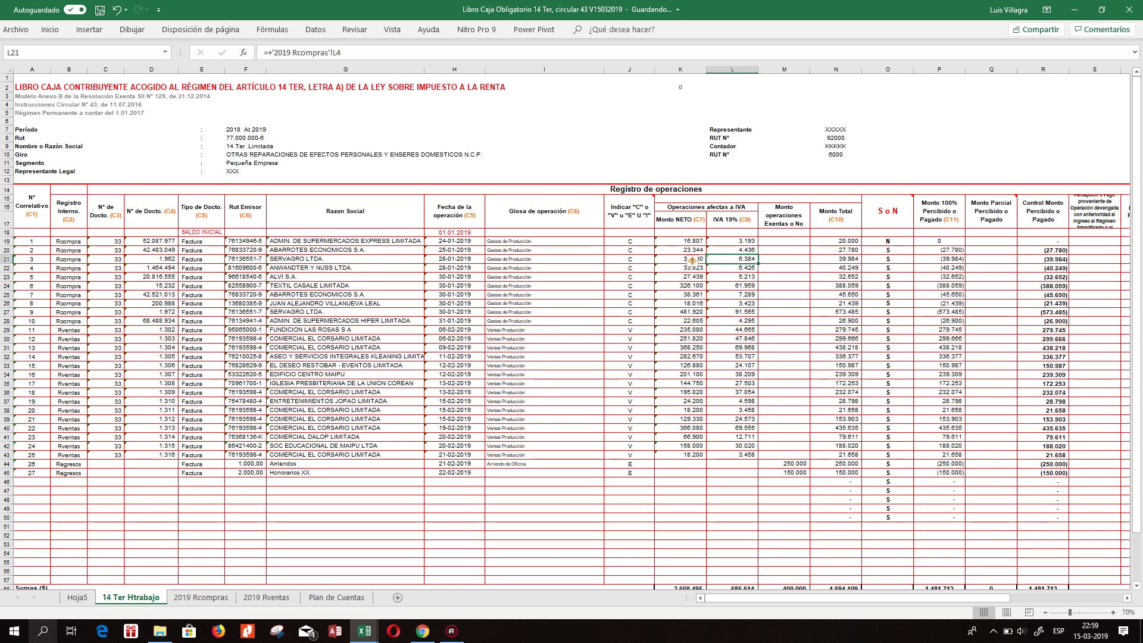
{"action": "left_click", "coordinate": [74, 598]}
{"action": "right_click", "coordinate": [75, 597]}
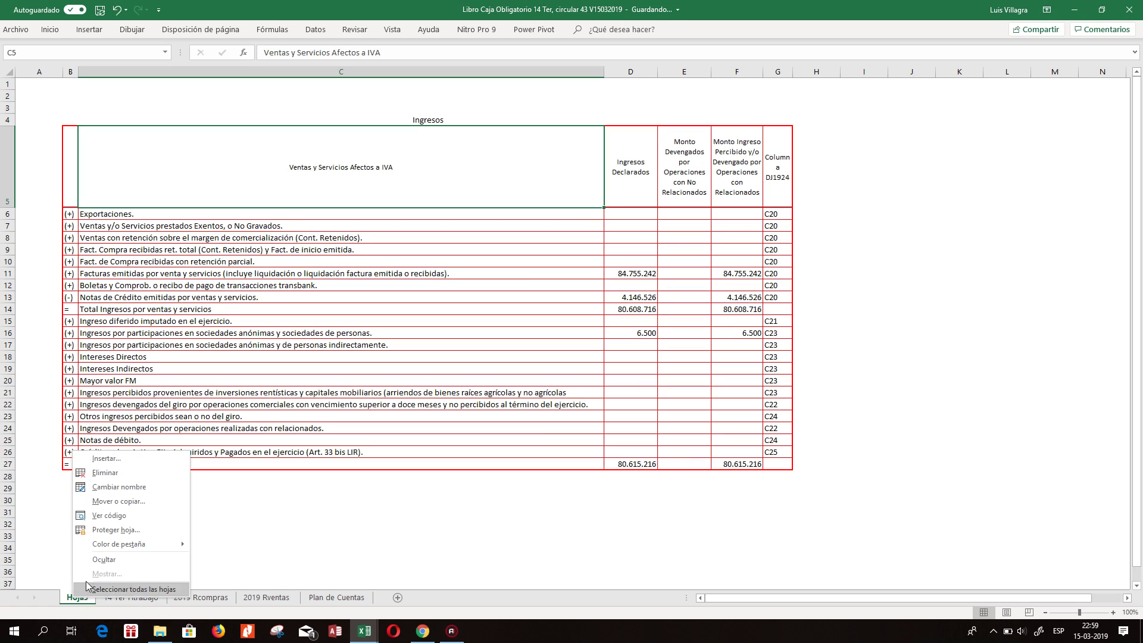
{"action": "left_click", "coordinate": [137, 499]}
{"action": "type", "text": "Dj"}
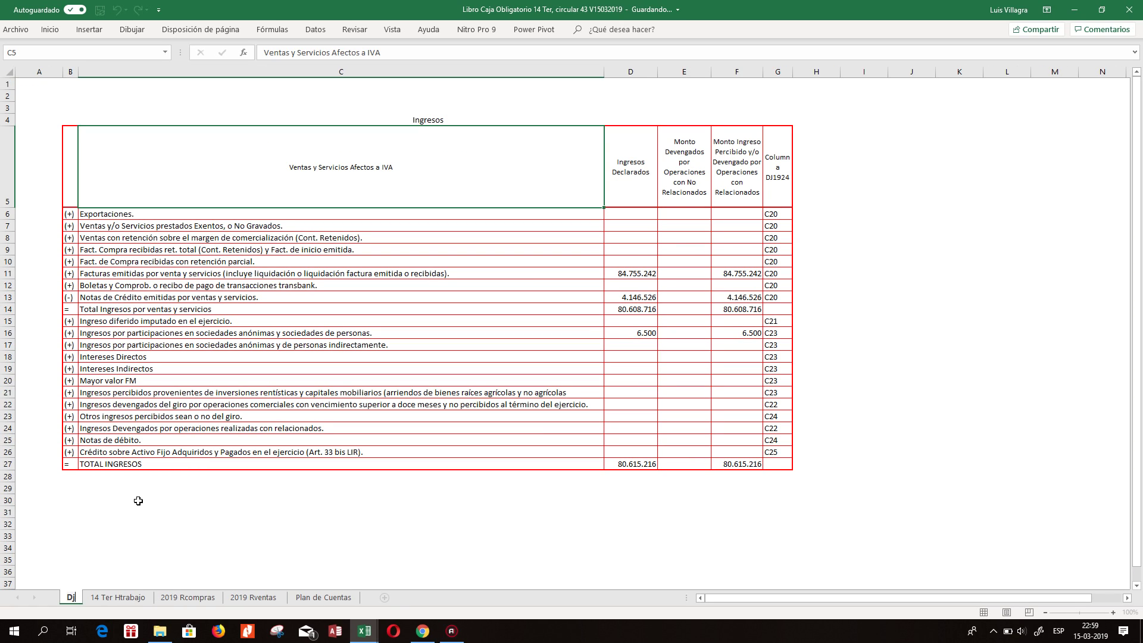
{"action": "type", "text": " 1924"}
{"action": "key", "text": "Return"}
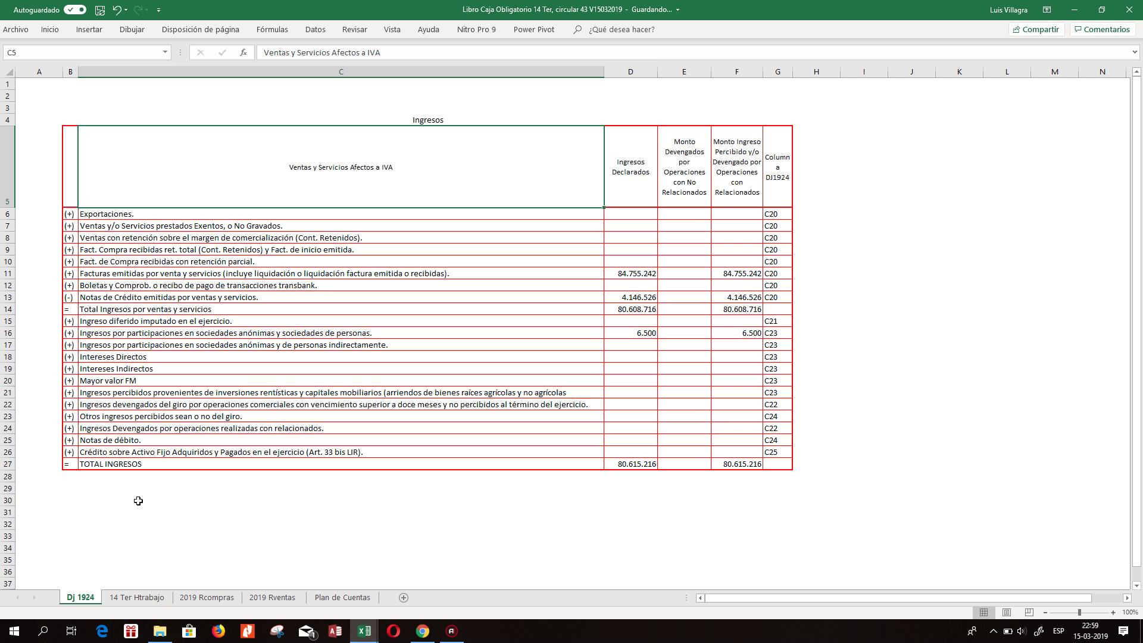
{"action": "left_click", "coordinate": [650, 299]}
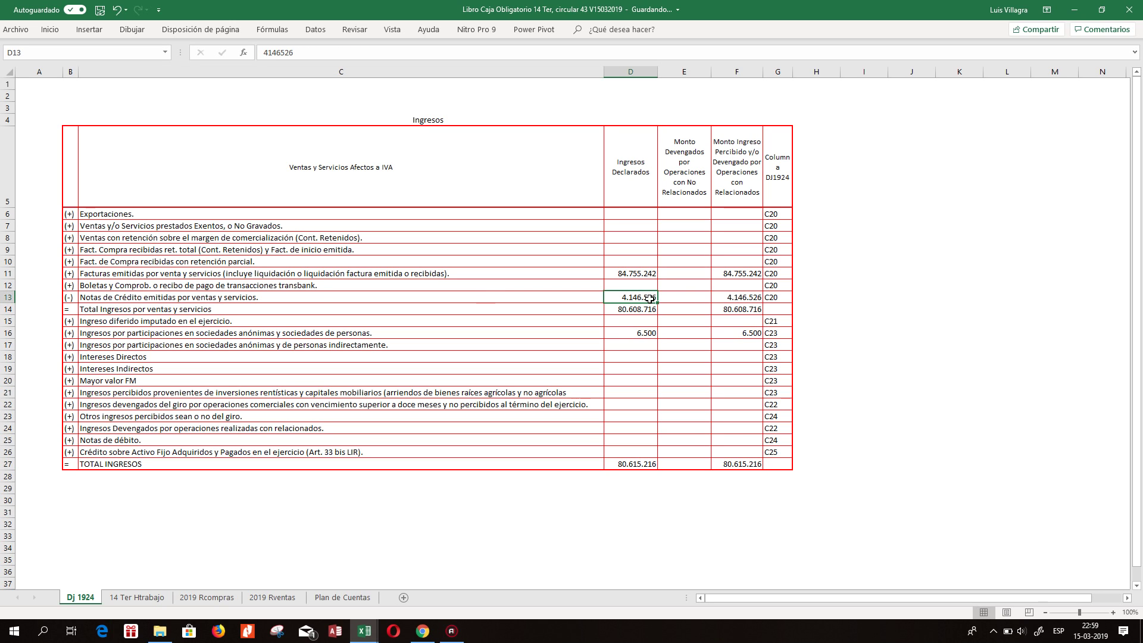
Review the 14 Ter Htrabajo register entries and the 2019 Rcompras records.
{"action": "left_click", "coordinate": [136, 598]}
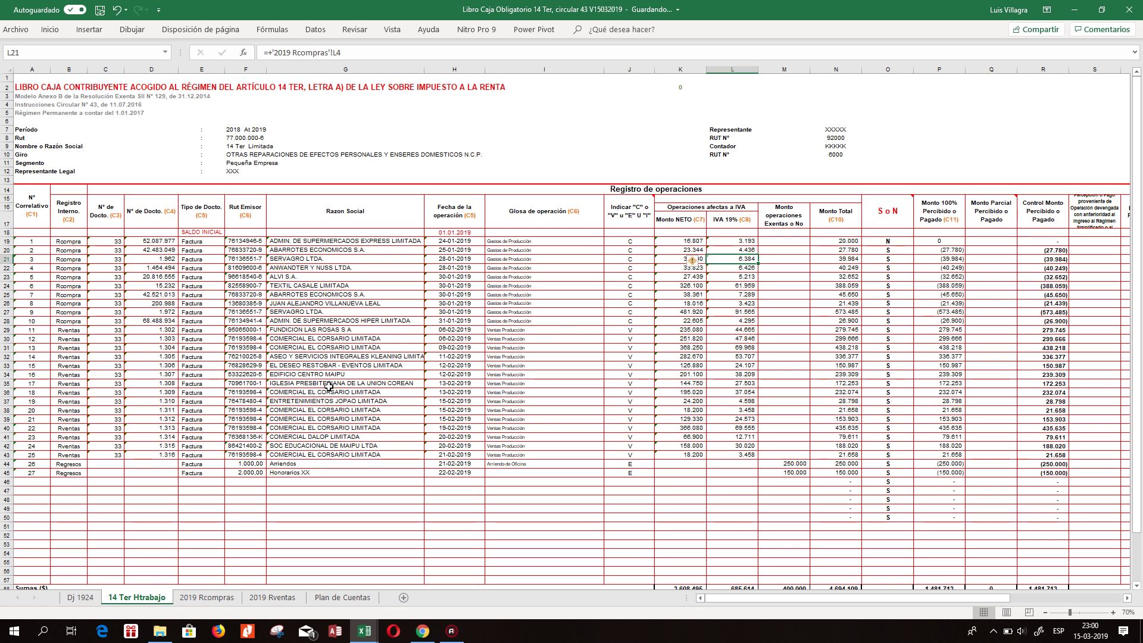
{"action": "left_click", "coordinate": [393, 163]}
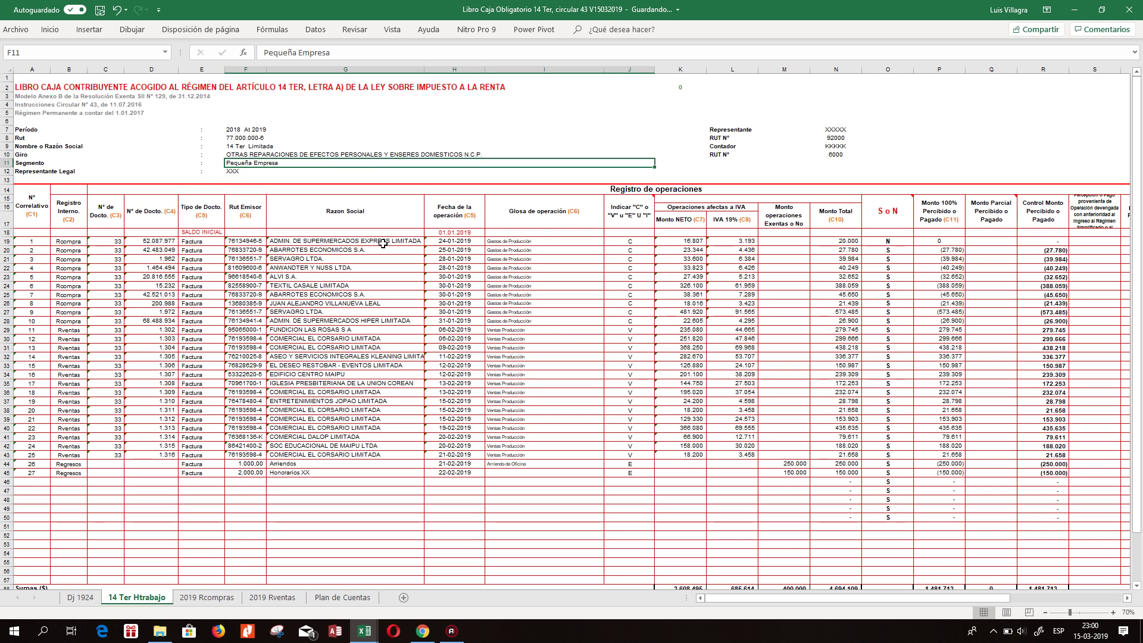
{"action": "key", "text": "Down"}
{"action": "key", "text": "Down"}
{"action": "key", "text": "Down"}
{"action": "key", "text": "Down"}
{"action": "key", "text": "Down"}
{"action": "key", "text": "Down"}
{"action": "key", "text": "Down"}
{"action": "key", "text": "Down"}
{"action": "key", "text": "Left"}
{"action": "key", "text": "Left"}
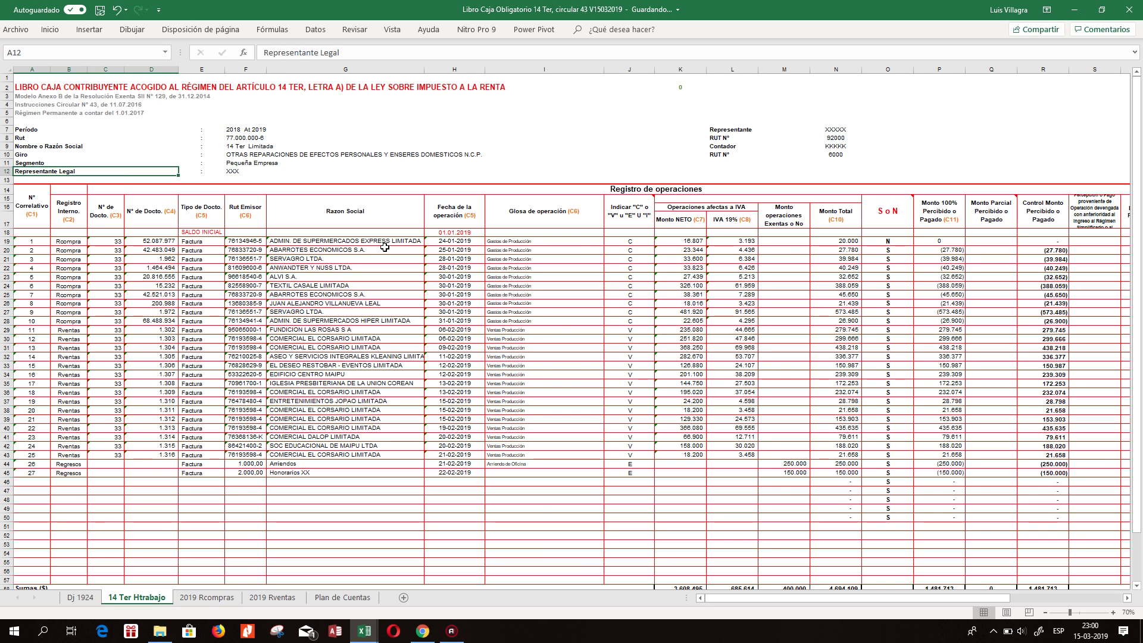
{"action": "scroll", "coordinate": [385, 246], "scroll_direction": "right", "scroll_amount": 2}
{"action": "key", "text": "Left"}
{"action": "key", "text": "Left"}
{"action": "key", "text": "Left"}
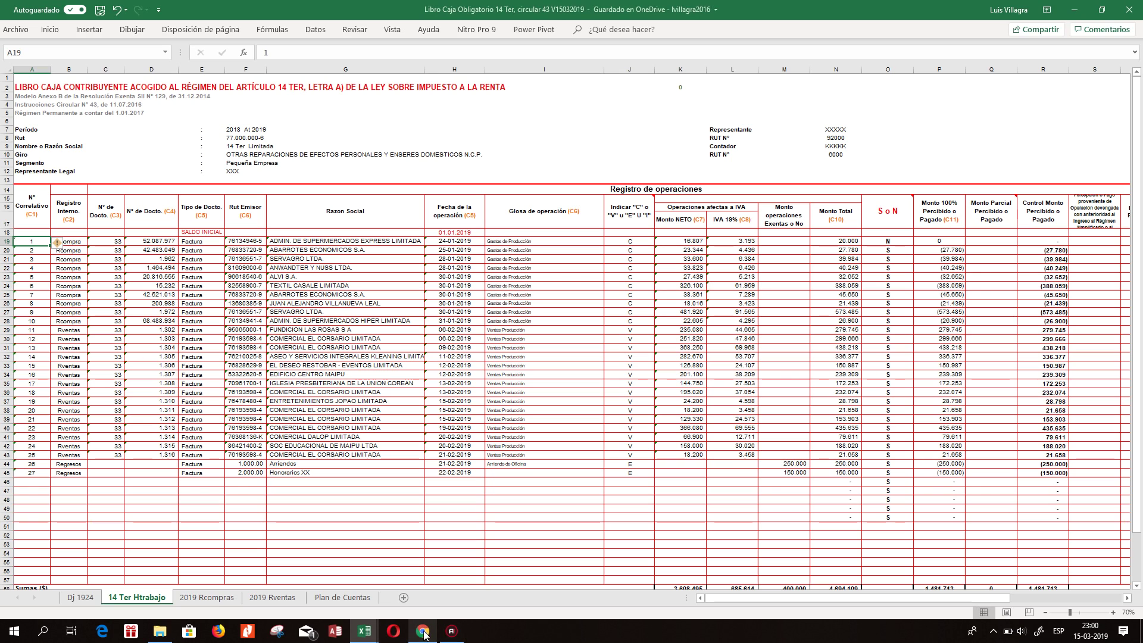
{"action": "left_click", "coordinate": [200, 598]}
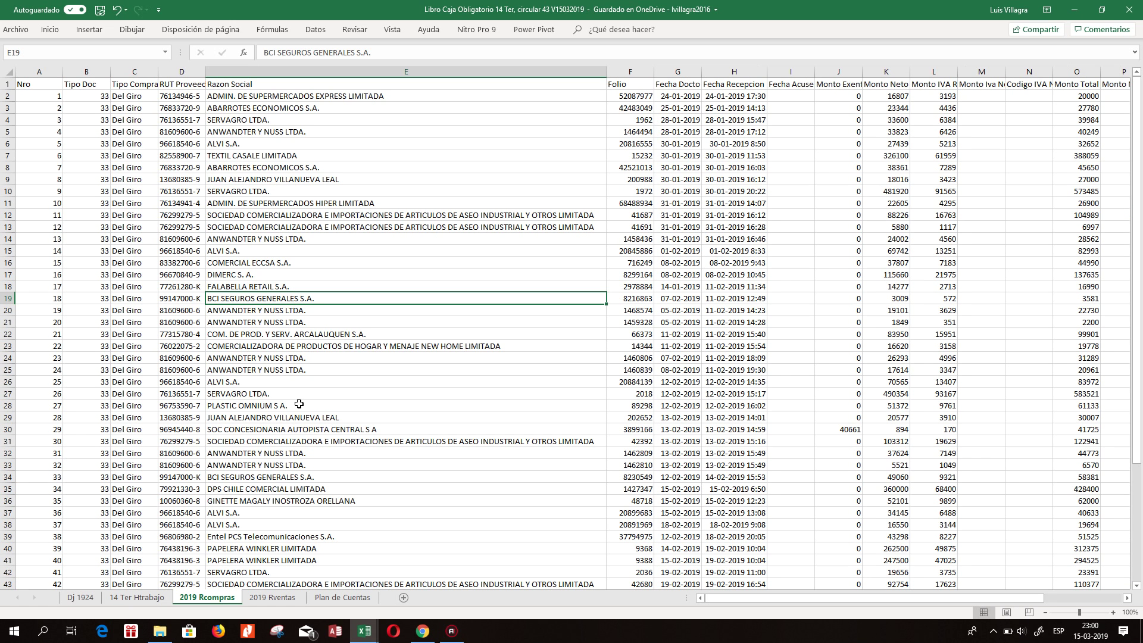
{"action": "left_click", "coordinate": [140, 130]}
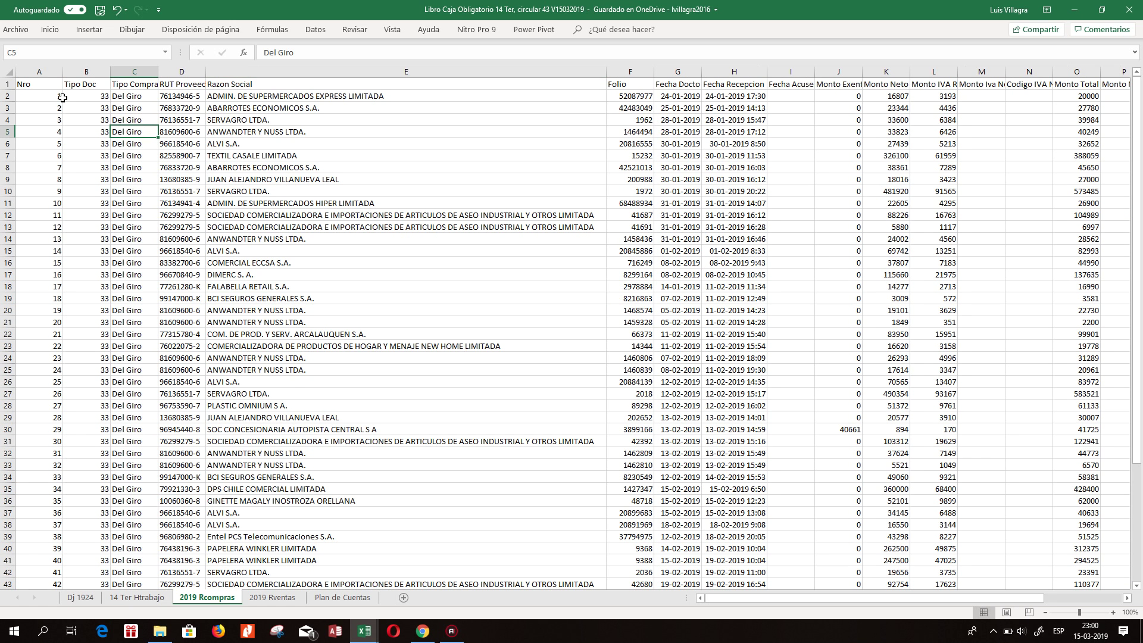
{"action": "left_click", "coordinate": [238, 136]}
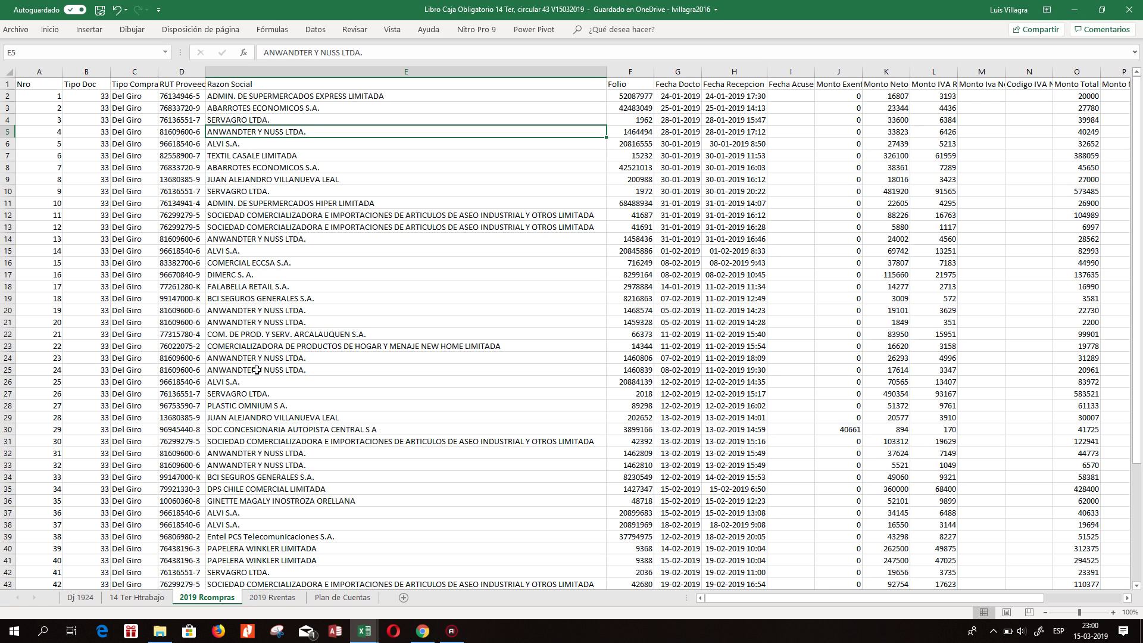
Clear the contents of rows 13–35 on 2019 Rventas.
{"action": "left_click", "coordinate": [274, 598]}
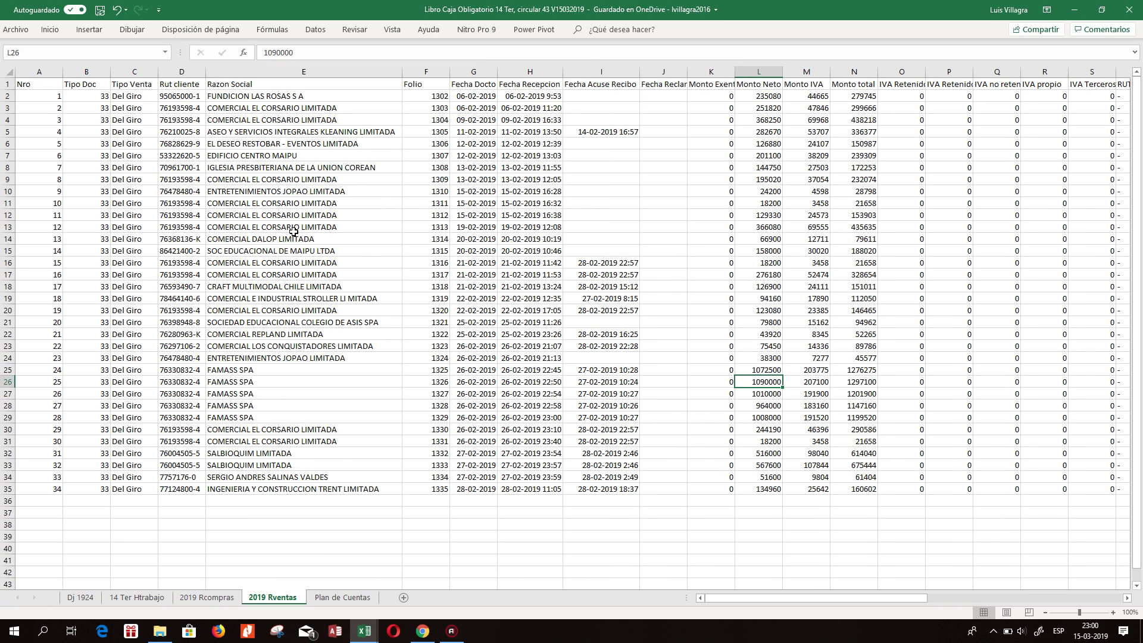
{"action": "left_click_drag", "start_coordinate": [7, 227], "coordinate": [69, 488]}
{"action": "right_click", "coordinate": [69, 489]}
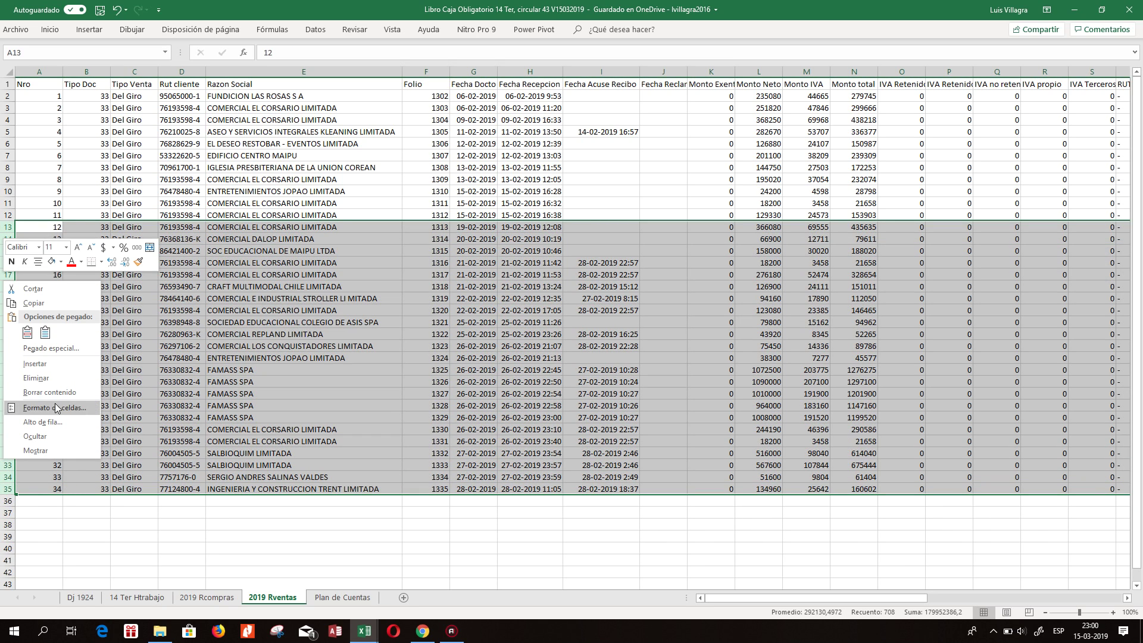
{"action": "left_click", "coordinate": [42, 390]}
Delete rows 11–56 on 2019 Rcompras, keeping only purchase records 1–9.
{"action": "left_click", "coordinate": [207, 597]}
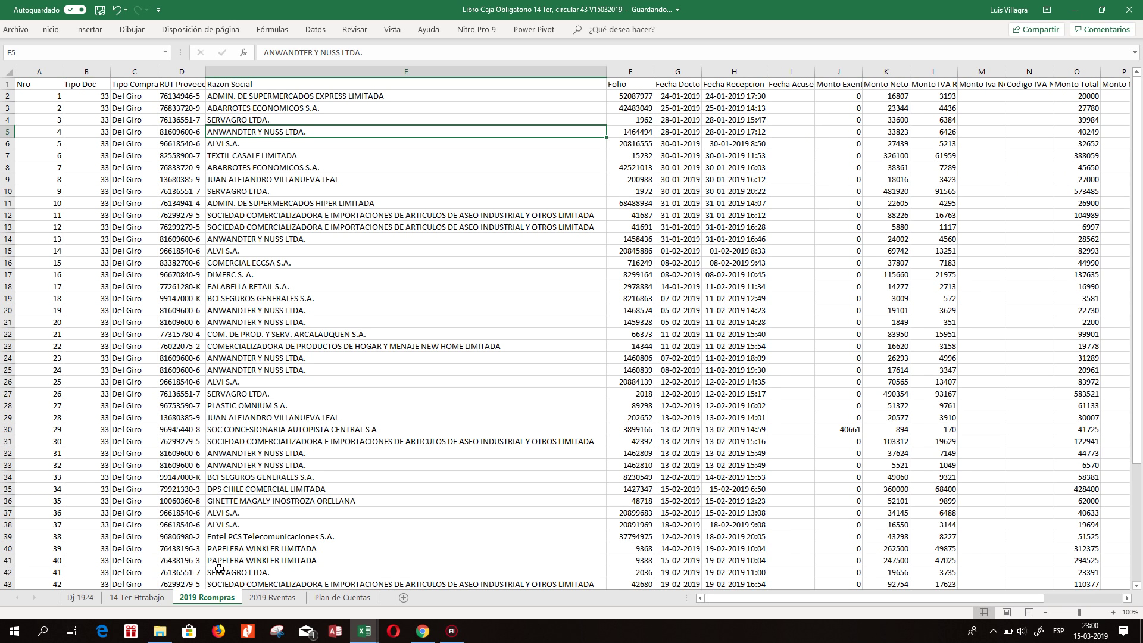
{"action": "left_click_drag", "start_coordinate": [11, 208], "coordinate": [169, 570]}
{"action": "right_click", "coordinate": [16, 284]}
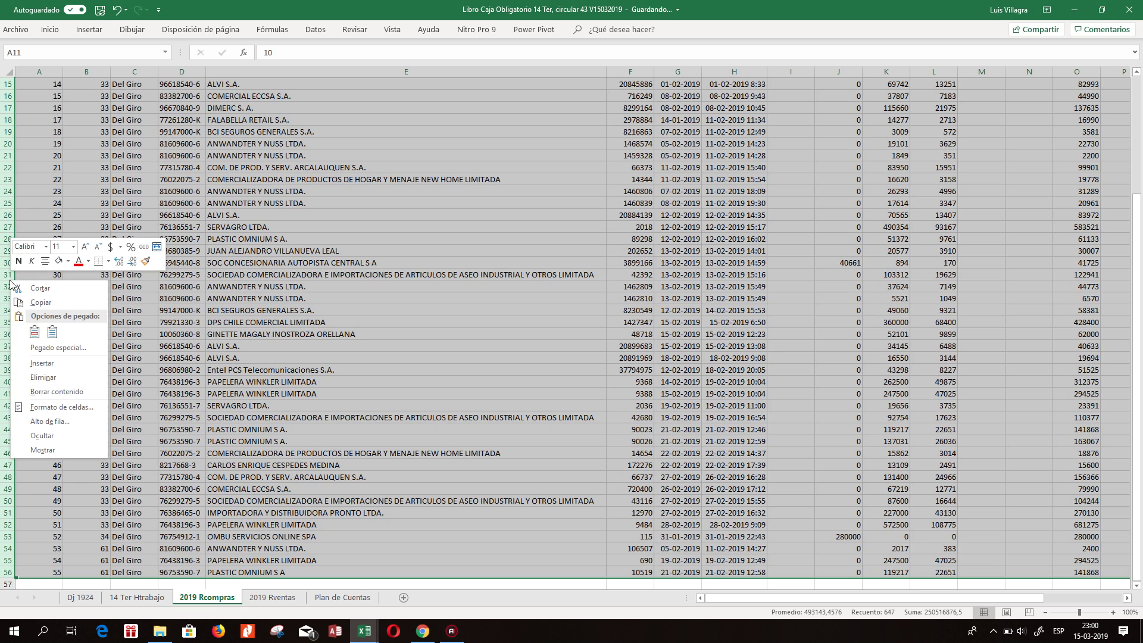
{"action": "left_click", "coordinate": [48, 379]}
{"action": "scroll", "coordinate": [316, 322], "scroll_direction": "up", "scroll_amount": 5}
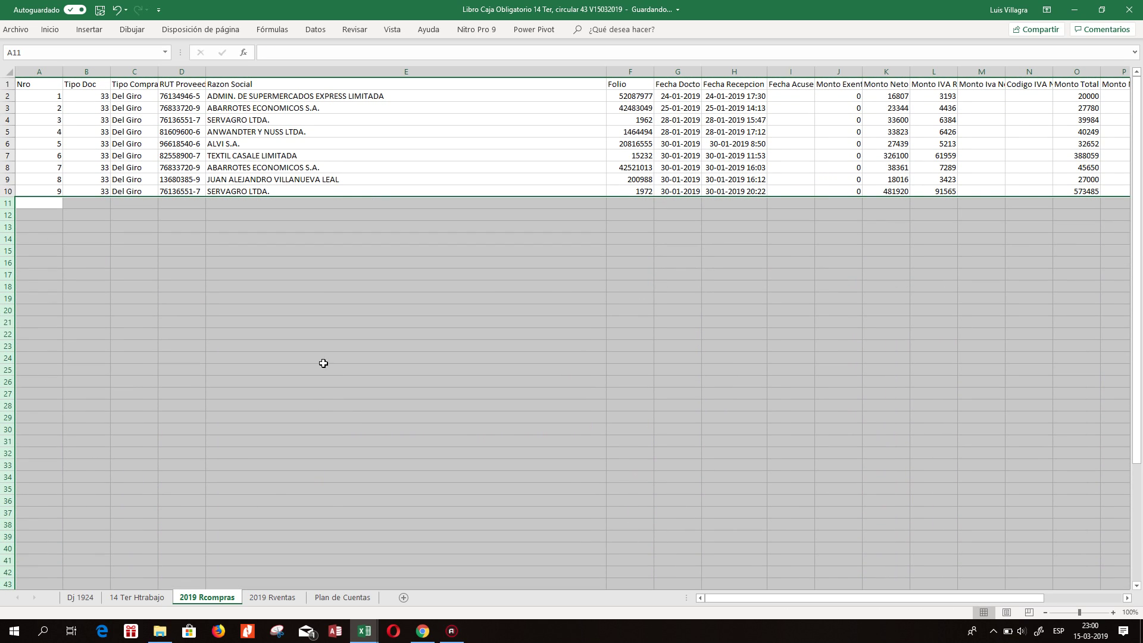
{"action": "left_click", "coordinate": [321, 322]}
On the SII site, go through Servicios online and Factura electrónica to enter Registro de Compras y Ventas.
{"action": "left_click", "coordinate": [423, 631]}
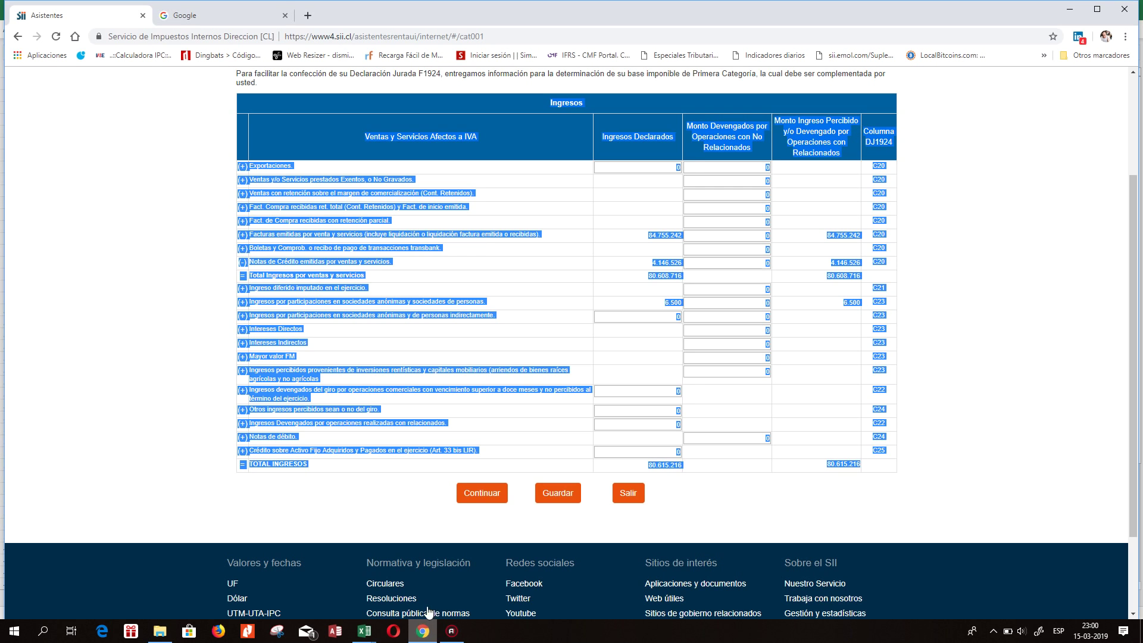
{"action": "scroll", "coordinate": [592, 139], "scroll_direction": "up", "scroll_amount": 3}
{"action": "left_click", "coordinate": [691, 113]}
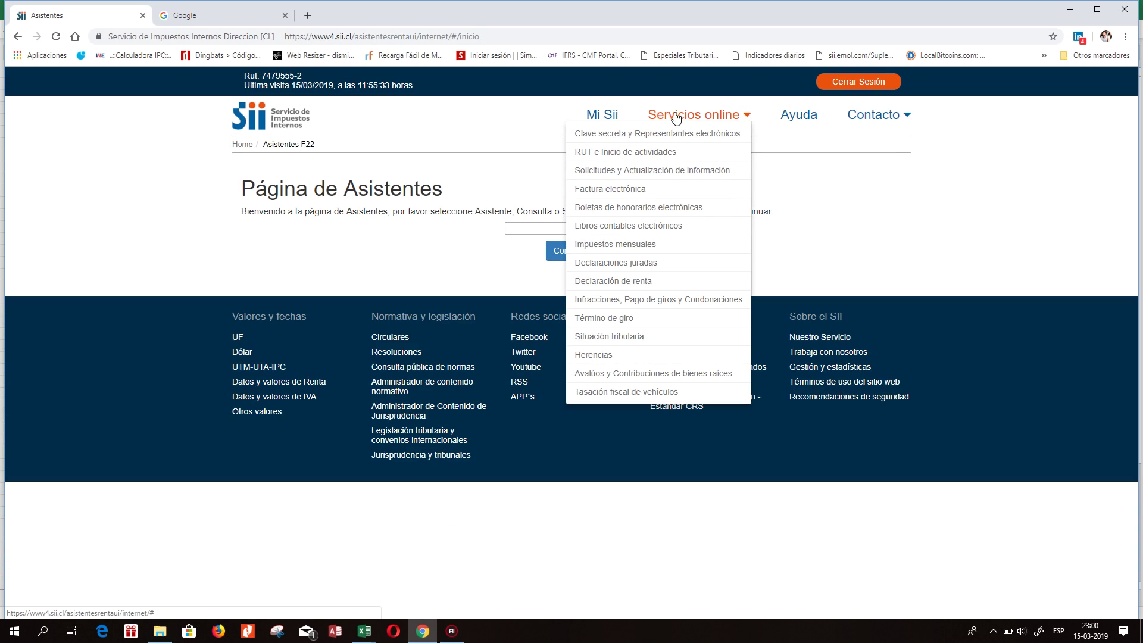
{"action": "left_click", "coordinate": [630, 189]}
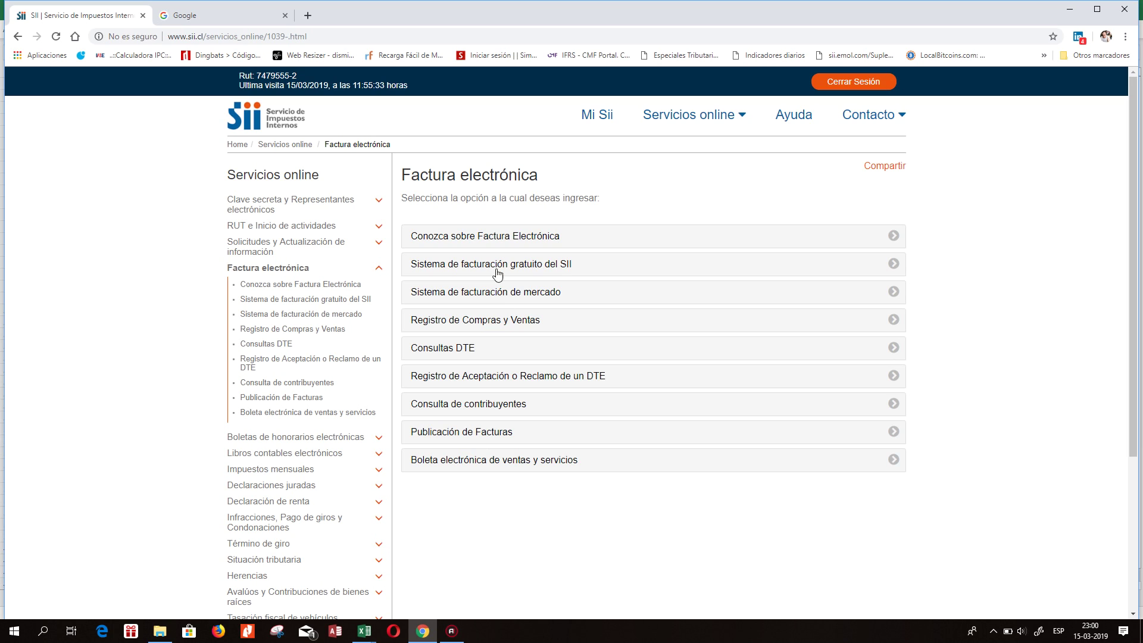
{"action": "left_click", "coordinate": [493, 322]}
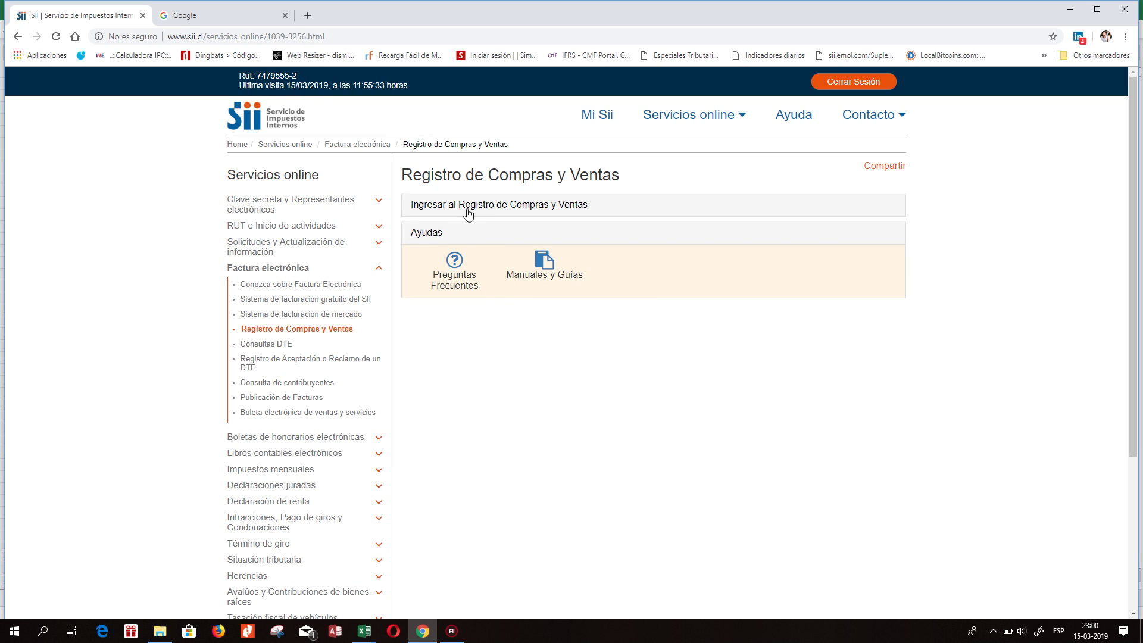
{"action": "left_click", "coordinate": [467, 209]}
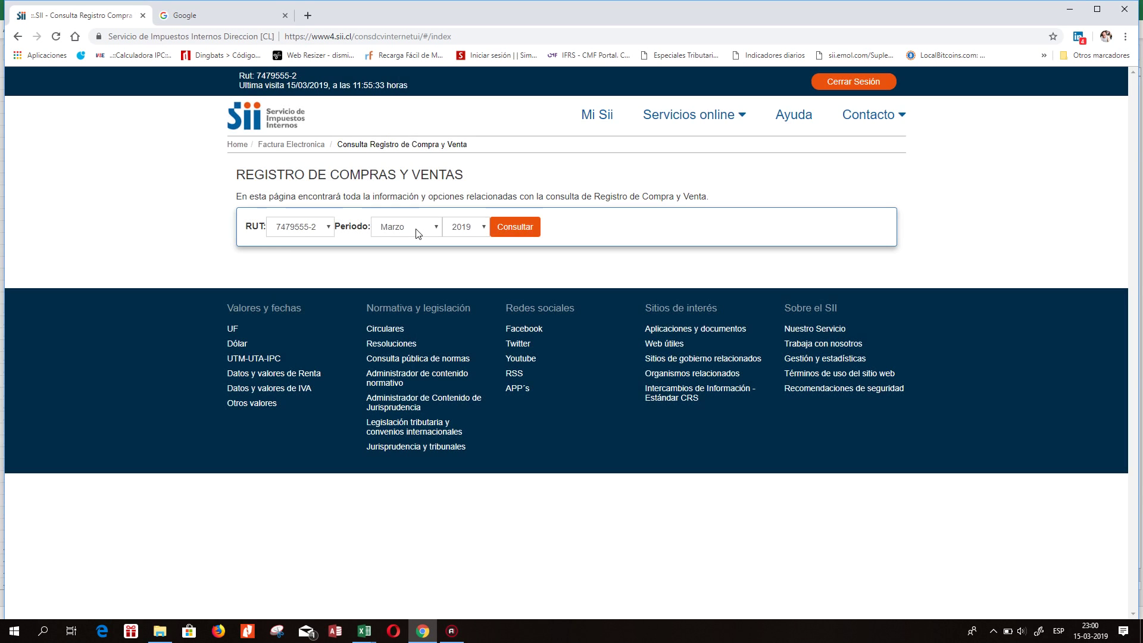
Query Enero 2019 and save the detailed purchase records as a CSV file.
{"action": "left_click", "coordinate": [411, 226]}
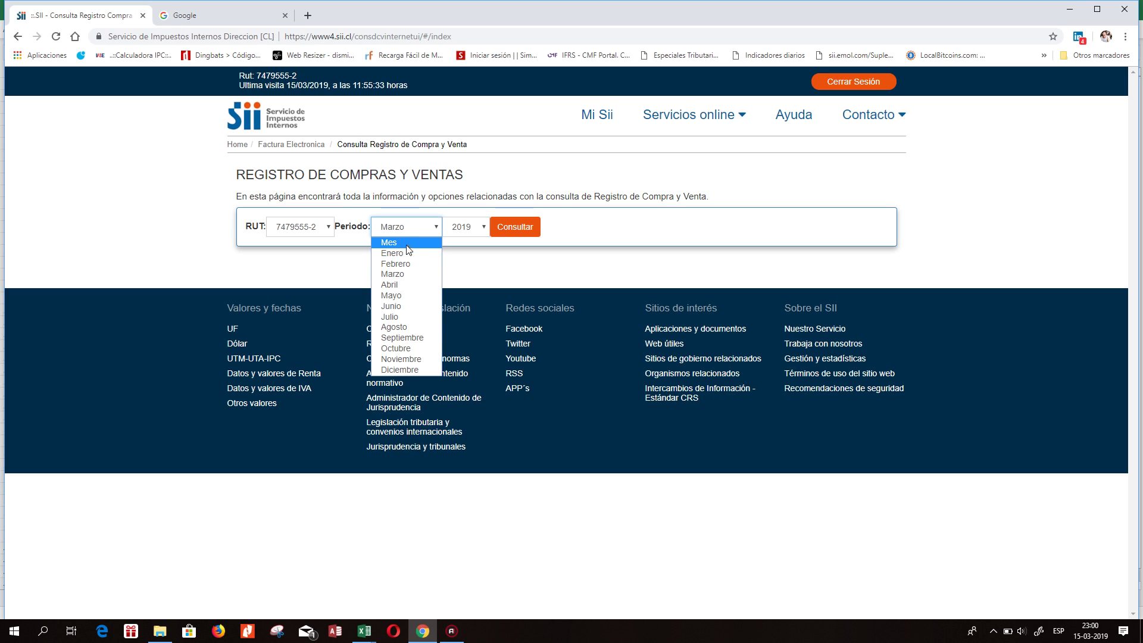
{"action": "left_click", "coordinate": [410, 255]}
{"action": "left_click", "coordinate": [530, 232]}
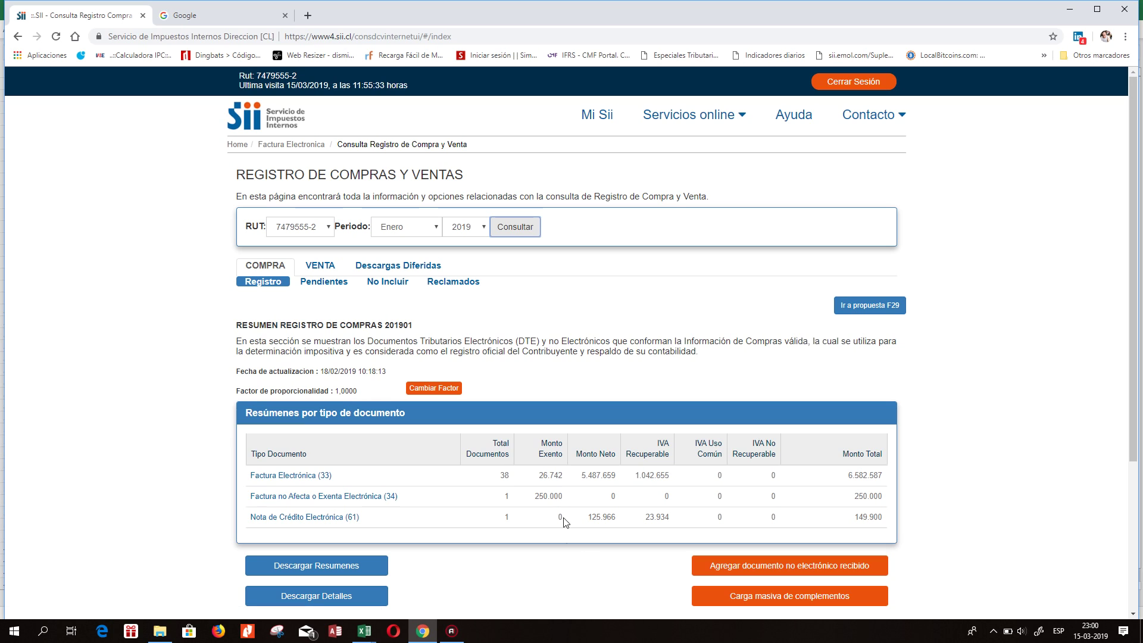
{"action": "left_click", "coordinate": [334, 598]}
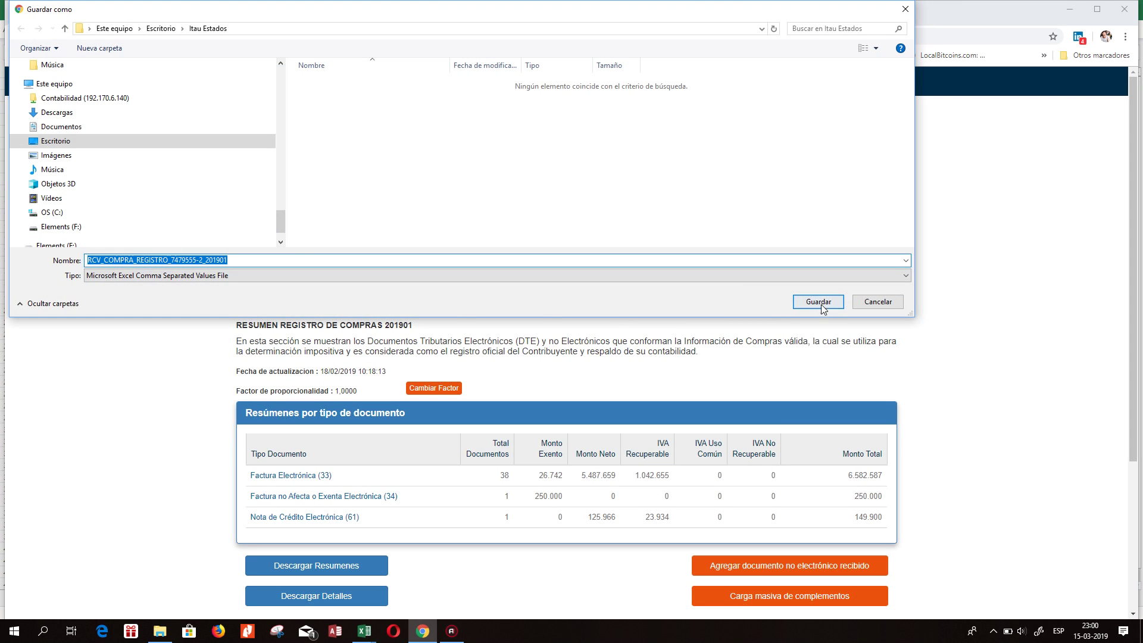
{"action": "left_click", "coordinate": [820, 303]}
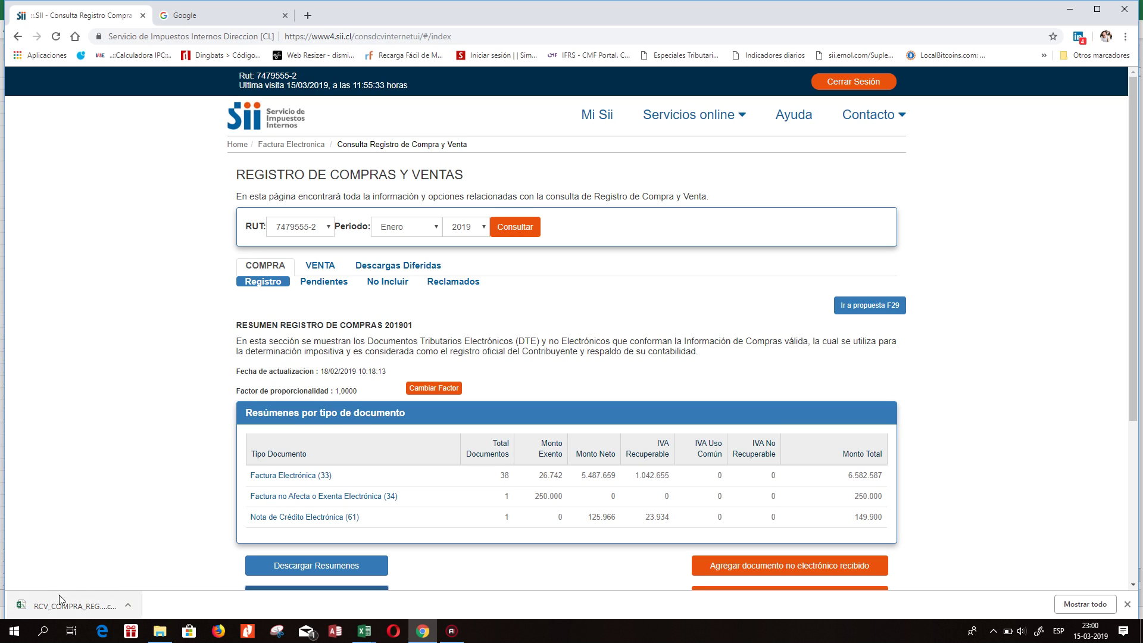
Copy purchase records in rows 2–12 of the downloaded CSV.
{"action": "key", "text": "alt+Tab"}
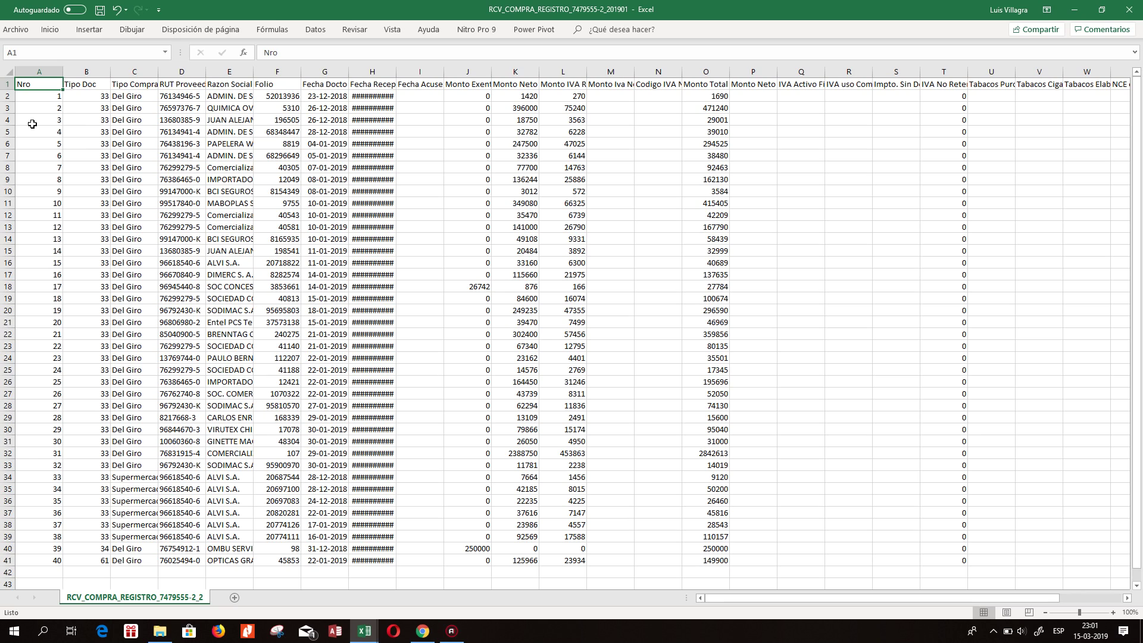
{"action": "left_click_drag", "start_coordinate": [9, 96], "coordinate": [9, 215]}
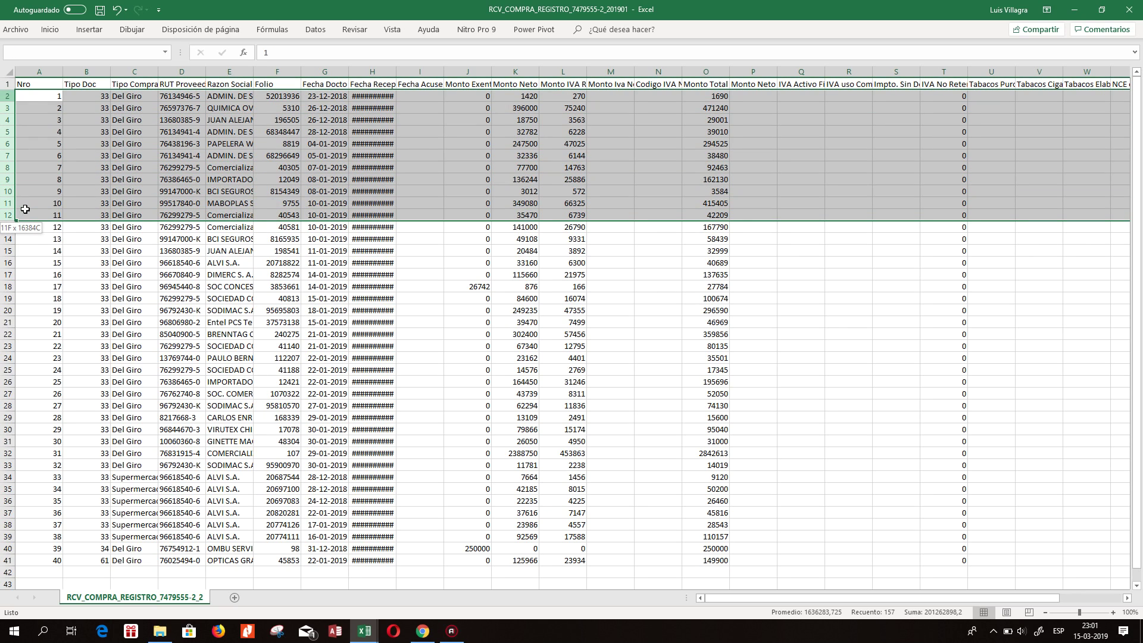
{"action": "right_click", "coordinate": [7, 138]}
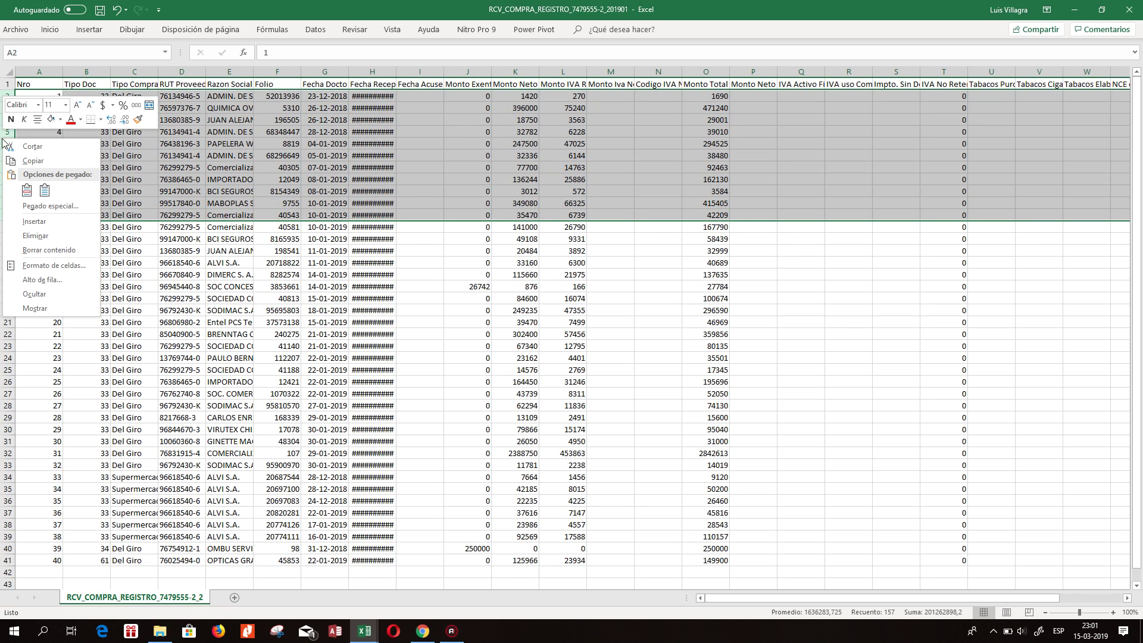
{"action": "left_click", "coordinate": [37, 162]}
Paste the records at row 1 of 2019 Rcompras, then undo the paste.
{"action": "mouse_move", "coordinate": [365, 631]}
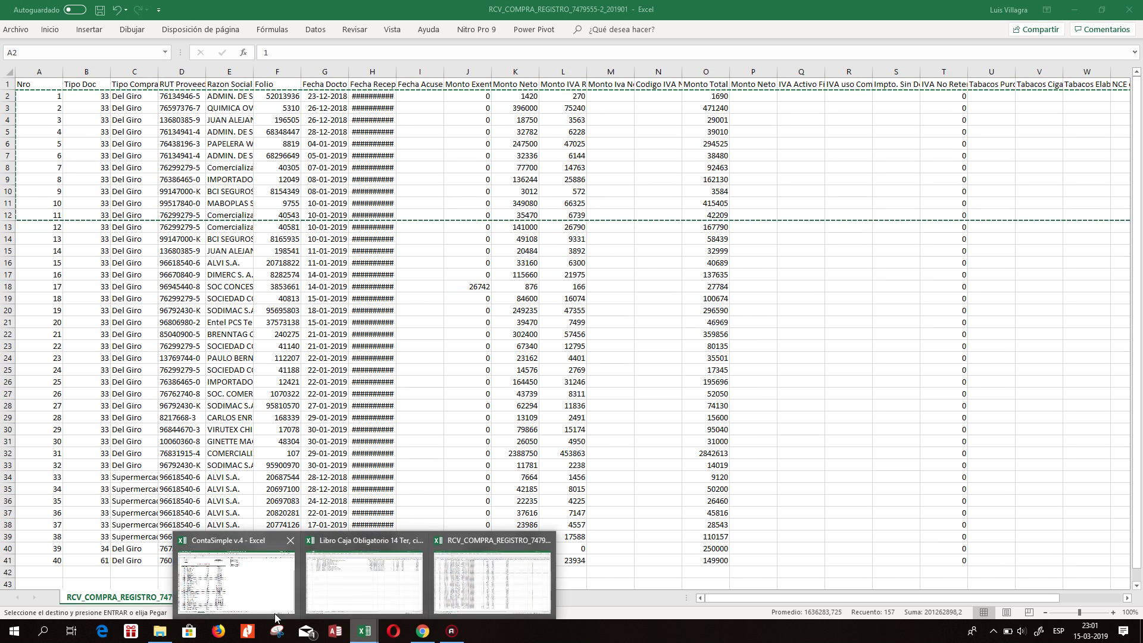
{"action": "left_click", "coordinate": [377, 596]}
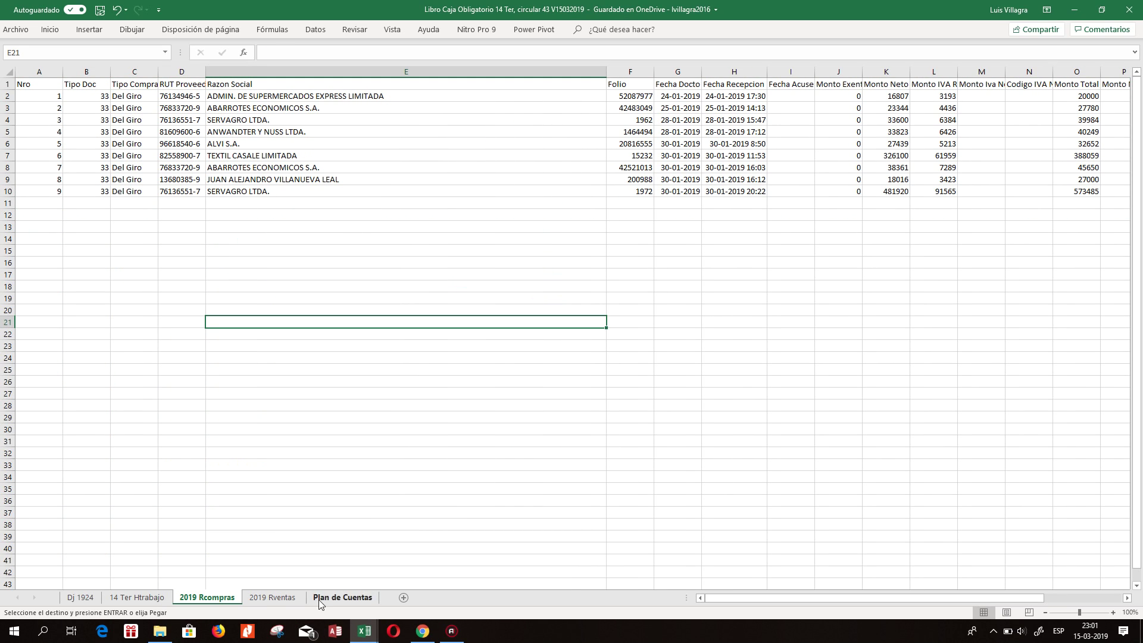
{"action": "left_click", "coordinate": [8, 84]}
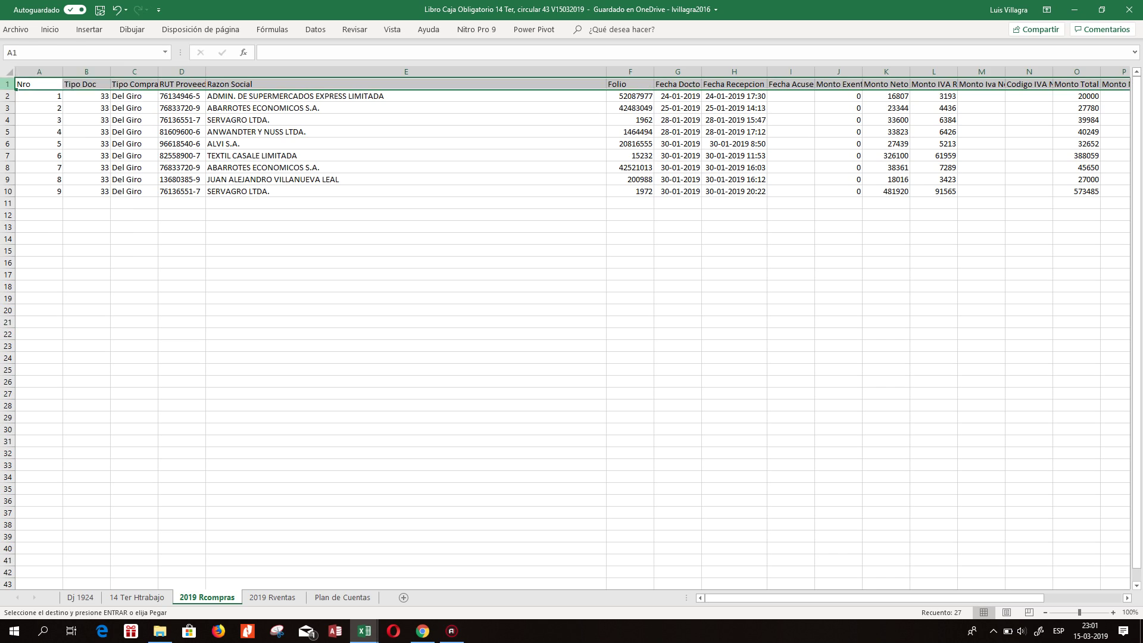
{"action": "right_click", "coordinate": [7, 84]}
{"action": "key", "text": "Escape"}
{"action": "right_click", "coordinate": [8, 87]}
{"action": "left_click", "coordinate": [34, 136]}
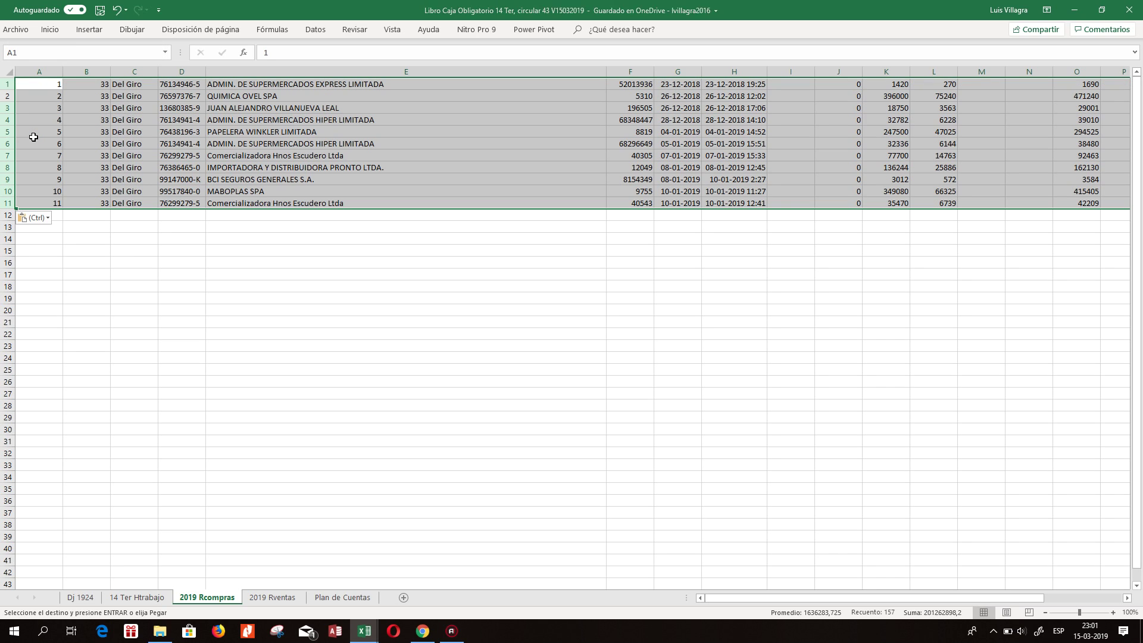
{"action": "left_click", "coordinate": [118, 10]}
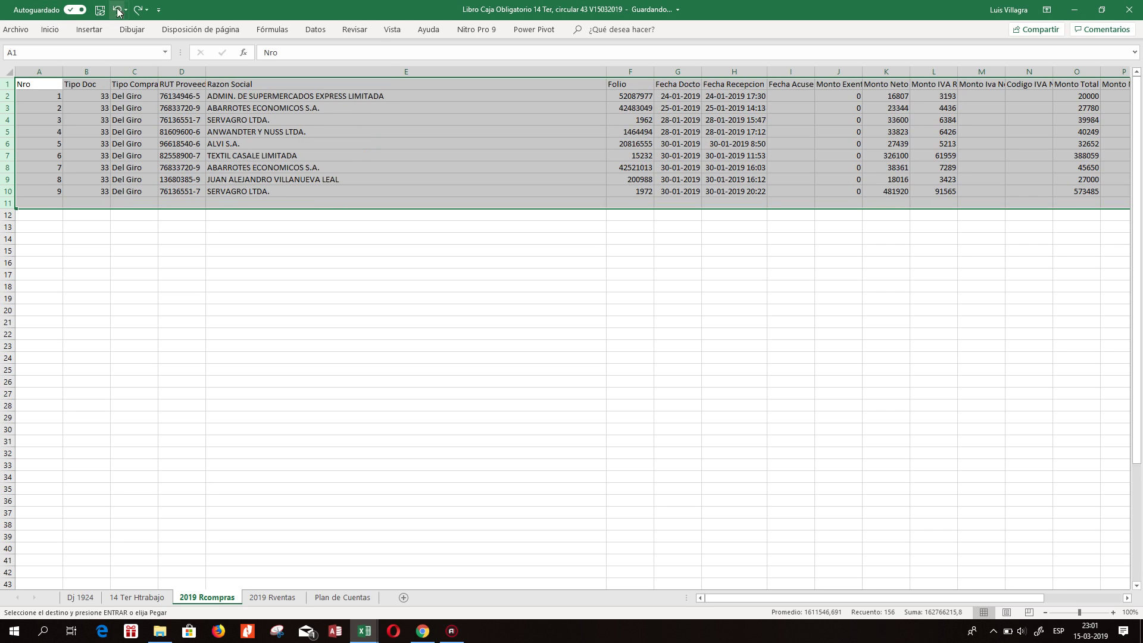
Open Pegado especial at row 2, cancel without pasting, and return to the CSV window.
{"action": "left_click", "coordinate": [8, 96]}
{"action": "right_click", "coordinate": [8, 97]}
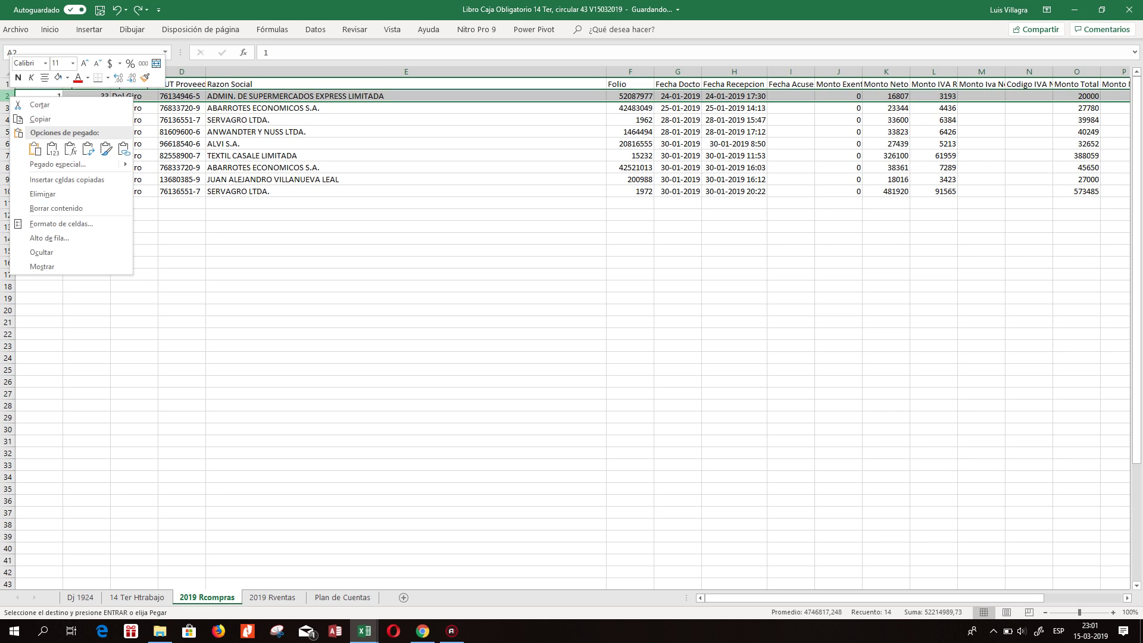
{"action": "left_click", "coordinate": [42, 167]}
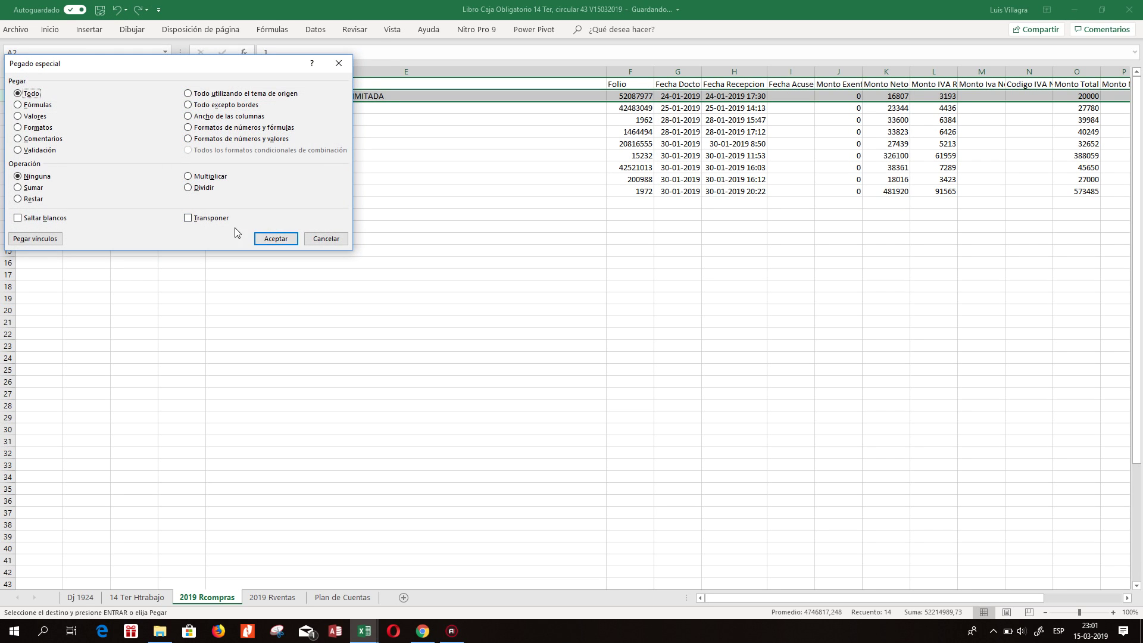
{"action": "key", "text": "Escape"}
{"action": "right_click", "coordinate": [32, 101]}
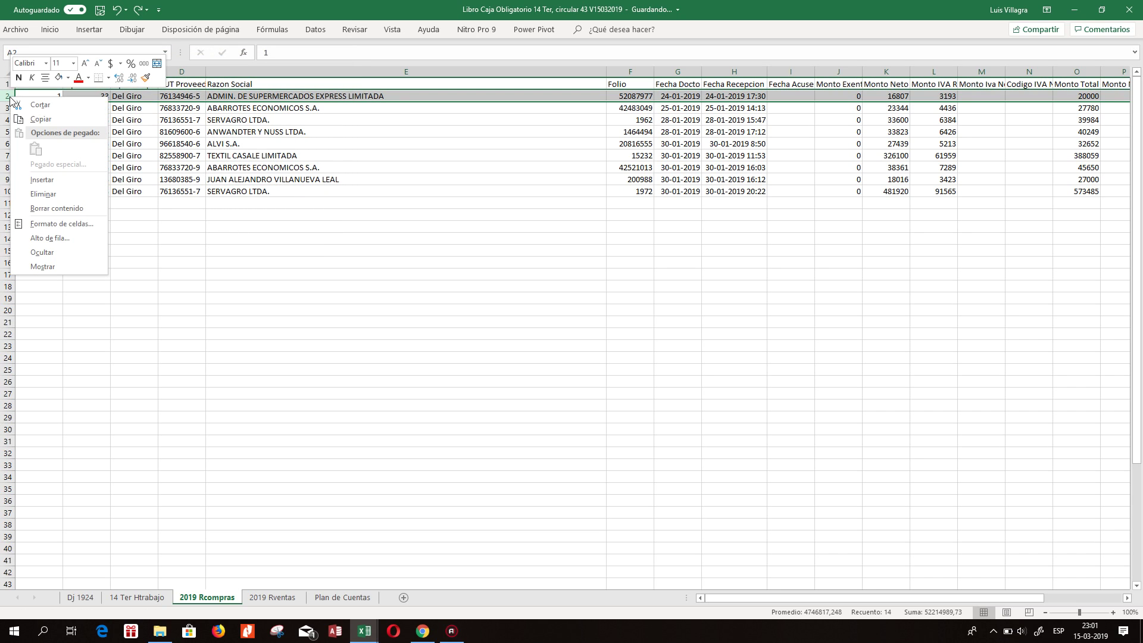
{"action": "left_click", "coordinate": [79, 220]}
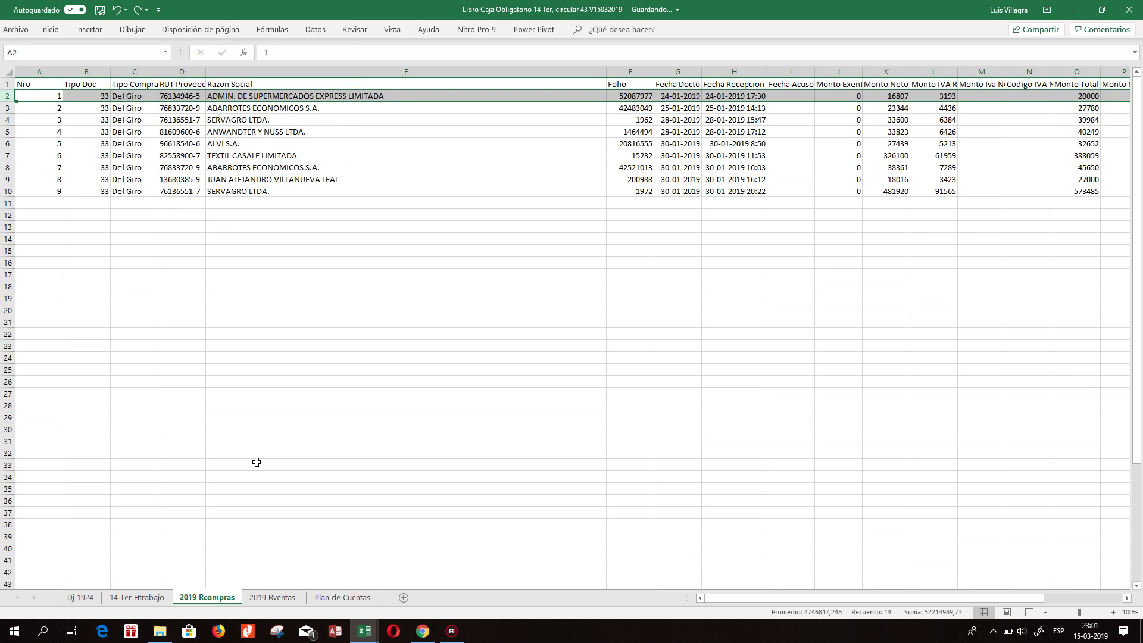
{"action": "left_click", "coordinate": [365, 631]}
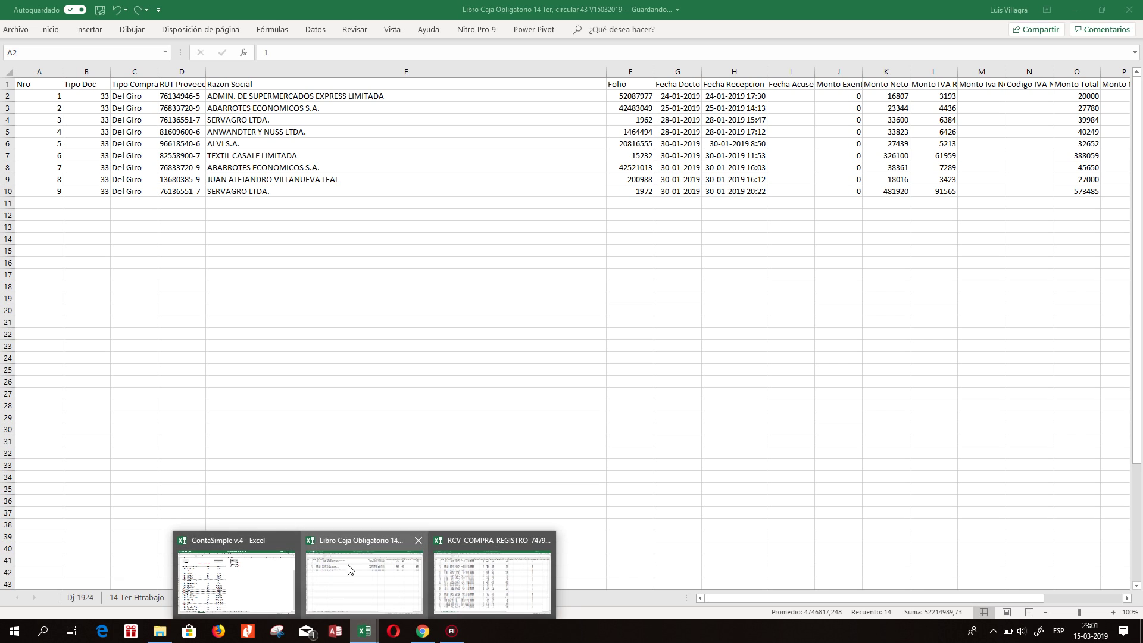
{"action": "left_click", "coordinate": [480, 562]}
Copy the header and twelve purchase records (rows 1–13) from the CSV.
{"action": "left_click_drag", "start_coordinate": [8, 84], "coordinate": [44, 232]}
{"action": "right_click", "coordinate": [7, 149]}
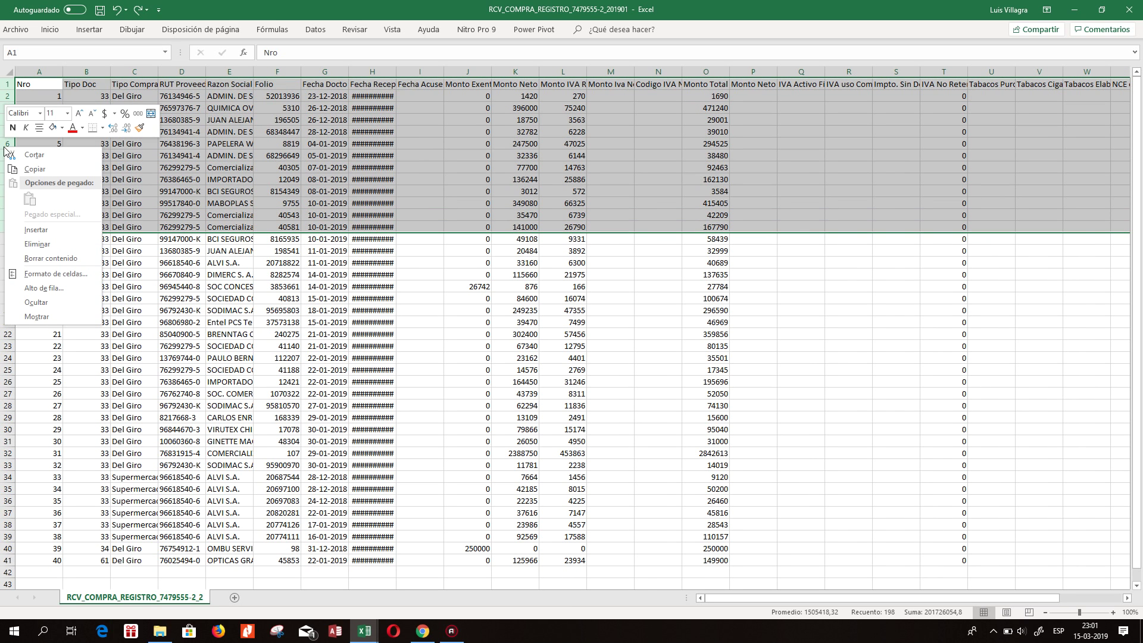
{"action": "left_click", "coordinate": [27, 165]}
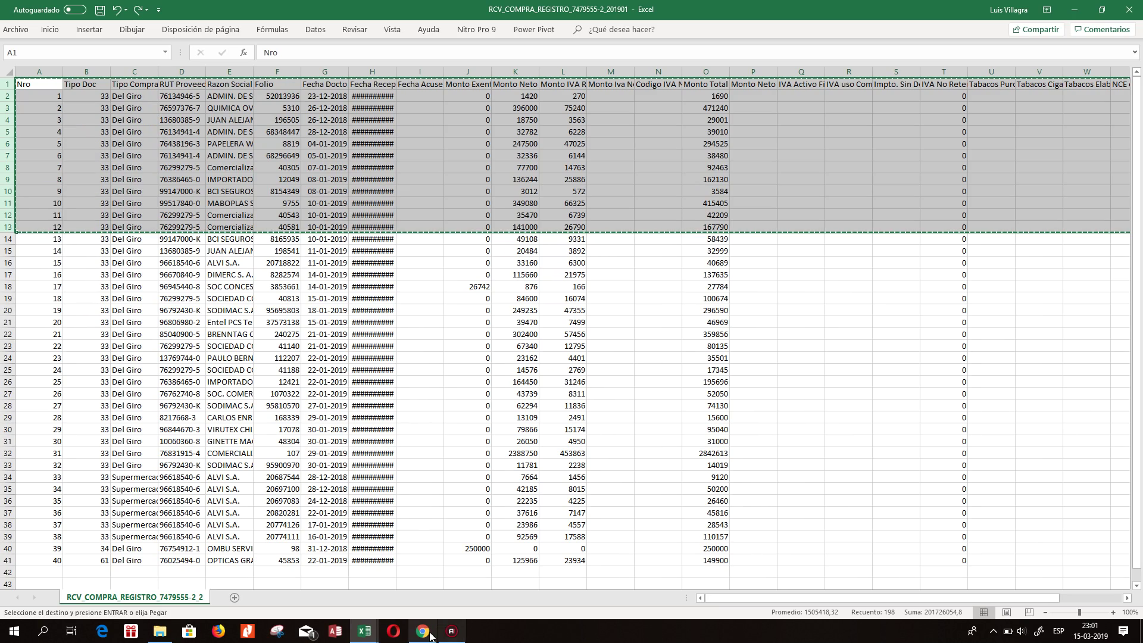
{"action": "mouse_move", "coordinate": [377, 637]}
{"action": "mouse_move", "coordinate": [380, 602]}
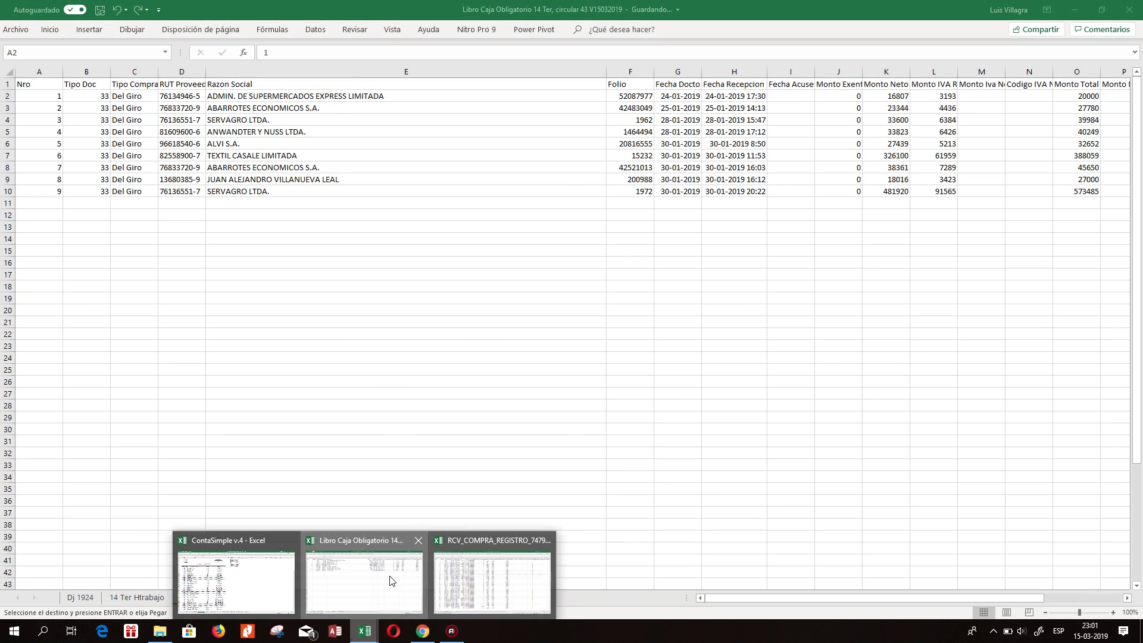
Paste the copied records over the old rows of 2019 Rcompras.
{"action": "left_click", "coordinate": [408, 585]}
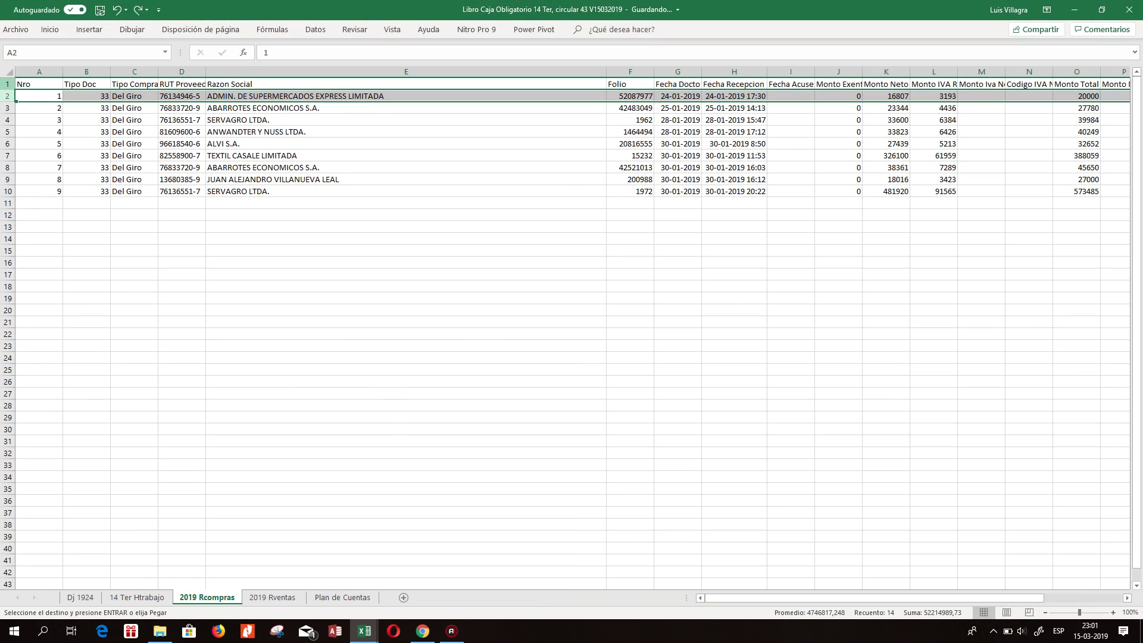
{"action": "right_click", "coordinate": [24, 95]}
{"action": "left_click", "coordinate": [44, 131]}
{"action": "left_click", "coordinate": [280, 179]}
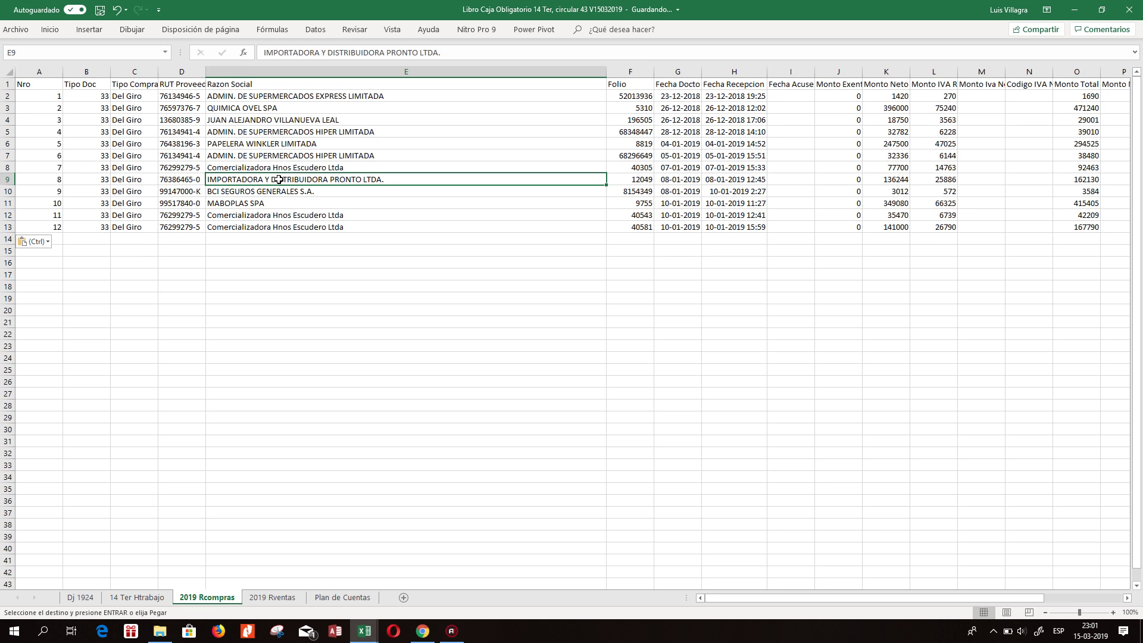
{"action": "left_click", "coordinate": [272, 597]}
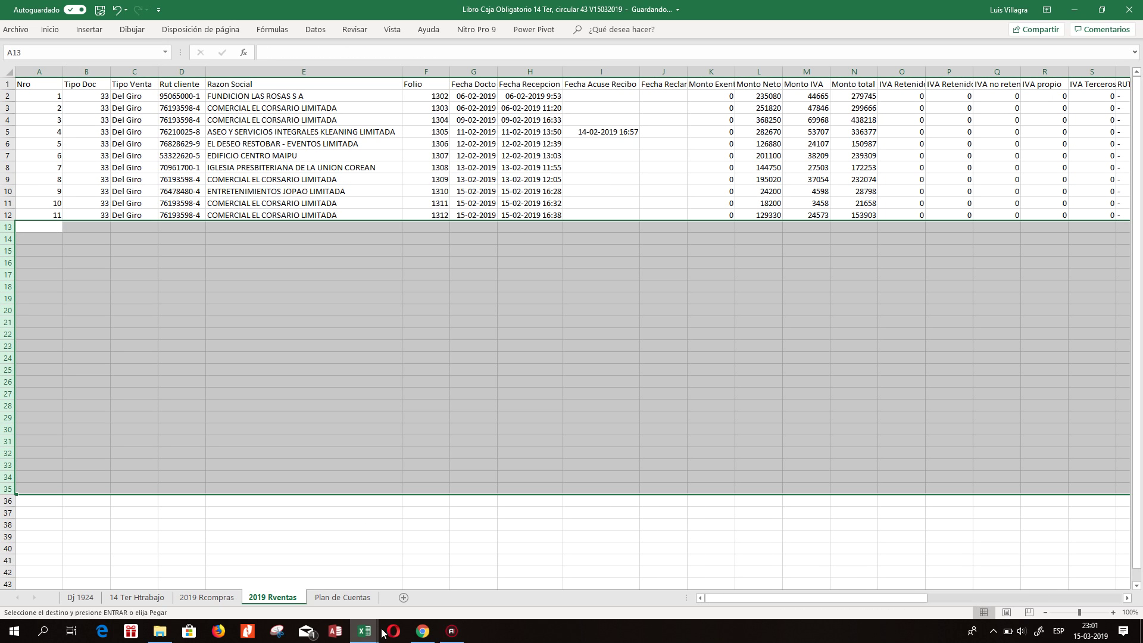
From the VENTA tab, save the January 2019 sales details CSV and open it.
{"action": "left_click", "coordinate": [422, 631]}
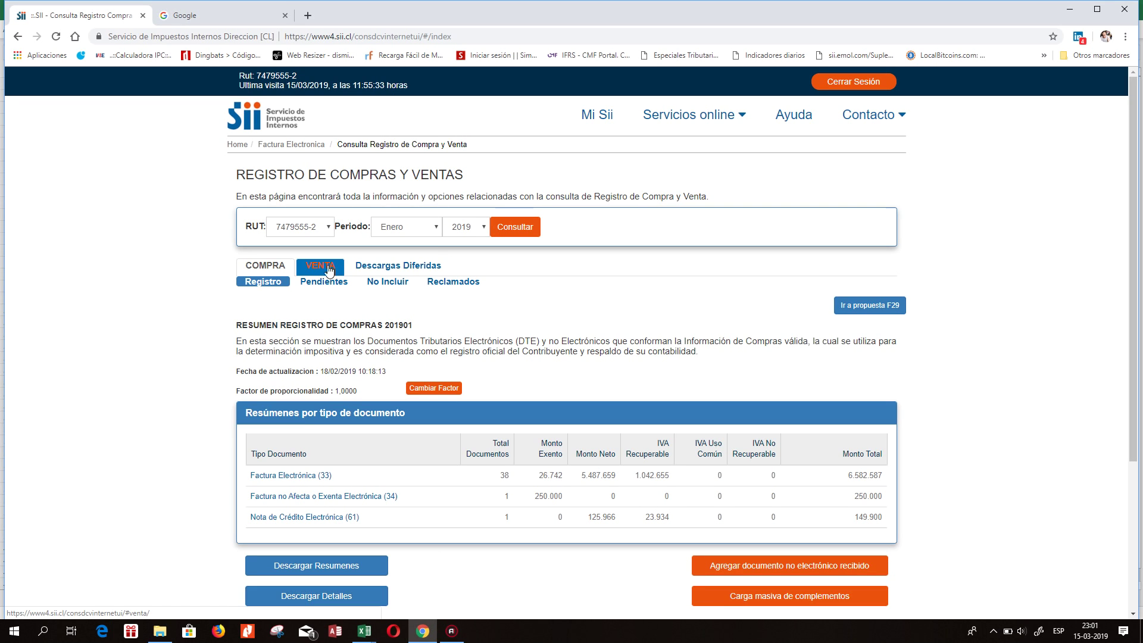
{"action": "left_click", "coordinate": [325, 265]}
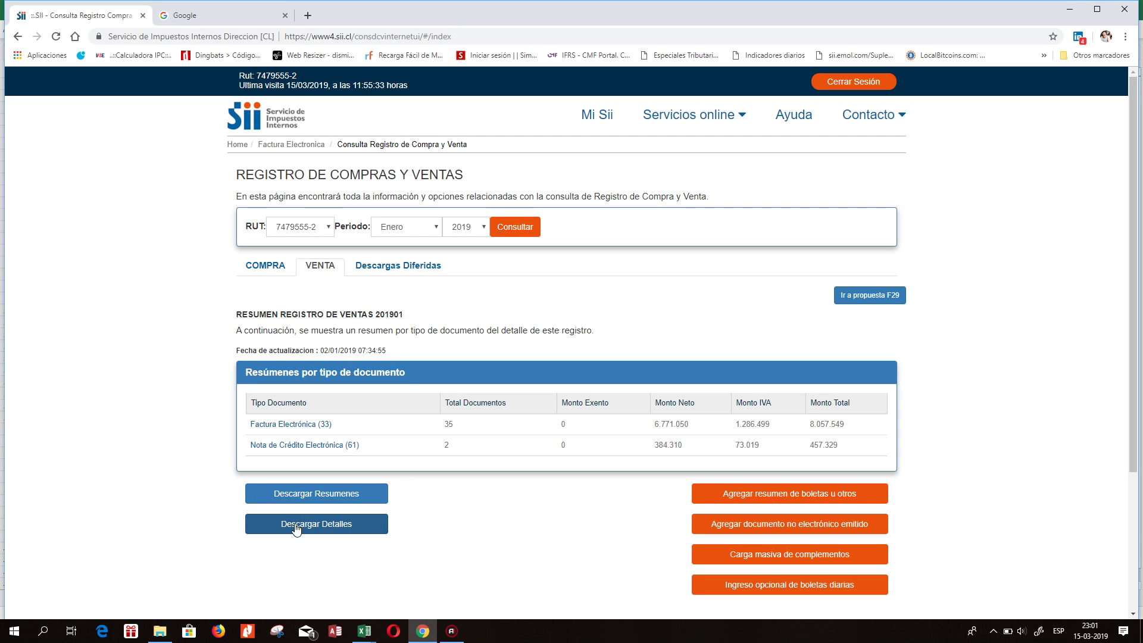
{"action": "left_click", "coordinate": [296, 526]}
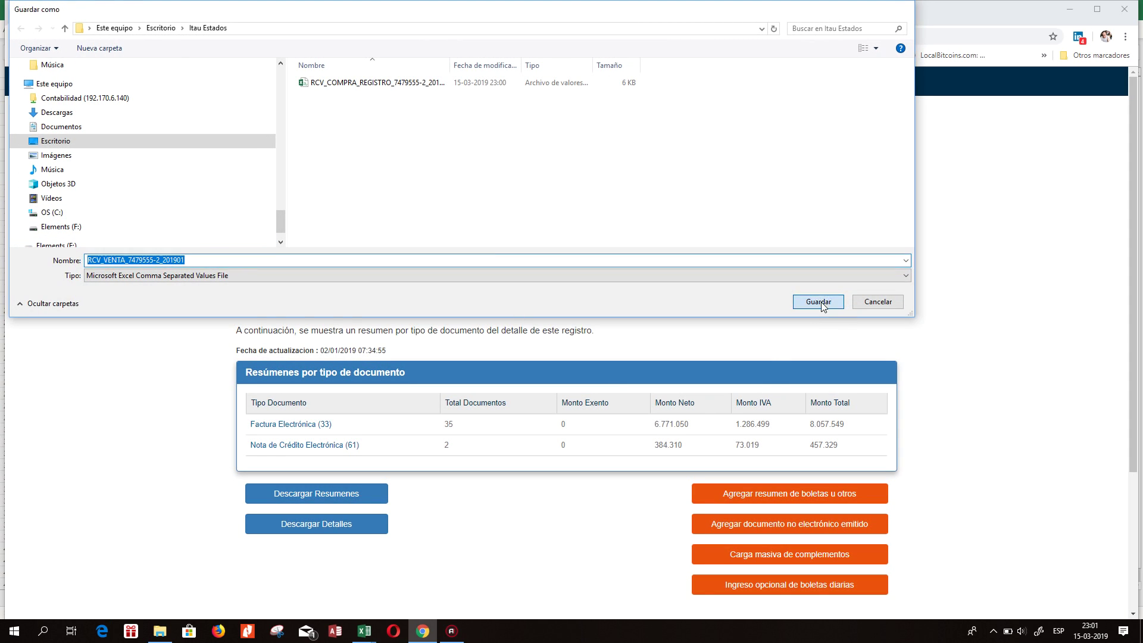
{"action": "left_click", "coordinate": [819, 302]}
{"action": "left_click", "coordinate": [62, 606]}
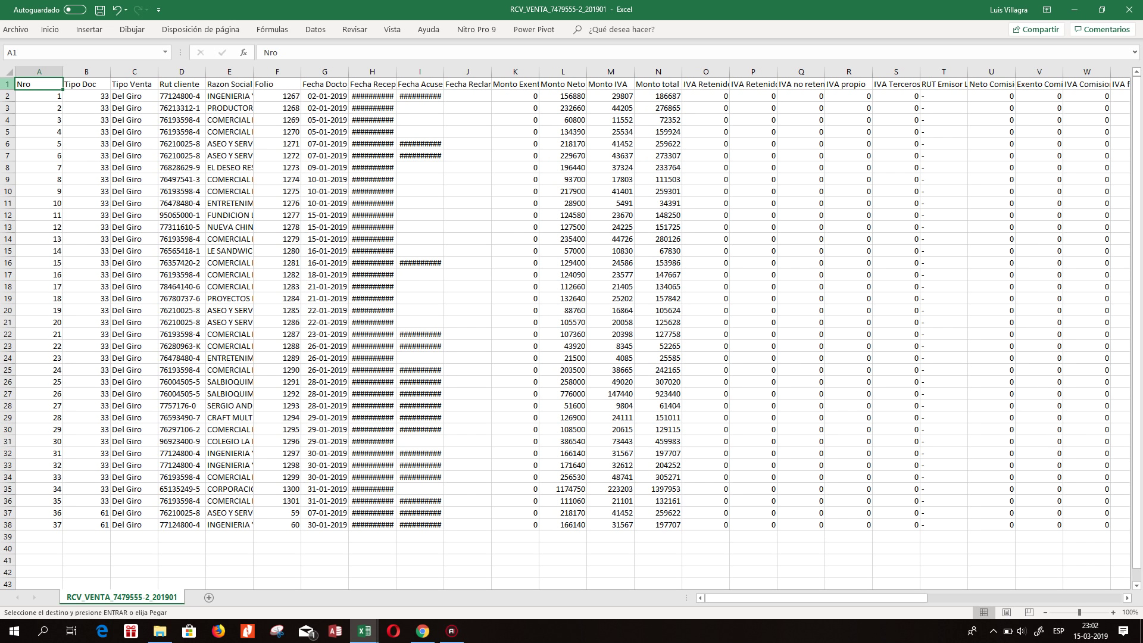
Copy the header and nine sales records from the CSV and paste them over rows 1–10 of 2019 Rventas.
{"action": "left_click_drag", "start_coordinate": [8, 84], "coordinate": [26, 193]}
{"action": "right_click", "coordinate": [15, 141]}
{"action": "left_click", "coordinate": [52, 160]}
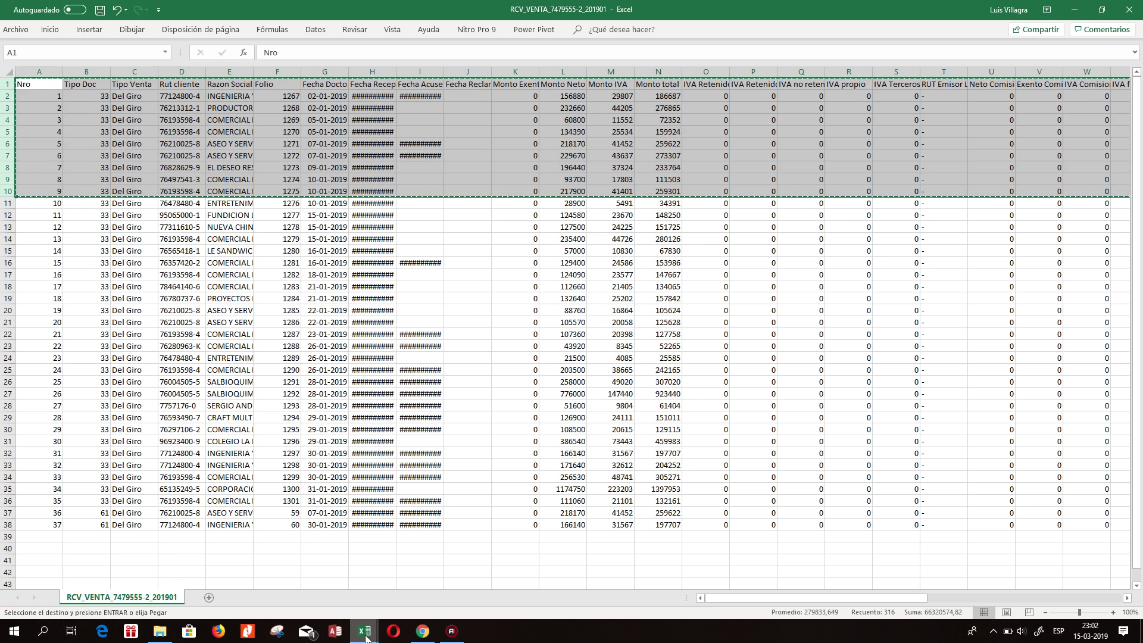
{"action": "mouse_move", "coordinate": [366, 637]}
{"action": "left_click", "coordinate": [291, 577]}
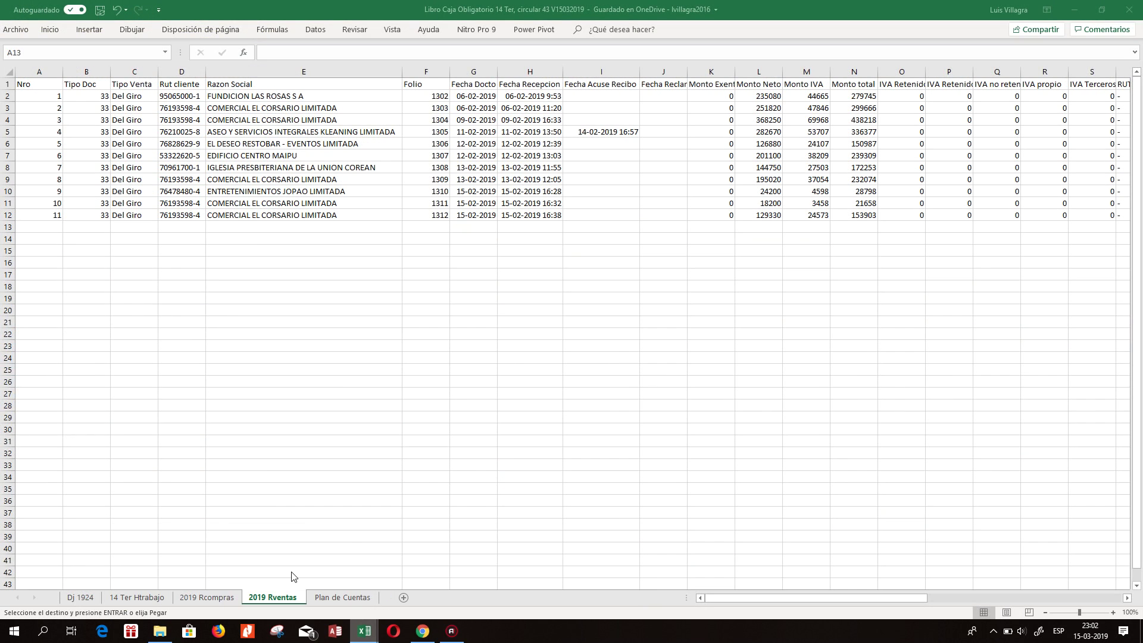
{"action": "left_click", "coordinate": [315, 370]}
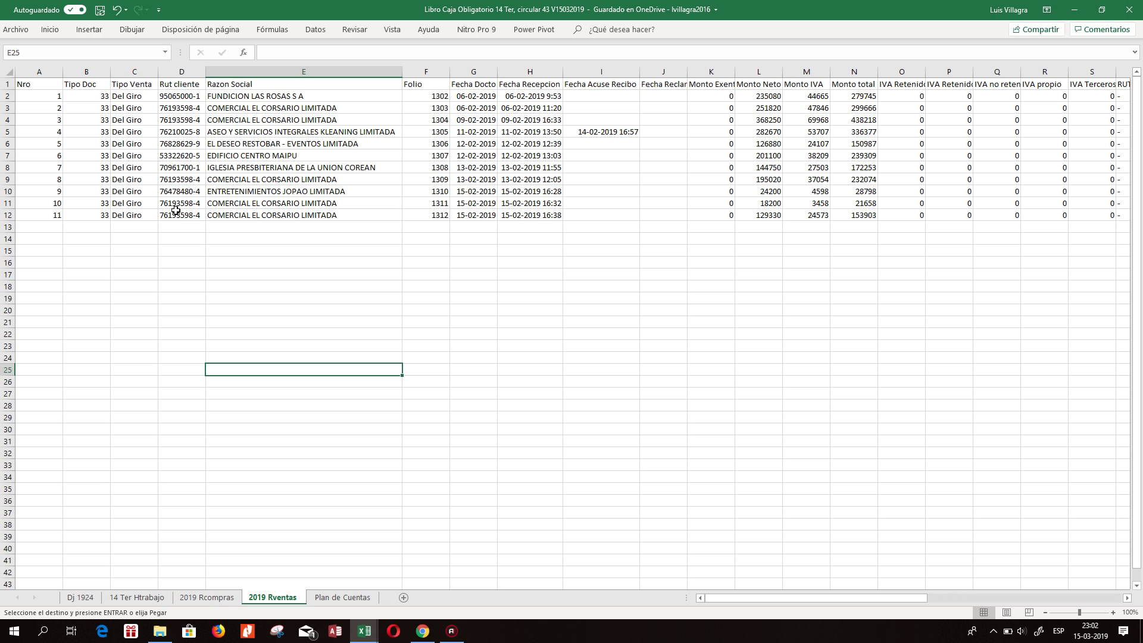
{"action": "right_click", "coordinate": [8, 84]}
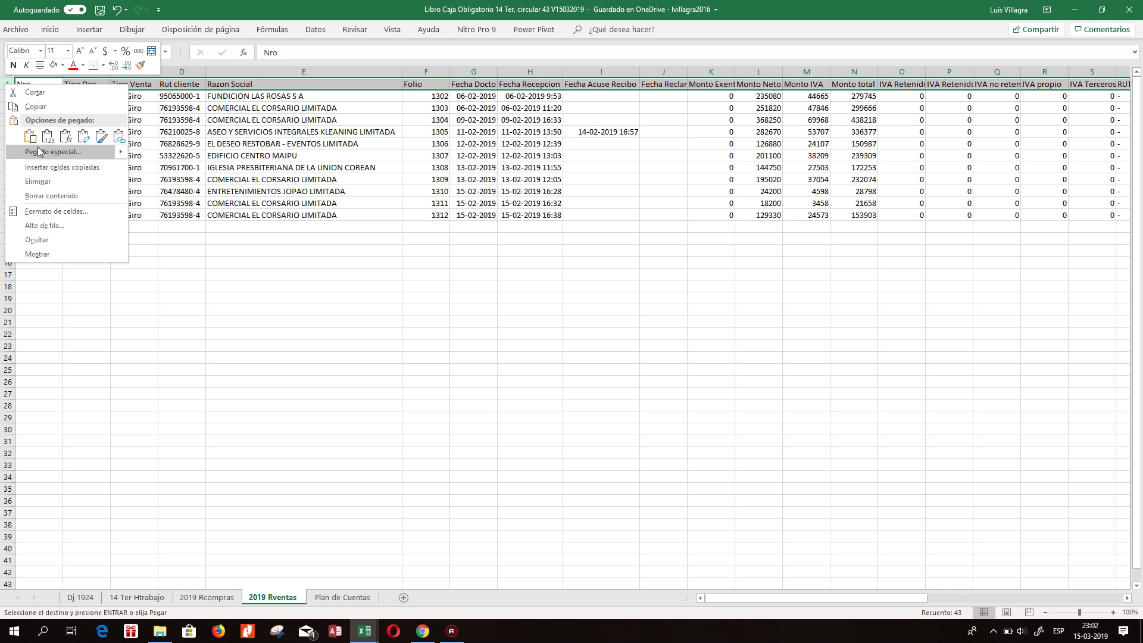
{"action": "left_click", "coordinate": [30, 136]}
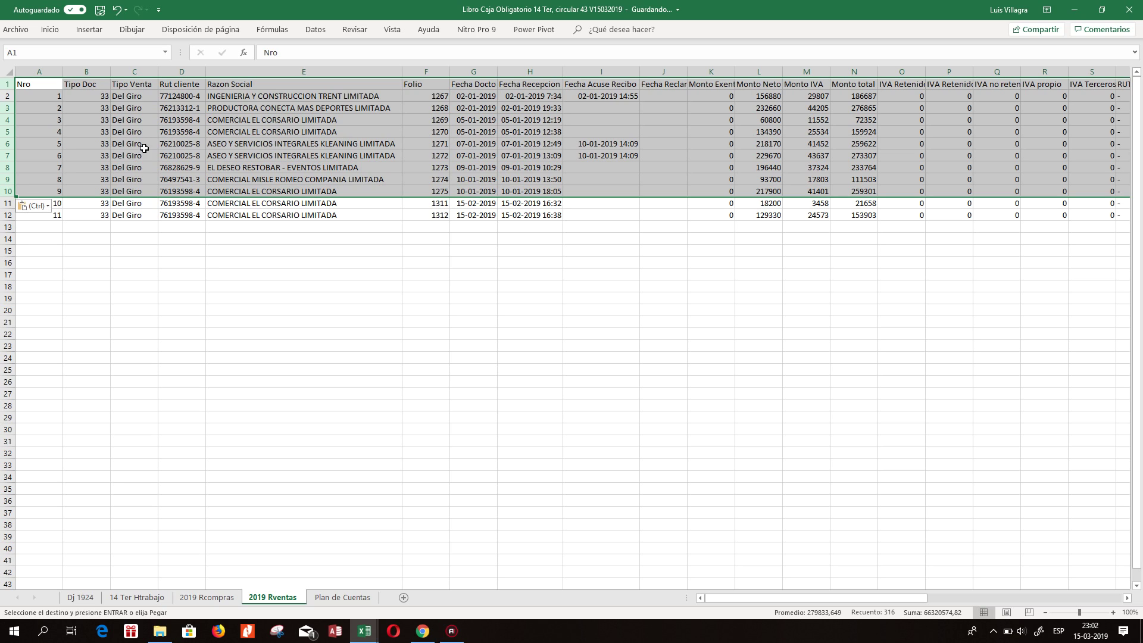
Clear the contents of leftover rows 11–12 on 2019 Rventas.
{"action": "left_click_drag", "start_coordinate": [8, 203], "coordinate": [12, 215]}
{"action": "right_click", "coordinate": [13, 215]}
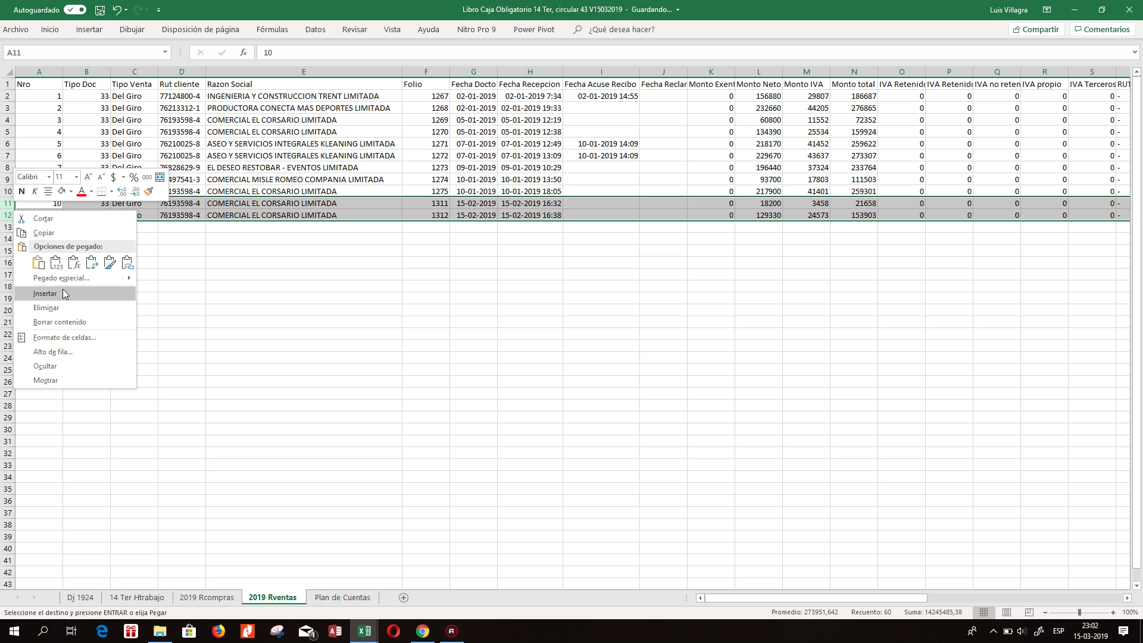
{"action": "left_click", "coordinate": [55, 309]}
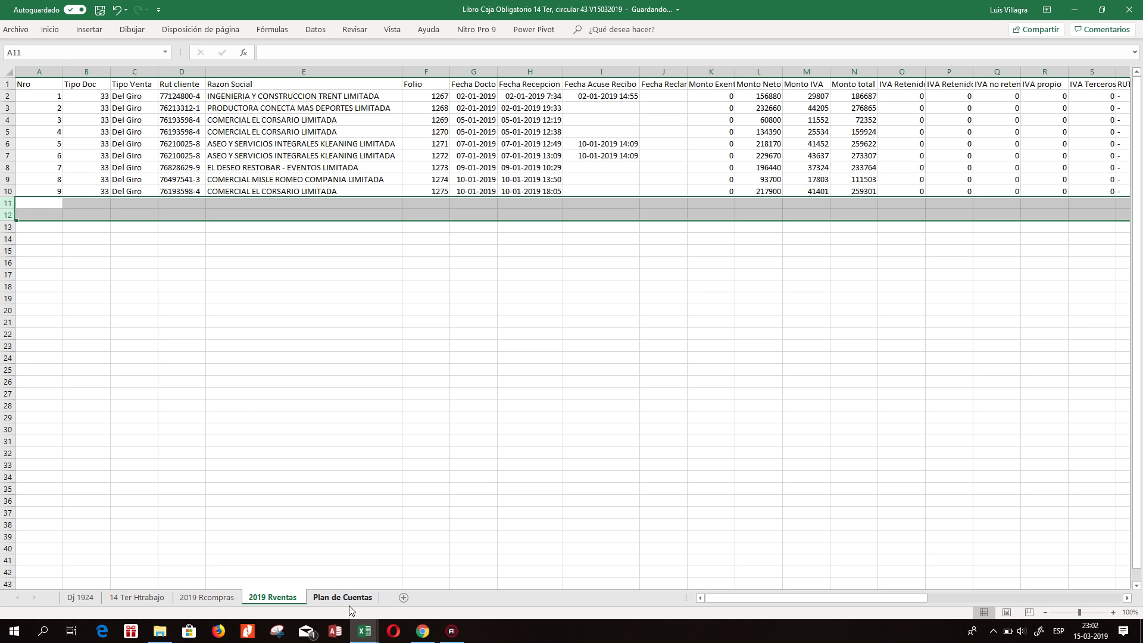
Clear the contents of rows 12–13 on 2019 Rcompras.
{"action": "left_click", "coordinate": [342, 598]}
{"action": "left_click", "coordinate": [213, 598]}
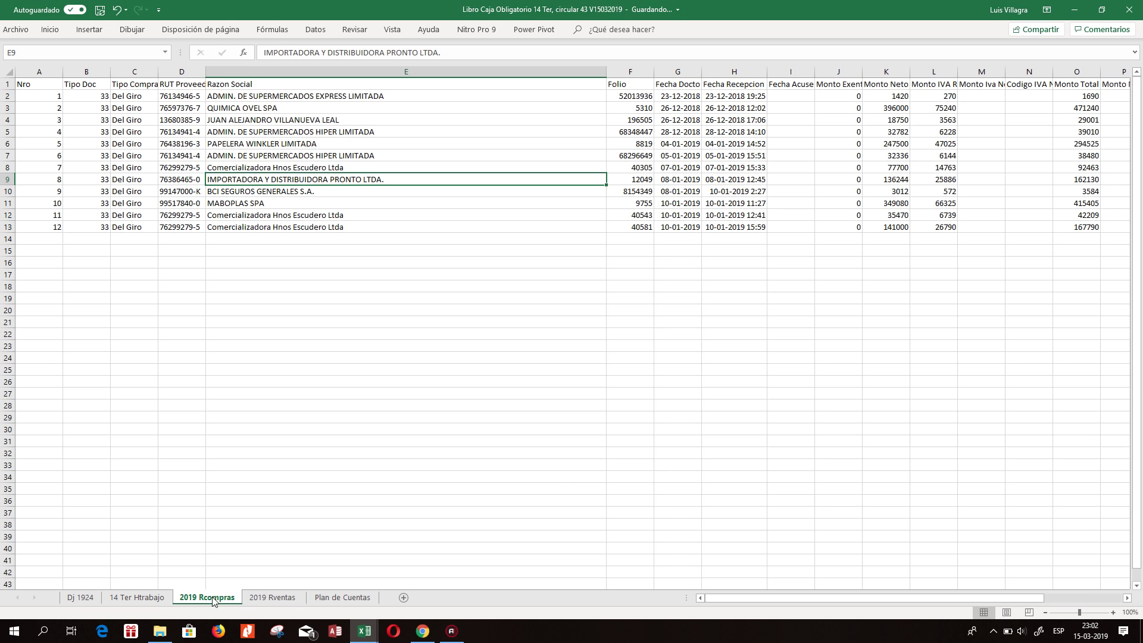
{"action": "left_click_drag", "start_coordinate": [8, 215], "coordinate": [8, 227]}
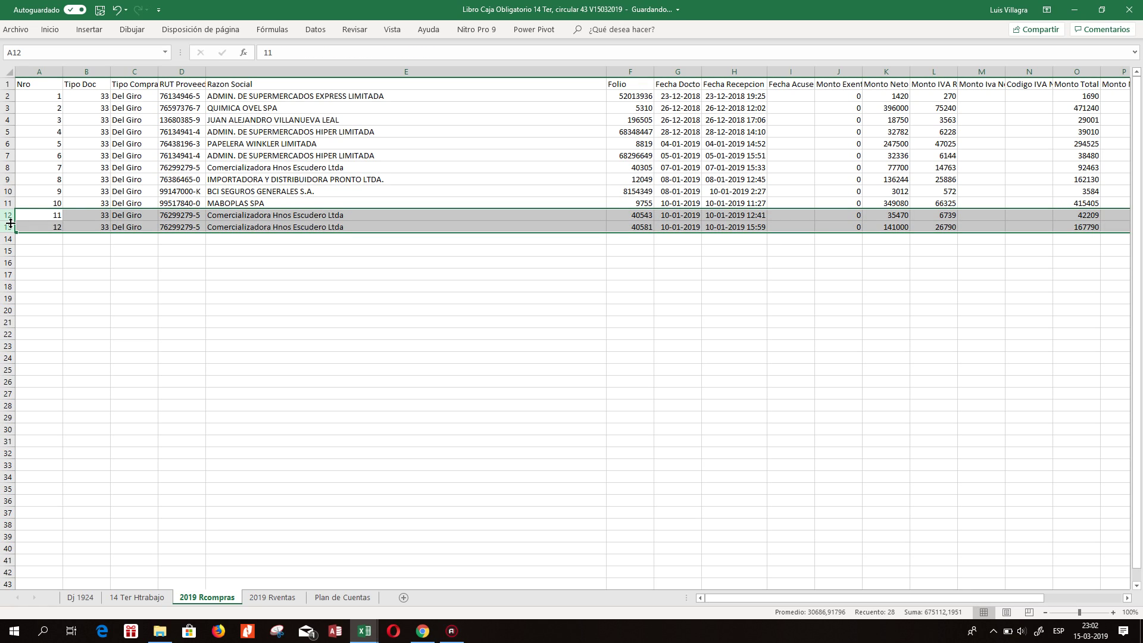
{"action": "right_click", "coordinate": [11, 221]}
{"action": "left_click", "coordinate": [65, 331]}
{"action": "left_click", "coordinate": [172, 276]}
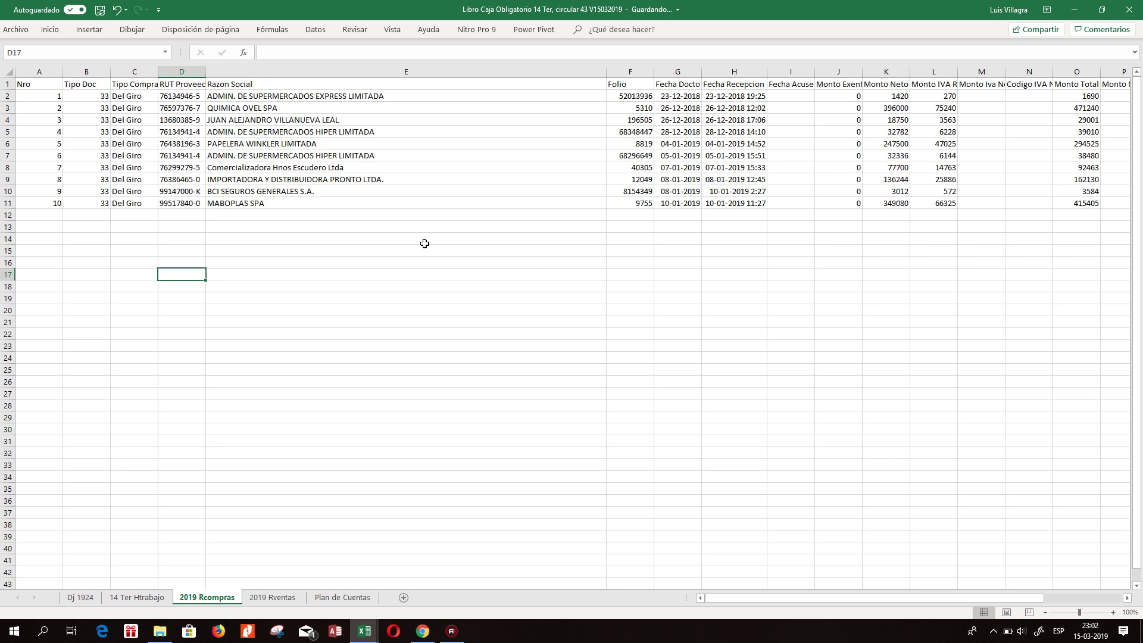
On 14 Ter Htrabajo, link cell C19 to cell B2 of 2019 Rventas.
{"action": "left_click", "coordinate": [136, 597]}
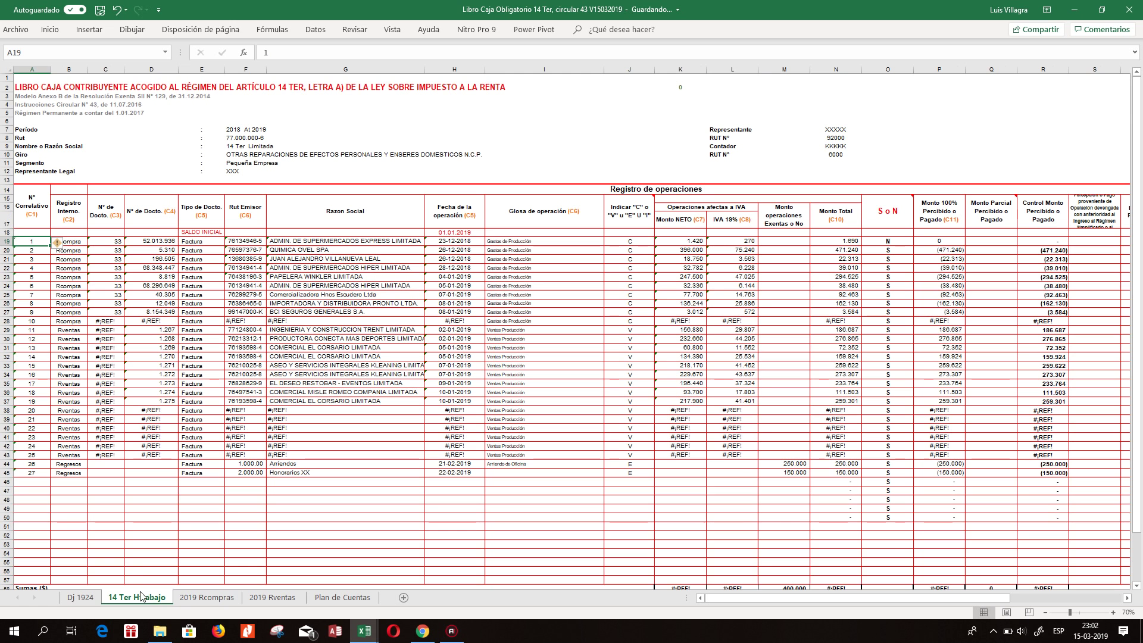
{"action": "left_click", "coordinate": [161, 246]}
{"action": "key", "text": "Left"}
{"action": "key", "text": "Left"}
{"action": "key", "text": "Left"}
{"action": "key", "text": "Right"}
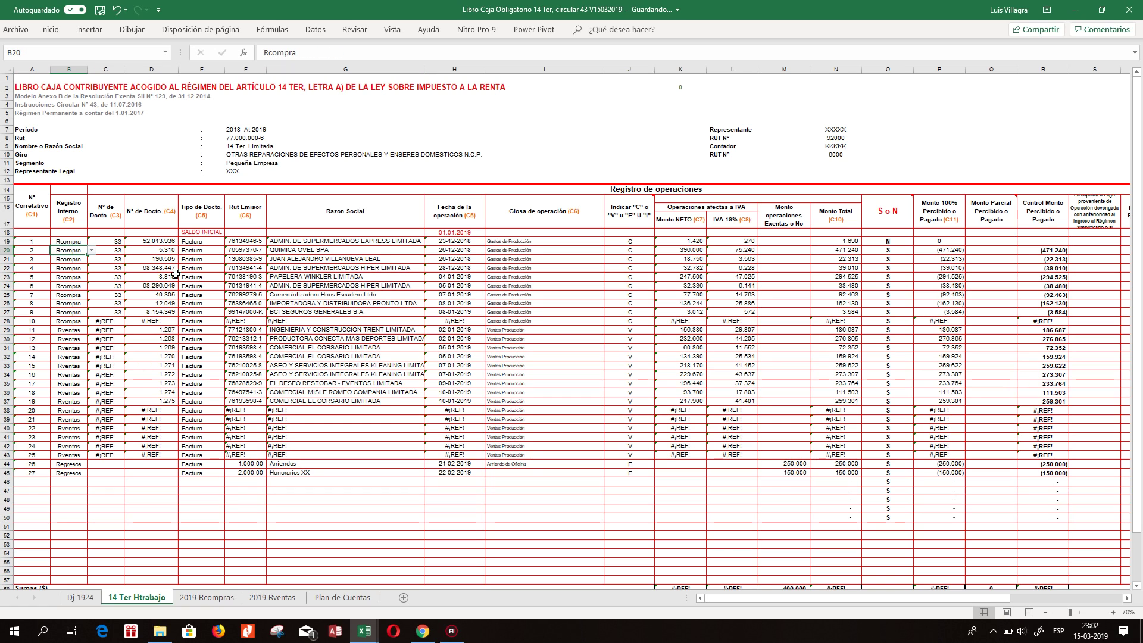
{"action": "key", "text": "Up"}
{"action": "key", "text": "Left"}
{"action": "key", "text": "Right"}
{"action": "key", "text": "Right"}
{"action": "type", "text": "+"}
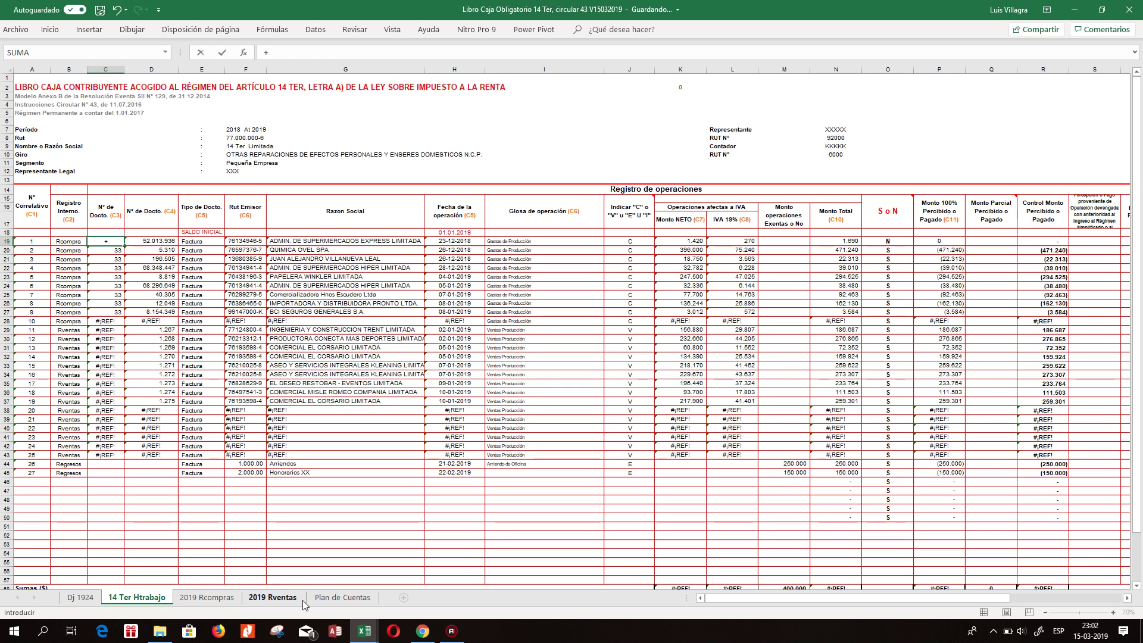
{"action": "left_click", "coordinate": [287, 598]}
{"action": "left_click", "coordinate": [90, 96]}
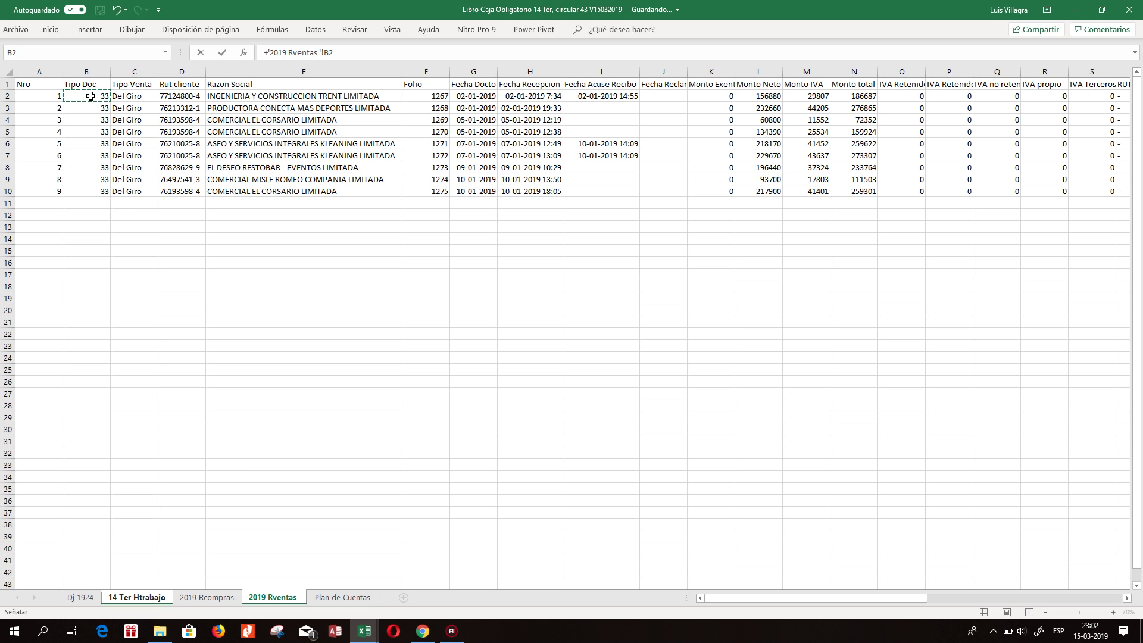
{"action": "key", "text": "Tab"}
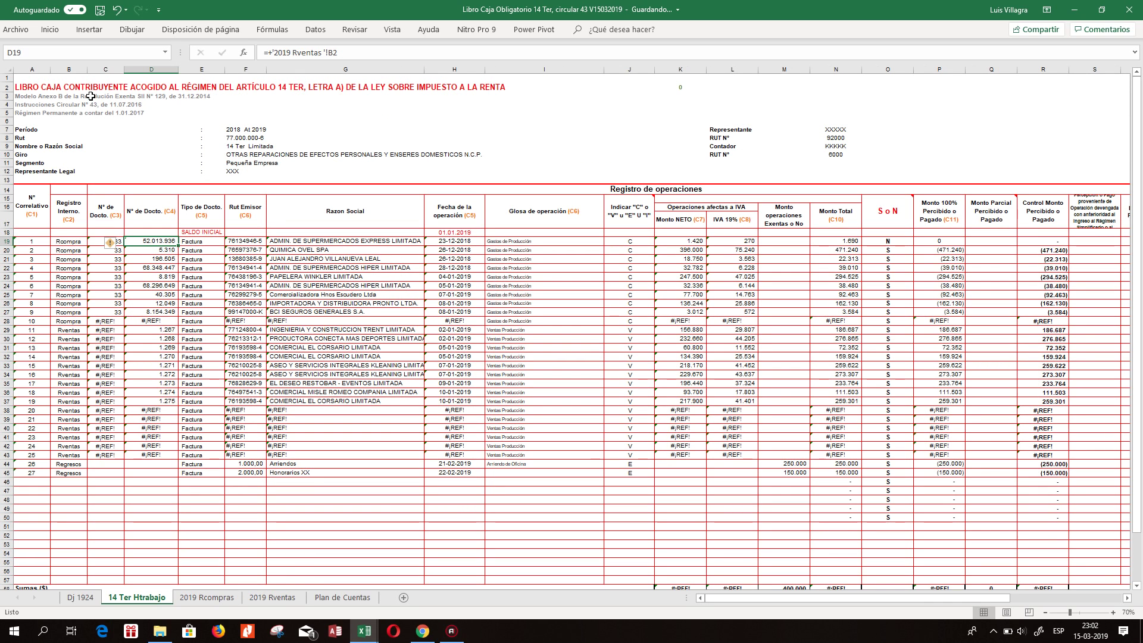
Link cell D19 to cell B2 of 2019 Rventas as well.
{"action": "type", "text": "+"}
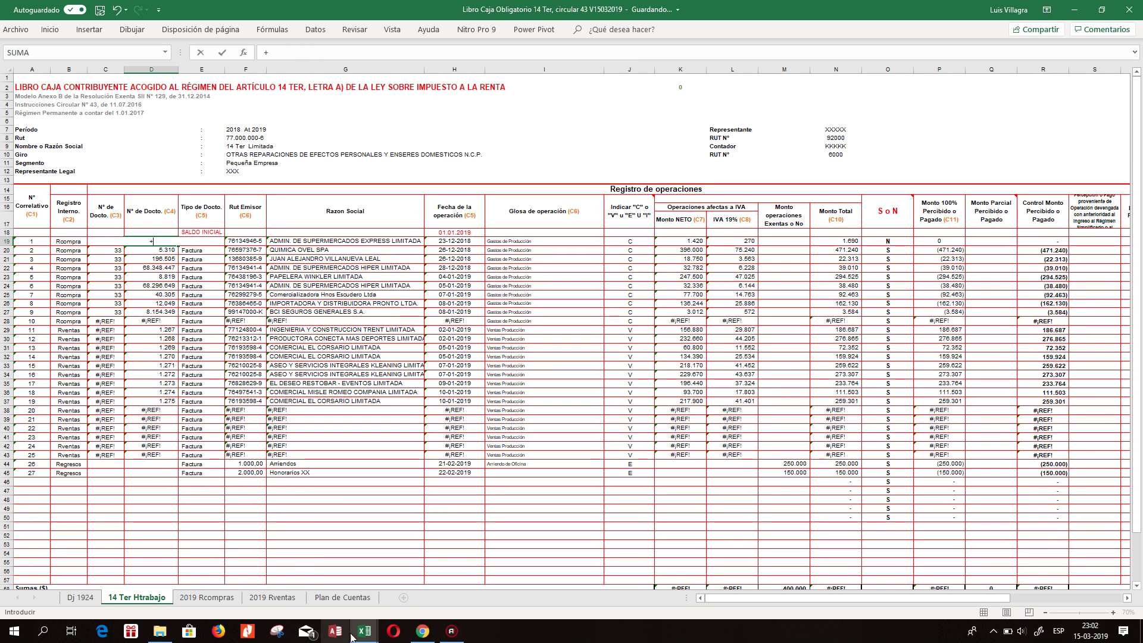
{"action": "left_click", "coordinate": [271, 597]}
{"action": "left_click", "coordinate": [94, 95]}
{"action": "key", "text": "Return"}
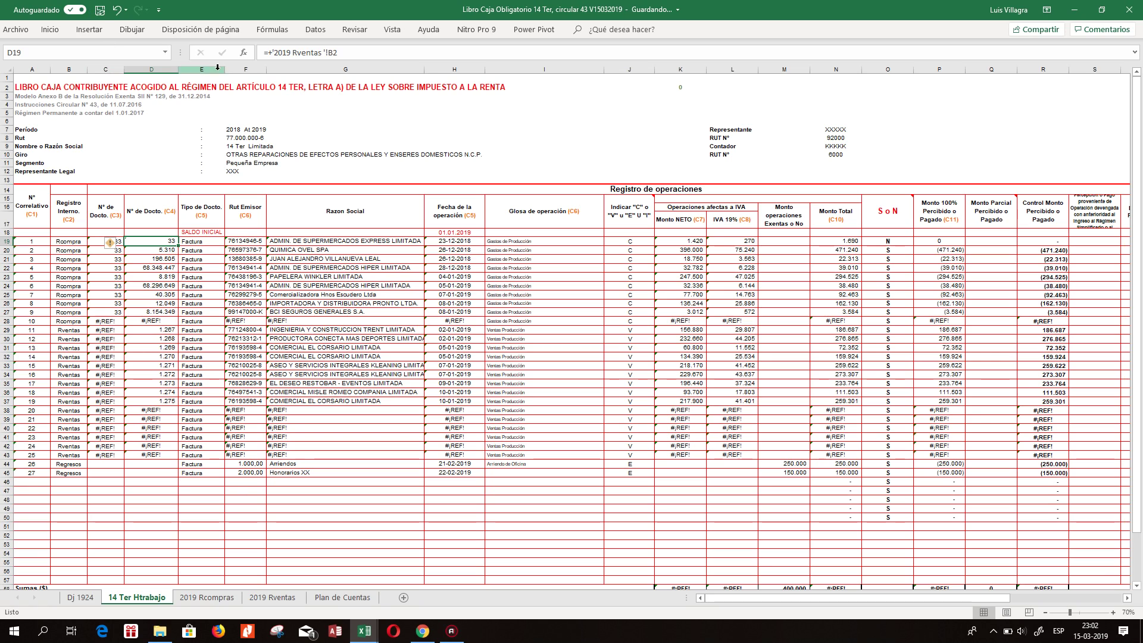
Insert an empty column before column E and merge E15:E17 for its header.
{"action": "left_click", "coordinate": [208, 248]}
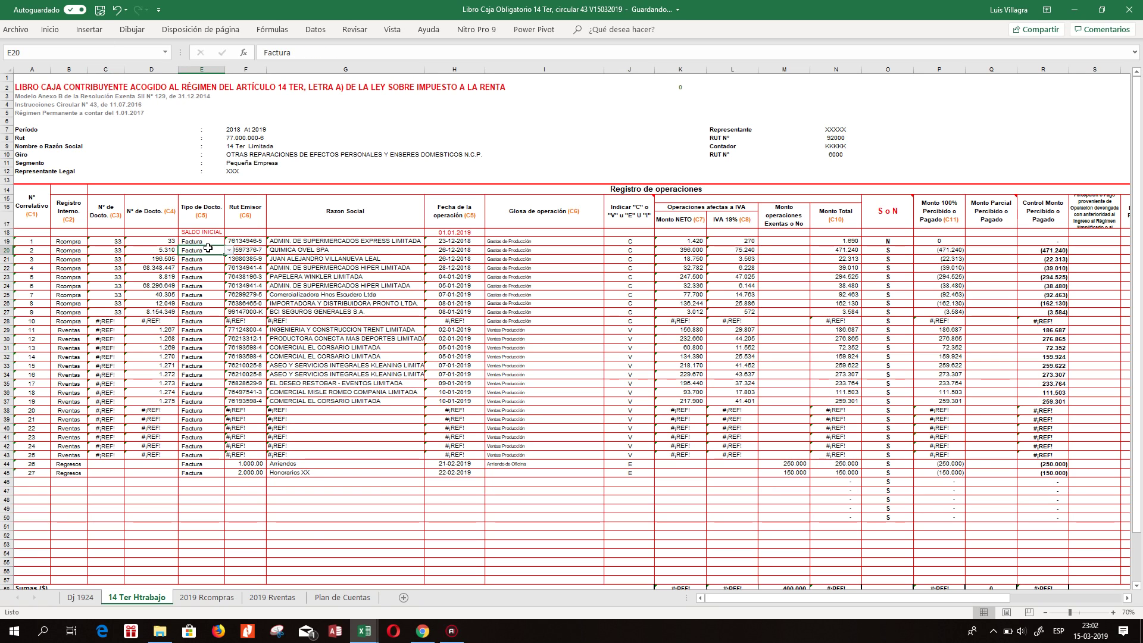
{"action": "left_click", "coordinate": [197, 70]}
{"action": "right_click", "coordinate": [197, 70]}
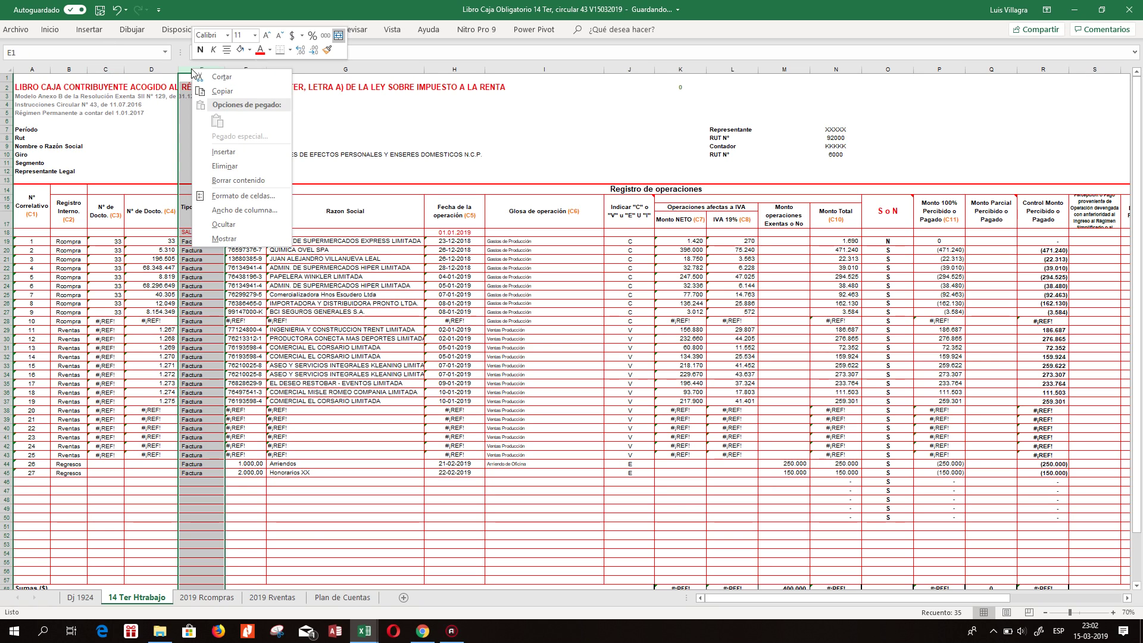
{"action": "left_click", "coordinate": [225, 152]}
{"action": "left_click", "coordinate": [203, 266]}
{"action": "left_click", "coordinate": [196, 219]}
{"action": "left_click_drag", "start_coordinate": [196, 219], "coordinate": [199, 241]}
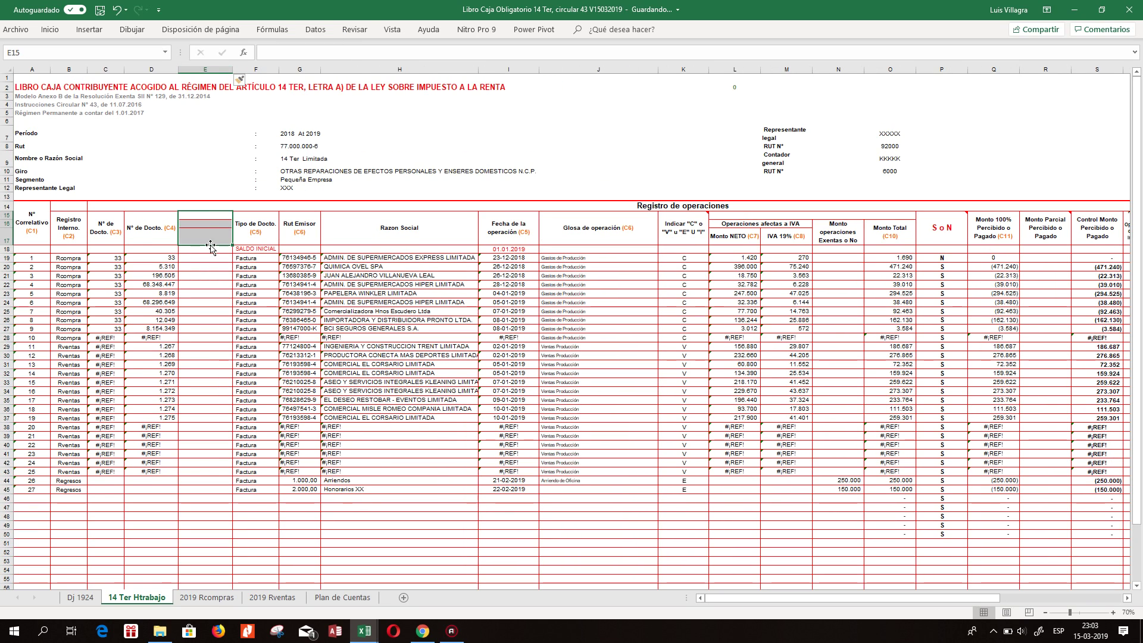
{"action": "left_click", "coordinate": [49, 30]}
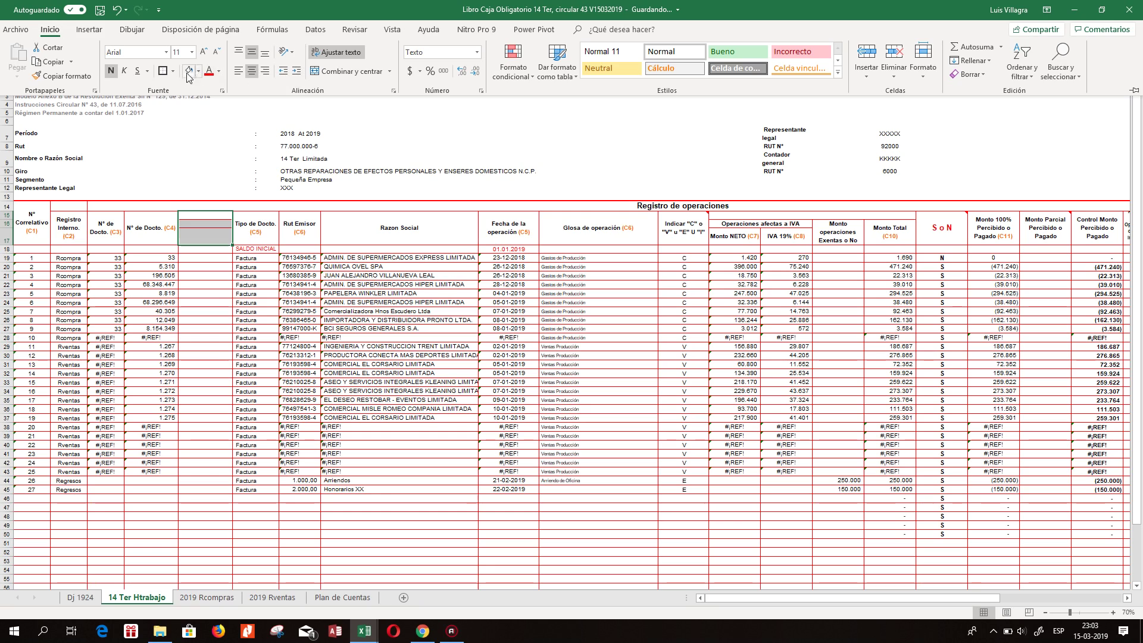
{"action": "left_click", "coordinate": [324, 72]}
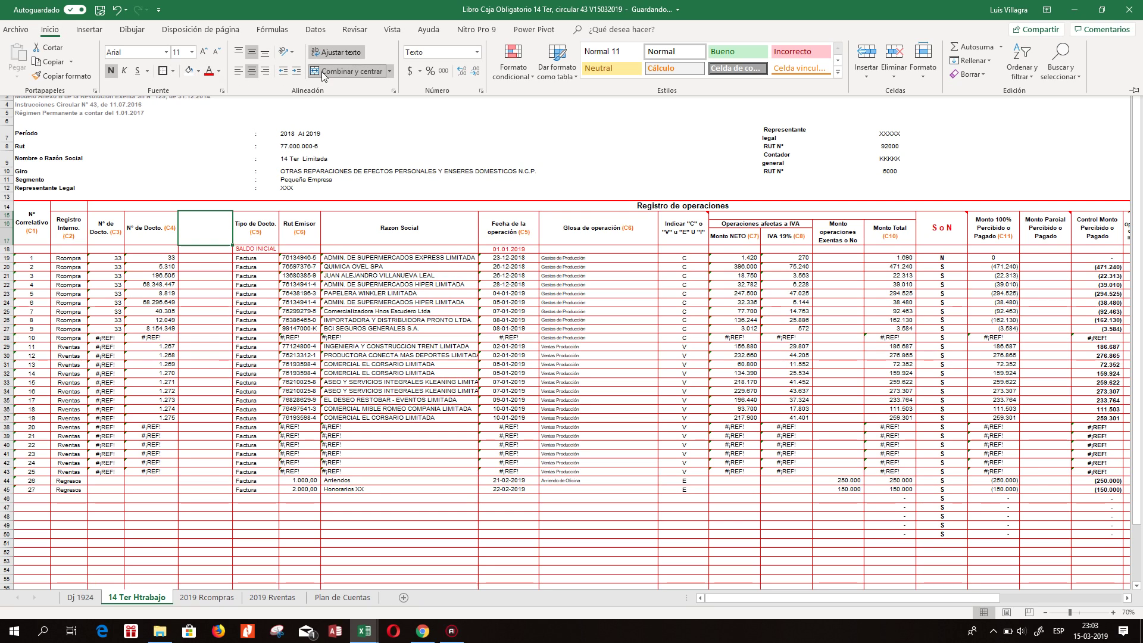
Type 'Cla' as the E15 header, then replace it with a link to 2019 Rventas.
{"action": "left_click", "coordinate": [216, 243]}
{"action": "type", "text": "Clasifica"}
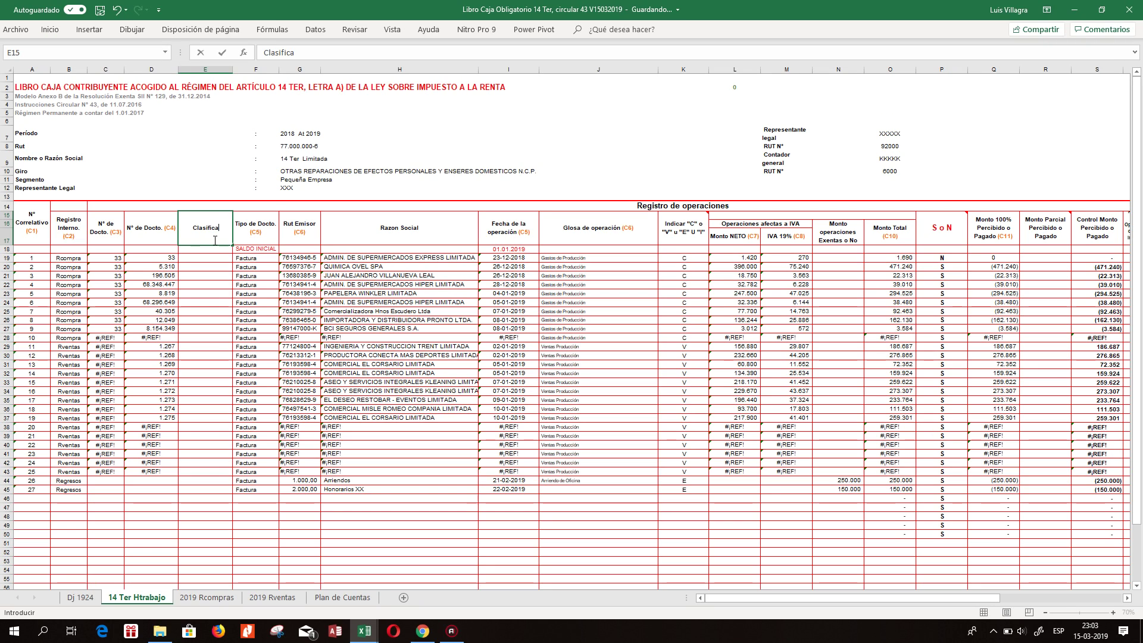
{"action": "key", "text": "ctrl+Return"}
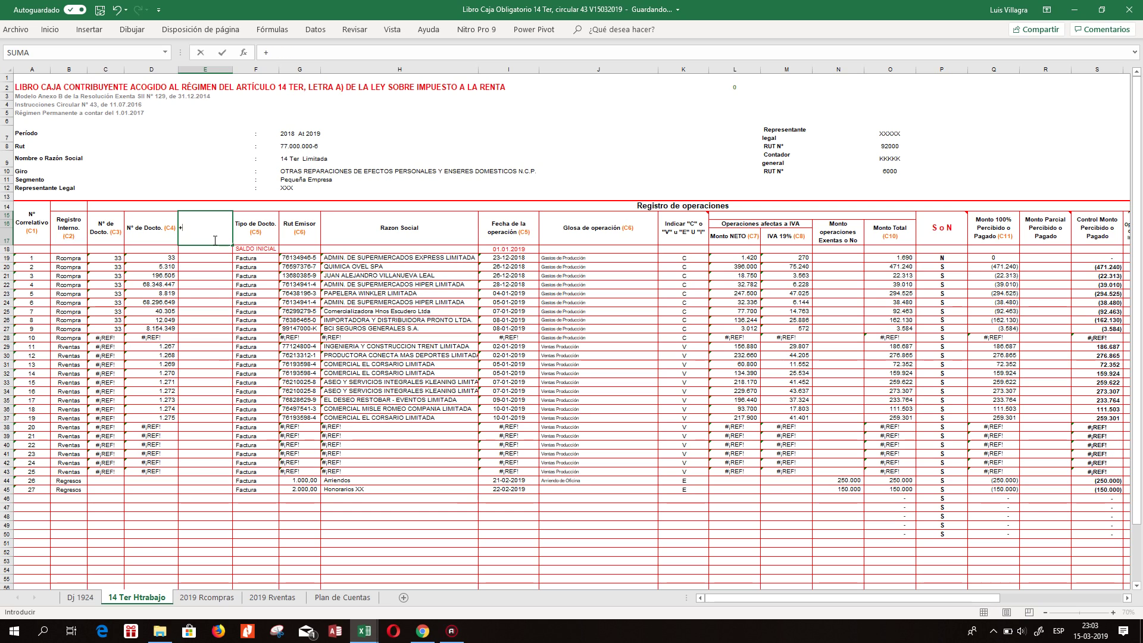
{"action": "type", "text": "+"}
{"action": "left_click", "coordinate": [271, 597]}
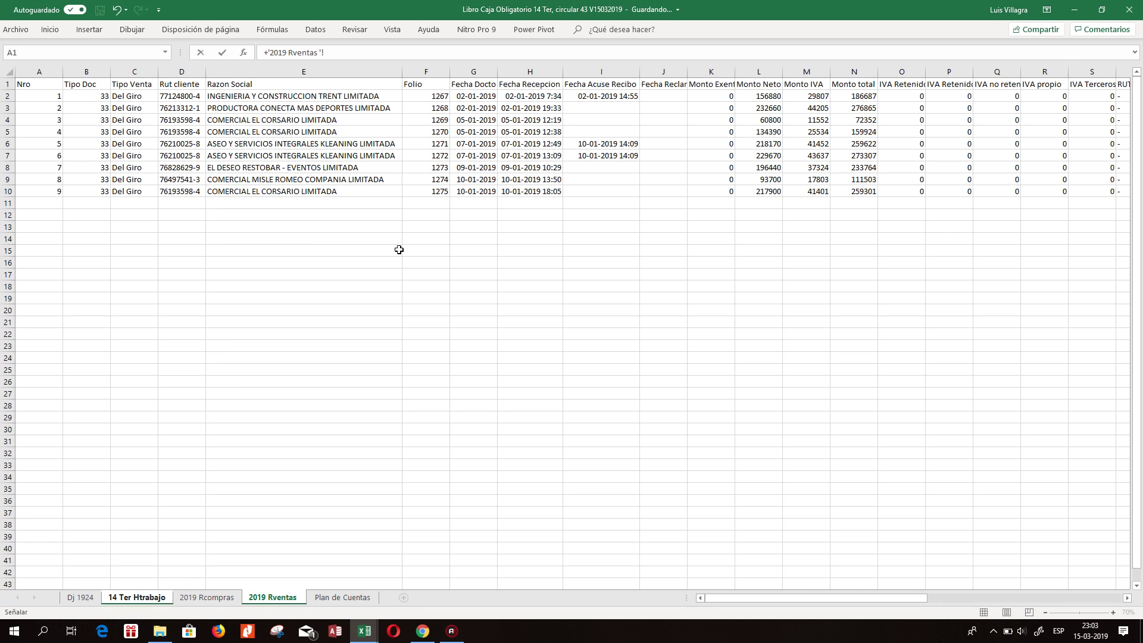
{"action": "left_click", "coordinate": [123, 87]}
{"action": "key", "text": "Return"}
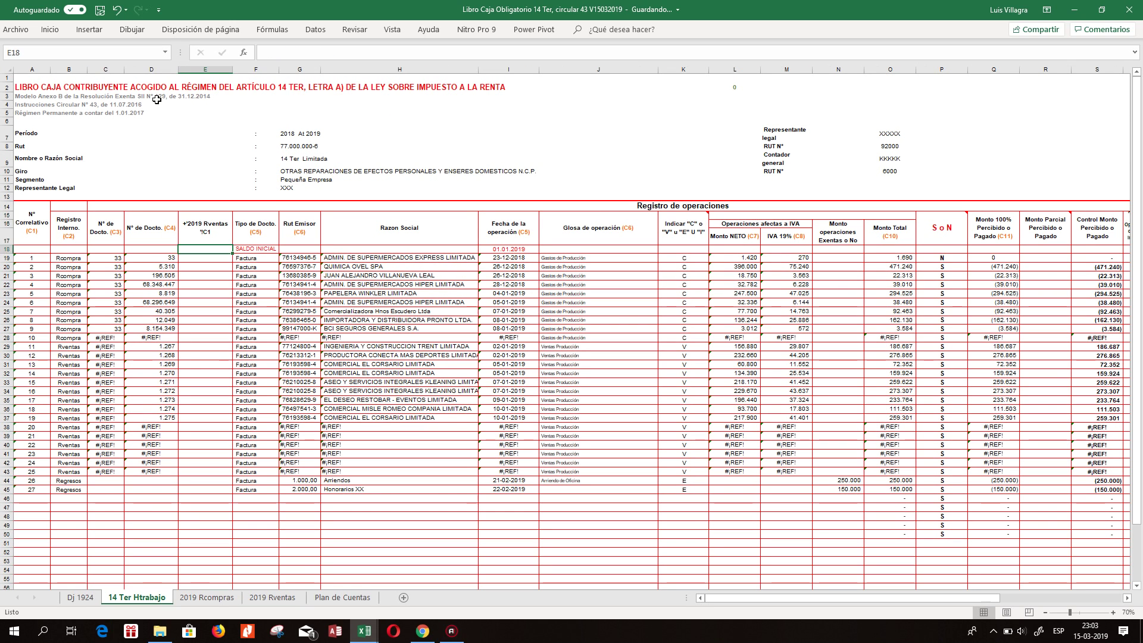
{"action": "key", "text": "Up"}
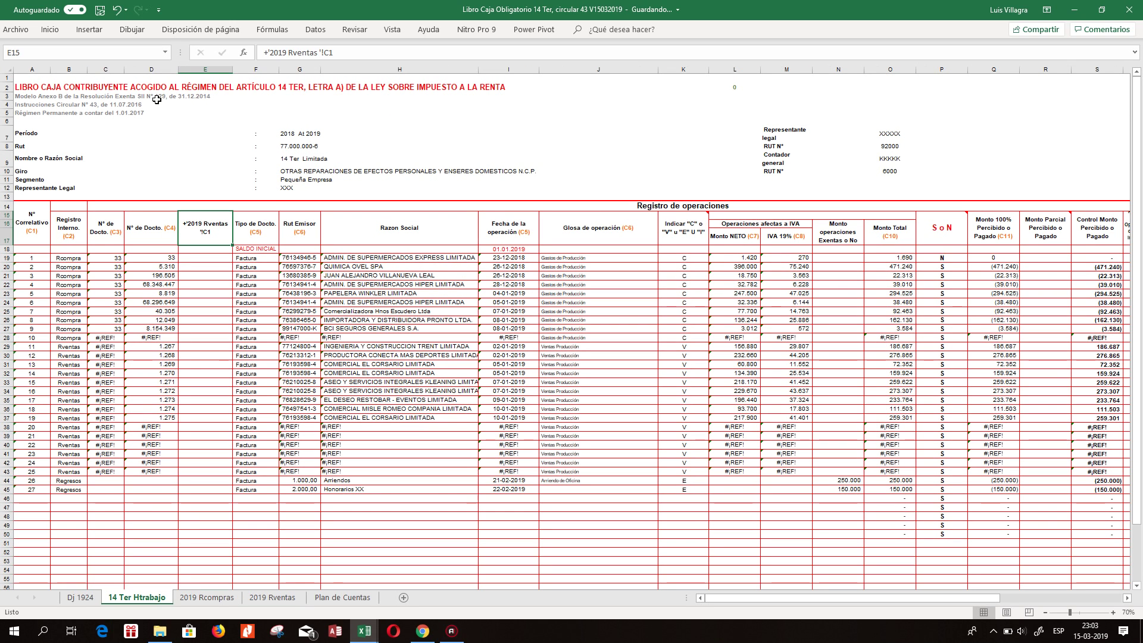
{"action": "left_click", "coordinate": [50, 29]}
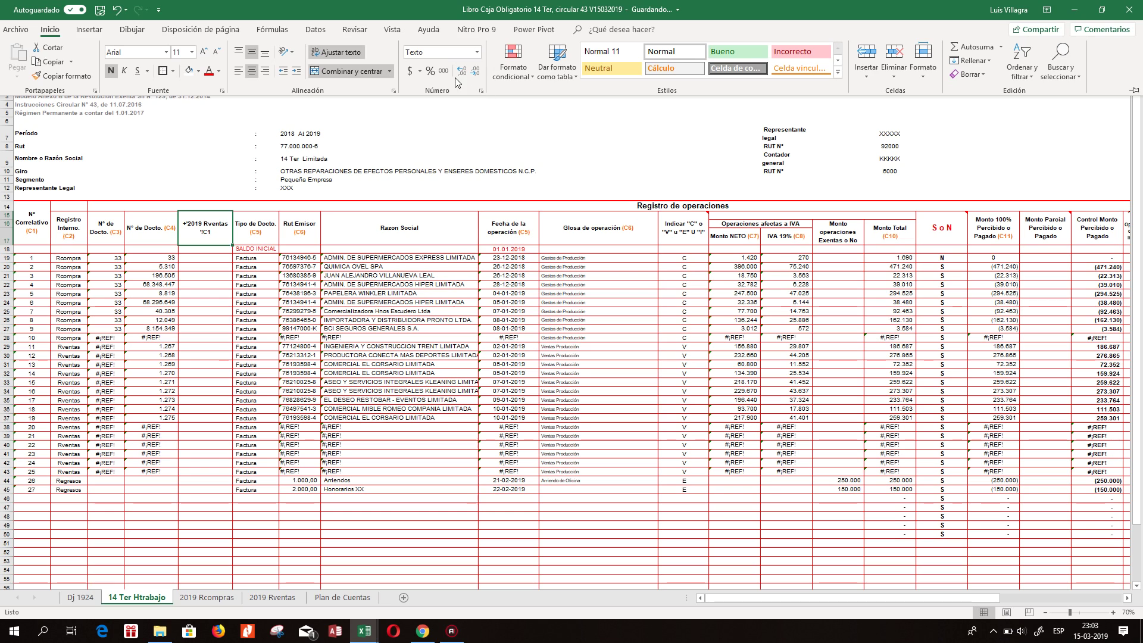
Point the E15 formula at the Tipo Venta heading cell of 2019 Rventas and check it.
{"action": "type", "text": "+"}
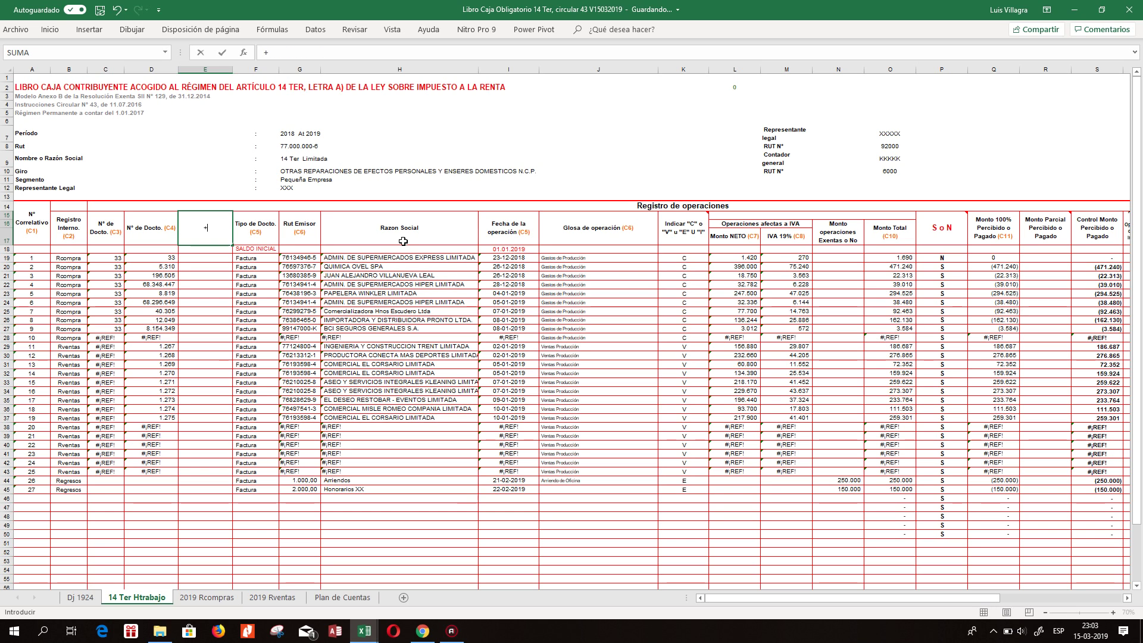
{"action": "left_click", "coordinate": [198, 597]}
{"action": "left_click", "coordinate": [268, 597]}
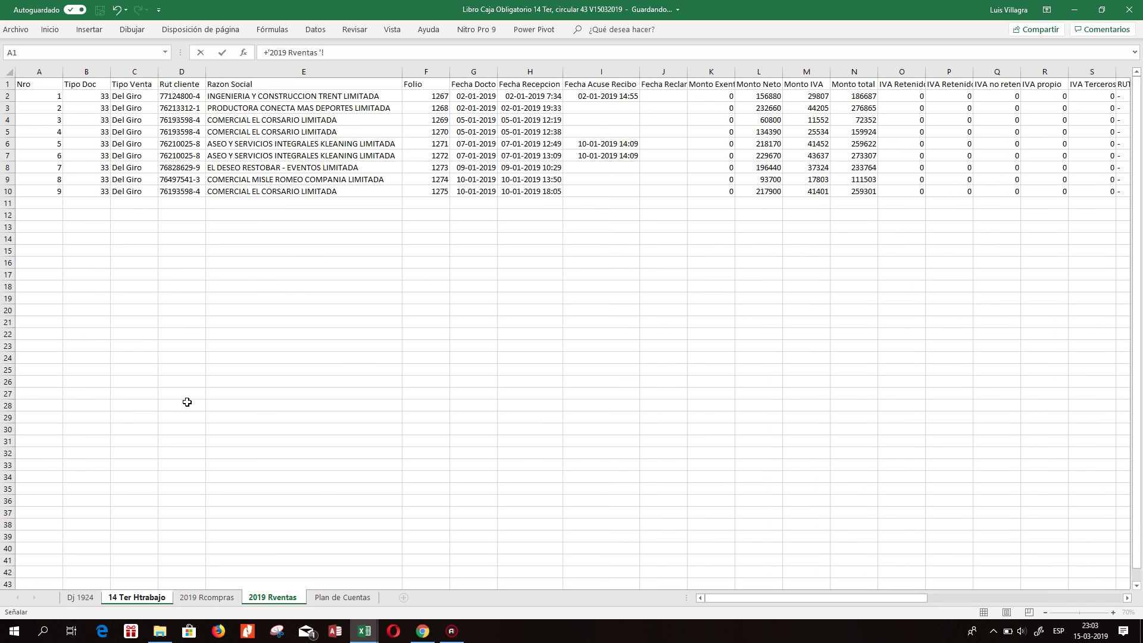
{"action": "left_click", "coordinate": [132, 97]}
{"action": "left_click", "coordinate": [131, 81]}
{"action": "key", "text": "Return"}
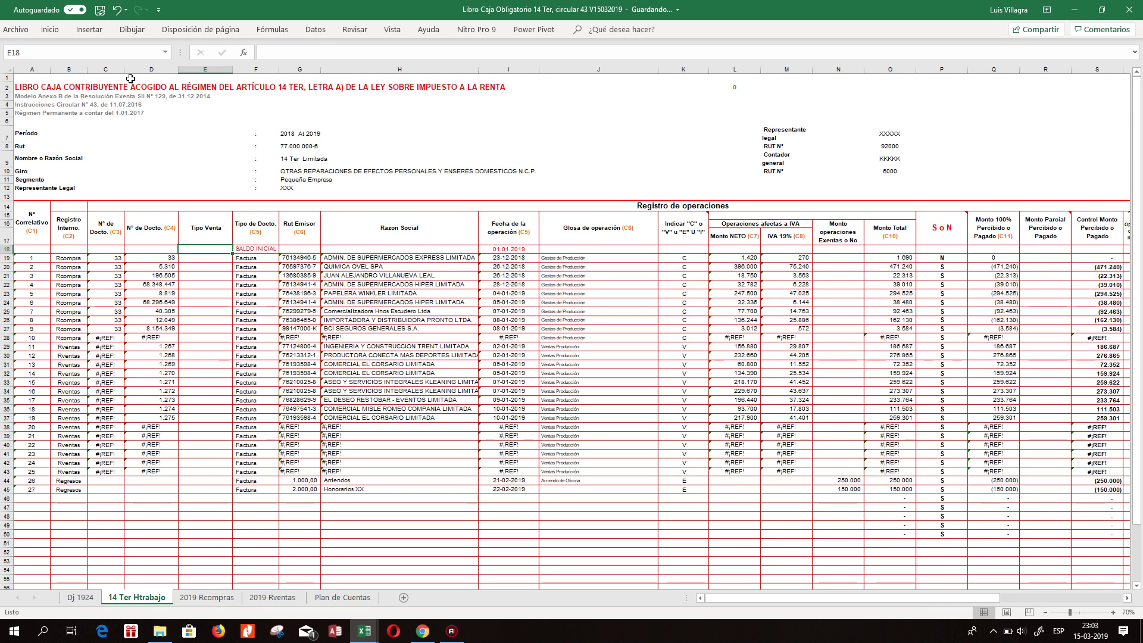
{"action": "key", "text": "Up"}
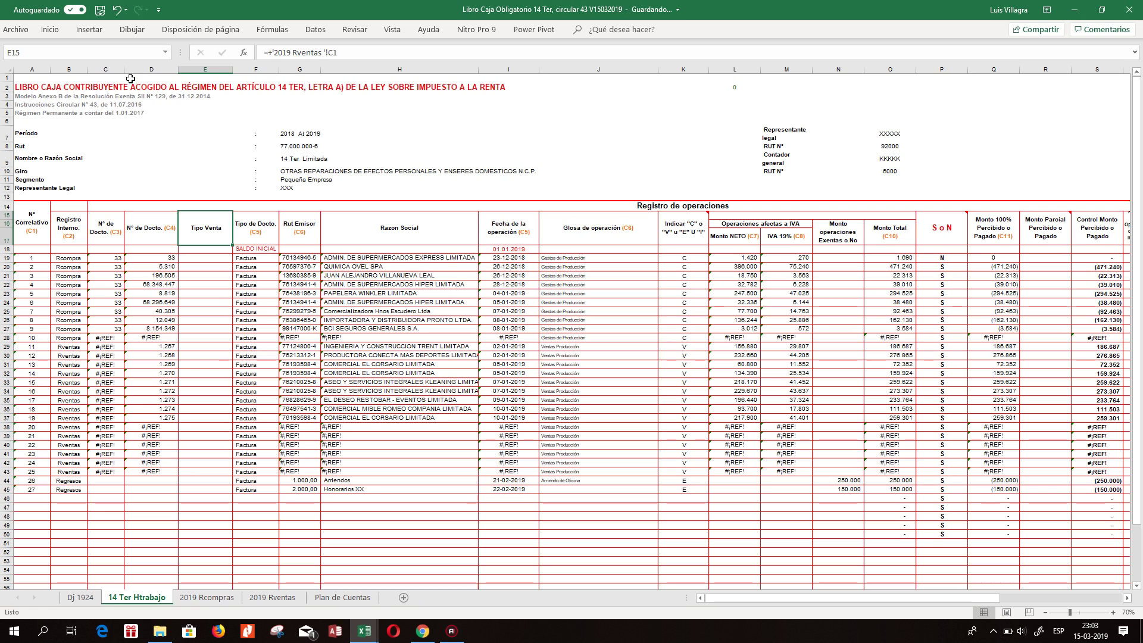
{"action": "key", "text": "Down"}
{"action": "key", "text": "Up"}
{"action": "key", "text": "Down"}
{"action": "key", "text": "Down"}
Link E19 to Tipo Venta C2 and G19 to Rut D2 on 2019 Rventas.
{"action": "type", "text": "+"}
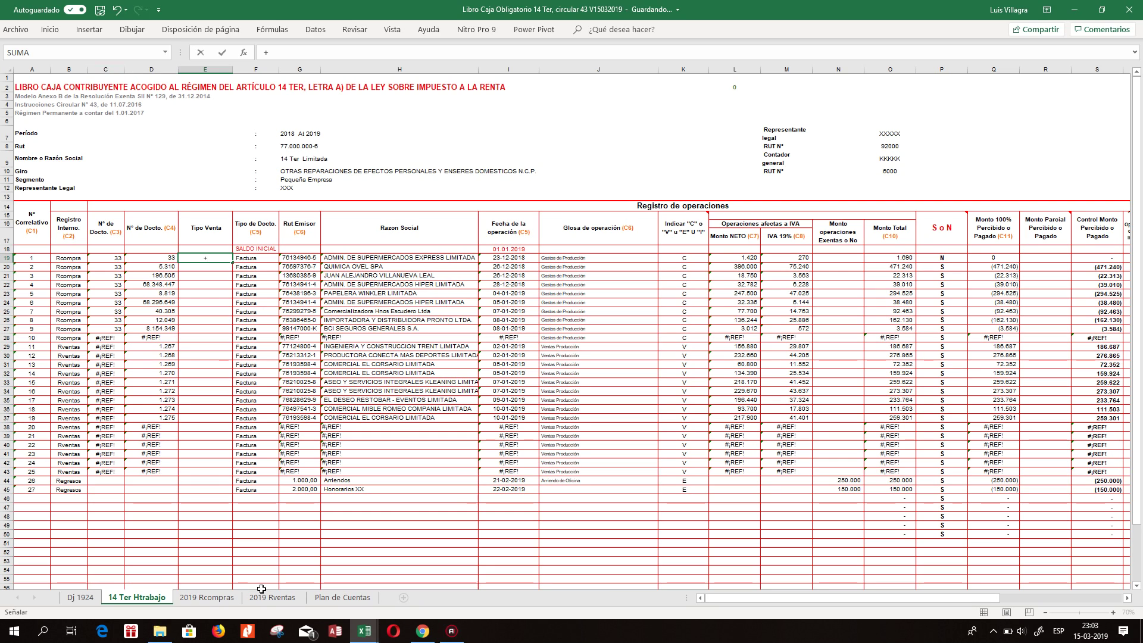
{"action": "left_click", "coordinate": [271, 598]}
{"action": "left_click", "coordinate": [128, 98]}
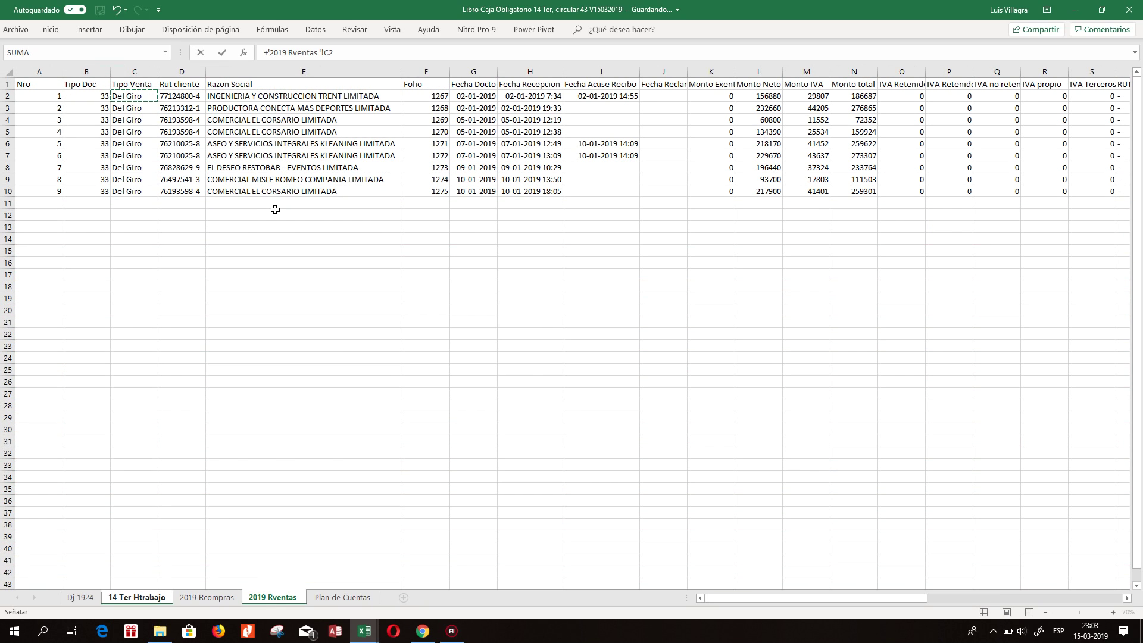
{"action": "key", "text": "Return"}
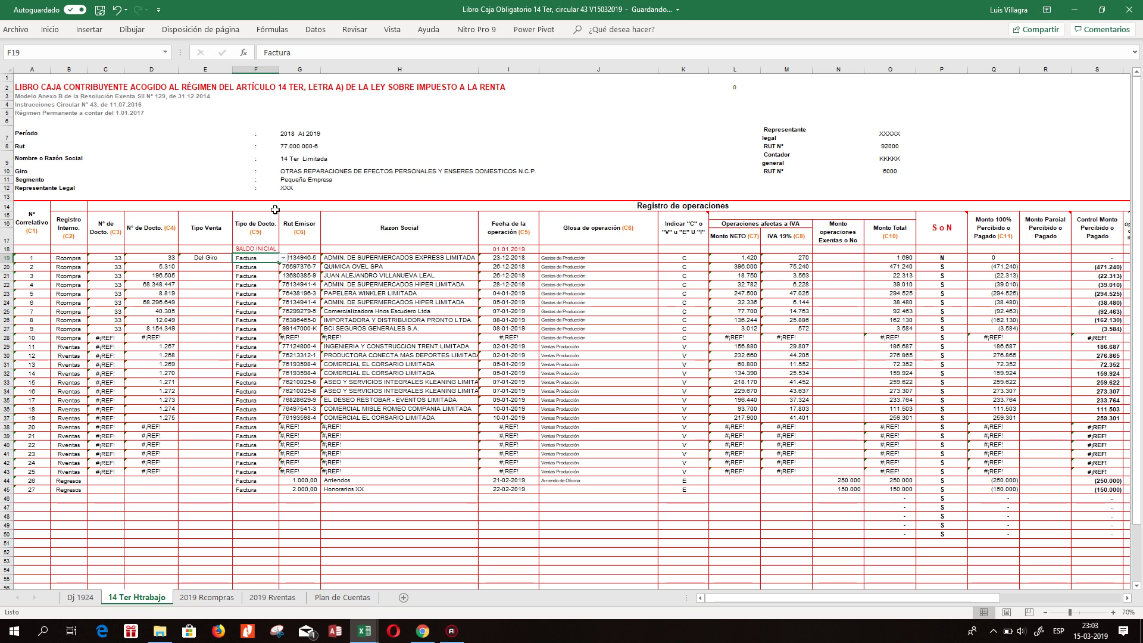
{"action": "key", "text": "Right"}
{"action": "type", "text": "+"}
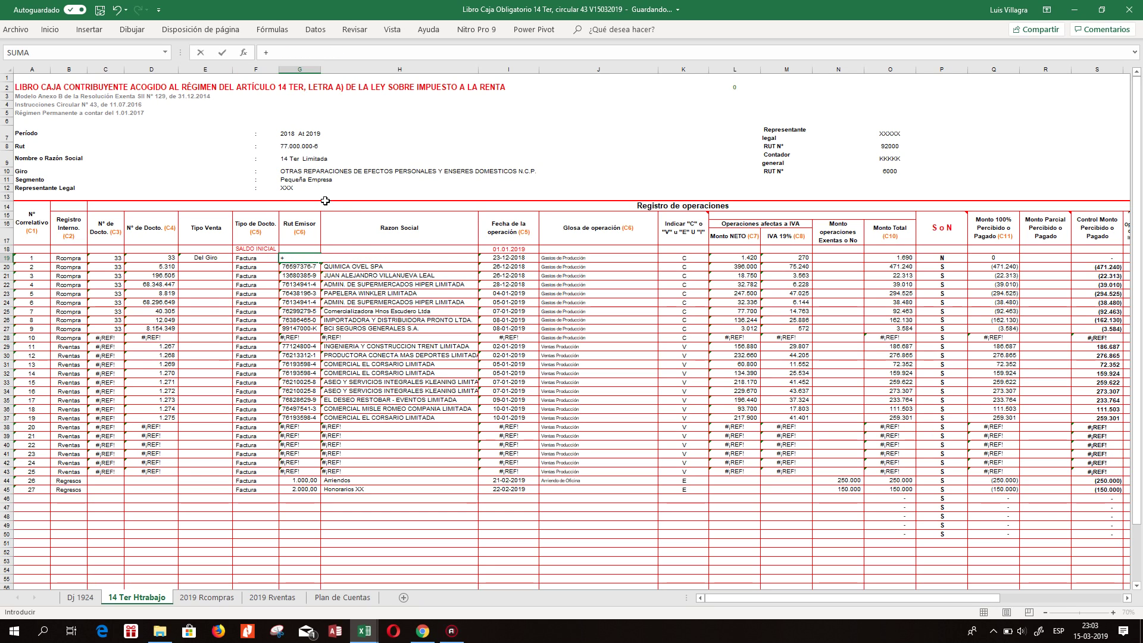
{"action": "left_click", "coordinate": [272, 597]}
{"action": "left_click", "coordinate": [246, 96]}
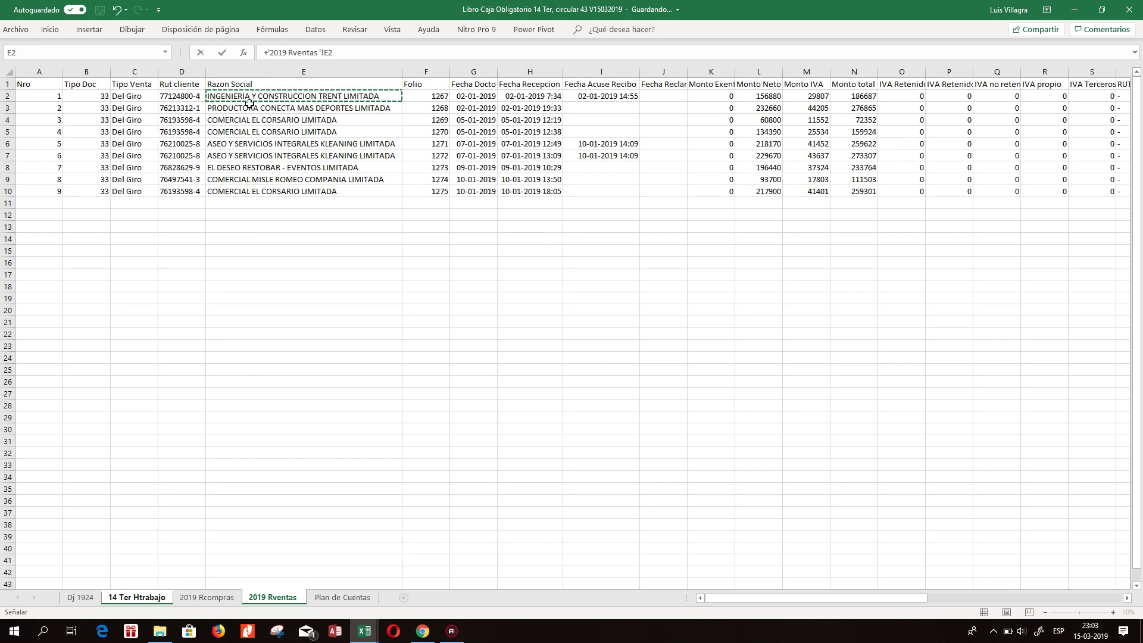
{"action": "key", "text": "Left"}
{"action": "key", "text": "Return"}
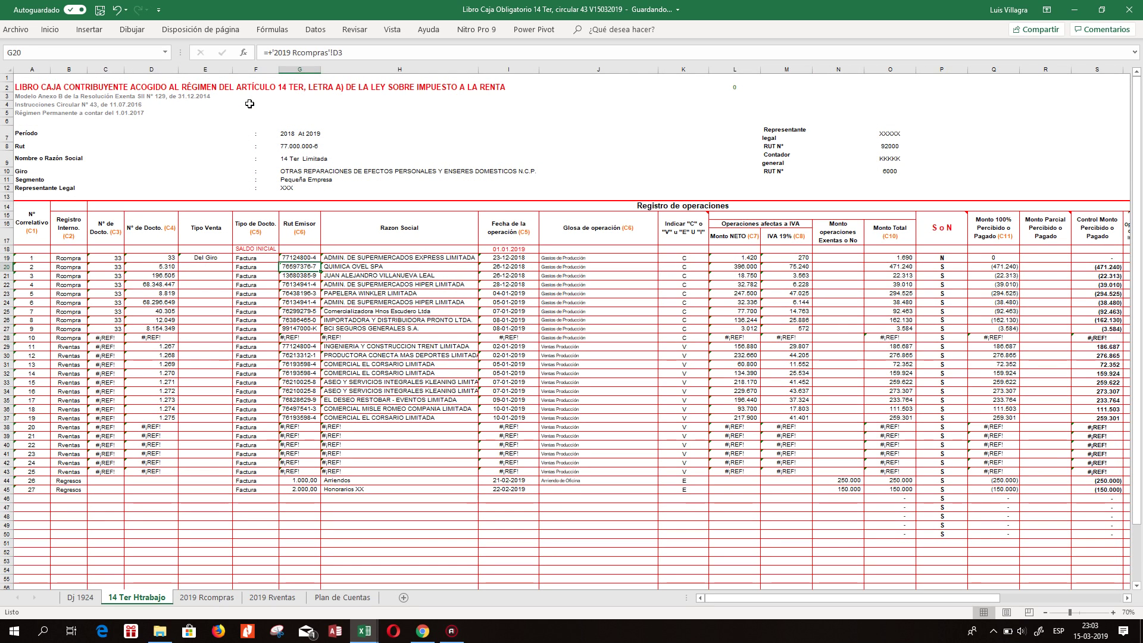
Link H19 to company name E2 and I19 to the operation date G2 on 2019 Rventas.
{"action": "key", "text": "Right"}
{"action": "type", "text": "+"}
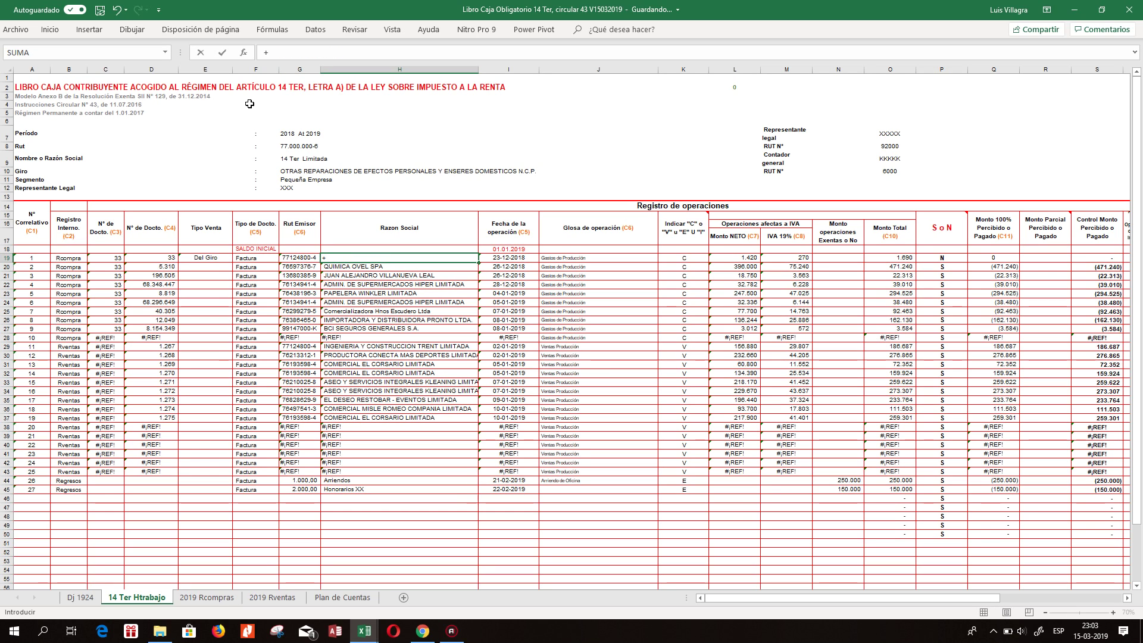
{"action": "left_click", "coordinate": [272, 597]}
{"action": "left_click", "coordinate": [268, 98]}
{"action": "key", "text": "Return"}
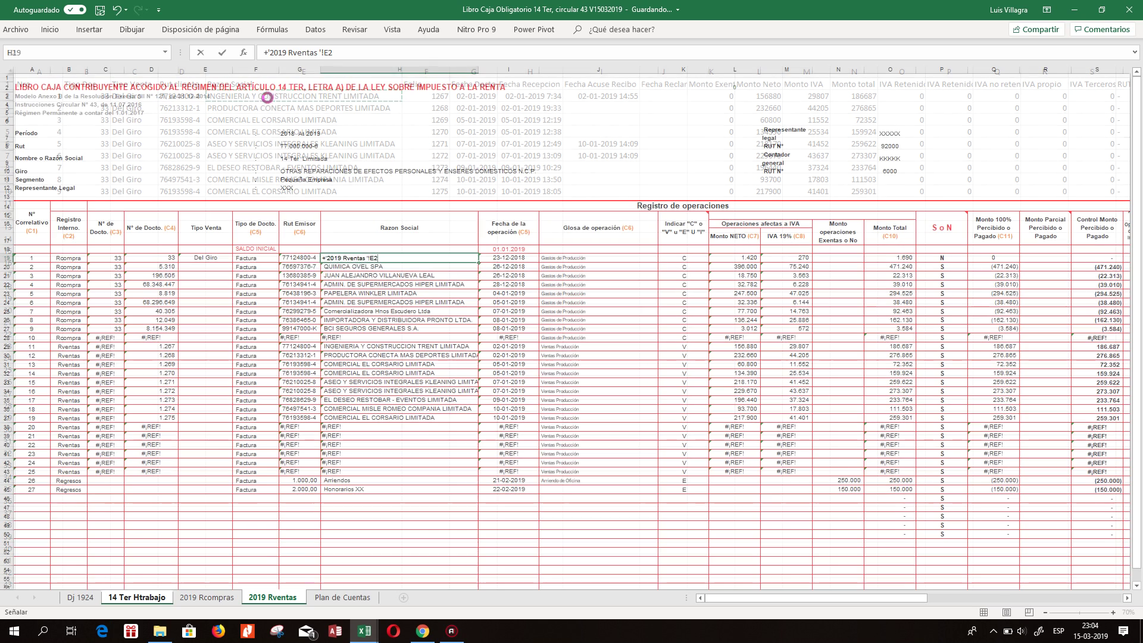
{"action": "type", "text": "+"}
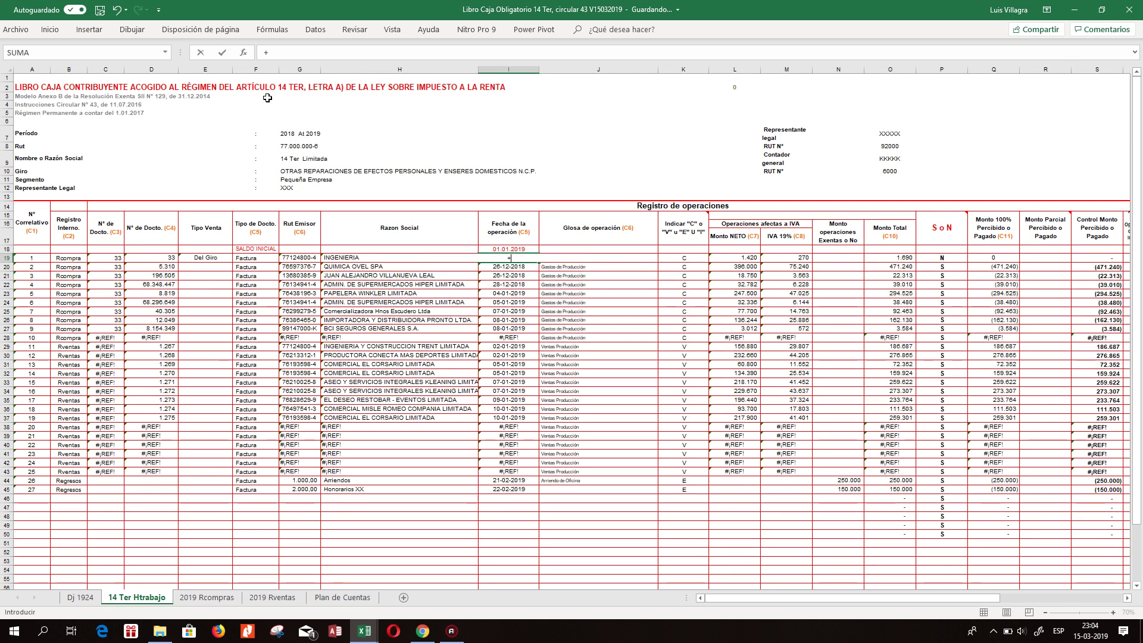
{"action": "left_click", "coordinate": [262, 598]}
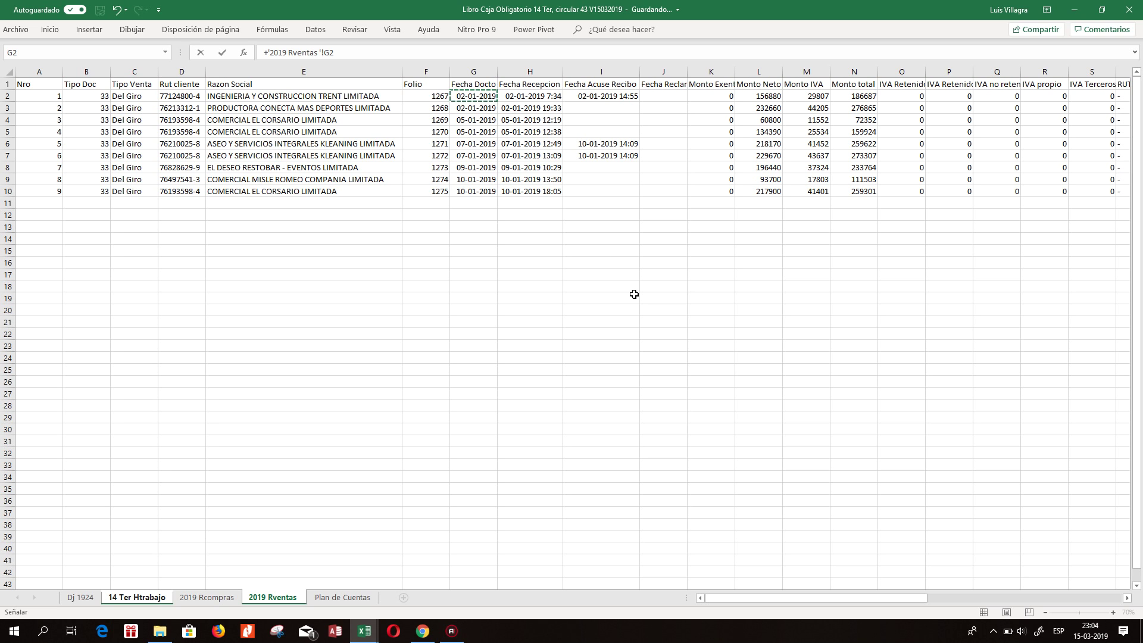
{"action": "key", "text": "Return"}
Copy the linked document type formula from C19 into the register rows below.
{"action": "key", "text": "Up"}
{"action": "key", "text": "Left"}
{"action": "key", "text": "Right"}
{"action": "key", "text": "Right"}
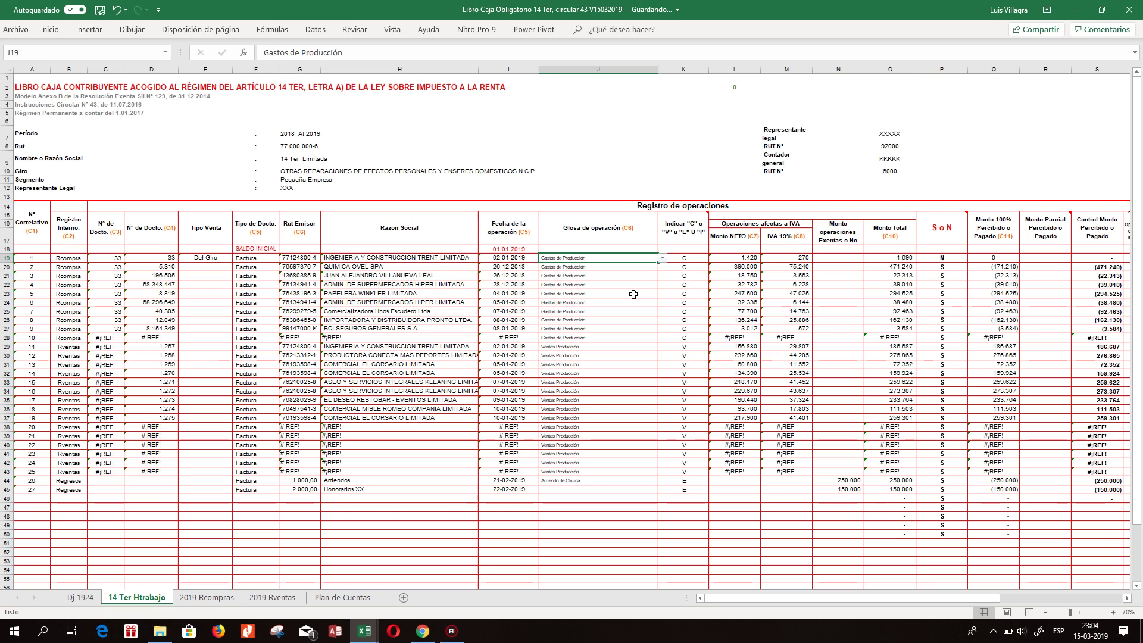
{"action": "key", "text": "Left"}
{"action": "key", "text": "Left"}
{"action": "key", "text": "Left"}
{"action": "key", "text": "Left"}
{"action": "key", "text": "Left"}
{"action": "key", "text": "Left"}
{"action": "key", "text": "Left"}
{"action": "key", "text": "Left"}
{"action": "key", "text": "Right"}
{"action": "key", "text": "ctrl+c"}
{"action": "key", "text": "shift+Down"}
{"action": "key", "text": "shift+Down"}
{"action": "key", "text": "shift+Down"}
{"action": "key", "text": "shift+Down"}
{"action": "key", "text": "shift+Down"}
{"action": "key", "text": "shift+Down"}
{"action": "key", "text": "shift+Down"}
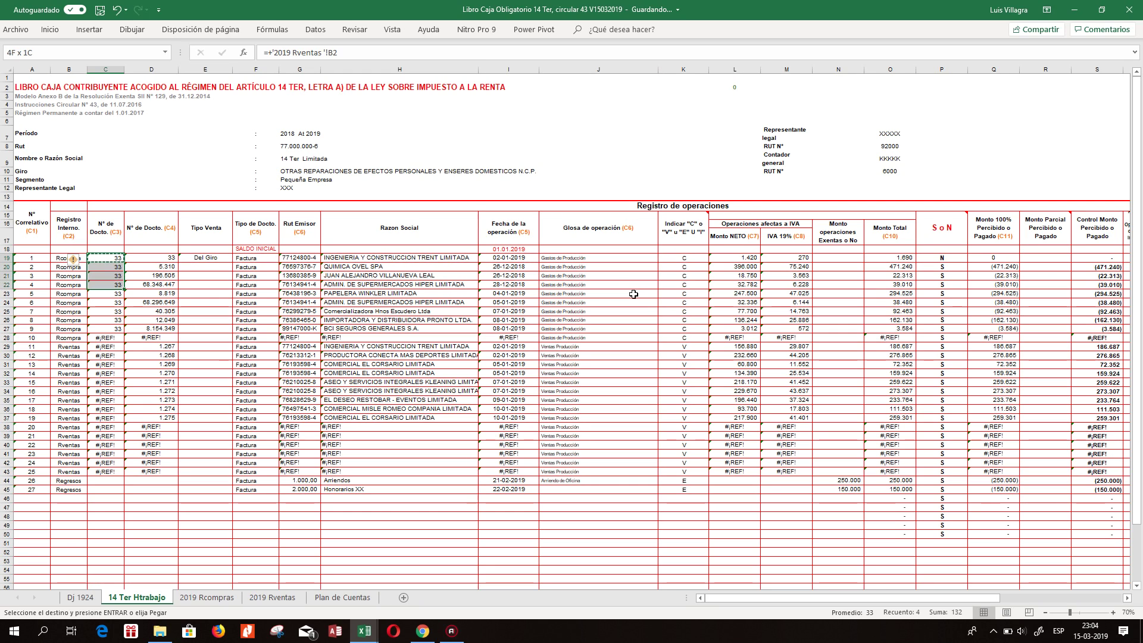
{"action": "key", "text": "ctrl+v"}
{"action": "key", "text": "shift+Down"}
{"action": "key", "text": "ctrl+v"}
{"action": "key", "text": "shift+Down"}
{"action": "key", "text": "ctrl+v"}
{"action": "key", "text": "Escape"}
{"action": "key", "text": "Down"}
{"action": "key", "text": "Up"}
Link D19's folio to F2 on '2019 Rventas' and fill it down to D27.
{"action": "key", "text": "Right"}
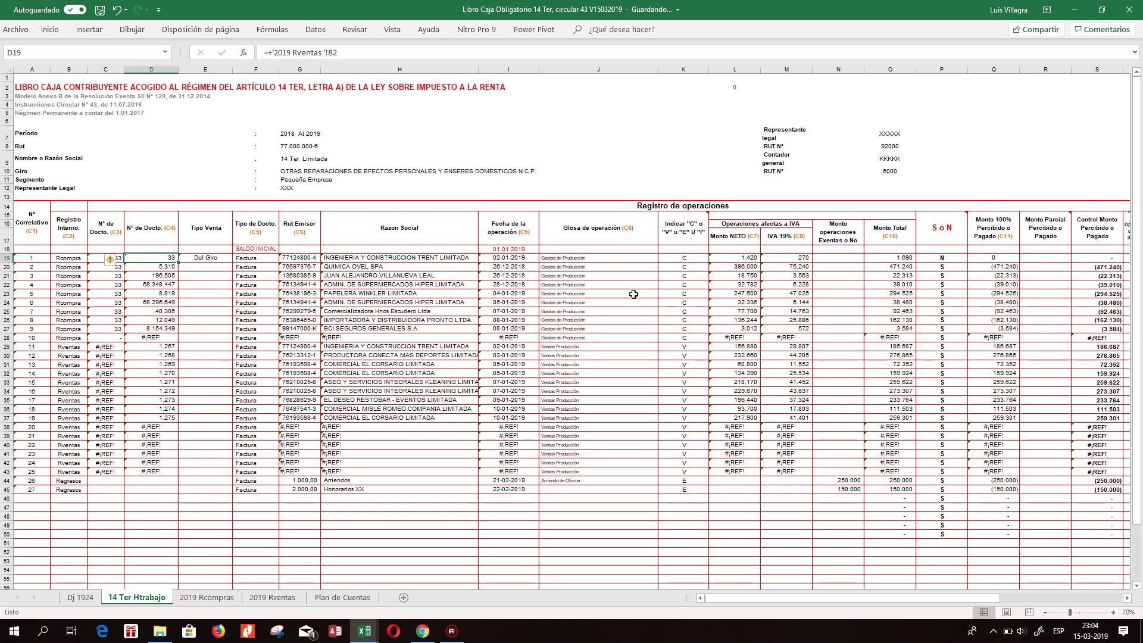
{"action": "key", "text": "ctrl+c"}
{"action": "key", "text": "shift+Down"}
{"action": "key", "text": "shift+Down"}
{"action": "key", "text": "ctrl+v"}
{"action": "key", "text": "Down"}
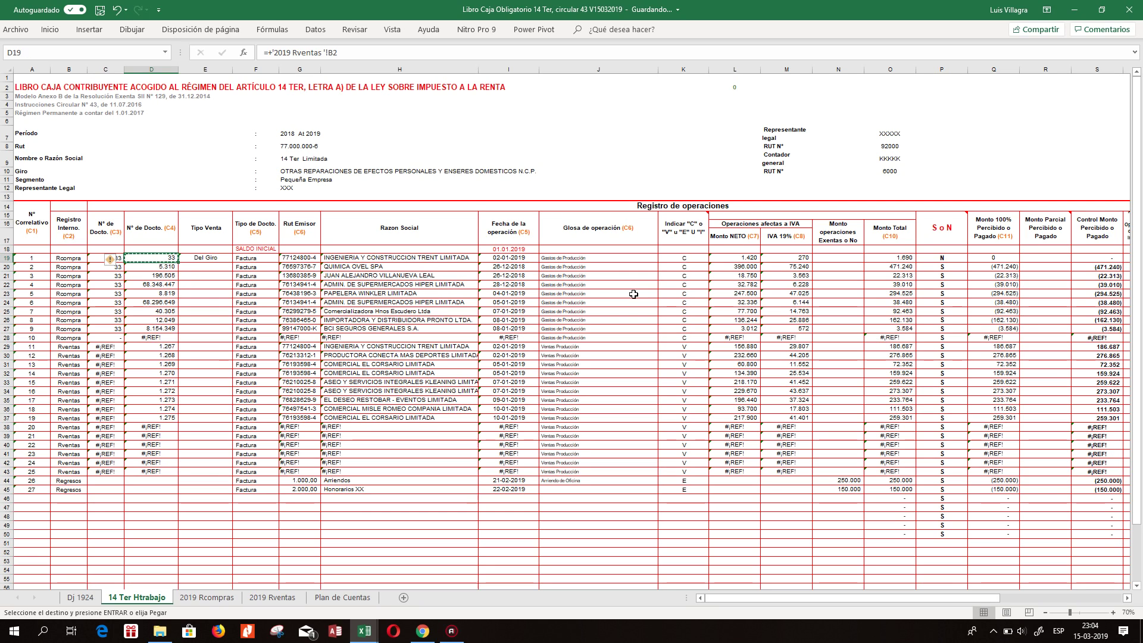
{"action": "type", "text": "+"}
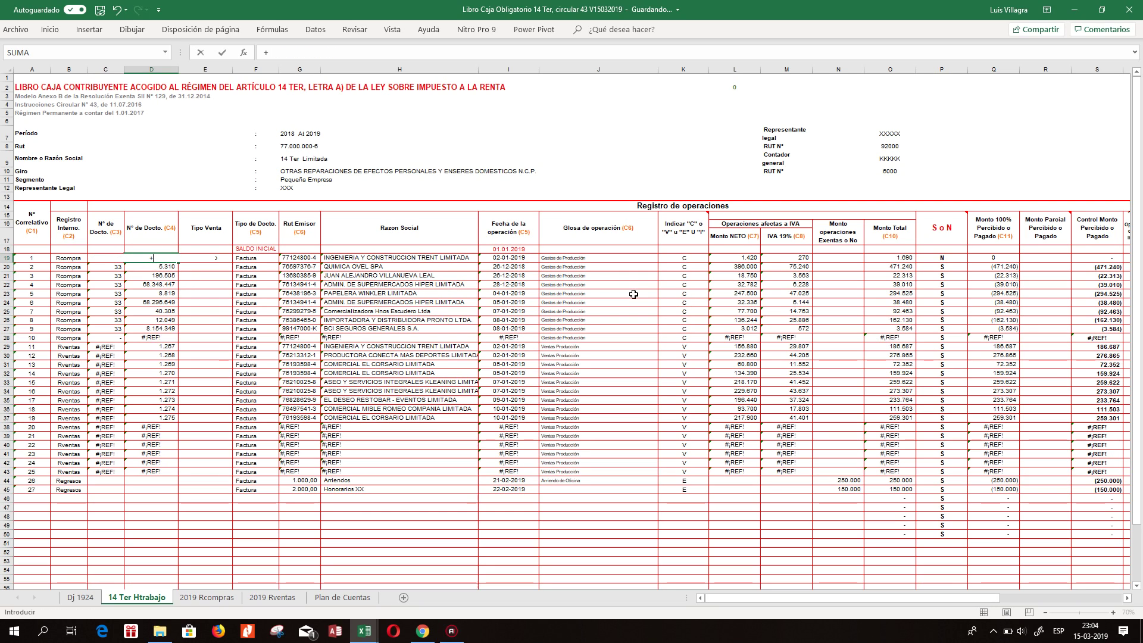
{"action": "left_click", "coordinate": [274, 598]}
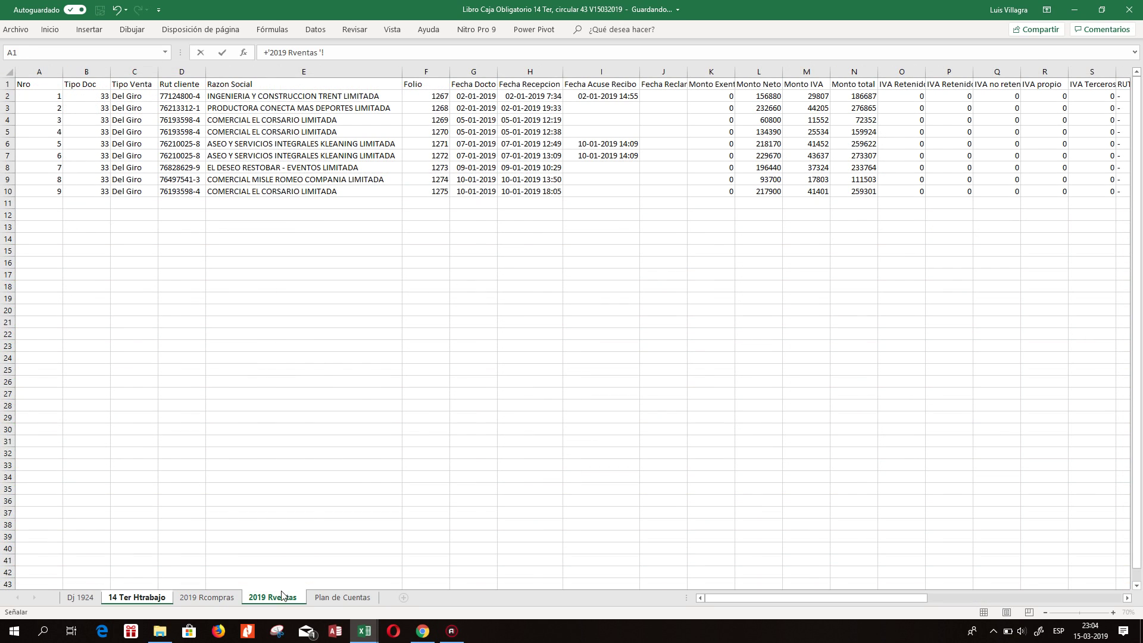
{"action": "left_click", "coordinate": [443, 97]}
{"action": "key", "text": "Return"}
{"action": "key", "text": "Up"}
{"action": "key", "text": "ctrl+c"}
{"action": "key", "text": "shift+Down"}
{"action": "key", "text": "shift+Down"}
{"action": "key", "text": "shift+Down"}
{"action": "key", "text": "shift+Down"}
{"action": "key", "text": "shift+Down"}
{"action": "key", "text": "shift+Down"}
{"action": "key", "text": "shift+Down"}
{"action": "key", "text": "shift+Down"}
{"action": "key", "text": "Return"}
Fill the Tipo Venta 'Del Giro' formula from E19 into E20:E27.
{"action": "key", "text": "Right"}
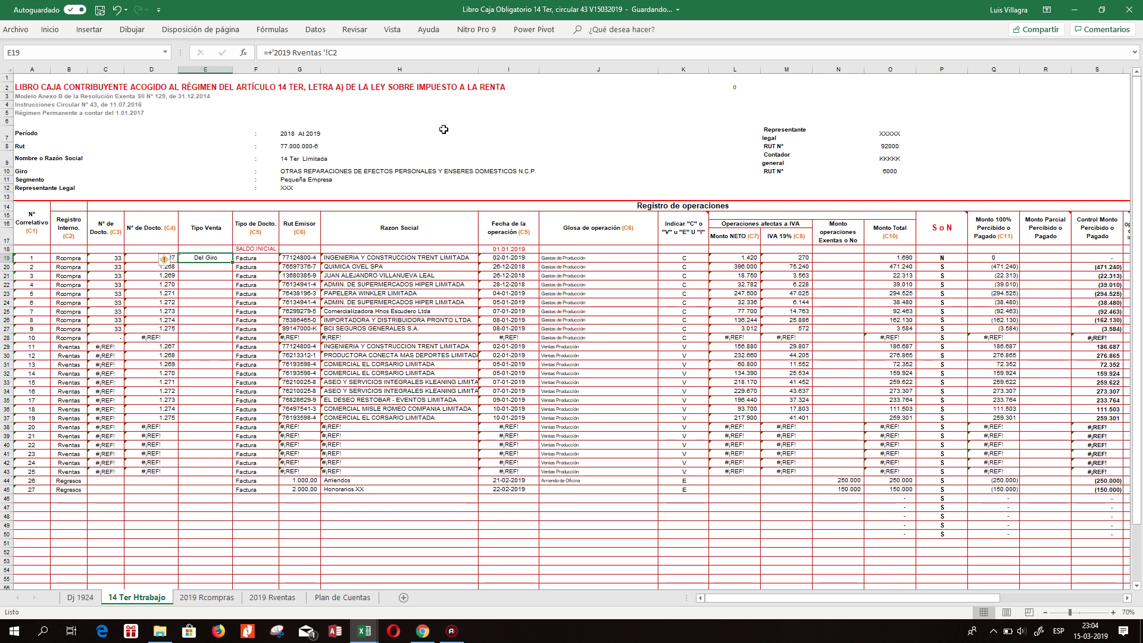
{"action": "key", "text": "ctrl+c"}
{"action": "key", "text": "shift+Down"}
{"action": "key", "text": "shift+Down"}
{"action": "key", "text": "shift+Down"}
{"action": "key", "text": "shift+Down"}
{"action": "key", "text": "shift+Down"}
{"action": "key", "text": "shift+Down"}
{"action": "key", "text": "shift+Down"}
{"action": "key", "text": "shift+Down"}
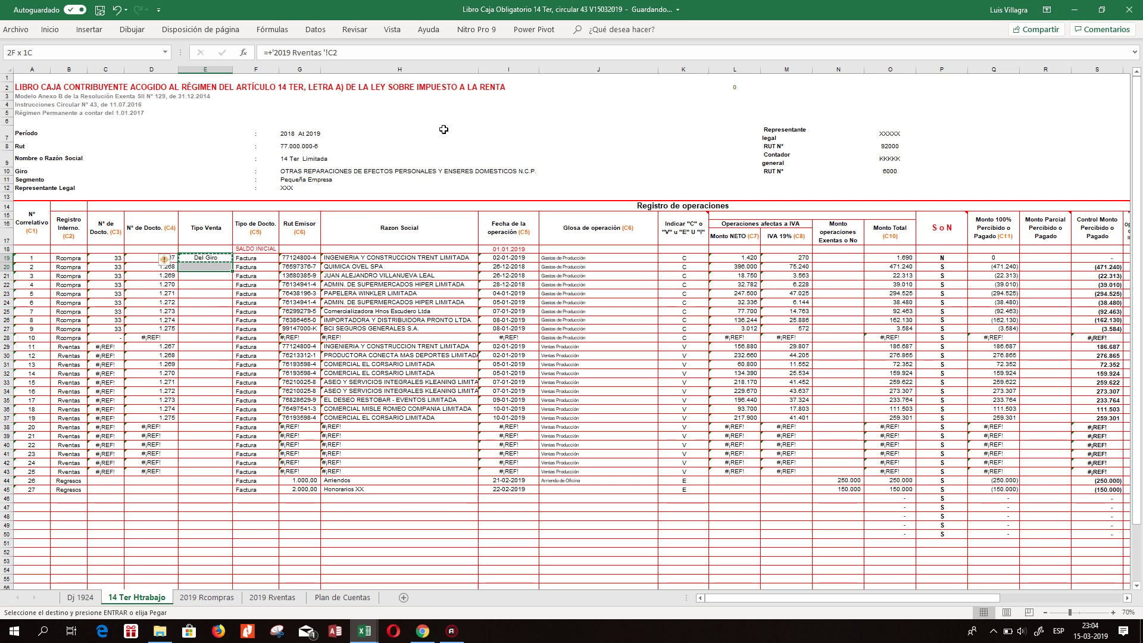
{"action": "key", "text": "Return"}
Copy the Rut Emisor, Razón Social and date formulas across G19:I27.
{"action": "key", "text": "Right"}
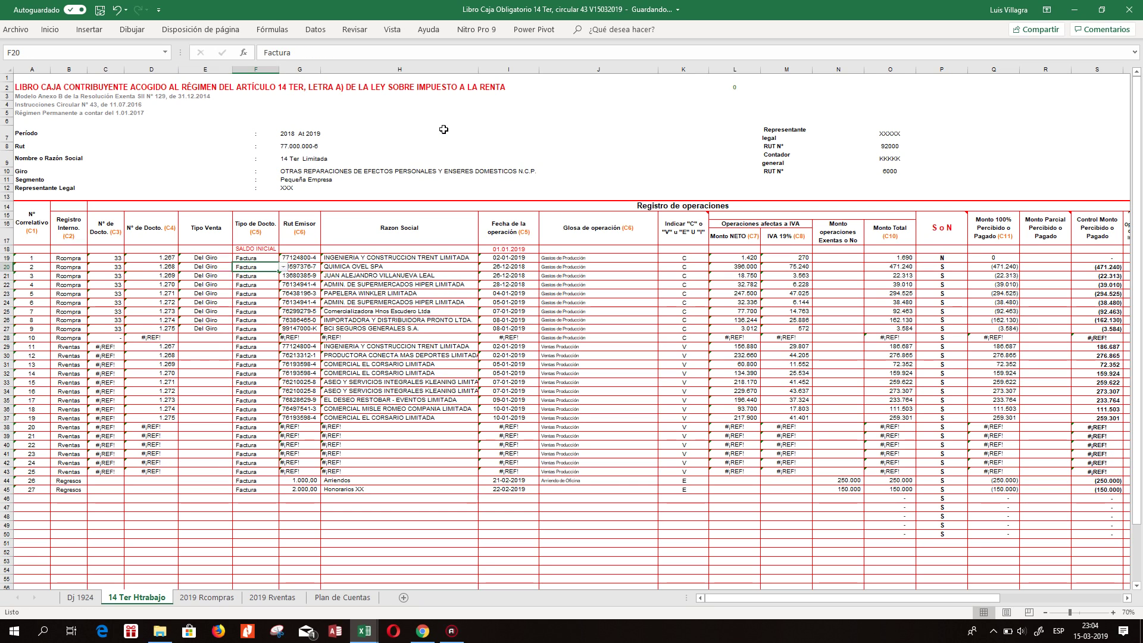
{"action": "key", "text": "Right"}
{"action": "key", "text": "ctrl+c"}
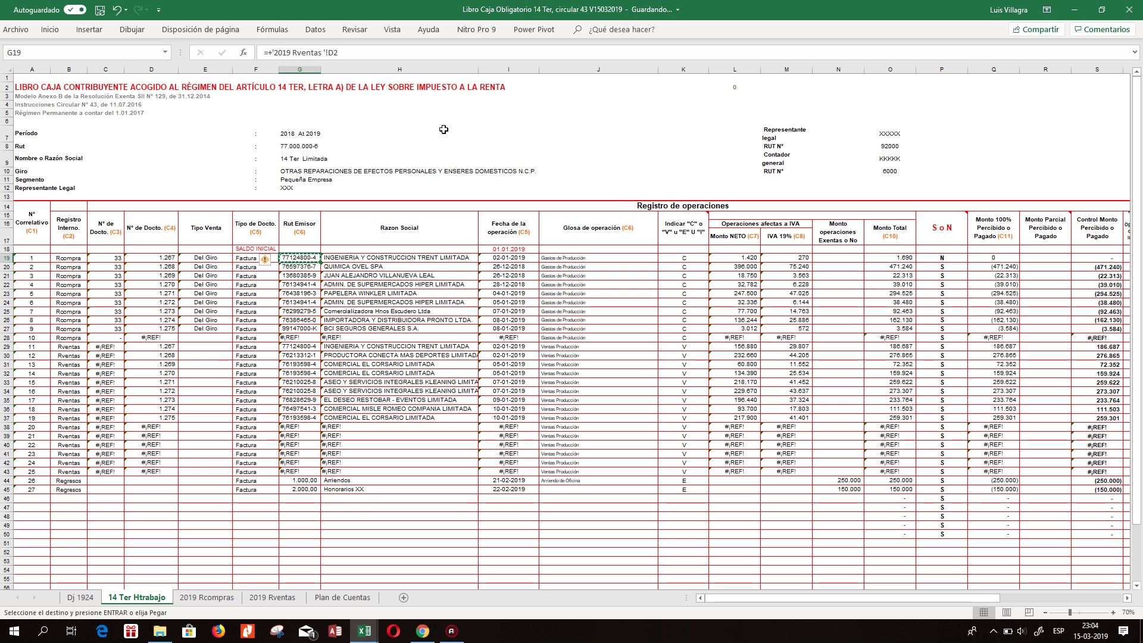
{"action": "key", "text": "Escape"}
{"action": "key", "text": "shift+Right"}
{"action": "key", "text": "shift+Right"}
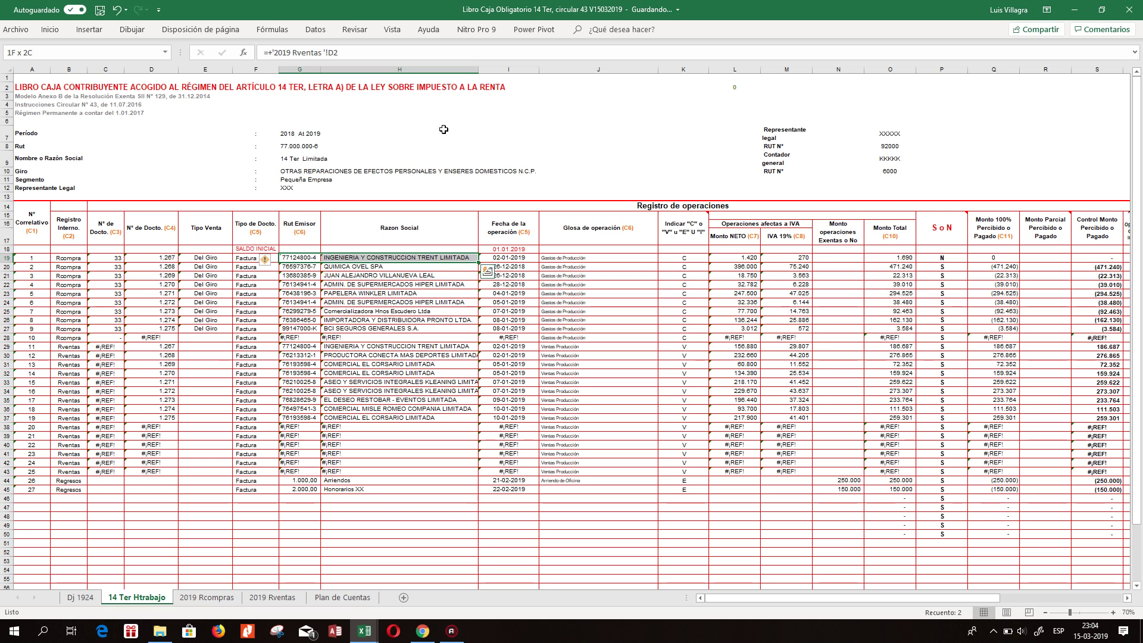
{"action": "key", "text": "shift+Down"}
{"action": "key", "text": "shift+Down"}
{"action": "key", "text": "shift+Down"}
{"action": "key", "text": "shift+Down"}
{"action": "key", "text": "shift+Down"}
{"action": "key", "text": "shift+Down"}
{"action": "key", "text": "shift+Down"}
{"action": "key", "text": "shift+Down"}
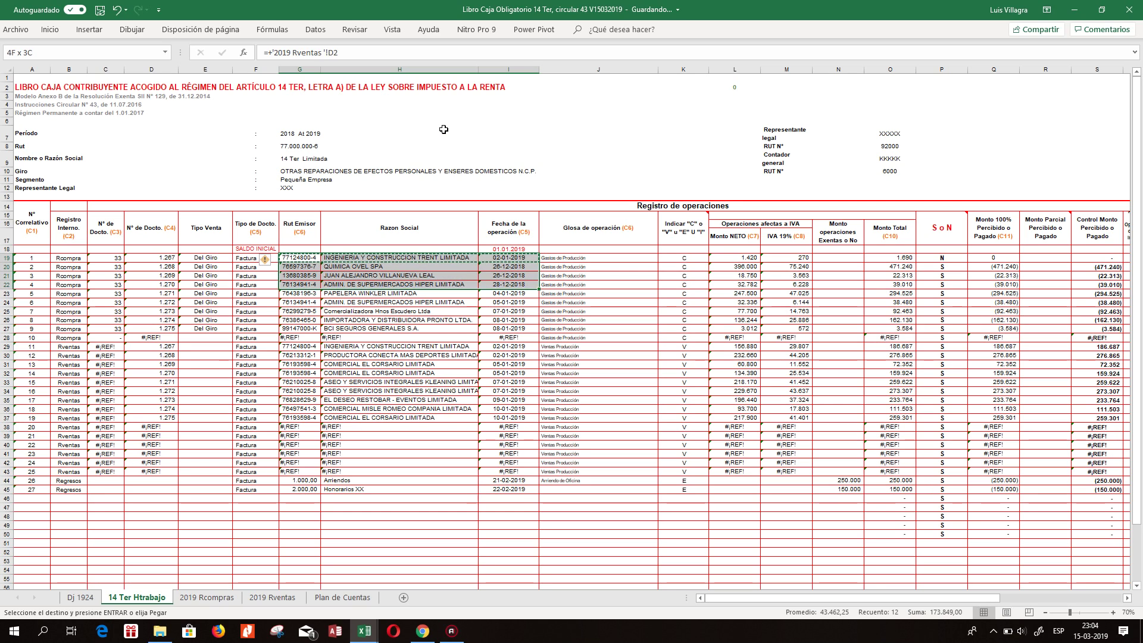
{"action": "key", "text": "ctrl+c"}
{"action": "key", "text": "ctrl+v"}
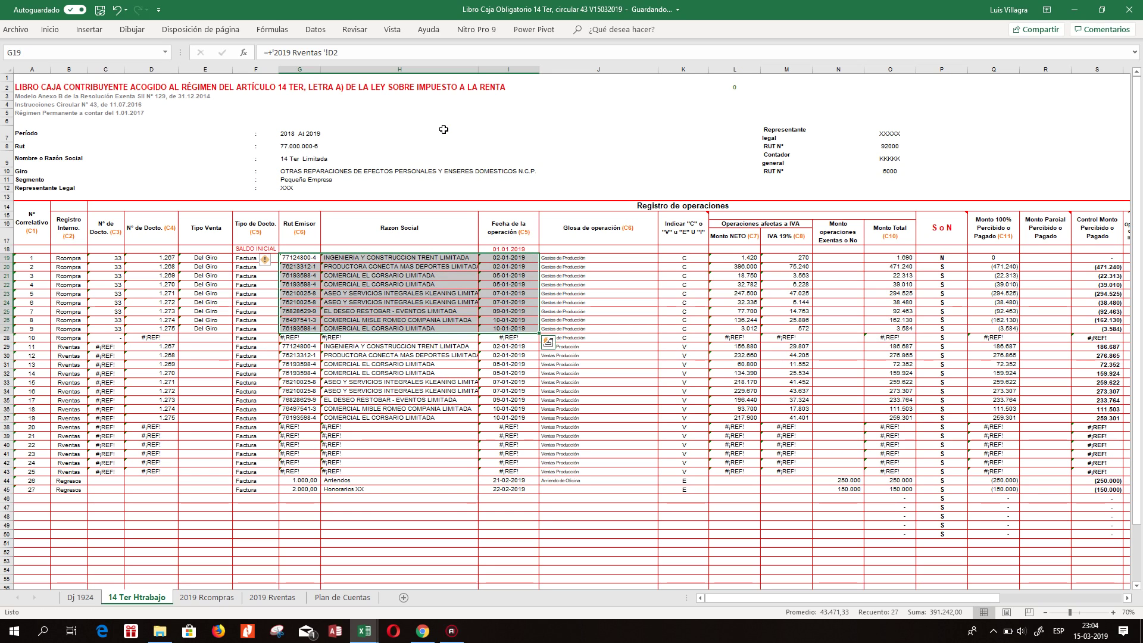
{"action": "key", "text": "Down"}
{"action": "key", "text": "Down"}
{"action": "key", "text": "Down"}
{"action": "key", "text": "Down"}
{"action": "key", "text": "Down"}
{"action": "key", "text": "Down"}
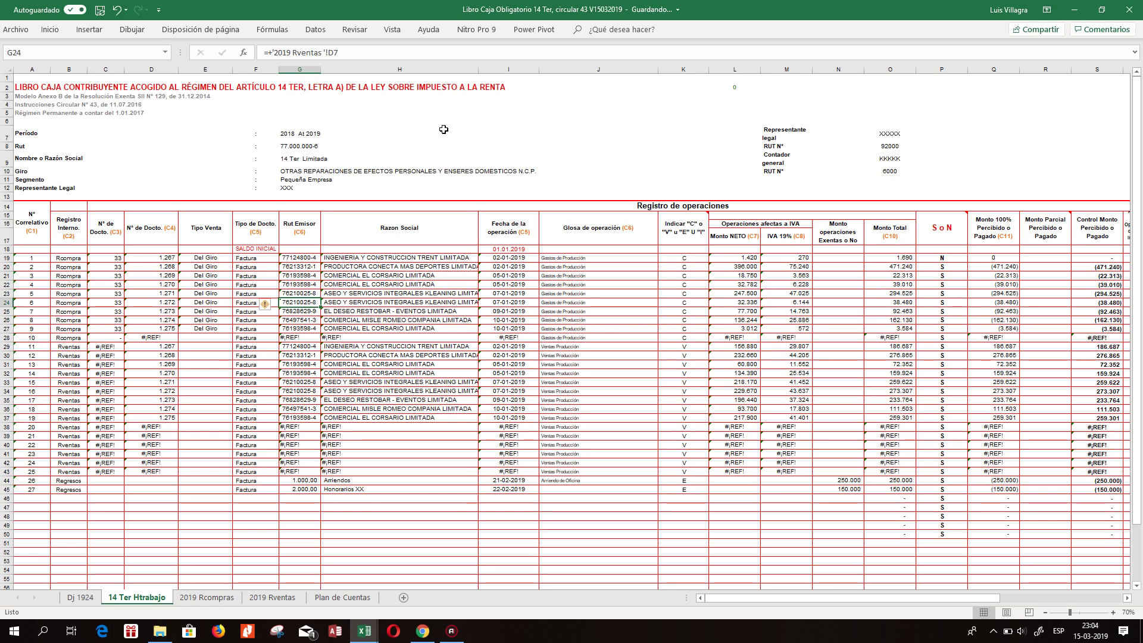
Check the pasted formulas in rows 19–20 and return to Registro Interno cell B19.
{"action": "key", "text": "Right"}
{"action": "key", "text": "Right"}
{"action": "key", "text": "Right"}
{"action": "key", "text": "Up"}
{"action": "key", "text": "Up"}
{"action": "key", "text": "Up"}
{"action": "key", "text": "Up"}
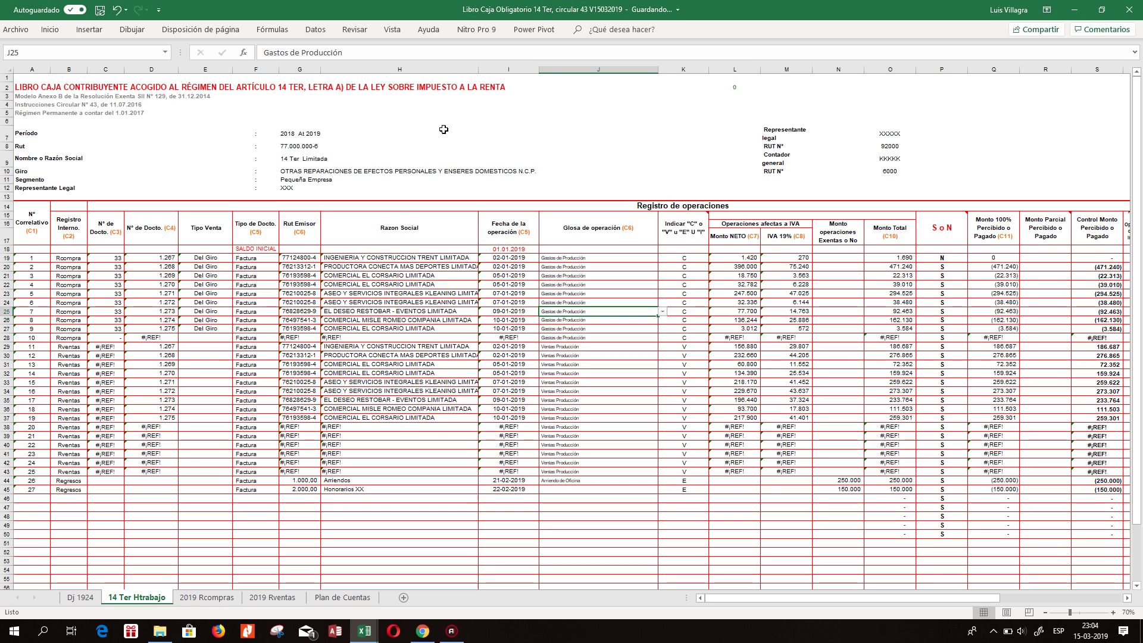
{"action": "key", "text": "Up"}
{"action": "key", "text": "Up"}
{"action": "key", "text": "Left"}
{"action": "key", "text": "Left"}
{"action": "key", "text": "Left"}
{"action": "key", "text": "Left"}
{"action": "key", "text": "Left"}
{"action": "key", "text": "Down"}
{"action": "key", "text": "Down"}
{"action": "key", "text": "Down"}
{"action": "key", "text": "Down"}
{"action": "key", "text": "Down"}
{"action": "key", "text": "Down"}
{"action": "key", "text": "Left"}
{"action": "key", "text": "Left"}
{"action": "key", "text": "Up"}
{"action": "key", "text": "Up"}
{"action": "key", "text": "Up"}
{"action": "key", "text": "Up"}
{"action": "key", "text": "Up"}
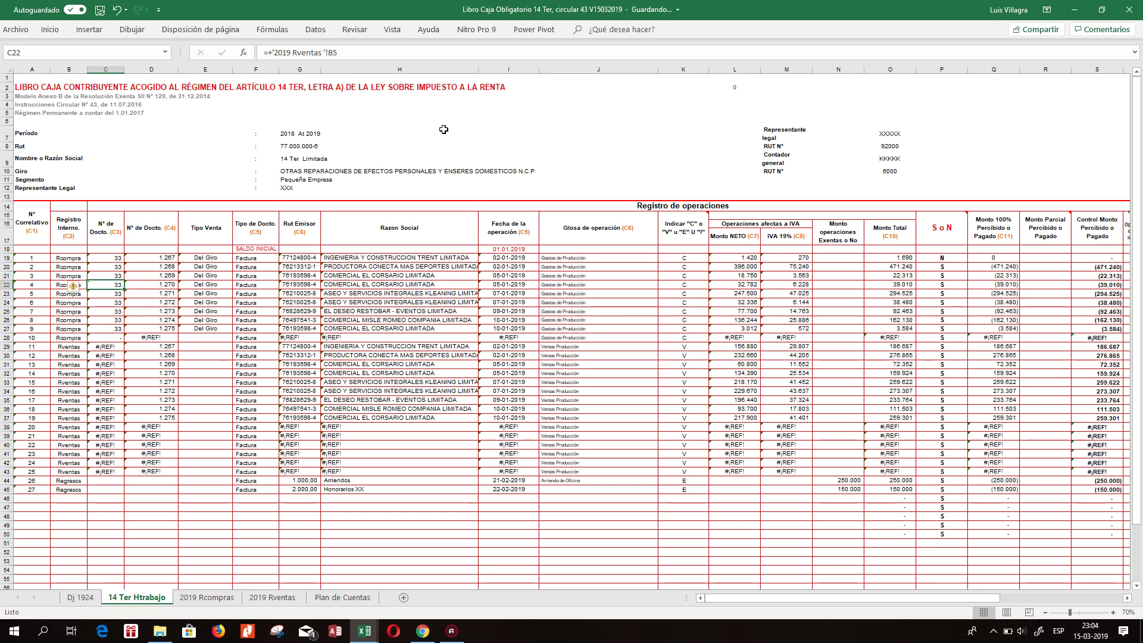
{"action": "key", "text": "Up"}
{"action": "key", "text": "Left"}
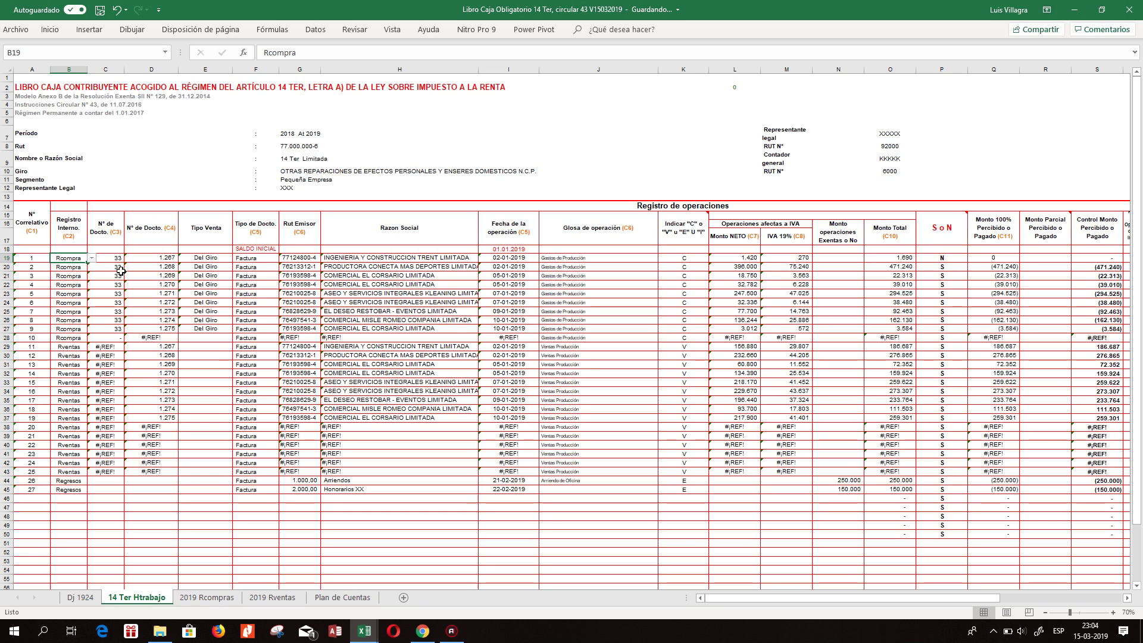
Give B19 a data validation list sourced from $AD$36:$AD$39.
{"action": "left_click", "coordinate": [92, 257]}
{"action": "left_click", "coordinate": [70, 268]}
{"action": "left_click", "coordinate": [315, 29]}
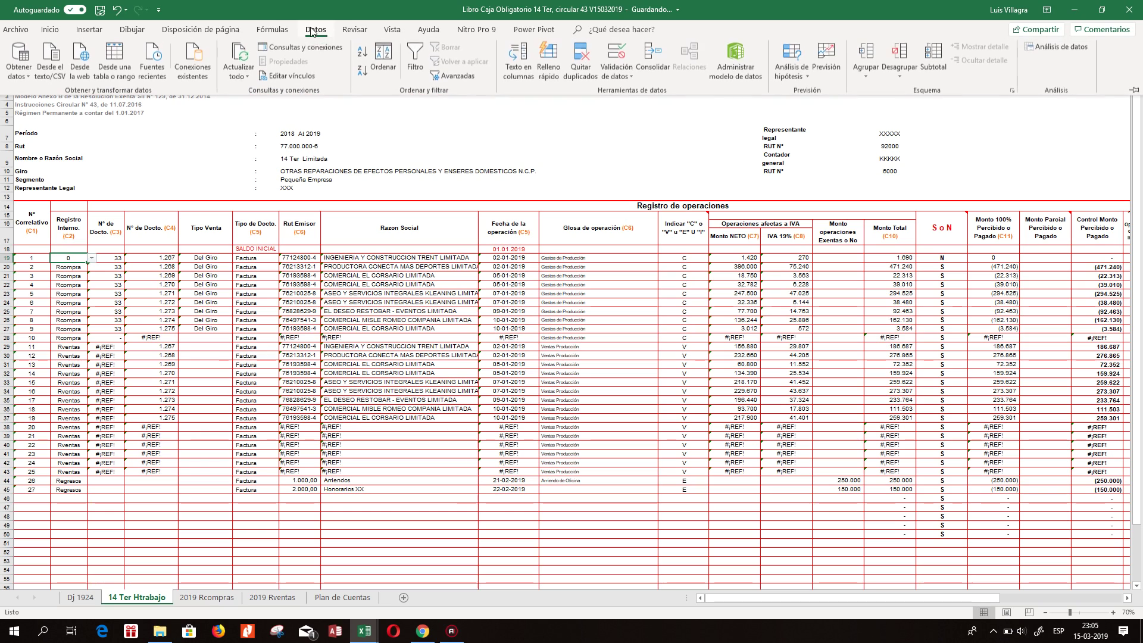
{"action": "left_click", "coordinate": [633, 73]}
{"action": "left_click", "coordinate": [646, 96]}
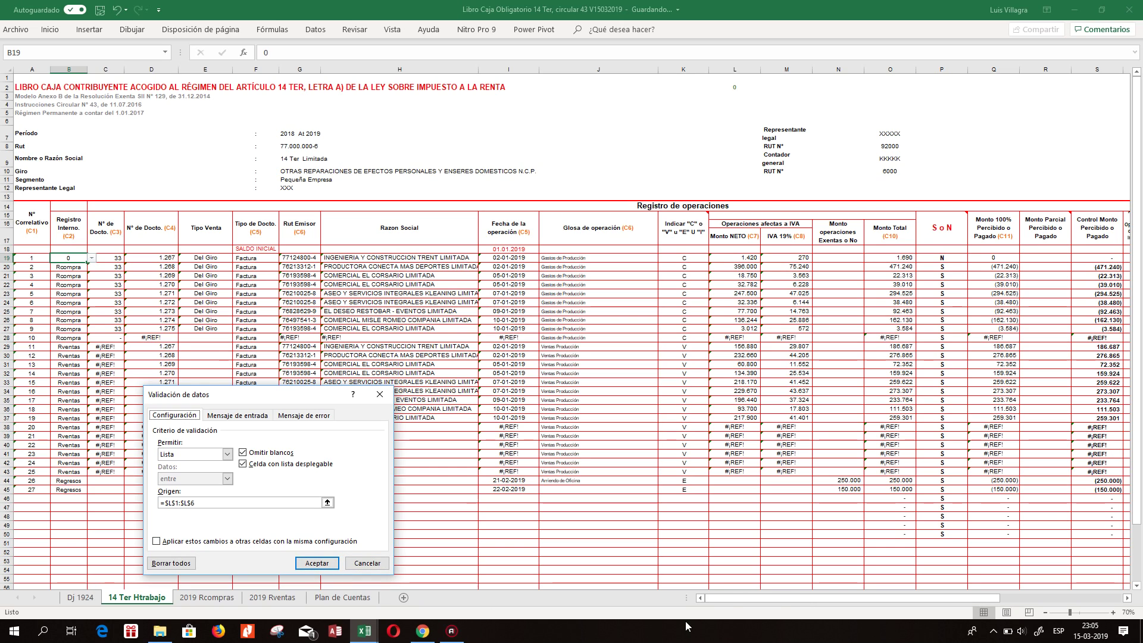
{"action": "left_click", "coordinate": [327, 503]}
{"action": "left_click_drag", "start_coordinate": [769, 597], "coordinate": [930, 591]}
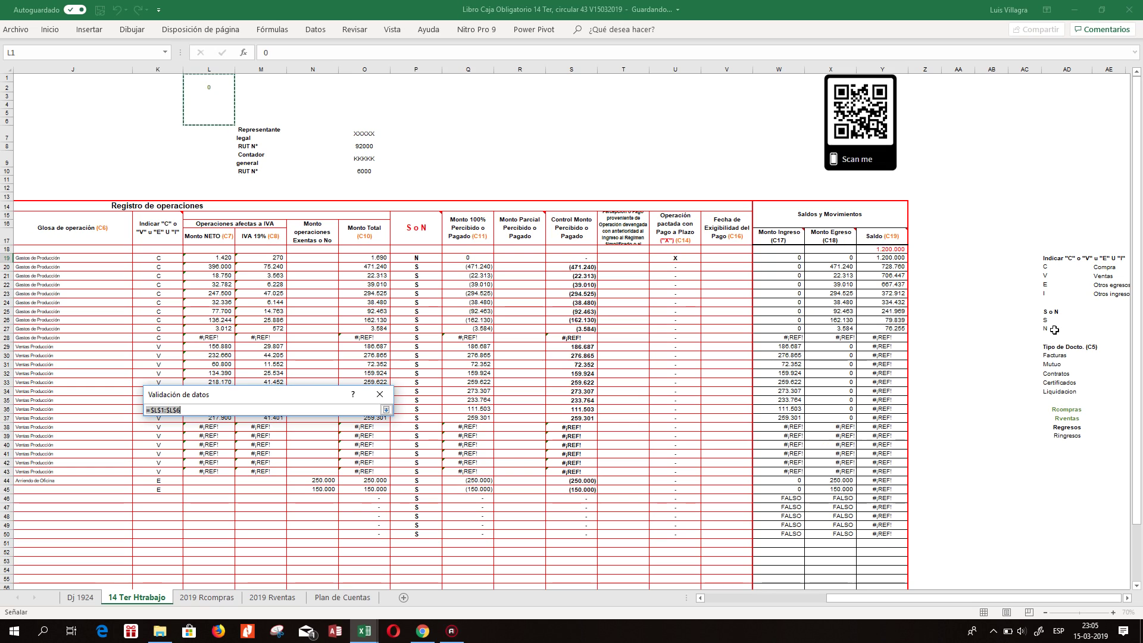
{"action": "left_click_drag", "start_coordinate": [1062, 411], "coordinate": [1067, 438]}
{"action": "key", "text": "Return"}
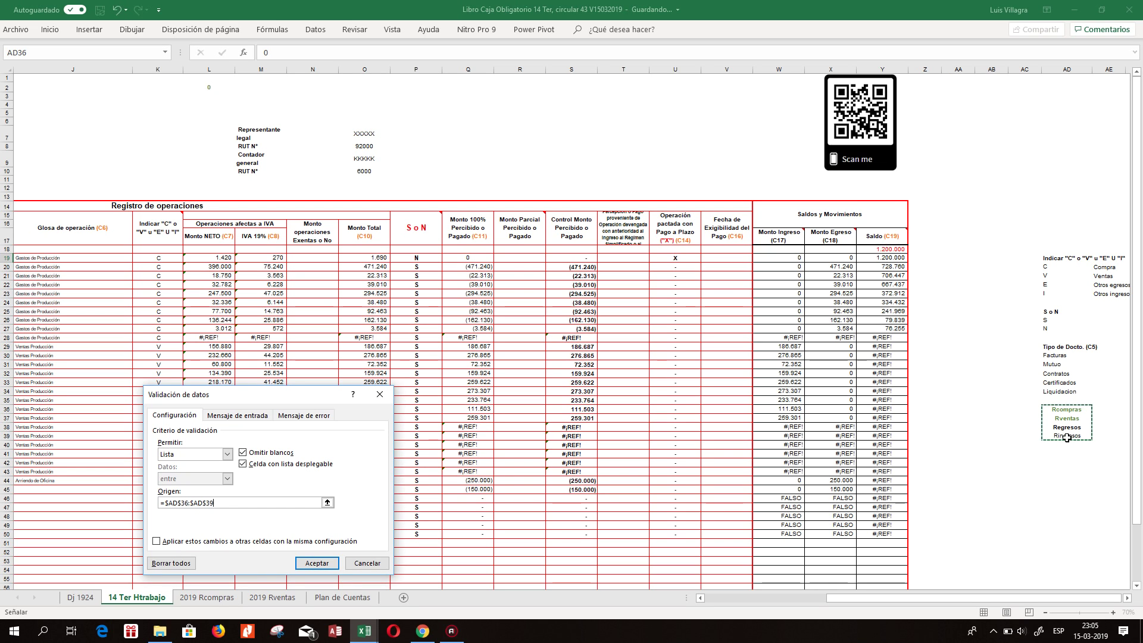
{"action": "key", "text": "Return"}
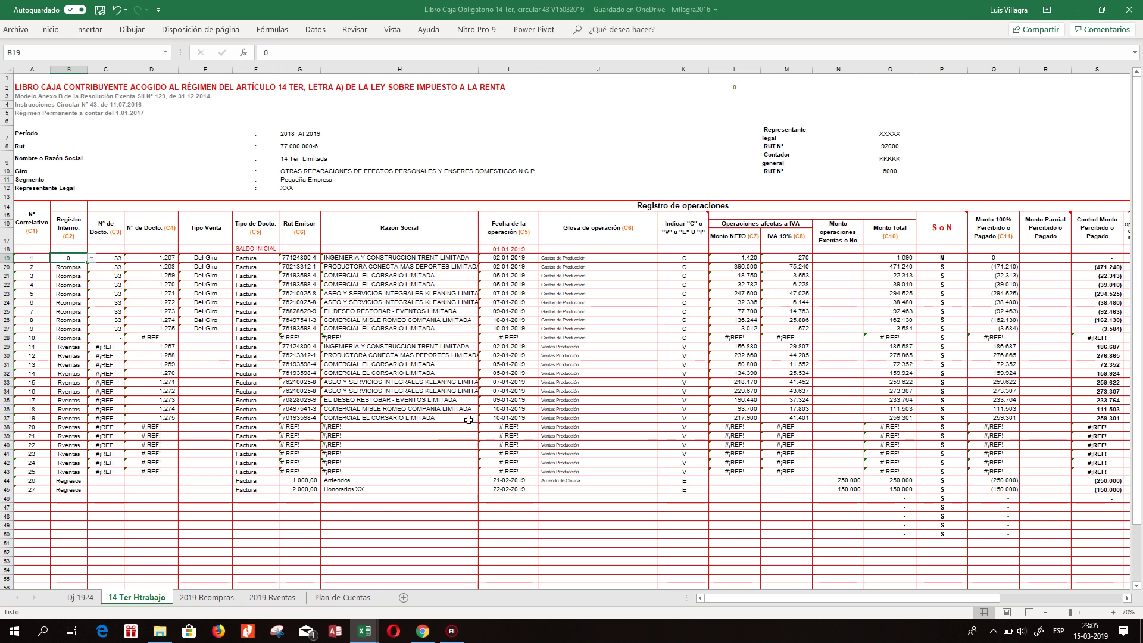
Extend the dropdown down to B45, set B19 to Rventas and copy it to B20:B27.
{"action": "left_click_drag", "start_coordinate": [85, 263], "coordinate": [89, 493]}
{"action": "left_click", "coordinate": [66, 322]}
{"action": "left_click", "coordinate": [65, 258]}
{"action": "left_click", "coordinate": [92, 258]}
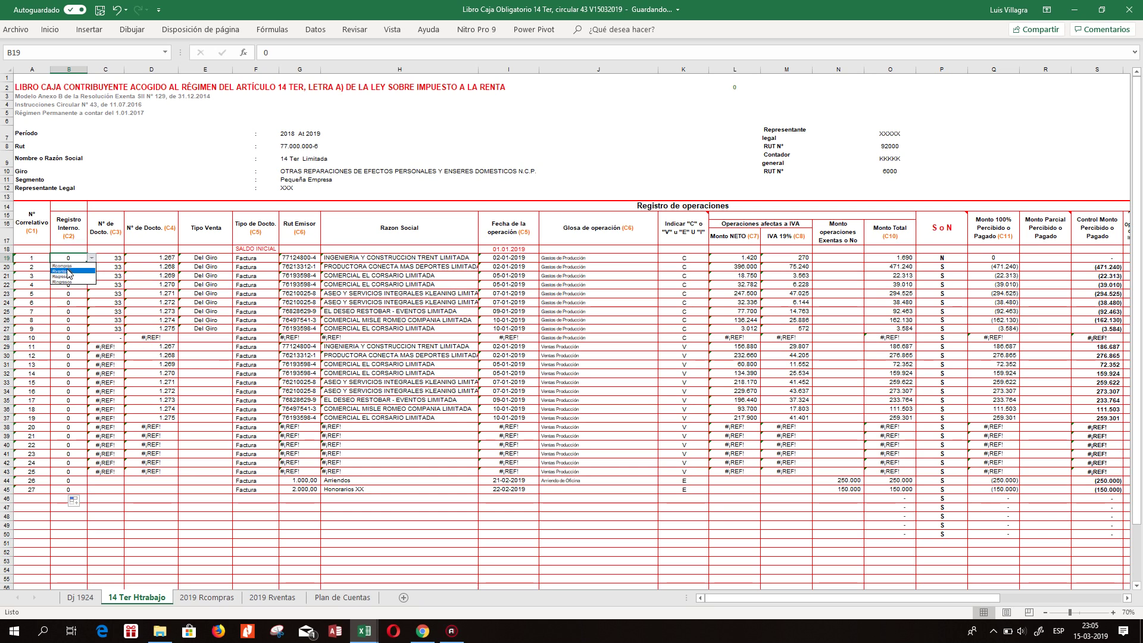
{"action": "left_click", "coordinate": [69, 271]}
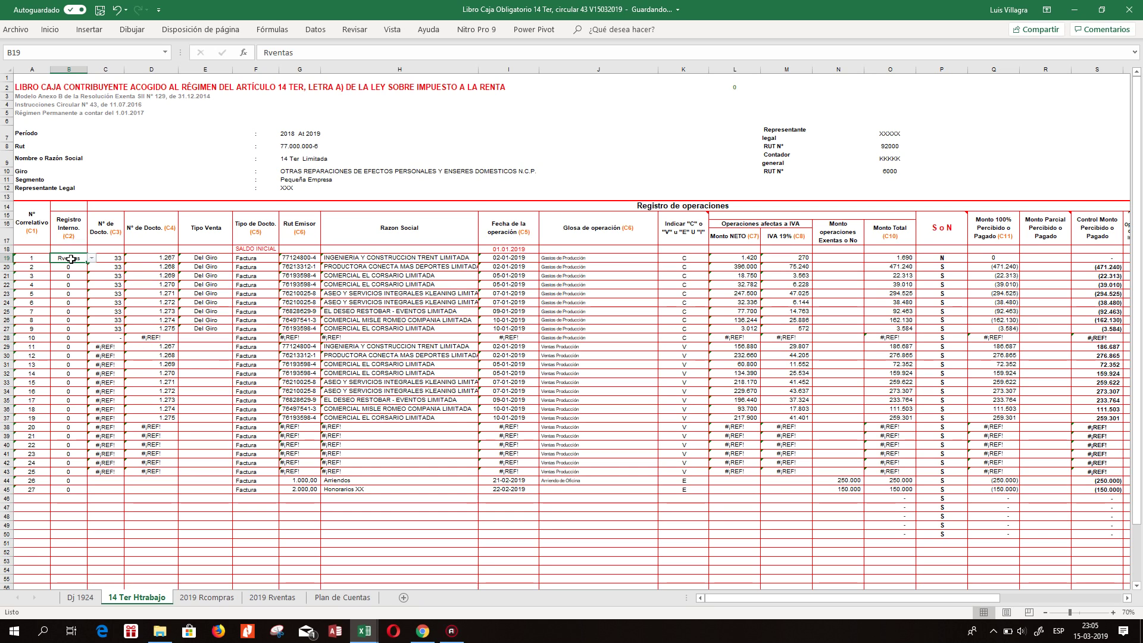
{"action": "key", "text": "ctrl+c"}
{"action": "key", "text": "shift+Down"}
{"action": "key", "text": "shift+Down"}
{"action": "key", "text": "shift+Down"}
{"action": "key", "text": "shift+Down"}
{"action": "key", "text": "shift+Down"}
{"action": "key", "text": "shift+Down"}
{"action": "key", "text": "shift+Down"}
{"action": "key", "text": "shift+Down"}
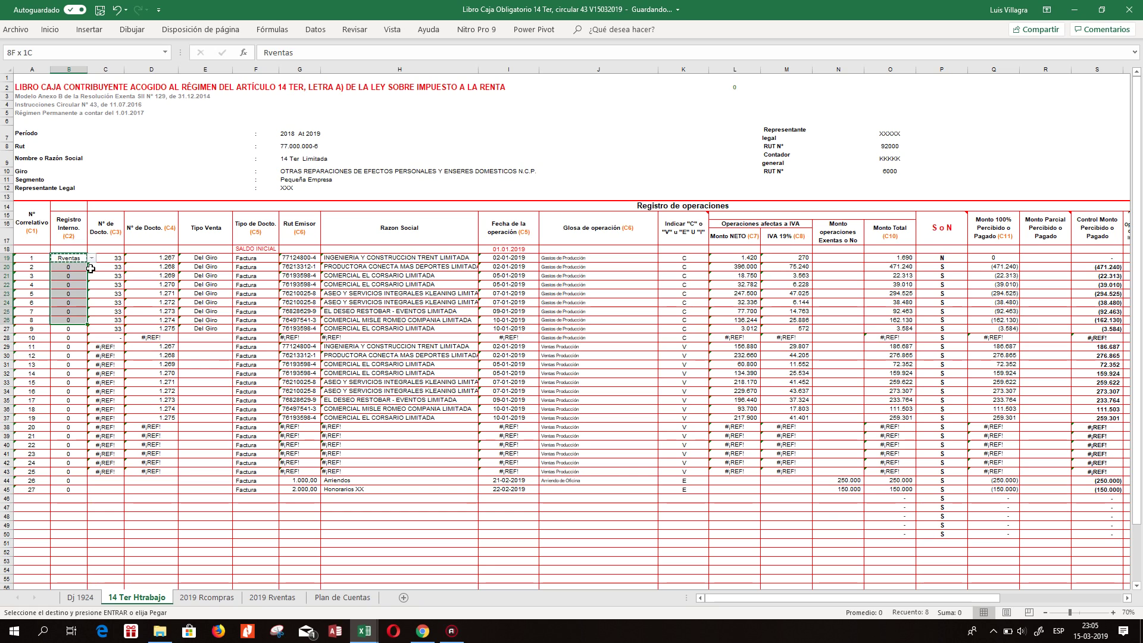
{"action": "key", "text": "Return"}
Check the register row and select the Glosa de operación cell J19.
{"action": "key", "text": "Down"}
{"action": "key", "text": "Down"}
{"action": "key", "text": "Down"}
{"action": "key", "text": "Down"}
{"action": "key", "text": "Down"}
{"action": "key", "text": "Down"}
{"action": "key", "text": "Down"}
{"action": "key", "text": "Right"}
{"action": "key", "text": "Right"}
{"action": "key", "text": "Right"}
{"action": "key", "text": "Right"}
{"action": "key", "text": "Right"}
{"action": "key", "text": "Right"}
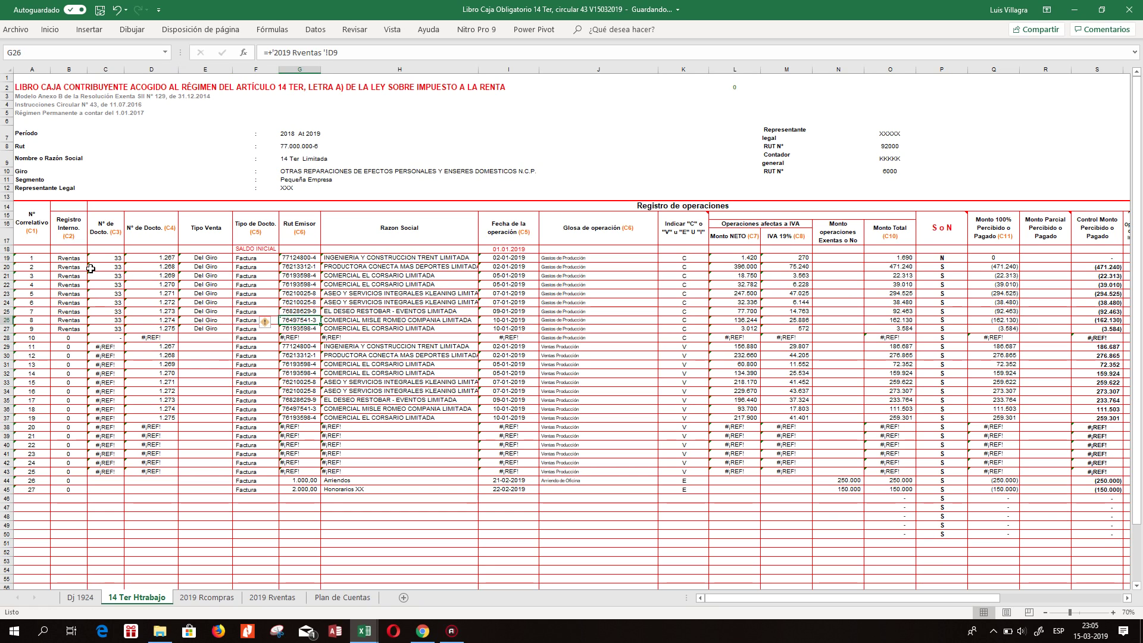
{"action": "key", "text": "Right"}
{"action": "key", "text": "Right"}
{"action": "key", "text": "Up"}
{"action": "key", "text": "Up"}
{"action": "key", "text": "Up"}
{"action": "key", "text": "Up"}
{"action": "key", "text": "Up"}
{"action": "key", "text": "Up"}
{"action": "key", "text": "Up"}
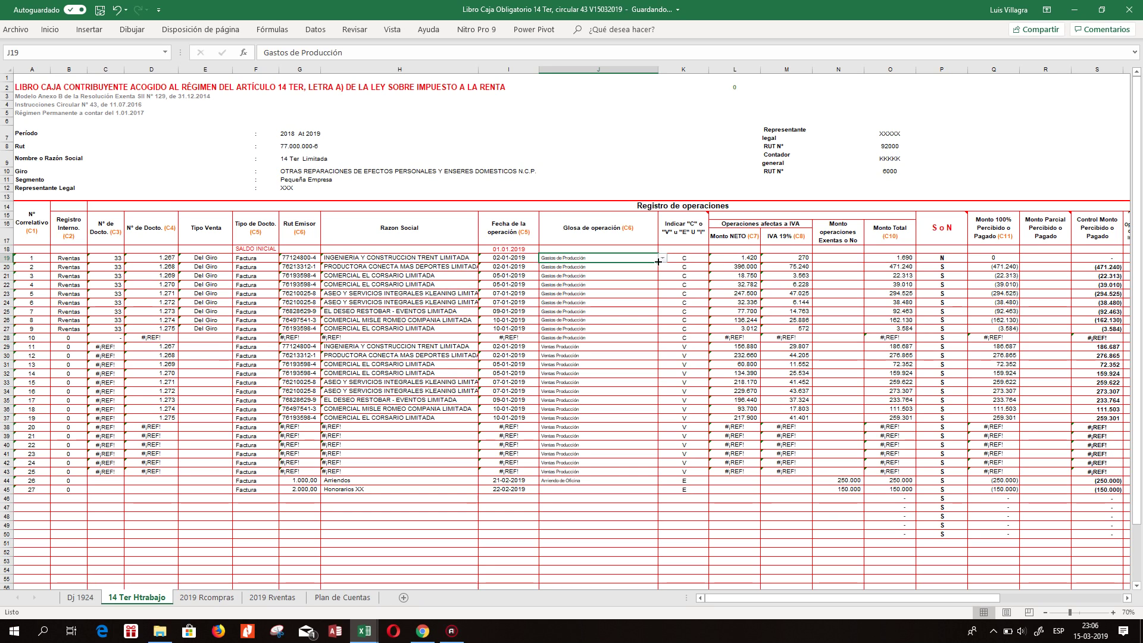
{"action": "left_click", "coordinate": [452, 107]}
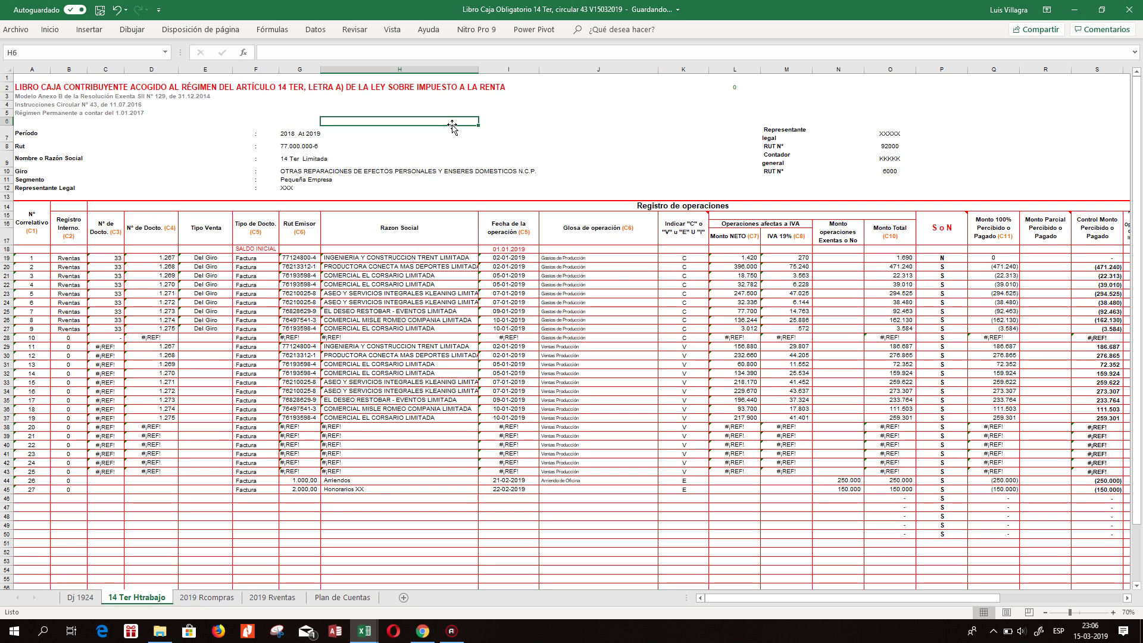
{"action": "left_click", "coordinate": [579, 256]}
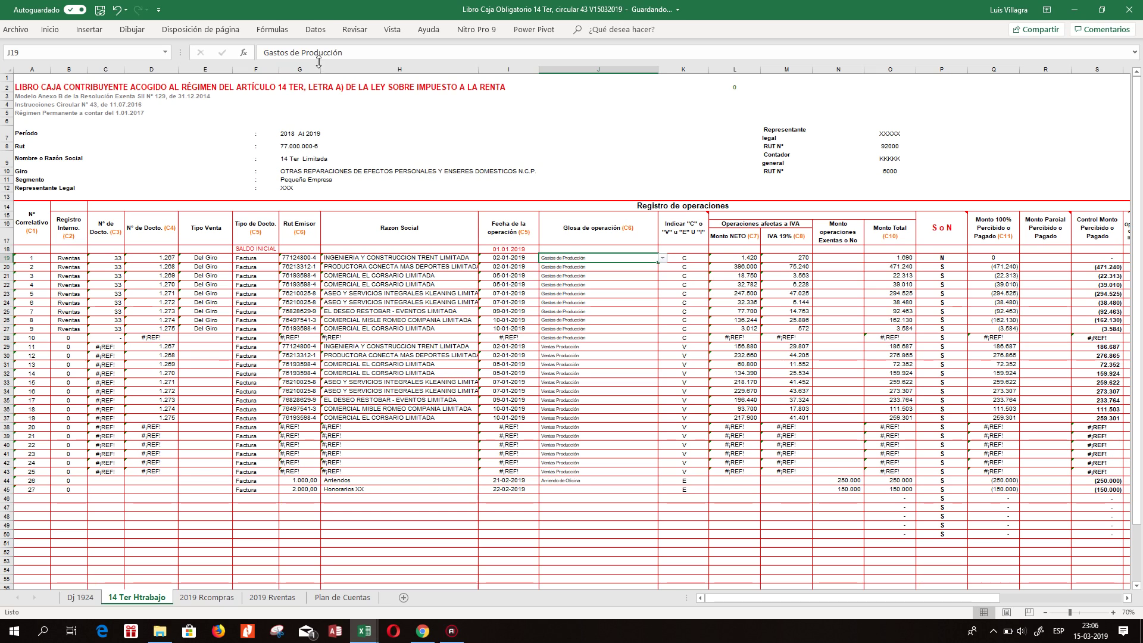
{"action": "left_click", "coordinate": [316, 29]}
Set J19's validation list source to 'Plan de Cuentas'!$C$9:$C$181.
{"action": "left_click", "coordinate": [616, 78]}
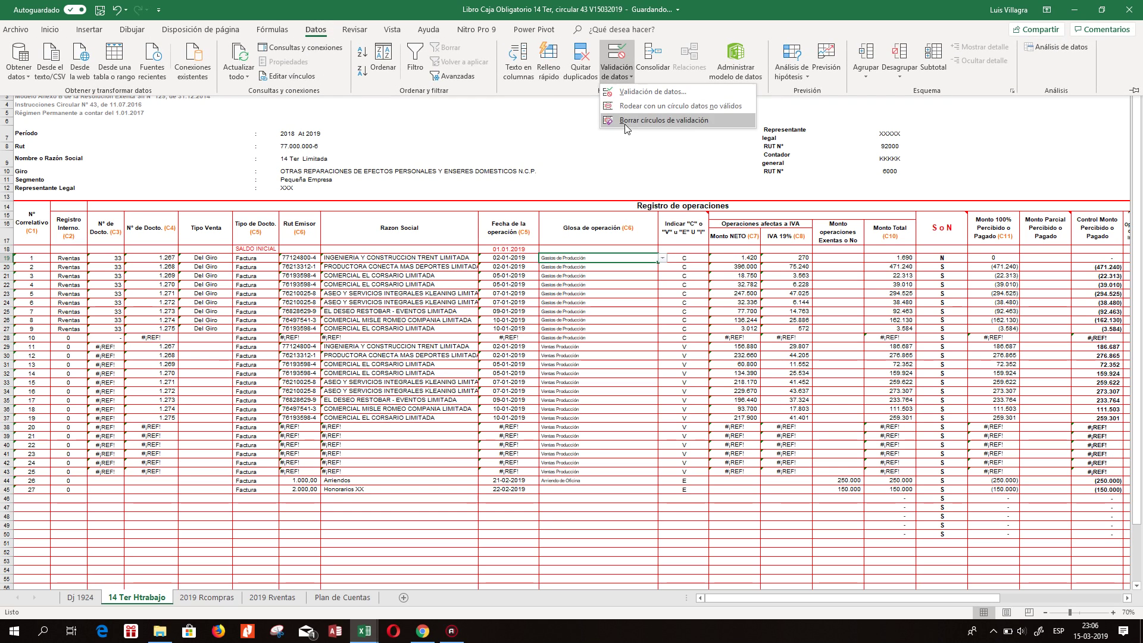
{"action": "left_click", "coordinate": [638, 94]}
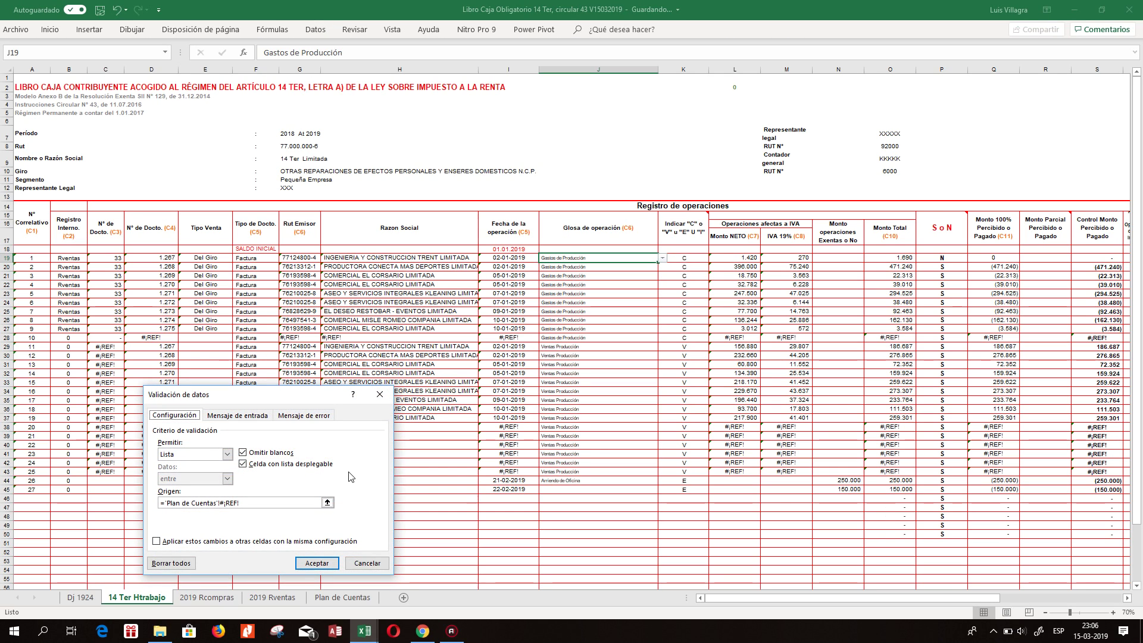
{"action": "left_click", "coordinate": [327, 503]}
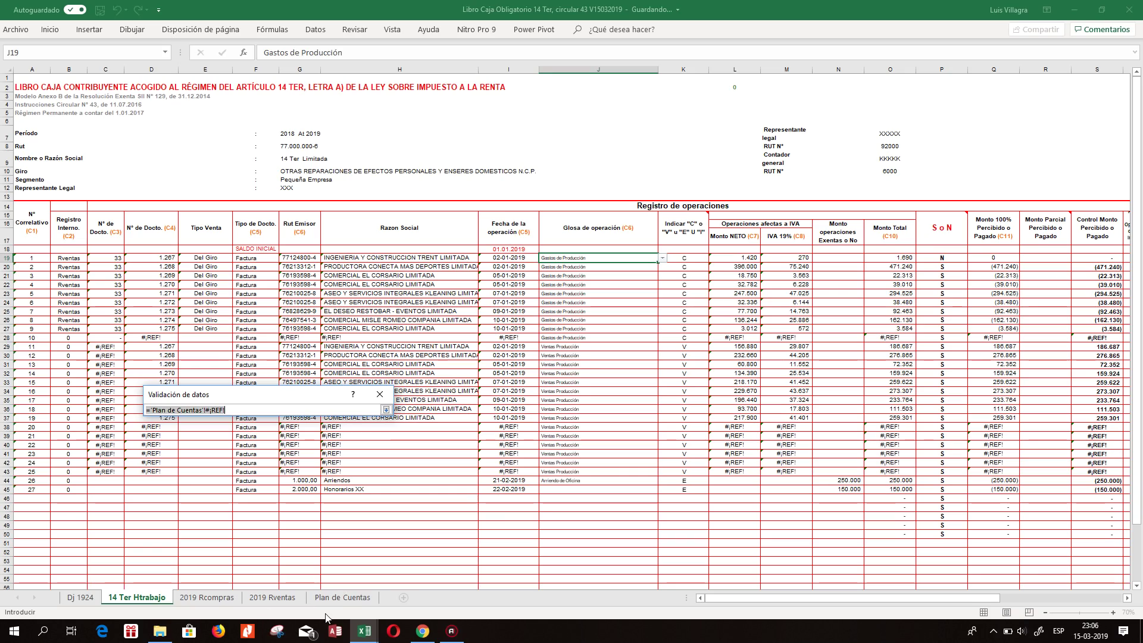
{"action": "left_click", "coordinate": [342, 598]}
{"action": "left_click_drag", "start_coordinate": [122, 552], "coordinate": [155, 100]}
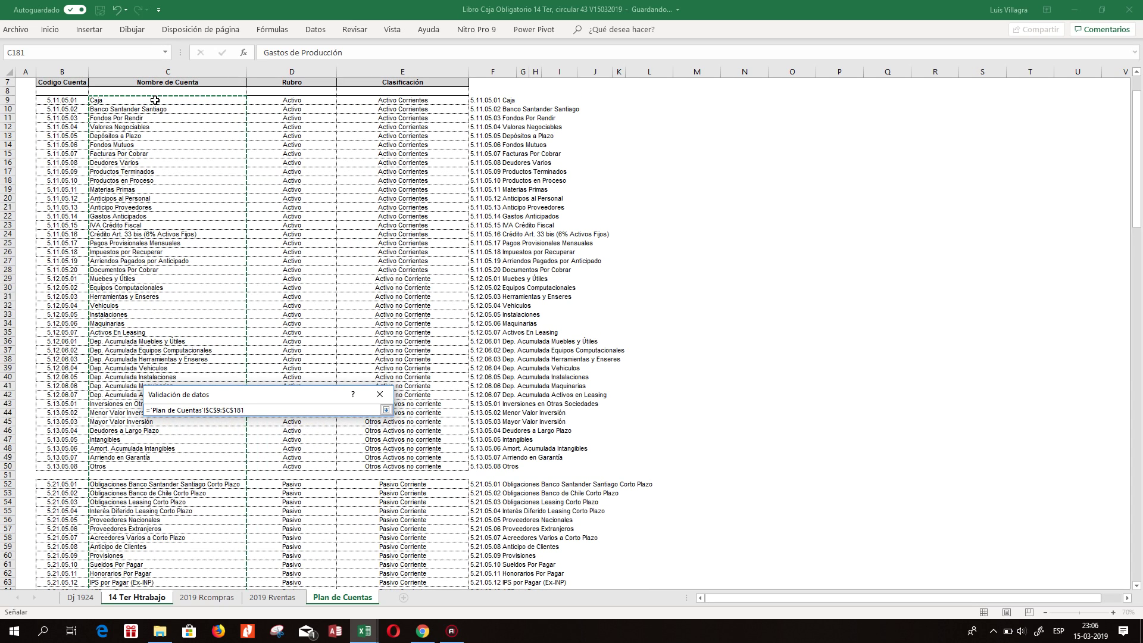
{"action": "key", "text": "Return"}
{"action": "key", "text": "Return"}
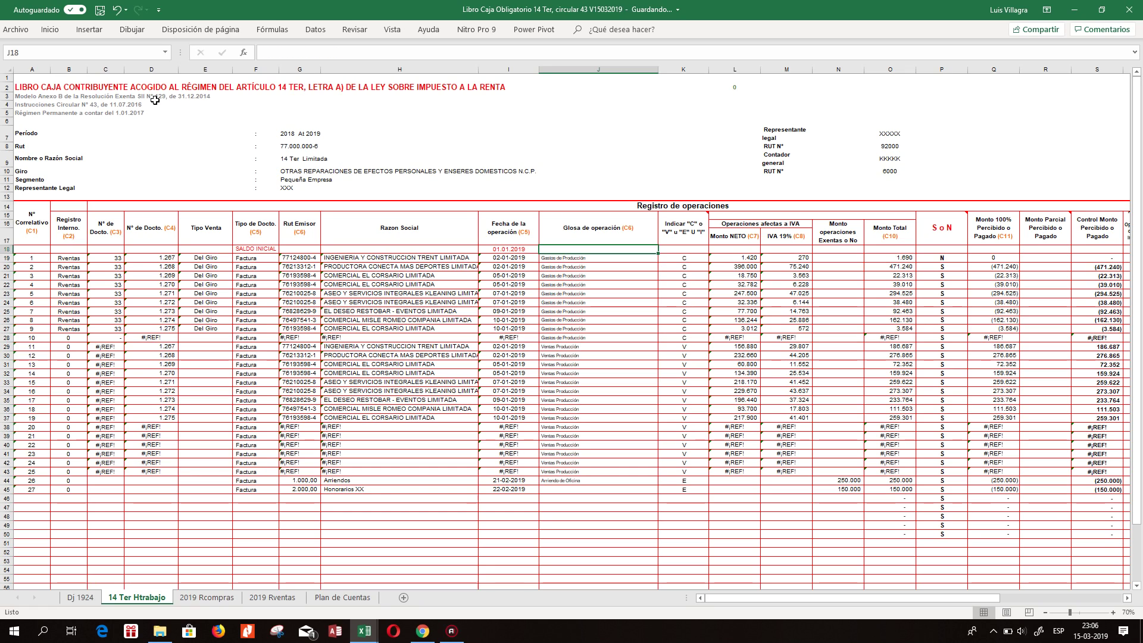
Choose Ventas Producción in J19 and paste it into J20:J27.
{"action": "left_click", "coordinate": [662, 258]}
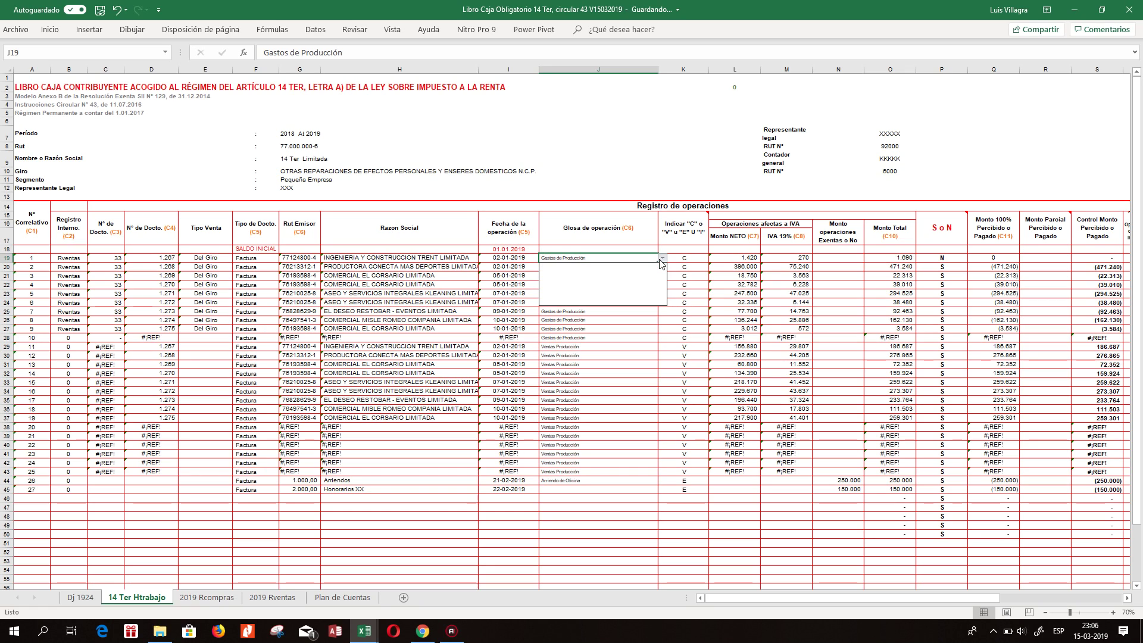
{"action": "left_click", "coordinate": [662, 302]}
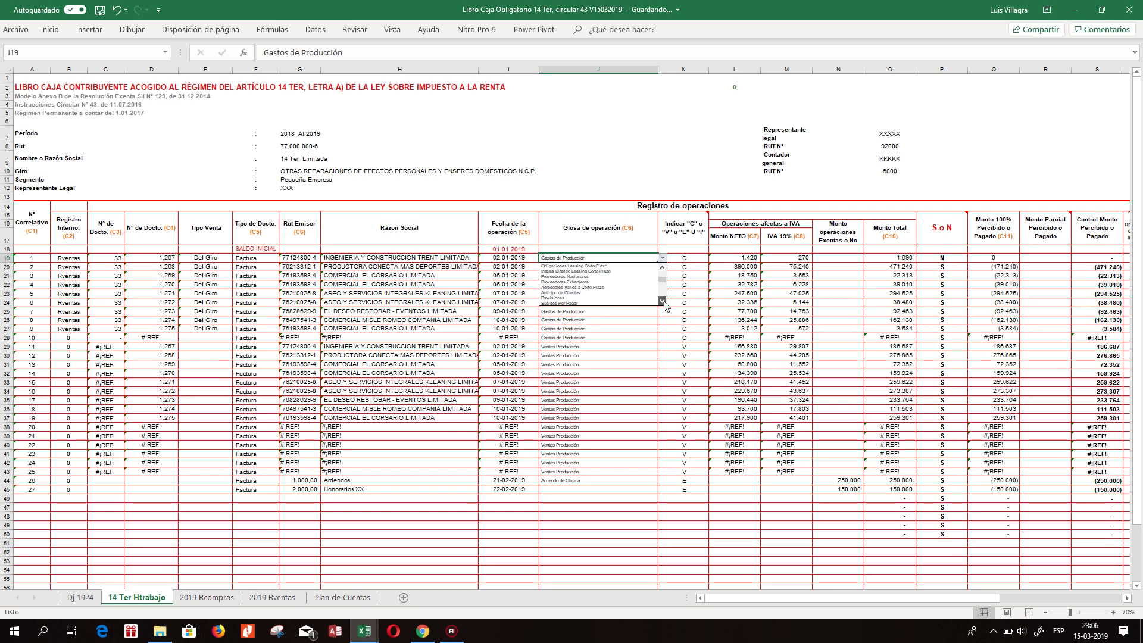
{"action": "left_click", "coordinate": [662, 301]}
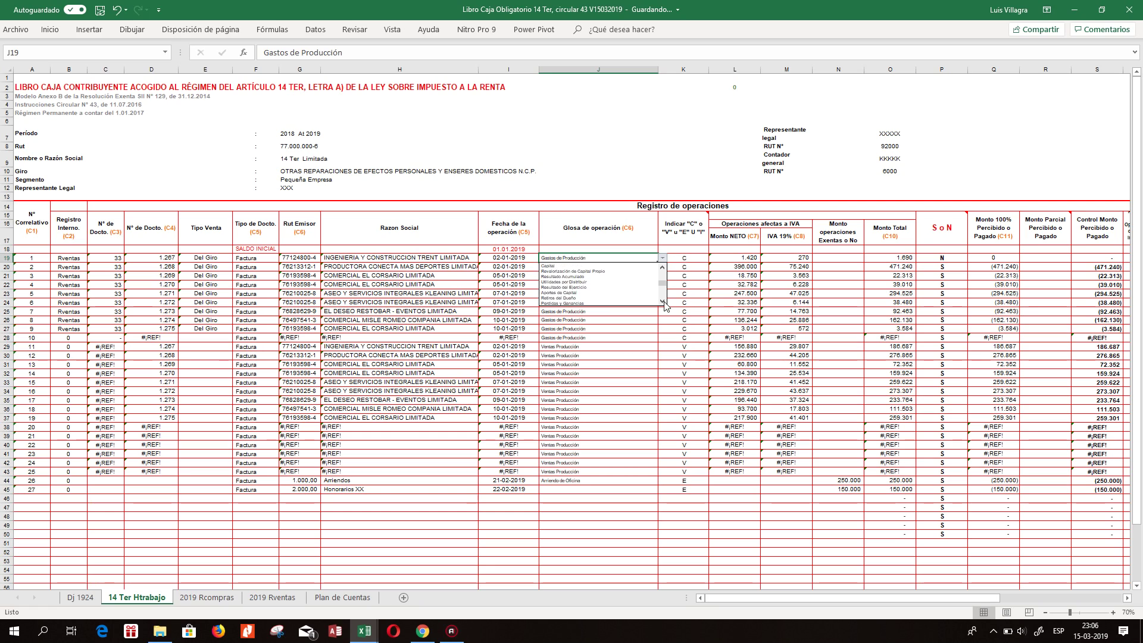
{"action": "left_click", "coordinate": [663, 301]}
{"action": "left_click", "coordinate": [663, 302]}
{"action": "left_click", "coordinate": [663, 301]}
{"action": "left_click", "coordinate": [662, 302]}
{"action": "left_click", "coordinate": [662, 301]}
{"action": "left_click", "coordinate": [662, 302]}
{"action": "left_click", "coordinate": [663, 301]}
{"action": "left_click", "coordinate": [663, 301]}
{"action": "left_click", "coordinate": [565, 287]}
{"action": "key", "text": "ctrl+c"}
{"action": "key", "text": "shift+Down"}
{"action": "key", "text": "shift+Down"}
{"action": "key", "text": "shift+Down"}
{"action": "key", "text": "shift+Down"}
{"action": "key", "text": "shift+Down"}
{"action": "key", "text": "shift+Down"}
{"action": "key", "text": "shift+Down"}
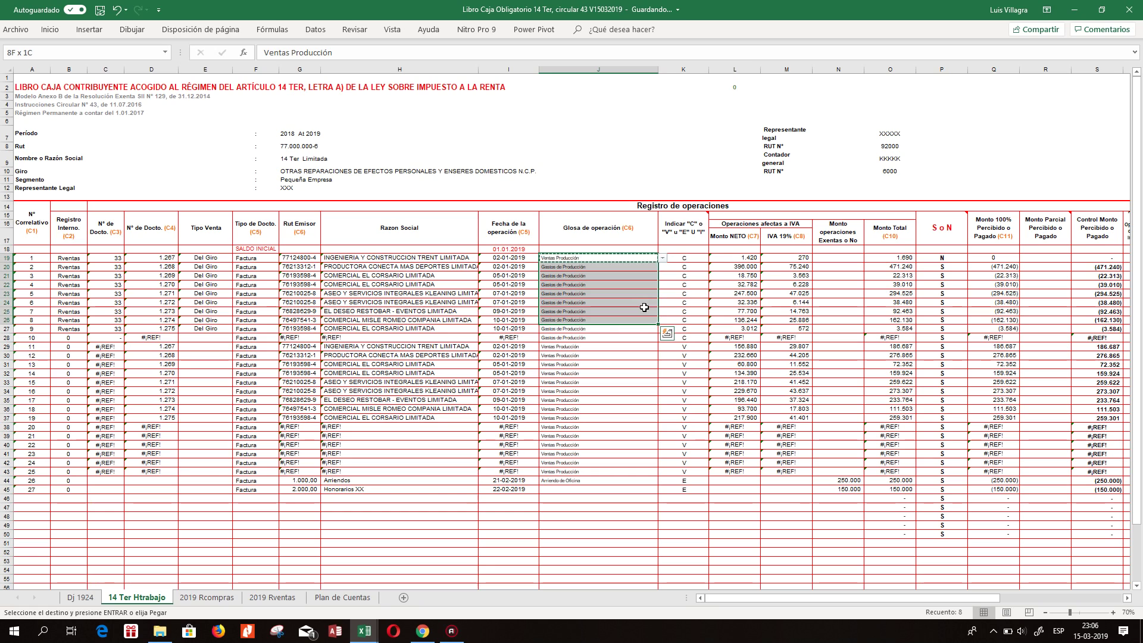
{"action": "key", "text": "shift+Down"}
{"action": "key", "text": "Return"}
Set the Indicar value in K19 to V and copy it through K27.
{"action": "key", "text": "Right"}
{"action": "key", "text": "Up"}
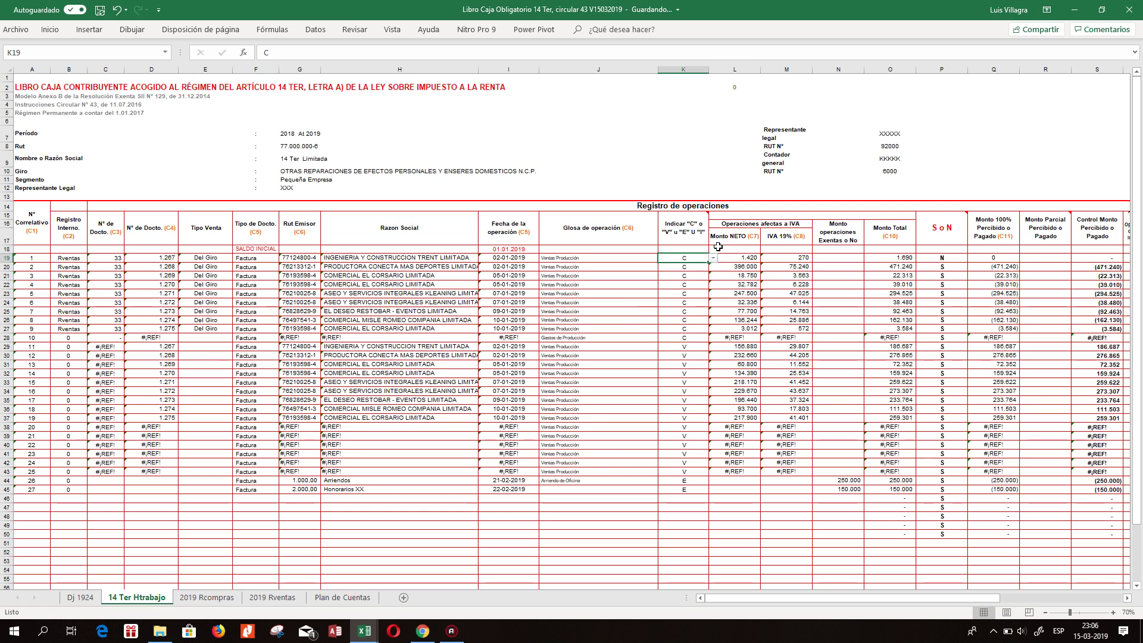
{"action": "left_click", "coordinate": [712, 258]}
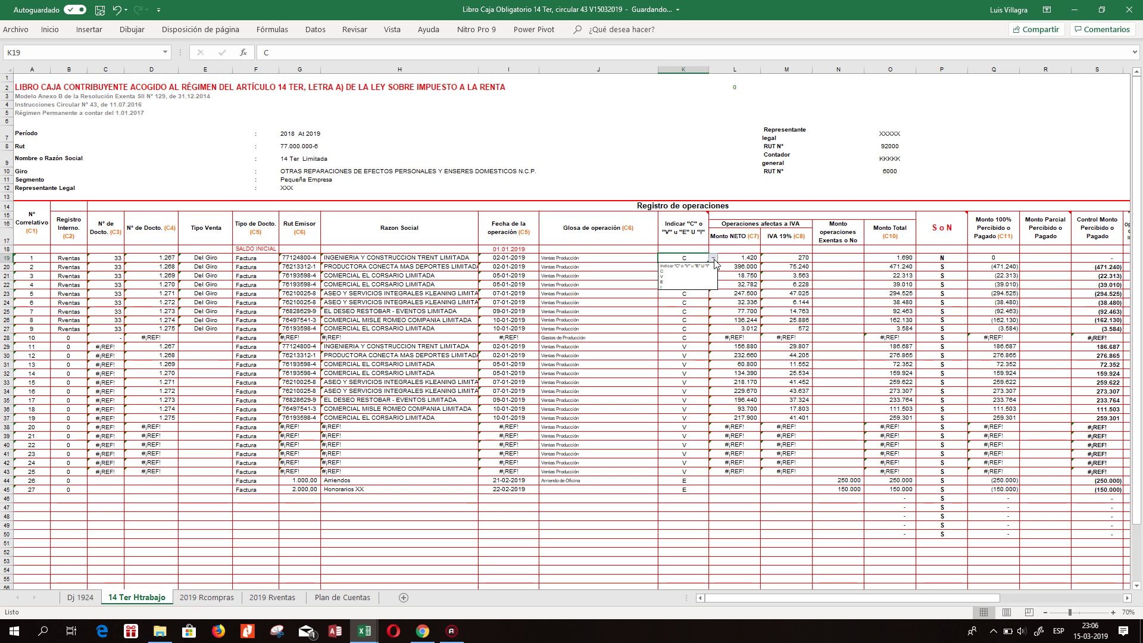
{"action": "left_click", "coordinate": [668, 276]}
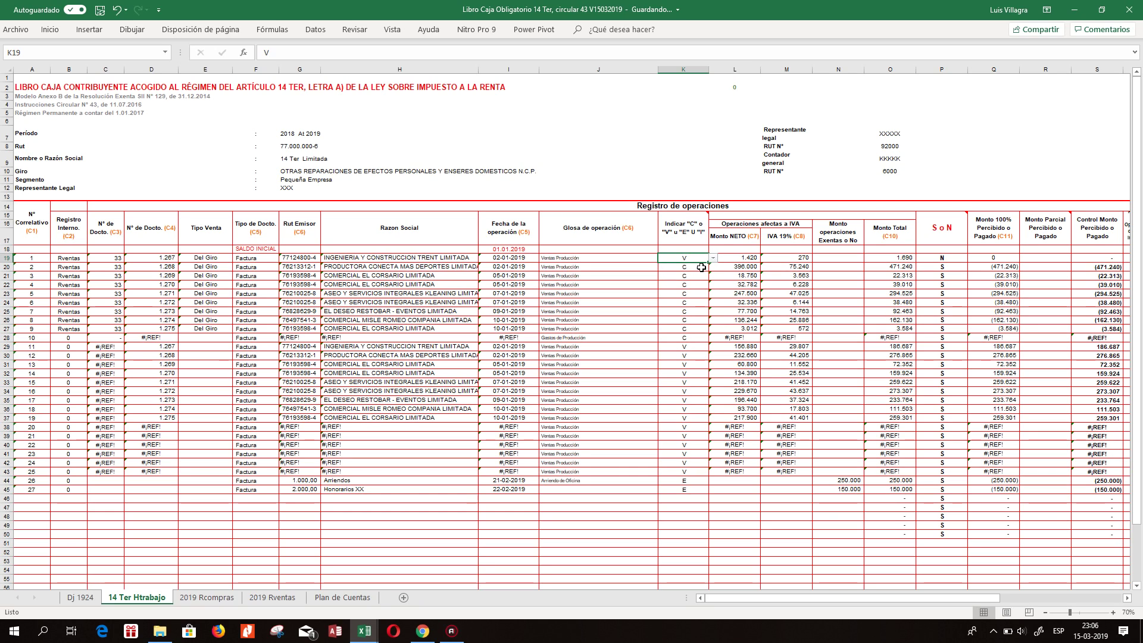
{"action": "key", "text": "ctrl+c"}
{"action": "key", "text": "shift+Down"}
{"action": "key", "text": "shift+Down"}
{"action": "key", "text": "shift+Down"}
{"action": "key", "text": "shift+Down"}
{"action": "key", "text": "shift+Down"}
{"action": "key", "text": "shift+Down"}
{"action": "key", "text": "shift+Down"}
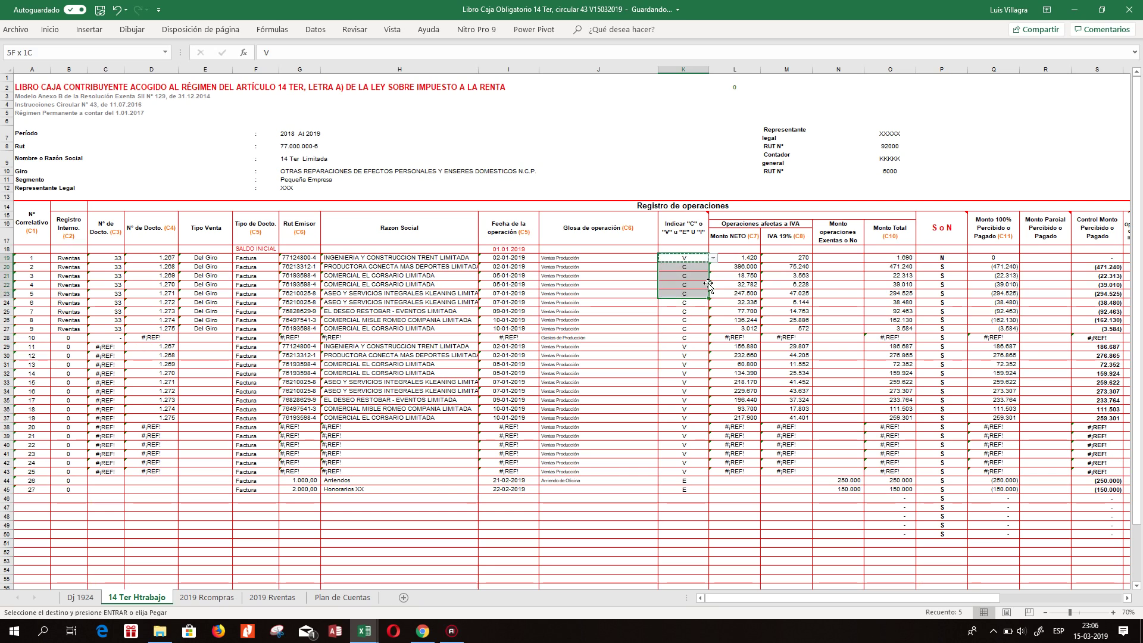
{"action": "key", "text": "shift+Down"}
{"action": "key", "text": "ctrl+v"}
{"action": "key", "text": "Escape"}
Enter =+'2019 Rventas '!L2 in L19 and fill it down to L27.
{"action": "key", "text": "Right"}
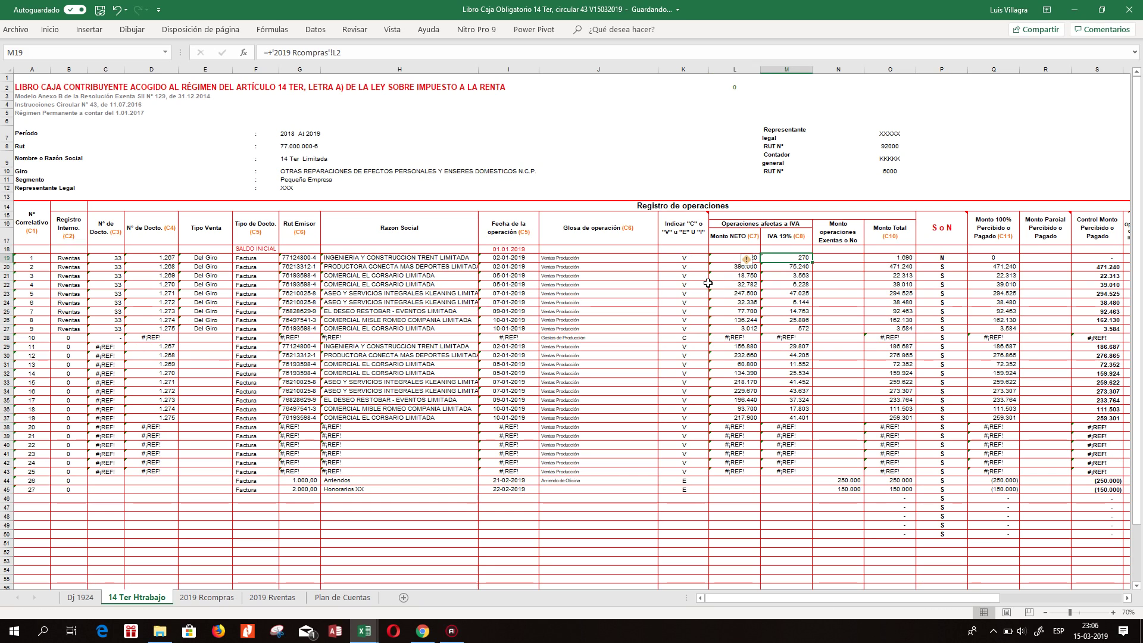
{"action": "type", "text": "+"}
{"action": "left_click", "coordinate": [298, 596]}
{"action": "left_click", "coordinate": [767, 97]}
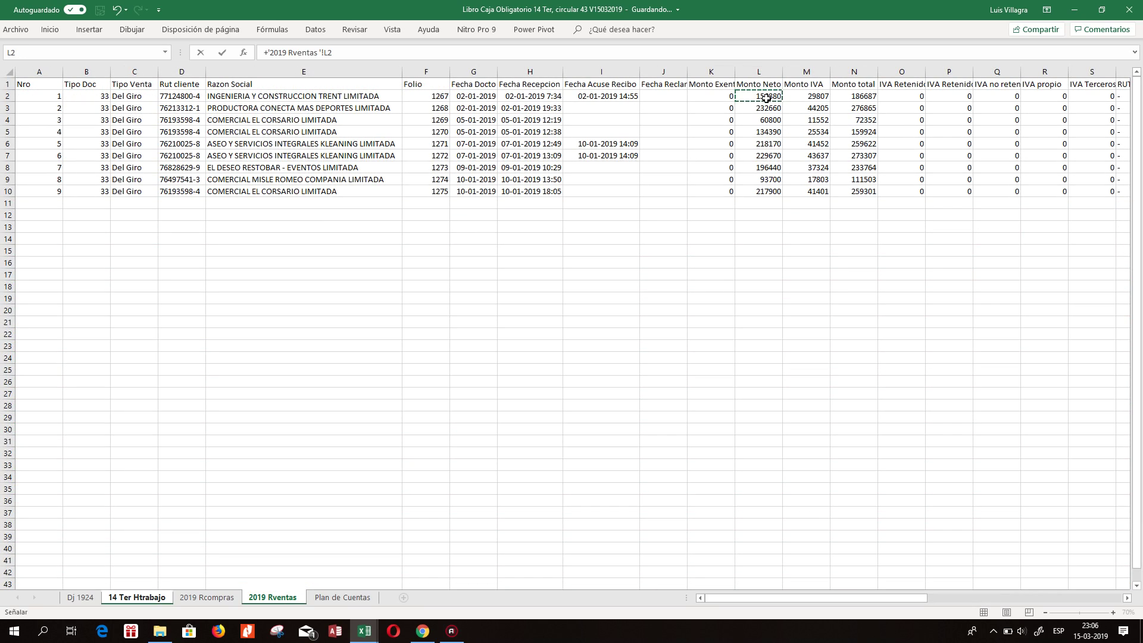
{"action": "key", "text": "Return"}
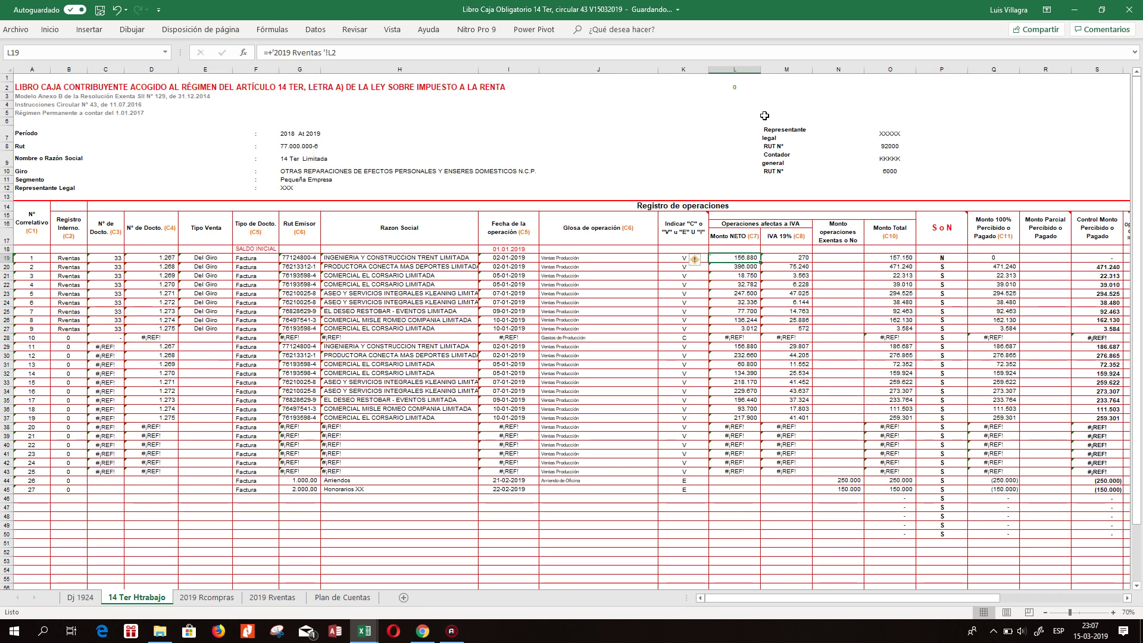
{"action": "key", "text": "ctrl+c"}
{"action": "key", "text": "shift+Down"}
{"action": "key", "text": "shift+Down"}
{"action": "key", "text": "shift+Down"}
{"action": "key", "text": "shift+Down"}
{"action": "key", "text": "shift+Down"}
{"action": "key", "text": "shift+Down"}
{"action": "key", "text": "shift+Down"}
{"action": "key", "text": "shift+Down"}
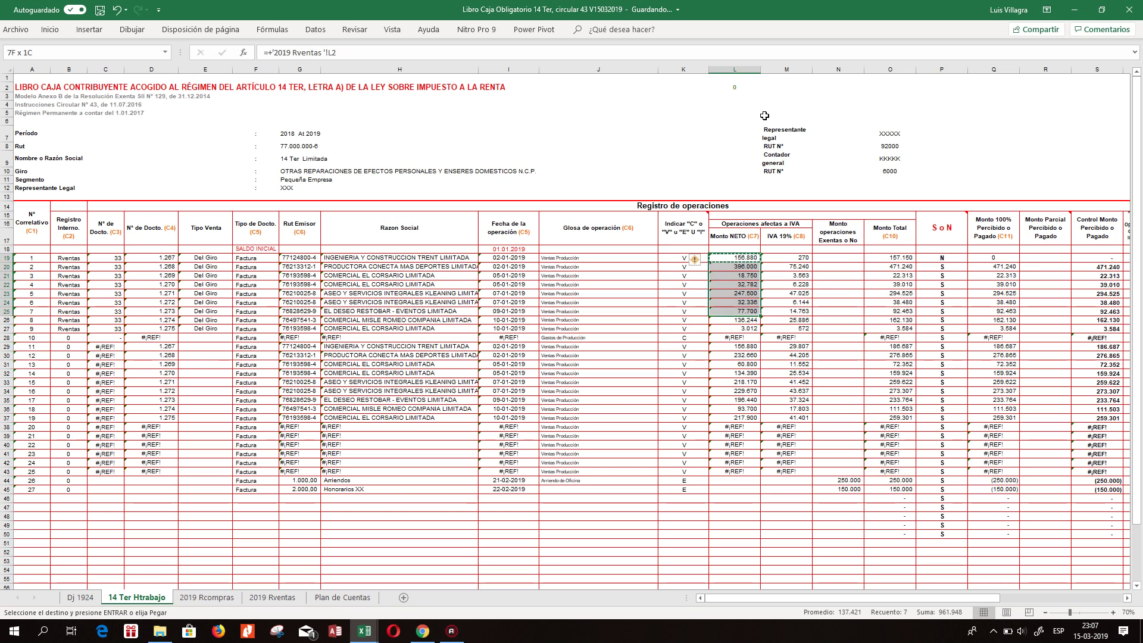
{"action": "key", "text": "ctrl+v"}
{"action": "key", "text": "Escape"}
Enter =+'2019 Rventas '!M2 in M19 and fill it down to M27.
{"action": "key", "text": "Right"}
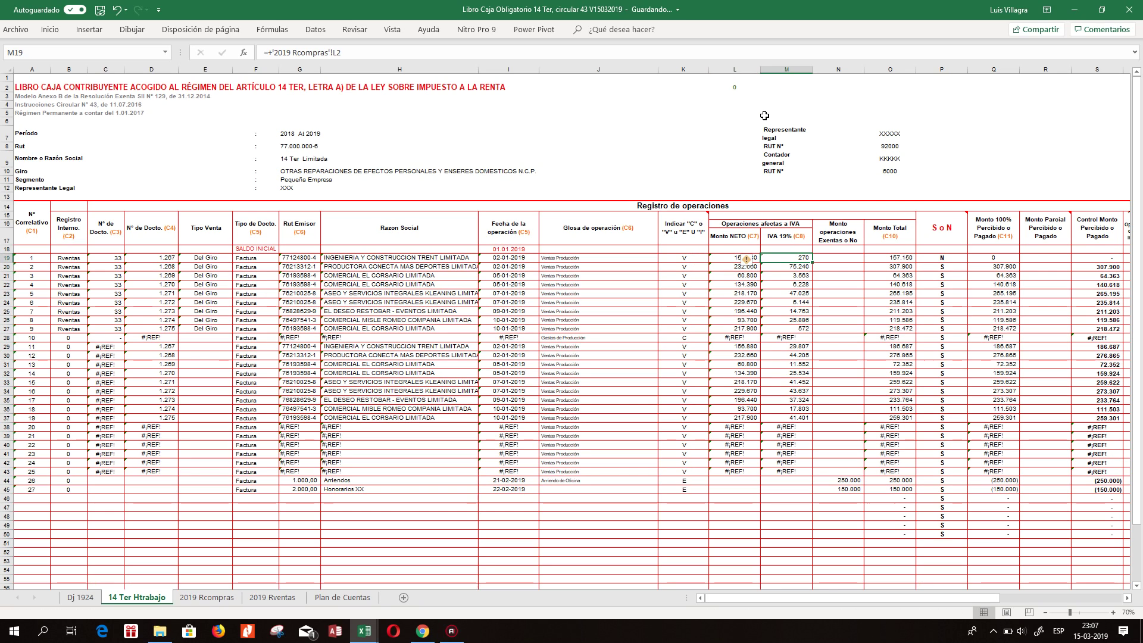
{"action": "type", "text": "+"}
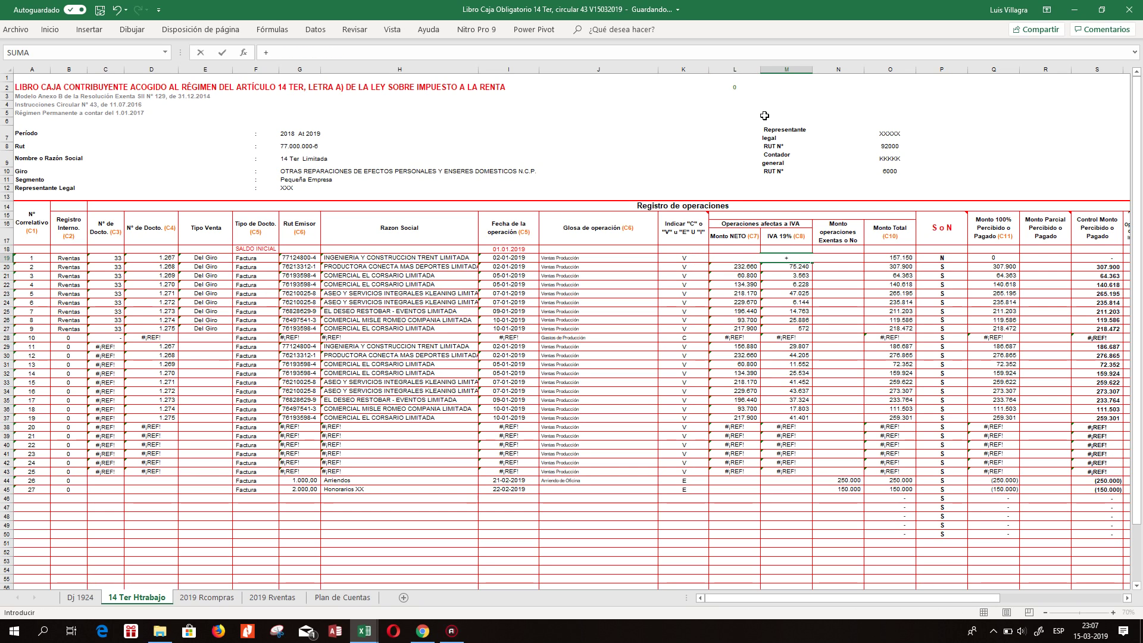
{"action": "left_click", "coordinate": [272, 597]}
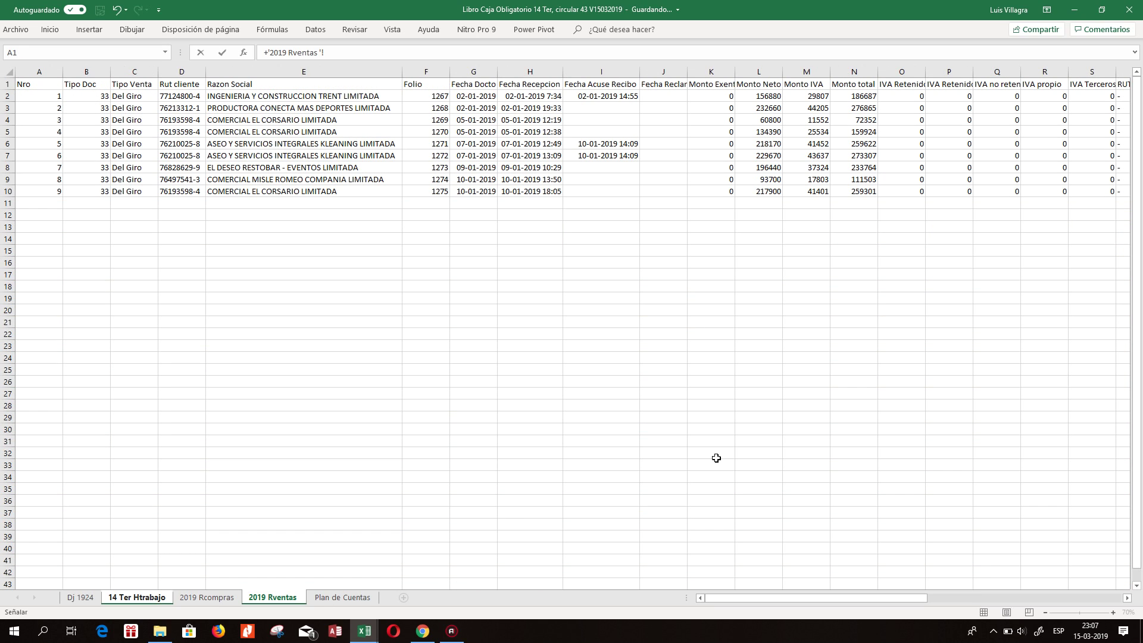
{"action": "left_click", "coordinate": [805, 96]}
{"action": "key", "text": "Return"}
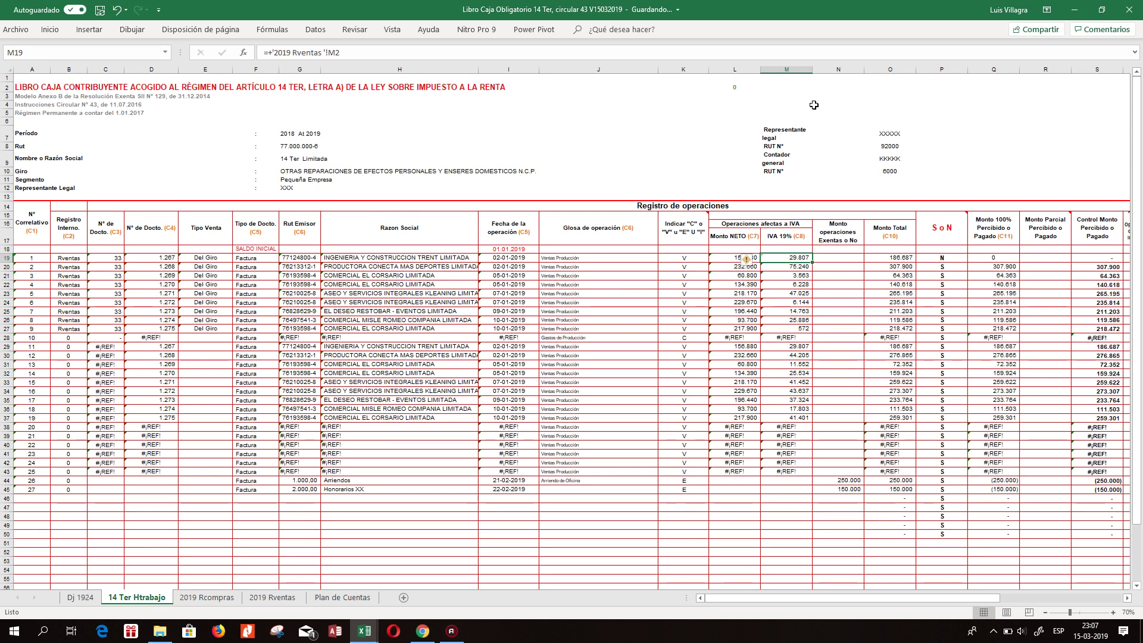
{"action": "key", "text": "ctrl+c"}
{"action": "key", "text": "shift+Down"}
{"action": "key", "text": "shift+Down"}
{"action": "key", "text": "shift+Down"}
{"action": "key", "text": "shift+Down"}
{"action": "key", "text": "shift+Down"}
{"action": "key", "text": "shift+Down"}
{"action": "key", "text": "shift+Down"}
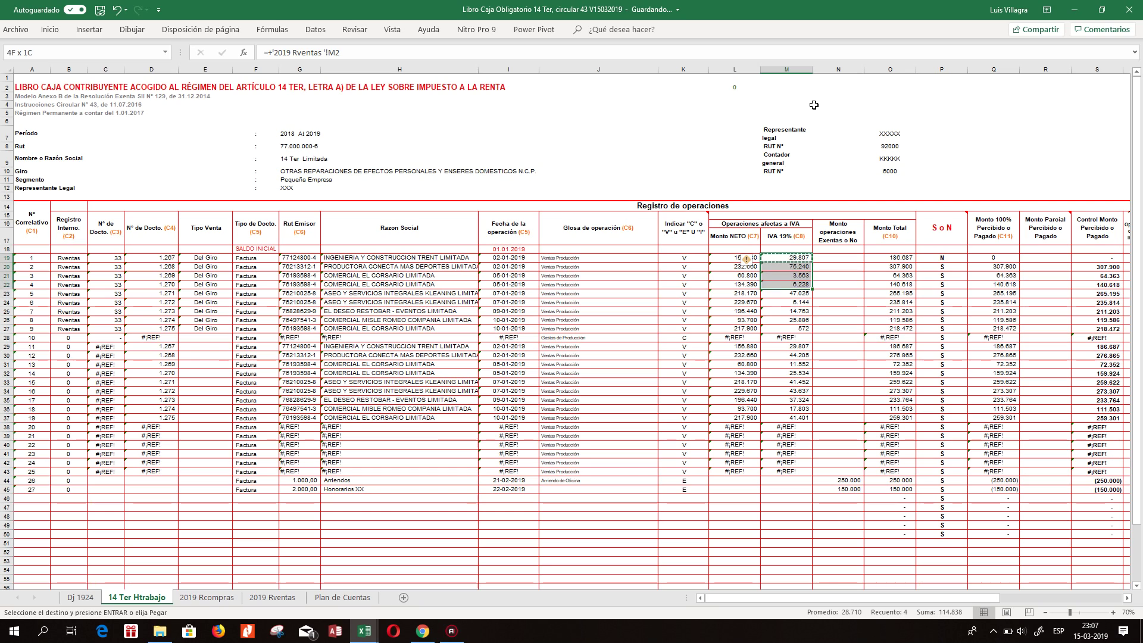
{"action": "key", "text": "Escape"}
{"action": "key", "text": "Right"}
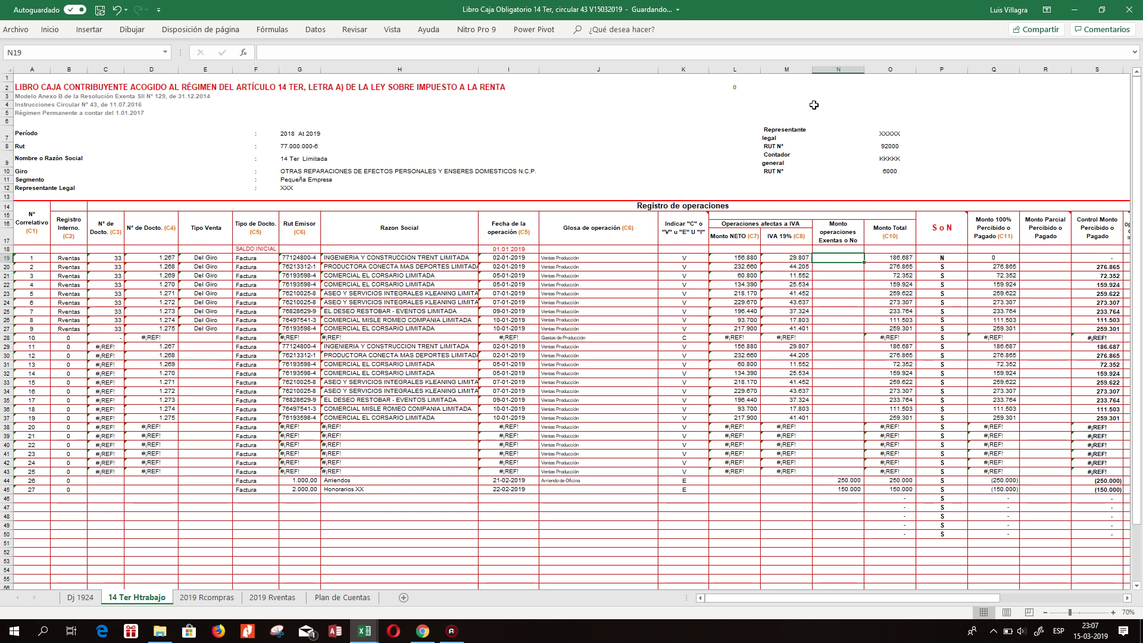
{"action": "key", "text": "Right"}
{"action": "key", "text": "Right"}
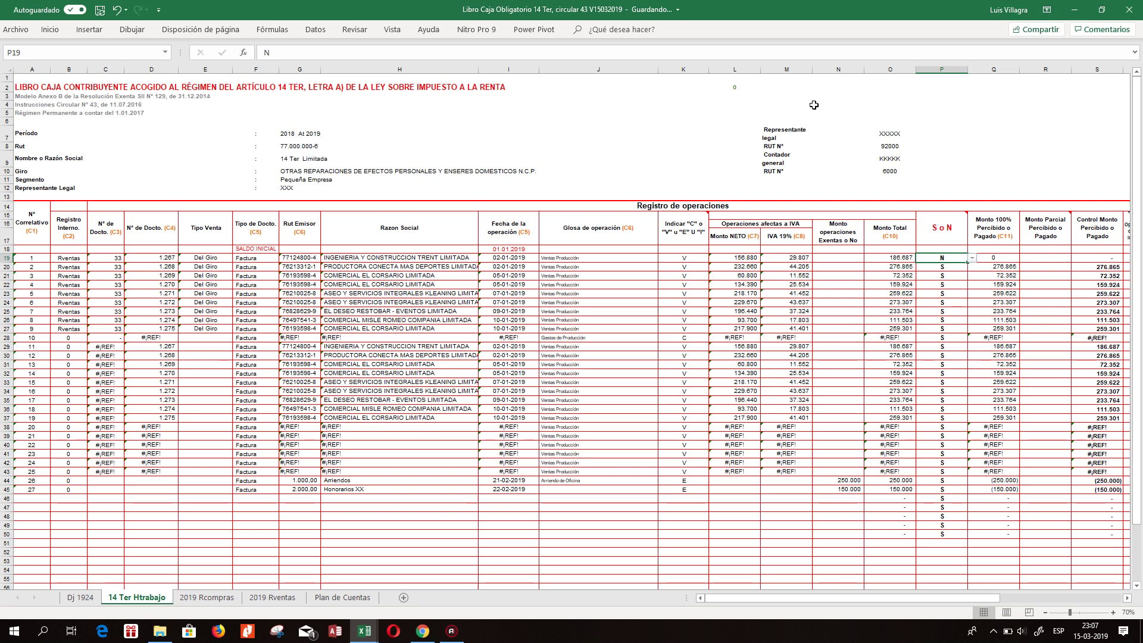
Set register row 1's S o N cell P19 to S and check the Q20 and S19 control formulas.
{"action": "left_click", "coordinate": [972, 257]}
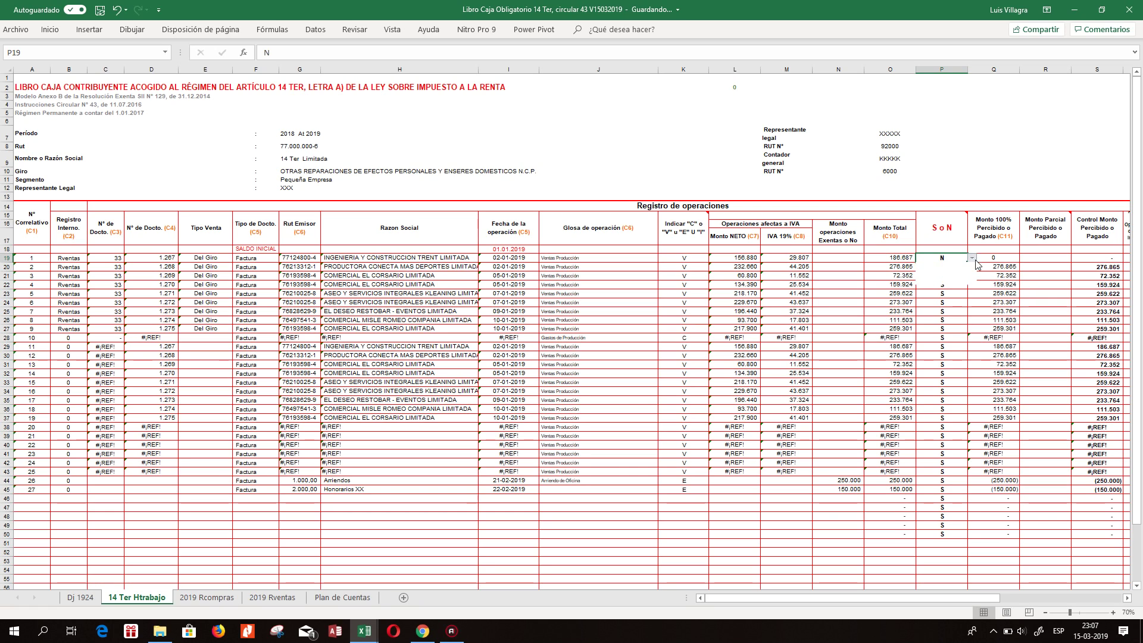
{"action": "left_click", "coordinate": [952, 278]}
{"action": "left_click", "coordinate": [1009, 266]}
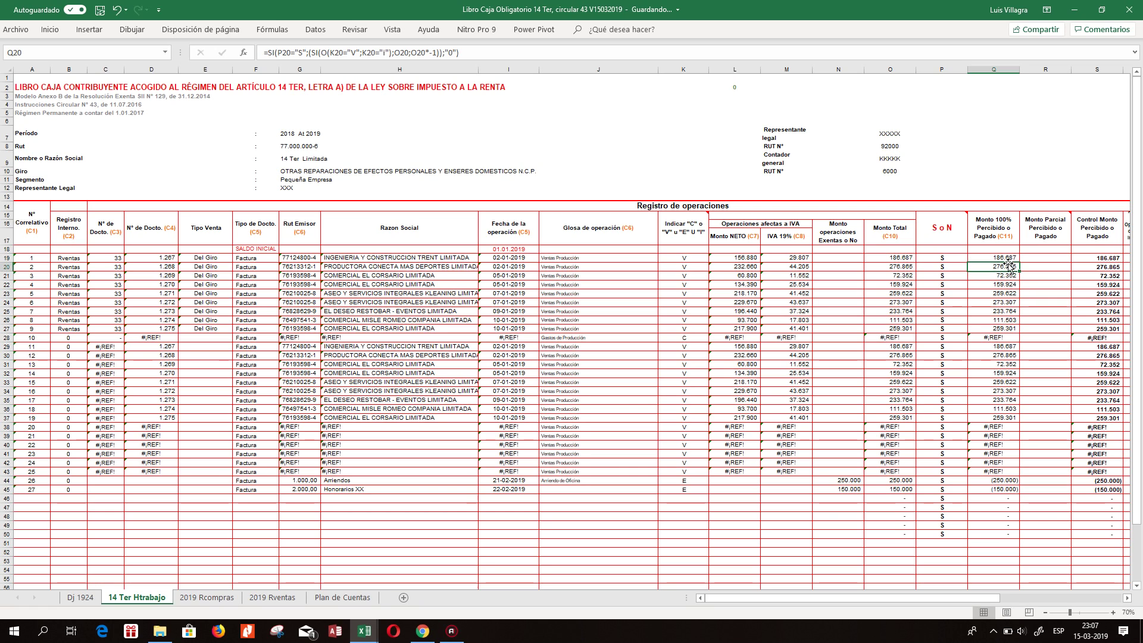
{"action": "key", "text": "Right"}
{"action": "key", "text": "Right"}
{"action": "scroll", "coordinate": [1046, 281], "scroll_direction": "right", "scroll_amount": 3}
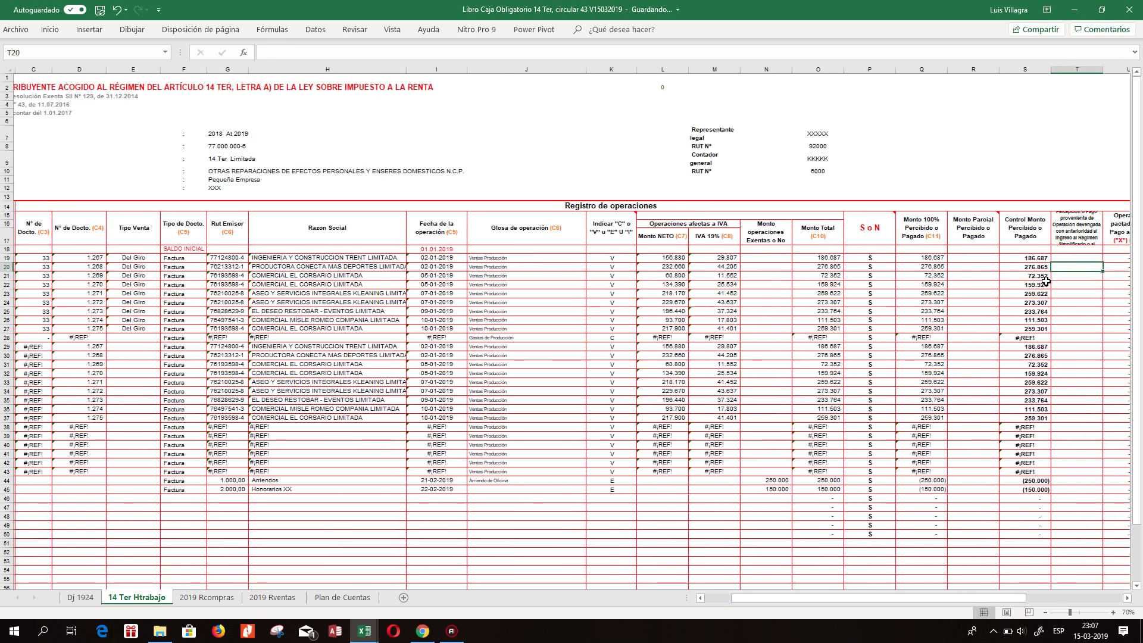
{"action": "key", "text": "Up"}
{"action": "key", "text": "Right"}
{"action": "key", "text": "Right"}
{"action": "key", "text": "Right"}
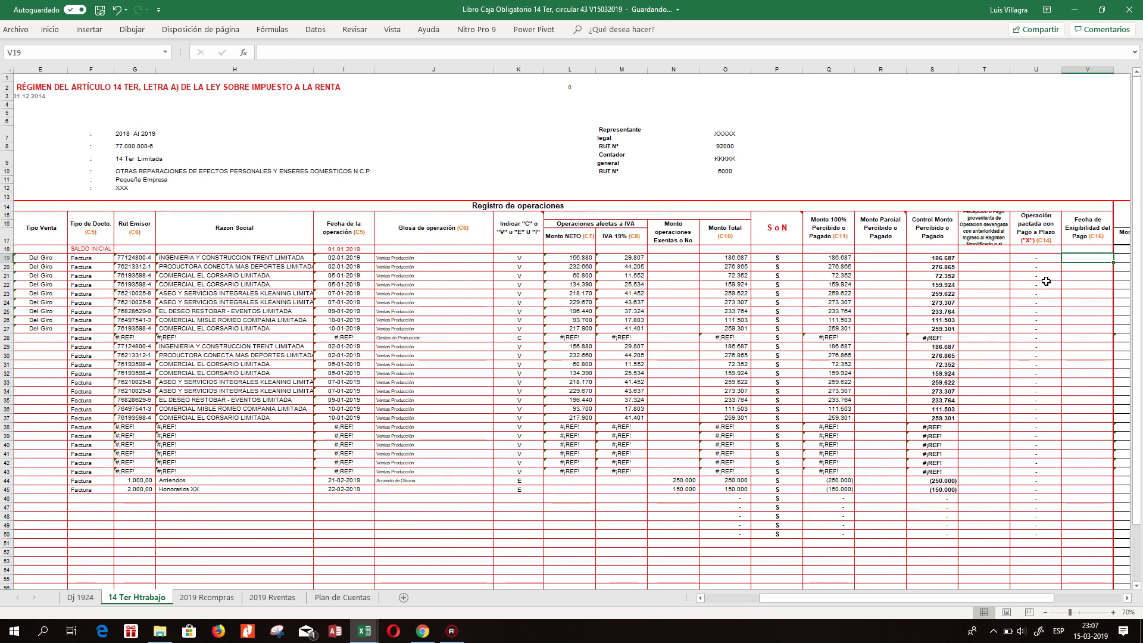
Make header row 17 taller, then review row 19's balance and Monto Ingreso cells down to row 27.
{"action": "left_click_drag", "start_coordinate": [11, 245], "coordinate": [10, 251]}
{"action": "left_click", "coordinate": [988, 266]}
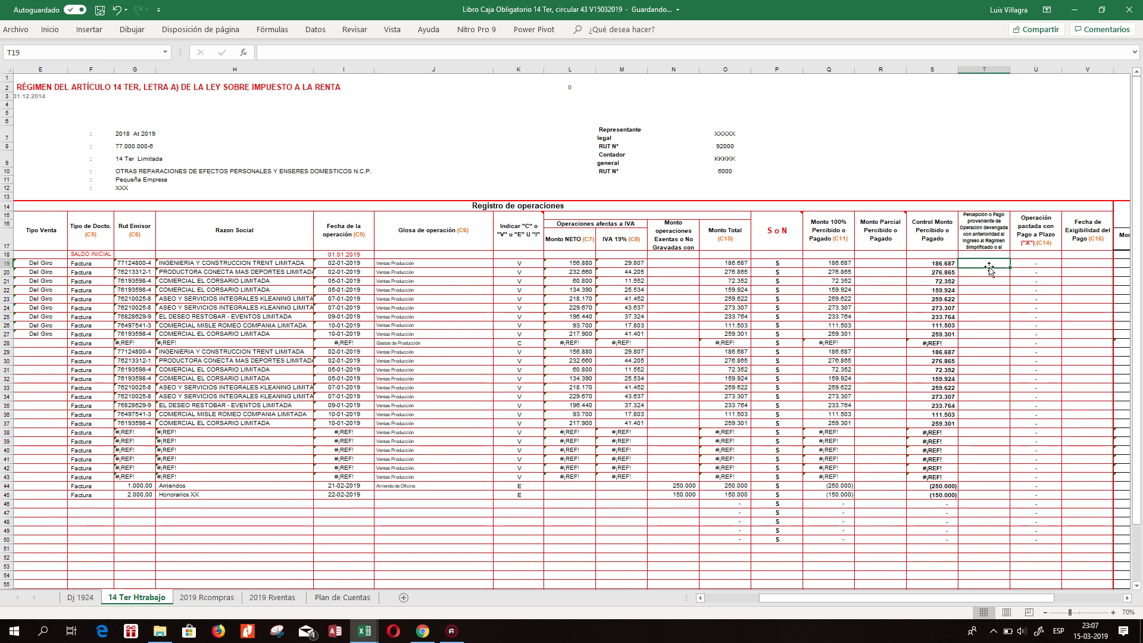
{"action": "key", "text": "Right"}
{"action": "key", "text": "Right"}
{"action": "key", "text": "Right"}
{"action": "key", "text": "Right"}
{"action": "key", "text": "Right"}
{"action": "key", "text": "Right"}
{"action": "key", "text": "Right"}
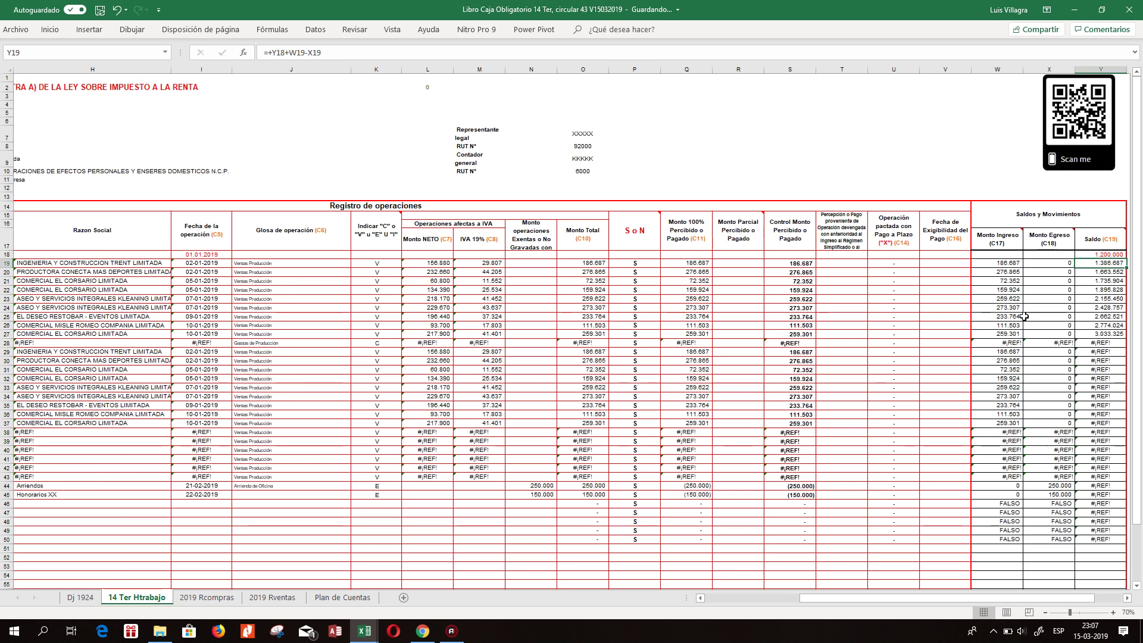
{"action": "key", "text": "Left"}
{"action": "key", "text": "Left"}
{"action": "key", "text": "Left"}
{"action": "key", "text": "Left"}
{"action": "key", "text": "Left"}
{"action": "key", "text": "Left"}
{"action": "key", "text": "Left"}
{"action": "key", "text": "Right"}
{"action": "key", "text": "Right"}
{"action": "key", "text": "Right"}
{"action": "key", "text": "Right"}
{"action": "key", "text": "Left"}
{"action": "key", "text": "Down"}
{"action": "key", "text": "Down"}
{"action": "key", "text": "Down"}
{"action": "key", "text": "Down"}
{"action": "key", "text": "Down"}
{"action": "key", "text": "Down"}
{"action": "key", "text": "Down"}
{"action": "key", "text": "Down"}
{"action": "key", "text": "Left"}
{"action": "key", "text": "Left"}
{"action": "key", "text": "Left"}
{"action": "key", "text": "Left"}
{"action": "key", "text": "Left"}
{"action": "key", "text": "Left"}
{"action": "key", "text": "Left"}
{"action": "key", "text": "Left"}
{"action": "key", "text": "Left"}
{"action": "key", "text": "Left"}
{"action": "key", "text": "Left"}
{"action": "key", "text": "Left"}
{"action": "key", "text": "Left"}
{"action": "key", "text": "Left"}
{"action": "key", "text": "Left"}
{"action": "key", "text": "Left"}
{"action": "key", "text": "Left"}
{"action": "key", "text": "Left"}
{"action": "key", "text": "Left"}
{"action": "key", "text": "Left"}
{"action": "key", "text": "Down"}
{"action": "key", "text": "Right"}
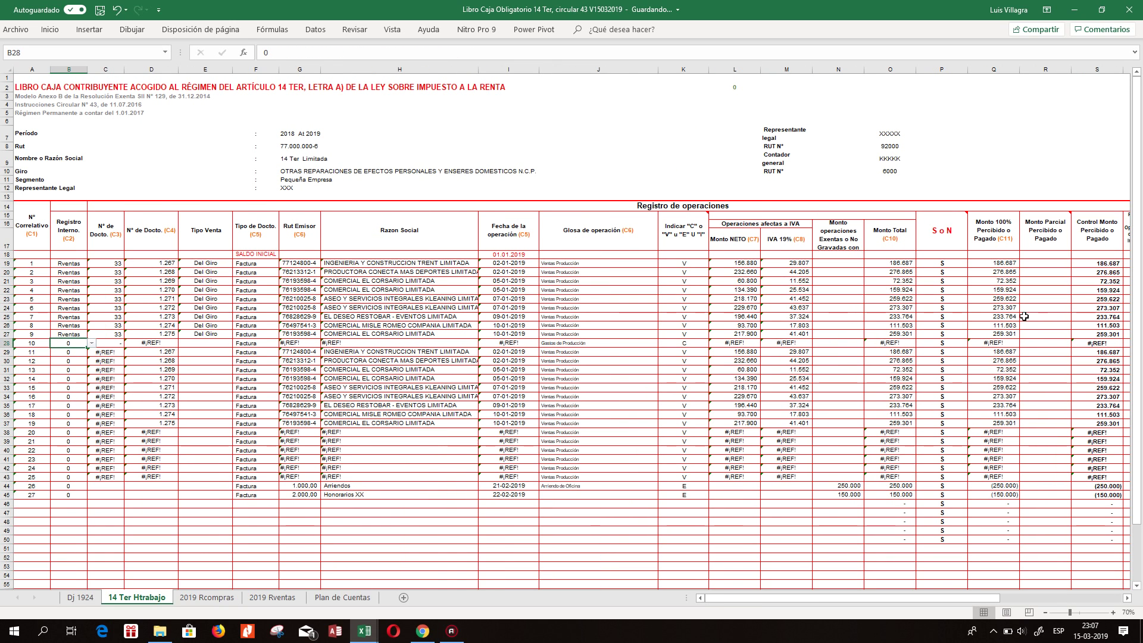
Link C28 and D28 to Tipo Doc B2 and Folio F2 on 2019 Rcompras.
{"action": "left_click", "coordinate": [107, 345]}
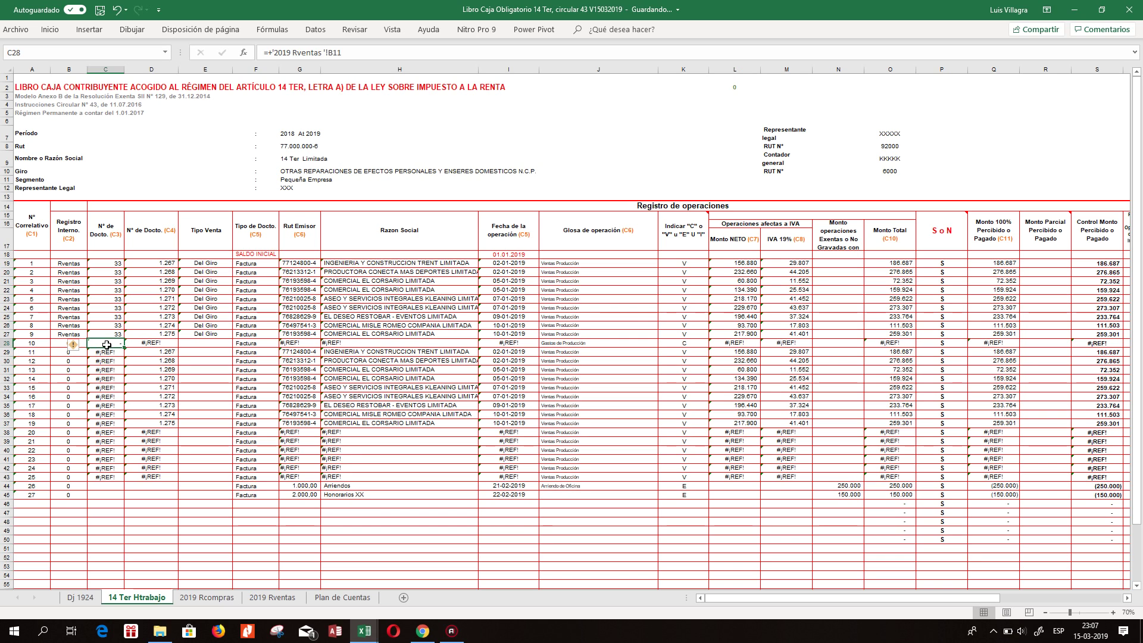
{"action": "type", "text": "+"}
{"action": "left_click", "coordinate": [202, 597]}
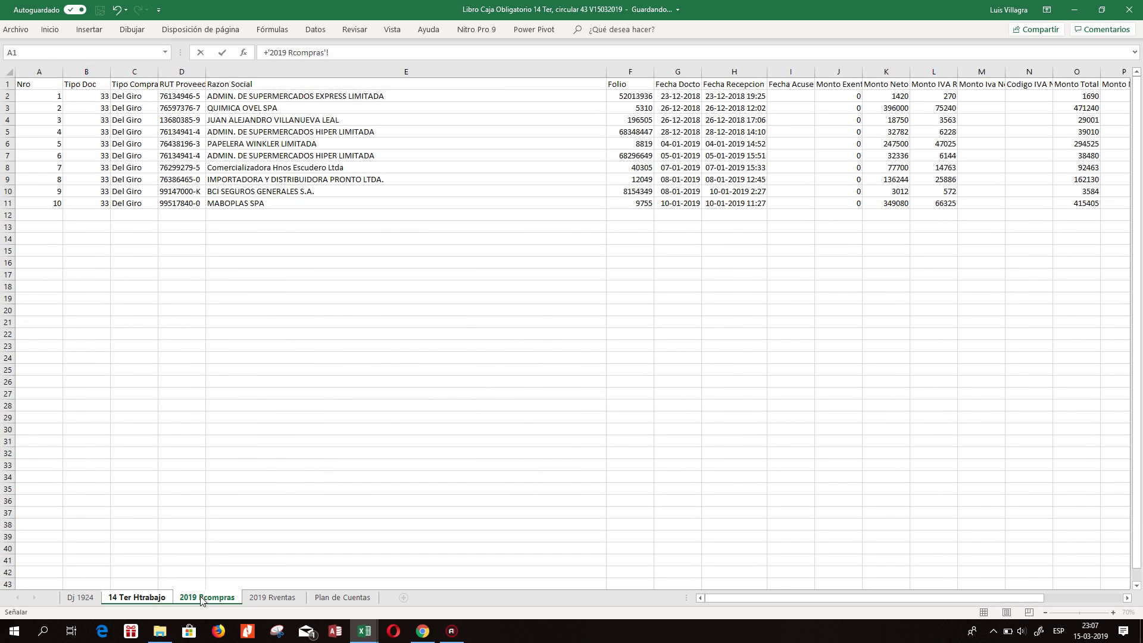
{"action": "left_click", "coordinate": [102, 98]}
{"action": "key", "text": "Return"}
{"action": "left_click", "coordinate": [159, 343]}
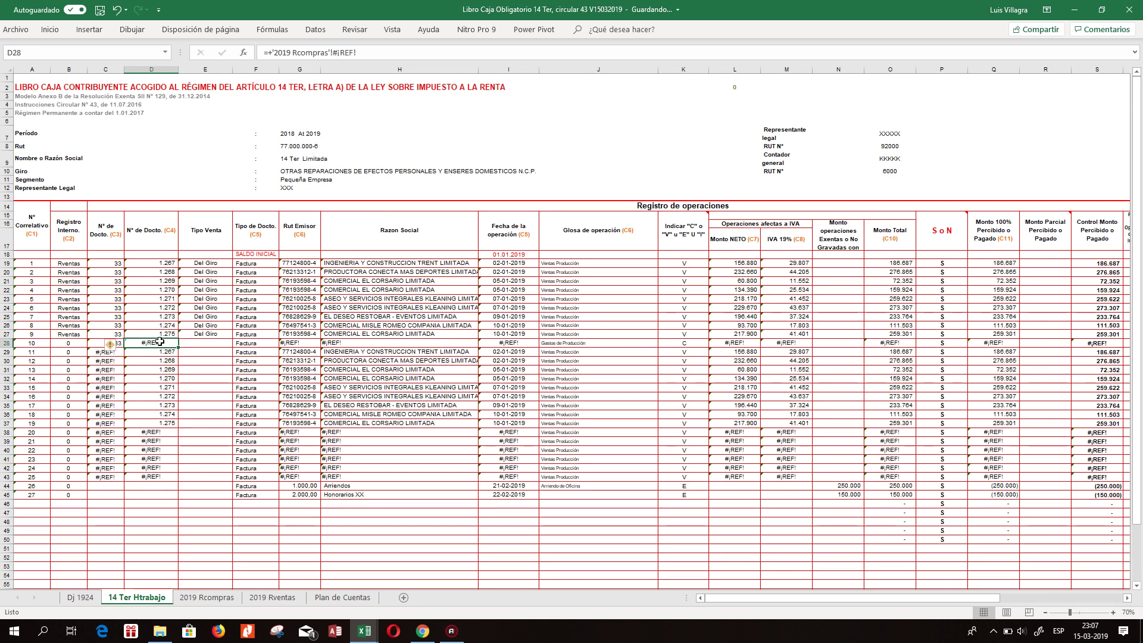
{"action": "type", "text": "+"}
{"action": "left_click", "coordinate": [207, 598]}
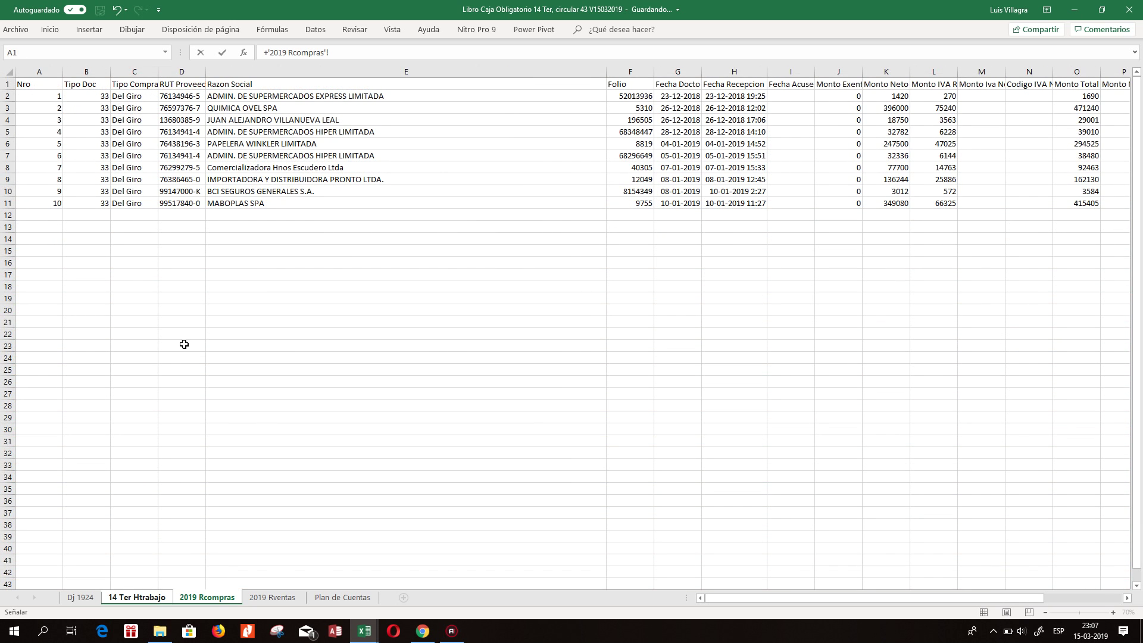
{"action": "left_click", "coordinate": [618, 97]}
{"action": "key", "text": "Return"}
Link Tipo Venta E28 to 2019 Rcompras C2 and fill Del Giro down to E37.
{"action": "left_click", "coordinate": [200, 341]}
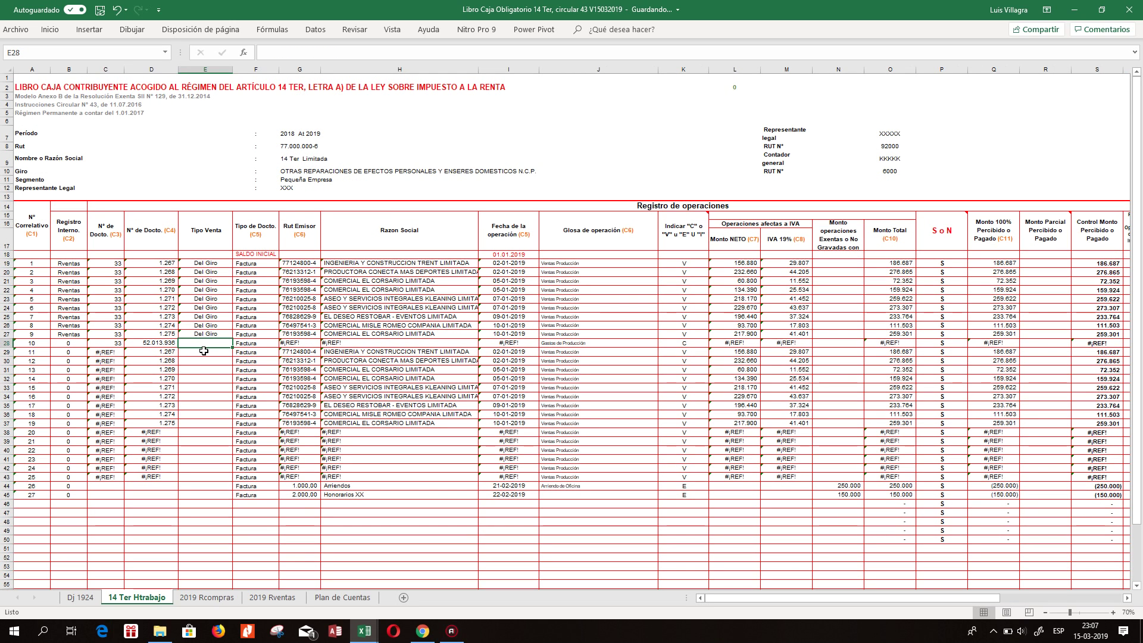
{"action": "type", "text": "+"}
{"action": "left_click", "coordinate": [215, 598]}
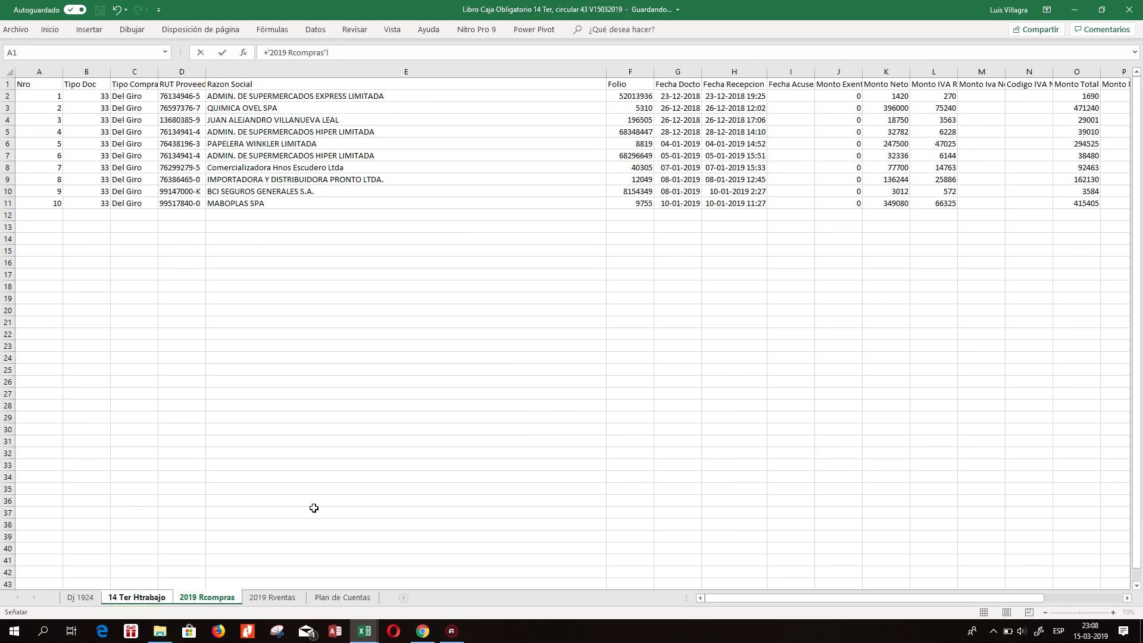
{"action": "left_click", "coordinate": [154, 97]}
{"action": "key", "text": "Return"}
{"action": "left_click", "coordinate": [209, 343]}
{"action": "left_click_drag", "start_coordinate": [237, 346], "coordinate": [229, 427]}
{"action": "left_click", "coordinate": [257, 344]}
Begin linking the Rut Emisor cell G28 to the 2019 Rcompras sheet.
{"action": "left_click", "coordinate": [299, 342]}
{"action": "type", "text": "+"}
{"action": "left_click", "coordinate": [220, 599]}
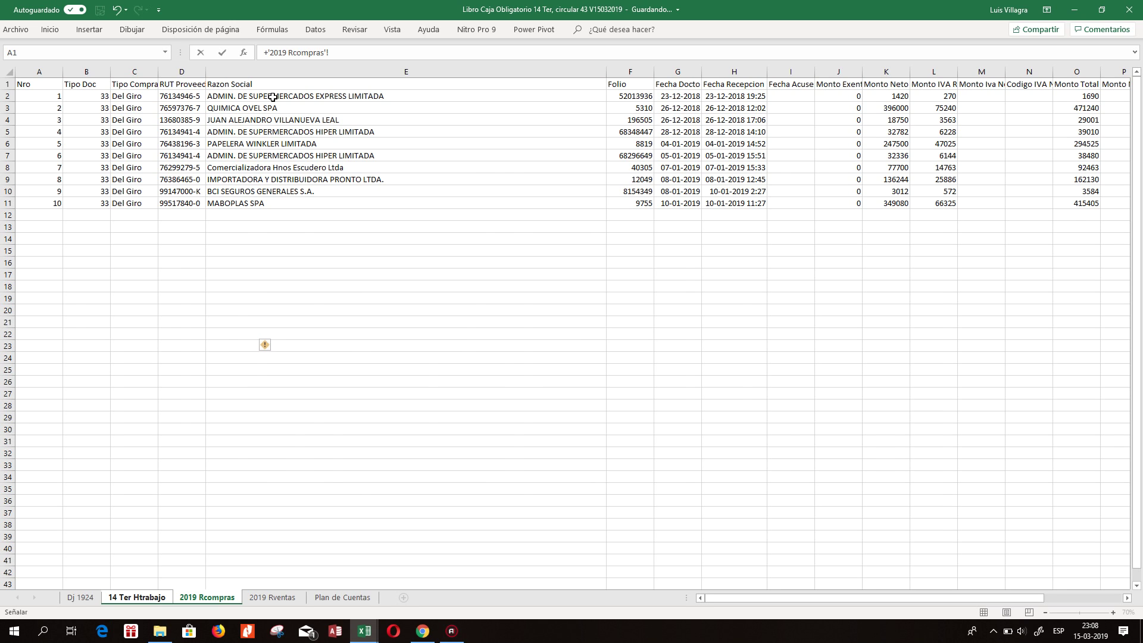
Link G28, H28 and I28 to the RUT, Razon Social and date in 2019 Rcompras D2, E2, G2.
{"action": "key", "text": "Return"}
{"action": "type", "text": "+"}
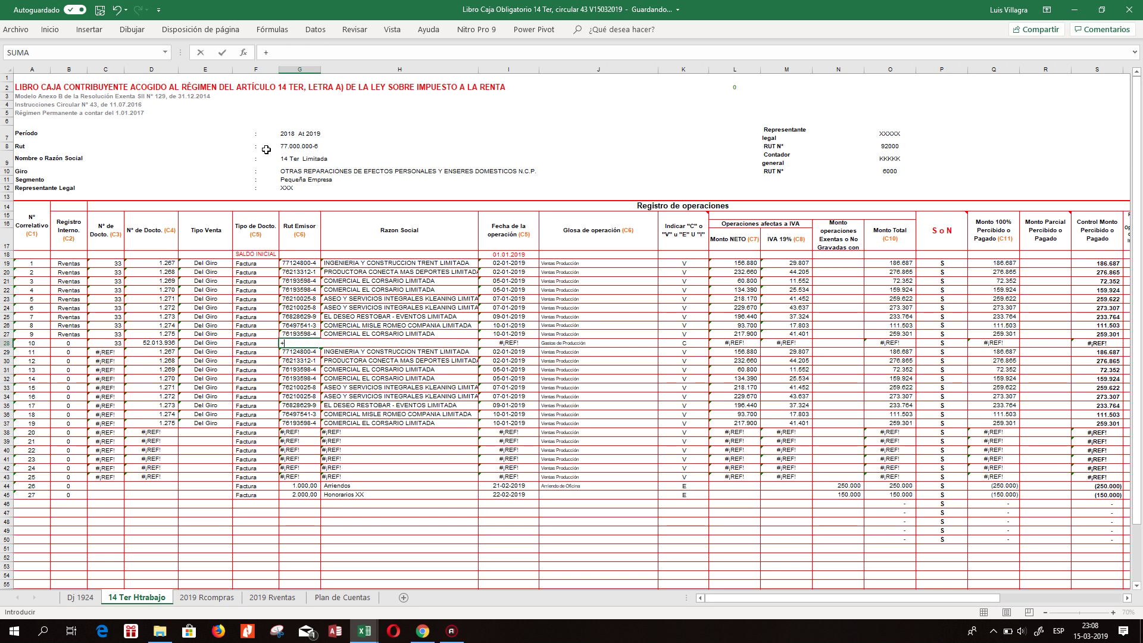
{"action": "left_click", "coordinate": [221, 602]}
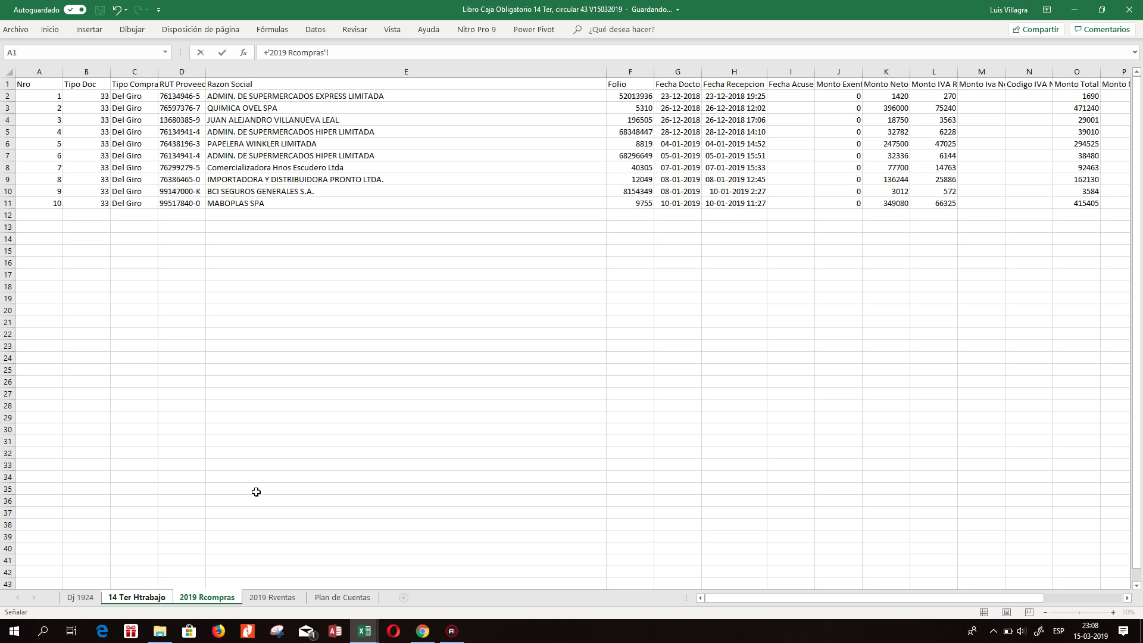
{"action": "left_click", "coordinate": [189, 96]}
{"action": "key", "text": "Return"}
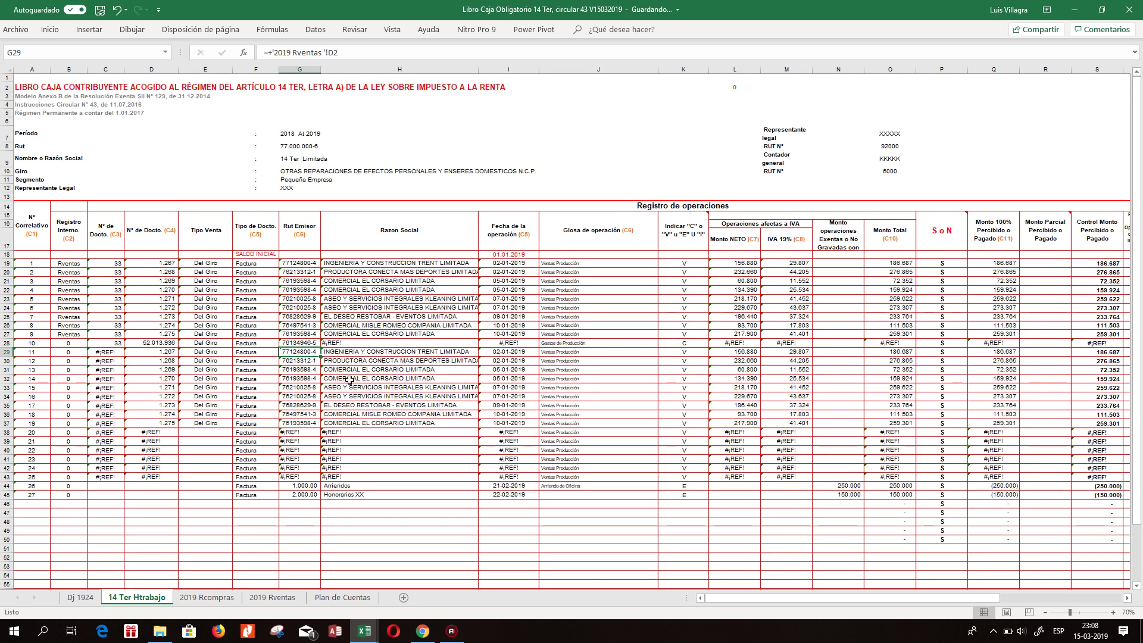
{"action": "left_click", "coordinate": [338, 344]}
{"action": "type", "text": "+"}
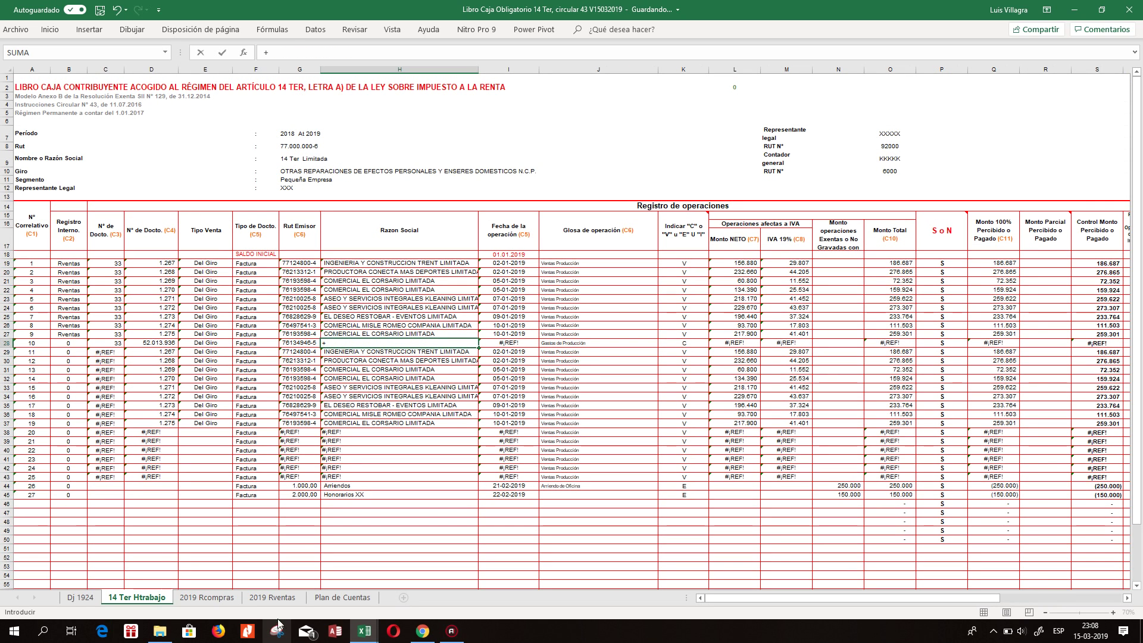
{"action": "left_click", "coordinate": [232, 602]}
{"action": "left_click", "coordinate": [240, 91]}
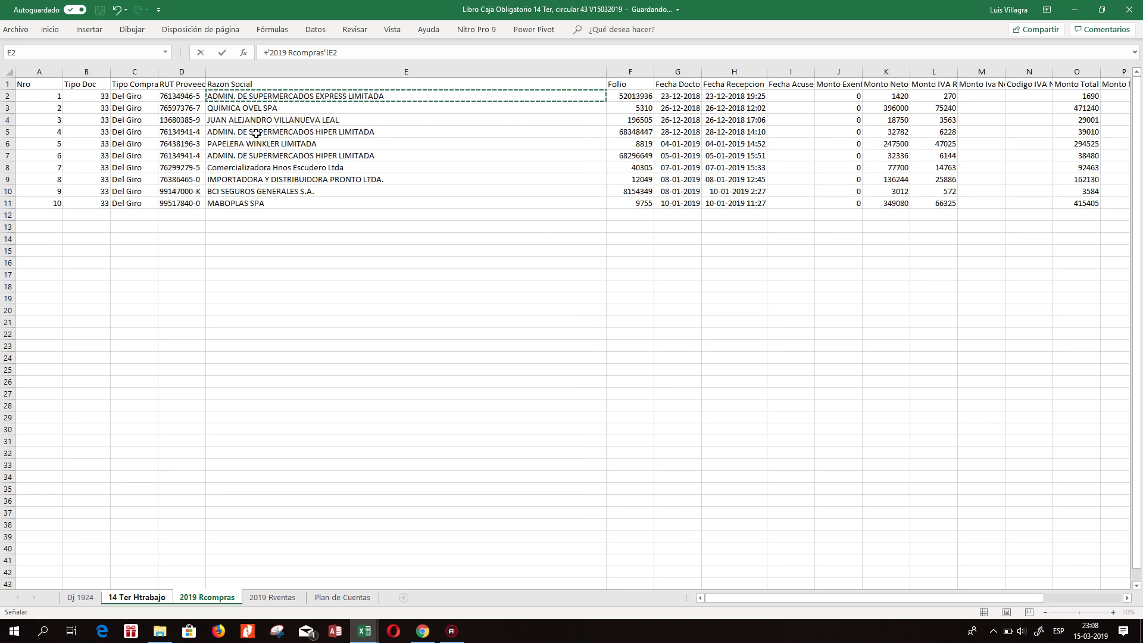
{"action": "key", "text": "Tab"}
{"action": "type", "text": "+"}
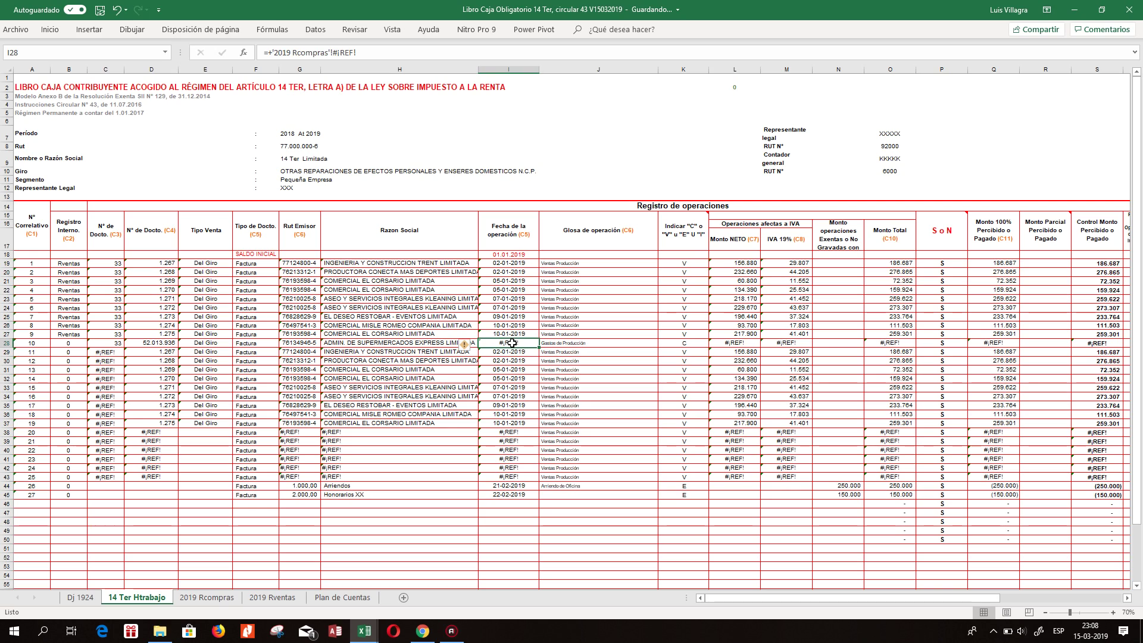
{"action": "left_click", "coordinate": [208, 597]}
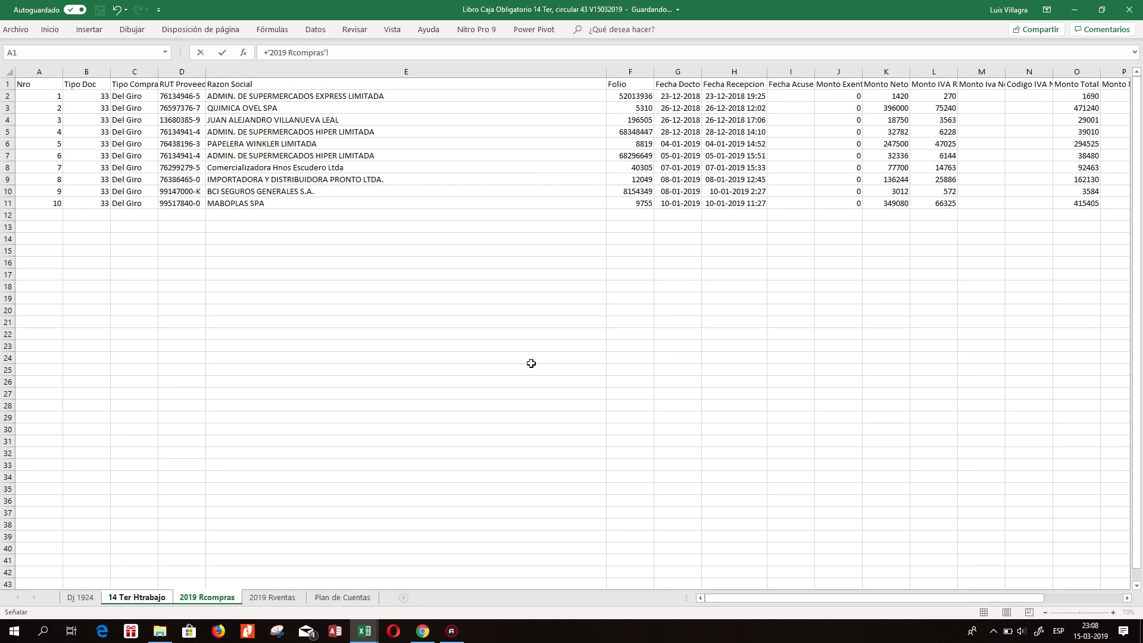
{"action": "left_click", "coordinate": [667, 97]}
{"action": "key", "text": "Return"}
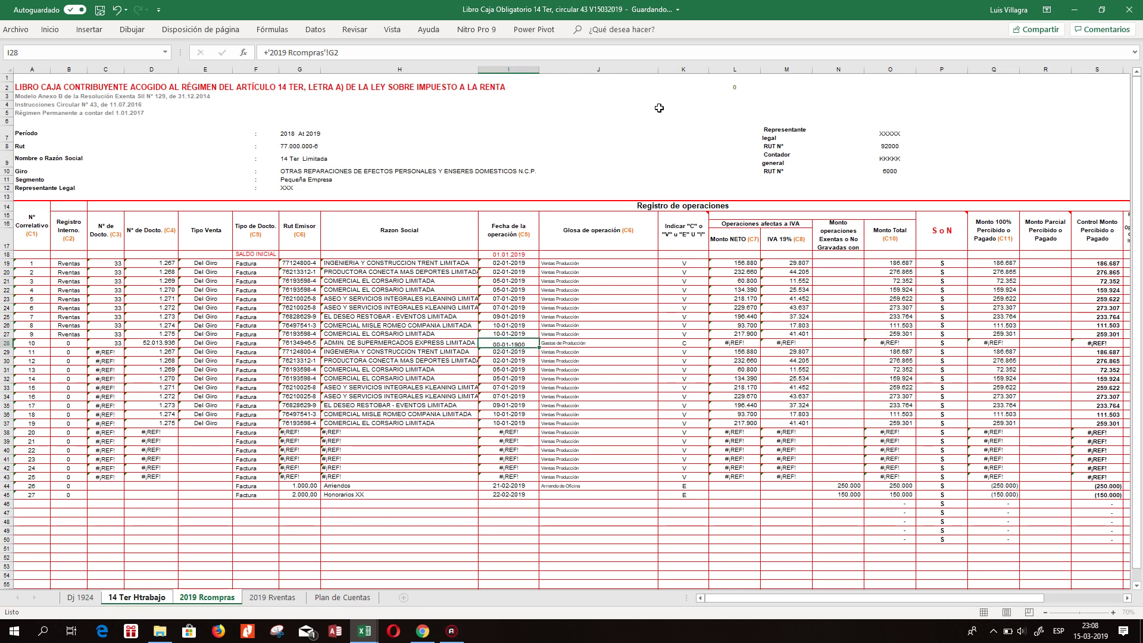
Link L28 and M28 to the net amount (K2) and IVA (L2) in 2019 Rcompras.
{"action": "left_click", "coordinate": [560, 351]}
{"action": "left_click", "coordinate": [737, 352]}
{"action": "left_click", "coordinate": [732, 342]}
{"action": "type", "text": "+"}
{"action": "left_click", "coordinate": [203, 598]}
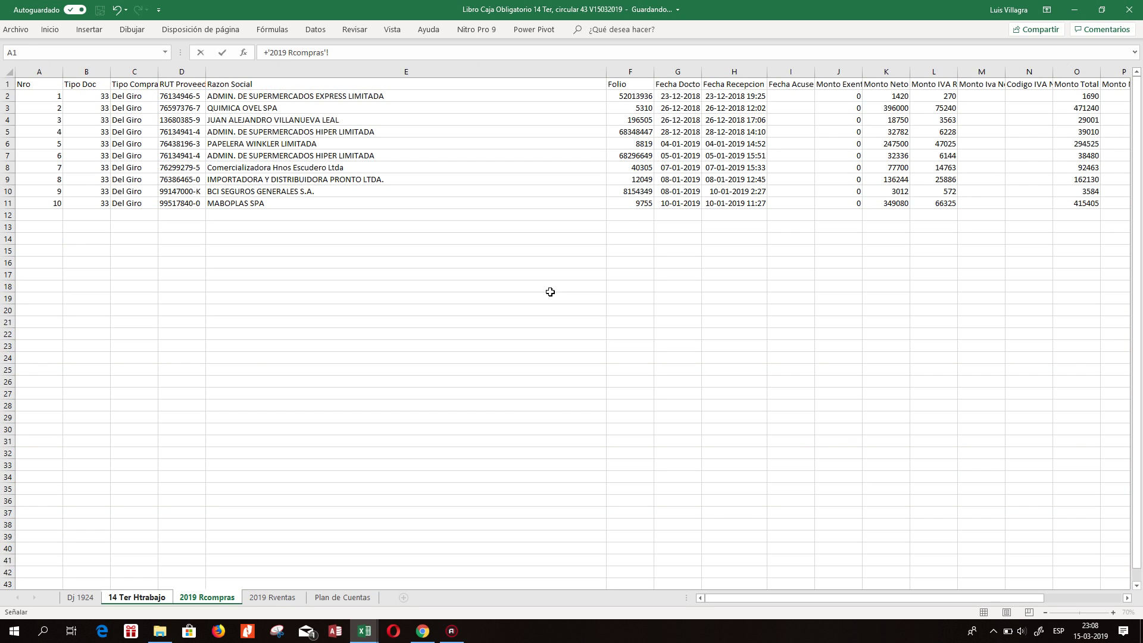
{"action": "left_click", "coordinate": [869, 97]}
{"action": "key", "text": "Return"}
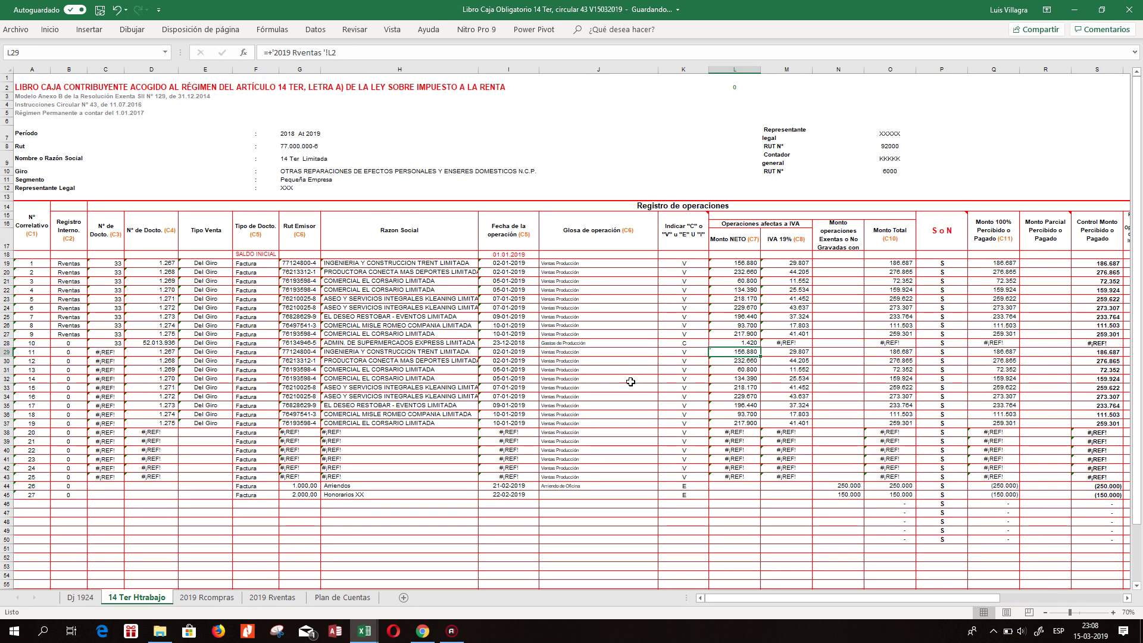
{"action": "left_click", "coordinate": [798, 341]}
{"action": "type", "text": "+"}
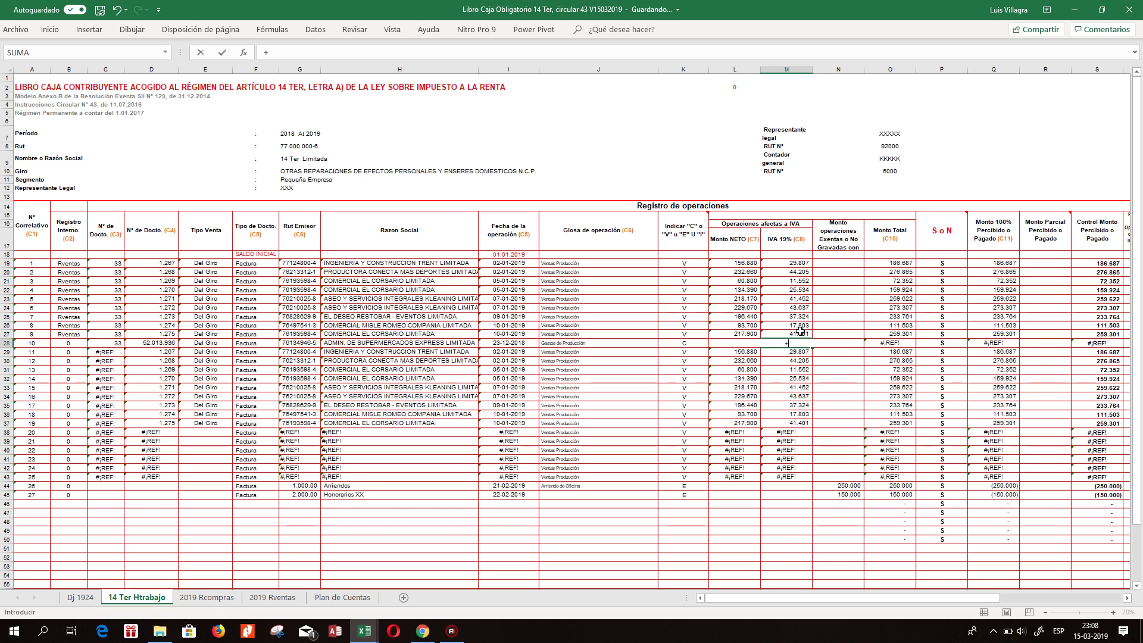
{"action": "left_click", "coordinate": [208, 597]}
{"action": "left_click", "coordinate": [948, 99]}
{"action": "key", "text": "Return"}
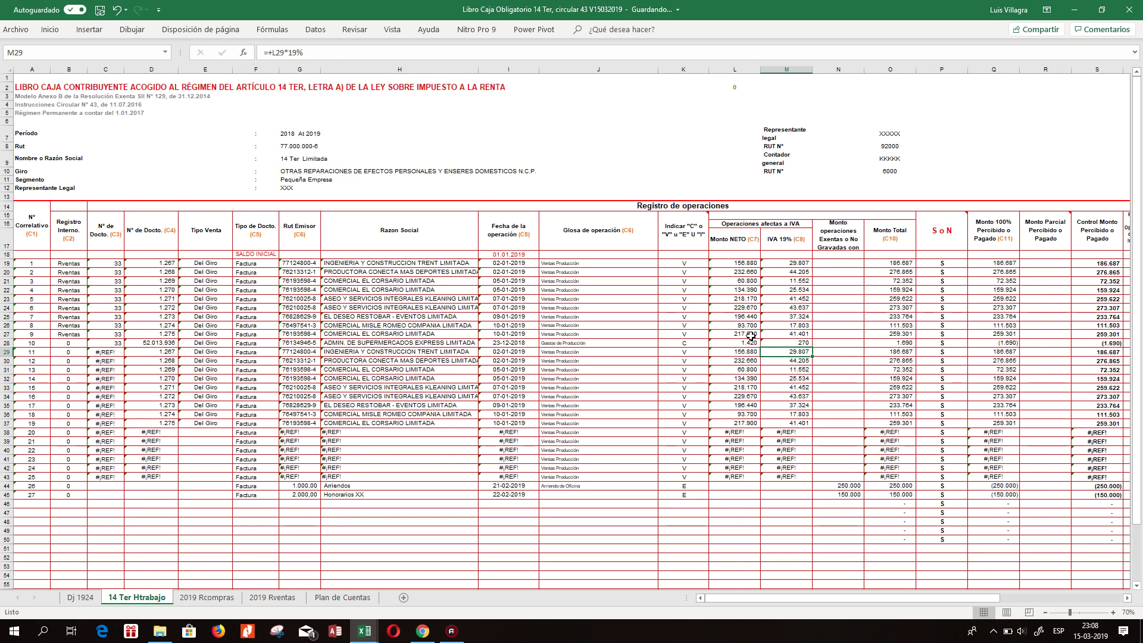
Fill the net, IVA, company name, RUT and purchase type links from row 28 down to row 37.
{"action": "left_click_drag", "start_coordinate": [749, 343], "coordinate": [808, 429]}
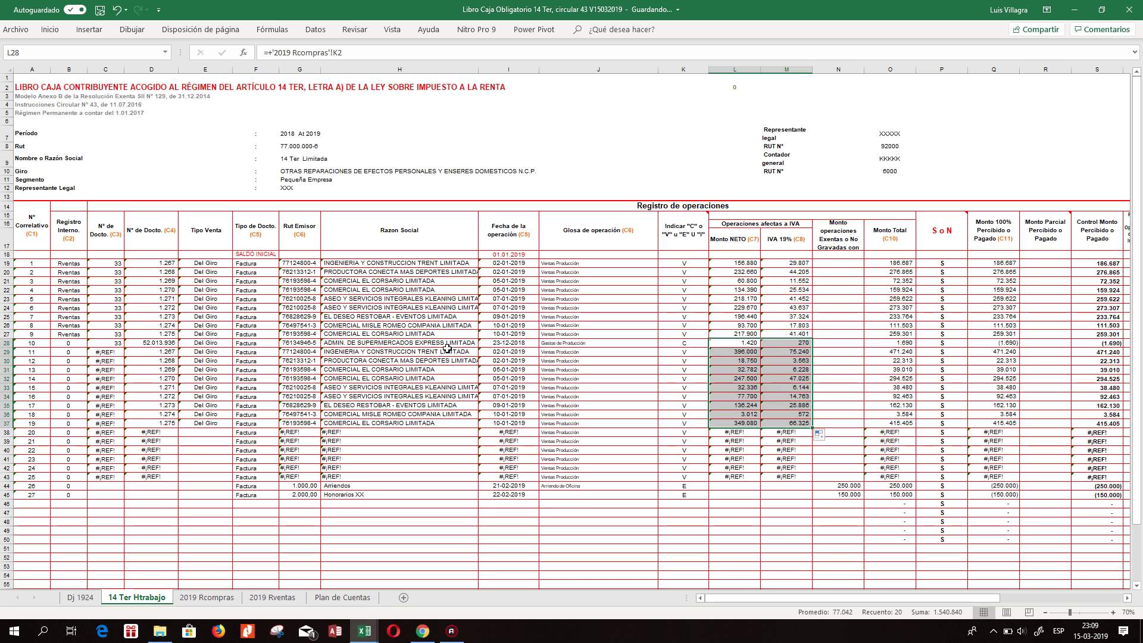
{"action": "left_click", "coordinate": [421, 344]}
{"action": "left_click_drag", "start_coordinate": [479, 347], "coordinate": [480, 429]}
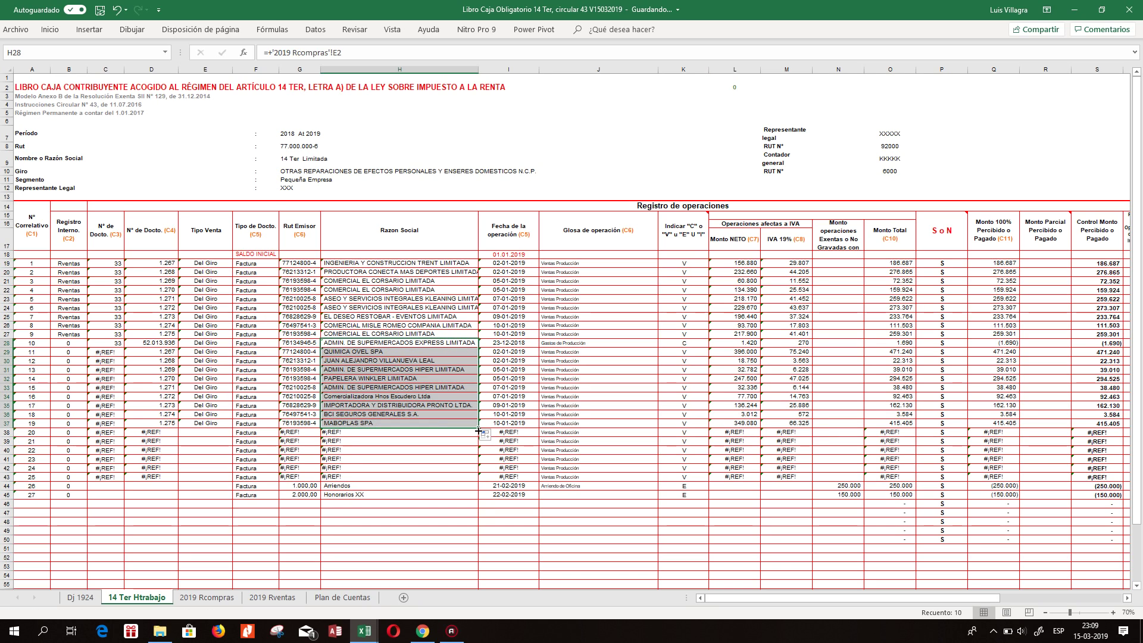
{"action": "left_click", "coordinate": [304, 344]}
{"action": "left_click_drag", "start_coordinate": [320, 348], "coordinate": [324, 425]}
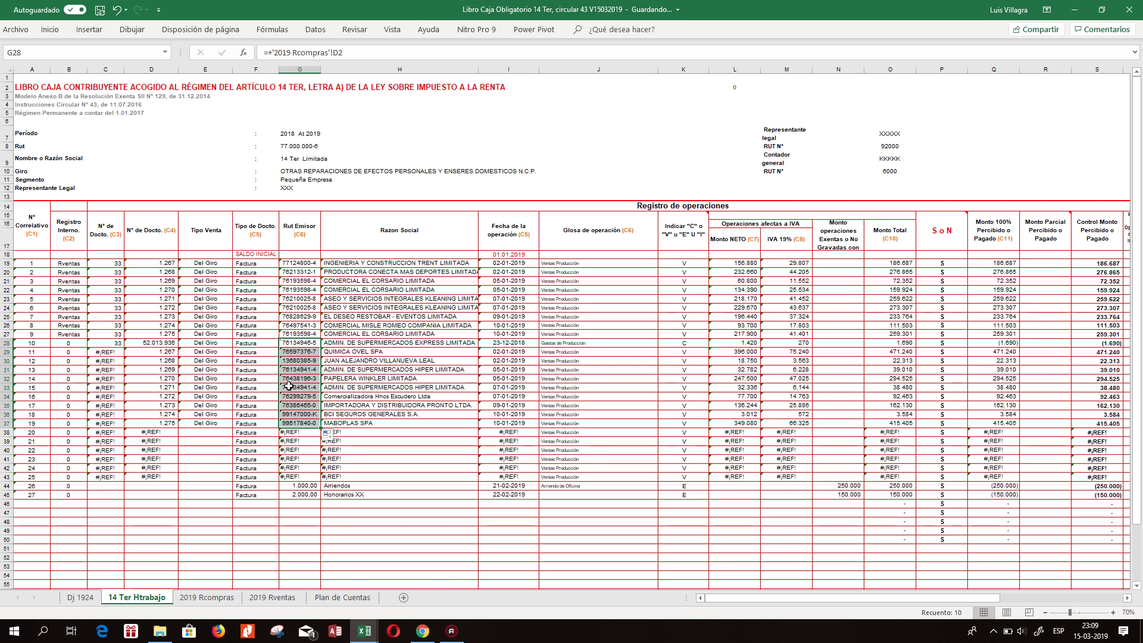
{"action": "left_click", "coordinate": [209, 344]}
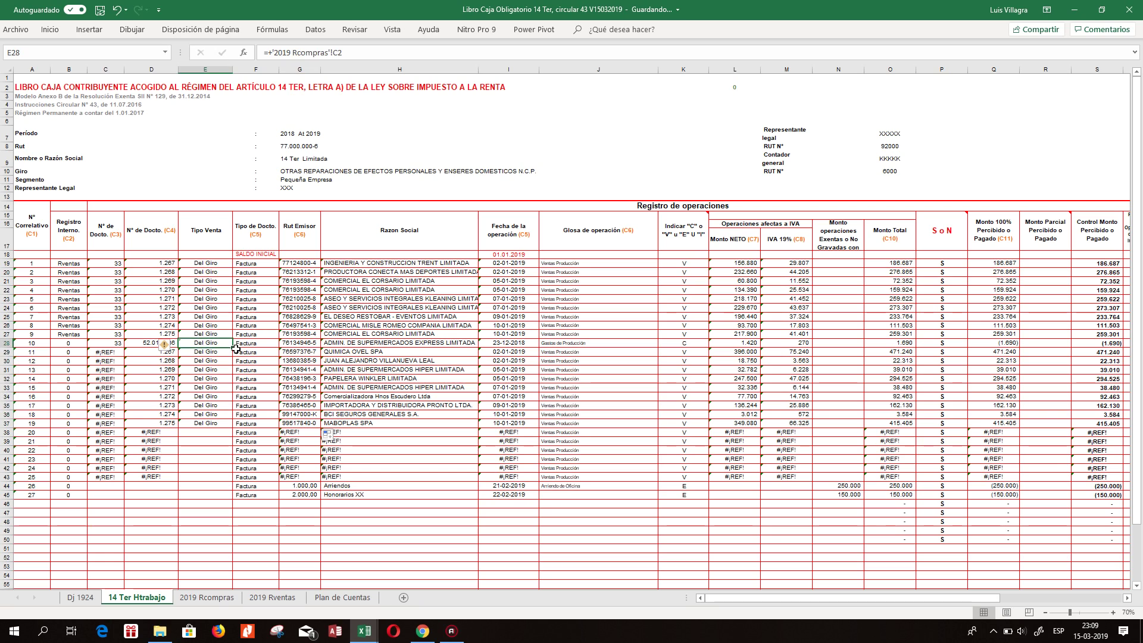
{"action": "left_click_drag", "start_coordinate": [233, 351], "coordinate": [235, 423]}
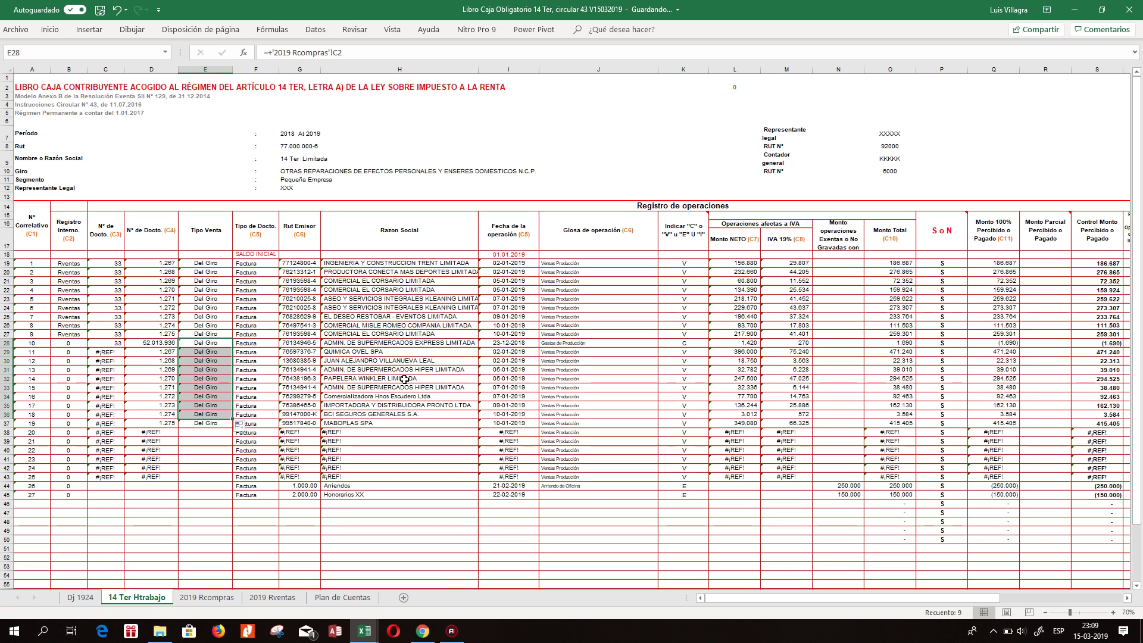
{"action": "left_click", "coordinate": [404, 380]}
{"action": "left_click", "coordinate": [226, 385]}
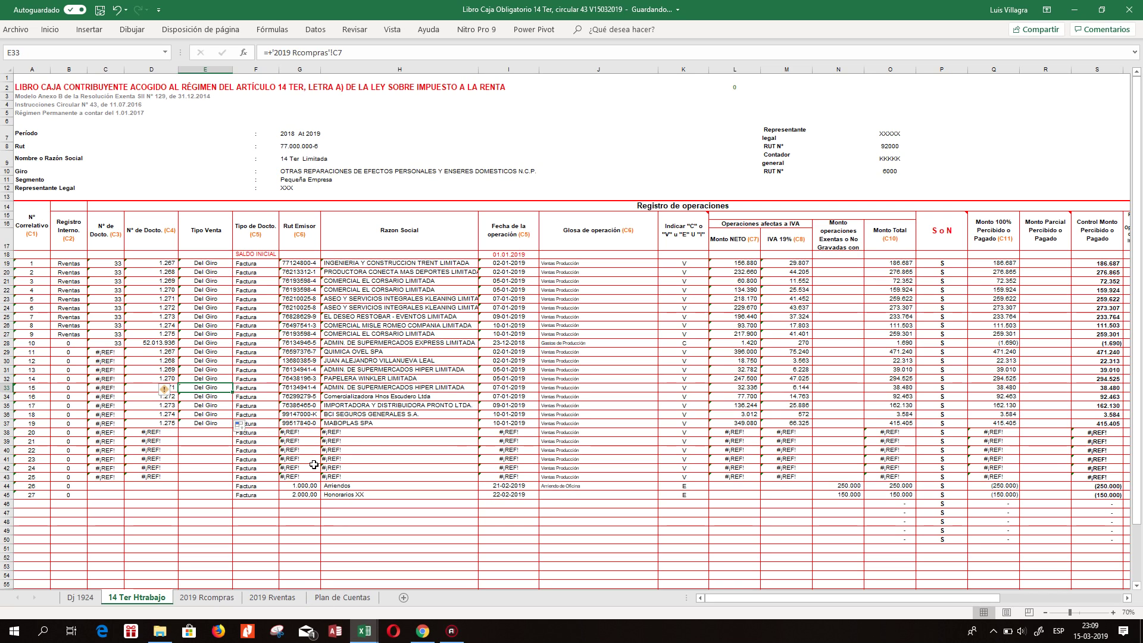
Set B28 to Rcompras, then copy it and the D28 document number link down to row 37.
{"action": "left_click", "coordinate": [142, 344]}
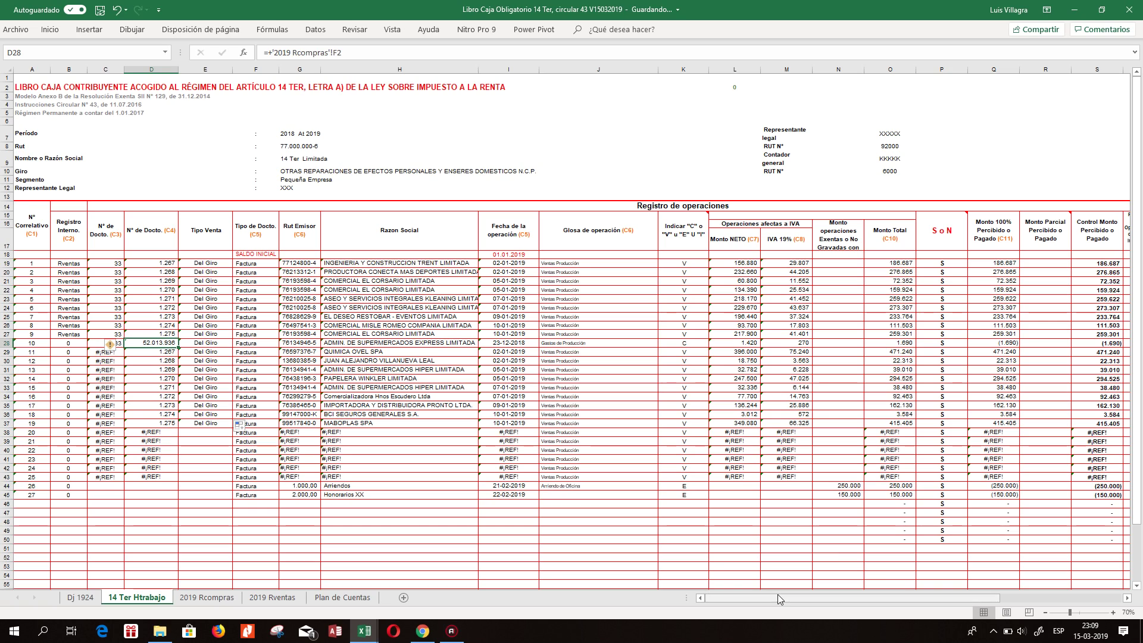
{"action": "key", "text": "Left"}
{"action": "key", "text": "Left"}
{"action": "key", "text": "Left"}
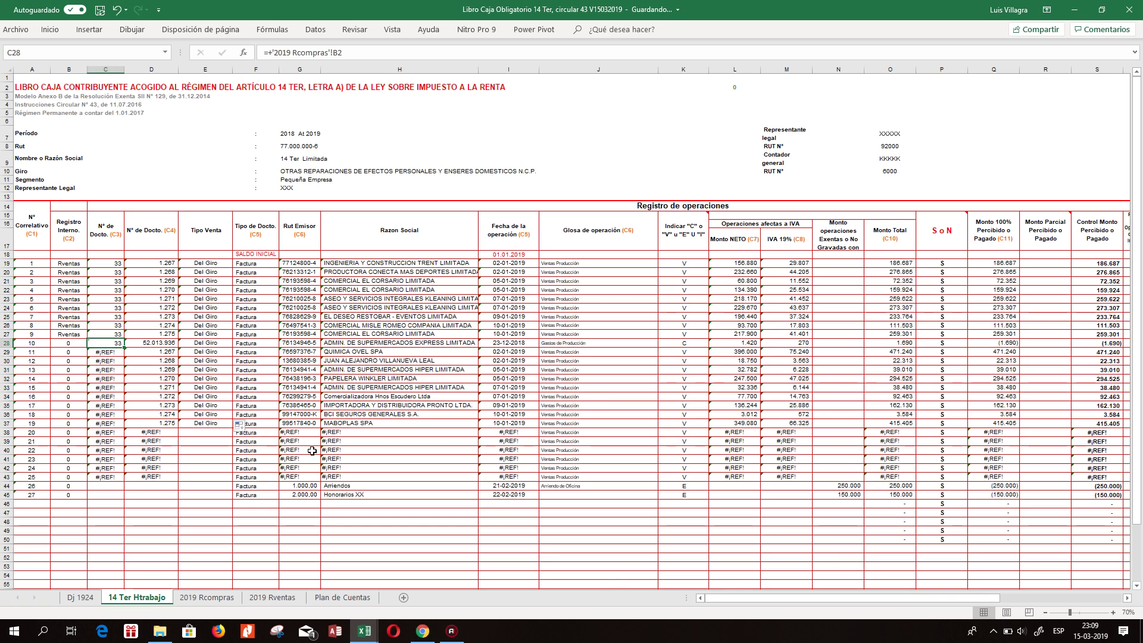
{"action": "left_click", "coordinate": [82, 345]}
{"action": "left_click", "coordinate": [91, 344]}
{"action": "left_click", "coordinate": [68, 352]}
{"action": "key", "text": "ctrl+c"}
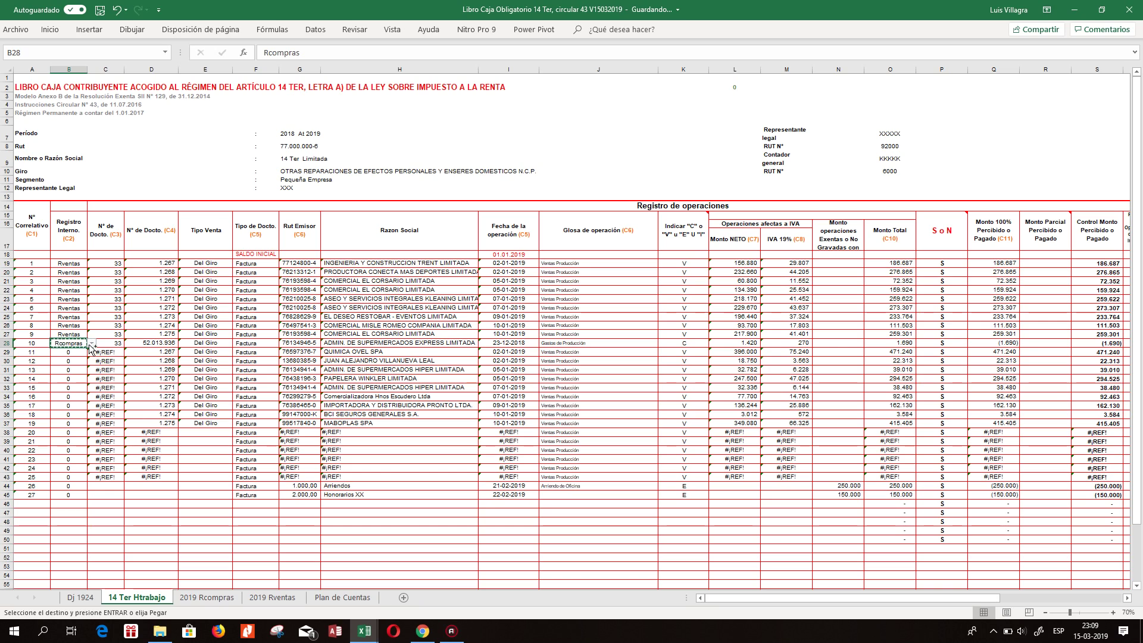
{"action": "key", "text": "shift+Down"}
{"action": "key", "text": "shift+Down"}
{"action": "key", "text": "shift+Down"}
{"action": "key", "text": "shift+Down"}
{"action": "key", "text": "shift+Down"}
{"action": "key", "text": "shift+Down"}
{"action": "key", "text": "shift+Down"}
{"action": "key", "text": "shift+Down"}
{"action": "key", "text": "shift+Down"}
{"action": "key", "text": "Return"}
{"action": "key", "text": "Right"}
{"action": "key", "text": "Right"}
{"action": "key", "text": "Right"}
{"action": "key", "text": "Left"}
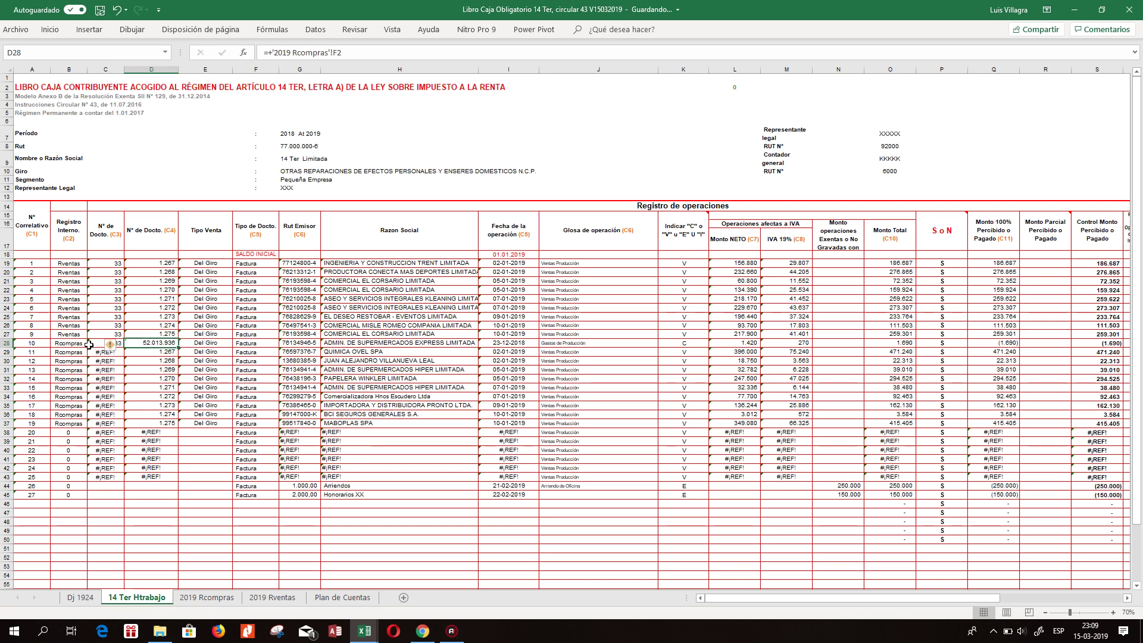
{"action": "key", "text": "ctrl+c"}
{"action": "key", "text": "shift+Down"}
{"action": "key", "text": "shift+Down"}
{"action": "key", "text": "shift+Down"}
{"action": "key", "text": "shift+Down"}
{"action": "key", "text": "shift+Down"}
{"action": "key", "text": "shift+Down"}
{"action": "key", "text": "shift+Down"}
{"action": "key", "text": "shift+Down"}
{"action": "key", "text": "shift+Down"}
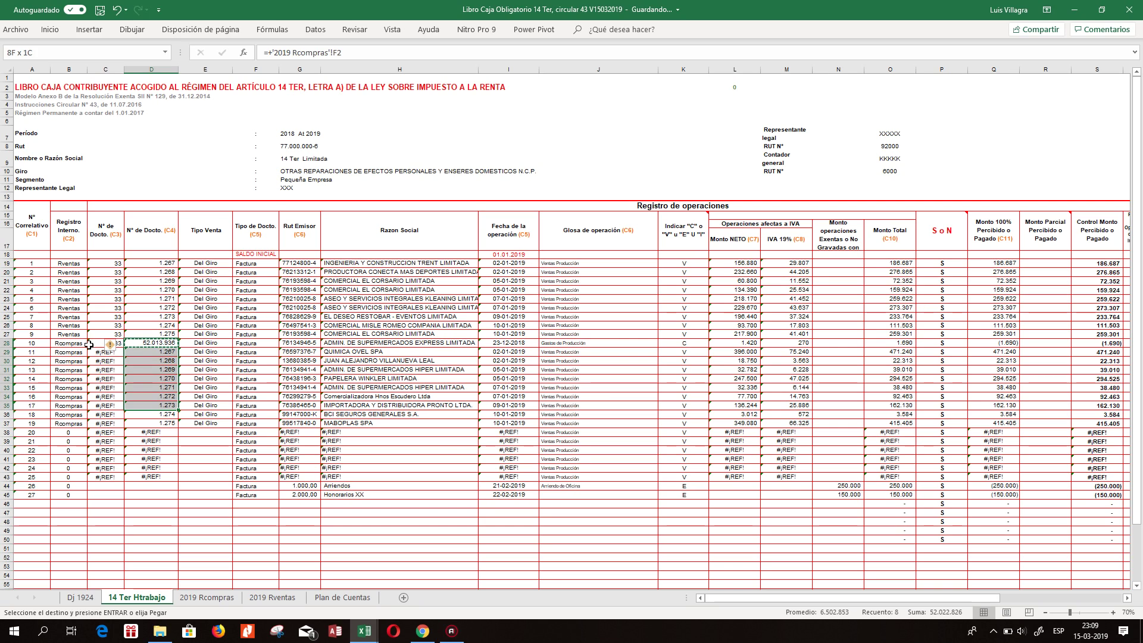
{"action": "key", "text": "Return"}
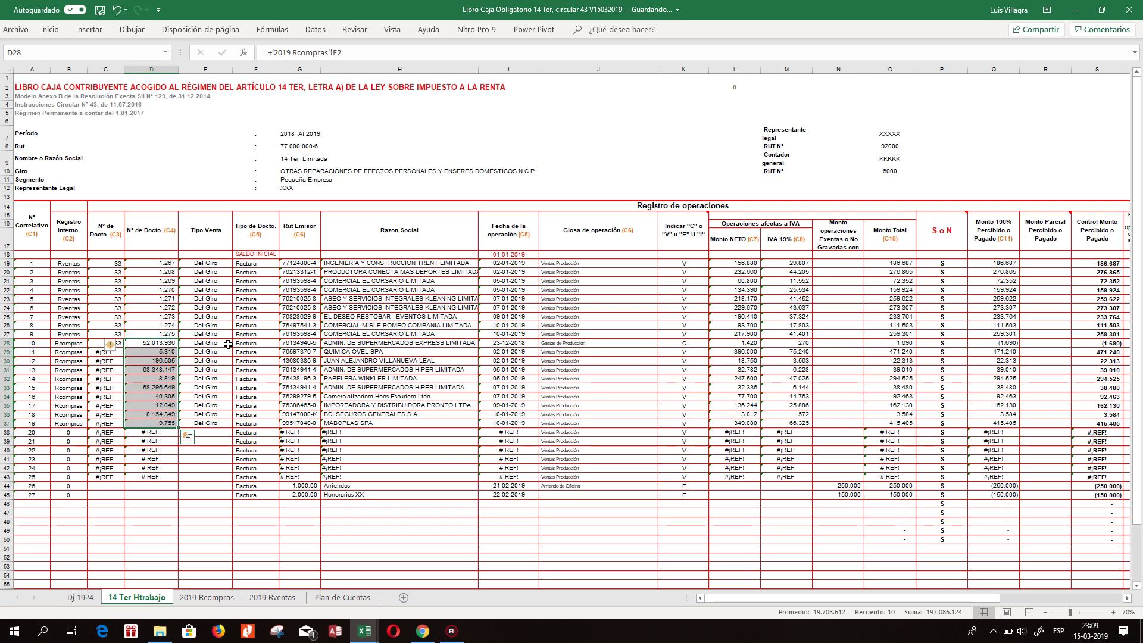
{"action": "left_click_drag", "start_coordinate": [152, 263], "coordinate": [161, 493]}
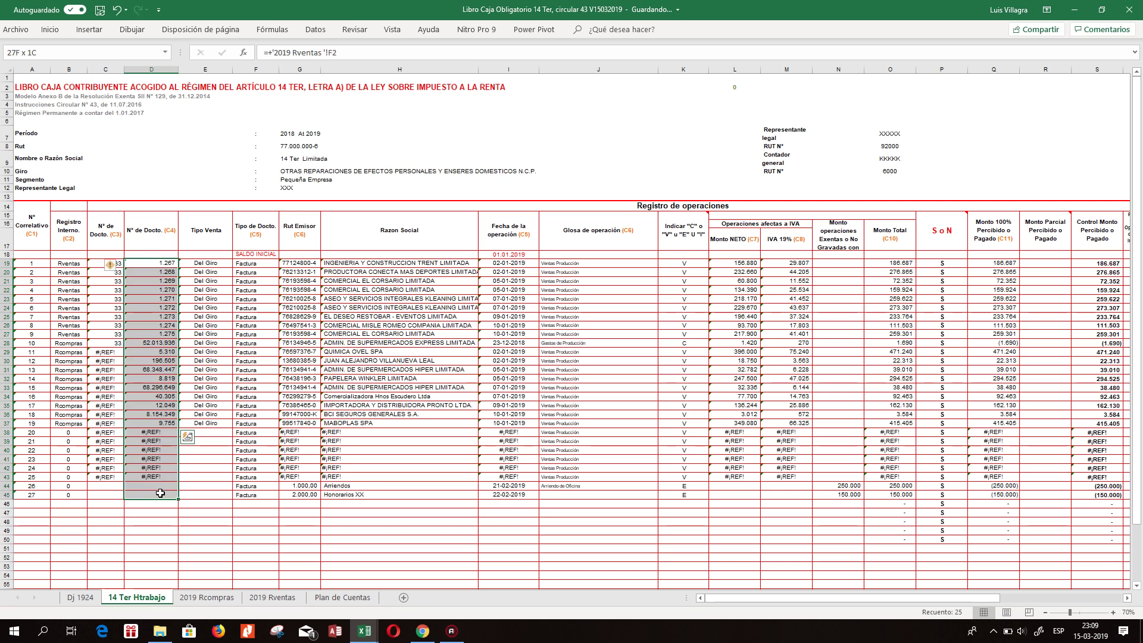
{"action": "left_click", "coordinate": [50, 29]}
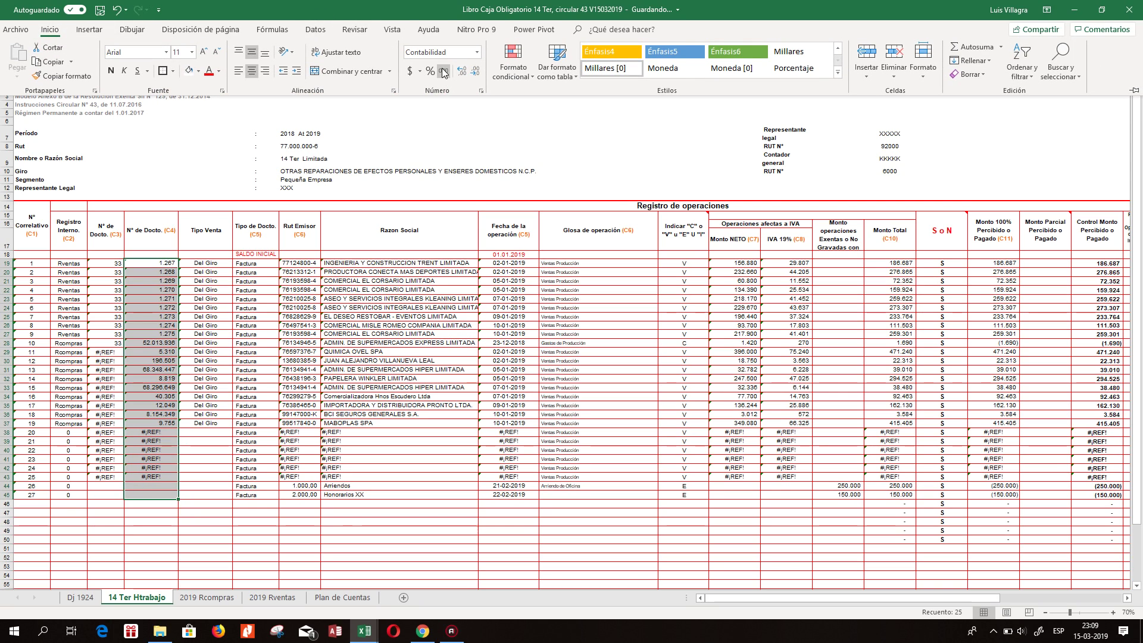
{"action": "left_click", "coordinate": [476, 53]}
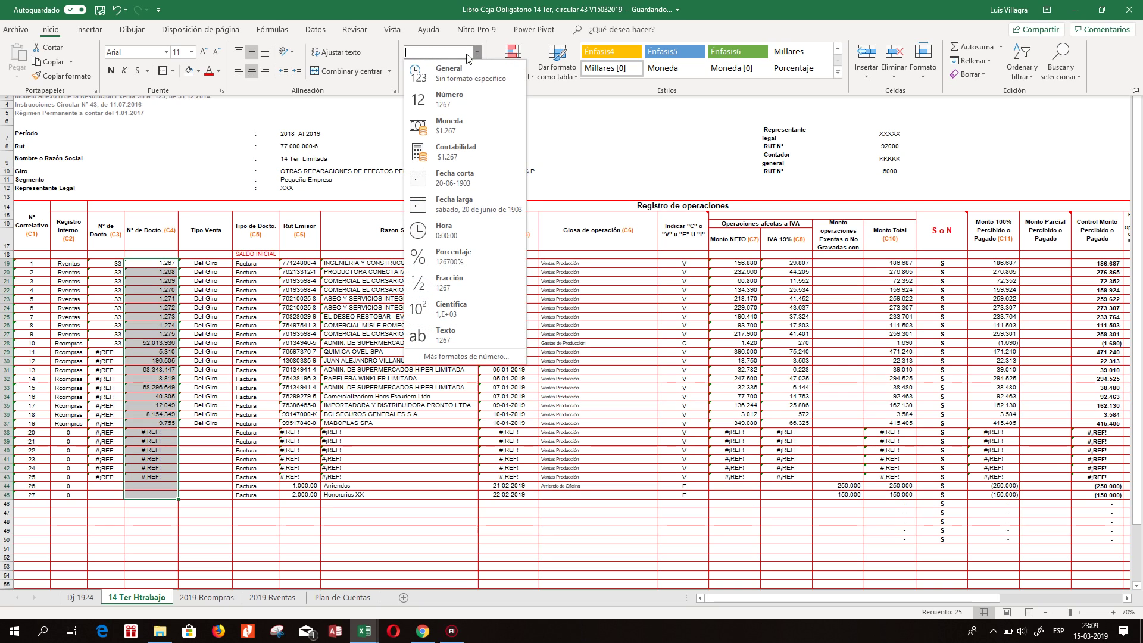
{"action": "left_click", "coordinate": [437, 70]}
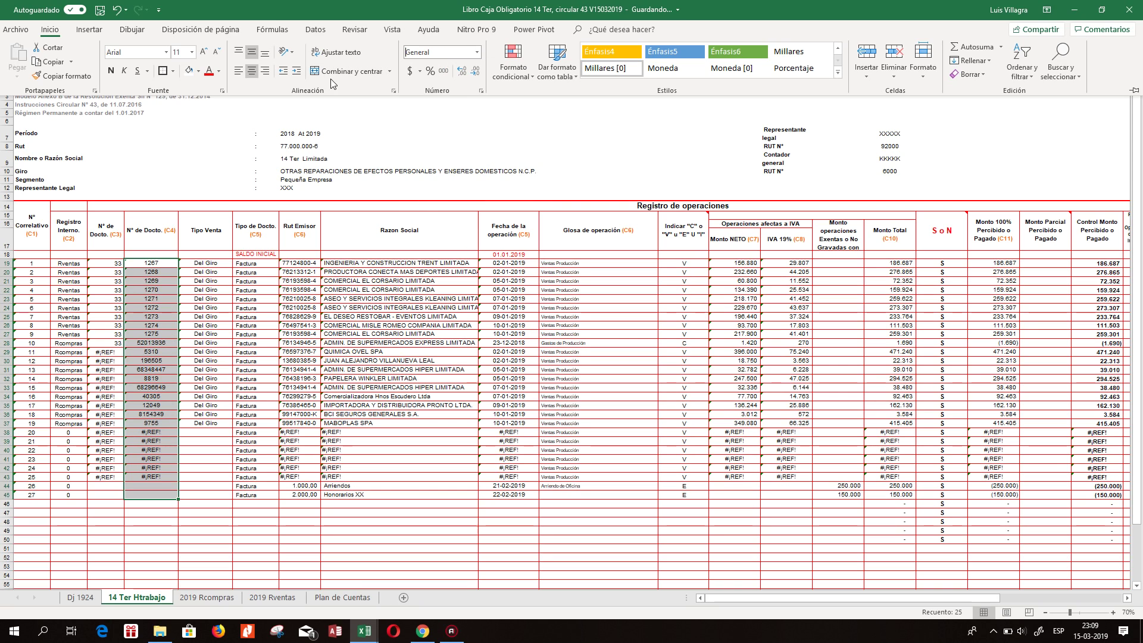
{"action": "left_click", "coordinate": [265, 71]}
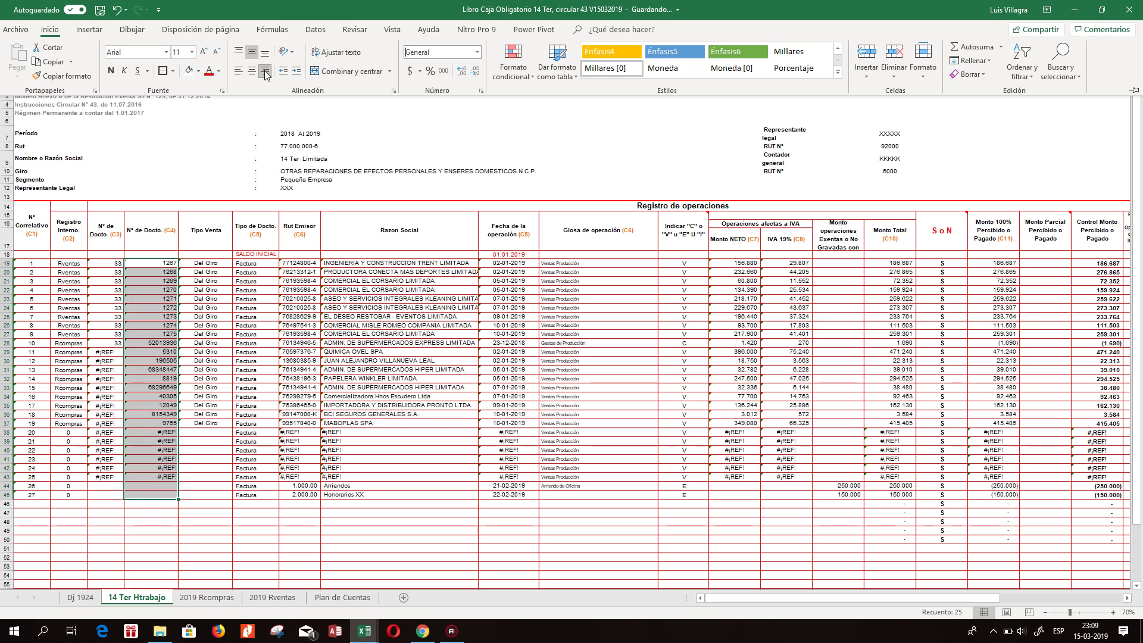
{"action": "left_click", "coordinate": [240, 388]}
{"action": "left_click", "coordinate": [209, 387]}
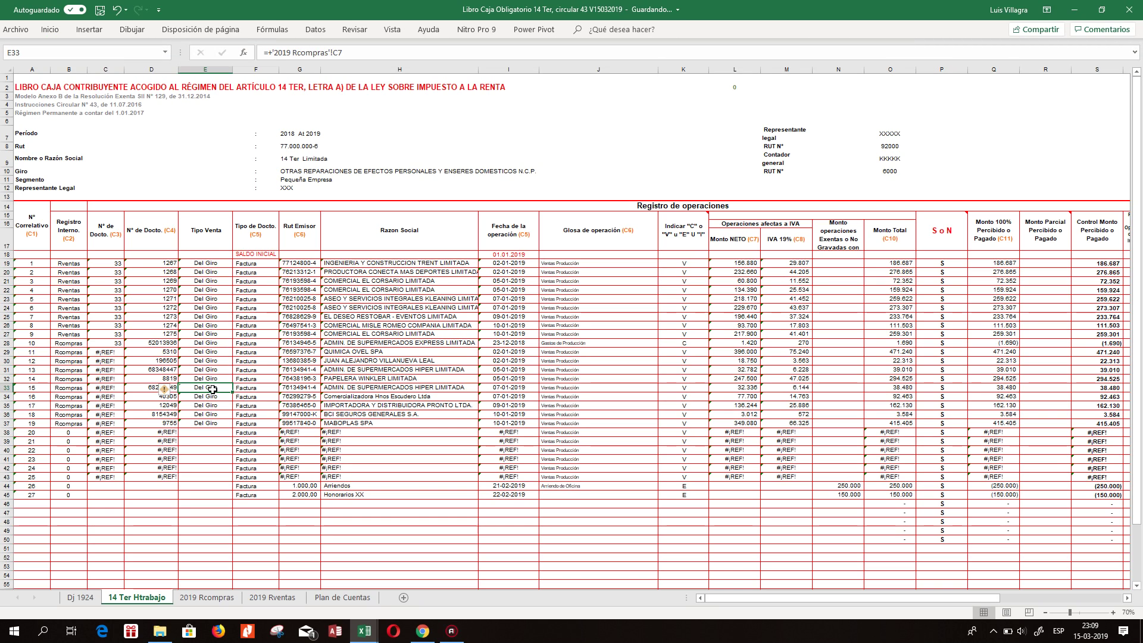
{"action": "left_click", "coordinate": [206, 343]}
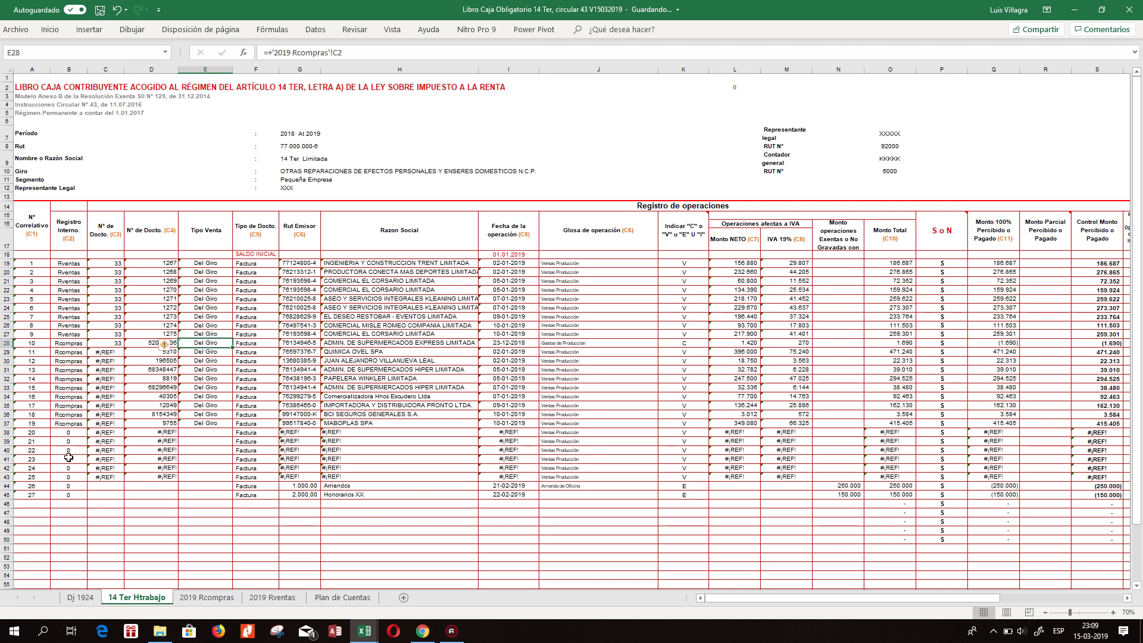
Delete the six #REF! rows 38 through 43 from the register.
{"action": "left_click", "coordinate": [11, 433]}
{"action": "left_click_drag", "start_coordinate": [13, 442], "coordinate": [13, 477]}
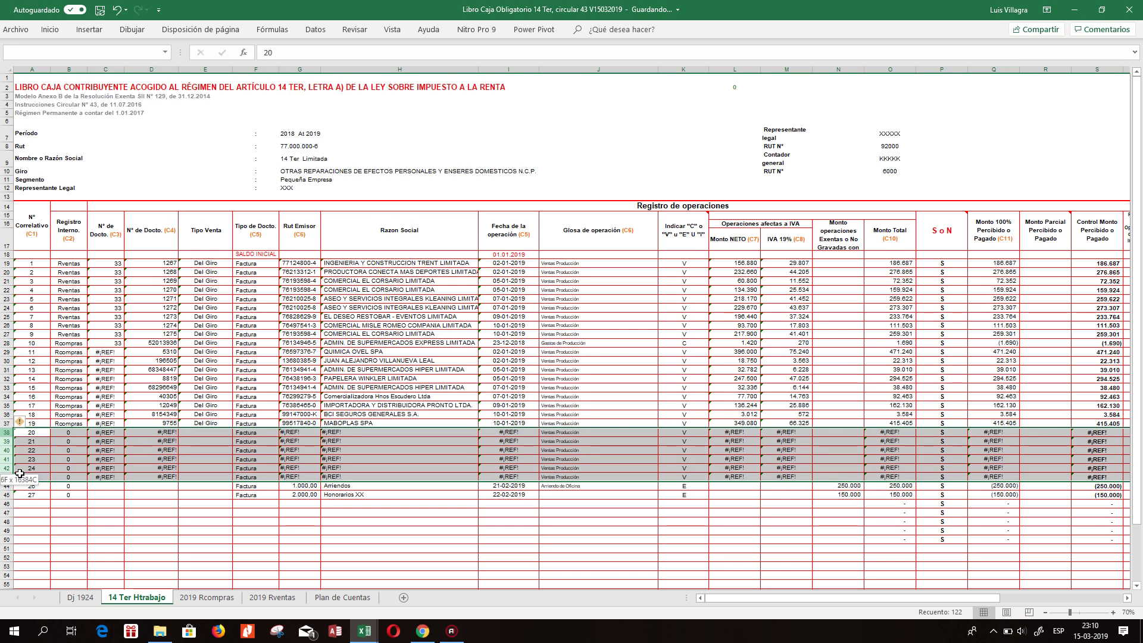
{"action": "right_click", "coordinate": [8, 448]}
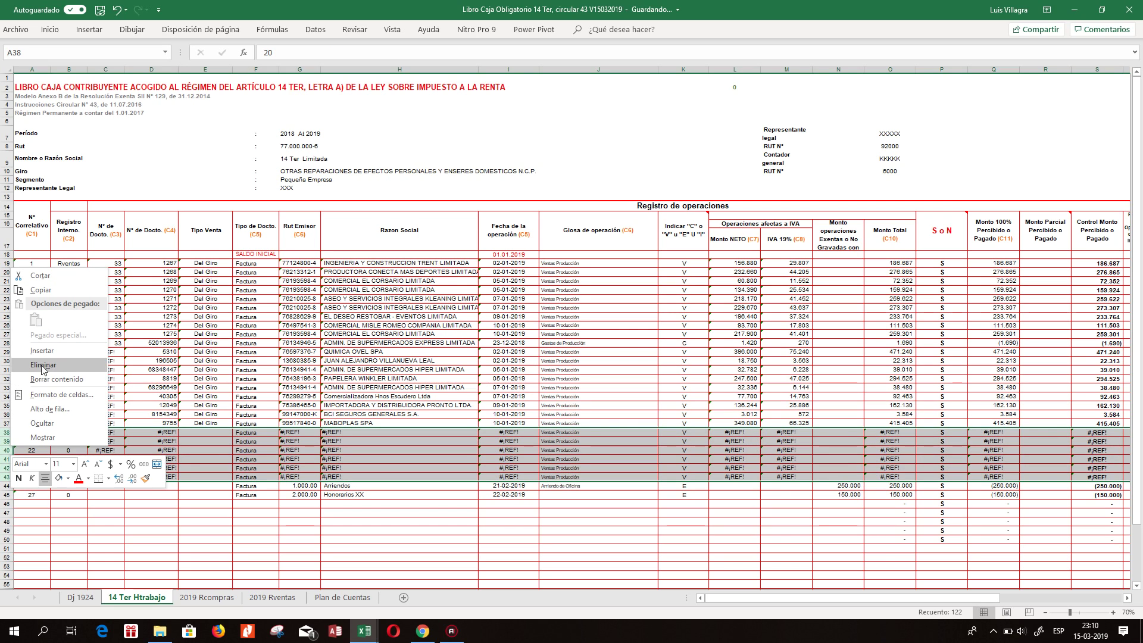
{"action": "left_click", "coordinate": [43, 365]}
{"action": "left_click", "coordinate": [586, 397]}
{"action": "left_click", "coordinate": [507, 414]}
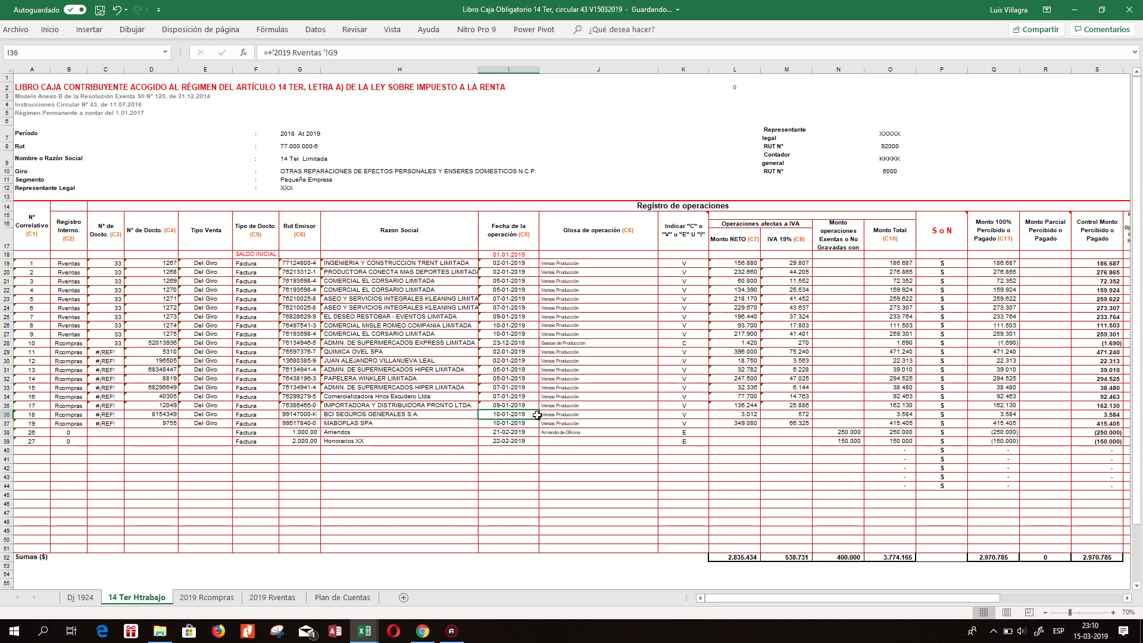
Fill document type 33 from C28 down through C37.
{"action": "left_click", "coordinate": [115, 341]}
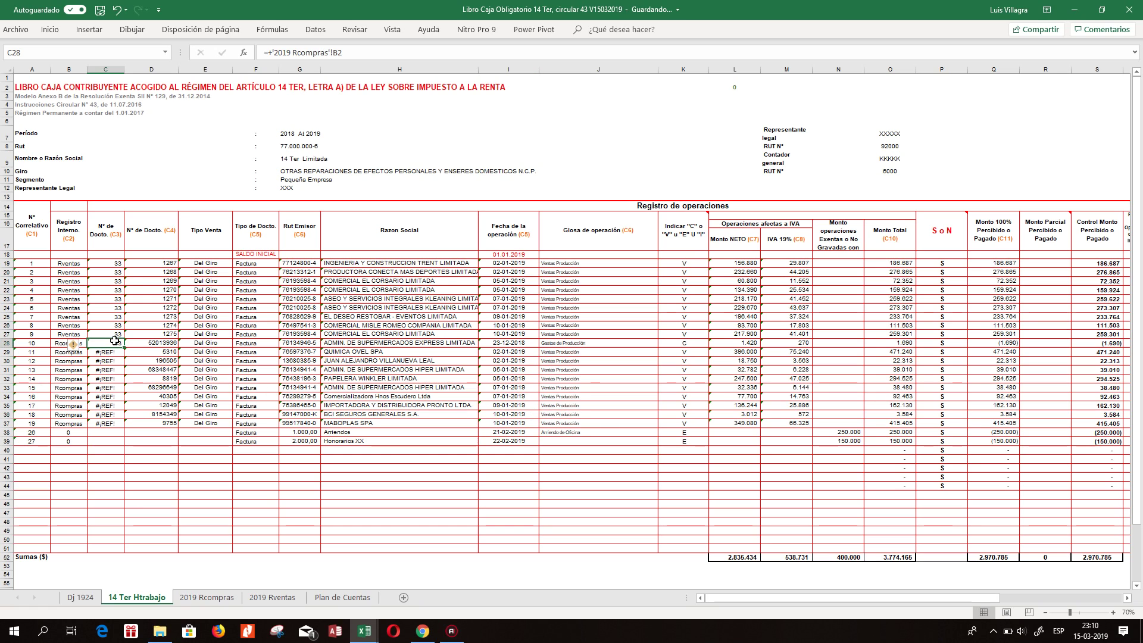
{"action": "left_click_drag", "start_coordinate": [123, 347], "coordinate": [119, 422]}
{"action": "left_click", "coordinate": [152, 369]}
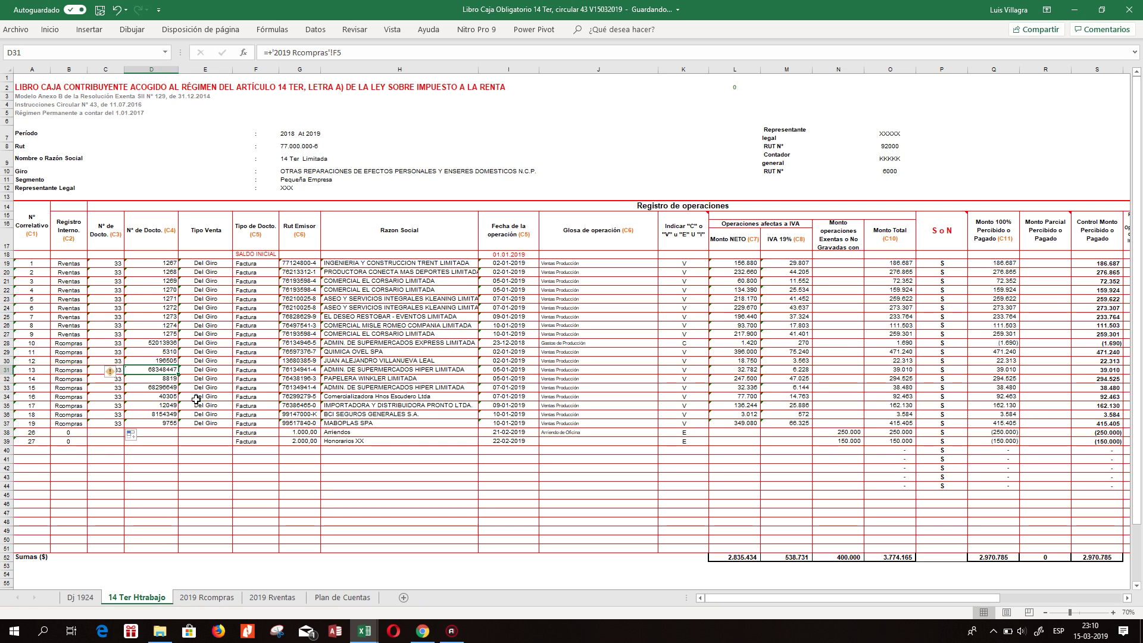
{"action": "left_click", "coordinate": [51, 438]}
{"action": "left_click", "coordinate": [76, 398]}
{"action": "left_click", "coordinate": [76, 433]}
Enter document number 3210 in D38 for the Arriendos row.
{"action": "left_click", "coordinate": [152, 434]}
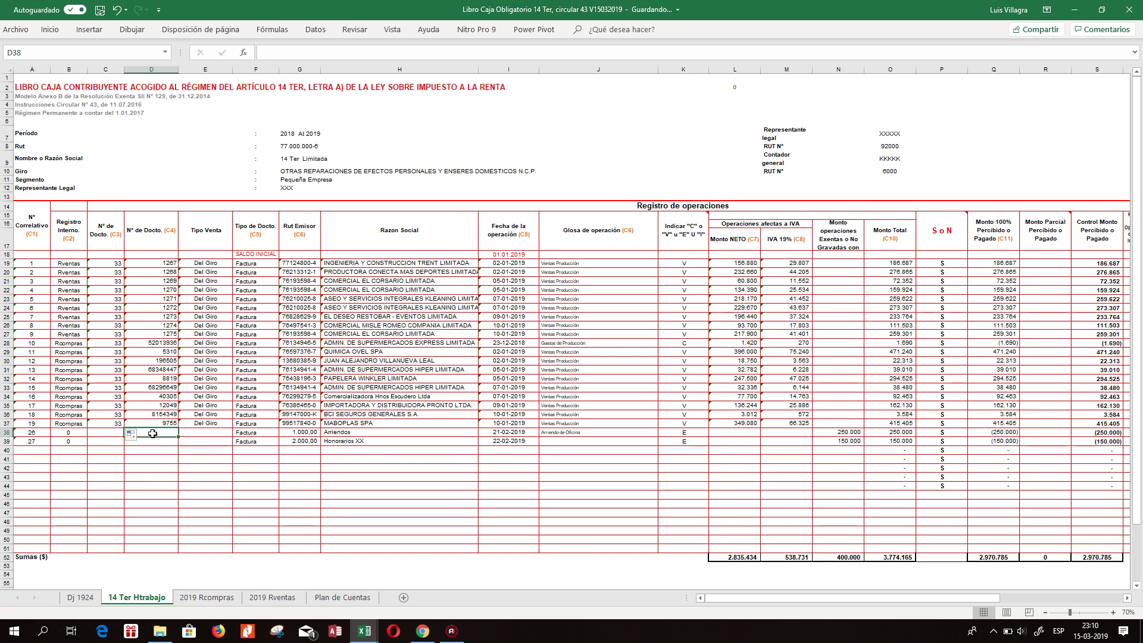
{"action": "left_click", "coordinate": [119, 436]}
{"action": "left_click", "coordinate": [154, 436]}
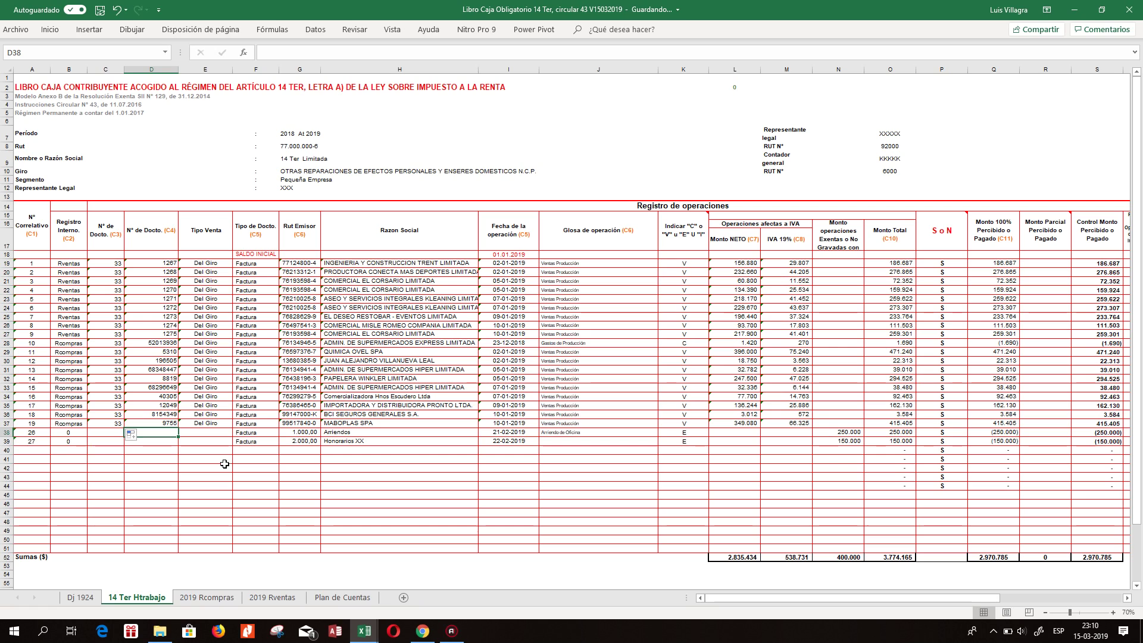
{"action": "type", "text": "3"}
{"action": "key", "text": "Return"}
{"action": "type", "text": "10"}
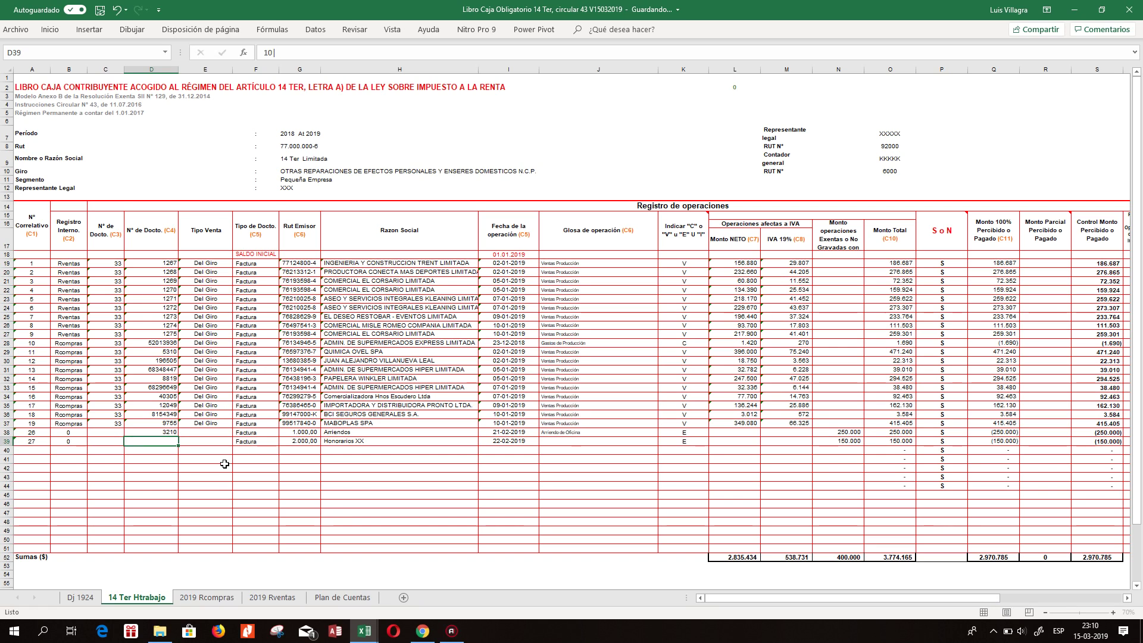
{"action": "key", "text": "Escape"}
Check F38's document type choices, leaving it on Factura.
{"action": "key", "text": "Up"}
{"action": "key", "text": "Right"}
{"action": "key", "text": "Right"}
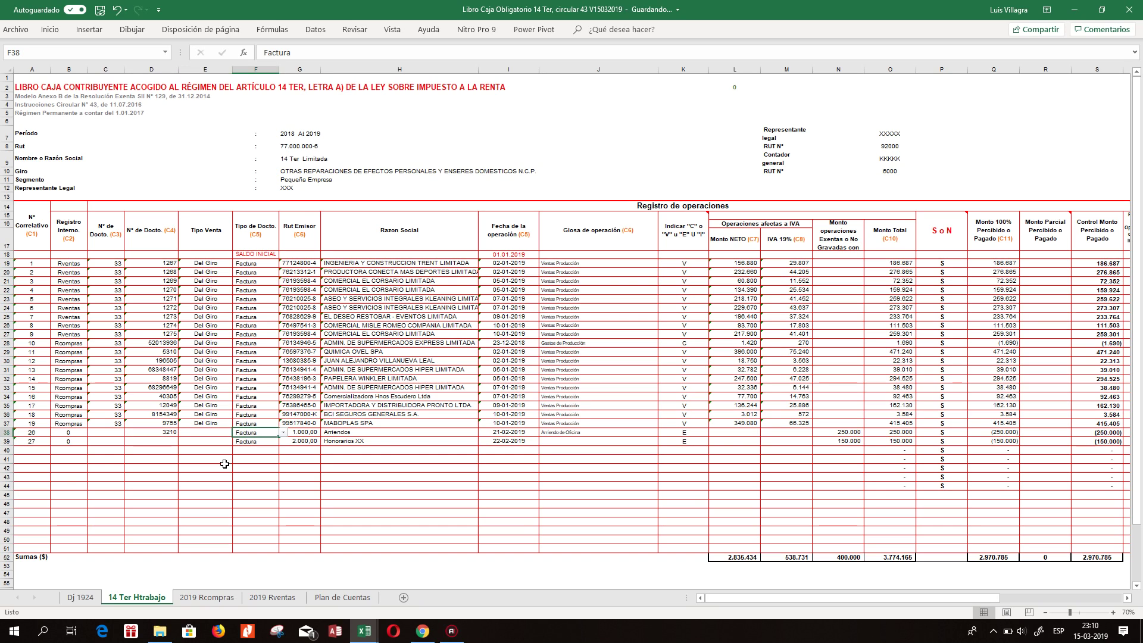
{"action": "left_click", "coordinate": [284, 432]}
{"action": "left_click", "coordinate": [264, 445]}
Set F38's data validation list source to AD28:AD34 via Validación de datos.
{"action": "left_click", "coordinate": [316, 30]}
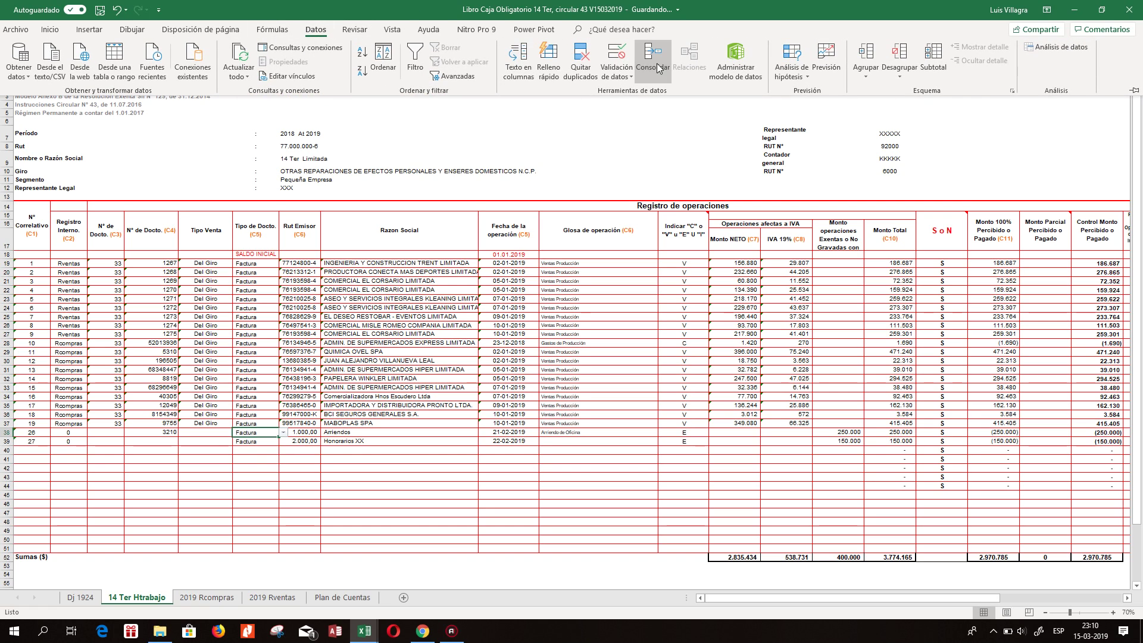
{"action": "left_click", "coordinate": [618, 57]}
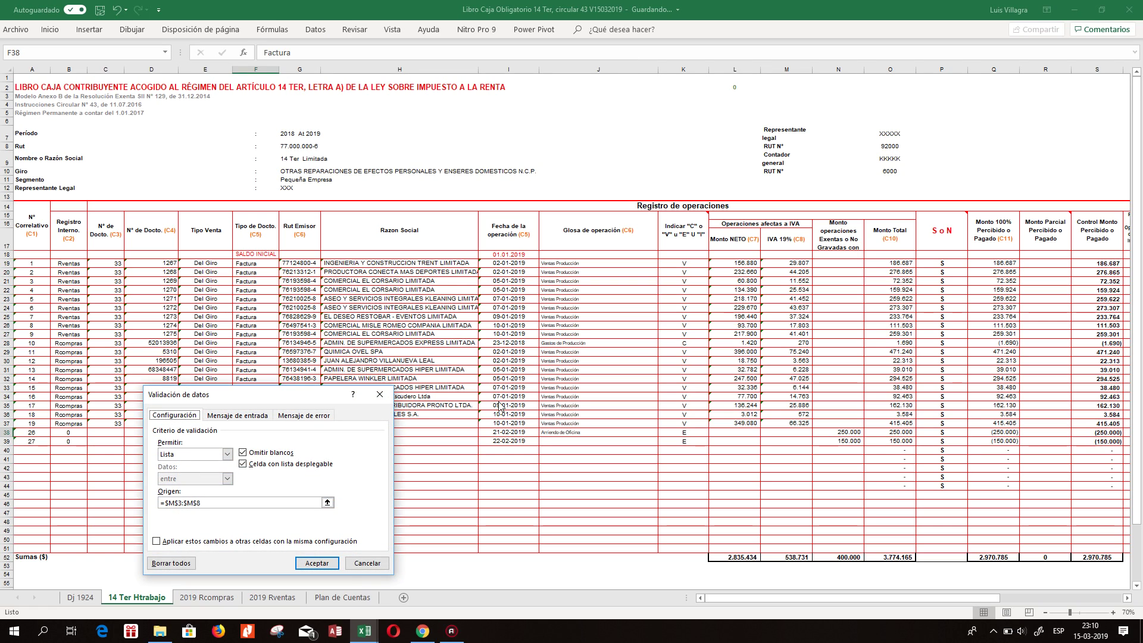
{"action": "left_click", "coordinate": [327, 502]}
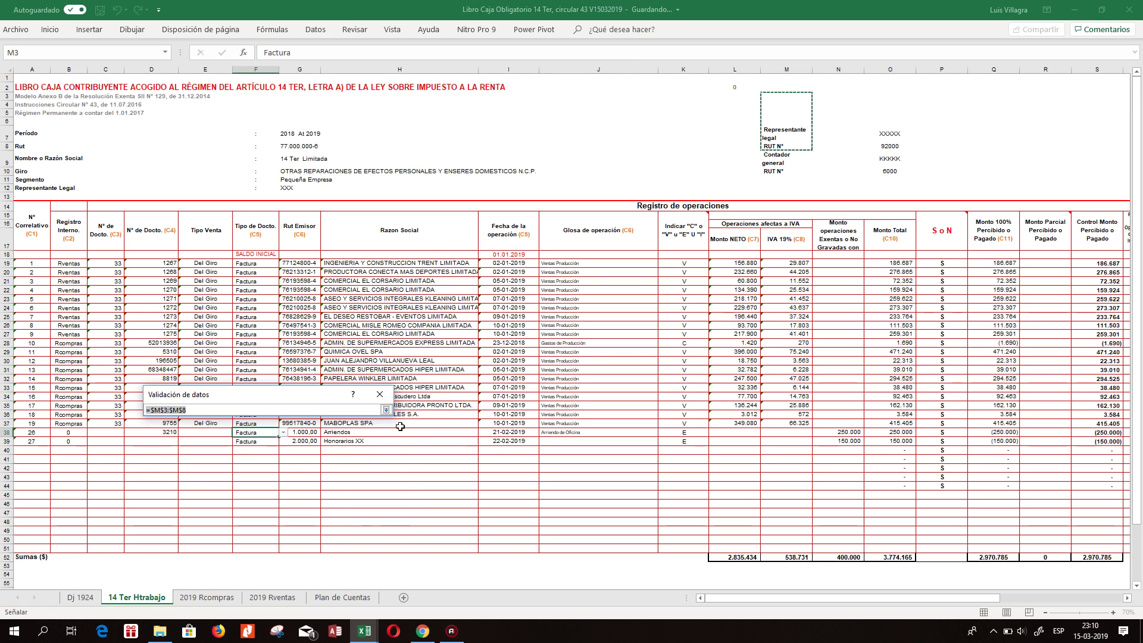
{"action": "left_click_drag", "start_coordinate": [788, 601], "coordinate": [910, 599]}
{"action": "left_click_drag", "start_coordinate": [1054, 351], "coordinate": [1057, 397]}
{"action": "key", "text": "Return"}
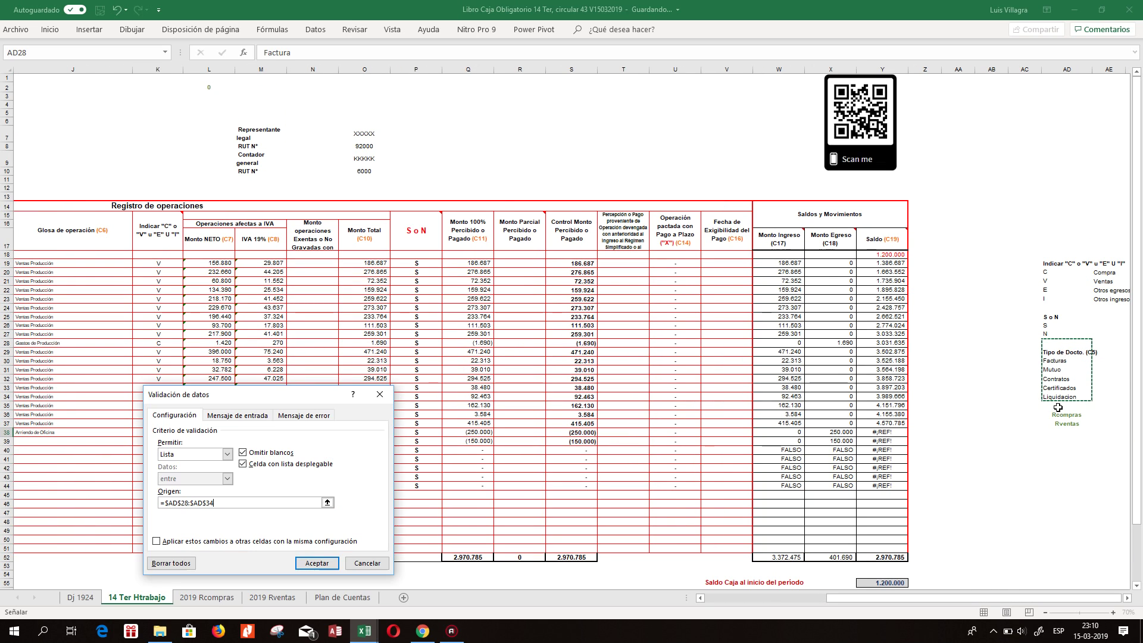
{"action": "key", "text": "Return"}
{"action": "key", "text": "Home"}
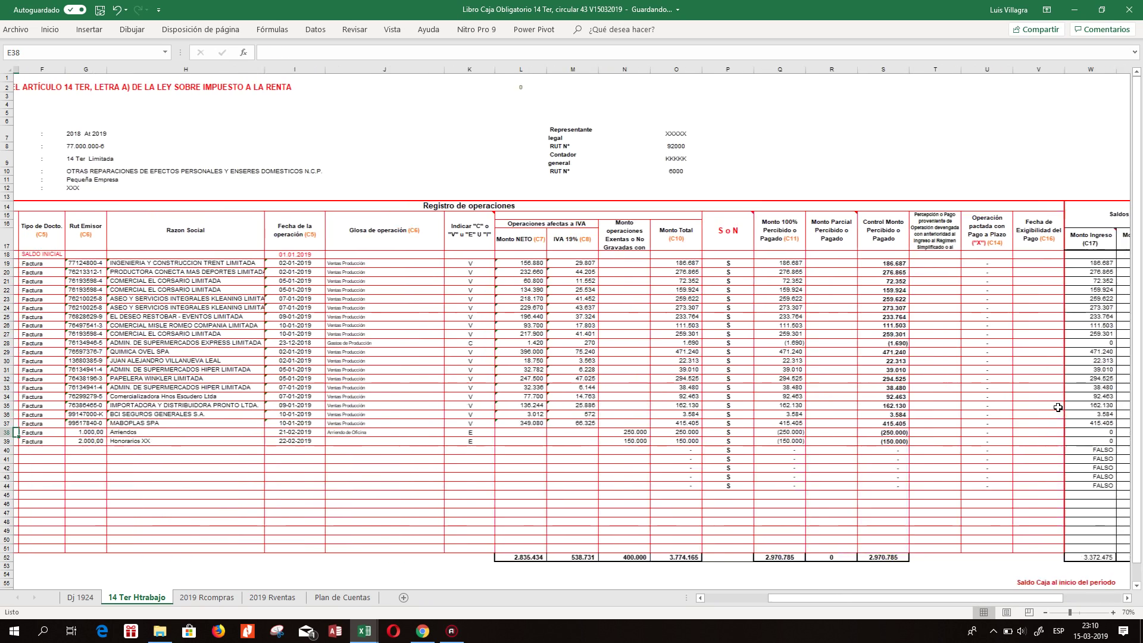
{"action": "key", "text": "Right"}
{"action": "key", "text": "Right"}
{"action": "key", "text": "Right"}
{"action": "key", "text": "Right"}
{"action": "key", "text": "Right"}
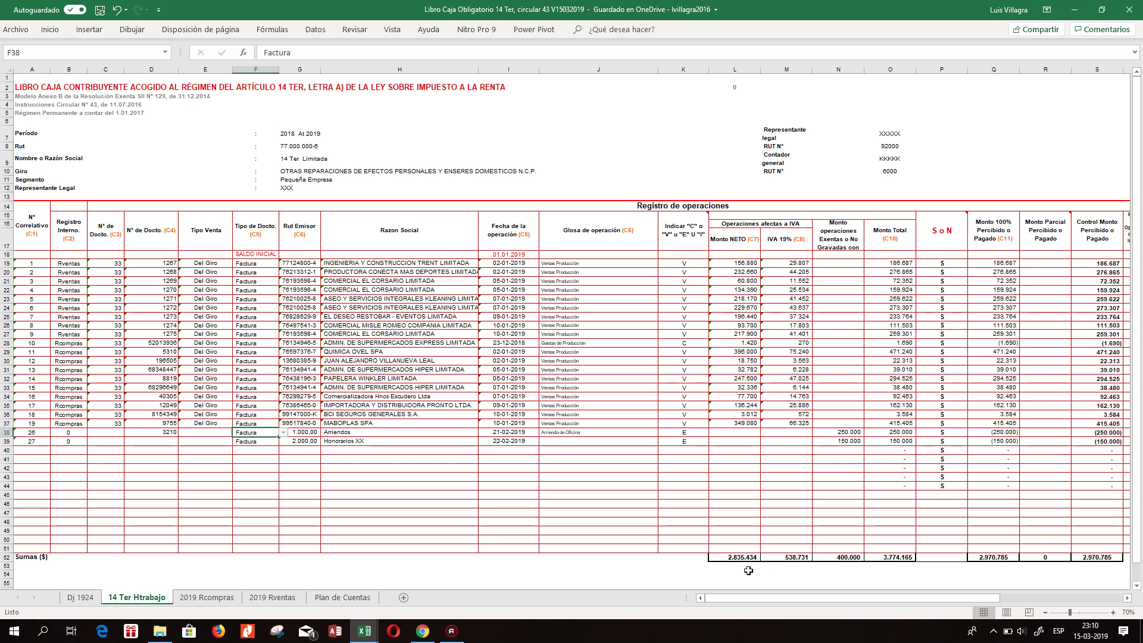
Fill F38's Factura entry and its list up to F19 and down to F39.
{"action": "left_click_drag", "start_coordinate": [277, 436], "coordinate": [275, 261]}
{"action": "left_click", "coordinate": [253, 425]}
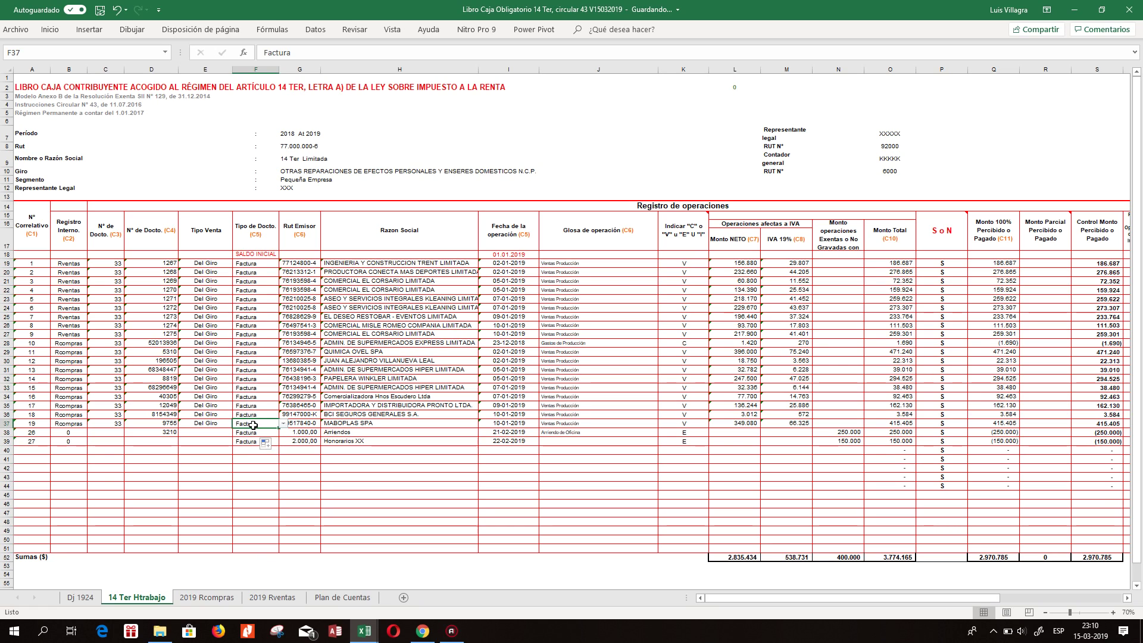
{"action": "left_click_drag", "start_coordinate": [278, 429], "coordinate": [277, 443]}
{"action": "left_click", "coordinate": [262, 433]}
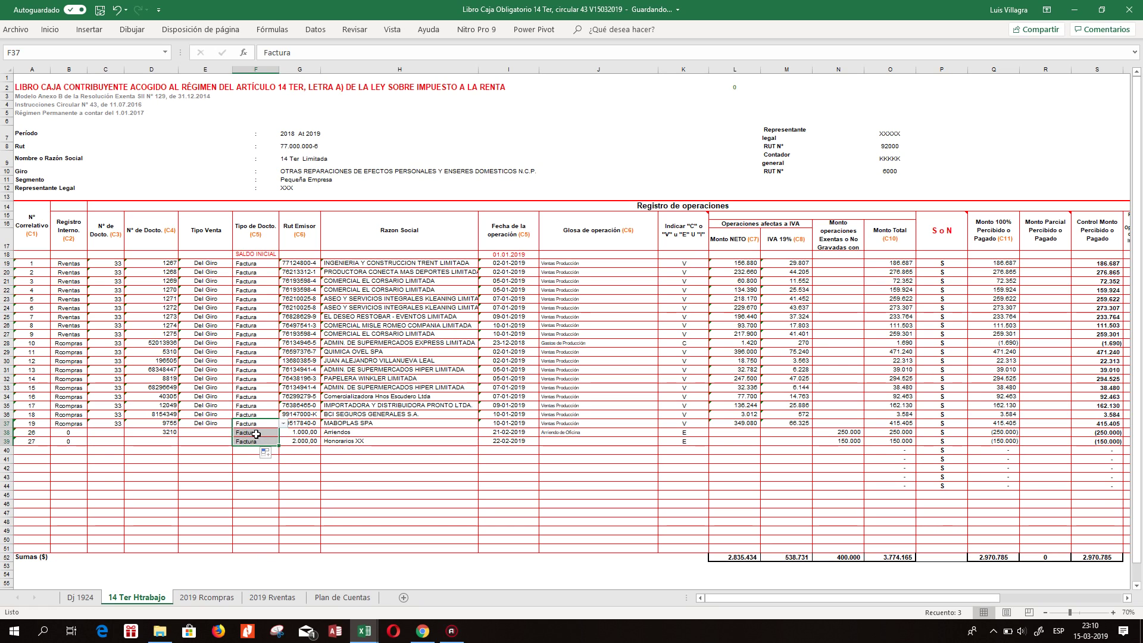
Set F38 to Contratos and enter the landlord's full name as Razon Social in H38.
{"action": "left_click", "coordinate": [283, 432]}
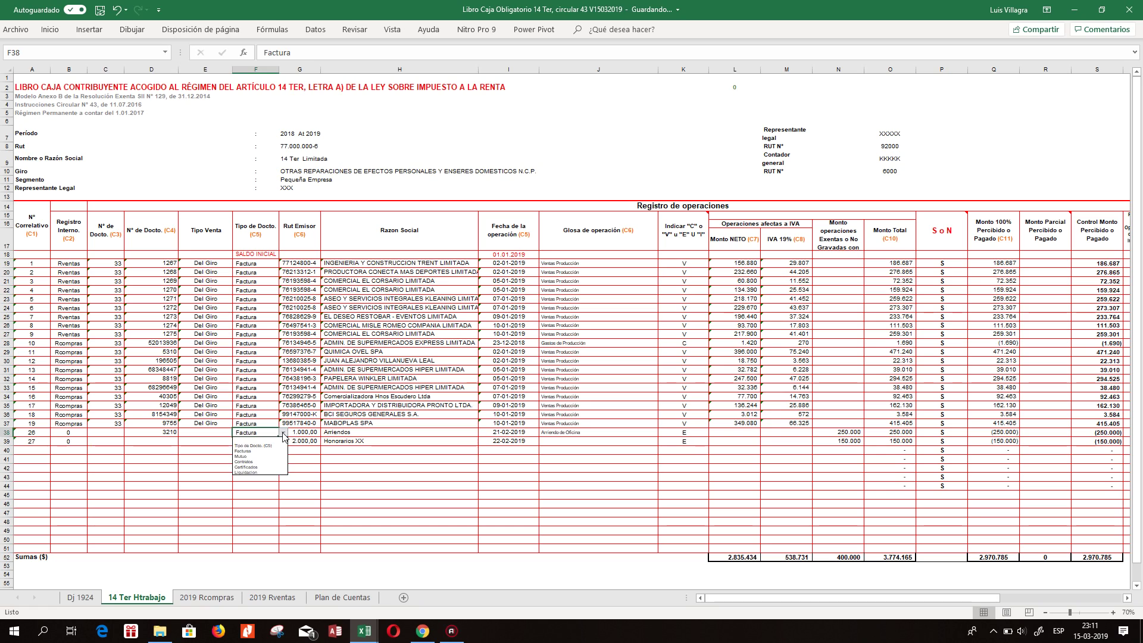
{"action": "left_click", "coordinate": [359, 433]}
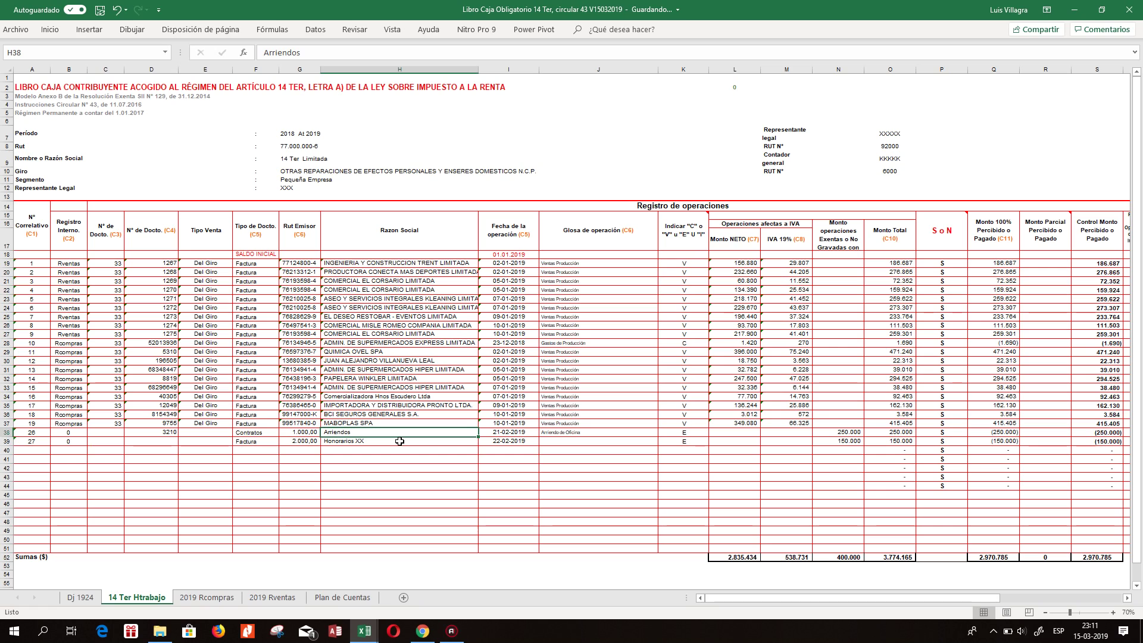
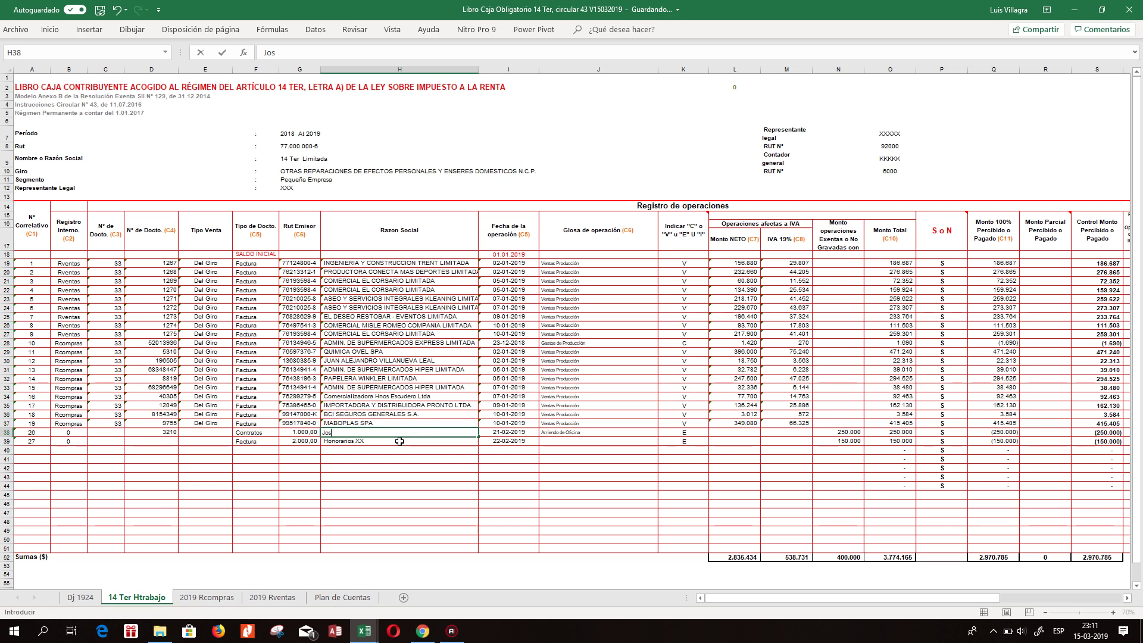
{"action": "key", "text": "Tab"}
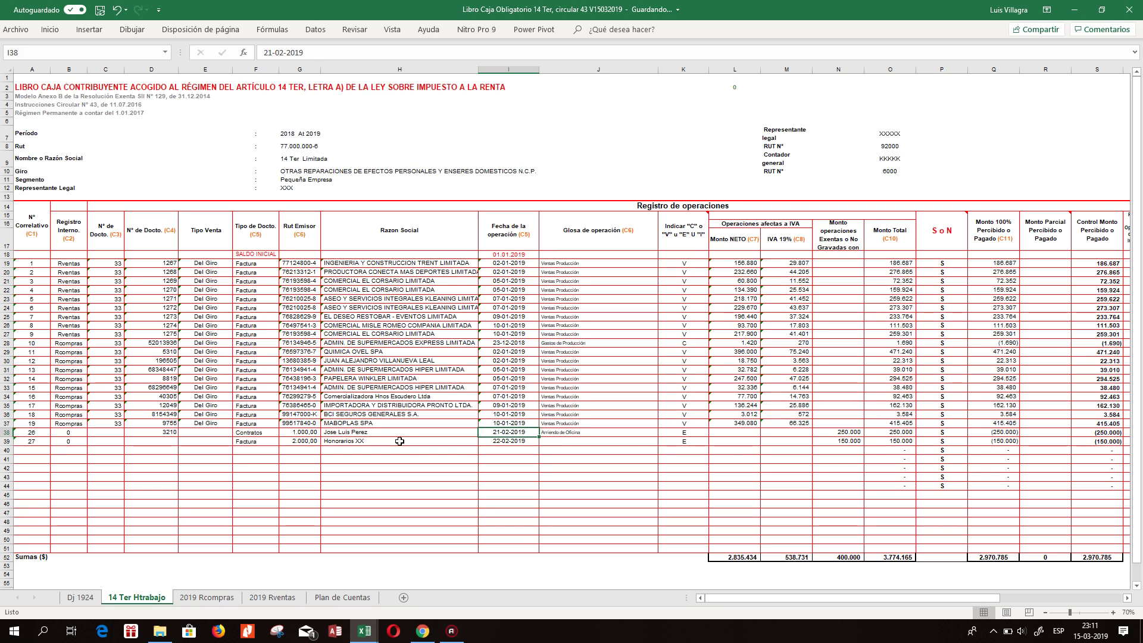
{"action": "key", "text": "Tab"}
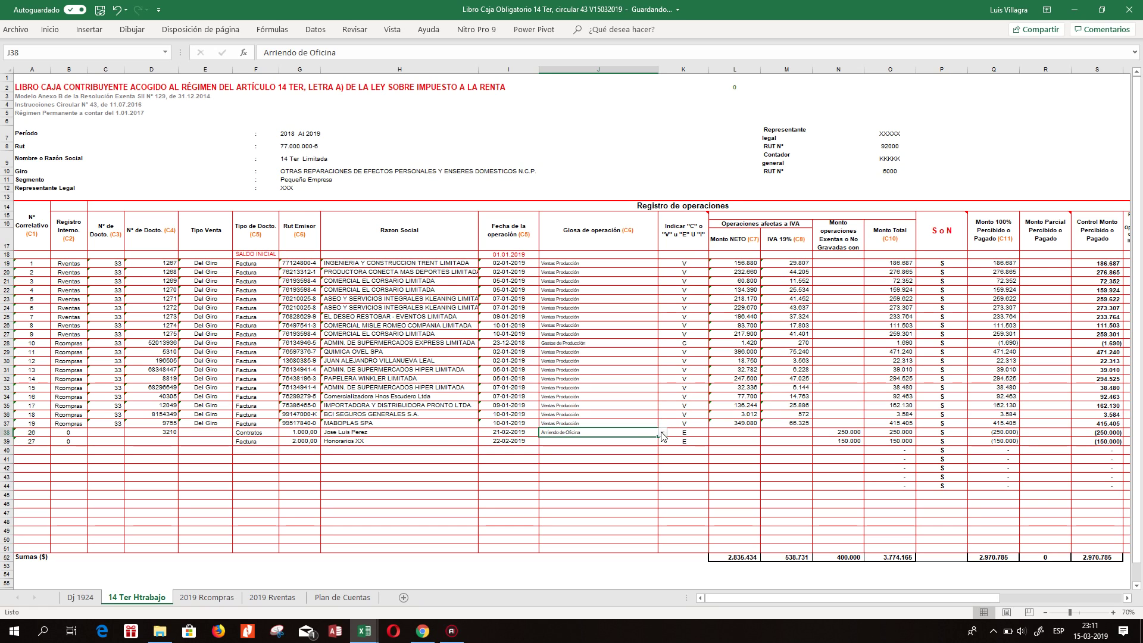
Fill the Ventas Producción glosa from J19 down through J27 and below.
{"action": "left_click", "coordinate": [592, 414]}
{"action": "left_click", "coordinate": [575, 387]}
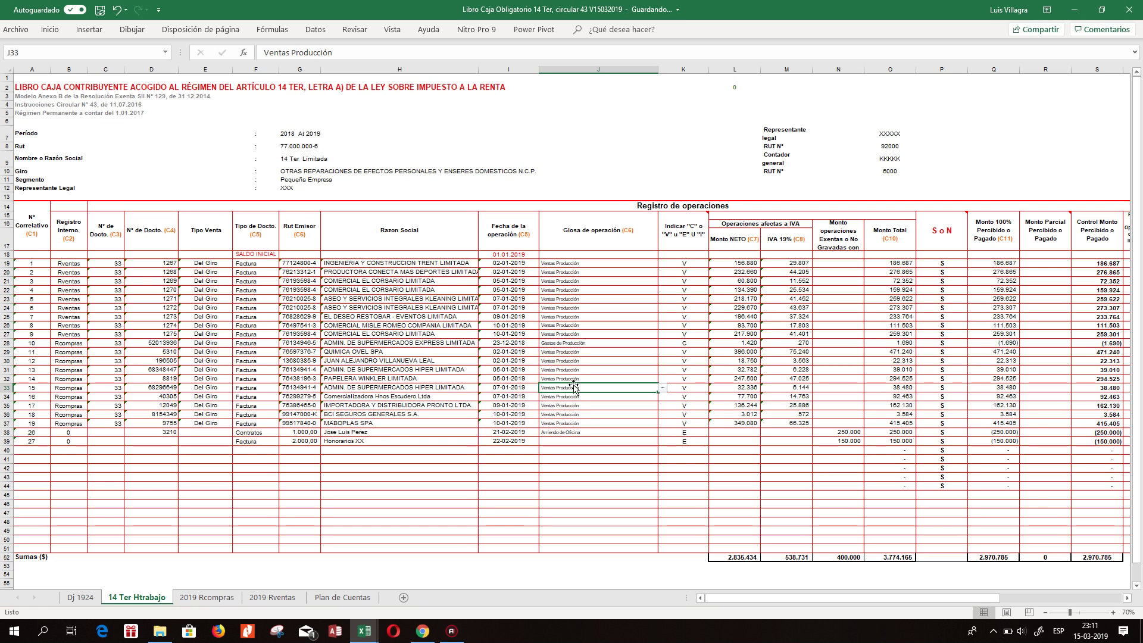
{"action": "left_click", "coordinate": [587, 263]}
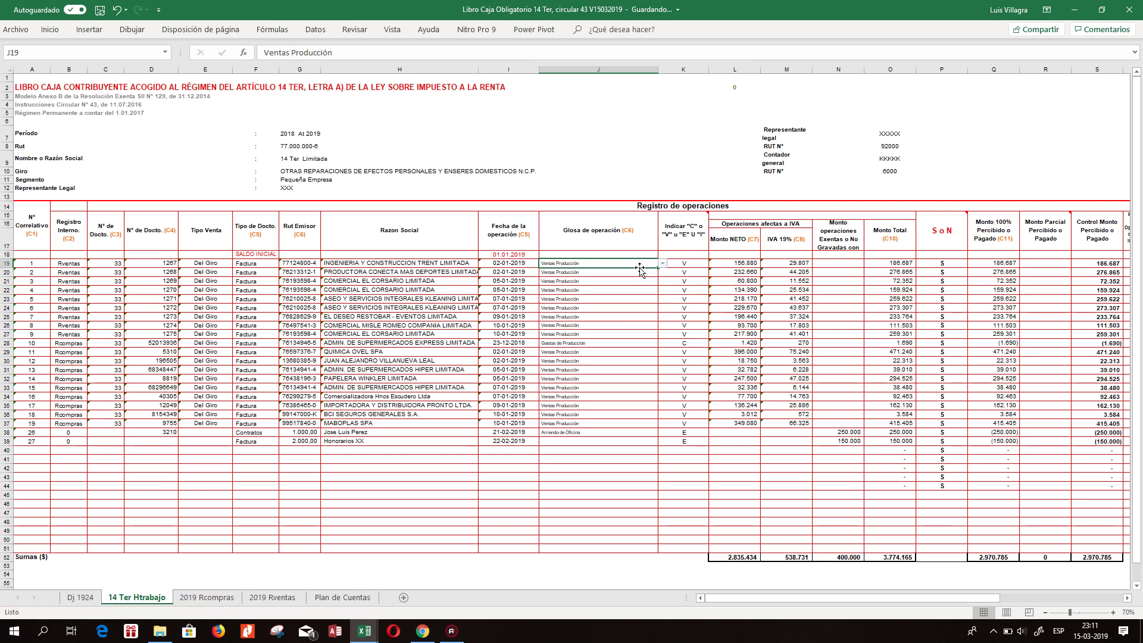
{"action": "left_click_drag", "start_coordinate": [659, 269], "coordinate": [644, 335]}
{"action": "left_click", "coordinate": [599, 335]}
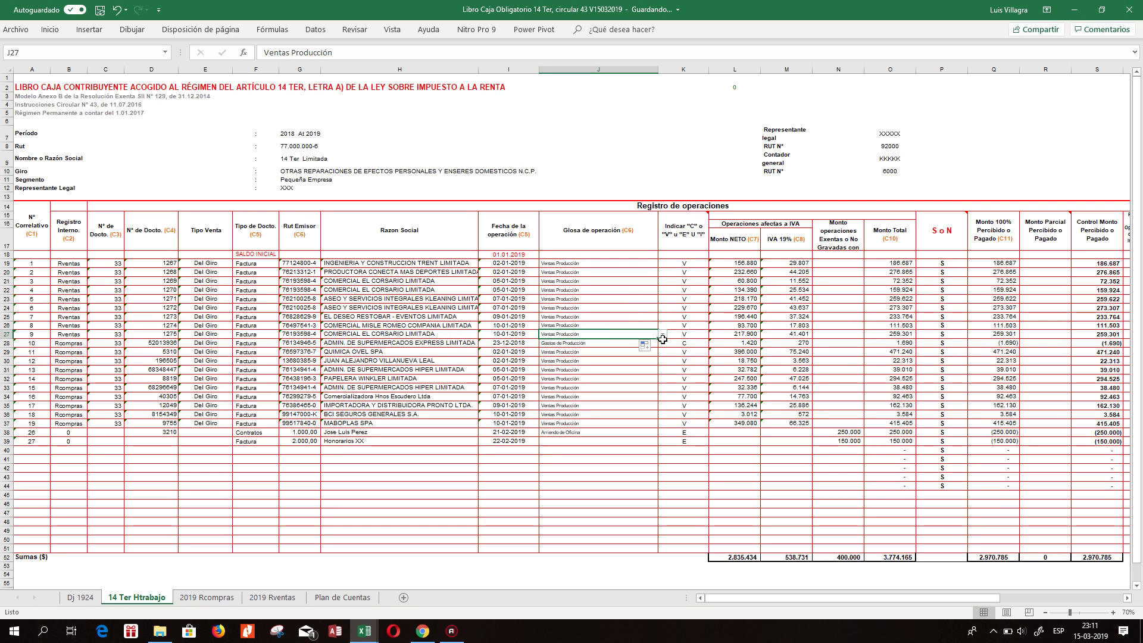
{"action": "left_click", "coordinate": [662, 335]}
{"action": "left_click", "coordinate": [630, 335]}
{"action": "left_click_drag", "start_coordinate": [657, 338], "coordinate": [665, 423]}
Choose Gastos de Producción in J27 and fill it down the glosa column to row 37.
{"action": "left_click", "coordinate": [604, 336]}
{"action": "left_click", "coordinate": [662, 335]}
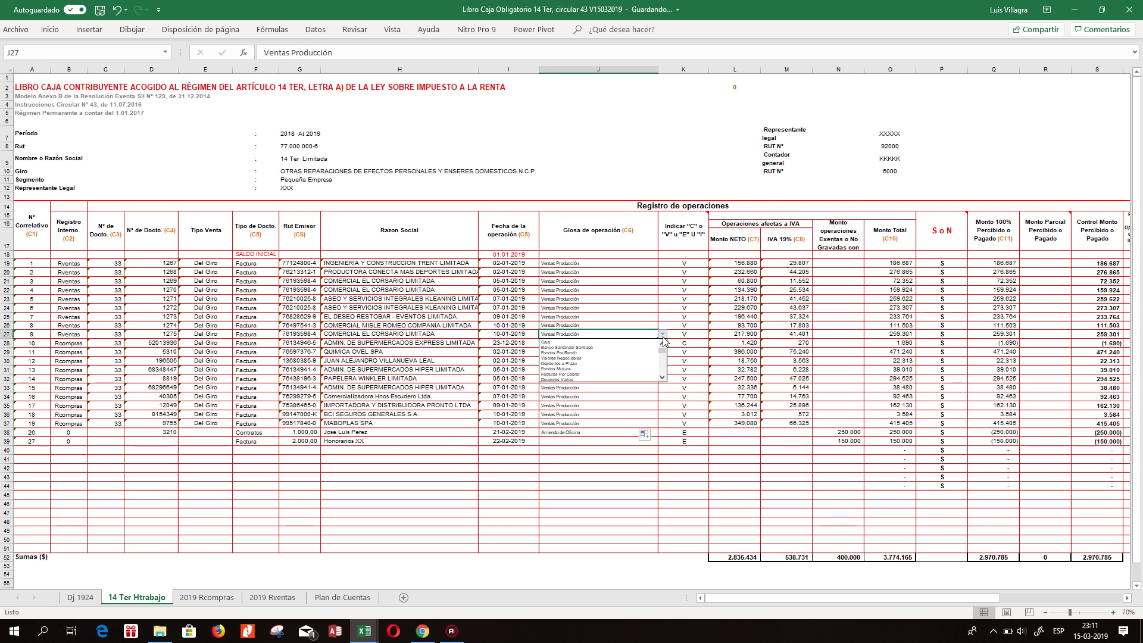
{"action": "left_click", "coordinate": [662, 377]}
{"action": "left_click", "coordinate": [662, 377]}
{"action": "left_click", "coordinate": [662, 377]}
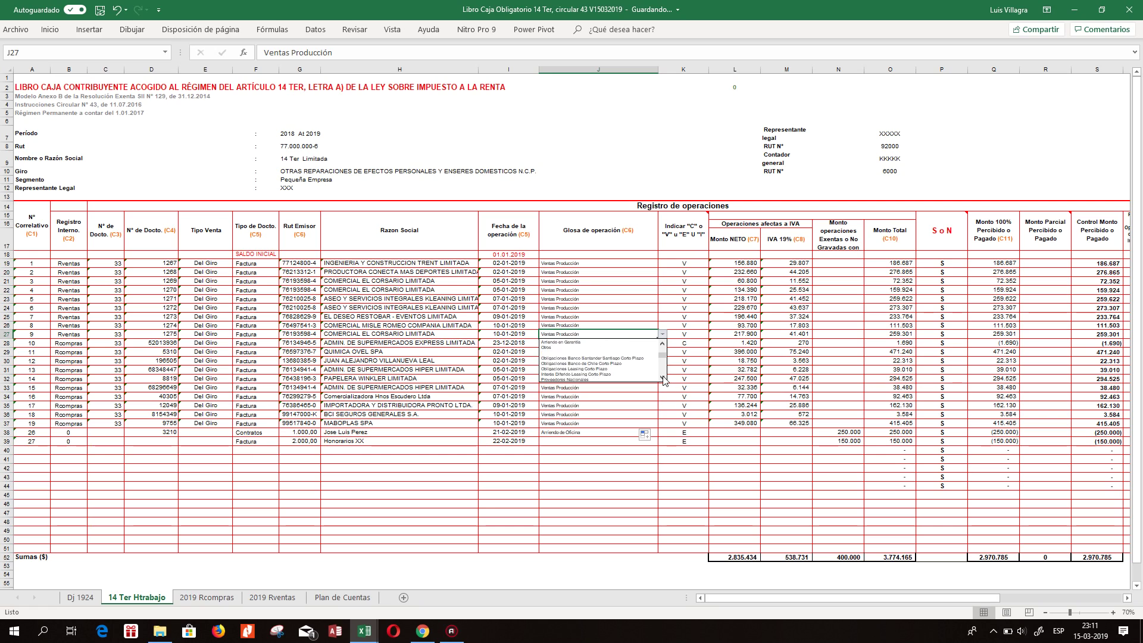
{"action": "left_click", "coordinate": [663, 376]}
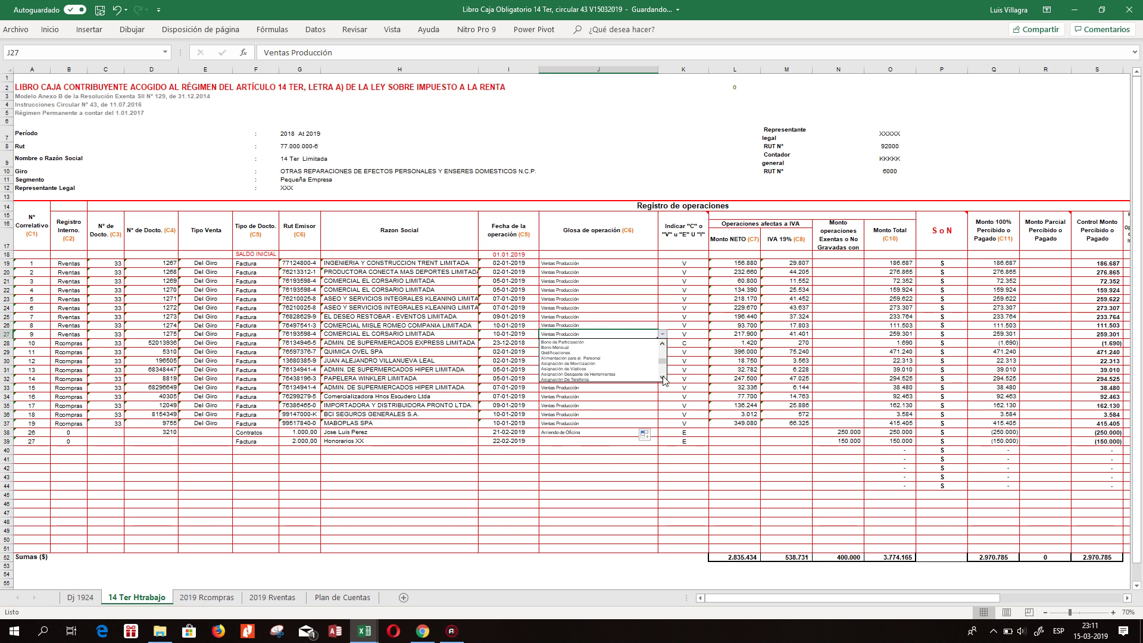
{"action": "left_click", "coordinate": [662, 344]}
{"action": "left_click", "coordinate": [662, 344]}
{"action": "left_click", "coordinate": [566, 348]}
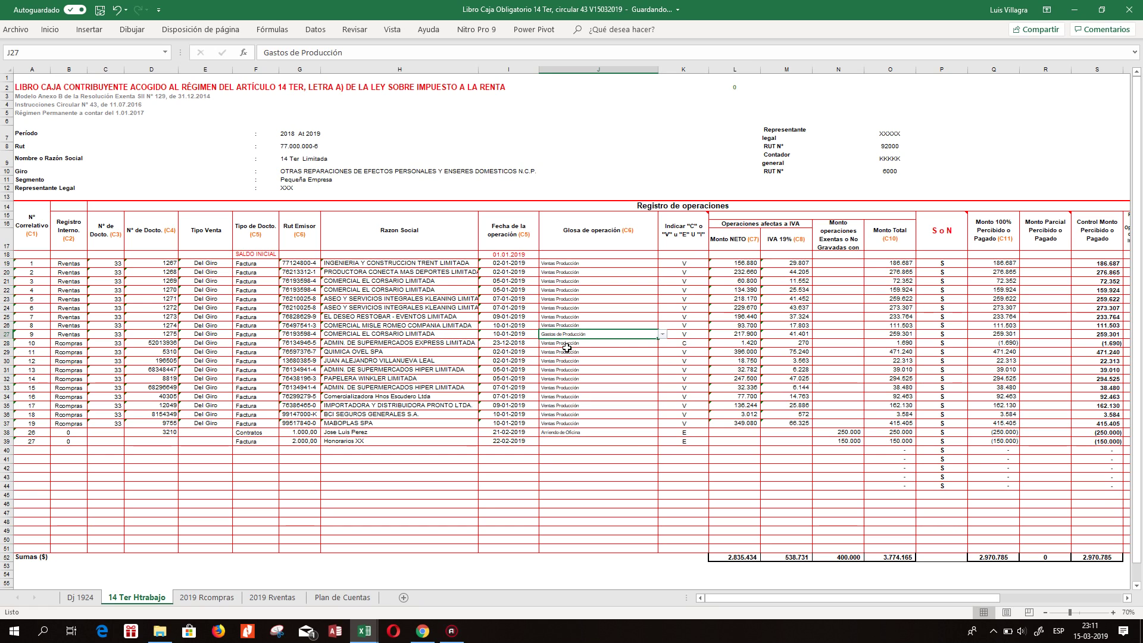
{"action": "left_click_drag", "start_coordinate": [658, 339], "coordinate": [655, 426]}
{"action": "left_click", "coordinate": [650, 425]}
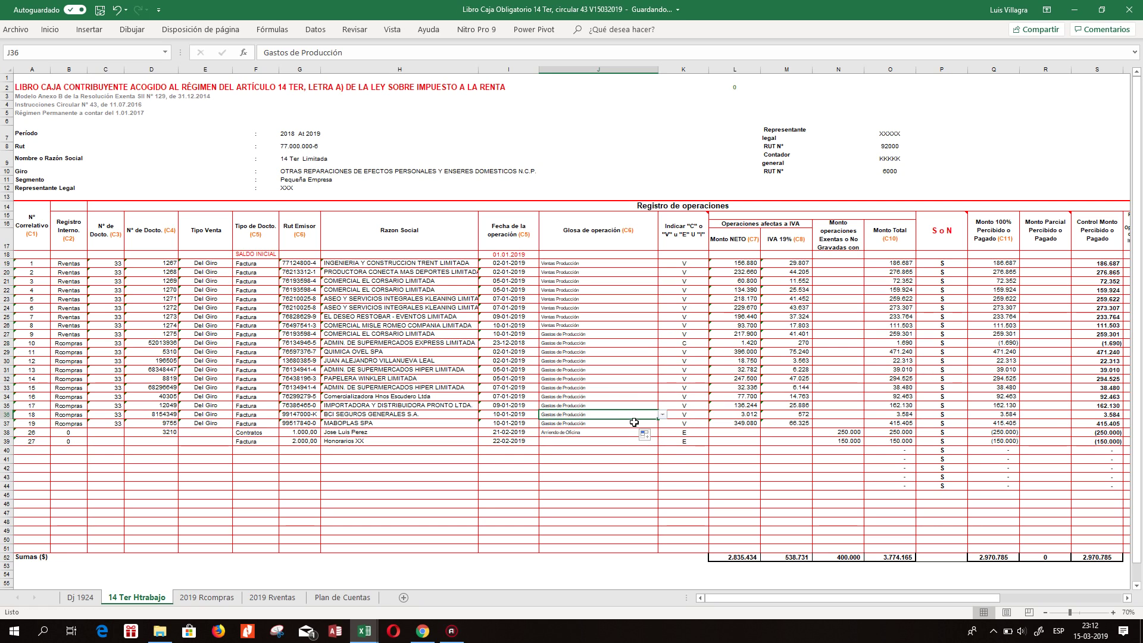
{"action": "left_click", "coordinate": [663, 424]}
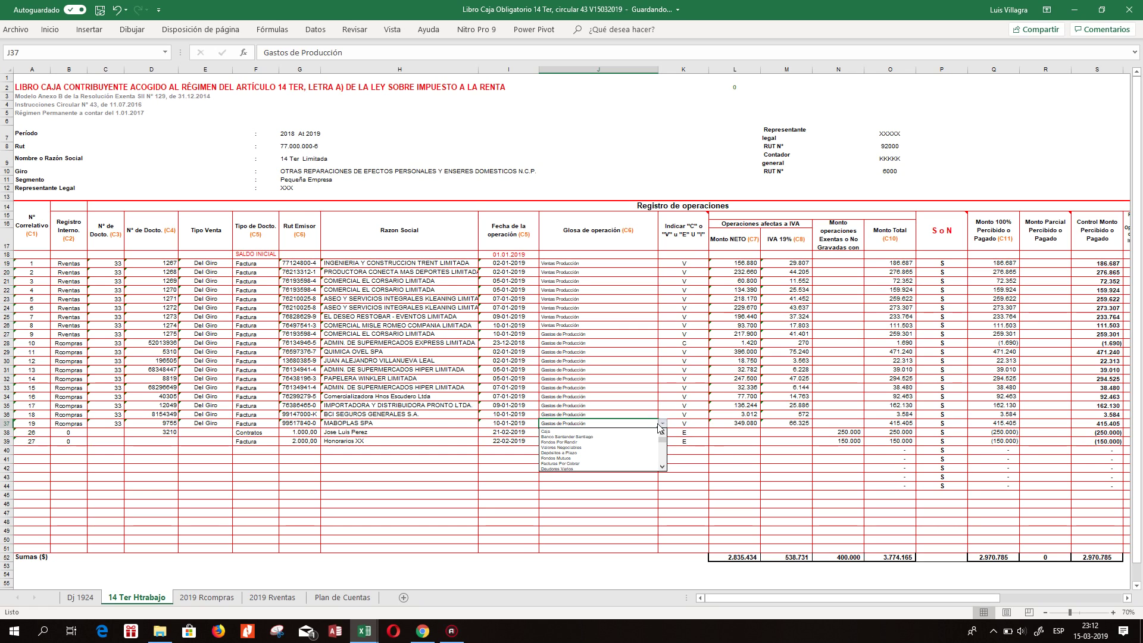
{"action": "scroll", "coordinate": [663, 467], "scroll_direction": "down", "scroll_amount": 15}
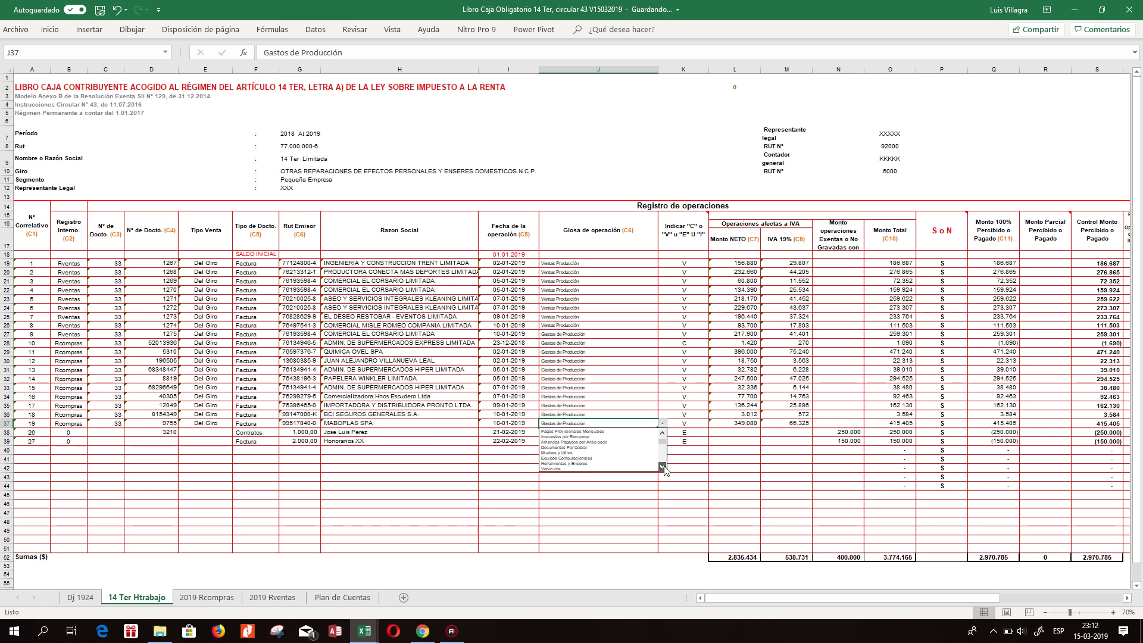
{"action": "key", "text": "Escape"}
Copy Arriendo de Oficina into row 39 and extend Gastos de Producción down through row 39.
{"action": "left_click", "coordinate": [601, 432]}
{"action": "type", "text": "Arriendo de Oficina"}
{"action": "left_click", "coordinate": [399, 462]}
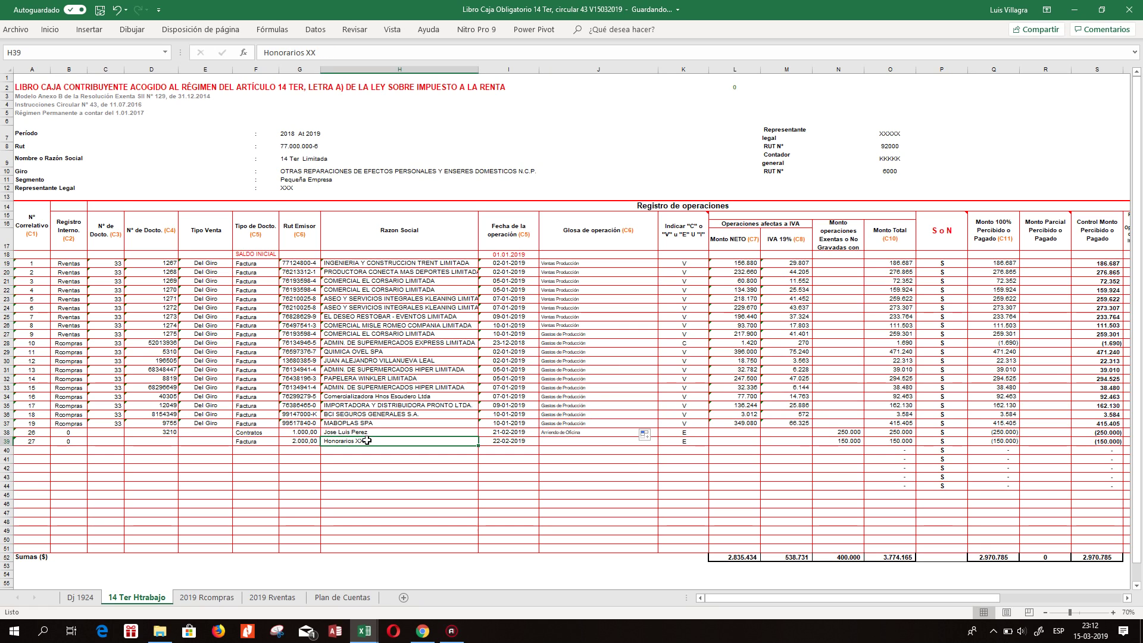
{"action": "left_click", "coordinate": [617, 448]}
{"action": "left_click", "coordinate": [616, 441]}
{"action": "left_click", "coordinate": [663, 440]}
{"action": "left_click", "coordinate": [655, 441]}
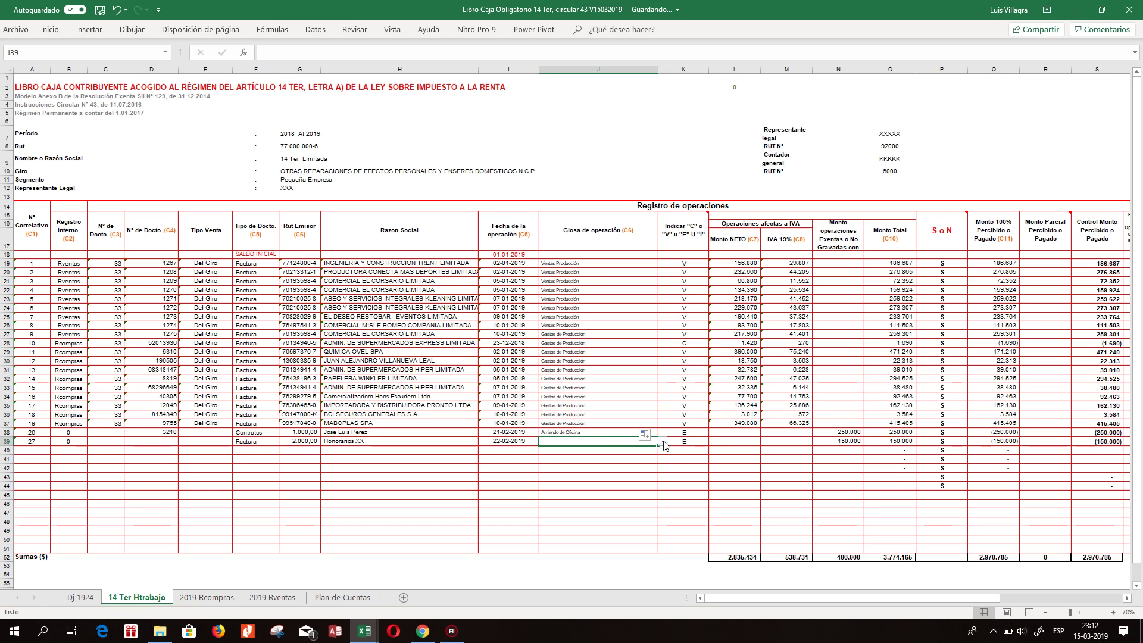
{"action": "left_click", "coordinate": [631, 432]}
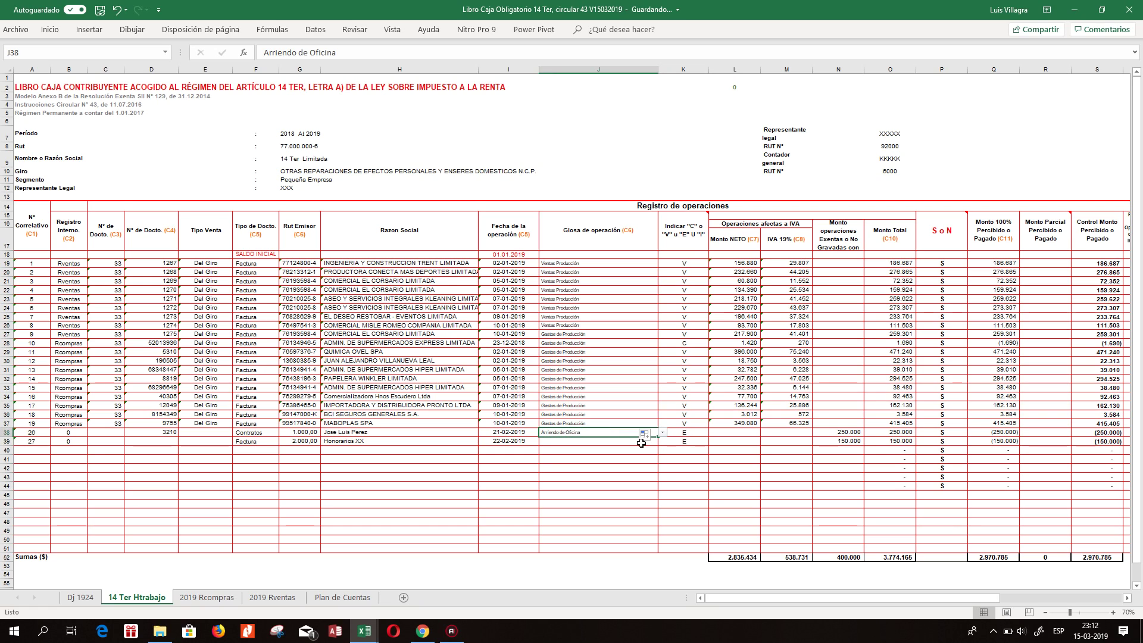
{"action": "left_click_drag", "start_coordinate": [657, 437], "coordinate": [658, 446]}
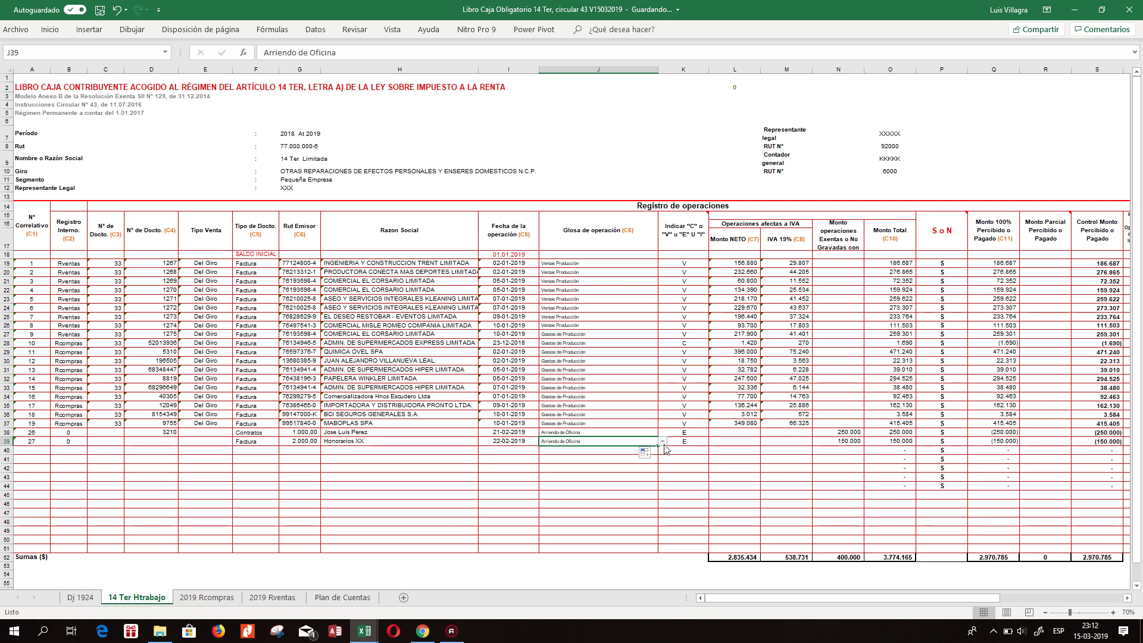
{"action": "left_click", "coordinate": [648, 397]}
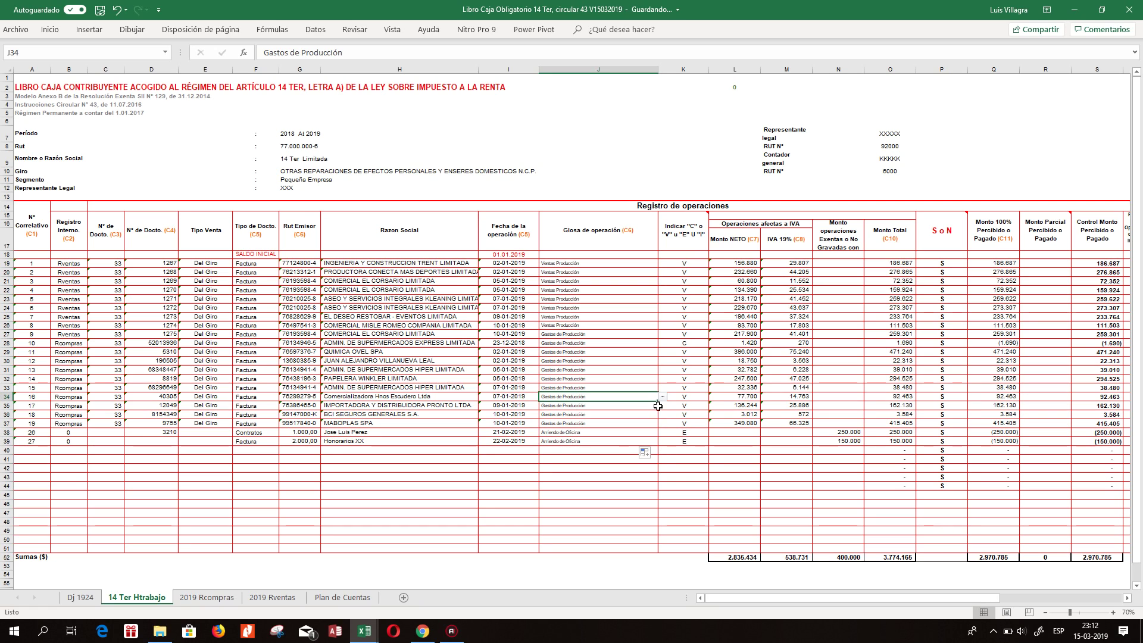
{"action": "left_click_drag", "start_coordinate": [652, 397], "coordinate": [650, 447]}
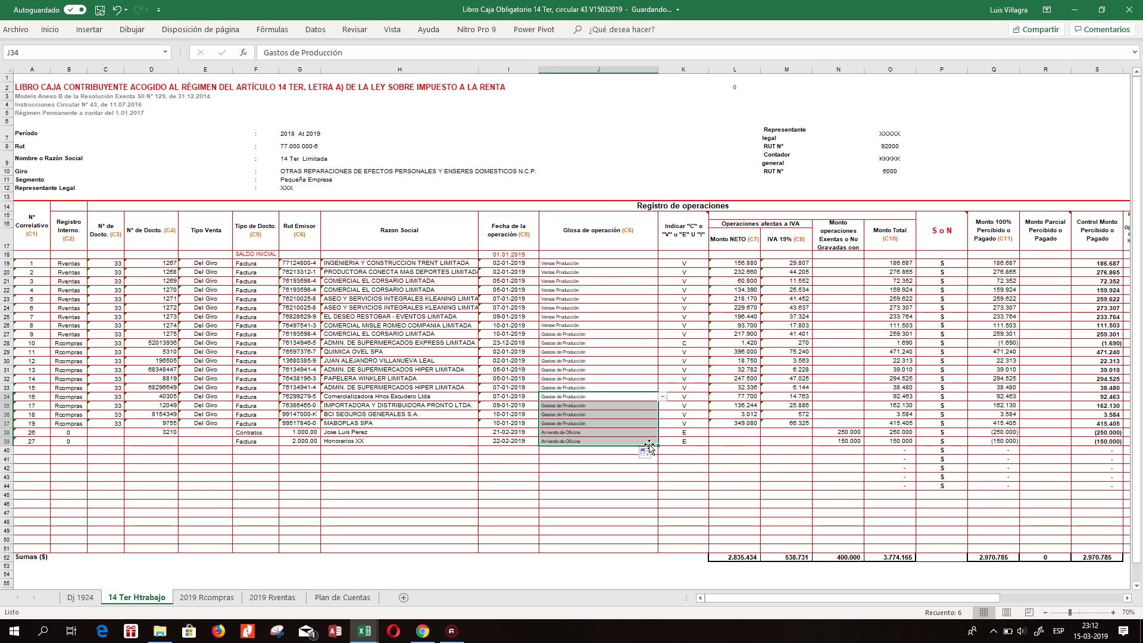
{"action": "left_click", "coordinate": [631, 433]}
Set row 38's Glosa de operación to Arriendo de Oficina from the dropdown.
{"action": "left_click", "coordinate": [663, 433]}
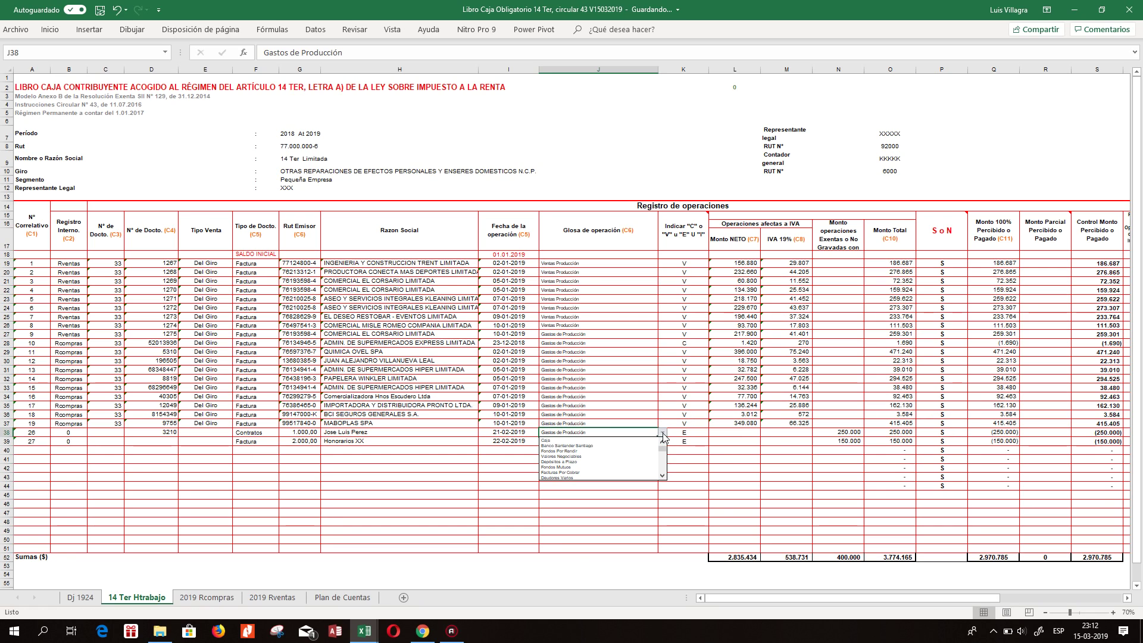
{"action": "left_click", "coordinate": [663, 475]}
{"action": "left_click", "coordinate": [663, 476]}
{"action": "left_click", "coordinate": [663, 475]}
{"action": "left_click", "coordinate": [663, 476]}
{"action": "left_click", "coordinate": [663, 475]}
{"action": "left_click", "coordinate": [662, 476]}
{"action": "left_click", "coordinate": [662, 476]}
{"action": "left_click", "coordinate": [663, 476]}
{"action": "left_click", "coordinate": [663, 476]}
{"action": "left_click", "coordinate": [663, 475]}
{"action": "left_click", "coordinate": [663, 476]}
{"action": "left_click", "coordinate": [663, 476]}
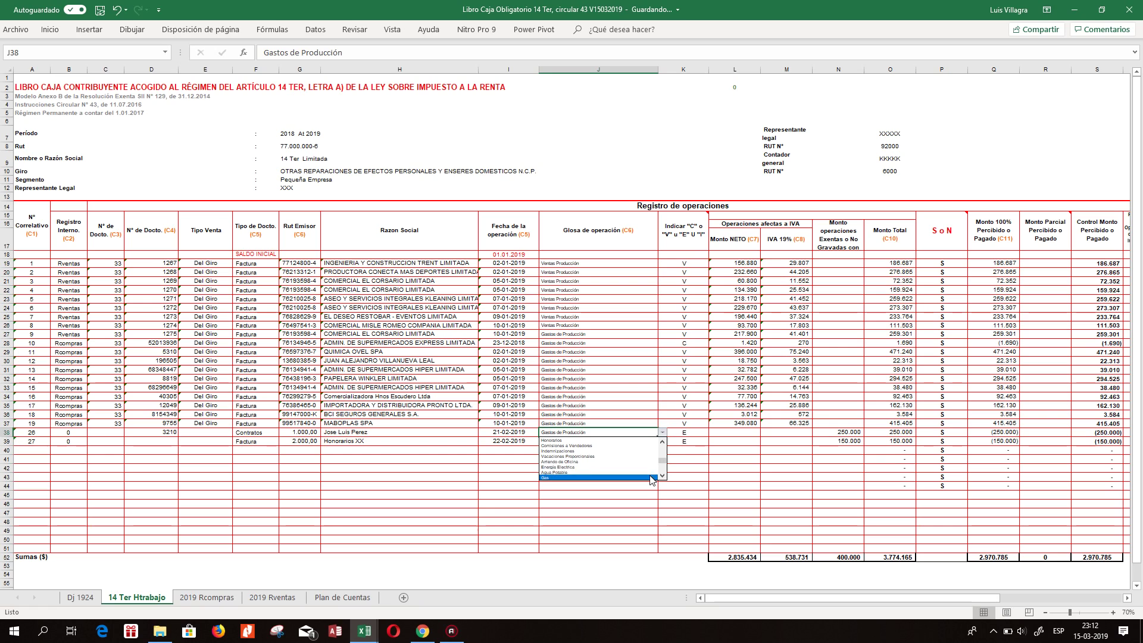
{"action": "left_click", "coordinate": [587, 467]}
Set row 39's Glosa de operación to Honorarios from the dropdown.
{"action": "left_click", "coordinate": [613, 442]}
{"action": "left_click", "coordinate": [663, 441]}
{"action": "left_click", "coordinate": [662, 485]}
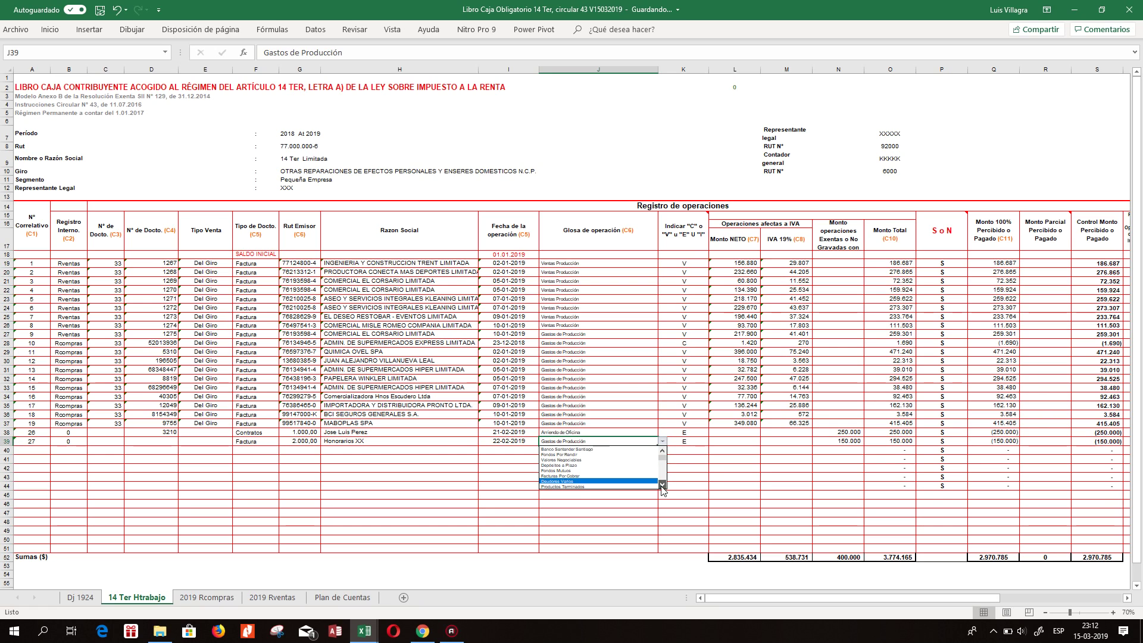
{"action": "left_click", "coordinate": [663, 486]}
{"action": "left_click", "coordinate": [662, 485]}
{"action": "left_click", "coordinate": [662, 486]}
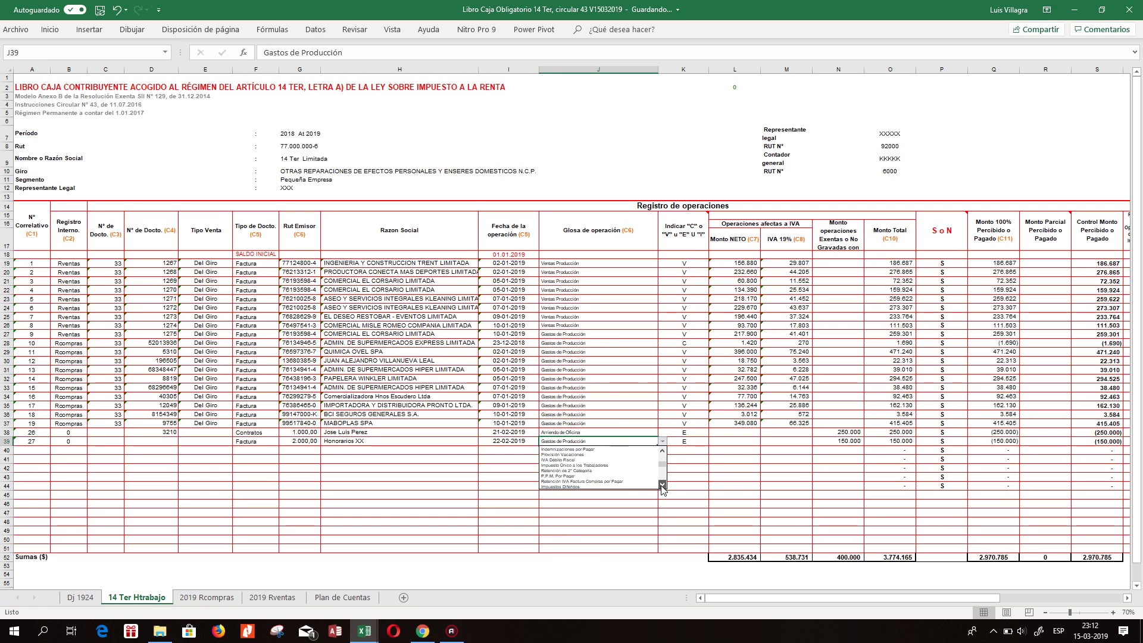
{"action": "left_click", "coordinate": [662, 485]}
{"action": "left_click", "coordinate": [662, 486]}
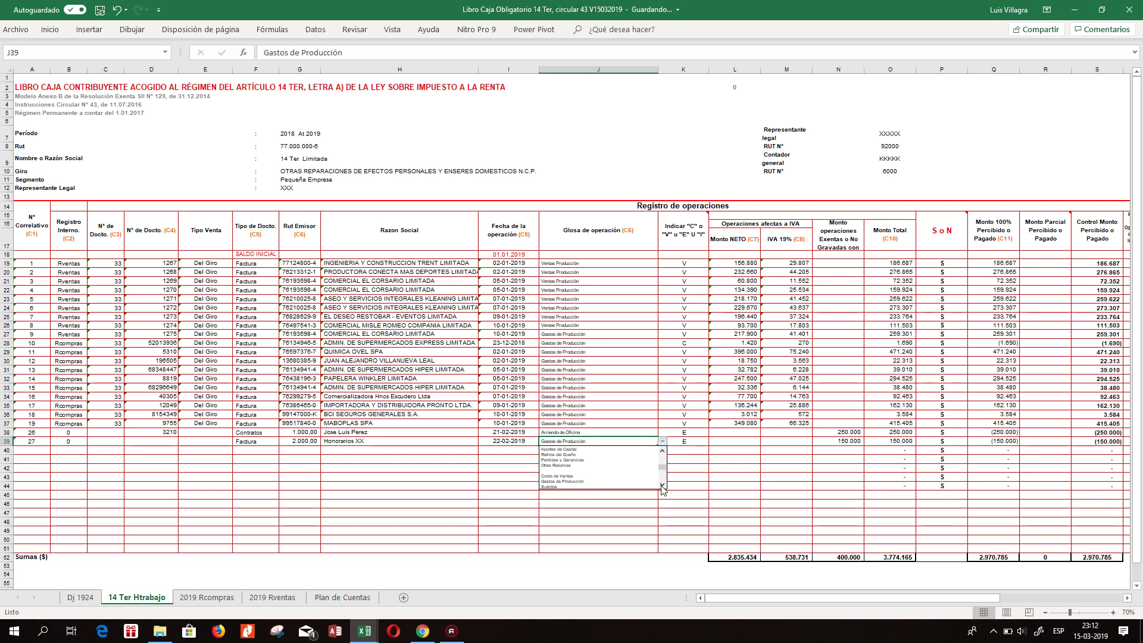
{"action": "left_click", "coordinate": [662, 485]}
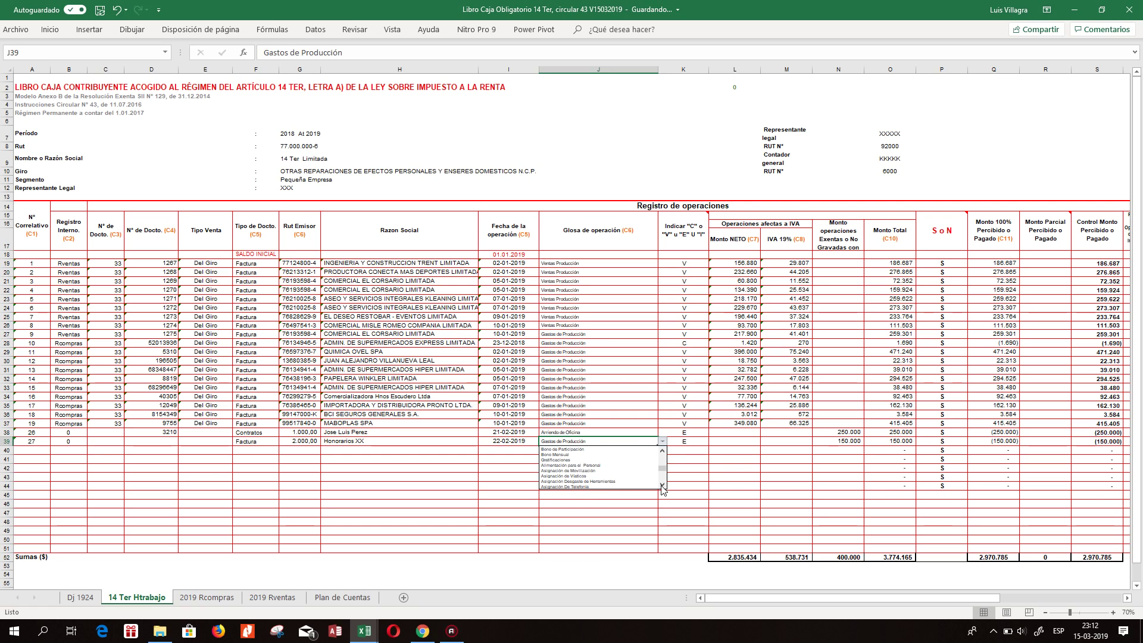
{"action": "left_click", "coordinate": [662, 485]}
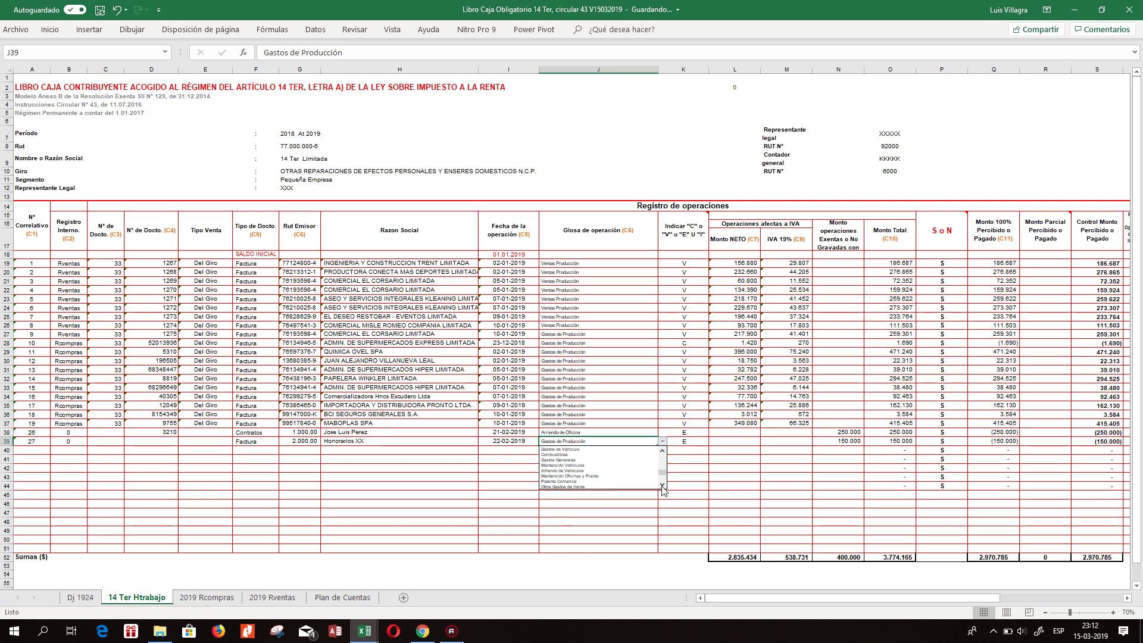
{"action": "left_click", "coordinate": [662, 485]}
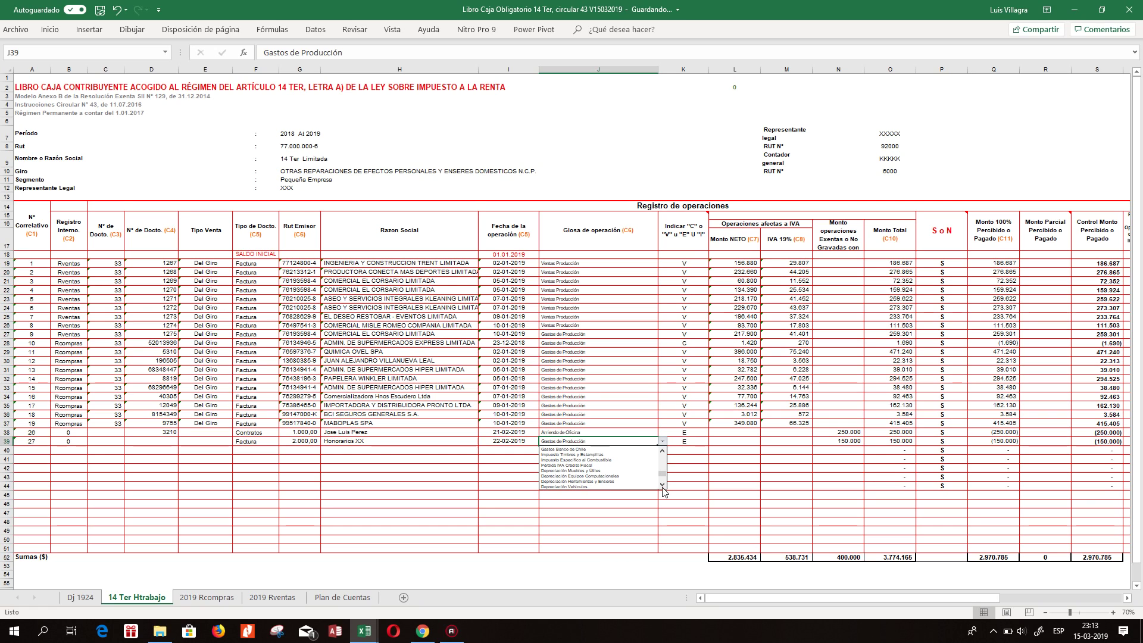
{"action": "left_click", "coordinate": [663, 486]}
{"action": "left_click", "coordinate": [662, 485]}
{"action": "left_click", "coordinate": [662, 485]}
{"action": "left_click", "coordinate": [663, 451]}
{"action": "left_click", "coordinate": [663, 452]}
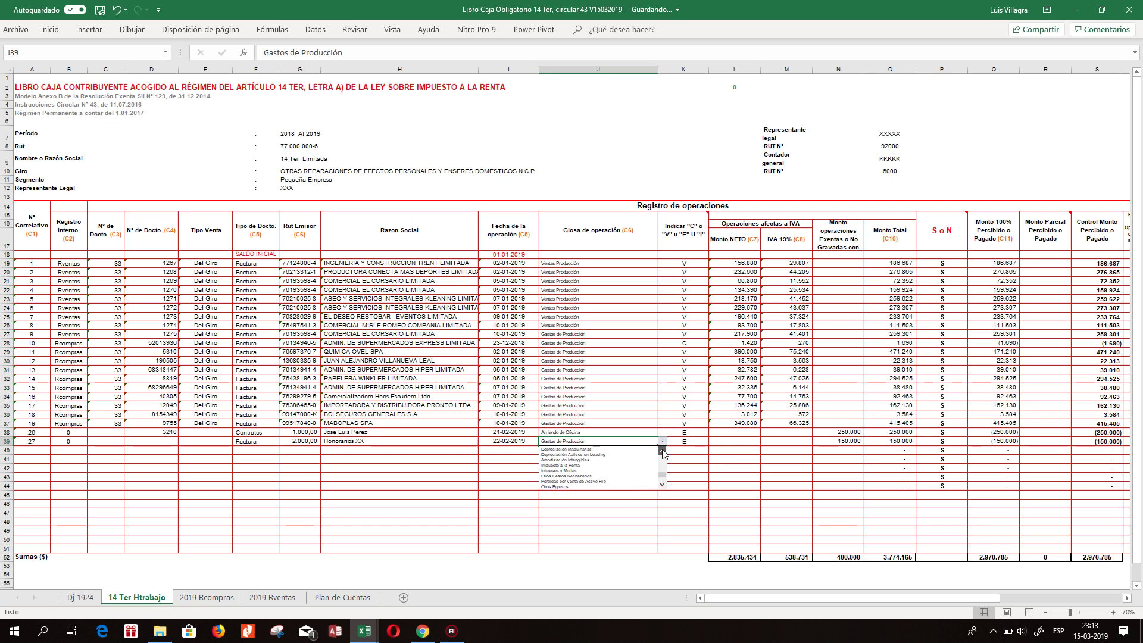
{"action": "left_click", "coordinate": [663, 452]}
{"action": "left_click", "coordinate": [663, 452]}
{"action": "left_click", "coordinate": [663, 452]}
{"action": "left_click", "coordinate": [662, 452]}
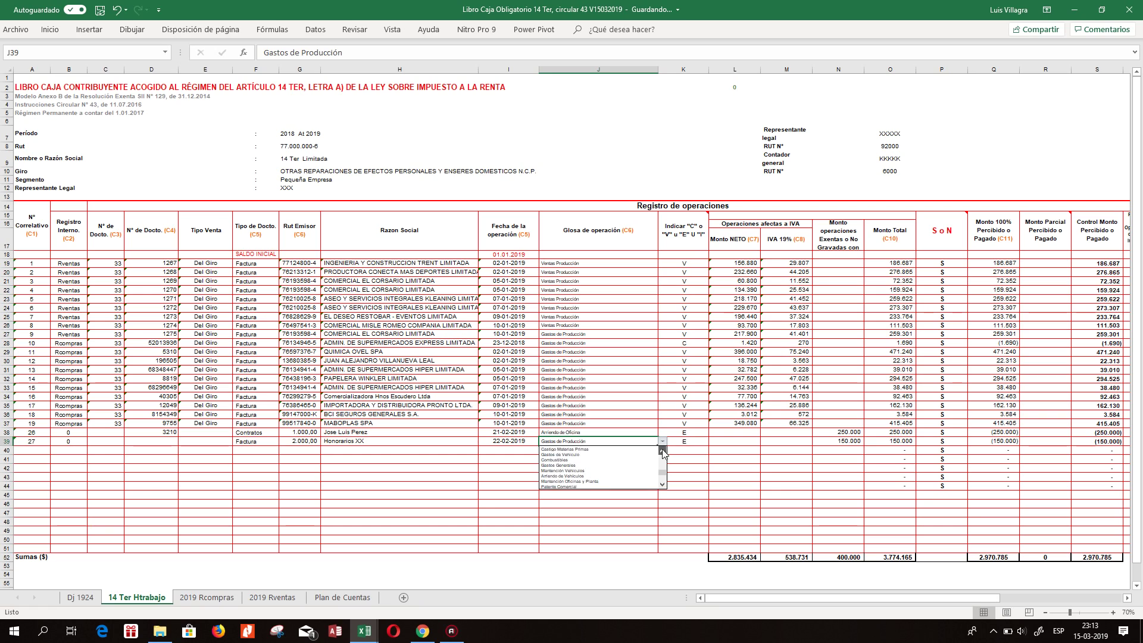
{"action": "left_click", "coordinate": [663, 452]}
{"action": "left_click", "coordinate": [663, 452]}
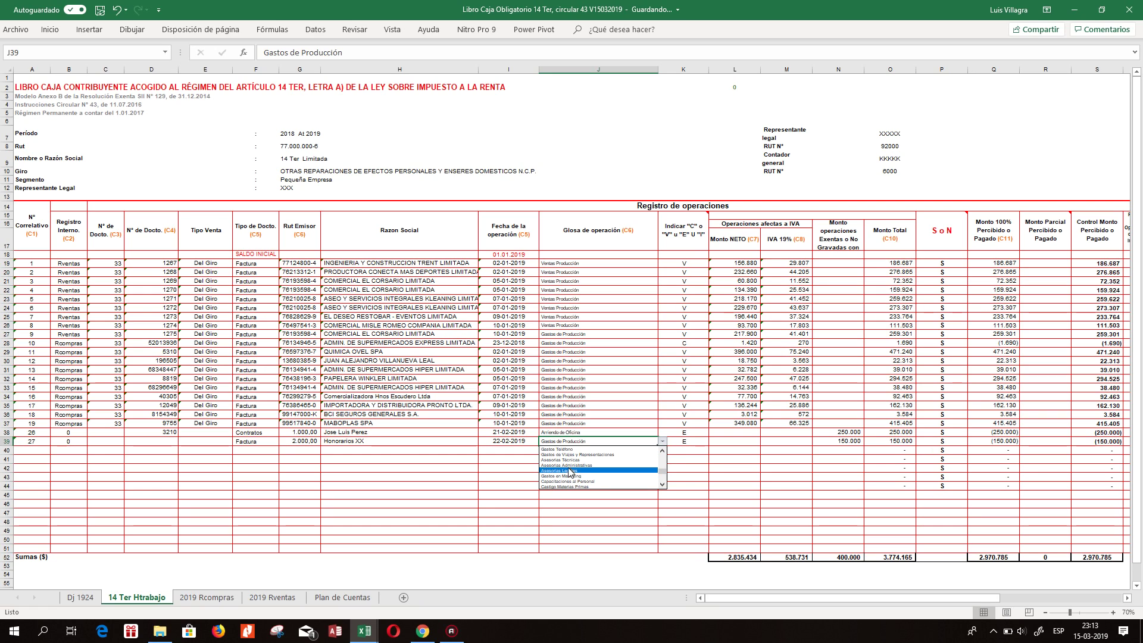
{"action": "left_click", "coordinate": [662, 451]}
{"action": "left_click", "coordinate": [663, 452]}
{"action": "left_click", "coordinate": [663, 452]}
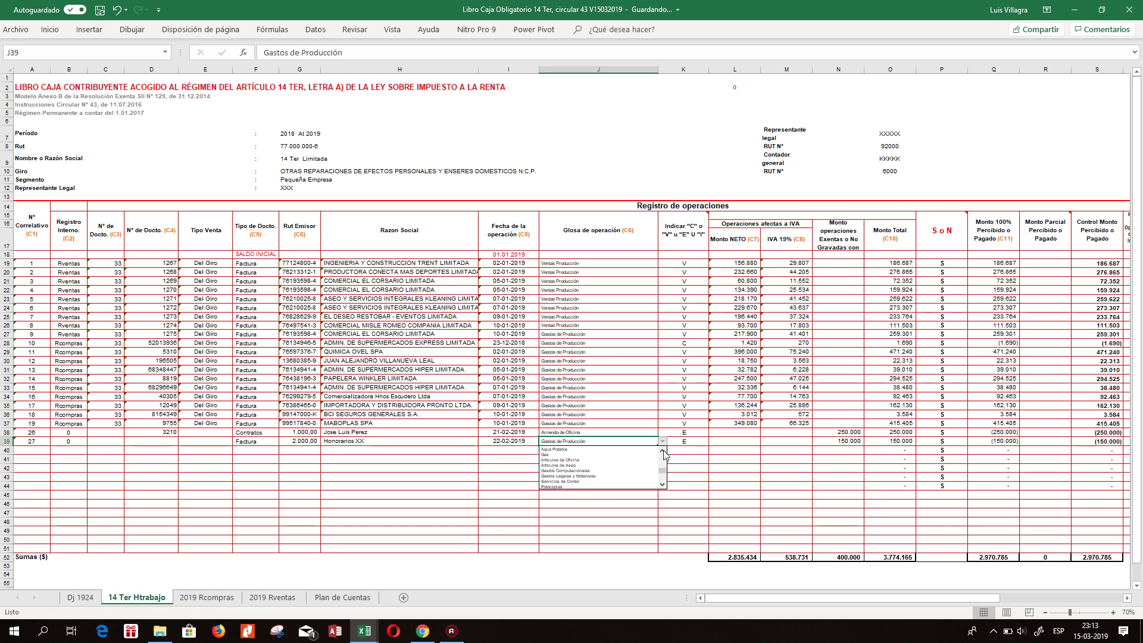
{"action": "left_click", "coordinate": [663, 451]}
{"action": "left_click", "coordinate": [663, 452]}
{"action": "left_click", "coordinate": [663, 452]}
{"action": "left_click", "coordinate": [662, 452]}
{"action": "left_click", "coordinate": [553, 460]}
{"action": "left_click", "coordinate": [691, 442]}
{"action": "left_click", "coordinate": [676, 267]}
Set the C/V/E indicators: V for row 19, C for rows 28–37, E for row 39.
{"action": "left_click", "coordinate": [713, 263]}
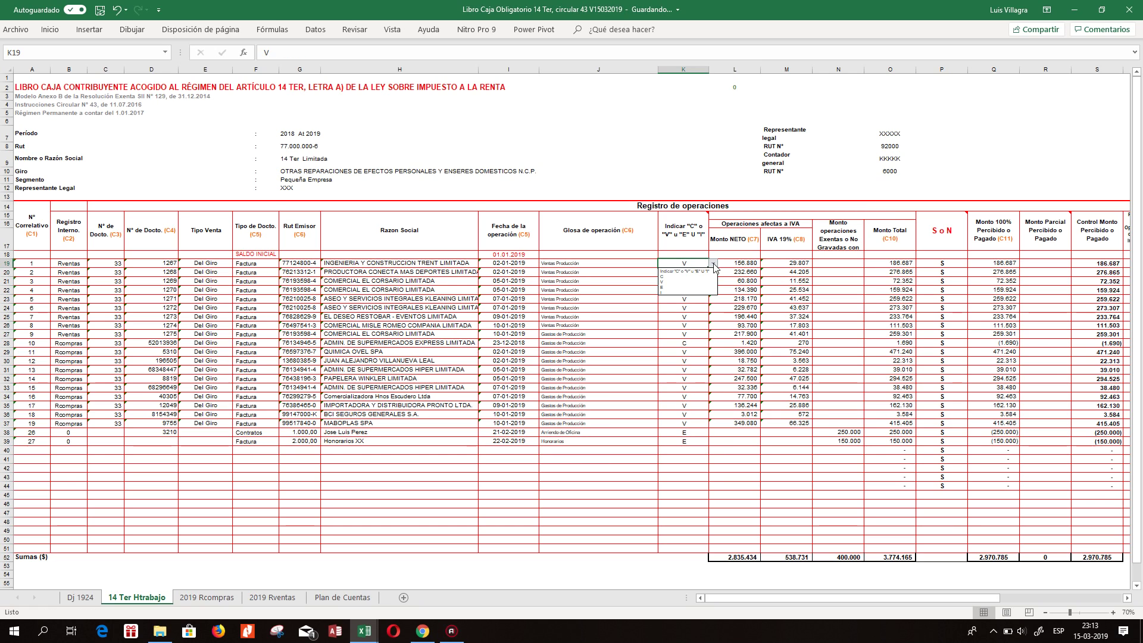
{"action": "left_click", "coordinate": [682, 279]}
{"action": "left_click", "coordinate": [691, 334]}
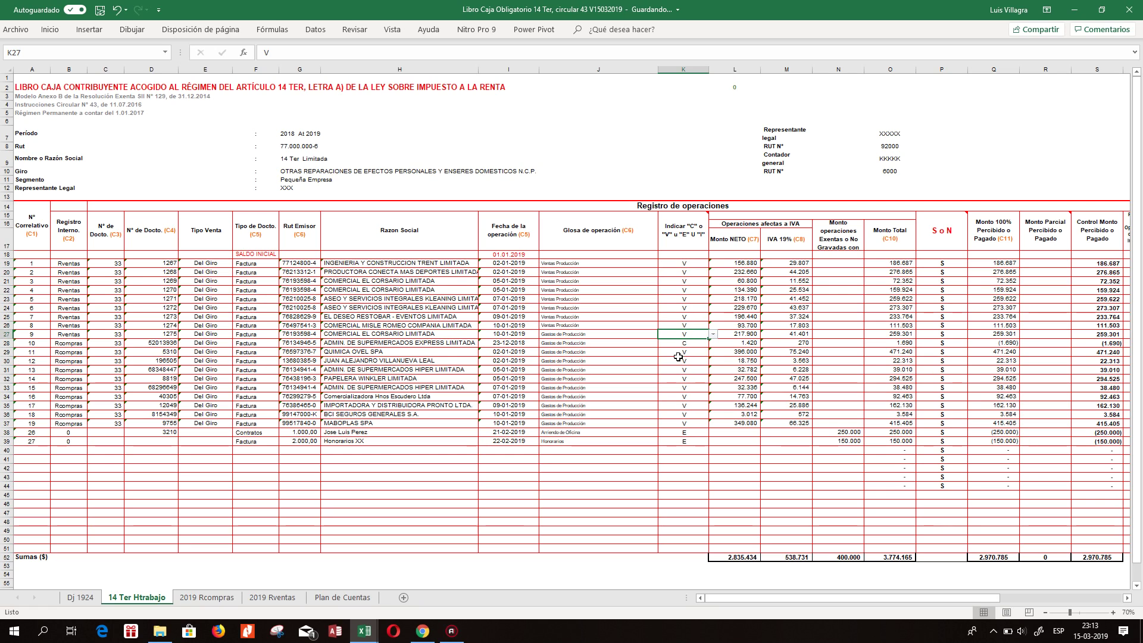
{"action": "left_click", "coordinate": [423, 334]}
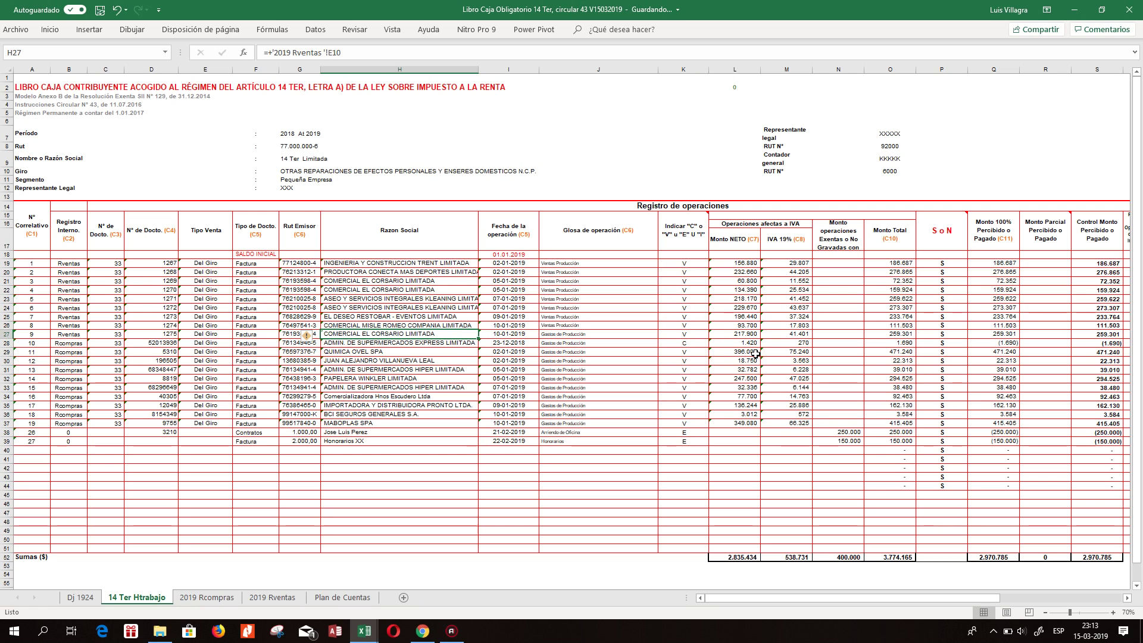
{"action": "left_click", "coordinate": [669, 341]}
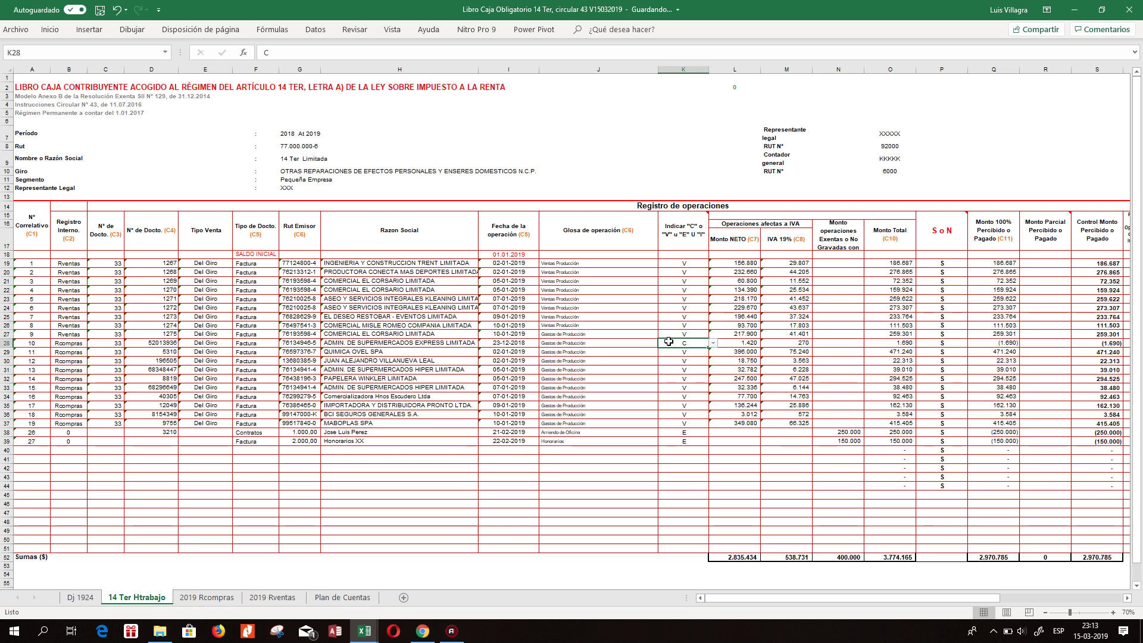
{"action": "left_click", "coordinate": [713, 344]}
{"action": "left_click", "coordinate": [681, 355]}
{"action": "left_click_drag", "start_coordinate": [708, 349], "coordinate": [669, 456]}
{"action": "left_click", "coordinate": [682, 434]}
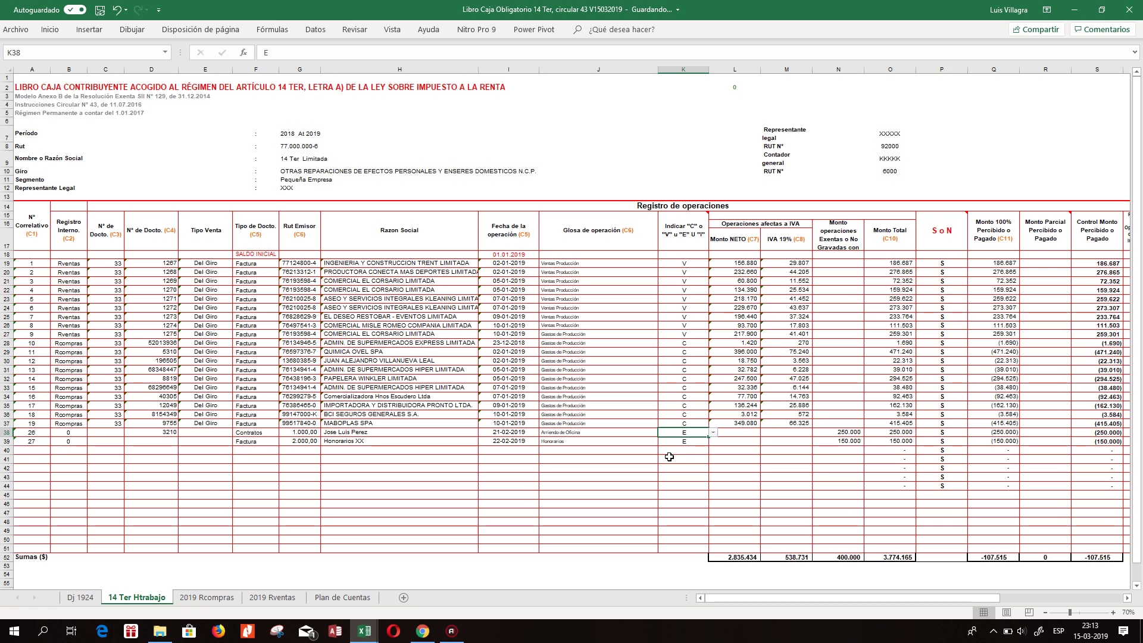
{"action": "left_click", "coordinate": [696, 441]}
{"action": "left_click", "coordinate": [713, 441]}
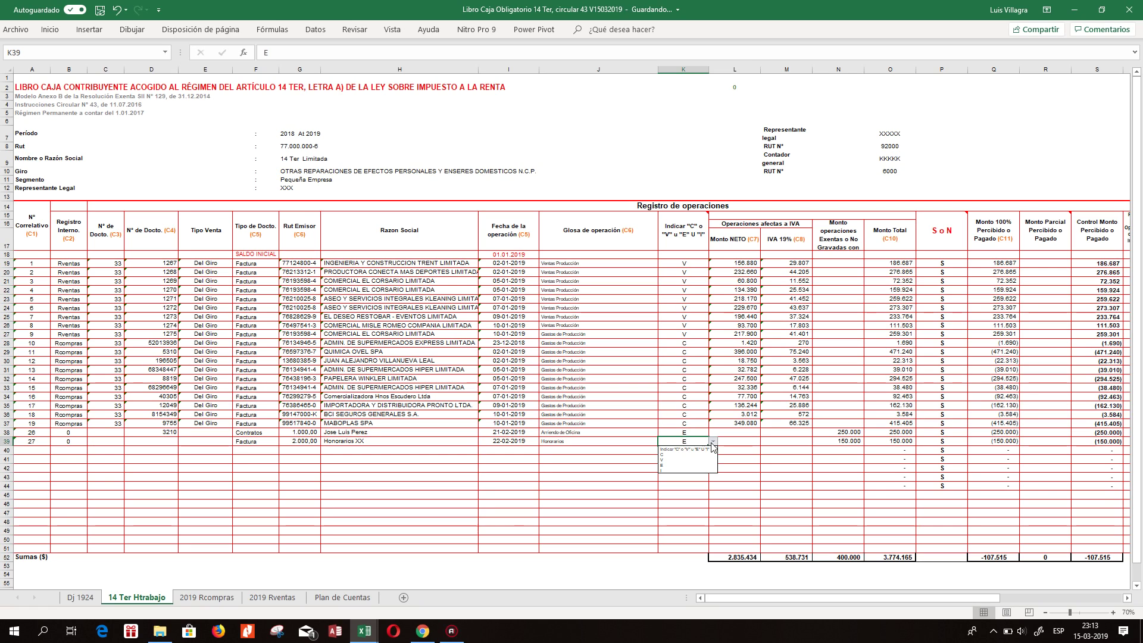
{"action": "left_click", "coordinate": [672, 466]}
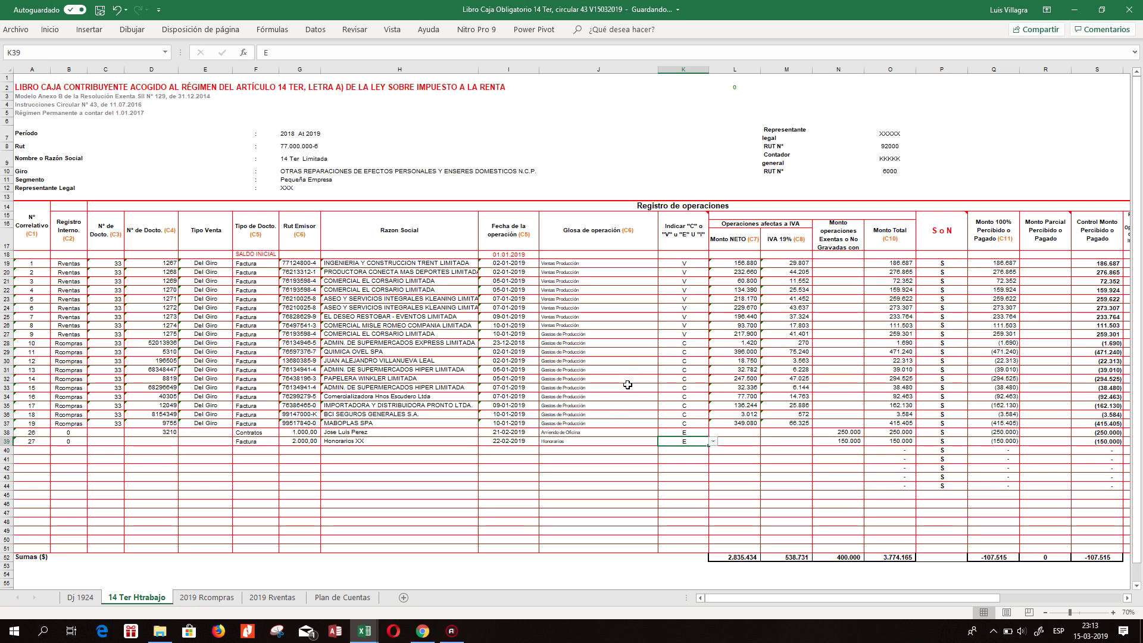
Enter correlative number 28 in A40 to begin a new register row.
{"action": "key", "text": "Left"}
{"action": "key", "text": "Left"}
{"action": "key", "text": "Left"}
{"action": "key", "text": "Left"}
{"action": "key", "text": "Left"}
{"action": "key", "text": "Left"}
{"action": "key", "text": "Left"}
{"action": "key", "text": "Left"}
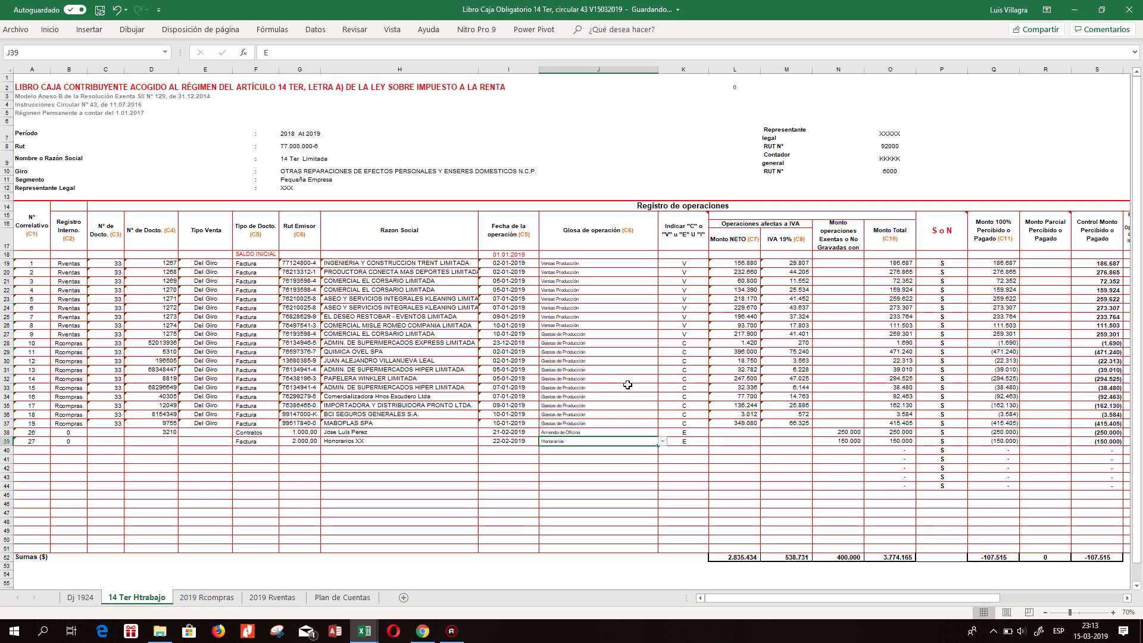
{"action": "key", "text": "Left"}
{"action": "key", "text": "Left"}
{"action": "key", "text": "Down"}
{"action": "type", "text": "28"}
{"action": "key", "text": "Tab"}
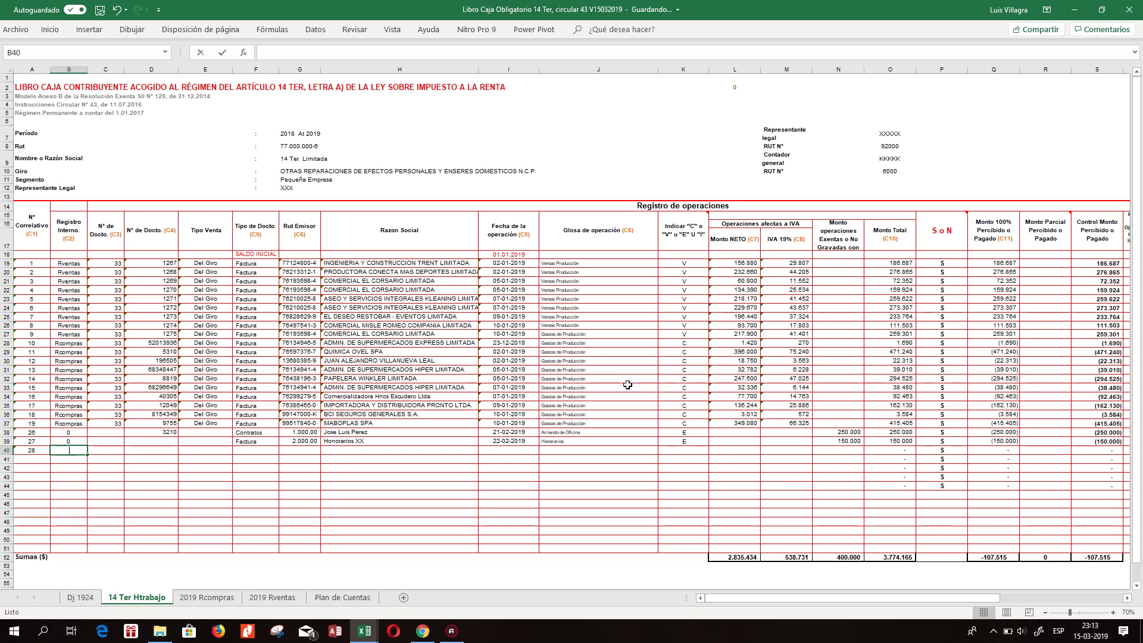
{"action": "type", "text": "0"}
{"action": "key", "text": "Tab"}
{"action": "key", "text": "Tab"}
{"action": "key", "text": "Tab"}
{"action": "key", "text": "shift+Tab"}
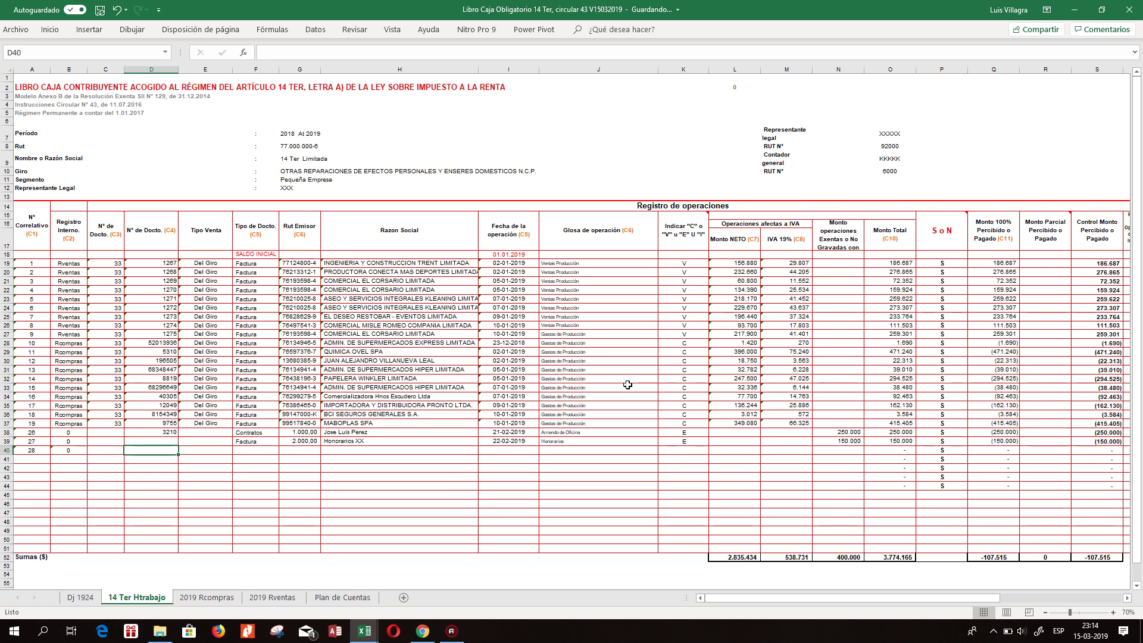
{"action": "type", "text": "95233256"}
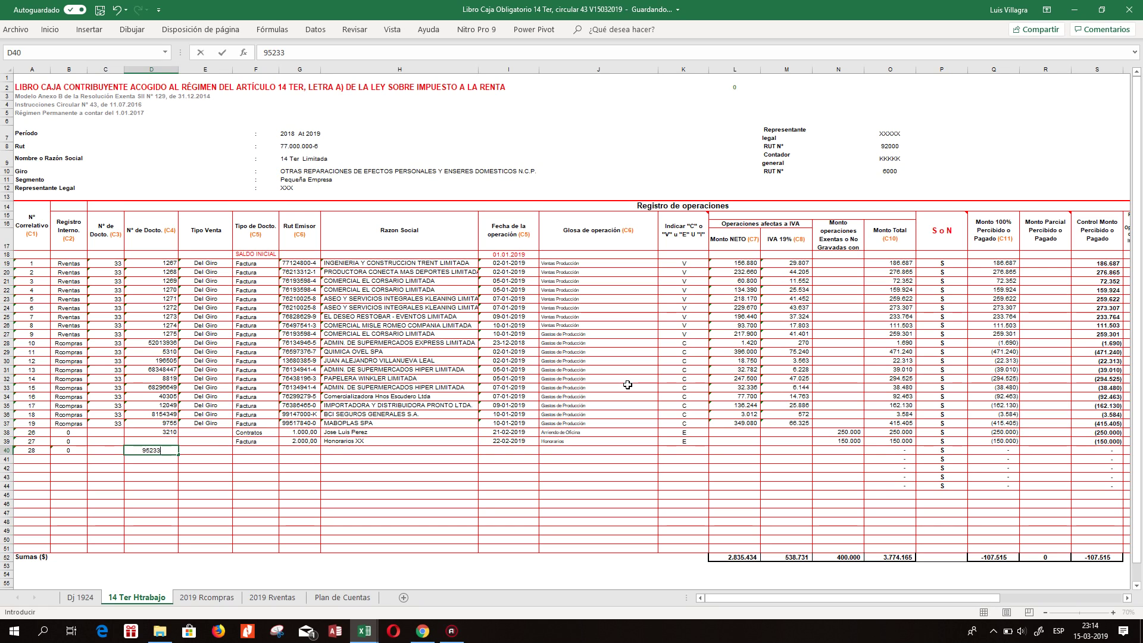
{"action": "key", "text": "Return"}
{"action": "type", "text": "4"}
{"action": "key", "text": "Escape"}
{"action": "key", "text": "Up"}
Leave row 40's document type blank, clearing the type column down to row 51.
{"action": "key", "text": "Tab"}
{"action": "key", "text": "Tab"}
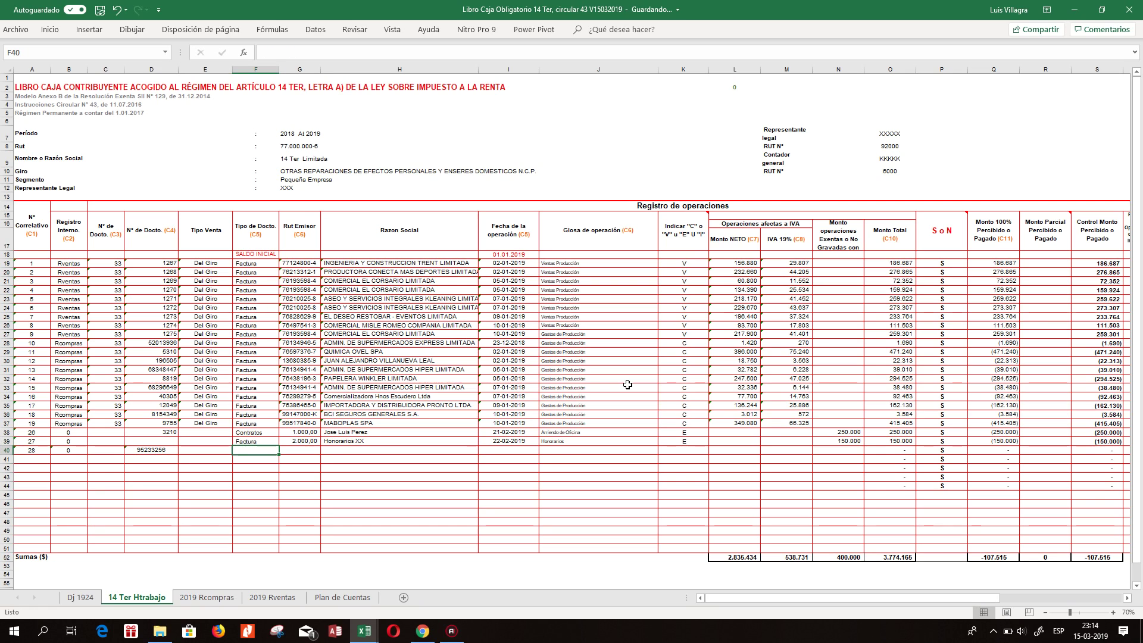
{"action": "key", "text": "Up"}
{"action": "left_click_drag", "start_coordinate": [280, 446], "coordinate": [279, 453]}
{"action": "left_click", "coordinate": [262, 451]}
{"action": "left_click", "coordinate": [284, 450]}
{"action": "left_click", "coordinate": [274, 458]}
{"action": "left_click_drag", "start_coordinate": [279, 454], "coordinate": [279, 551]}
{"action": "left_click", "coordinate": [266, 467]}
{"action": "left_click", "coordinate": [264, 452]}
{"action": "left_click", "coordinate": [284, 451]}
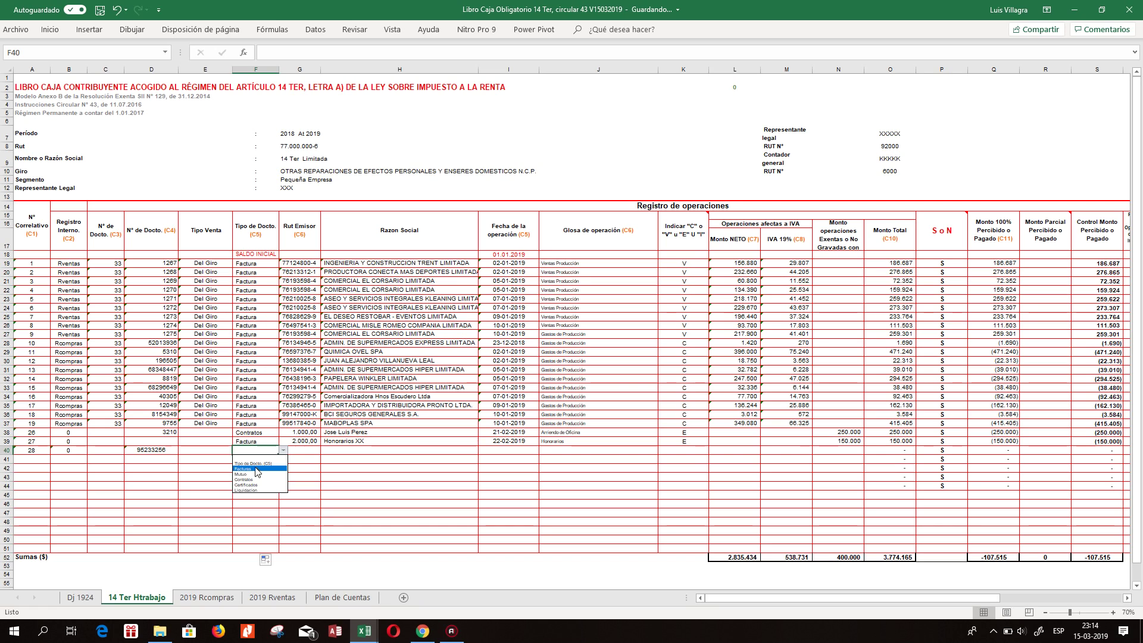
{"action": "key", "text": "Escape"}
Enter the issuer RUT, description 'Iva 012019' and date 20-02-2019 in row 40.
{"action": "key", "text": "Tab"}
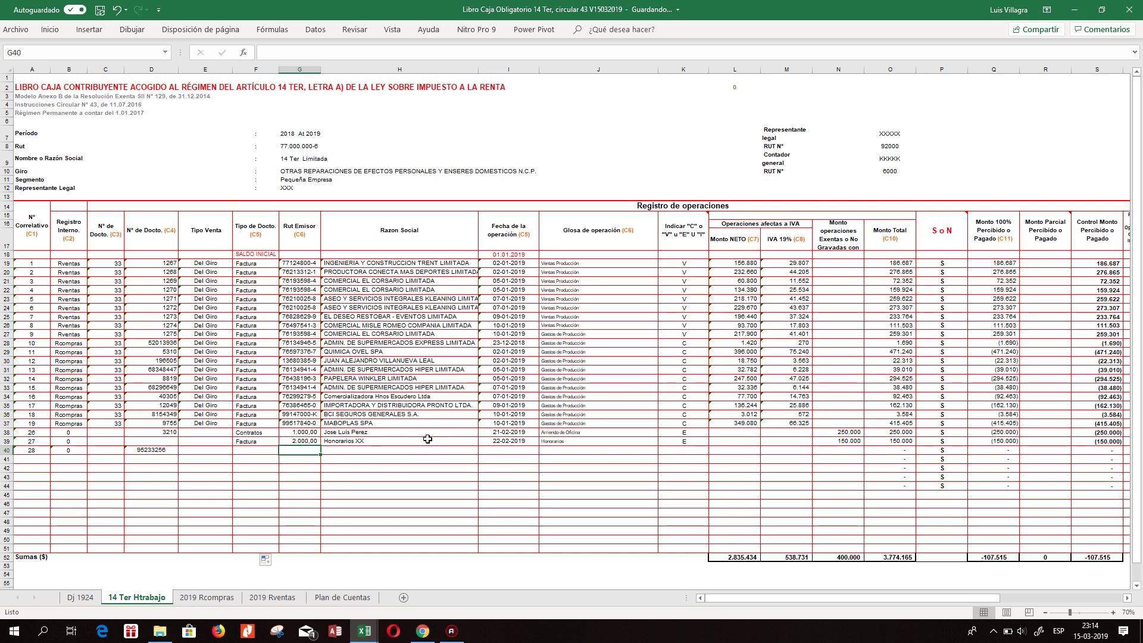
{"action": "type", "text": "55.555.555"}
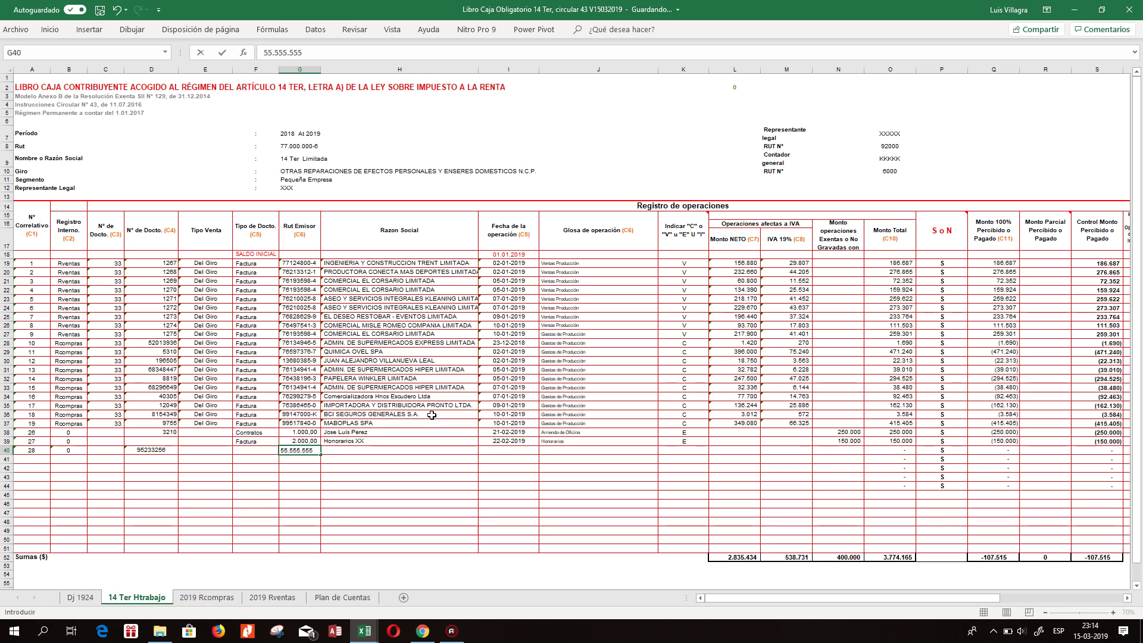
{"action": "type", "text": "-5"}
{"action": "key", "text": "Tab"}
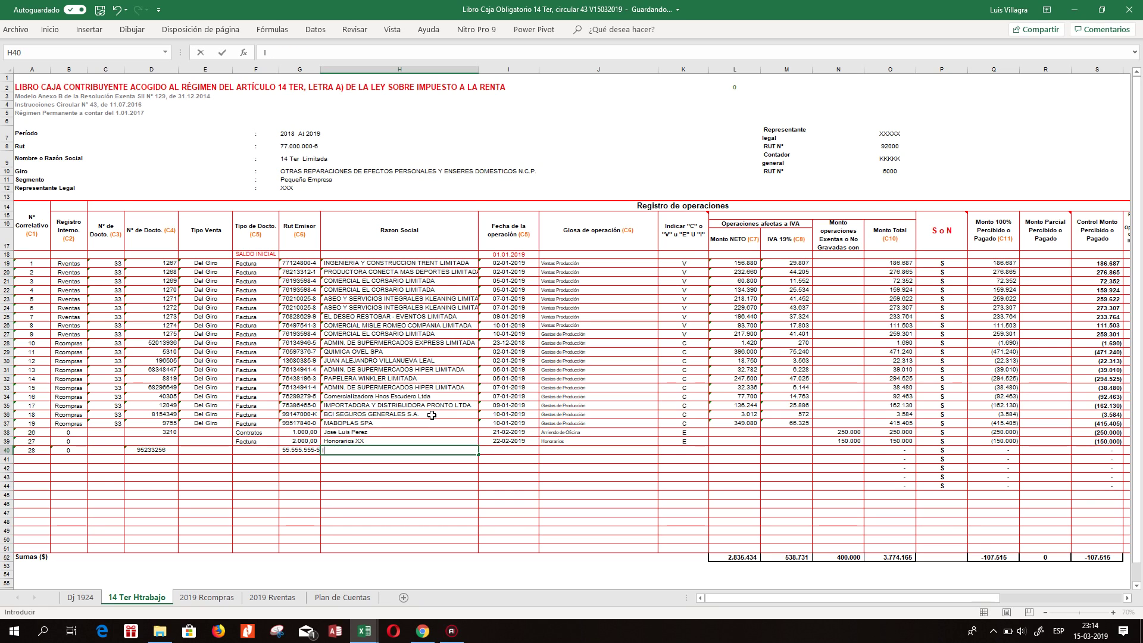
{"action": "type", "text": "IVa"}
{"action": "key", "text": "Return"}
{"action": "key", "text": "Up"}
{"action": "key", "text": "F2"}
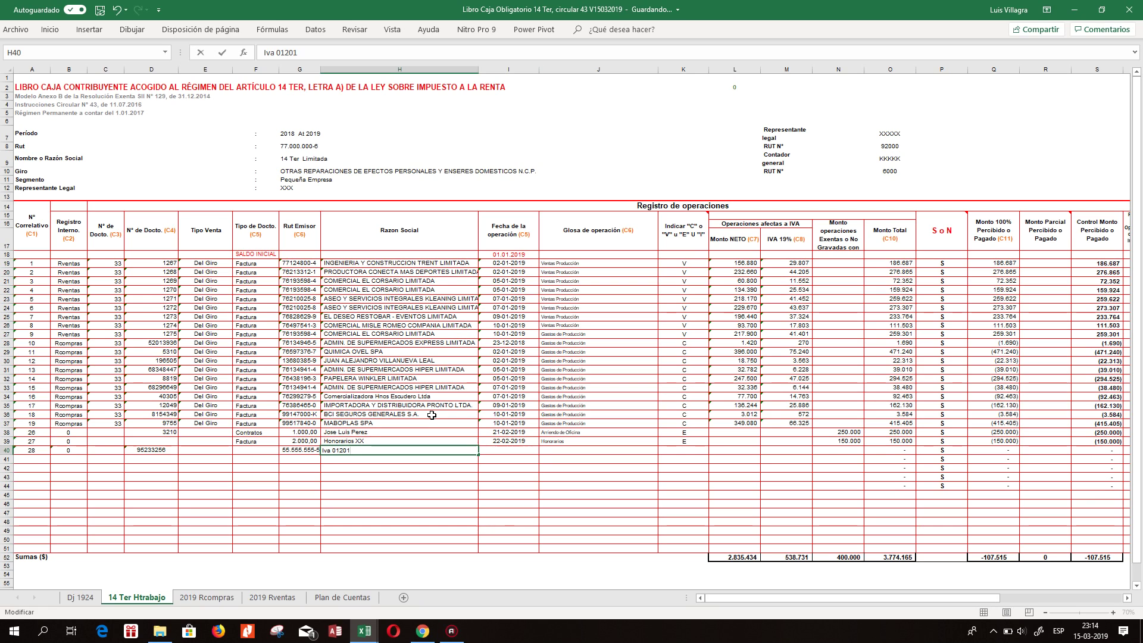
{"action": "key", "text": "Tab"}
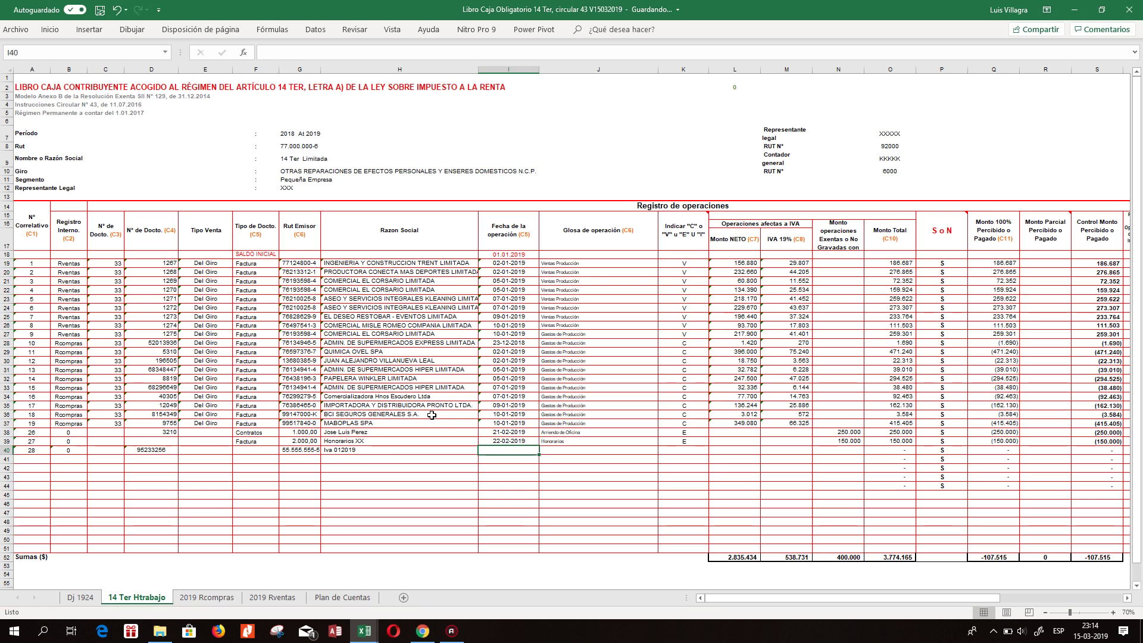
{"action": "type", "text": "20-02"}
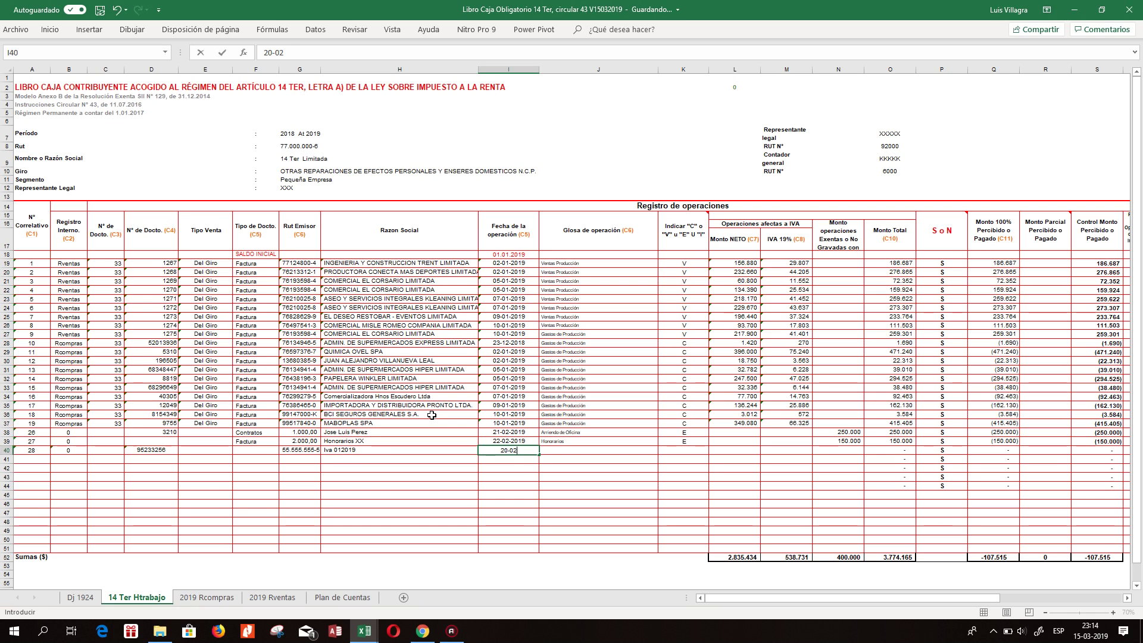
{"action": "type", "text": "-2019"}
{"action": "key", "text": "Tab"}
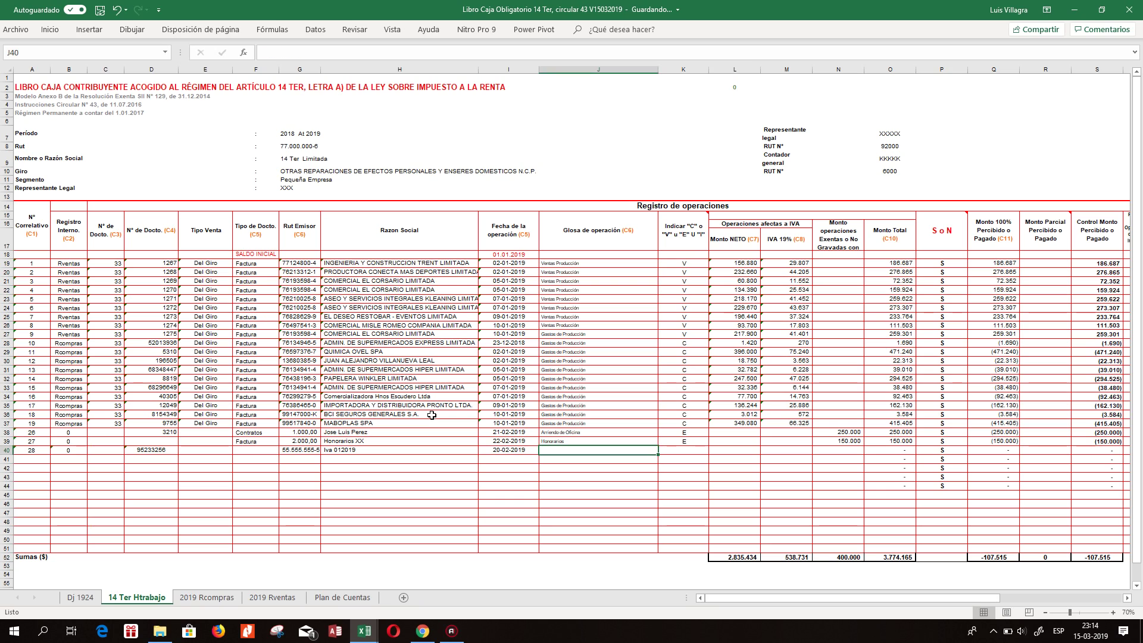
Fill J39's glosa down into J40 and change it to IVA Débito Fiscal.
{"action": "left_click", "coordinate": [632, 440]}
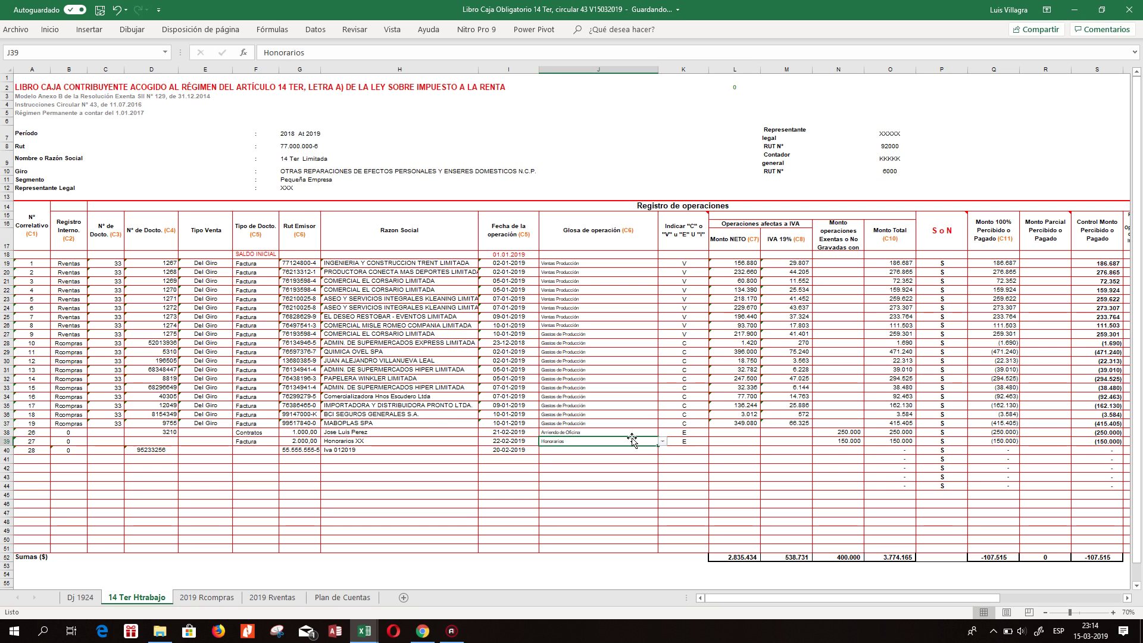
{"action": "left_click_drag", "start_coordinate": [657, 448], "coordinate": [655, 454]}
{"action": "left_click", "coordinate": [593, 450]}
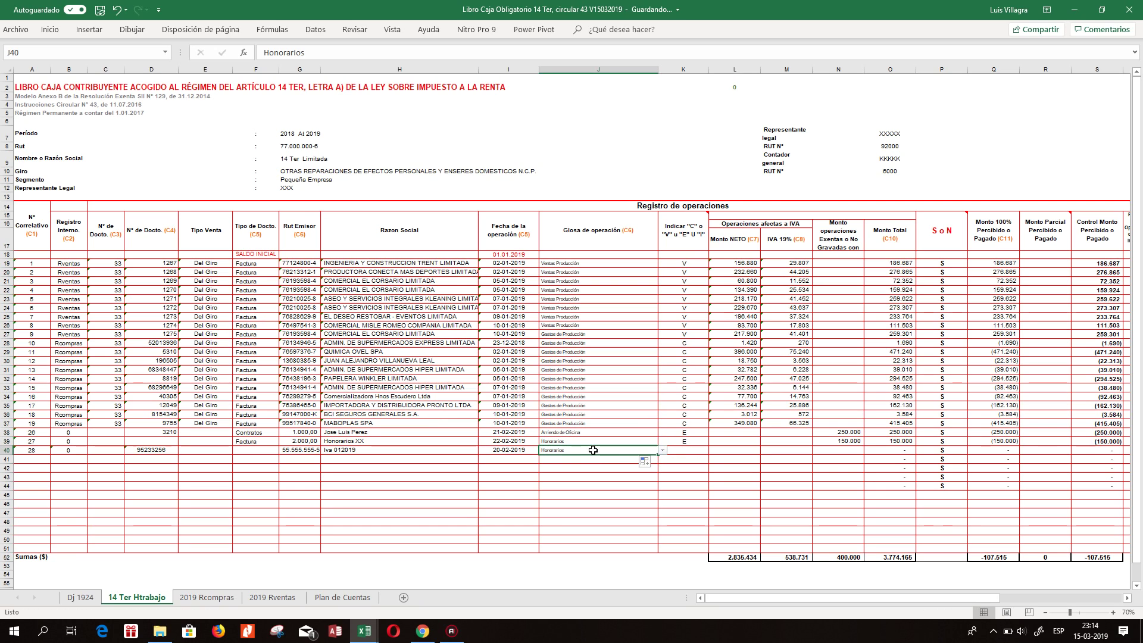
{"action": "left_click", "coordinate": [662, 450]}
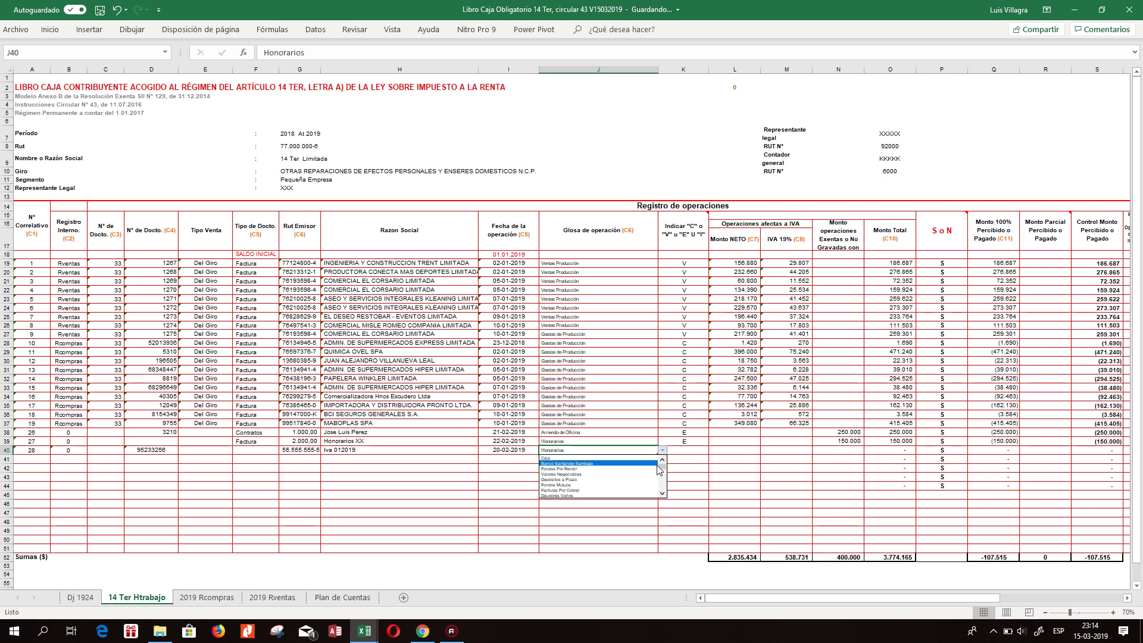
{"action": "key", "text": "Escape"}
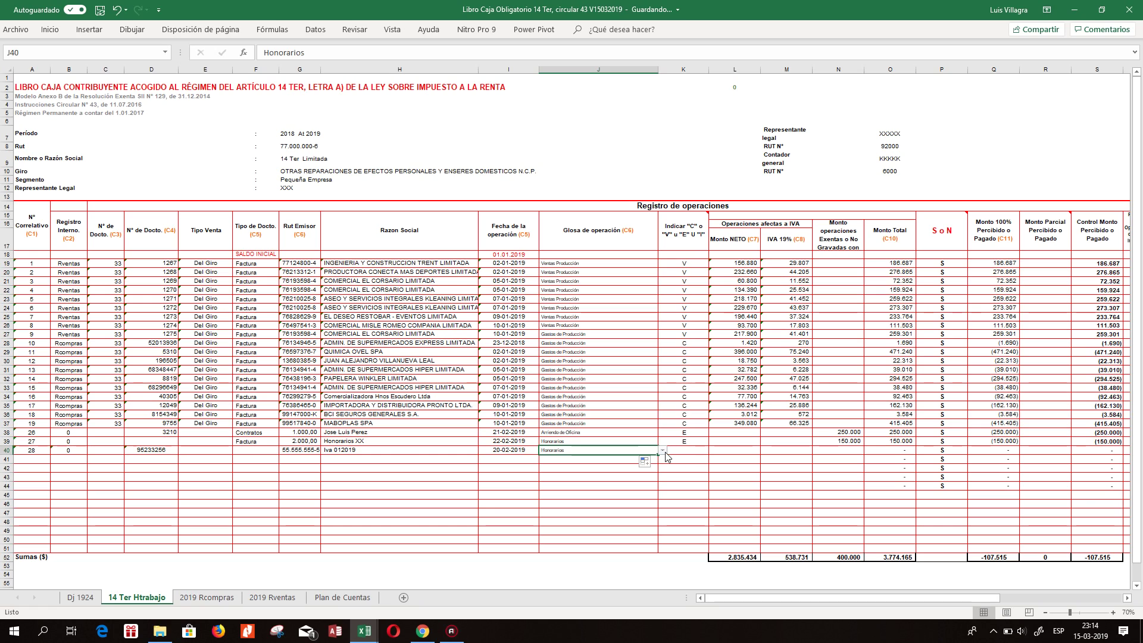
{"action": "left_click", "coordinate": [662, 450]}
{"action": "left_click", "coordinate": [662, 494]}
{"action": "left_click_drag", "start_coordinate": [662, 494], "coordinate": [662, 501]}
{"action": "left_click", "coordinate": [578, 463]}
{"action": "left_click", "coordinate": [677, 451]}
{"action": "left_click", "coordinate": [598, 451]}
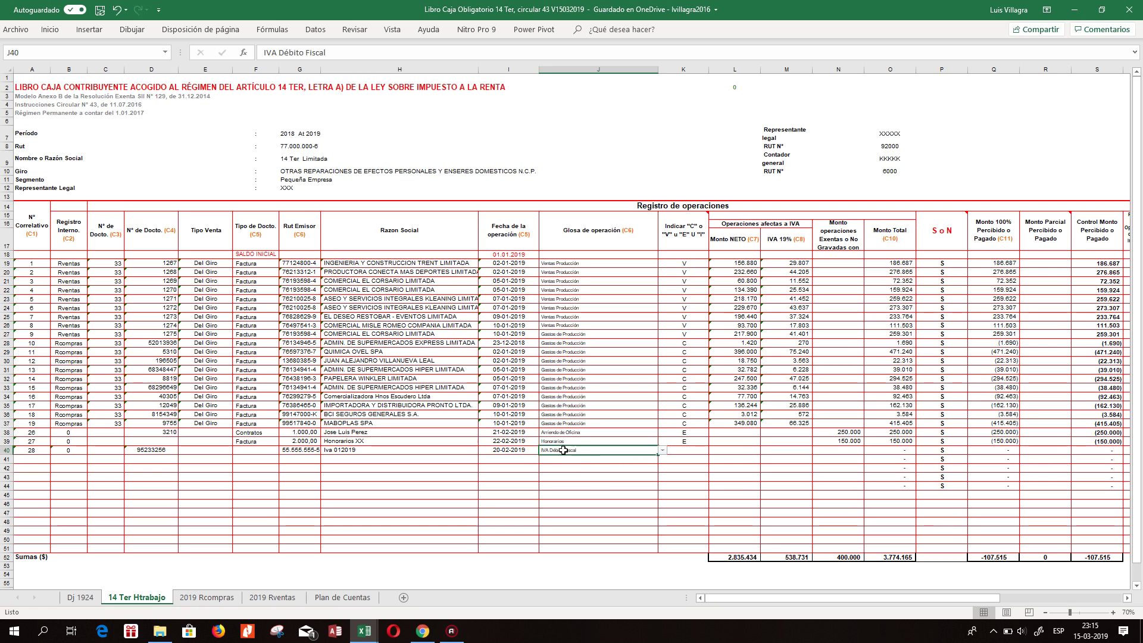
{"action": "left_click", "coordinate": [31, 459]}
{"action": "left_click", "coordinate": [551, 456]}
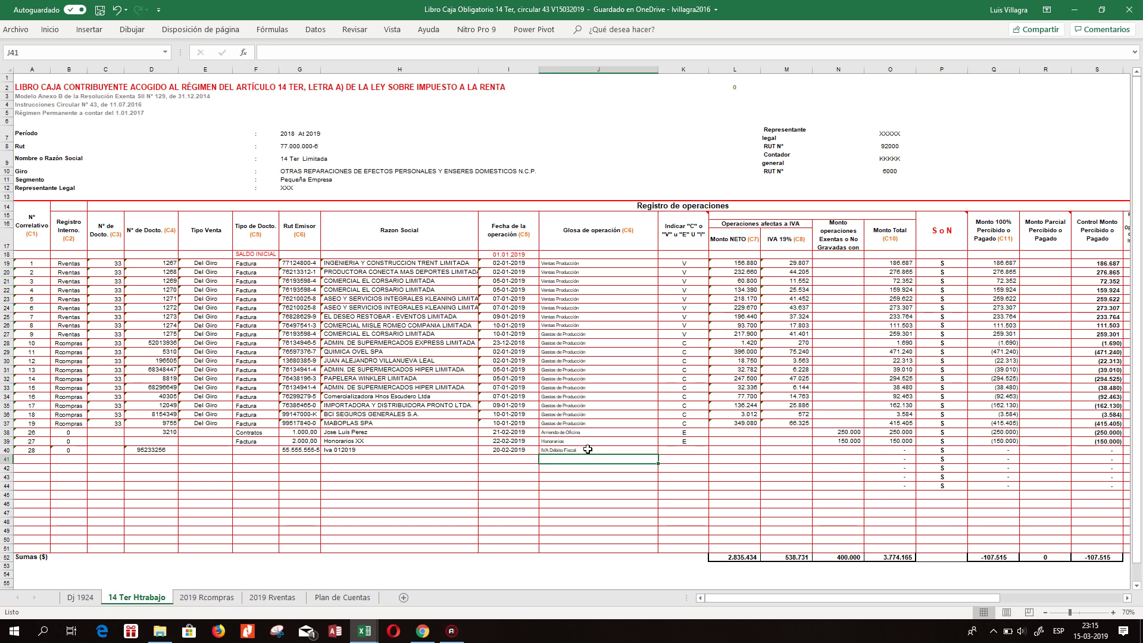
Enter correlative 29, registry 0 and links +D40, +G40, +H40, +I40 in row 41.
{"action": "left_click", "coordinate": [24, 459]}
{"action": "type", "text": "29"}
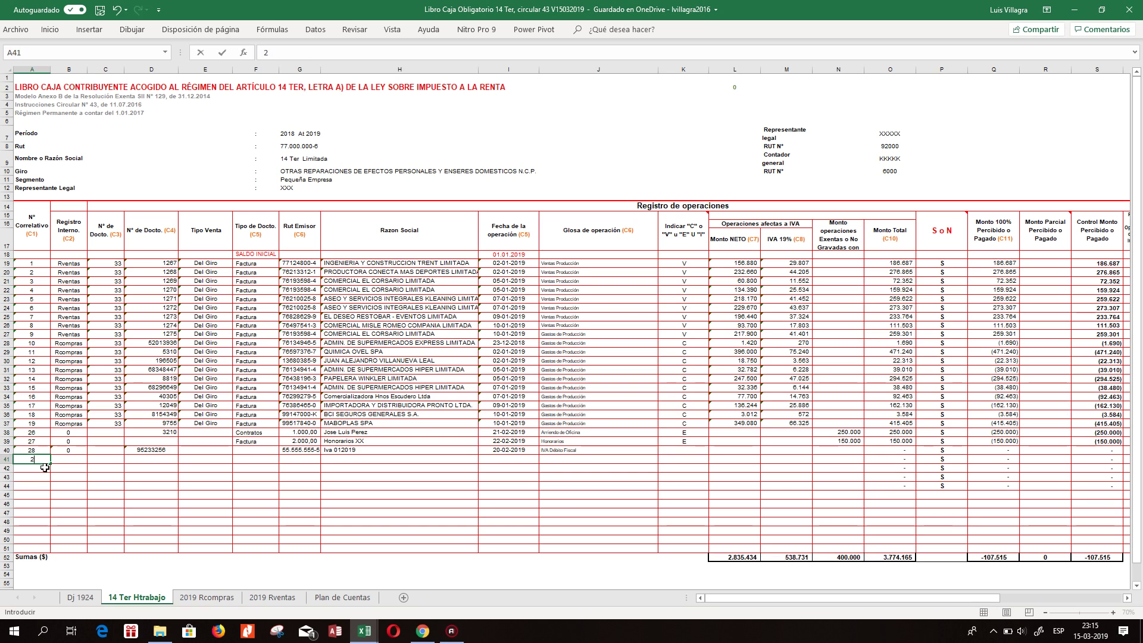
{"action": "key", "text": "Tab"}
{"action": "type", "text": "0"}
{"action": "key", "text": "Tab"}
{"action": "key", "text": "Tab"}
{"action": "type", "text": "+D40"}
{"action": "key", "text": "Tab"}
{"action": "key", "text": "Tab"}
{"action": "key", "text": "Tab"}
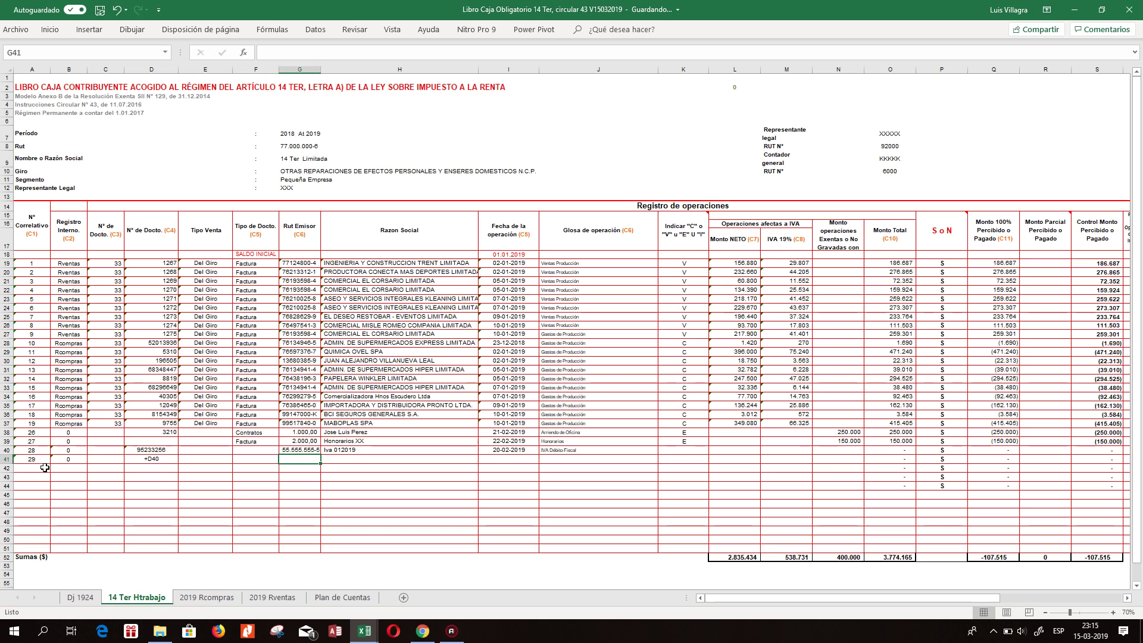
{"action": "type", "text": "+G40"}
{"action": "key", "text": "Tab"}
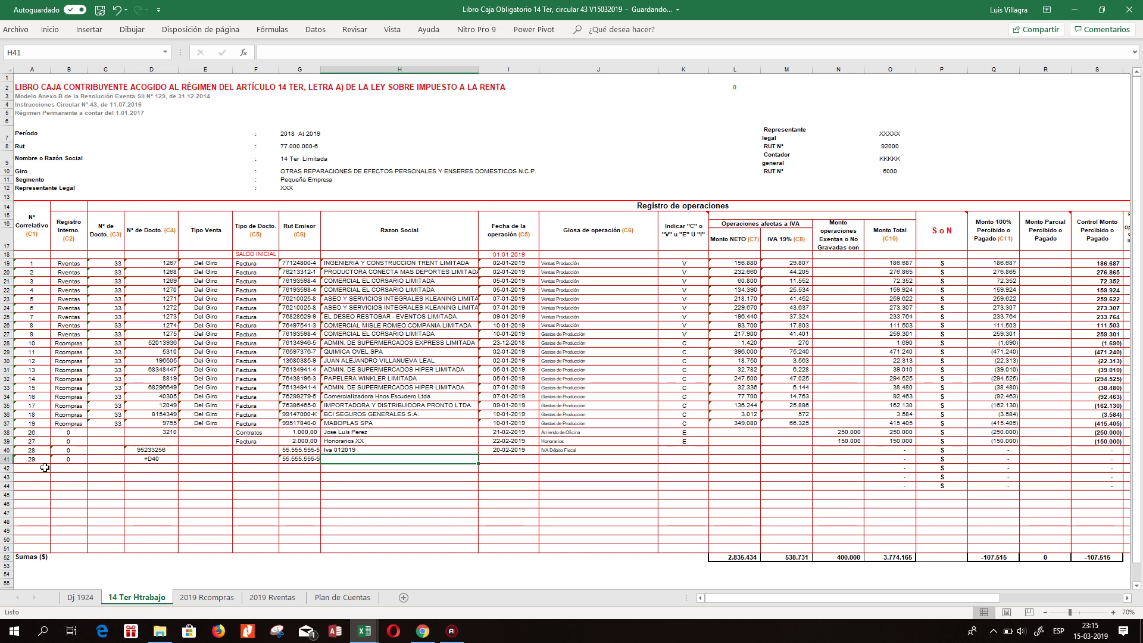
{"action": "type", "text": "+H40"}
{"action": "key", "text": "Tab"}
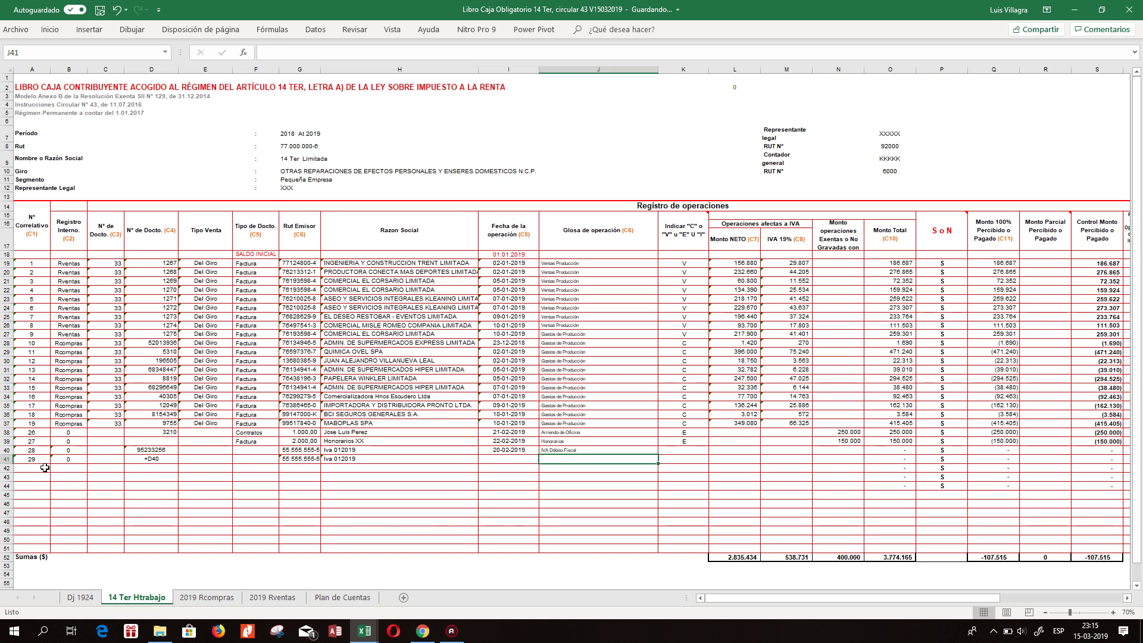
{"action": "type", "text": "+I40"}
{"action": "key", "text": "Tab"}
Fill the glosa down into J41 and set it to Pagos Provisionales Mensuales.
{"action": "left_click", "coordinate": [631, 450]}
{"action": "left_click_drag", "start_coordinate": [658, 455], "coordinate": [659, 467]}
{"action": "key", "text": "Down"}
{"action": "left_click", "coordinate": [662, 459]}
{"action": "left_click", "coordinate": [619, 503]}
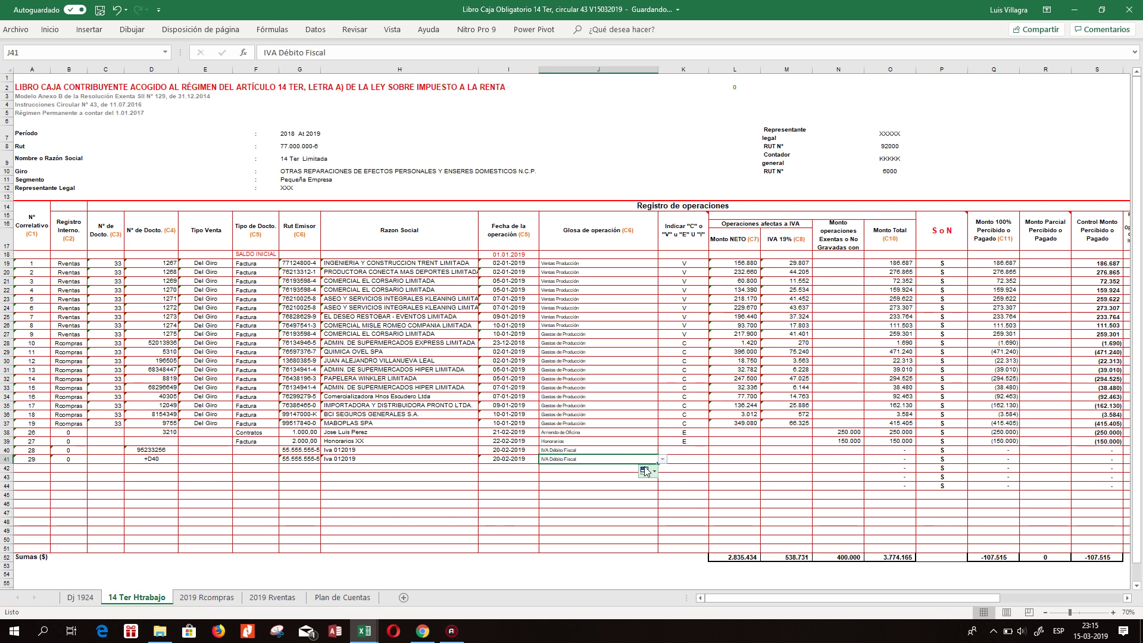
{"action": "left_click", "coordinate": [662, 459]}
{"action": "left_click", "coordinate": [663, 504]}
{"action": "left_click", "coordinate": [663, 503]}
{"action": "left_click", "coordinate": [663, 503]}
{"action": "left_click", "coordinate": [663, 503]}
{"action": "left_click", "coordinate": [662, 503]}
{"action": "left_click", "coordinate": [663, 469]}
{"action": "left_click", "coordinate": [663, 469]}
{"action": "left_click", "coordinate": [663, 469]}
{"action": "left_click", "coordinate": [663, 469]}
{"action": "left_click", "coordinate": [663, 469]}
{"action": "left_click", "coordinate": [662, 469]}
{"action": "left_click", "coordinate": [663, 469]}
{"action": "left_click", "coordinate": [663, 469]}
{"action": "left_click", "coordinate": [662, 469]}
{"action": "left_click", "coordinate": [663, 469]}
{"action": "left_click", "coordinate": [662, 469]}
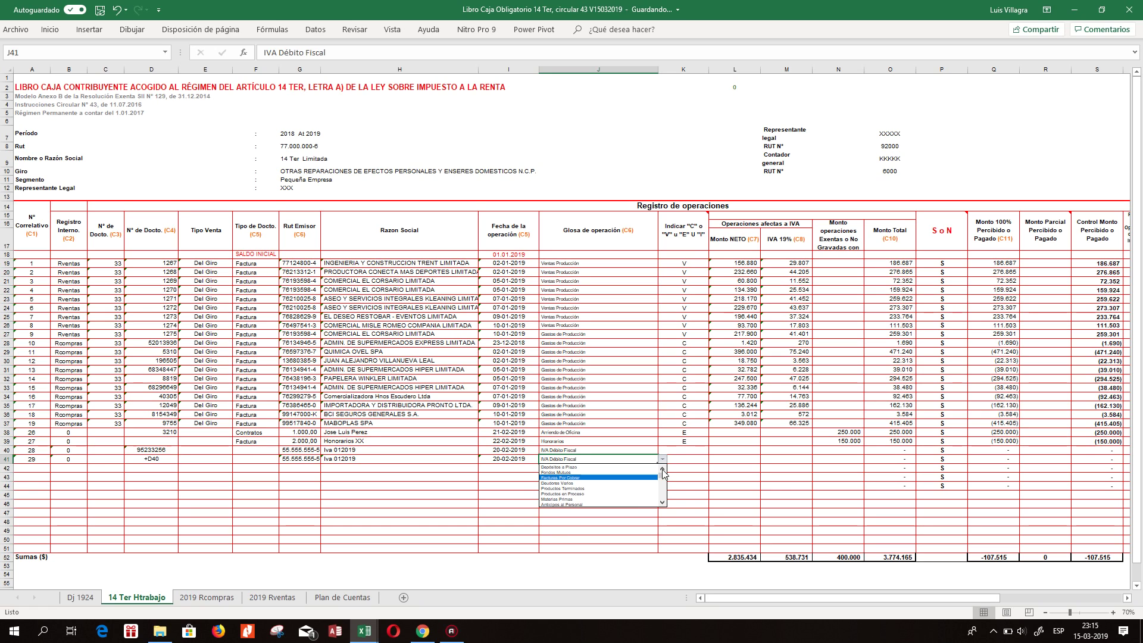
{"action": "left_click", "coordinate": [663, 503]}
{"action": "left_click", "coordinate": [663, 503]}
{"action": "left_click", "coordinate": [662, 504]}
{"action": "left_click", "coordinate": [663, 503]}
{"action": "left_click", "coordinate": [662, 503]}
{"action": "left_click", "coordinate": [663, 503]}
{"action": "left_click", "coordinate": [662, 503]}
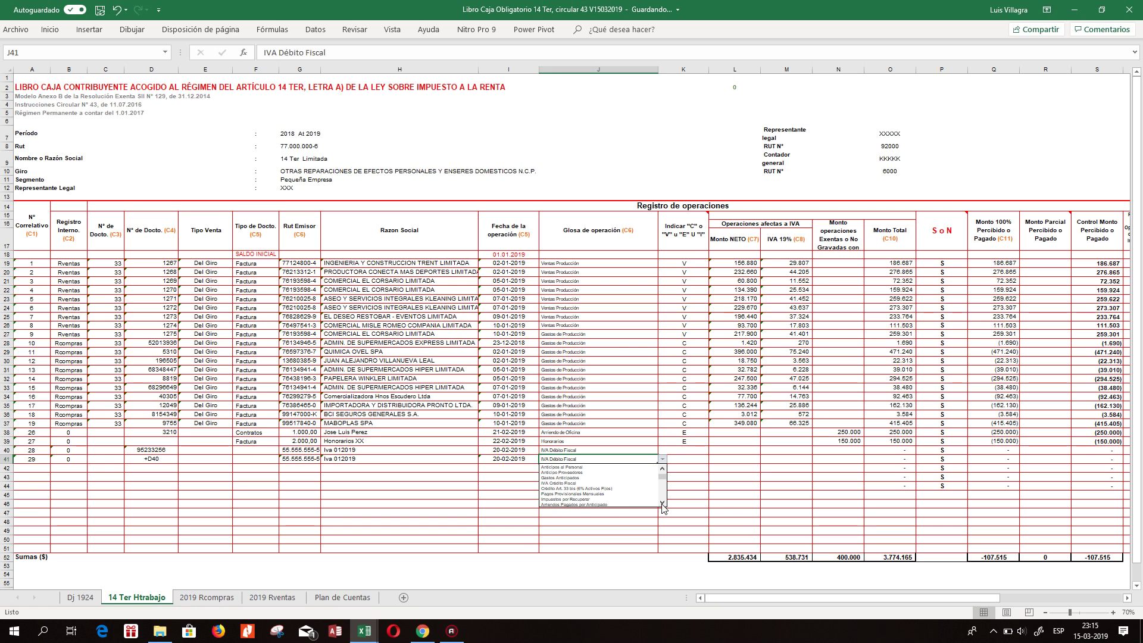
{"action": "left_click", "coordinate": [587, 493]}
Mark rows 40 and 41 with operation type E.
{"action": "left_click", "coordinate": [684, 461]}
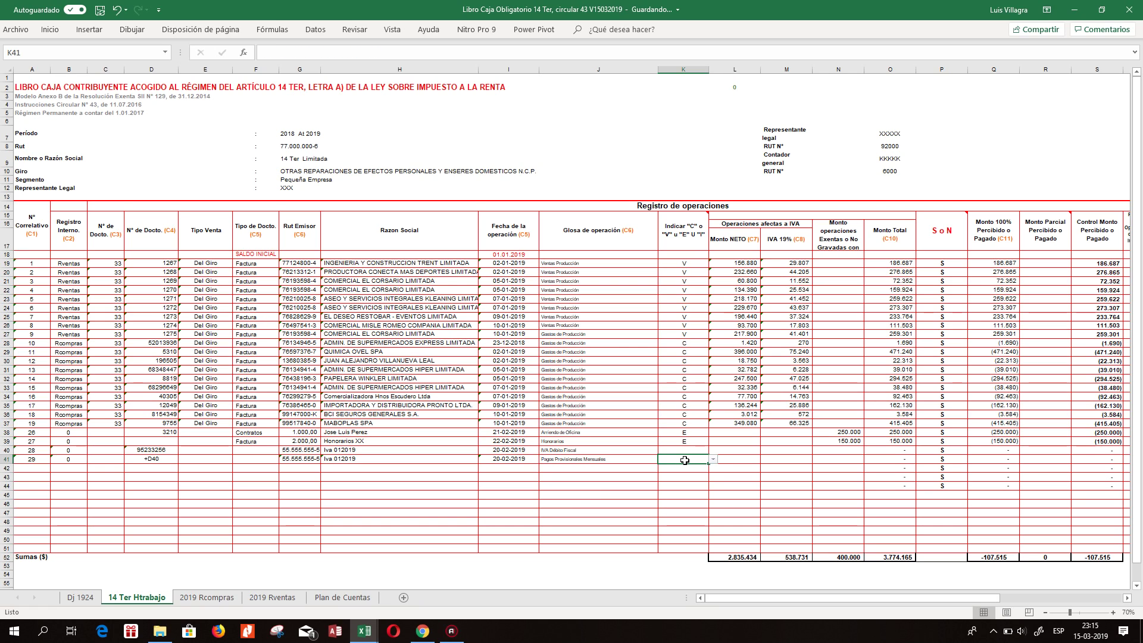
{"action": "left_click", "coordinate": [690, 450]}
{"action": "left_click", "coordinate": [712, 451]}
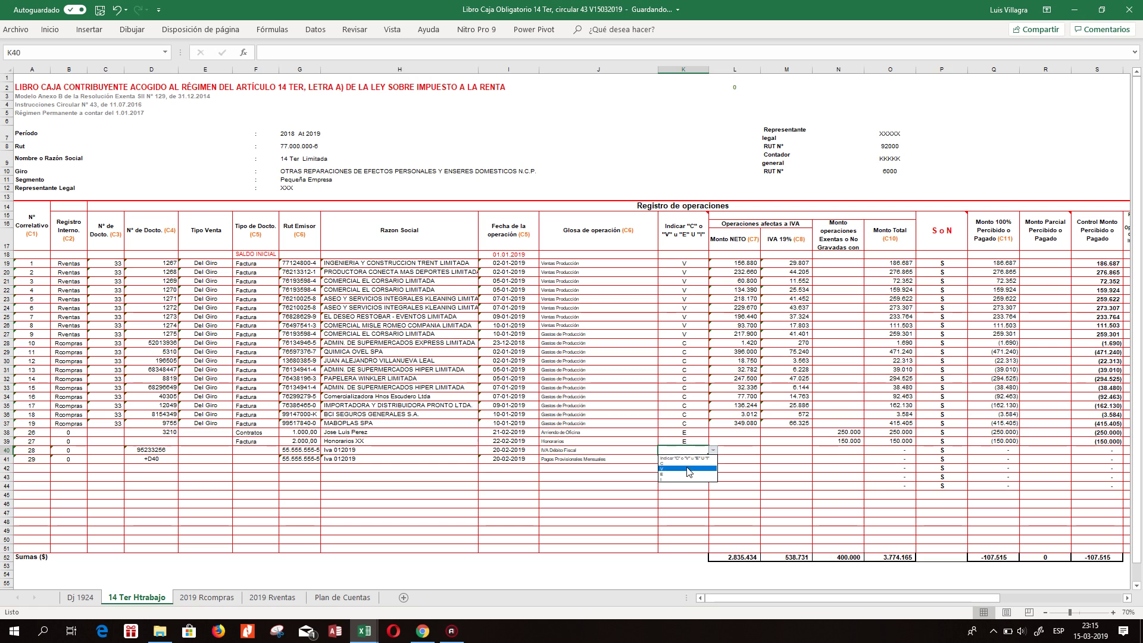
{"action": "left_click", "coordinate": [683, 475]}
{"action": "left_click", "coordinate": [685, 459]}
{"action": "left_click", "coordinate": [713, 459]}
{"action": "left_click", "coordinate": [679, 483]}
Enter 625.000 as row 40's exempt amount in N40.
{"action": "left_click", "coordinate": [744, 466]}
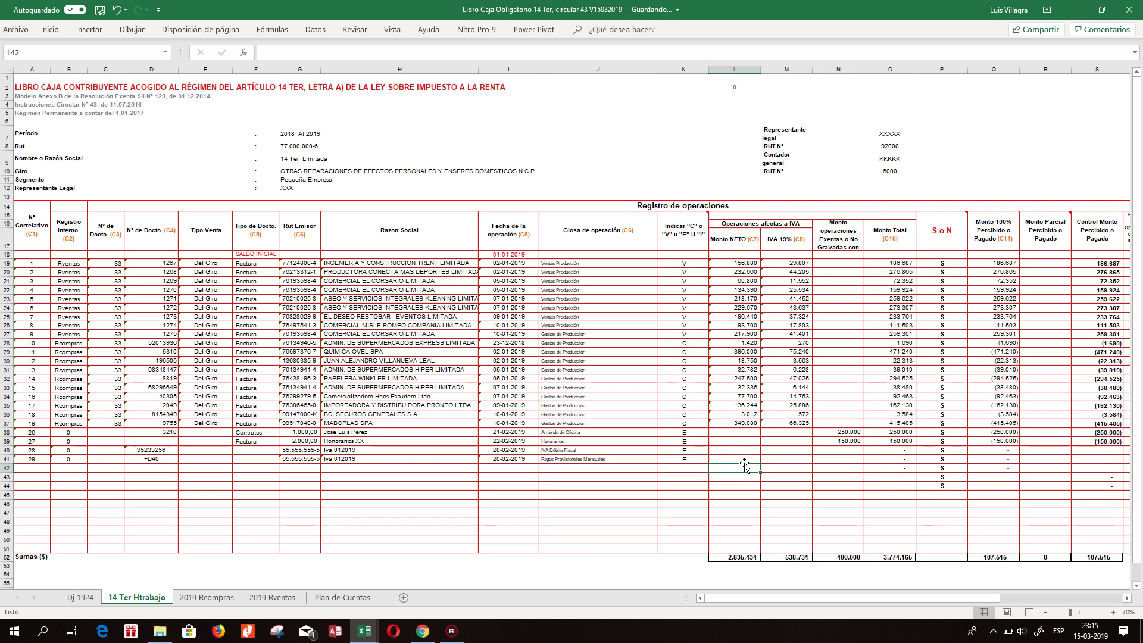
{"action": "key", "text": "Right"}
{"action": "mouse_move", "coordinate": [705, 212]}
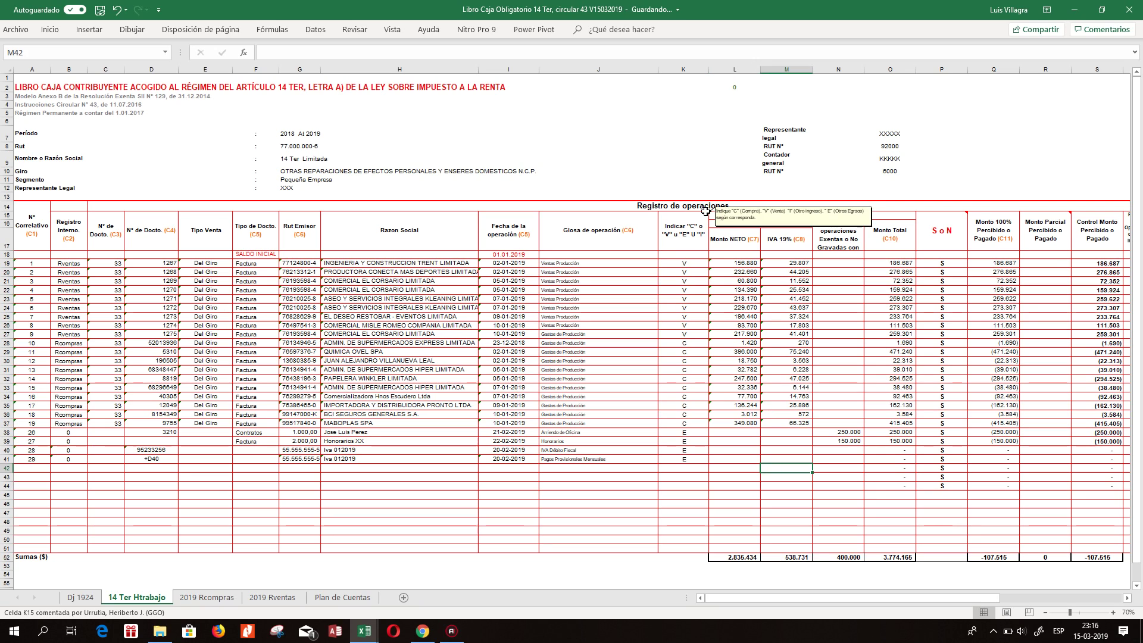
{"action": "key", "text": "Up"}
{"action": "key", "text": "Left"}
{"action": "key", "text": "Right"}
{"action": "key", "text": "Right"}
{"action": "key", "text": "Left"}
{"action": "key", "text": "Left"}
{"action": "key", "text": "Up"}
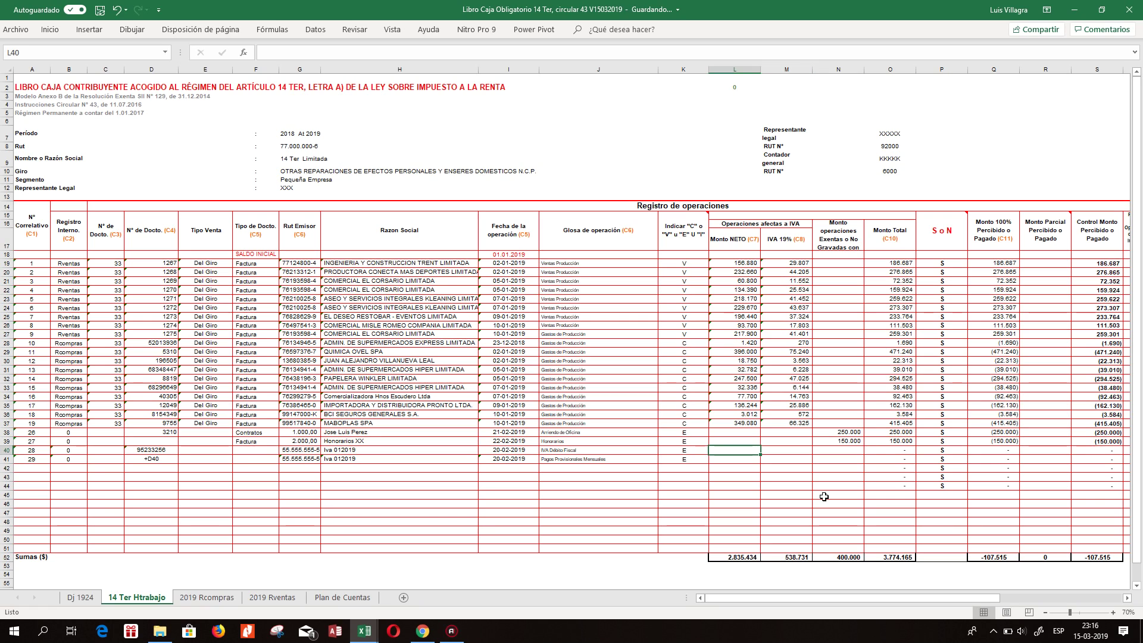
{"action": "key", "text": "Right"}
{"action": "key", "text": "Right"}
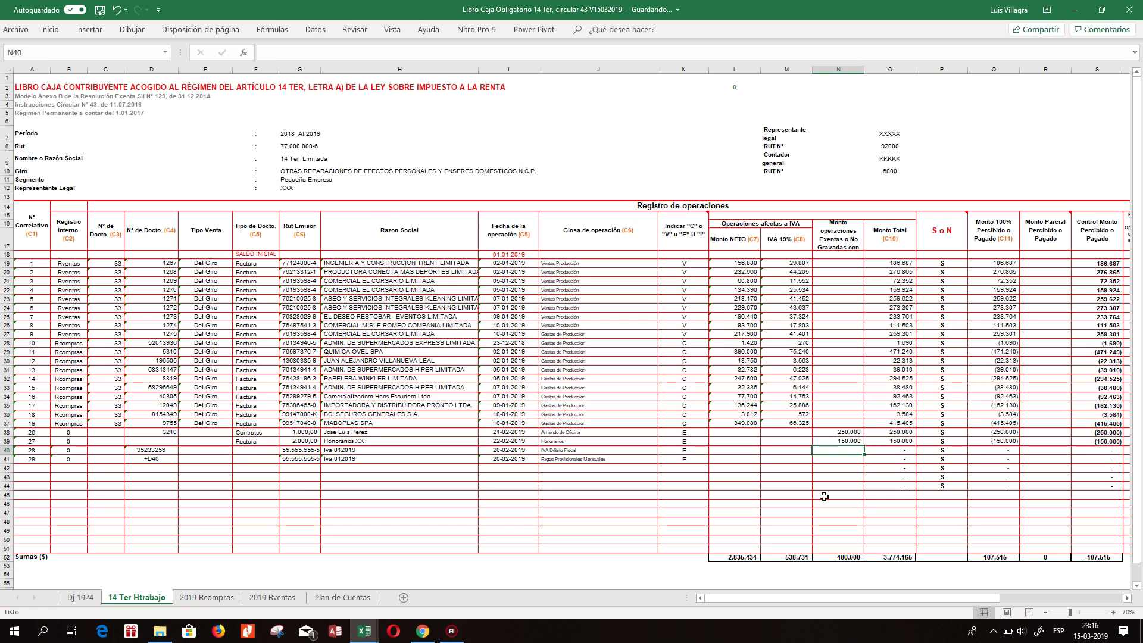
{"action": "type", "text": "625000"}
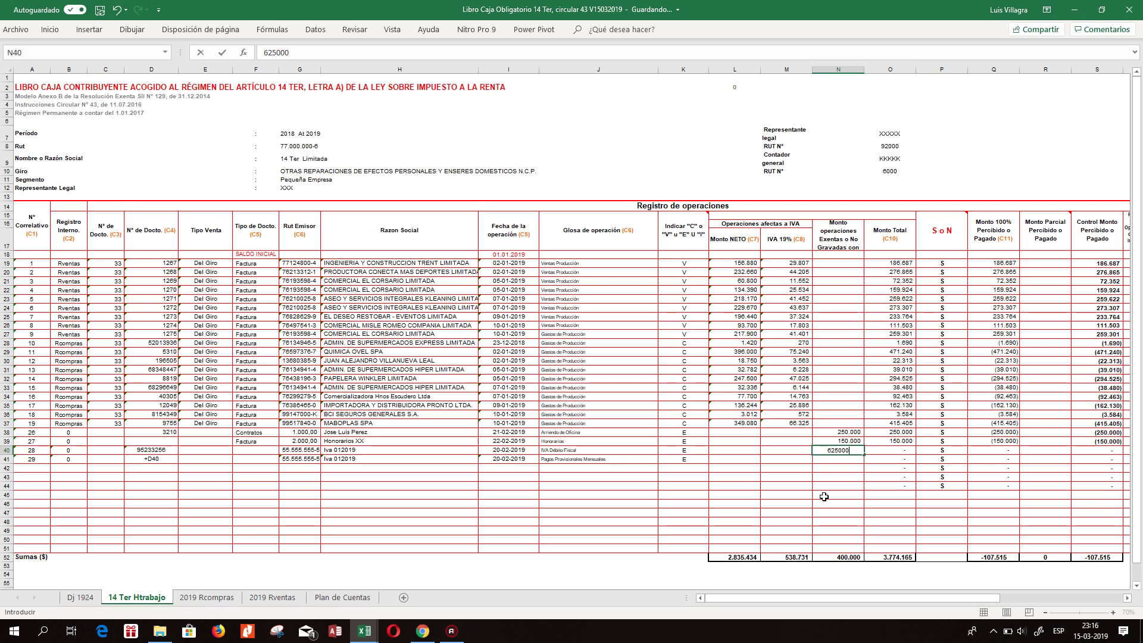
{"action": "key", "text": "Return"}
Enter 5.555 as row 41's exempt amount and move back along row 40.
{"action": "type", "text": "555"}
{"action": "key", "text": "Return"}
{"action": "key", "text": "Up"}
{"action": "key", "text": "Up"}
{"action": "key", "text": "Right"}
{"action": "key", "text": "Right"}
{"action": "key", "text": "Right"}
{"action": "key", "text": "Right"}
{"action": "key", "text": "Right"}
{"action": "key", "text": "Right"}
{"action": "key", "text": "Right"}
{"action": "key", "text": "Right"}
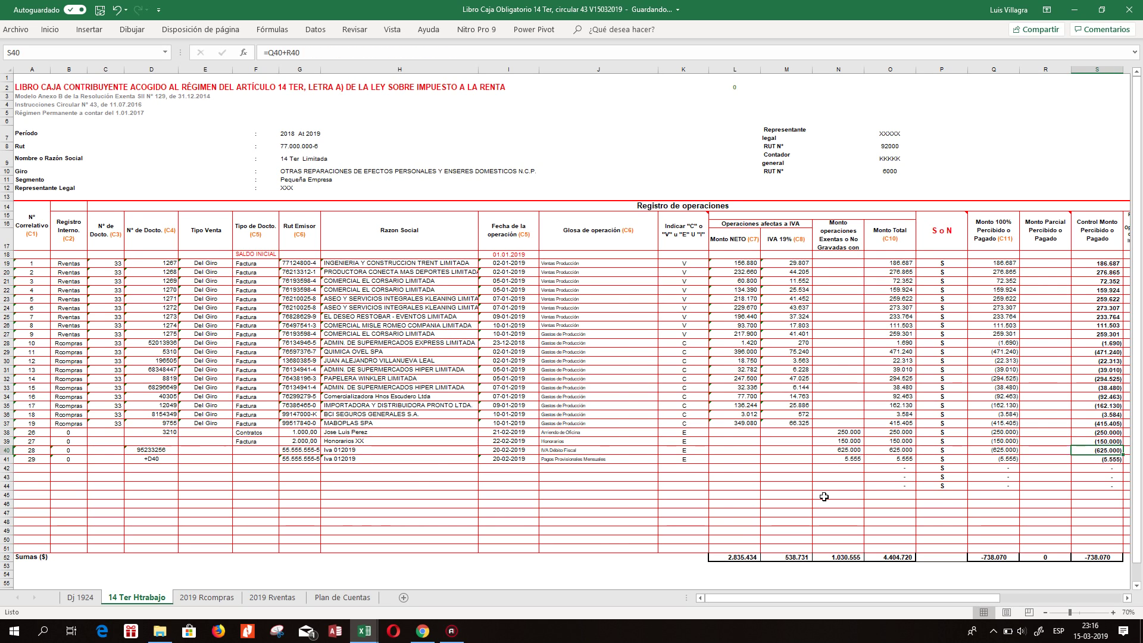
{"action": "key", "text": "Right"}
Set the opening cash balance in Y18 to 500.000.
{"action": "key", "text": "Left"}
{"action": "key", "text": "Left"}
{"action": "key", "text": "Left"}
{"action": "key", "text": "Left"}
{"action": "key", "text": "Left"}
{"action": "key", "text": "Left"}
{"action": "key", "text": "Left"}
{"action": "key", "text": "Left"}
{"action": "key", "text": "Left"}
{"action": "key", "text": "Left"}
{"action": "key", "text": "Left"}
{"action": "key", "text": "Left"}
{"action": "key", "text": "Left"}
{"action": "key", "text": "Left"}
{"action": "key", "text": "Left"}
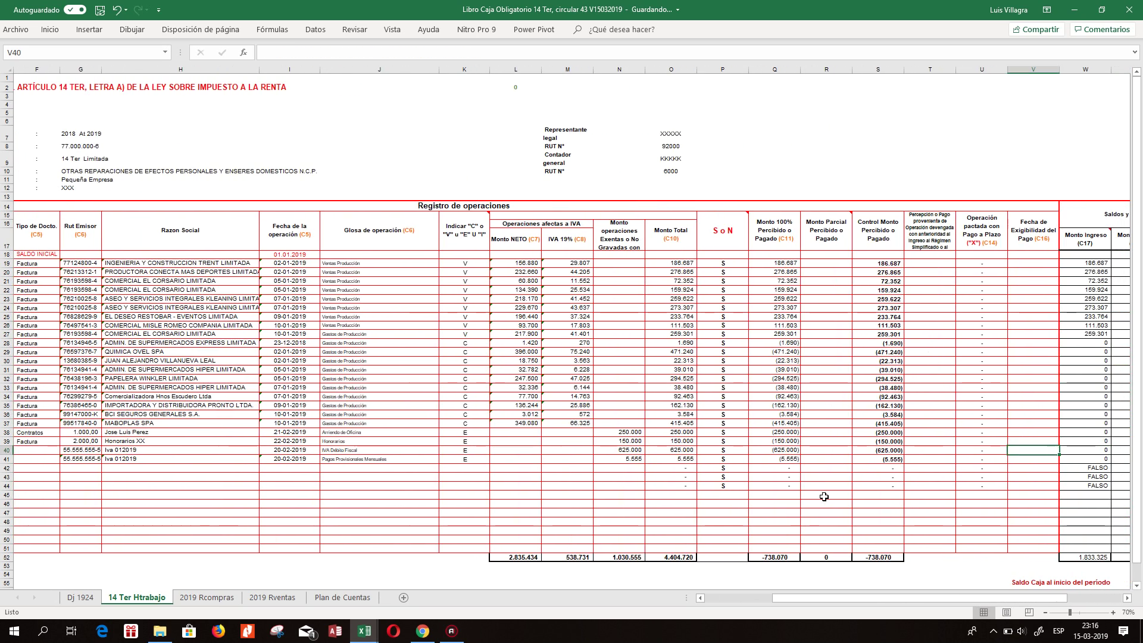
{"action": "key", "text": "Up"}
{"action": "key", "text": "Up"}
{"action": "key", "text": "Up"}
{"action": "key", "text": "Up"}
{"action": "key", "text": "Up"}
{"action": "key", "text": "Up"}
{"action": "key", "text": "Up"}
{"action": "key", "text": "Up"}
{"action": "key", "text": "Up"}
{"action": "key", "text": "Up"}
{"action": "key", "text": "Up"}
{"action": "key", "text": "Up"}
{"action": "key", "text": "Up"}
{"action": "key", "text": "Up"}
{"action": "key", "text": "Up"}
{"action": "key", "text": "Up"}
{"action": "key", "text": "Up"}
{"action": "key", "text": "Up"}
{"action": "key", "text": "Up"}
{"action": "key", "text": "Up"}
{"action": "key", "text": "Up"}
{"action": "key", "text": "Right"}
{"action": "key", "text": "Right"}
{"action": "key", "text": "Right"}
{"action": "key", "text": "Up"}
{"action": "key", "text": "Right"}
{"action": "key", "text": "Right"}
{"action": "key", "text": "Right"}
{"action": "key", "text": "Right"}
{"action": "key", "text": "Right"}
{"action": "key", "text": "Right"}
{"action": "key", "text": "Right"}
{"action": "key", "text": "Right"}
{"action": "key", "text": "Right"}
{"action": "key", "text": "Right"}
{"action": "key", "text": "Right"}
{"action": "key", "text": "Right"}
{"action": "key", "text": "Right"}
{"action": "key", "text": "Right"}
{"action": "key", "text": "Right"}
{"action": "key", "text": "Right"}
{"action": "key", "text": "Right"}
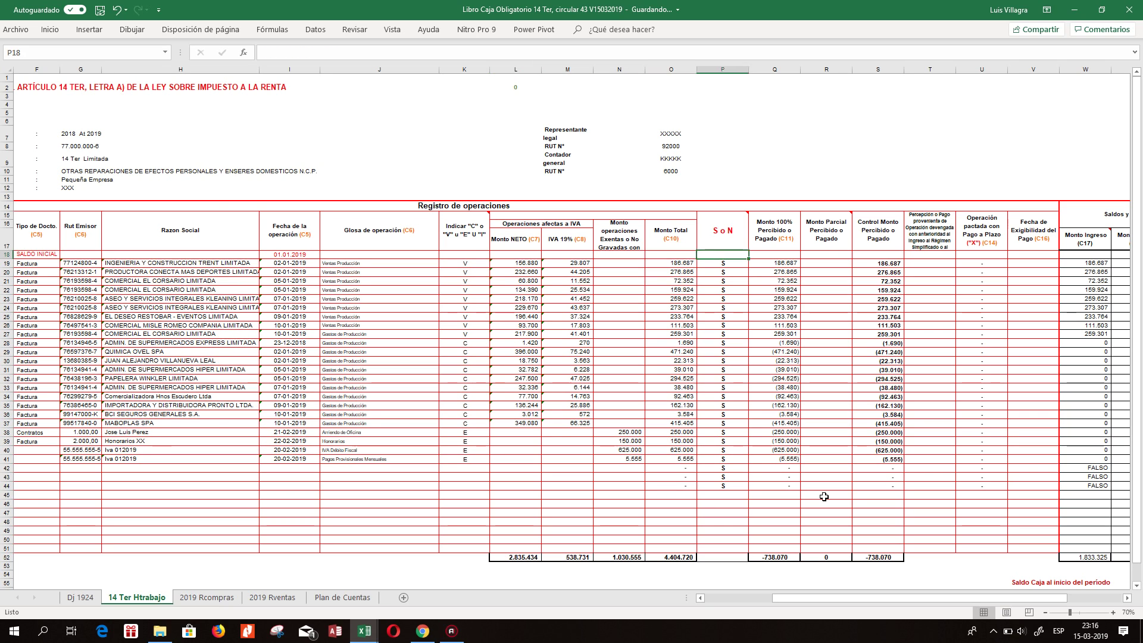
{"action": "key", "text": "Left"}
{"action": "key", "text": "Left"}
{"action": "key", "text": "Left"}
{"action": "type", "text": "500.000"}
{"action": "key", "text": "Return"}
Copy row 37's running balance formula into Y38:Y44 to replace the #¡REF! errors.
{"action": "key", "text": "Down"}
{"action": "key", "text": "Down"}
{"action": "key", "text": "Down"}
{"action": "key", "text": "Down"}
{"action": "key", "text": "Down"}
{"action": "key", "text": "Down"}
{"action": "key", "text": "Down"}
{"action": "key", "text": "Down"}
{"action": "key", "text": "Down"}
{"action": "key", "text": "Down"}
{"action": "key", "text": "Down"}
{"action": "key", "text": "Down"}
{"action": "key", "text": "Down"}
{"action": "key", "text": "Down"}
{"action": "key", "text": "Down"}
{"action": "key", "text": "Down"}
{"action": "key", "text": "Down"}
{"action": "key", "text": "Down"}
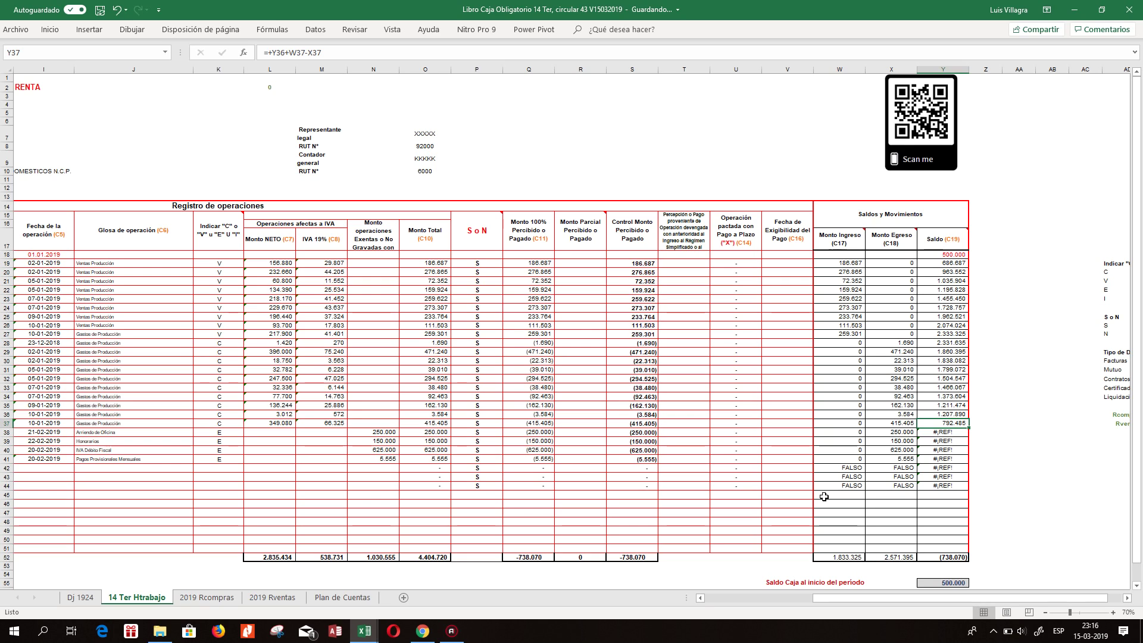
{"action": "key", "text": "Down"}
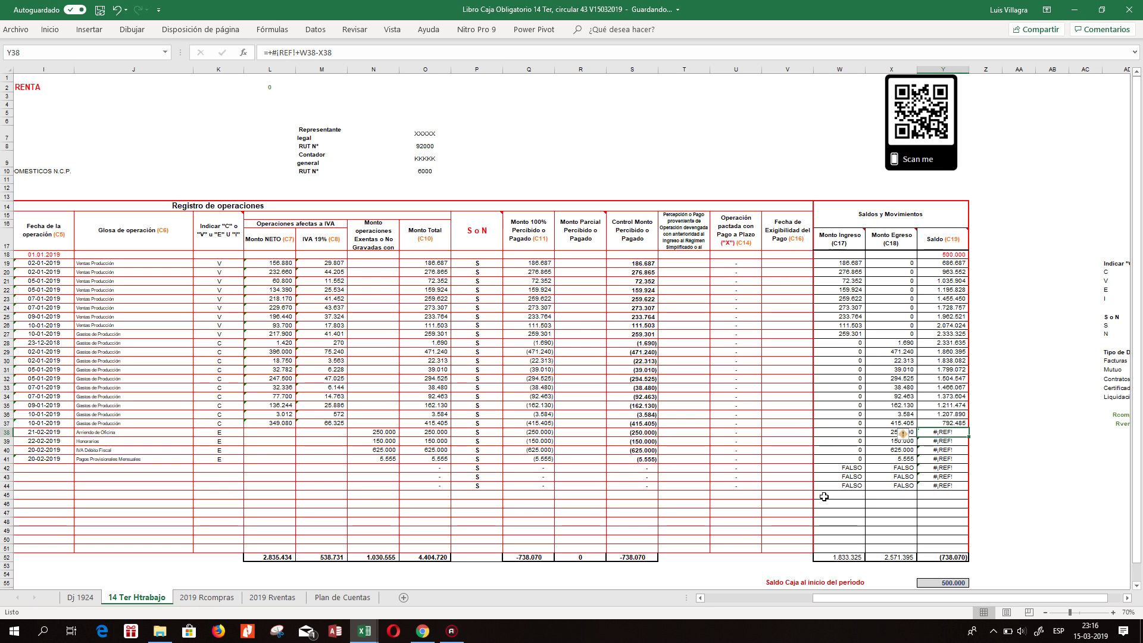
{"action": "key", "text": "Up"}
{"action": "key", "text": "ctrl+c"}
{"action": "key", "text": "shift+Down"}
{"action": "key", "text": "shift+Down"}
{"action": "key", "text": "shift+Down"}
{"action": "key", "text": "shift+Down"}
{"action": "key", "text": "shift+Down"}
{"action": "key", "text": "ctrl+v"}
{"action": "key", "text": "shift+Down"}
{"action": "key", "text": "shift+Down"}
{"action": "key", "text": "Return"}
Review the recalculated Saldo balances between rows 34 and 42.
{"action": "key", "text": "Down"}
{"action": "key", "text": "Down"}
{"action": "key", "text": "Down"}
{"action": "key", "text": "Down"}
{"action": "key", "text": "Down"}
{"action": "key", "text": "Up"}
{"action": "key", "text": "Up"}
{"action": "key", "text": "Down"}
{"action": "key", "text": "Down"}
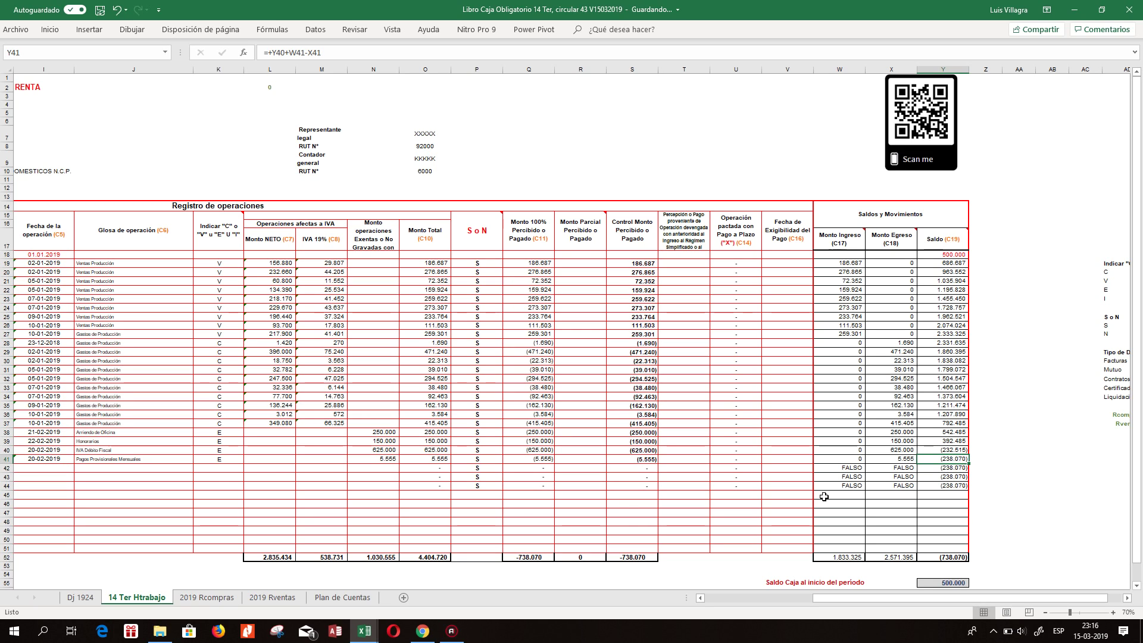
{"action": "key", "text": "Up"}
{"action": "key", "text": "Up"}
{"action": "key", "text": "Up"}
{"action": "key", "text": "Up"}
{"action": "key", "text": "Up"}
{"action": "key", "text": "Up"}
{"action": "key", "text": "Down"}
{"action": "key", "text": "Down"}
{"action": "key", "text": "Down"}
{"action": "key", "text": "Down"}
{"action": "key", "text": "Down"}
Move along row 40 to its document number 95233256.
{"action": "key", "text": "Left"}
{"action": "key", "text": "Left"}
{"action": "key", "text": "Left"}
{"action": "key", "text": "Left"}
{"action": "key", "text": "Left"}
{"action": "key", "text": "Left"}
{"action": "key", "text": "Right"}
{"action": "key", "text": "Right"}
{"action": "key", "text": "Left"}
{"action": "key", "text": "Left"}
{"action": "key", "text": "Left"}
{"action": "key", "text": "Left"}
{"action": "key", "text": "Left"}
{"action": "key", "text": "Left"}
{"action": "key", "text": "Left"}
{"action": "key", "text": "Left"}
{"action": "key", "text": "Left"}
{"action": "key", "text": "Left"}
{"action": "key", "text": "Left"}
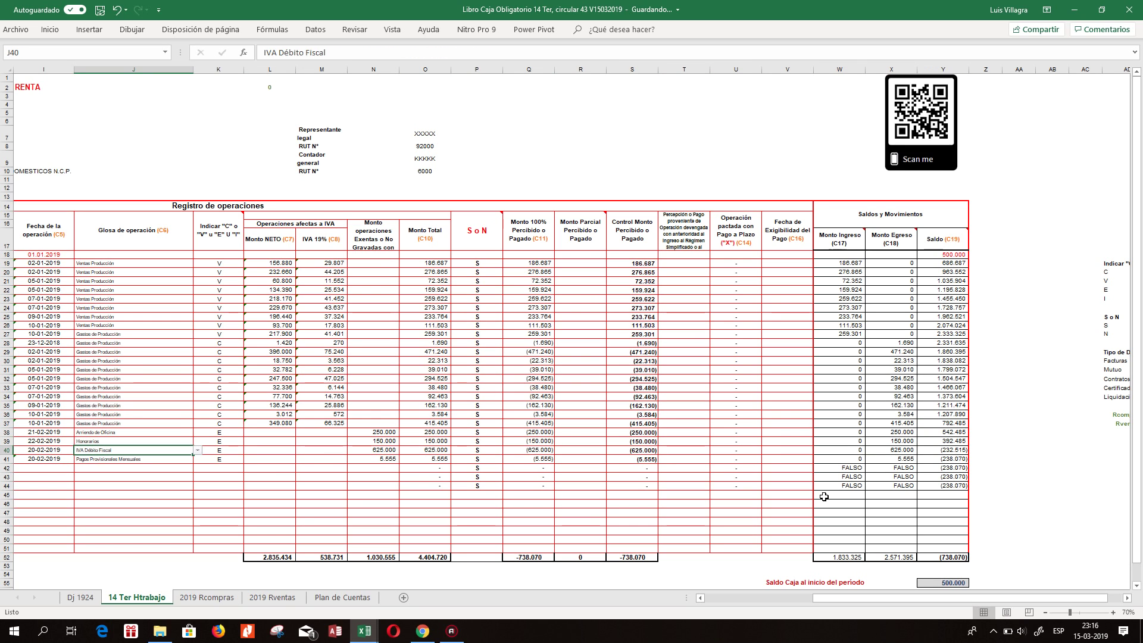
{"action": "key", "text": "Left"}
{"action": "key", "text": "Left"}
{"action": "key", "text": "Left"}
{"action": "key", "text": "Left"}
{"action": "key", "text": "Left"}
{"action": "key", "text": "Left"}
{"action": "key", "text": "Left"}
{"action": "key", "text": "Right"}
{"action": "key", "text": "Down"}
{"action": "key", "text": "Home"}
{"action": "key", "text": "Right"}
{"action": "key", "text": "Right"}
{"action": "key", "text": "Right"}
{"action": "key", "text": "Up"}
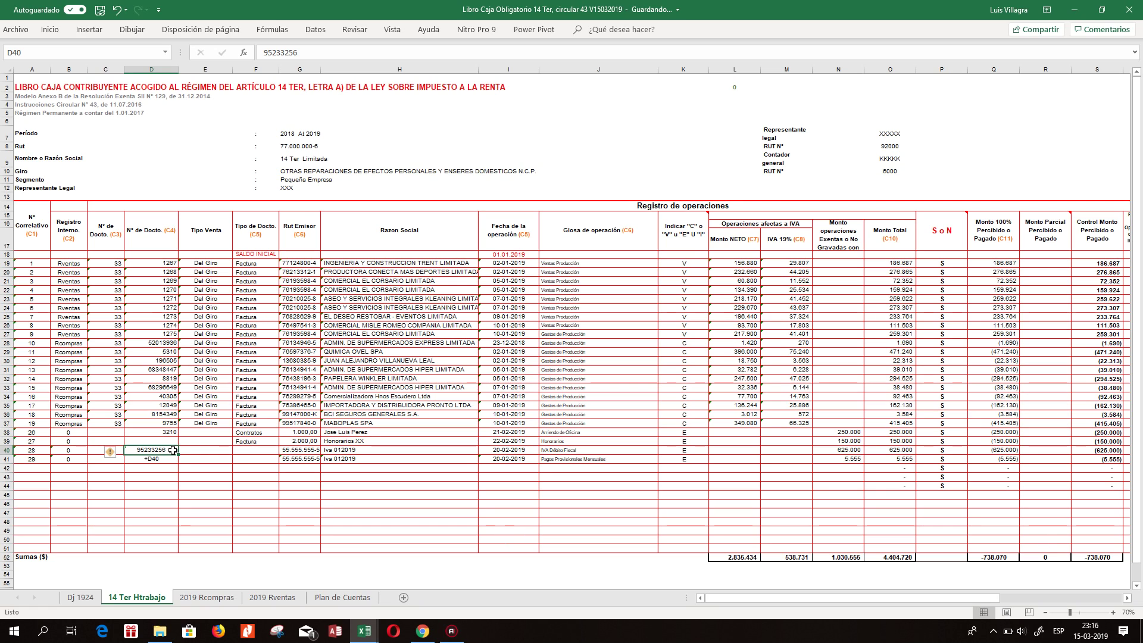
Fill D41 with document number 95233257 by extending D40 down one row.
{"action": "left_click_drag", "start_coordinate": [177, 453], "coordinate": [222, 459]}
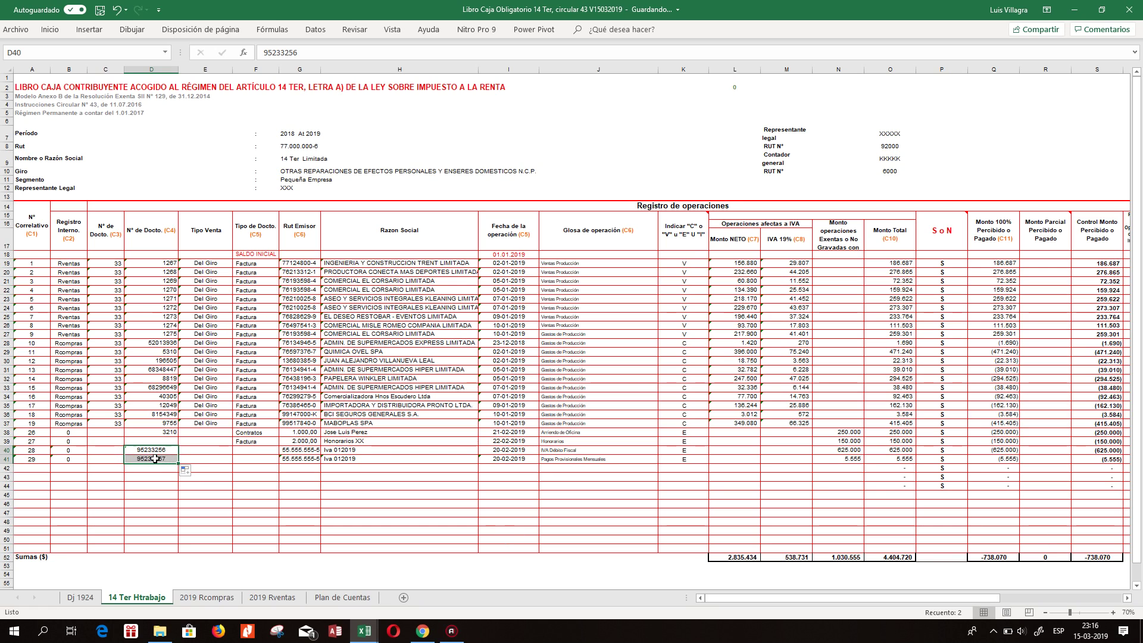
{"action": "key", "text": "Right"}
{"action": "key", "text": "Right"}
{"action": "key", "text": "Right"}
{"action": "key", "text": "Right"}
{"action": "key", "text": "Right"}
{"action": "key", "text": "Right"}
{"action": "key", "text": "Right"}
{"action": "key", "text": "Right"}
{"action": "key", "text": "Right"}
{"action": "key", "text": "Right"}
{"action": "key", "text": "Right"}
{"action": "key", "text": "Right"}
{"action": "key", "text": "Right"}
{"action": "key", "text": "Right"}
{"action": "key", "text": "Right"}
{"action": "key", "text": "Right"}
{"action": "key", "text": "Right"}
{"action": "key", "text": "Right"}
{"action": "key", "text": "Right"}
{"action": "key", "text": "Right"}
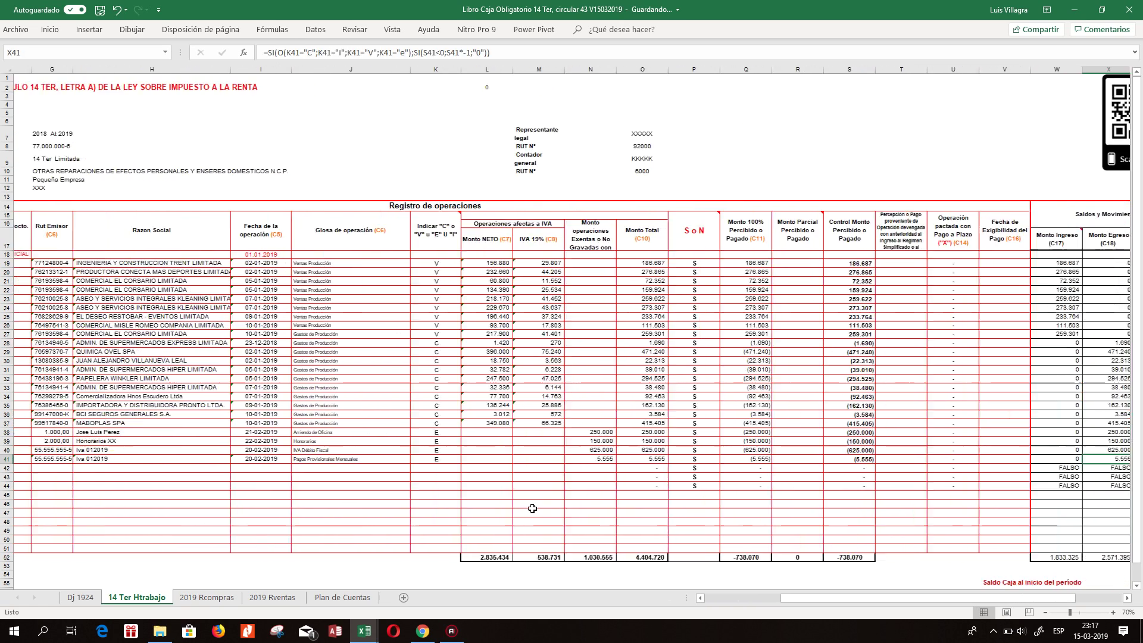
{"action": "key", "text": "Right"}
{"action": "key", "text": "Left"}
{"action": "key", "text": "Left"}
{"action": "key", "text": "Left"}
{"action": "key", "text": "Left"}
{"action": "key", "text": "Left"}
{"action": "key", "text": "Left"}
{"action": "key", "text": "Left"}
{"action": "key", "text": "Left"}
{"action": "key", "text": "Left"}
{"action": "key", "text": "Left"}
{"action": "key", "text": "Left"}
Replace row 40's 625.000 exempt amount with 120.000 and review the recalculated row and cash summary.
{"action": "key", "text": "Up"}
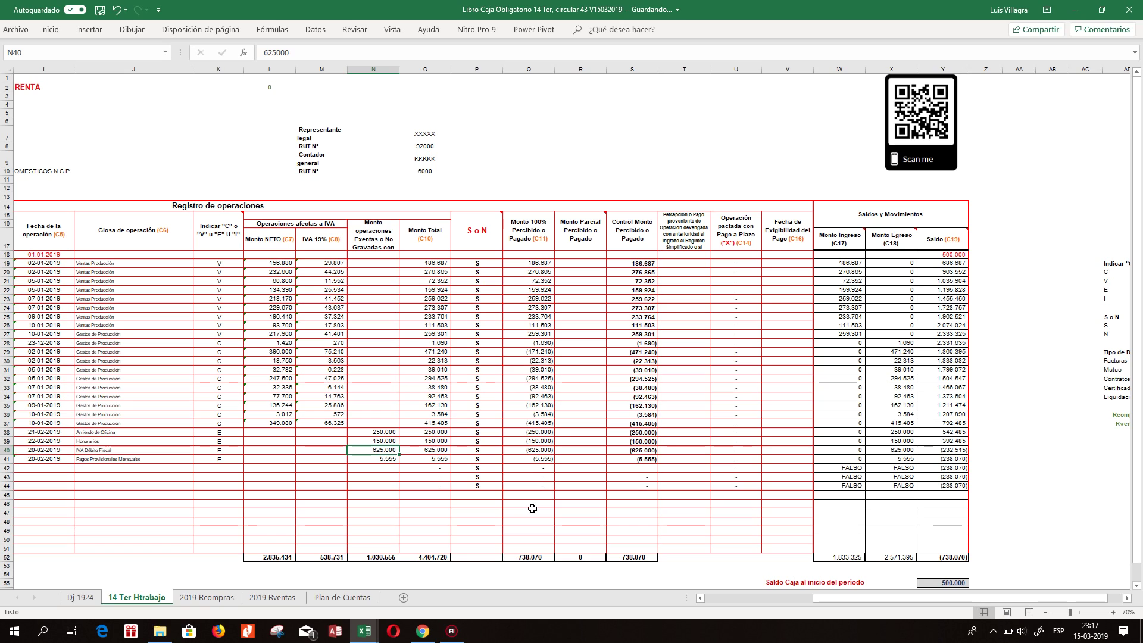
{"action": "type", "text": "1200"}
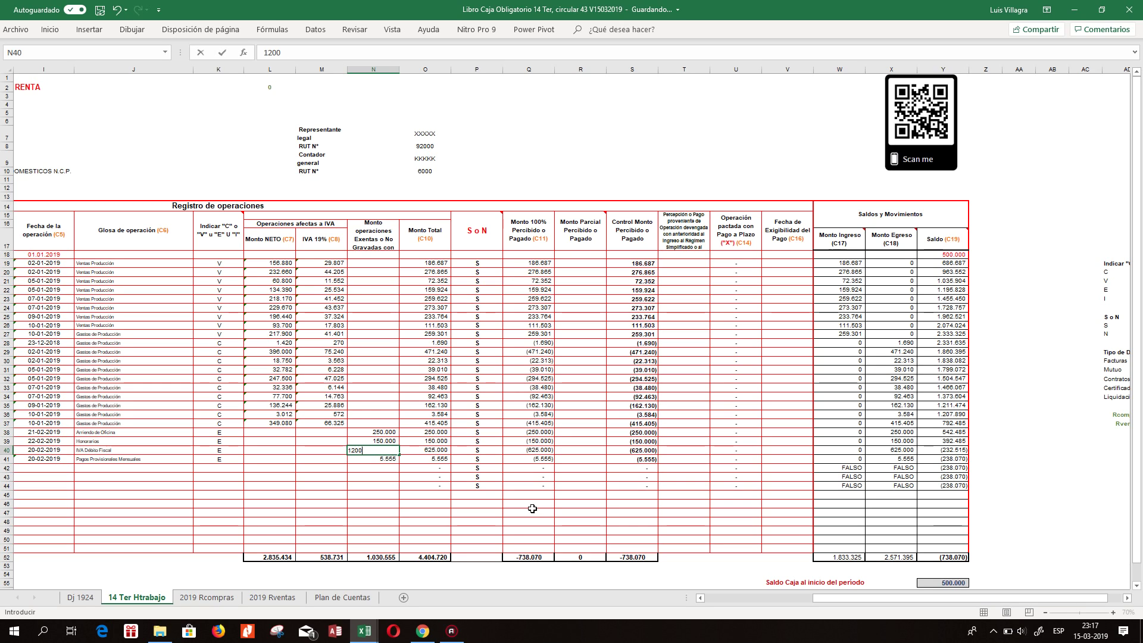
{"action": "type", "text": "00"}
{"action": "key", "text": "ctrl+Return"}
{"action": "key", "text": "Right"}
{"action": "key", "text": "Right"}
{"action": "key", "text": "Right"}
{"action": "key", "text": "Right"}
{"action": "key", "text": "Right"}
{"action": "key", "text": "Right"}
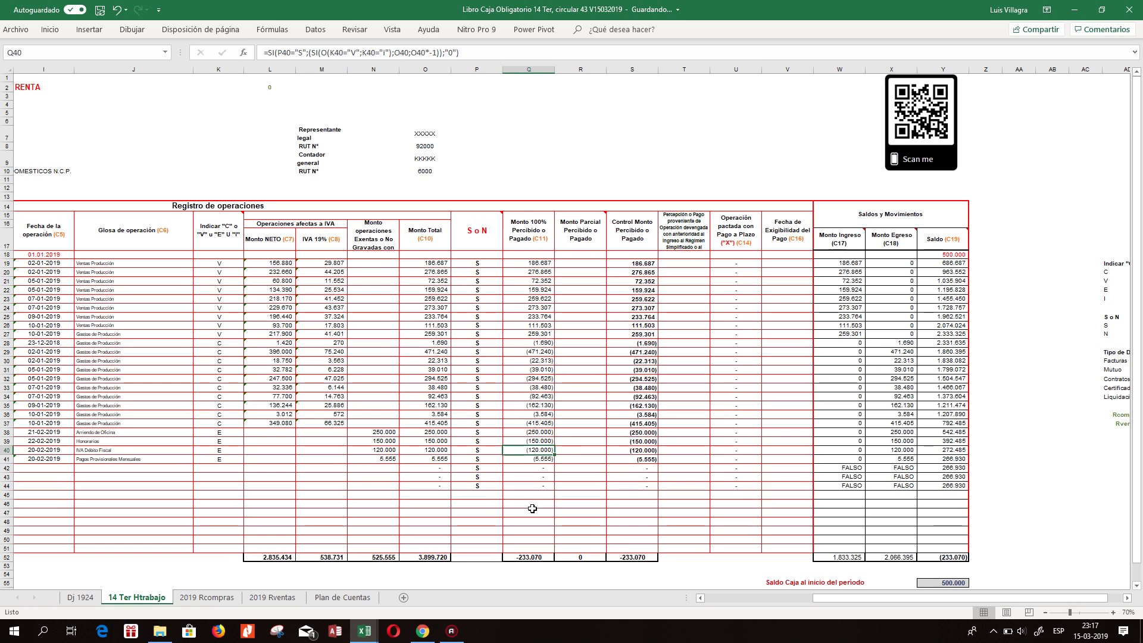
{"action": "key", "text": "Left"}
{"action": "key", "text": "Left"}
{"action": "key", "text": "Left"}
{"action": "key", "text": "Left"}
{"action": "key", "text": "Left"}
{"action": "key", "text": "Left"}
{"action": "key", "text": "Left"}
{"action": "key", "text": "Left"}
{"action": "key", "text": "Left"}
{"action": "key", "text": "Left"}
{"action": "key", "text": "Left"}
{"action": "key", "text": "Left"}
{"action": "key", "text": "Left"}
{"action": "key", "text": "Left"}
{"action": "key", "text": "Left"}
{"action": "key", "text": "Left"}
{"action": "key", "text": "Left"}
{"action": "key", "text": "Left"}
{"action": "key", "text": "Left"}
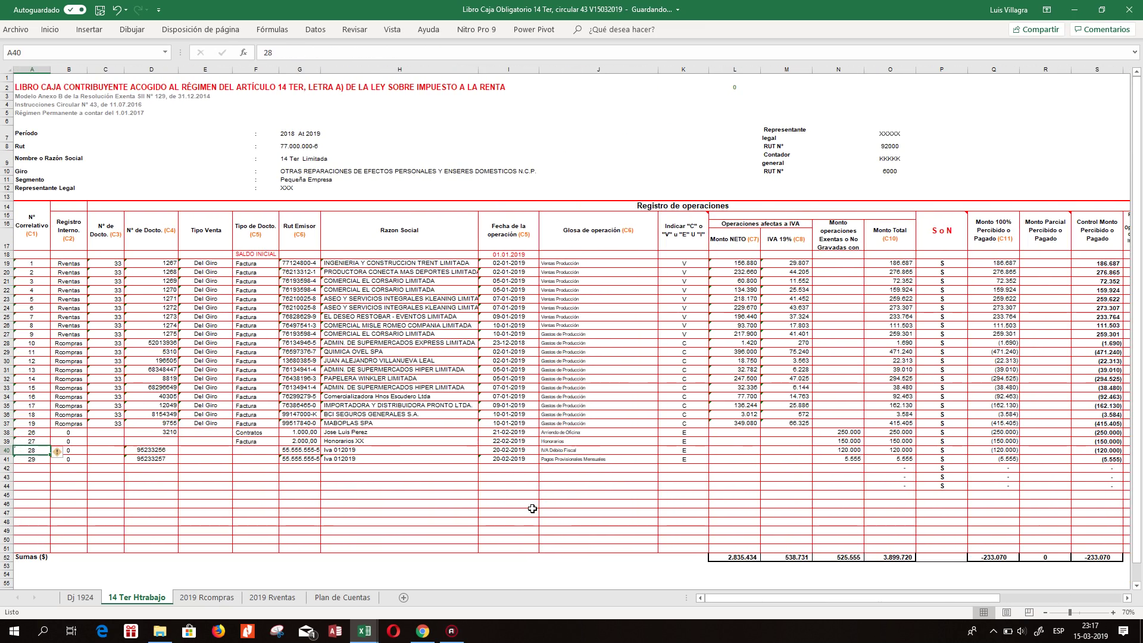
{"action": "key", "text": "Right"}
{"action": "key", "text": "Right"}
{"action": "key", "text": "Right"}
{"action": "key", "text": "Right"}
{"action": "key", "text": "Right"}
{"action": "key", "text": "Right"}
{"action": "key", "text": "Right"}
{"action": "key", "text": "Right"}
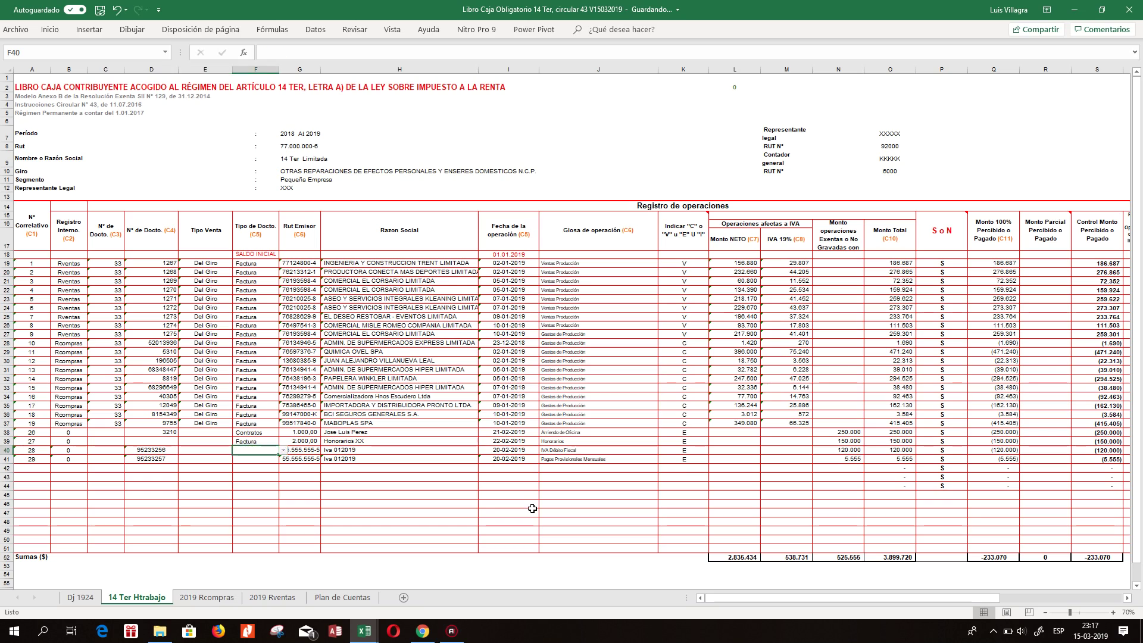
{"action": "key", "text": "Right"}
{"action": "key", "text": "Right"}
{"action": "key", "text": "Right"}
{"action": "key", "text": "Right"}
{"action": "key", "text": "Right"}
{"action": "key", "text": "Right"}
{"action": "key", "text": "Right"}
{"action": "key", "text": "Right"}
{"action": "key", "text": "Right"}
{"action": "key", "text": "Right"}
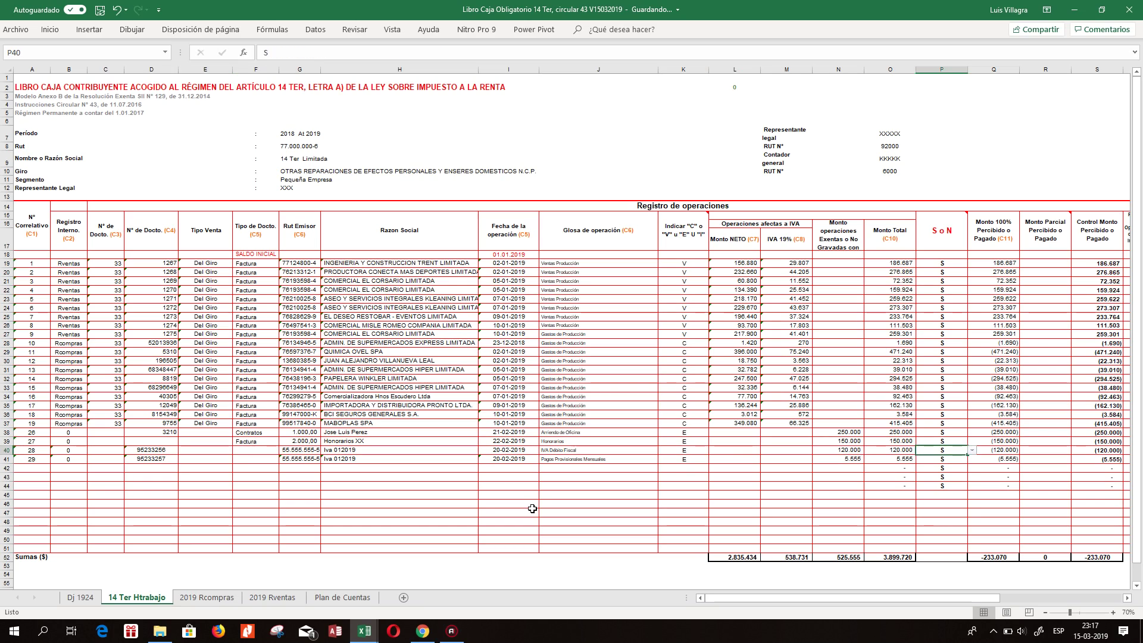
{"action": "key", "text": "Right"}
{"action": "key", "text": "Right"}
{"action": "key", "text": "Right"}
{"action": "key", "text": "Right"}
{"action": "key", "text": "Right"}
{"action": "key", "text": "Right"}
{"action": "key", "text": "Right"}
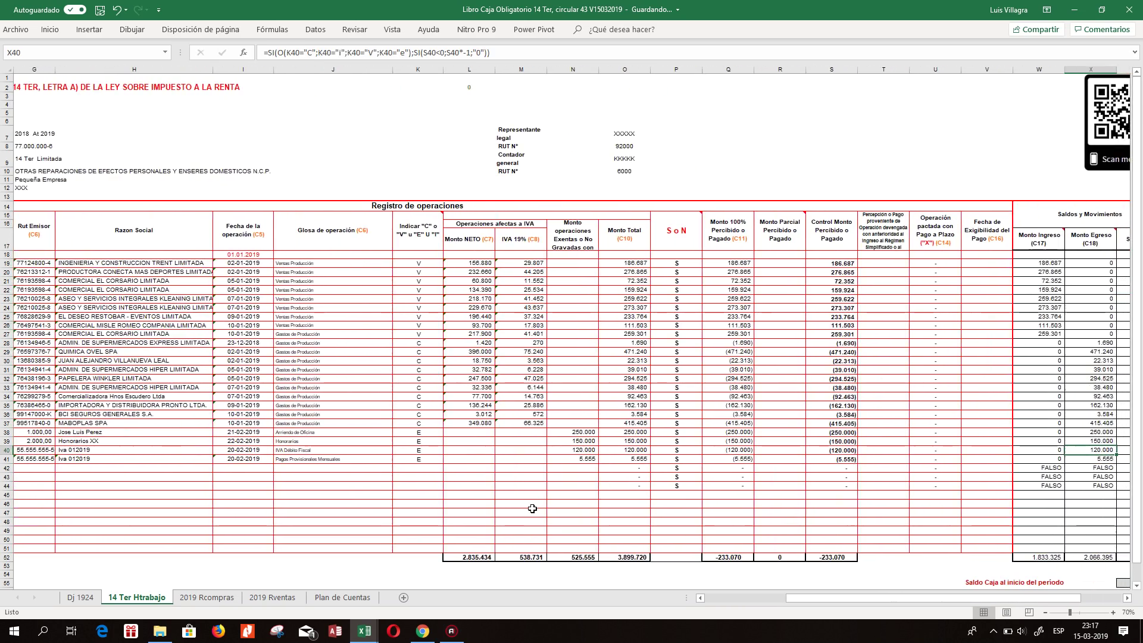
{"action": "key", "text": "Left"}
{"action": "key", "text": "Left"}
{"action": "key", "text": "Left"}
{"action": "key", "text": "Left"}
{"action": "key", "text": "Down"}
{"action": "key", "text": "Down"}
{"action": "key", "text": "Down"}
{"action": "key", "text": "Down"}
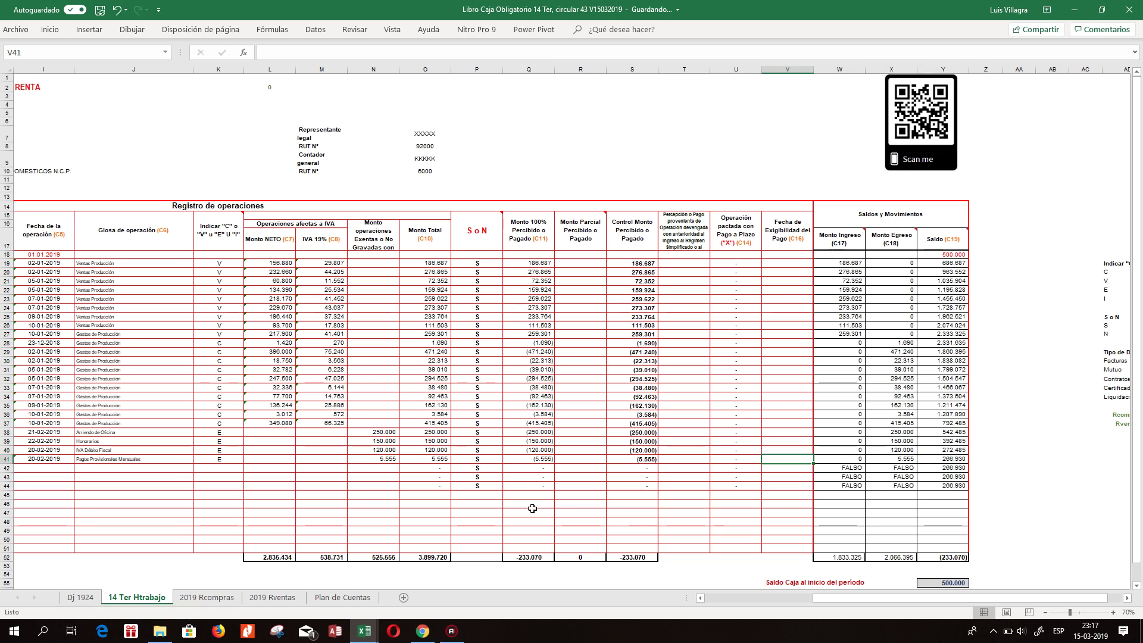
{"action": "key", "text": "Down"}
{"action": "key", "text": "Down"}
{"action": "key", "text": "Down"}
{"action": "key", "text": "Down"}
{"action": "key", "text": "Down"}
{"action": "key", "text": "Down"}
{"action": "key", "text": "Down"}
{"action": "key", "text": "Down"}
{"action": "key", "text": "Down"}
{"action": "key", "text": "Down"}
{"action": "key", "text": "Down"}
{"action": "key", "text": "Down"}
{"action": "key", "text": "Down"}
{"action": "key", "text": "Down"}
{"action": "key", "text": "Down"}
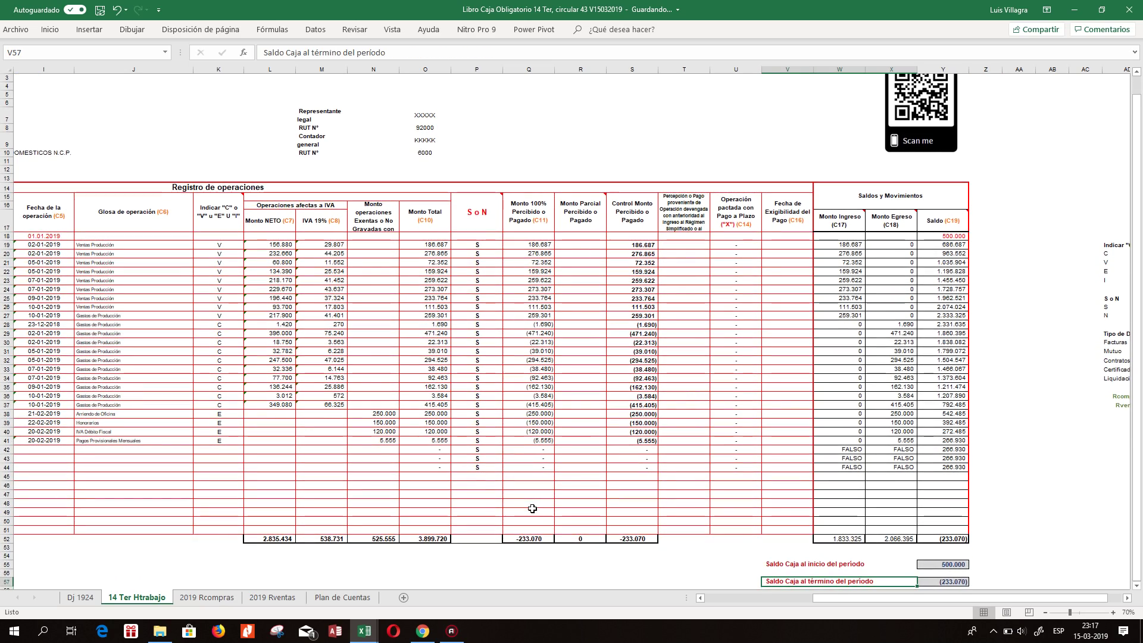
{"action": "key", "text": "Up"}
{"action": "key", "text": "Up"}
{"action": "key", "text": "Up"}
{"action": "key", "text": "Up"}
{"action": "key", "text": "Right"}
{"action": "key", "text": "Down"}
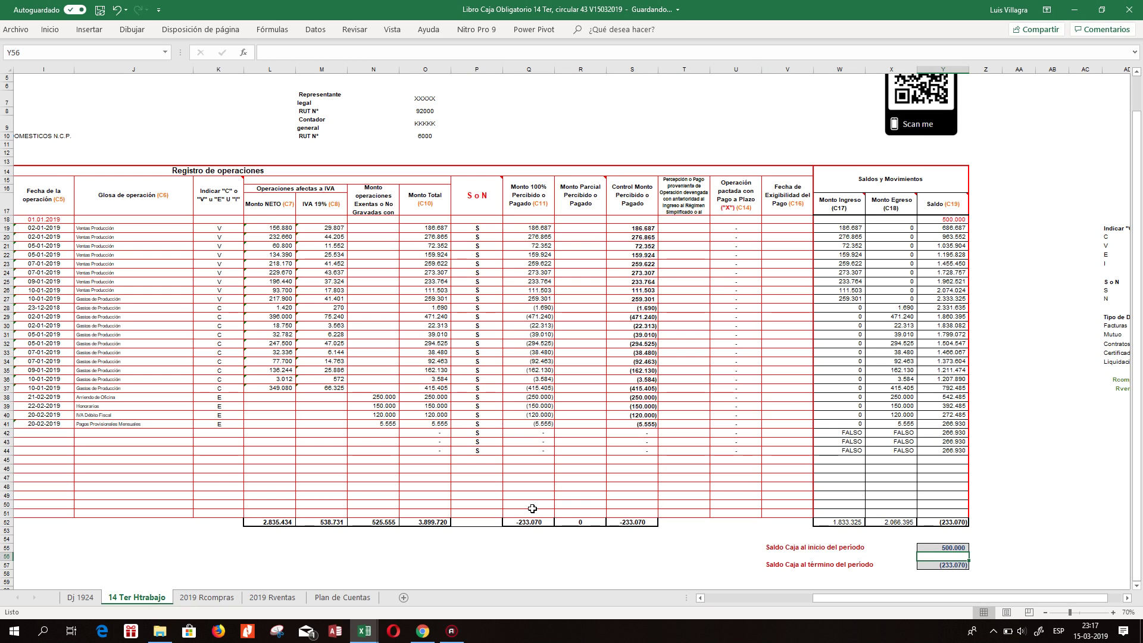
{"action": "key", "text": "Down"}
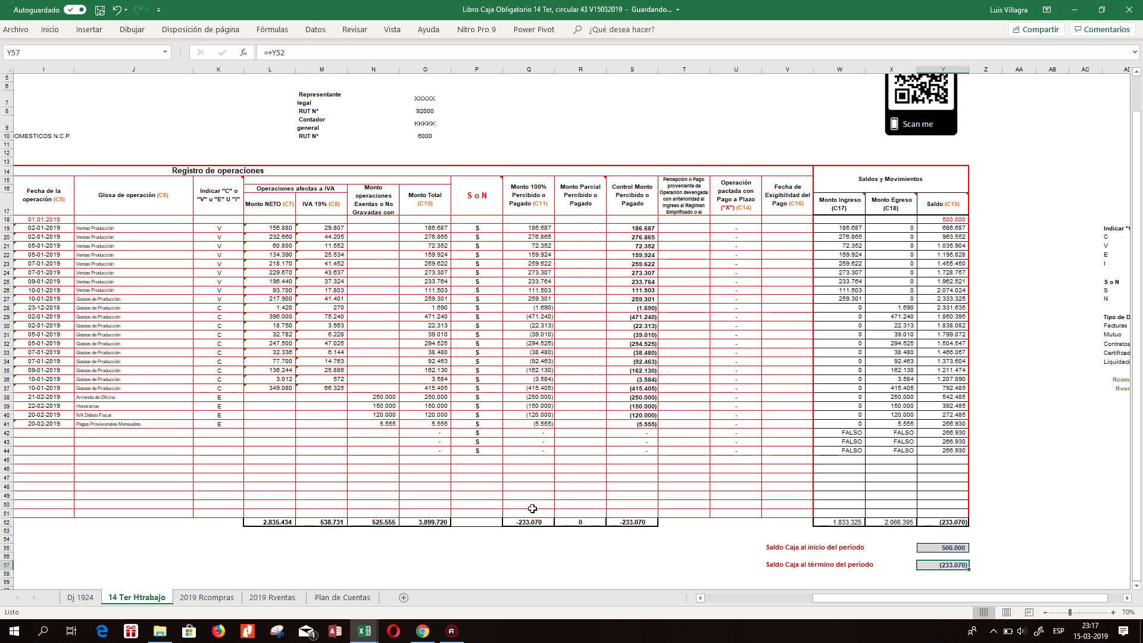
{"action": "key", "text": "Up"}
{"action": "key", "text": "Up"}
{"action": "key", "text": "Up"}
{"action": "key", "text": "Up"}
{"action": "key", "text": "Up"}
{"action": "key", "text": "Up"}
{"action": "key", "text": "Up"}
{"action": "key", "text": "Up"}
{"action": "key", "text": "Up"}
{"action": "key", "text": "Up"}
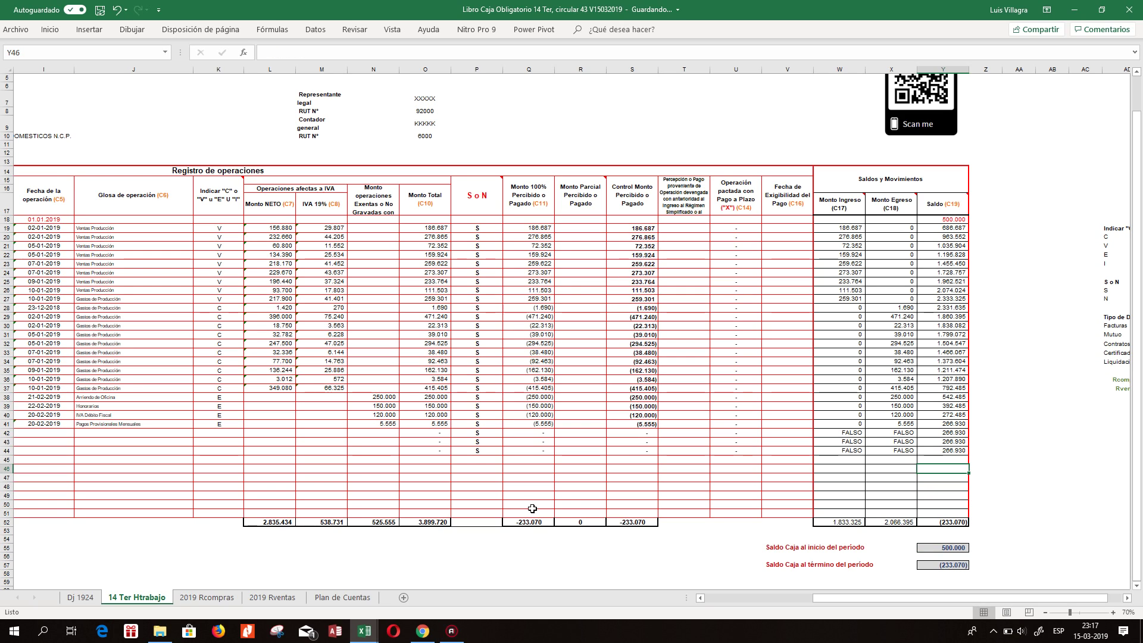
{"action": "key", "text": "Down"}
{"action": "key", "text": "Down"}
{"action": "key", "text": "Down"}
{"action": "key", "text": "Down"}
{"action": "key", "text": "Down"}
{"action": "key", "text": "F2"}
{"action": "key", "text": "Escape"}
{"action": "key", "text": "Left"}
{"action": "key", "text": "Left"}
{"action": "key", "text": "Tab"}
{"action": "key", "text": "alt+equal"}
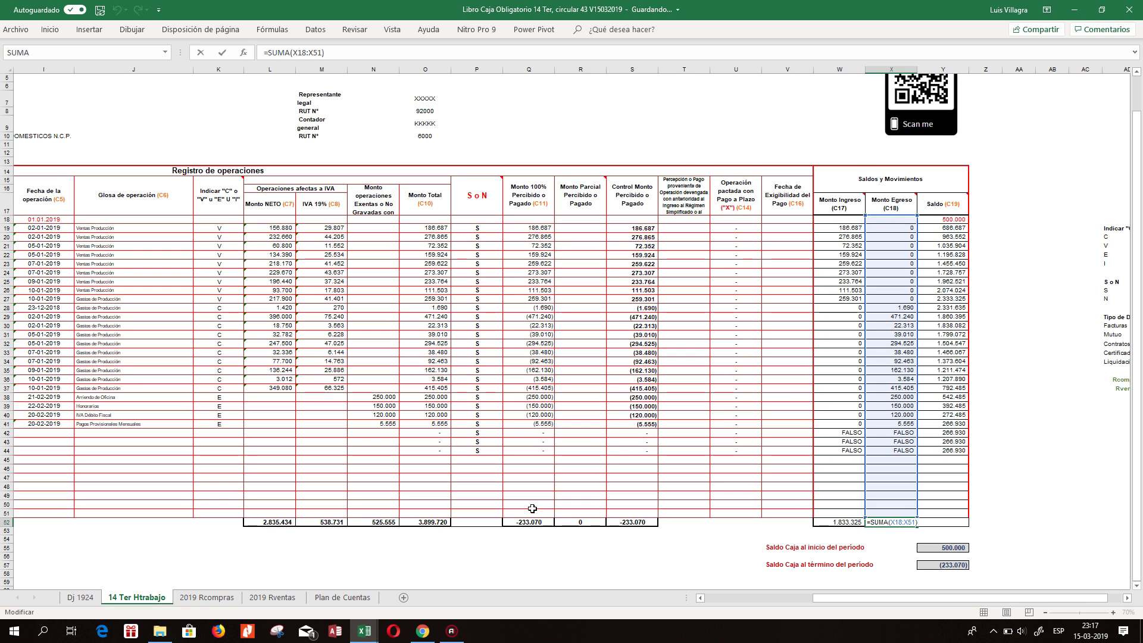
{"action": "key", "text": "Tab"}
{"action": "key", "text": "Up"}
{"action": "key", "text": "Up"}
{"action": "key", "text": "Up"}
{"action": "key", "text": "Up"}
{"action": "key", "text": "Up"}
{"action": "key", "text": "Up"}
{"action": "key", "text": "Up"}
{"action": "key", "text": "Up"}
{"action": "key", "text": "Up"}
{"action": "key", "text": "Up"}
{"action": "key", "text": "Up"}
{"action": "key", "text": "Up"}
{"action": "key", "text": "Up"}
{"action": "key", "text": "Up"}
{"action": "key", "text": "Up"}
{"action": "key", "text": "Up"}
{"action": "key", "text": "Up"}
{"action": "key", "text": "Up"}
{"action": "key", "text": "Up"}
{"action": "key", "text": "Up"}
{"action": "key", "text": "Up"}
{"action": "key", "text": "Up"}
{"action": "key", "text": "Up"}
{"action": "key", "text": "Down"}
{"action": "key", "text": "Down"}
{"action": "key", "text": "Down"}
{"action": "key", "text": "Down"}
{"action": "key", "text": "Down"}
{"action": "key", "text": "Down"}
{"action": "key", "text": "Down"}
{"action": "key", "text": "Down"}
{"action": "key", "text": "Down"}
{"action": "key", "text": "Down"}
{"action": "key", "text": "Down"}
{"action": "key", "text": "Down"}
{"action": "key", "text": "Down"}
{"action": "key", "text": "Down"}
{"action": "key", "text": "Down"}
{"action": "key", "text": "Left"}
{"action": "key", "text": "Up"}
{"action": "key", "text": "Up"}
{"action": "key", "text": "Up"}
{"action": "key", "text": "Up"}
{"action": "key", "text": "shift+Up"}
{"action": "key", "text": "shift+Up"}
{"action": "key", "text": "shift+Up"}
{"action": "key", "text": "shift+Up"}
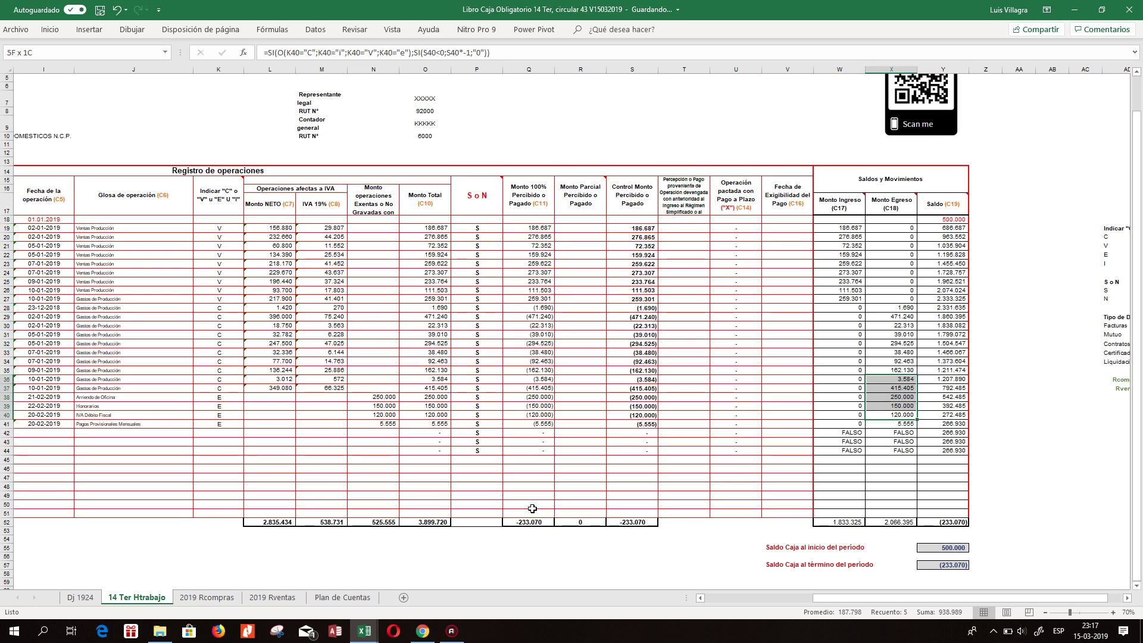
{"action": "key", "text": "shift+Up"}
{"action": "key", "text": "shift+Up"}
{"action": "key", "text": "shift+Up"}
{"action": "key", "text": "shift+Up"}
{"action": "key", "text": "shift+Up"}
{"action": "key", "text": "shift+Up"}
{"action": "key", "text": "shift+Up"}
{"action": "key", "text": "shift+Up"}
{"action": "key", "text": "shift+Up"}
{"action": "key", "text": "shift+Up"}
{"action": "key", "text": "shift+Up"}
{"action": "key", "text": "shift+Up"}
{"action": "key", "text": "shift+Up"}
{"action": "key", "text": "shift+Up"}
{"action": "key", "text": "shift+Up"}
{"action": "key", "text": "shift+Up"}
{"action": "key", "text": "shift+Up"}
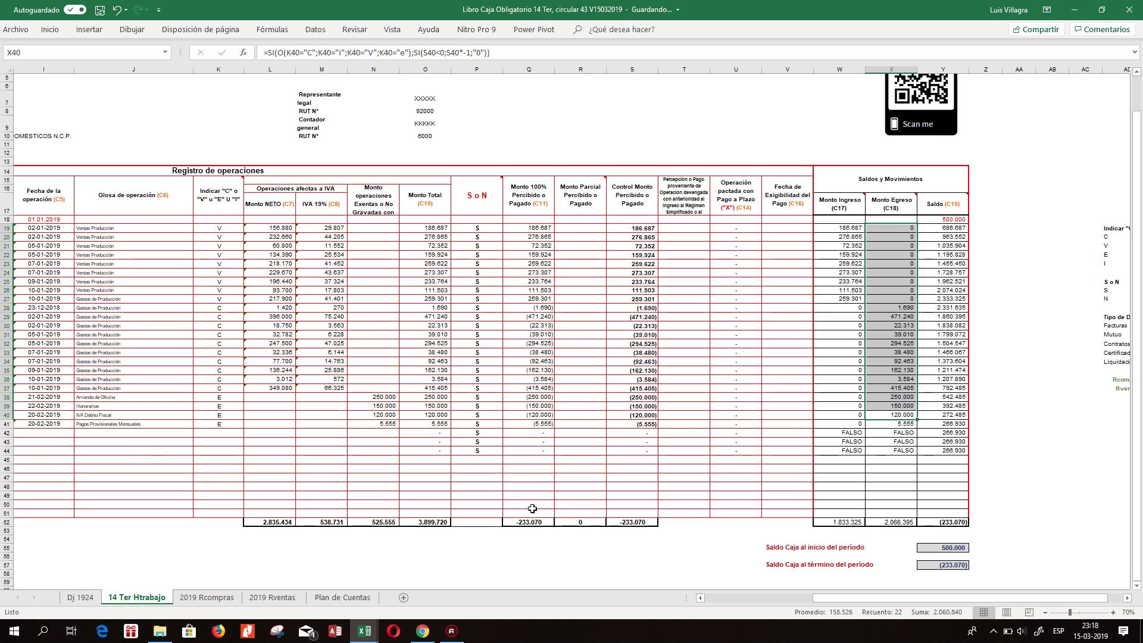
{"action": "key", "text": "Up"}
{"action": "key", "text": "Up"}
{"action": "key", "text": "Left"}
{"action": "key", "text": "Up"}
{"action": "key", "text": "Up"}
{"action": "key", "text": "Up"}
{"action": "key", "text": "Up"}
{"action": "key", "text": "Up"}
{"action": "key", "text": "Up"}
{"action": "key", "text": "Up"}
{"action": "key", "text": "Up"}
{"action": "key", "text": "Up"}
{"action": "key", "text": "Up"}
{"action": "key", "text": "Up"}
{"action": "key", "text": "Up"}
{"action": "key", "text": "Up"}
{"action": "key", "text": "Up"}
{"action": "key", "text": "Up"}
{"action": "key", "text": "Up"}
{"action": "key", "text": "Up"}
{"action": "key", "text": "Up"}
{"action": "key", "text": "Up"}
{"action": "key", "text": "shift+Down"}
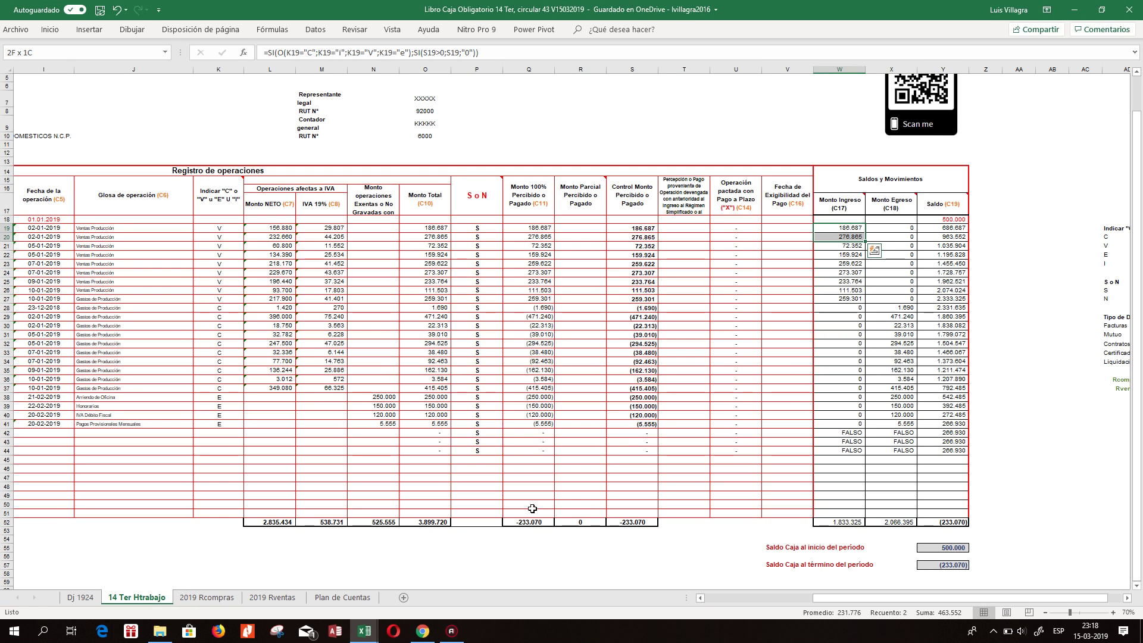
{"action": "key", "text": "shift+Down"}
{"action": "key", "text": "shift+Down"}
{"action": "key", "text": "shift+Down"}
{"action": "key", "text": "shift+Down"}
{"action": "key", "text": "shift+Down"}
{"action": "key", "text": "shift+Down"}
{"action": "key", "text": "shift+Down"}
{"action": "key", "text": "shift+Down"}
{"action": "key", "text": "shift+Down"}
{"action": "key", "text": "shift+Down"}
{"action": "key", "text": "shift+Down"}
{"action": "key", "text": "shift+Down"}
{"action": "key", "text": "shift+Down"}
{"action": "key", "text": "shift+Down"}
{"action": "key", "text": "shift+Down"}
{"action": "key", "text": "shift+Down"}
{"action": "key", "text": "shift+Down"}
{"action": "key", "text": "shift+Down"}
{"action": "key", "text": "shift+Down"}
{"action": "key", "text": "shift+Down"}
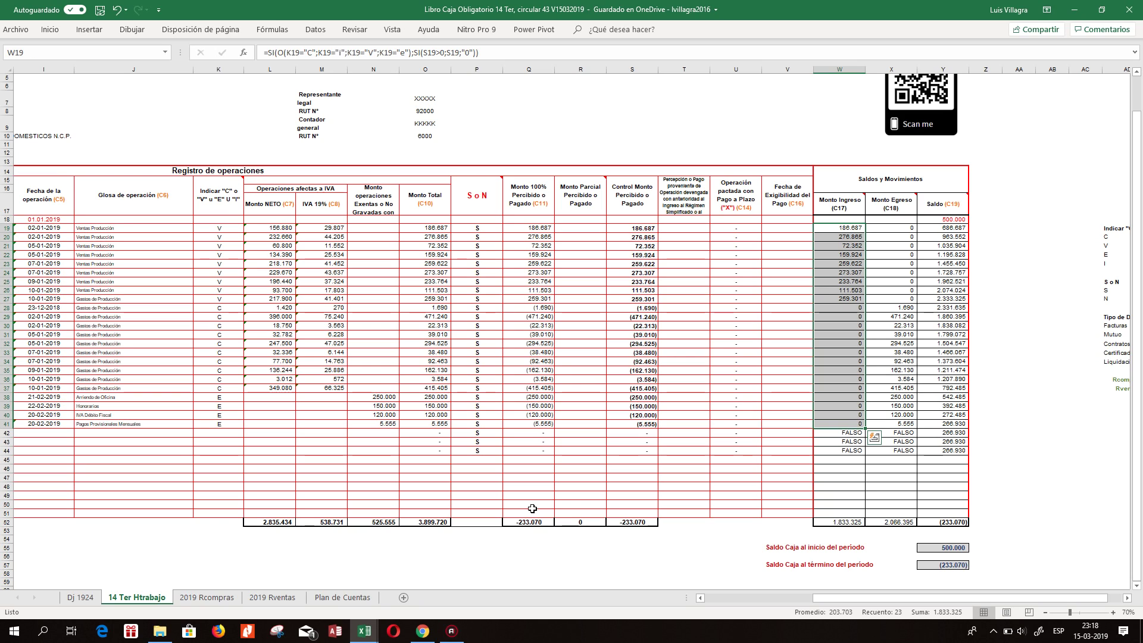
{"action": "key", "text": "Right"}
{"action": "key", "text": "Down"}
{"action": "key", "text": "Down"}
{"action": "key", "text": "Down"}
{"action": "key", "text": "Down"}
{"action": "key", "text": "Down"}
{"action": "key", "text": "Down"}
{"action": "key", "text": "Down"}
{"action": "key", "text": "Down"}
{"action": "key", "text": "Down"}
{"action": "key", "text": "Down"}
{"action": "key", "text": "Down"}
{"action": "key", "text": "Down"}
{"action": "key", "text": "Down"}
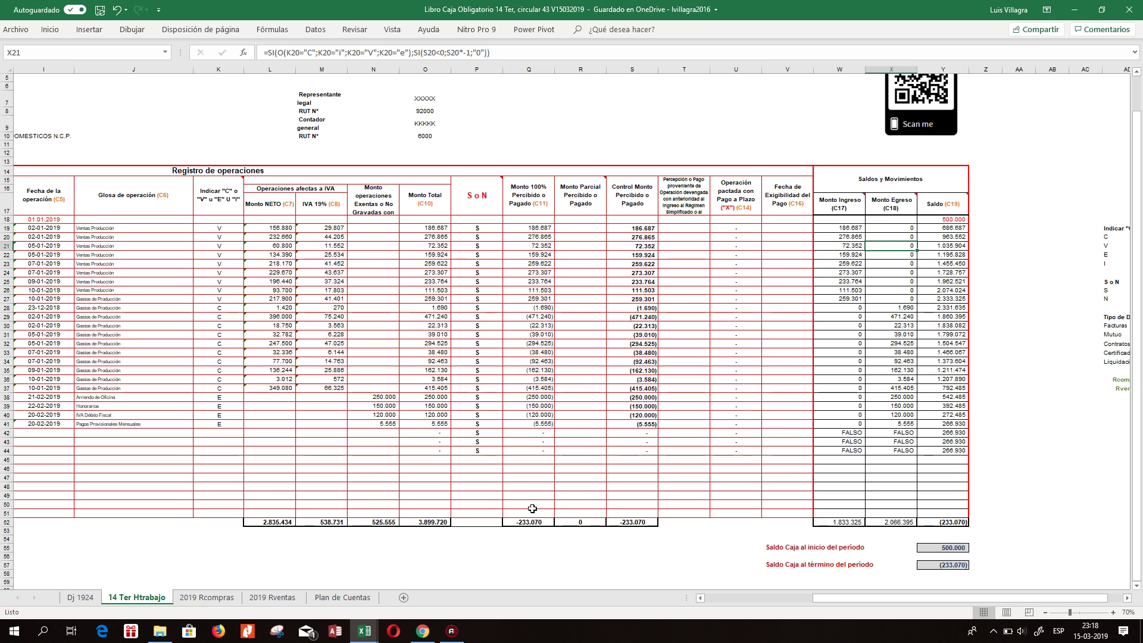
{"action": "key", "text": "Down"}
{"action": "key", "text": "Down"}
{"action": "key", "text": "Down"}
{"action": "key", "text": "Right"}
{"action": "key", "text": "Down"}
{"action": "key", "text": "Down"}
{"action": "key", "text": "Down"}
{"action": "key", "text": "Down"}
{"action": "key", "text": "Down"}
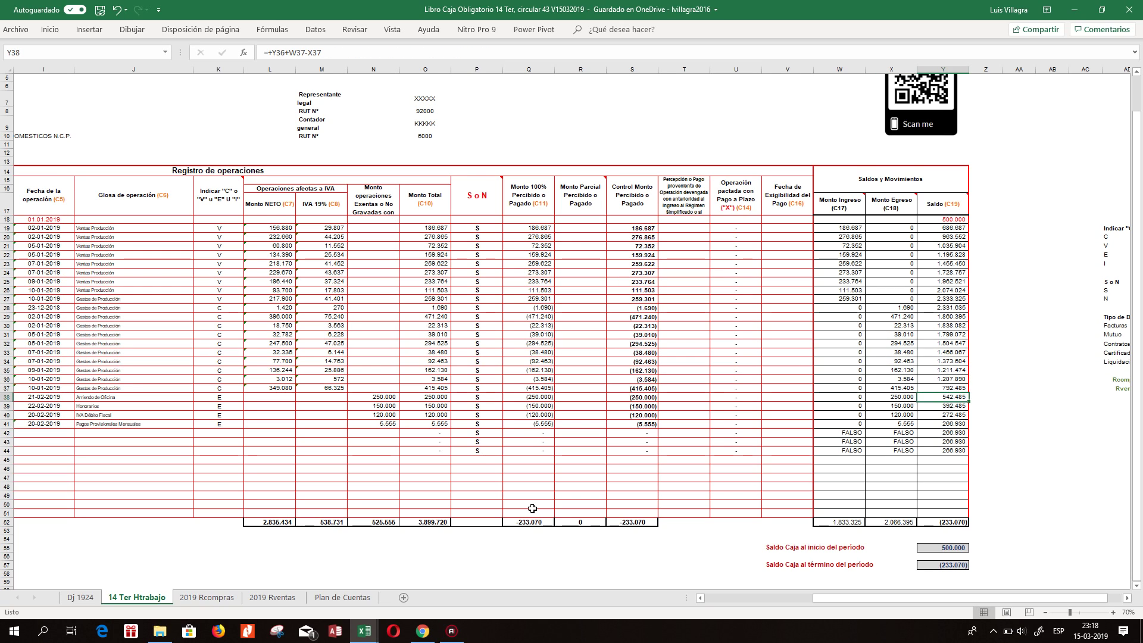
{"action": "key", "text": "Up"}
{"action": "key", "text": "Up"}
{"action": "key", "text": "Up"}
{"action": "key", "text": "Up"}
{"action": "key", "text": "Up"}
{"action": "key", "text": "Up"}
{"action": "key", "text": "Up"}
{"action": "key", "text": "Up"}
{"action": "key", "text": "Up"}
{"action": "key", "text": "Up"}
{"action": "key", "text": "Up"}
{"action": "key", "text": "Up"}
{"action": "key", "text": "Up"}
{"action": "key", "text": "Up"}
{"action": "key", "text": "Up"}
{"action": "key", "text": "Up"}
{"action": "key", "text": "Up"}
{"action": "key", "text": "Up"}
{"action": "key", "text": "Up"}
{"action": "key", "text": "Up"}
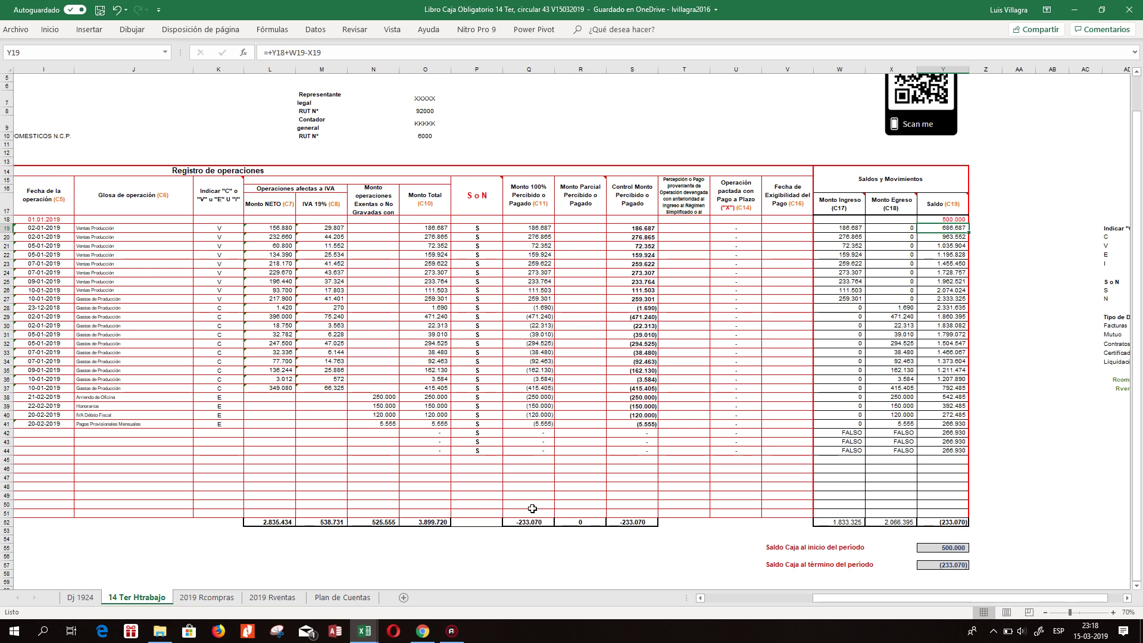
Enter the balance formula =+Y18+W19-X19 in Y19.
{"action": "key", "text": "F2"}
{"action": "key", "text": "Escape"}
{"action": "type", "text": "+"}
{"action": "key", "text": "Up"}
{"action": "key", "text": "Left"}
{"action": "key", "text": "Left"}
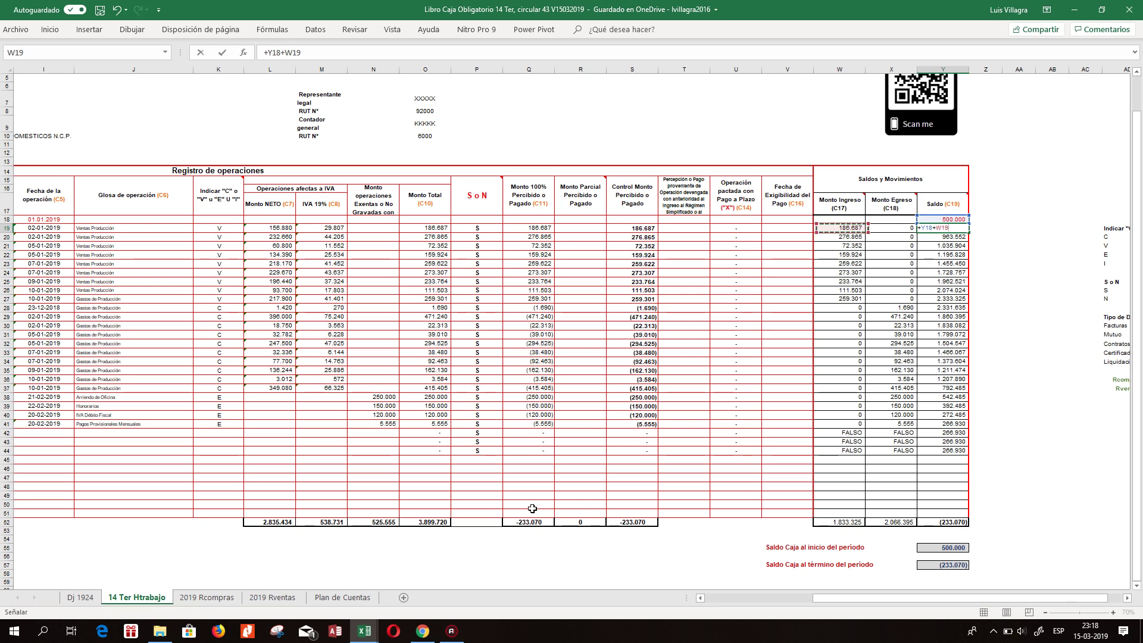
{"action": "type", "text": "-"}
{"action": "key", "text": "Left"}
{"action": "key", "text": "ctrl+Return"}
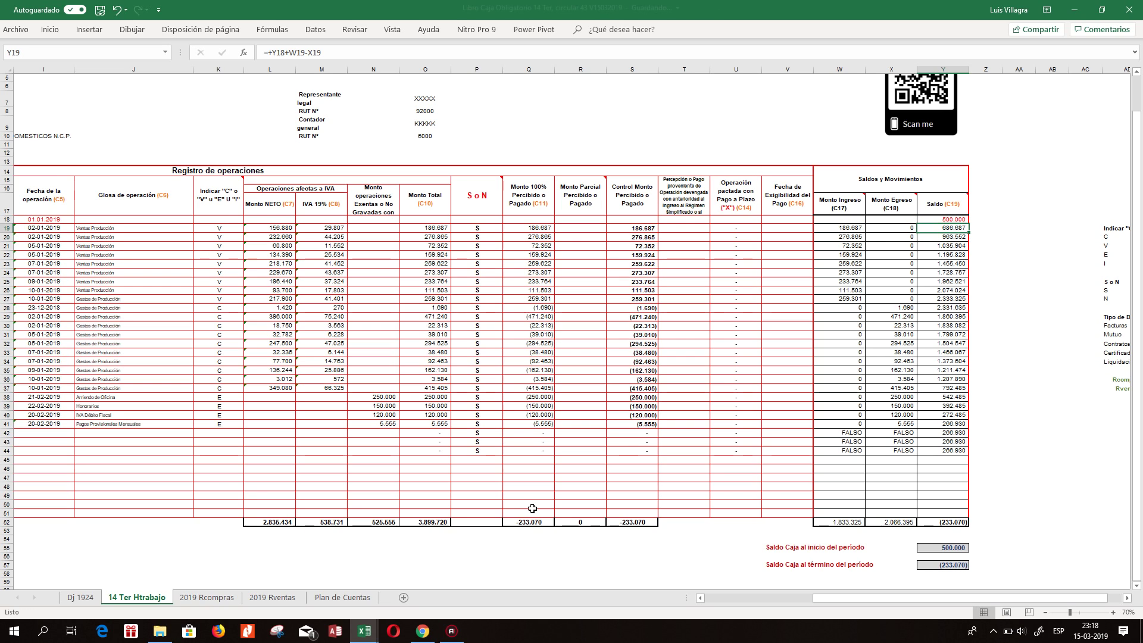
Copy the Y19 balance formula down through Y44 and confirm =SUMA(W18:W51) in W52.
{"action": "key", "text": "shift+Down"}
{"action": "key", "text": "ctrl+c"}
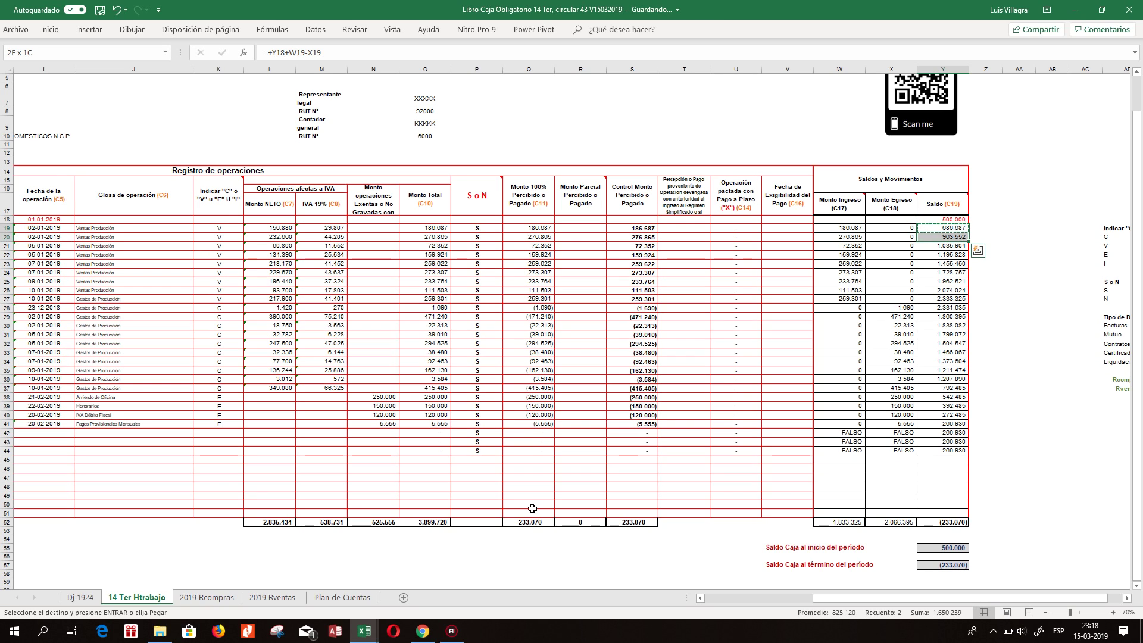
{"action": "key", "text": "shift+Down"}
{"action": "key", "text": "shift+Down"}
{"action": "key", "text": "shift+Down"}
{"action": "key", "text": "shift+Down"}
{"action": "key", "text": "shift+Down"}
{"action": "key", "text": "shift+Down"}
{"action": "key", "text": "shift+Down"}
{"action": "key", "text": "shift+Down"}
{"action": "key", "text": "shift+Down"}
{"action": "key", "text": "shift+Down"}
{"action": "key", "text": "shift+Down"}
{"action": "key", "text": "shift+Down"}
{"action": "key", "text": "shift+Down"}
{"action": "key", "text": "shift+Down"}
{"action": "key", "text": "shift+Down"}
{"action": "key", "text": "shift+Down"}
{"action": "key", "text": "shift+Down"}
{"action": "key", "text": "shift+Down"}
{"action": "key", "text": "shift+Down"}
{"action": "key", "text": "shift+Down"}
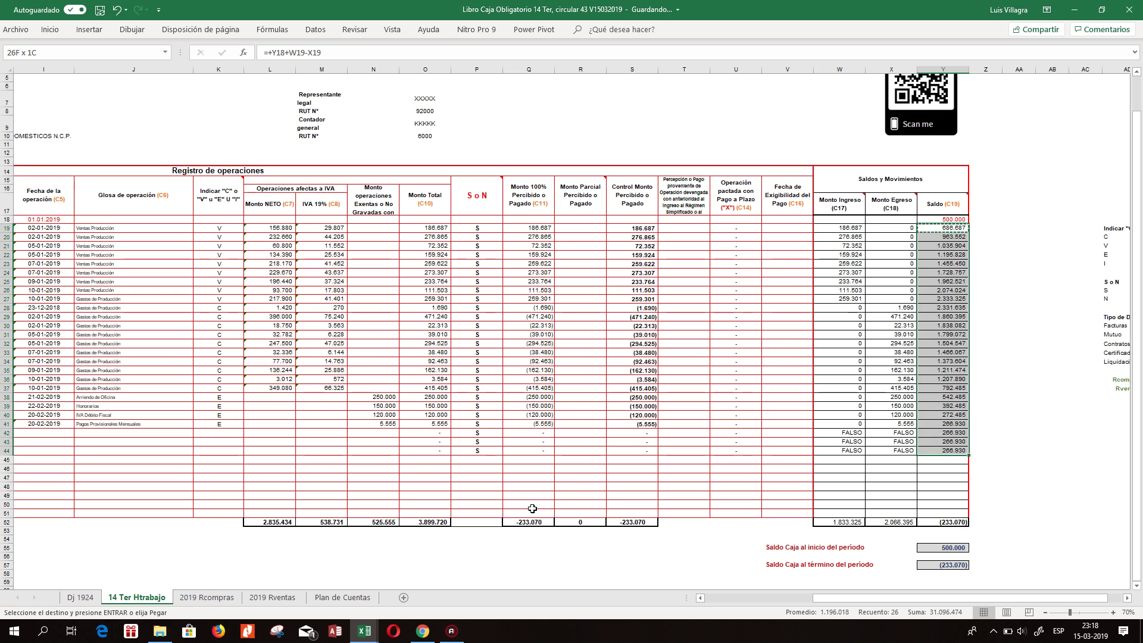
{"action": "key", "text": "Escape"}
{"action": "key", "text": "Down"}
{"action": "key", "text": "Down"}
{"action": "key", "text": "Down"}
{"action": "key", "text": "Down"}
{"action": "key", "text": "Down"}
{"action": "key", "text": "Down"}
{"action": "key", "text": "Down"}
{"action": "key", "text": "Down"}
{"action": "key", "text": "Down"}
{"action": "key", "text": "Down"}
{"action": "key", "text": "Down"}
{"action": "key", "text": "Down"}
{"action": "key", "text": "Down"}
{"action": "key", "text": "Down"}
{"action": "key", "text": "Down"}
{"action": "key", "text": "Down"}
{"action": "key", "text": "Down"}
{"action": "key", "text": "Down"}
{"action": "key", "text": "Down"}
{"action": "key", "text": "Down"}
{"action": "key", "text": "Down"}
{"action": "key", "text": "Down"}
{"action": "key", "text": "Down"}
{"action": "key", "text": "Down"}
{"action": "key", "text": "Down"}
{"action": "key", "text": "Down"}
{"action": "key", "text": "Down"}
{"action": "key", "text": "Up"}
{"action": "key", "text": "Up"}
{"action": "key", "text": "Down"}
{"action": "key", "text": "Down"}
{"action": "key", "text": "Down"}
{"action": "key", "text": "Down"}
{"action": "key", "text": "Down"}
{"action": "key", "text": "Down"}
{"action": "key", "text": "Down"}
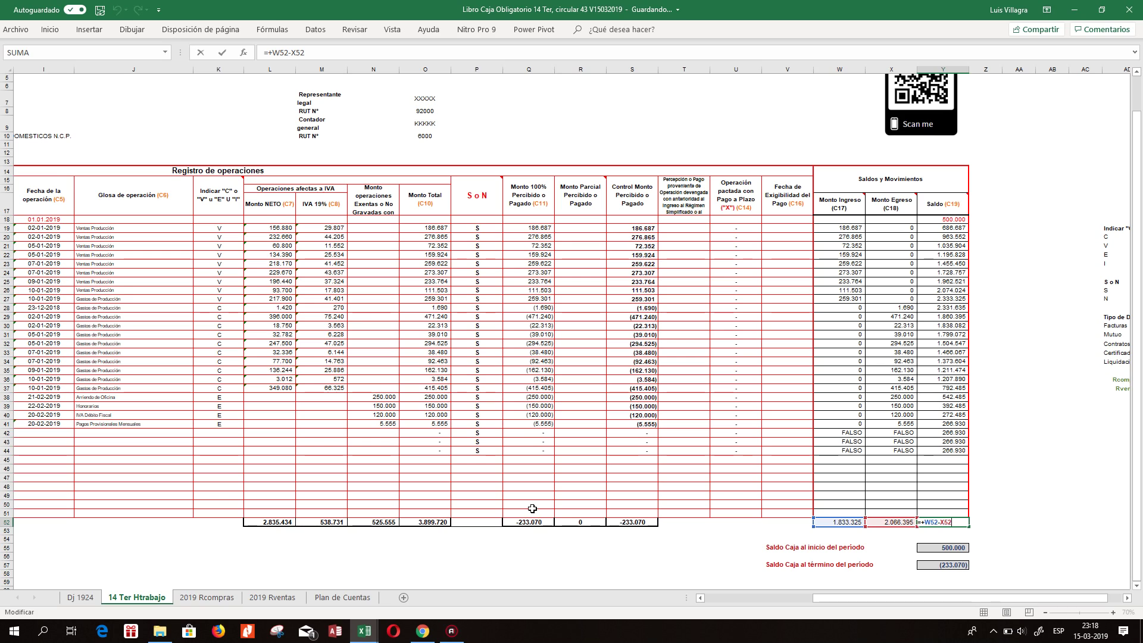
{"action": "key", "text": "Left"}
{"action": "key", "text": "Left"}
{"action": "key", "text": "F2"}
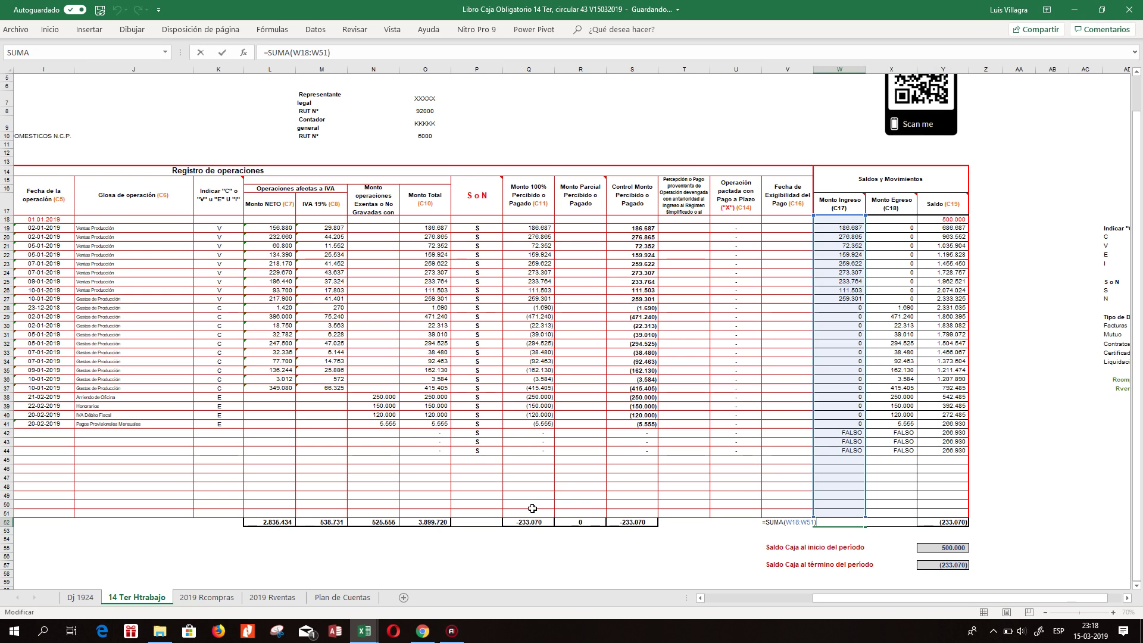
{"action": "key", "text": "Escape"}
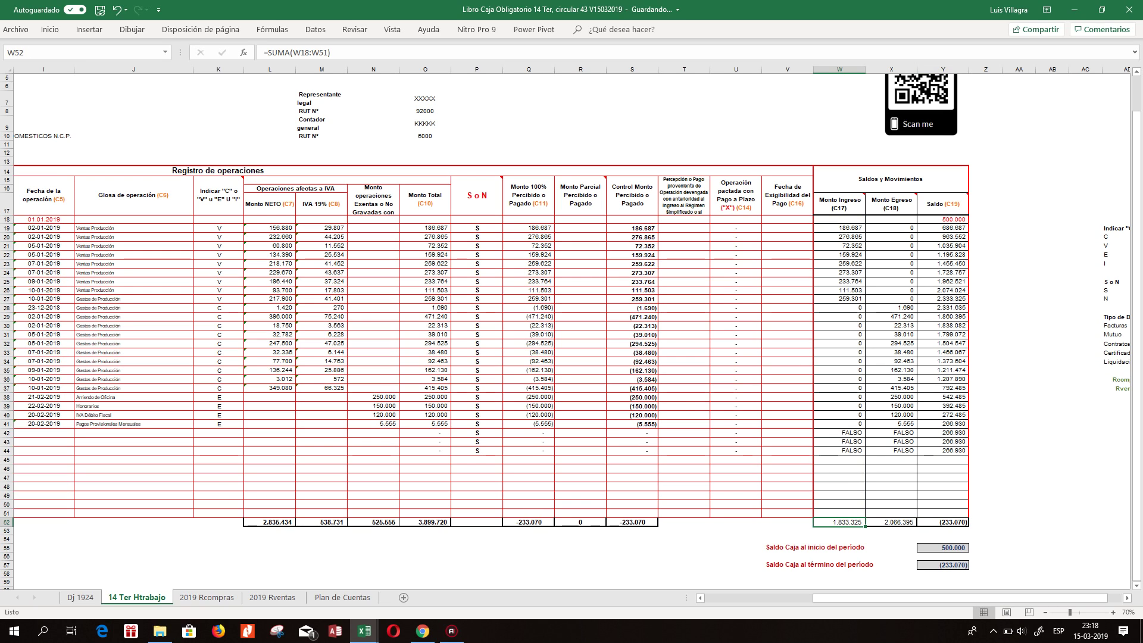
Inspect the row 38 and row 40 balance formulas and the income amounts' sum.
{"action": "left_click_drag", "start_coordinate": [7, 219], "coordinate": [30, 424]}
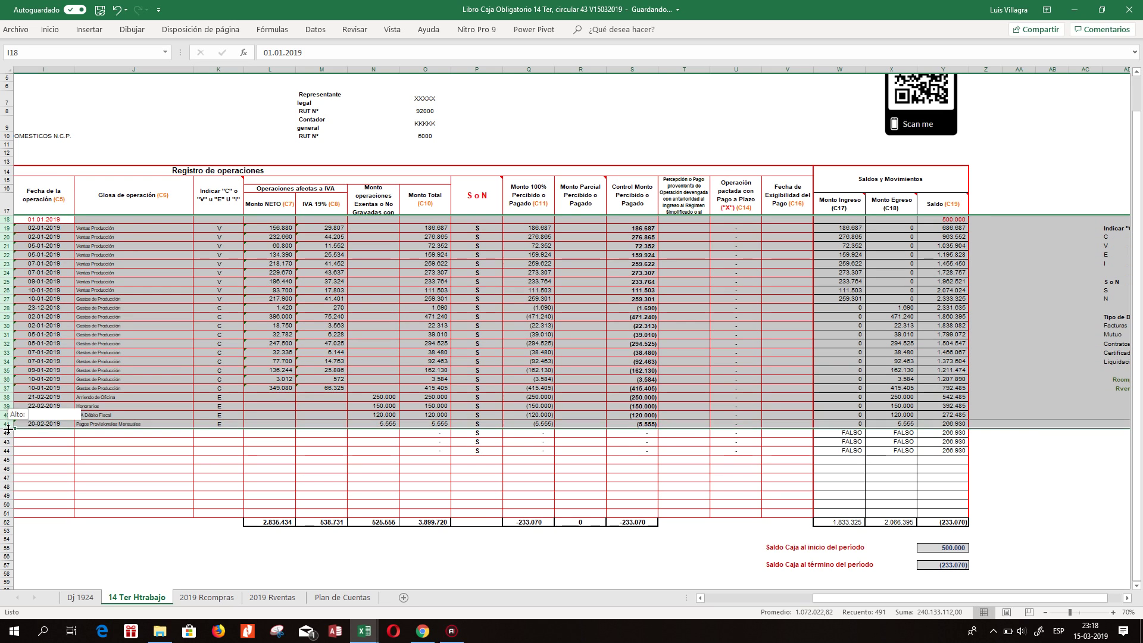
{"action": "left_click", "coordinate": [134, 344]}
{"action": "left_click", "coordinate": [587, 345]}
{"action": "left_click", "coordinate": [929, 398]}
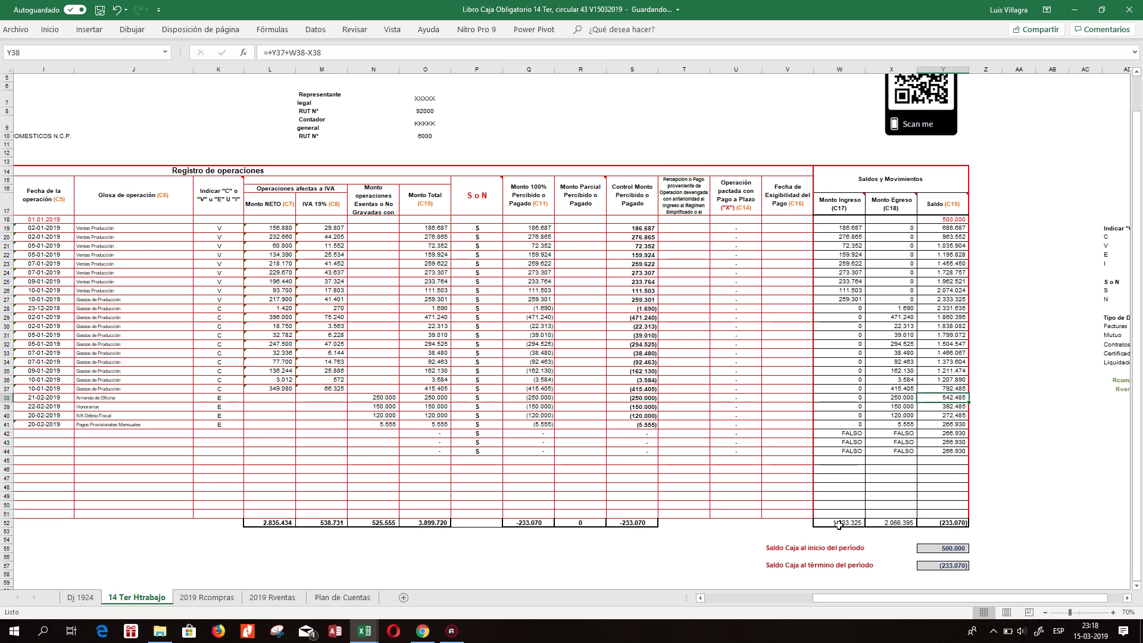
{"action": "left_click_drag", "start_coordinate": [839, 228], "coordinate": [840, 300]}
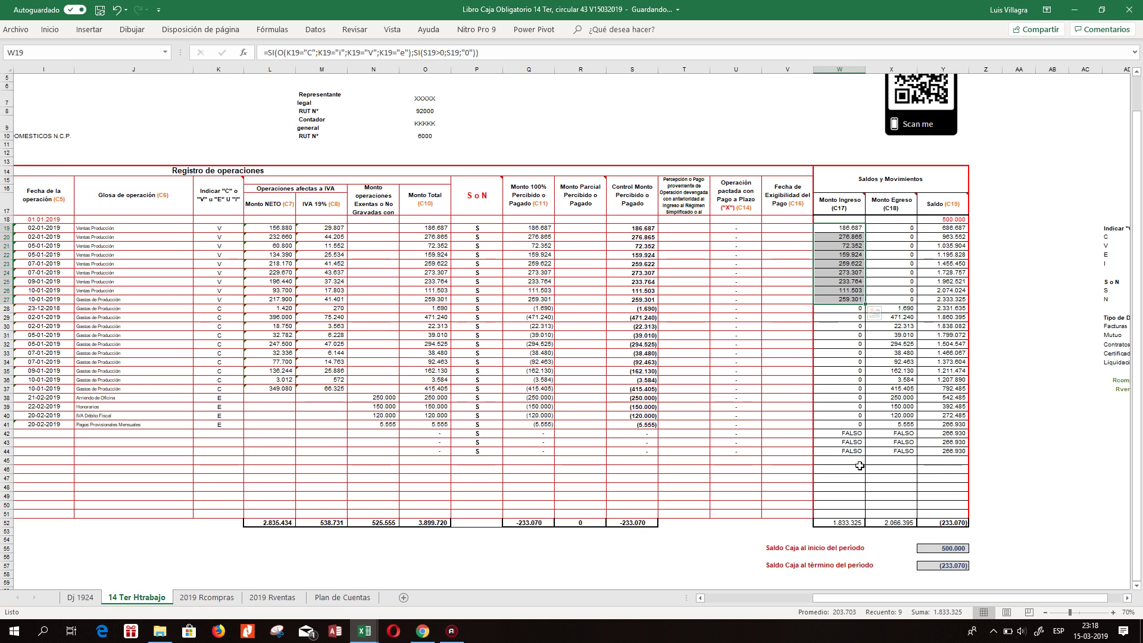
{"action": "left_click", "coordinate": [890, 530]}
{"action": "left_click", "coordinate": [946, 415]}
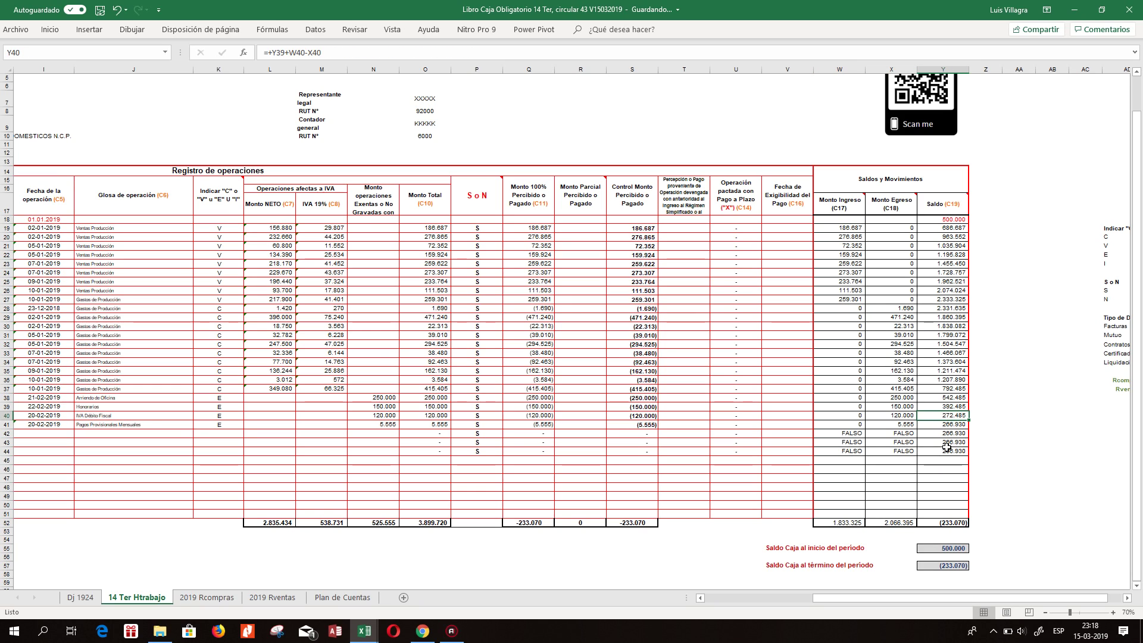
Check the opening and closing cash balance cells and the Control Monto and Monto 100% totals.
{"action": "left_click", "coordinate": [956, 220]}
{"action": "left_click", "coordinate": [953, 547]}
{"action": "left_click", "coordinate": [845, 572]}
{"action": "left_click", "coordinate": [947, 574]}
{"action": "left_click", "coordinate": [638, 523]}
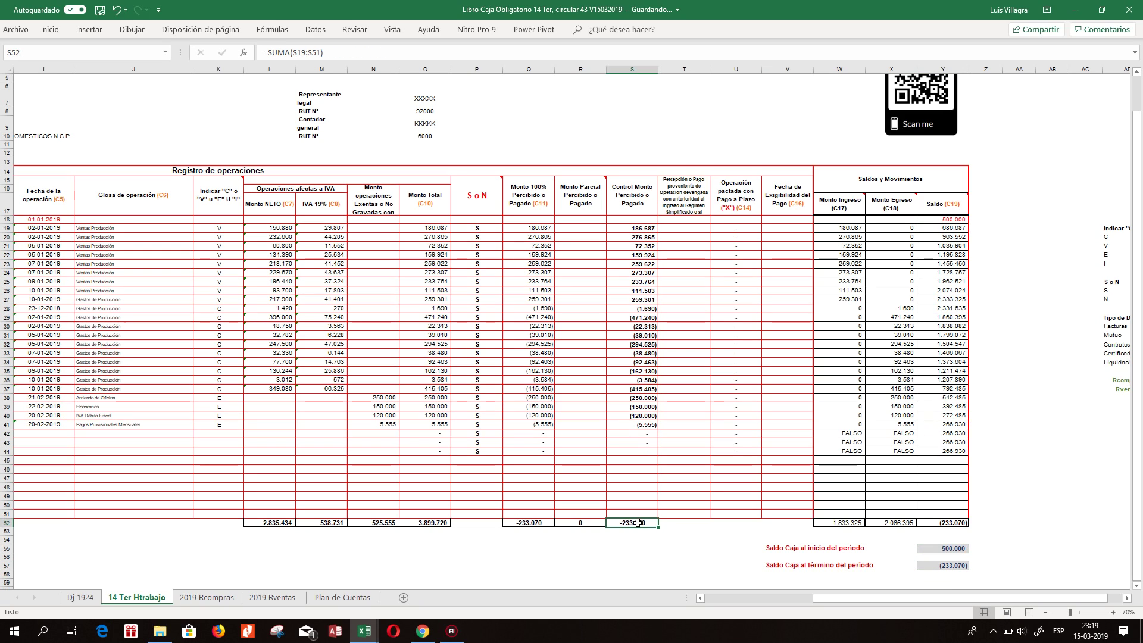
{"action": "left_click", "coordinate": [530, 522]}
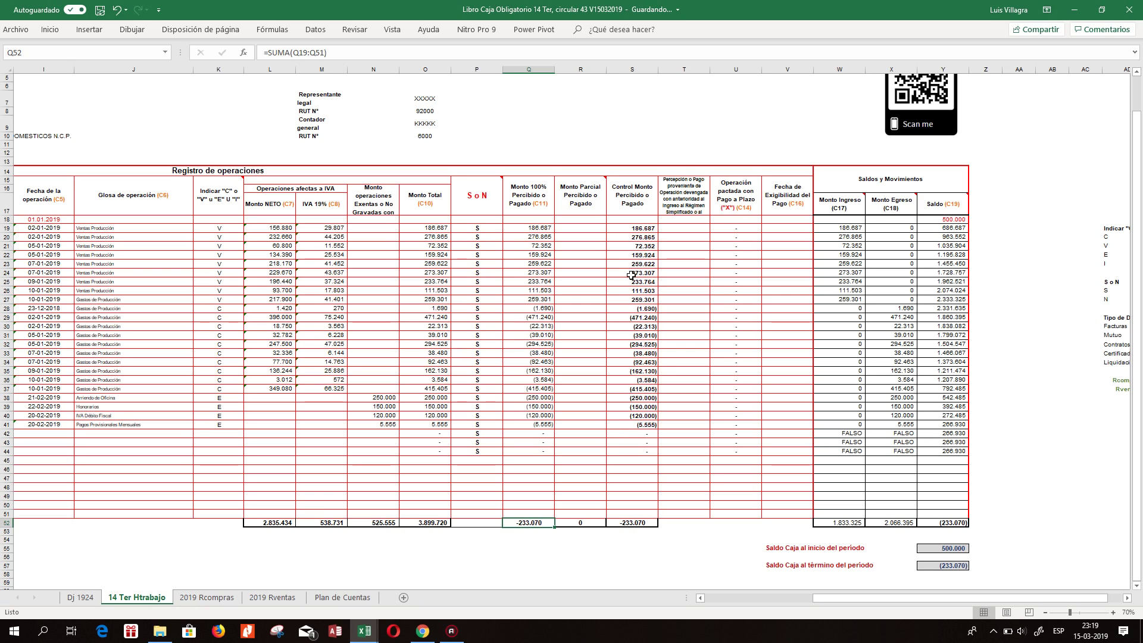
Set the closing balance Y57 to =+Y52 and recheck the Monto 100% formulas in rows 19 and 40.
{"action": "left_click", "coordinate": [943, 565]}
{"action": "type", "text": "=+"}
{"action": "key", "text": "Up"}
{"action": "key", "text": "Up"}
{"action": "key", "text": "Up"}
{"action": "key", "text": "Up"}
{"action": "key", "text": "Up"}
{"action": "key", "text": "ctrl+Return"}
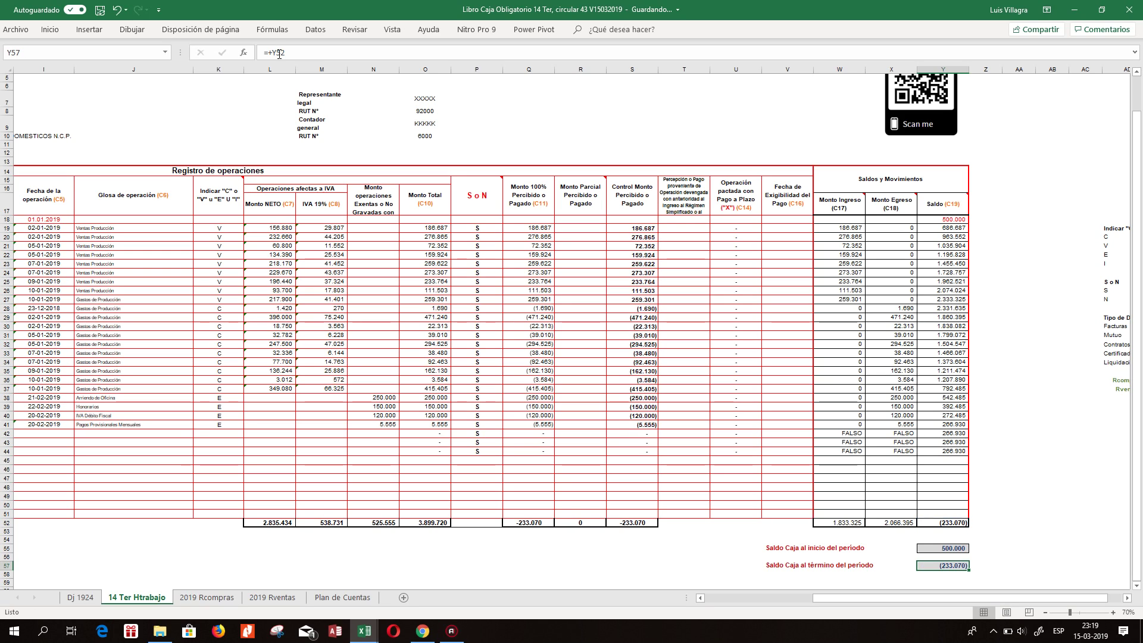
{"action": "left_click", "coordinate": [542, 522]}
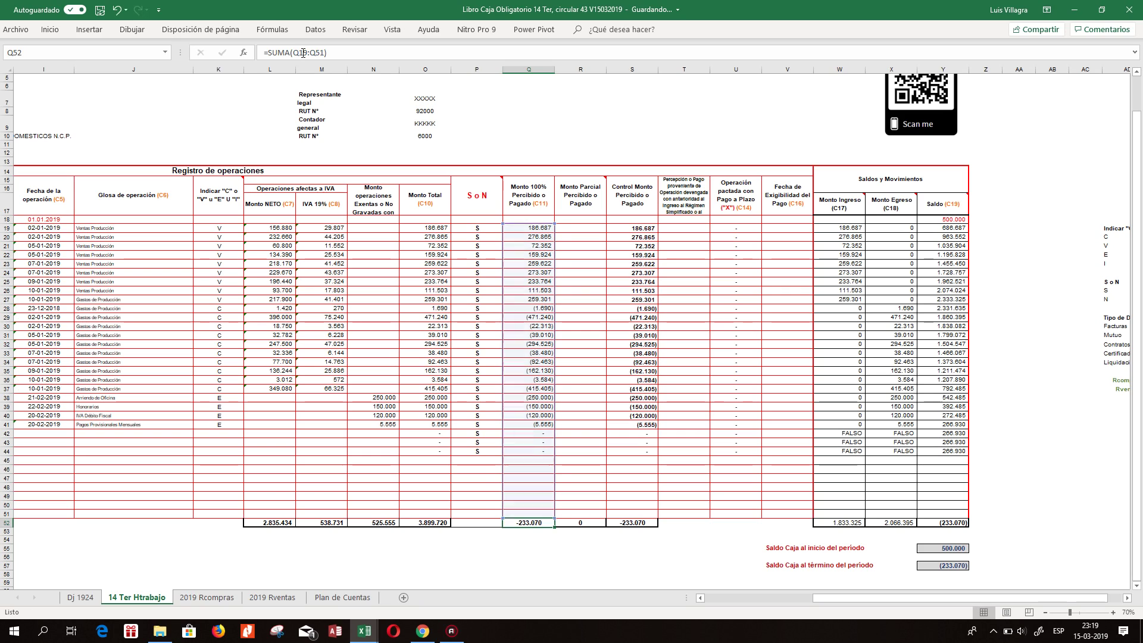
{"action": "left_click", "coordinate": [542, 417]}
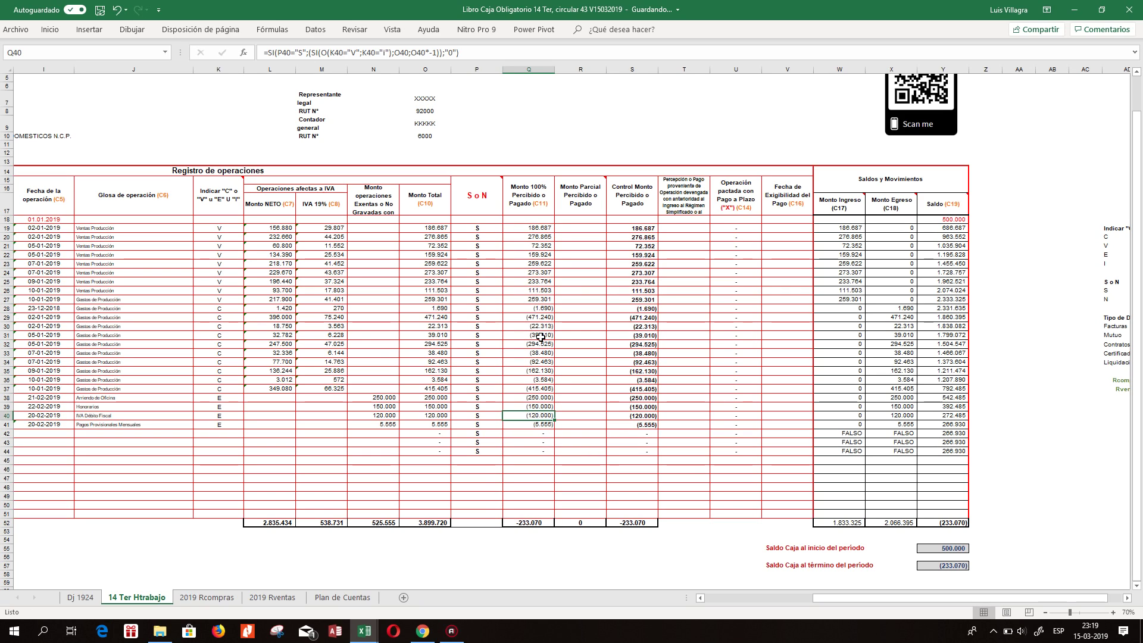
{"action": "left_click", "coordinate": [532, 229]}
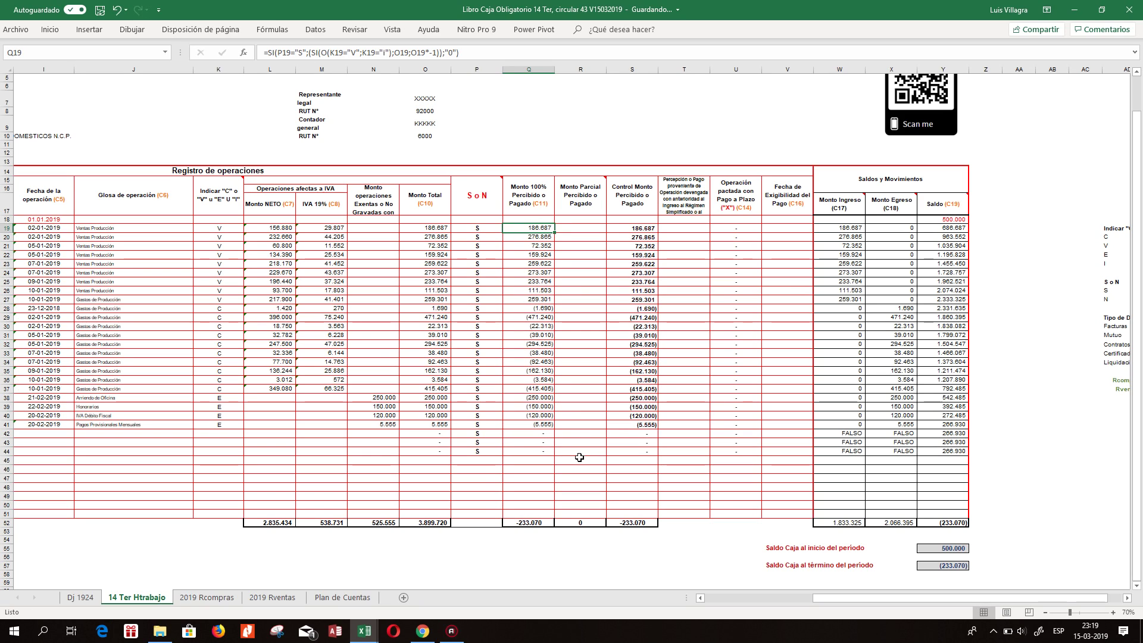
{"action": "left_click", "coordinate": [534, 523]}
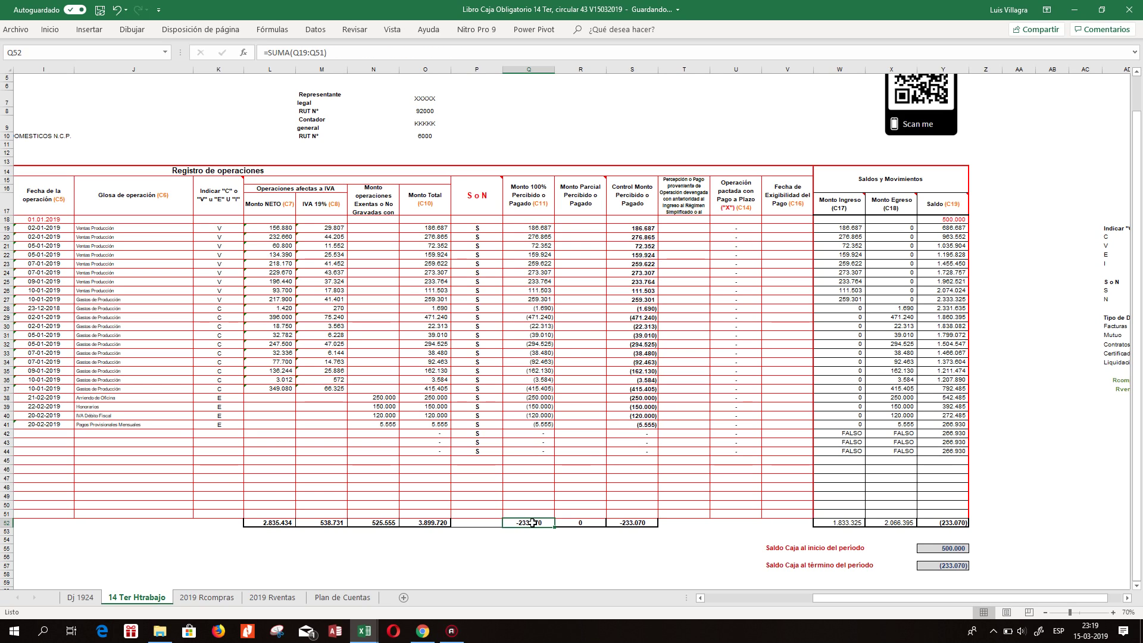
Review and confirm the Monto Ingreso, Monto 100% and Control Monto SUMA totals.
{"action": "left_click", "coordinate": [959, 568]}
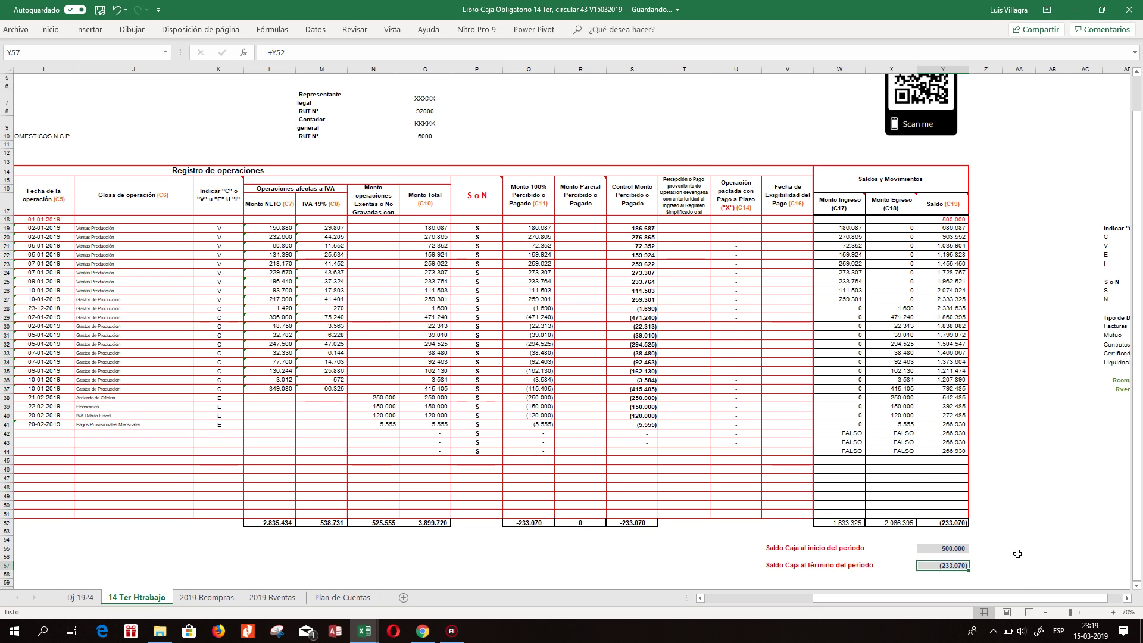
{"action": "left_click", "coordinate": [958, 524]}
{"action": "left_click", "coordinate": [887, 522]}
{"action": "left_click", "coordinate": [848, 522]}
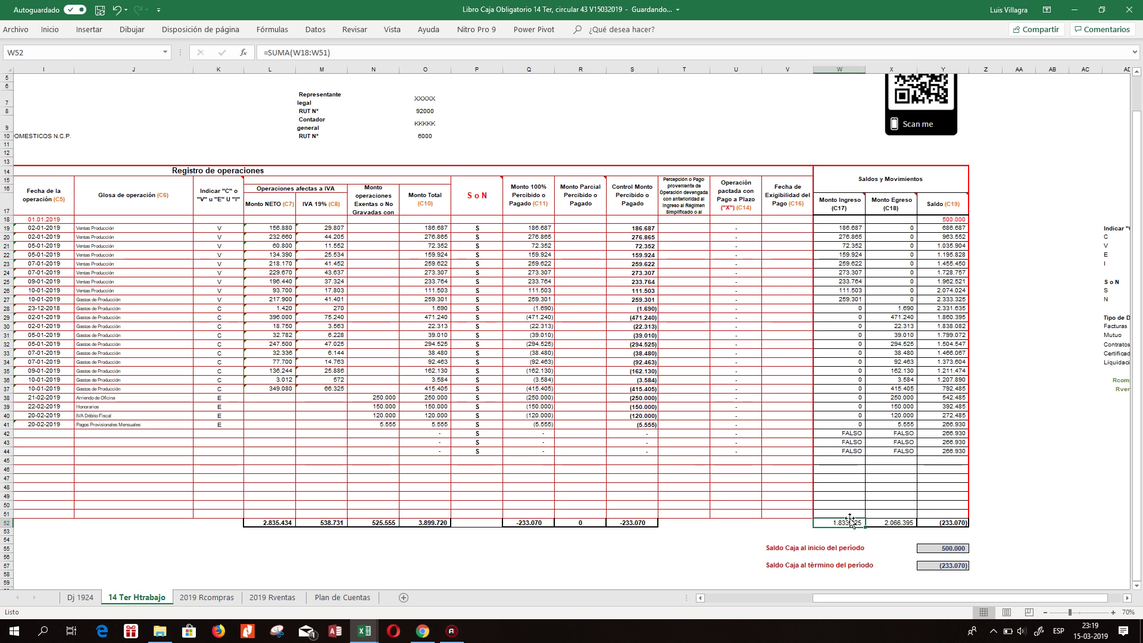
{"action": "left_click", "coordinate": [324, 53]}
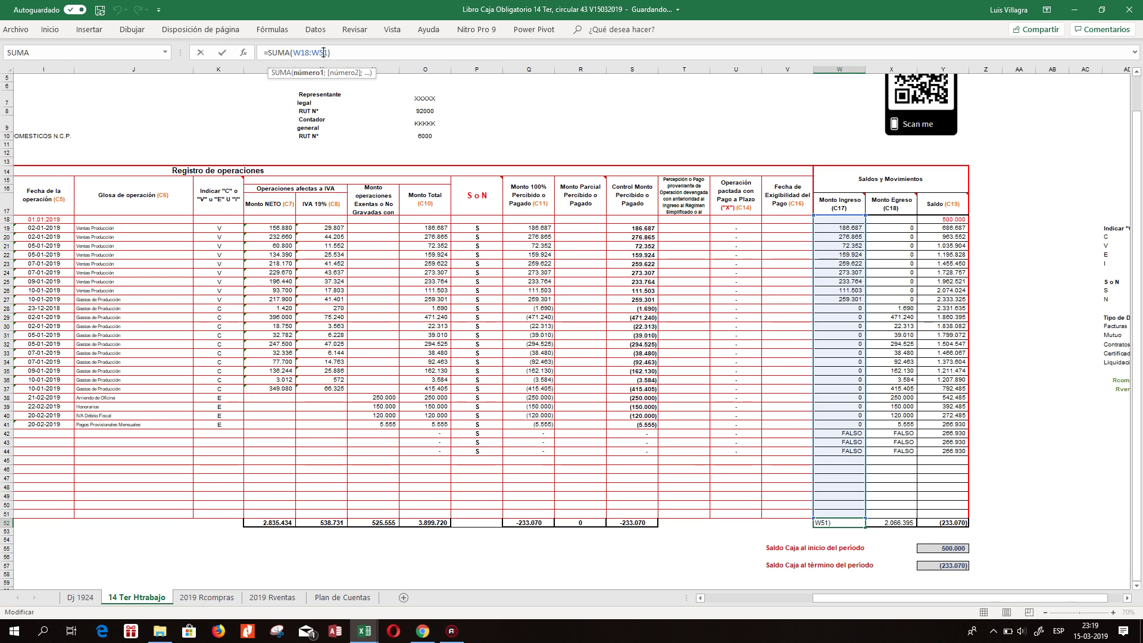
{"action": "key", "text": "Escape"}
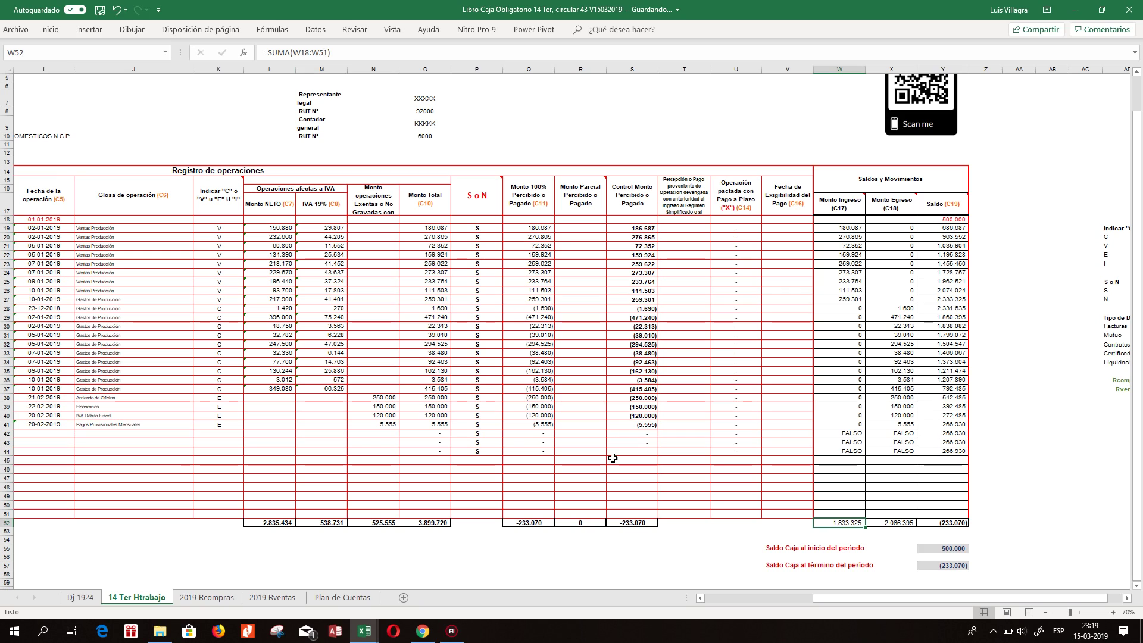
{"action": "left_click", "coordinate": [536, 521]}
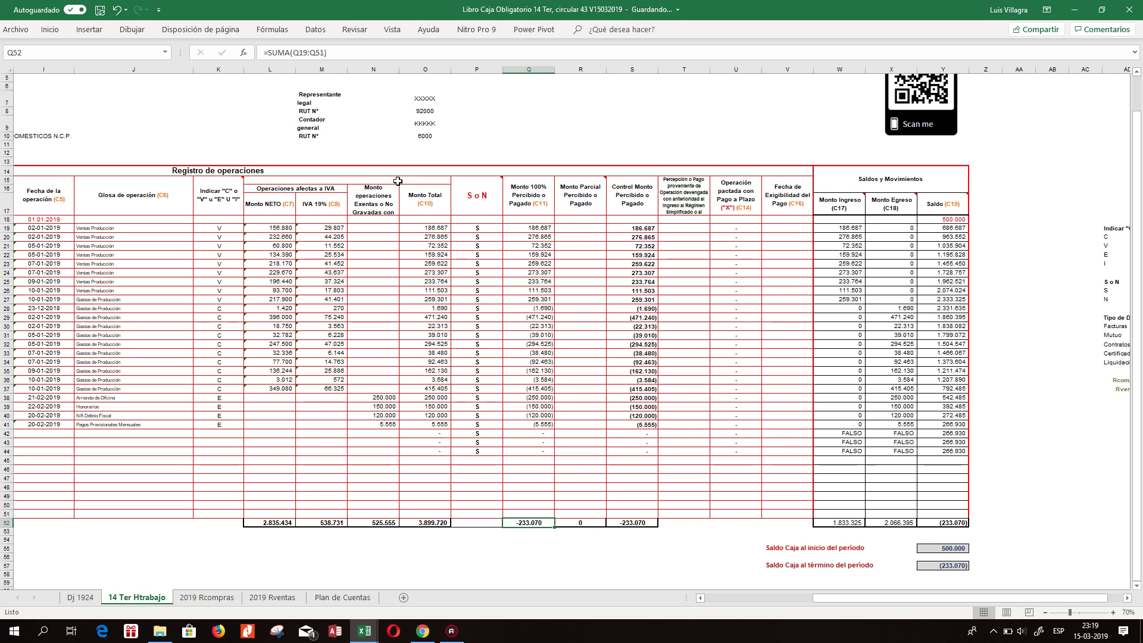
{"action": "left_click", "coordinate": [324, 54]}
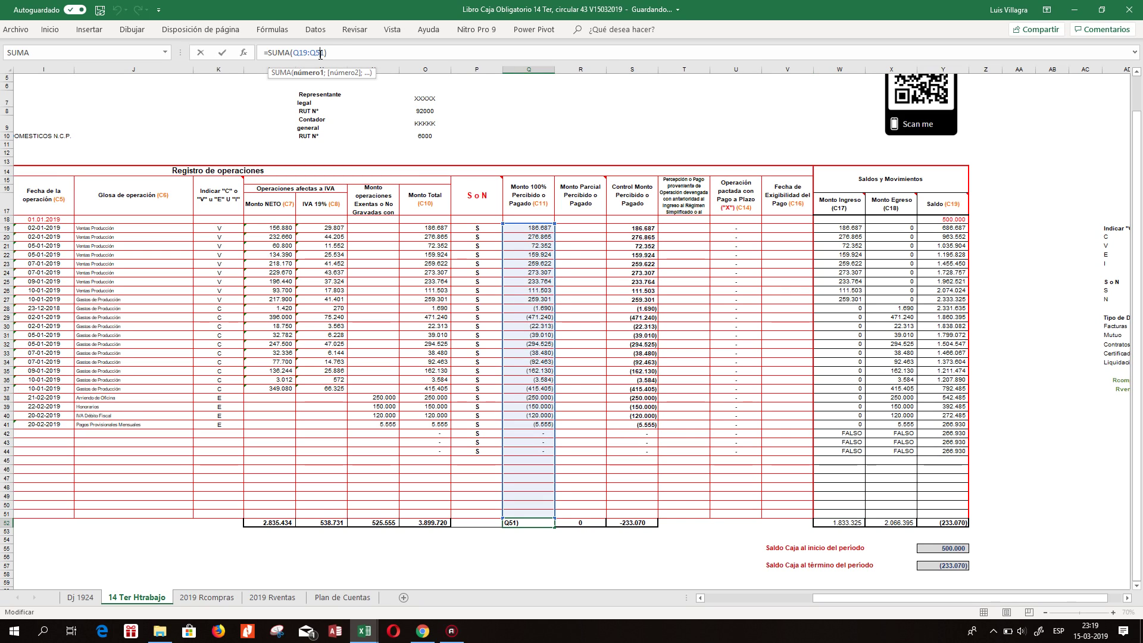
{"action": "key", "text": "Return"}
{"action": "double_click", "coordinate": [635, 524]}
{"action": "key", "text": "Escape"}
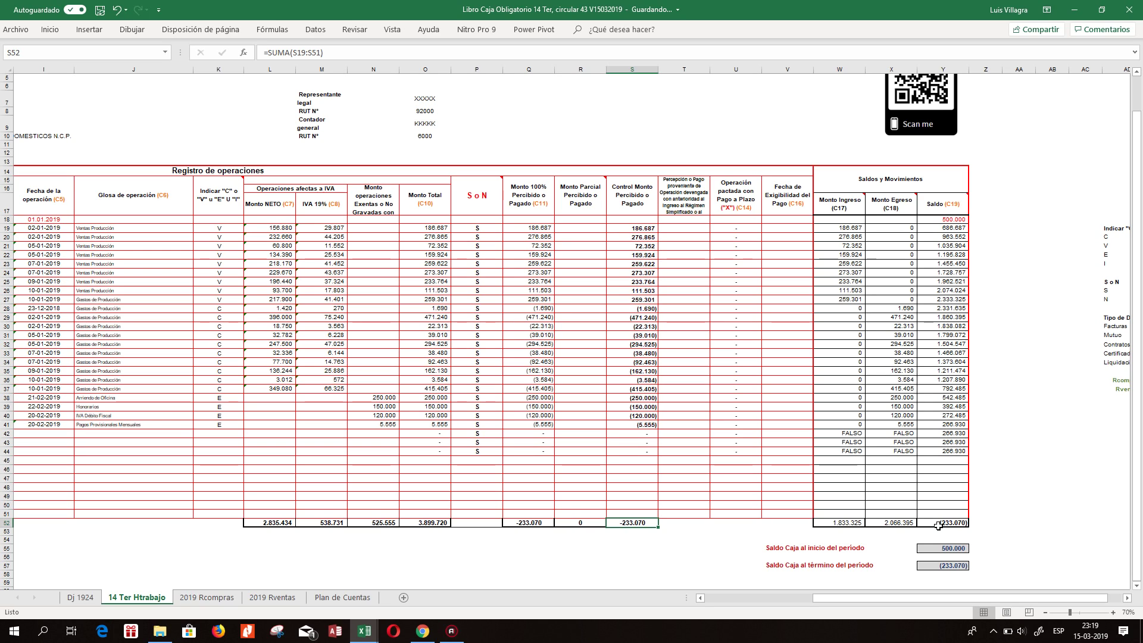
Enter =+Y55+Y52 in Y57 so the closing cash balance shows 266.930.
{"action": "left_click", "coordinate": [946, 566]}
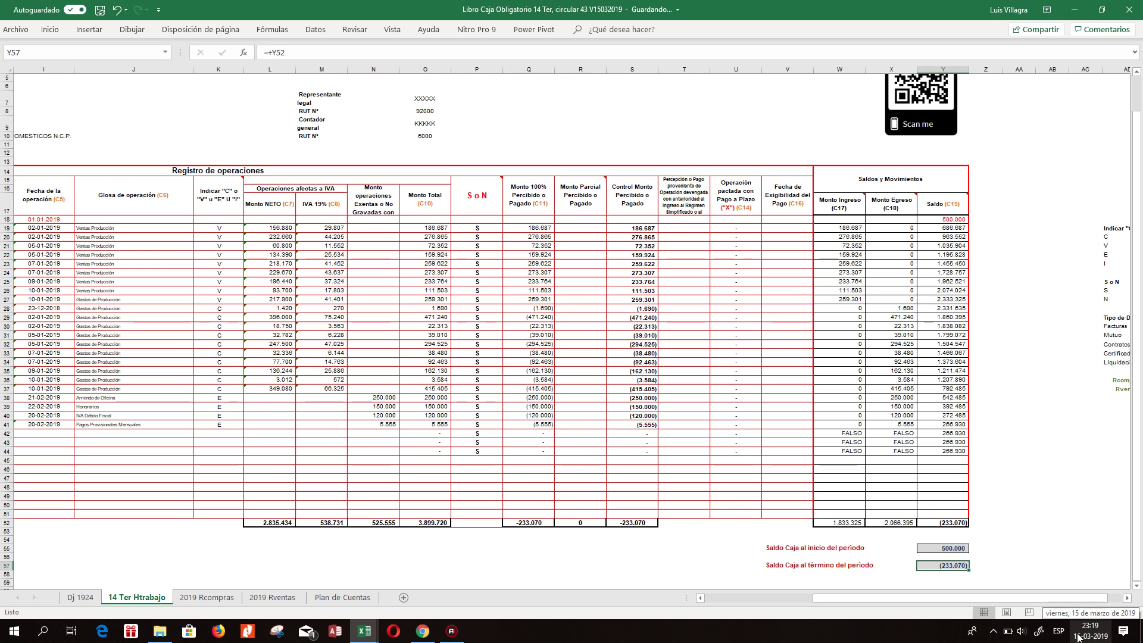
{"action": "type", "text": "+"}
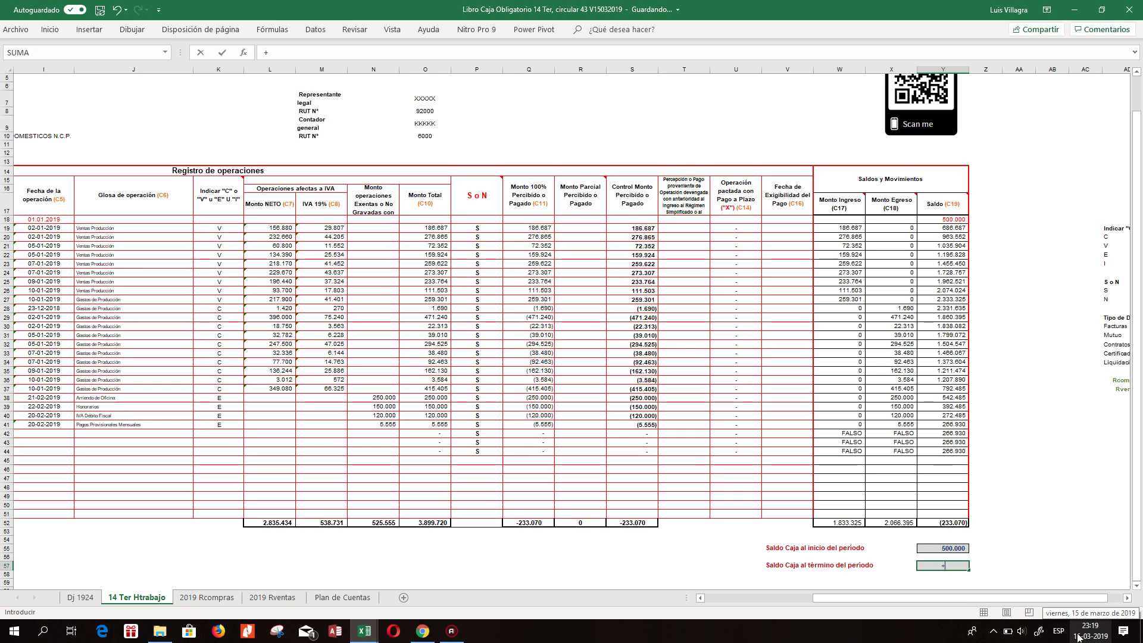
{"action": "type", "text": "111"}
{"action": "key", "text": "BackSpace"}
{"action": "key", "text": "BackSpace"}
{"action": "key", "text": "BackSpace"}
{"action": "key", "text": "Up"}
{"action": "key", "text": "Up"}
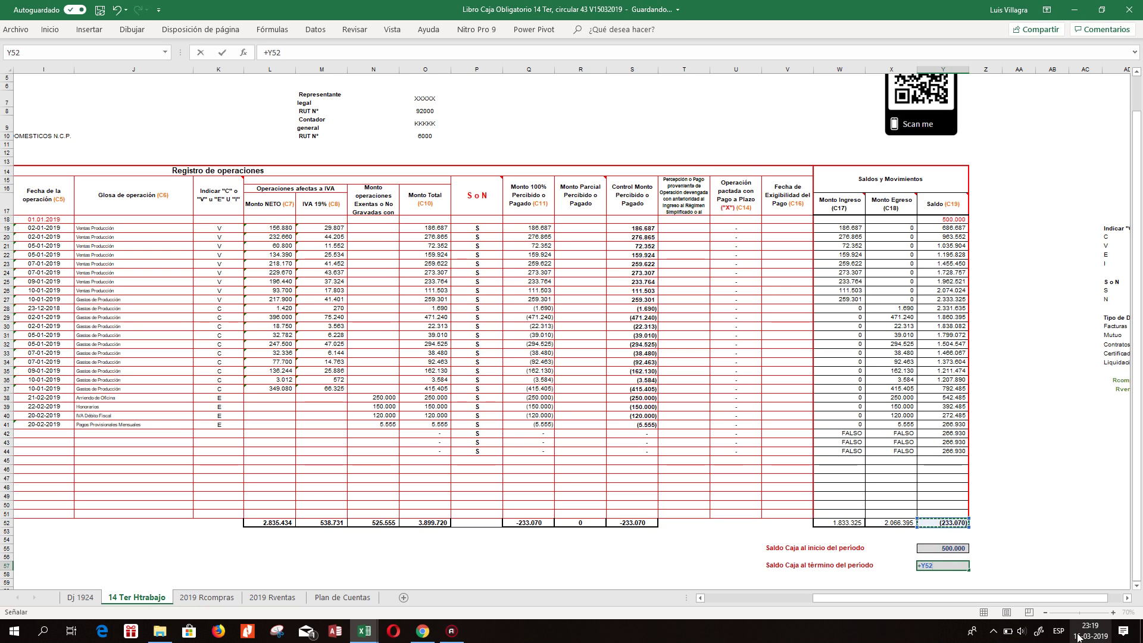
{"action": "type", "text": "+"}
{"action": "key", "text": "Up"}
{"action": "key", "text": "Up"}
{"action": "key", "text": "Up"}
{"action": "key", "text": "Up"}
{"action": "key", "text": "Up"}
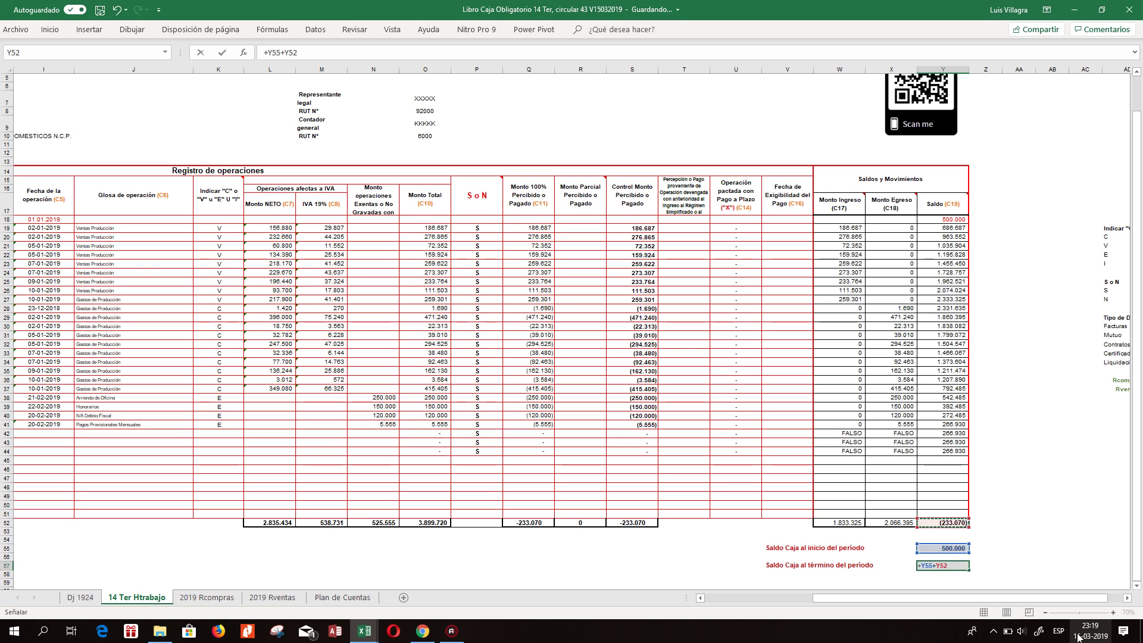
{"action": "key", "text": "Return"}
{"action": "key", "text": "Up"}
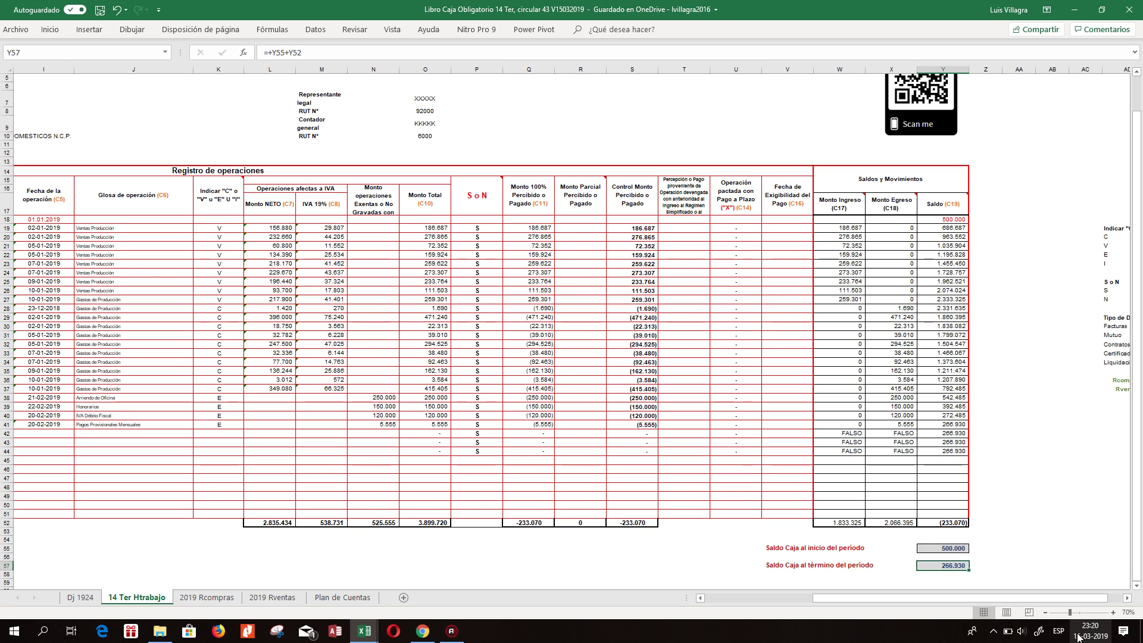
{"action": "left_click", "coordinate": [904, 228]}
{"action": "left_click", "coordinate": [854, 219]}
{"action": "left_click", "coordinate": [947, 220]}
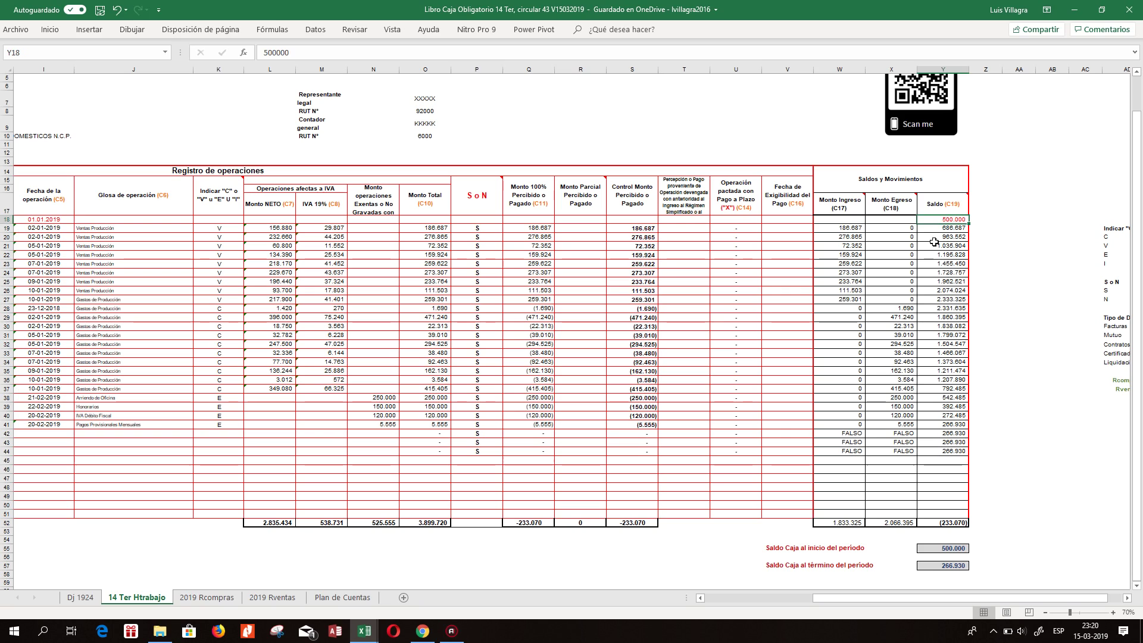
{"action": "left_click", "coordinate": [971, 209]}
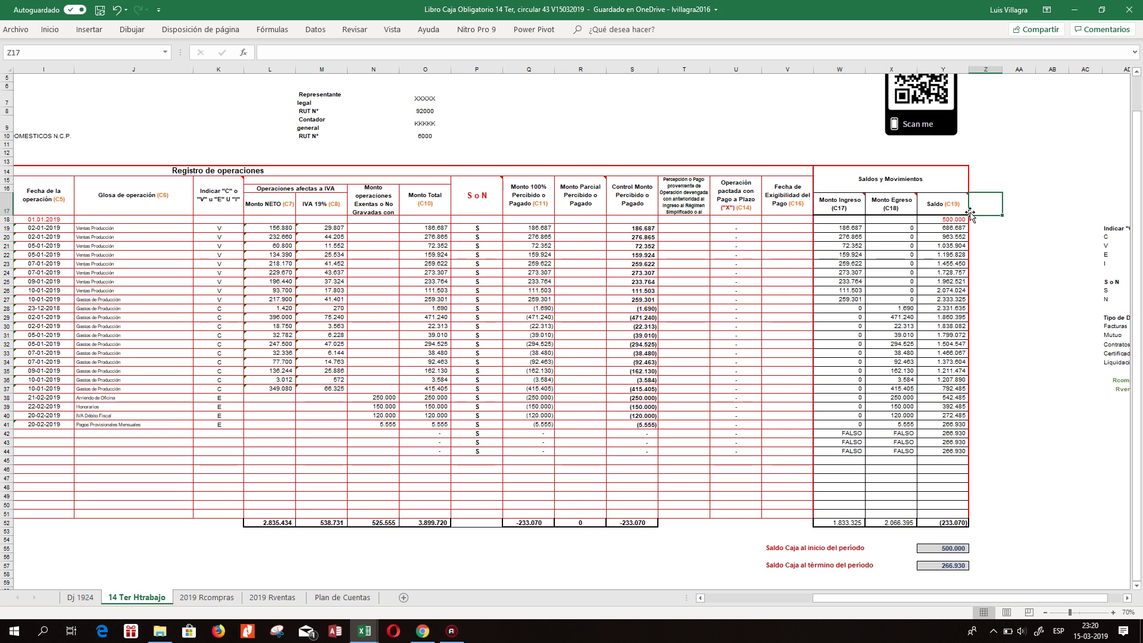
{"action": "left_click", "coordinate": [839, 221]}
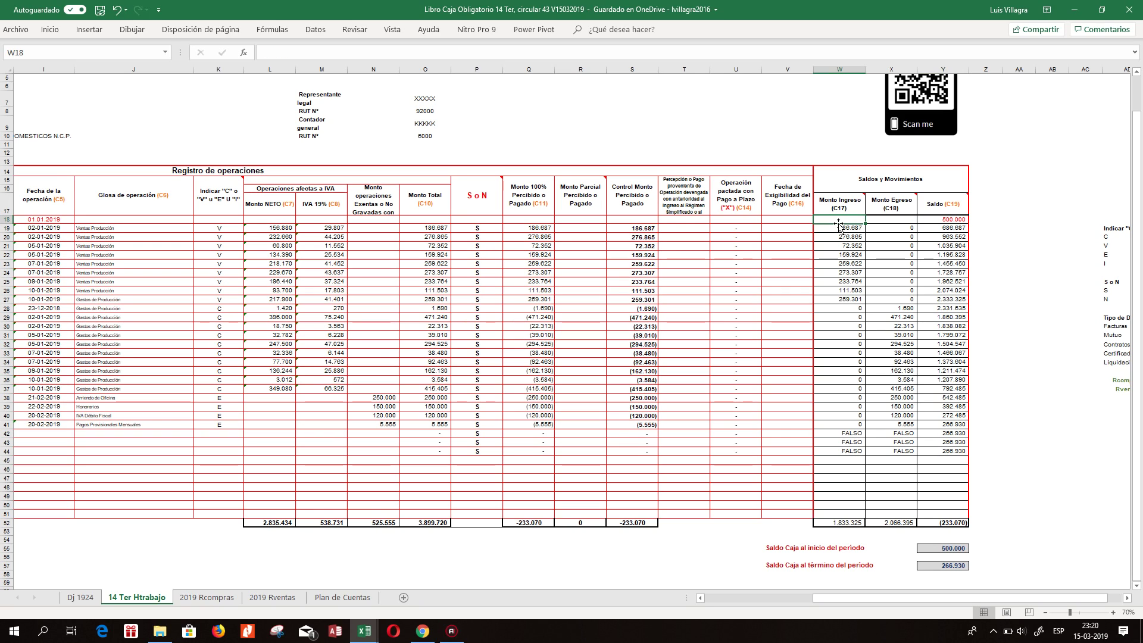
{"action": "type", "text": "+"}
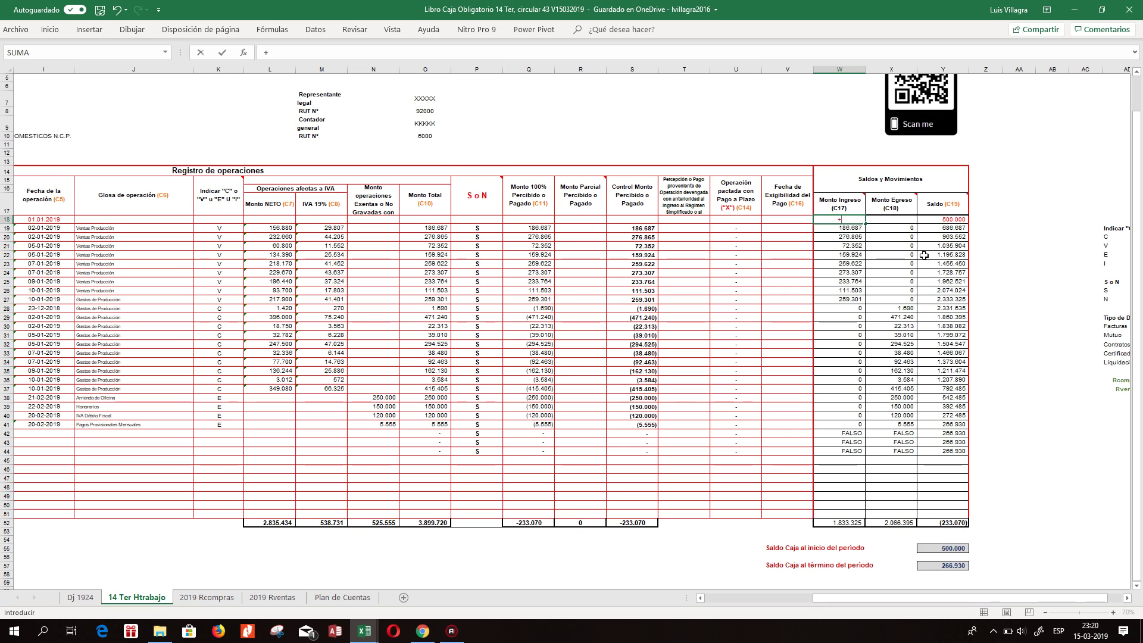
{"action": "key", "text": "Escape"}
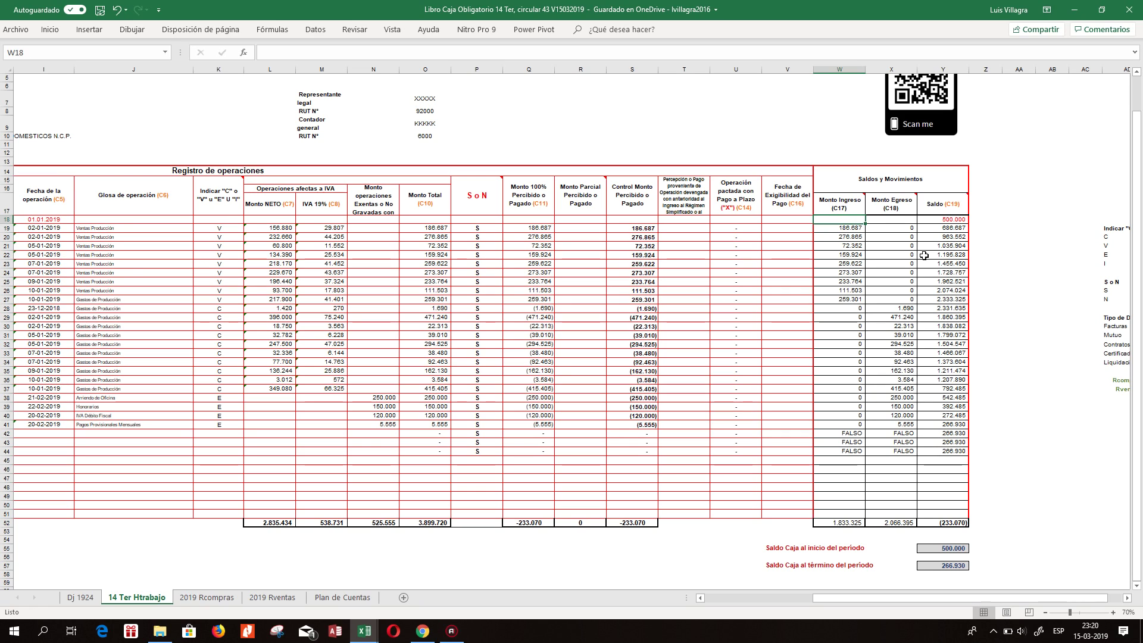
{"action": "type", "text": "500000"}
{"action": "key", "text": "ctrl+Return"}
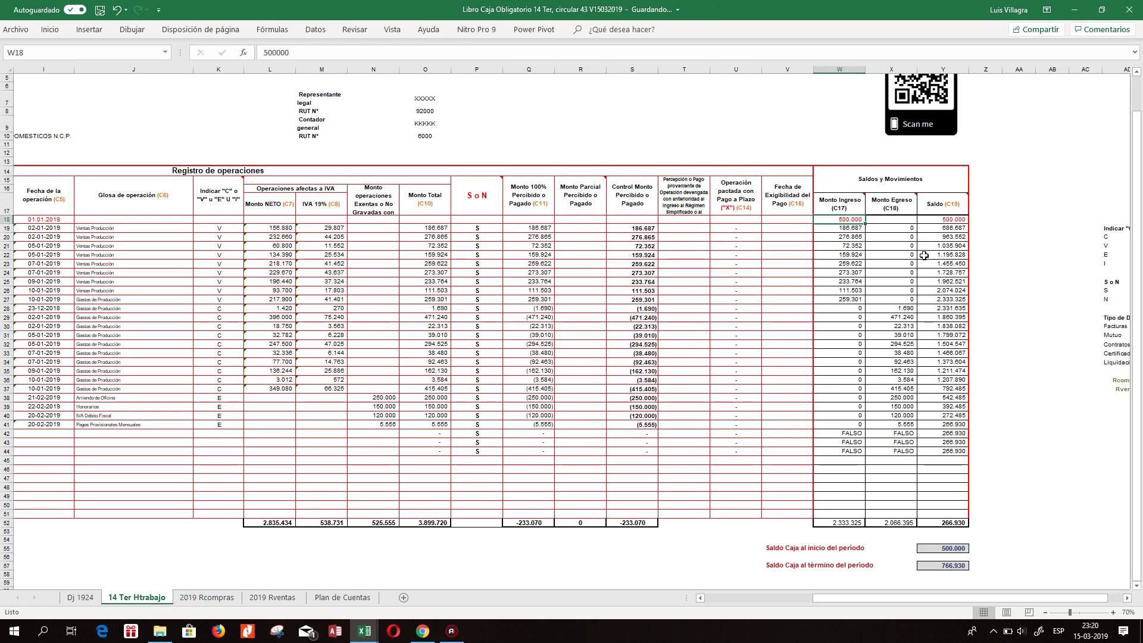
{"action": "key", "text": "Right"}
{"action": "key", "text": "Left"}
{"action": "key", "text": "Left"}
{"action": "key", "text": "Right"}
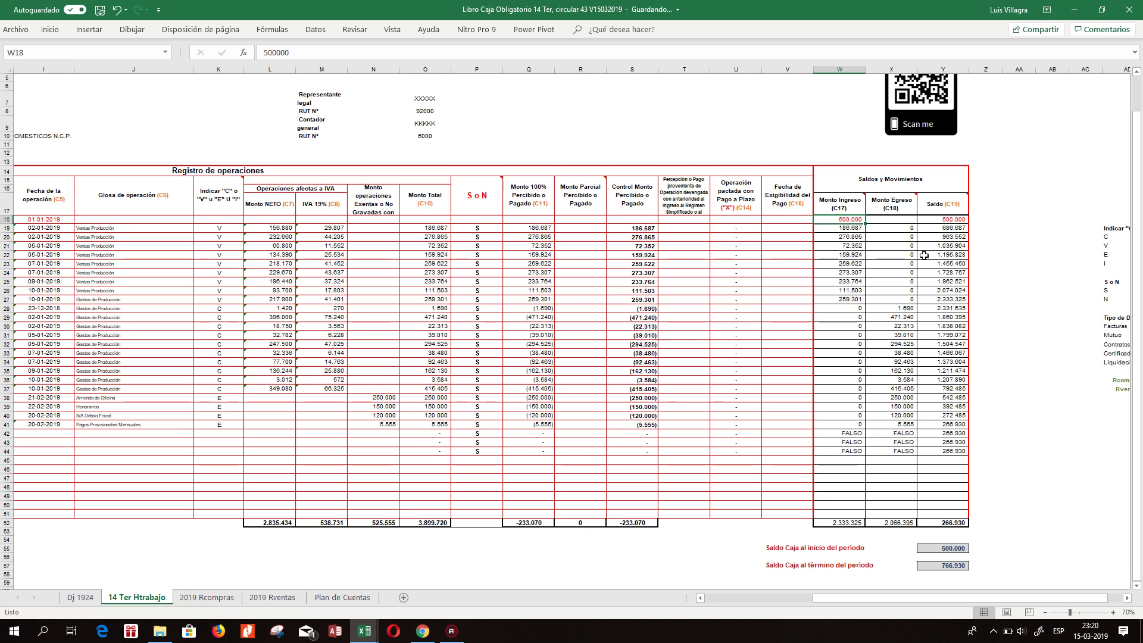
{"action": "key", "text": "Down"}
{"action": "key", "text": "Down"}
{"action": "key", "text": "Down"}
{"action": "key", "text": "Down"}
{"action": "key", "text": "Down"}
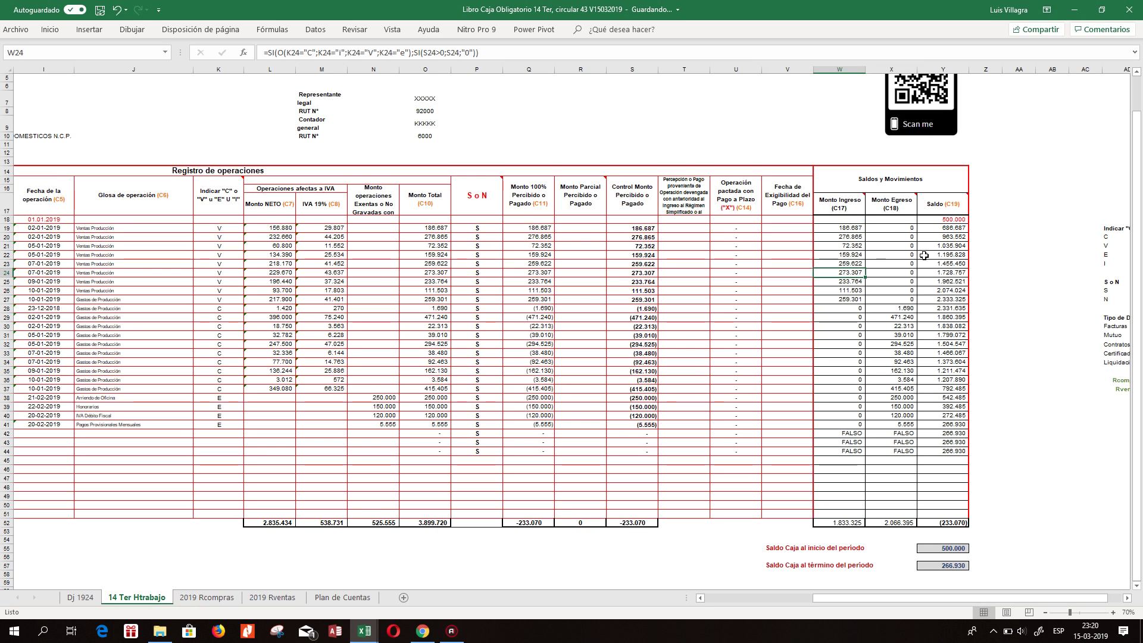
{"action": "key", "text": "Up"}
{"action": "key", "text": "Up"}
{"action": "key", "text": "Up"}
{"action": "key", "text": "Up"}
{"action": "key", "text": "Down"}
{"action": "key", "text": "Down"}
{"action": "key", "text": "Down"}
{"action": "key", "text": "Down"}
{"action": "key", "text": "Down"}
{"action": "key", "text": "Down"}
{"action": "key", "text": "Down"}
{"action": "key", "text": "Down"}
{"action": "key", "text": "Down"}
{"action": "key", "text": "Down"}
{"action": "key", "text": "Down"}
{"action": "key", "text": "Down"}
{"action": "key", "text": "Down"}
{"action": "key", "text": "Down"}
{"action": "key", "text": "Down"}
{"action": "key", "text": "Down"}
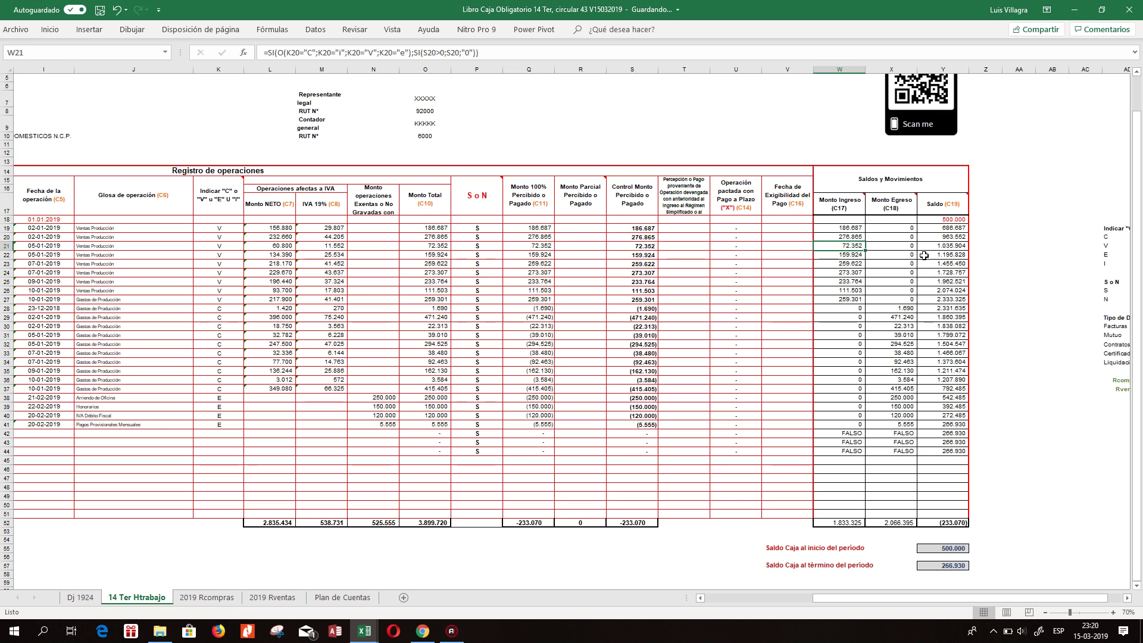
{"action": "key", "text": "Down"}
{"action": "key", "text": "Down"}
{"action": "key", "text": "Down"}
{"action": "key", "text": "Down"}
{"action": "key", "text": "Left"}
{"action": "key", "text": "Left"}
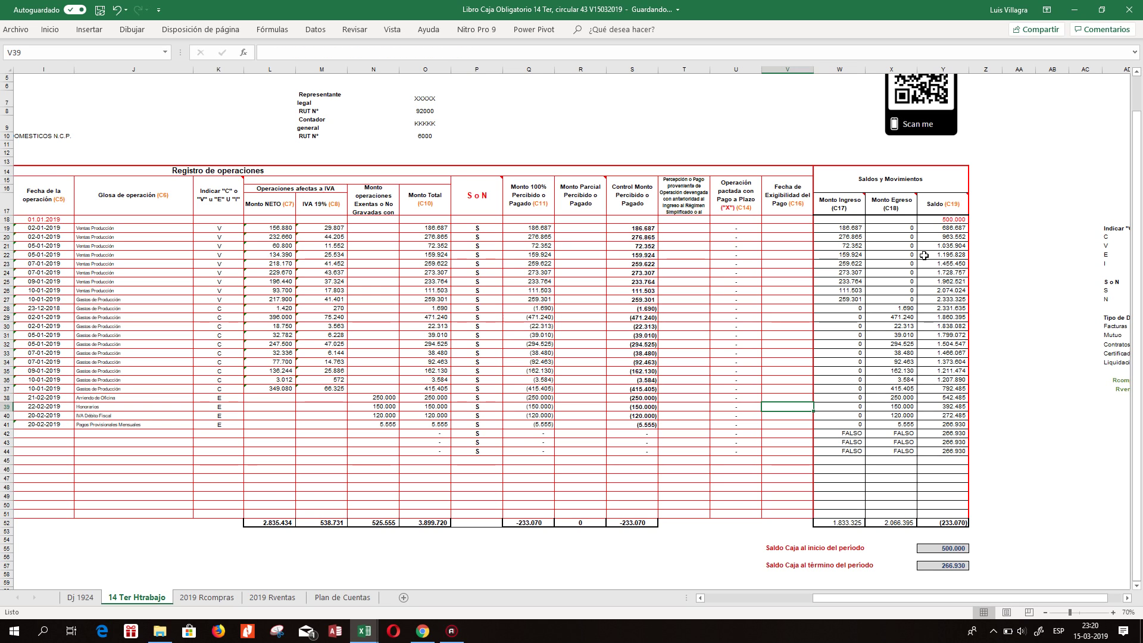
{"action": "key", "text": "Left"}
{"action": "key", "text": "Left"}
{"action": "key", "text": "Left"}
{"action": "key", "text": "Left"}
{"action": "key", "text": "Left"}
{"action": "key", "text": "Left"}
{"action": "key", "text": "Left"}
{"action": "key", "text": "Left"}
{"action": "key", "text": "Left"}
{"action": "key", "text": "Left"}
{"action": "key", "text": "Left"}
{"action": "key", "text": "Left"}
{"action": "key", "text": "Left"}
{"action": "key", "text": "Left"}
{"action": "key", "text": "Left"}
{"action": "key", "text": "Left"}
{"action": "key", "text": "Left"}
{"action": "key", "text": "Left"}
{"action": "key", "text": "Left"}
{"action": "key", "text": "Left"}
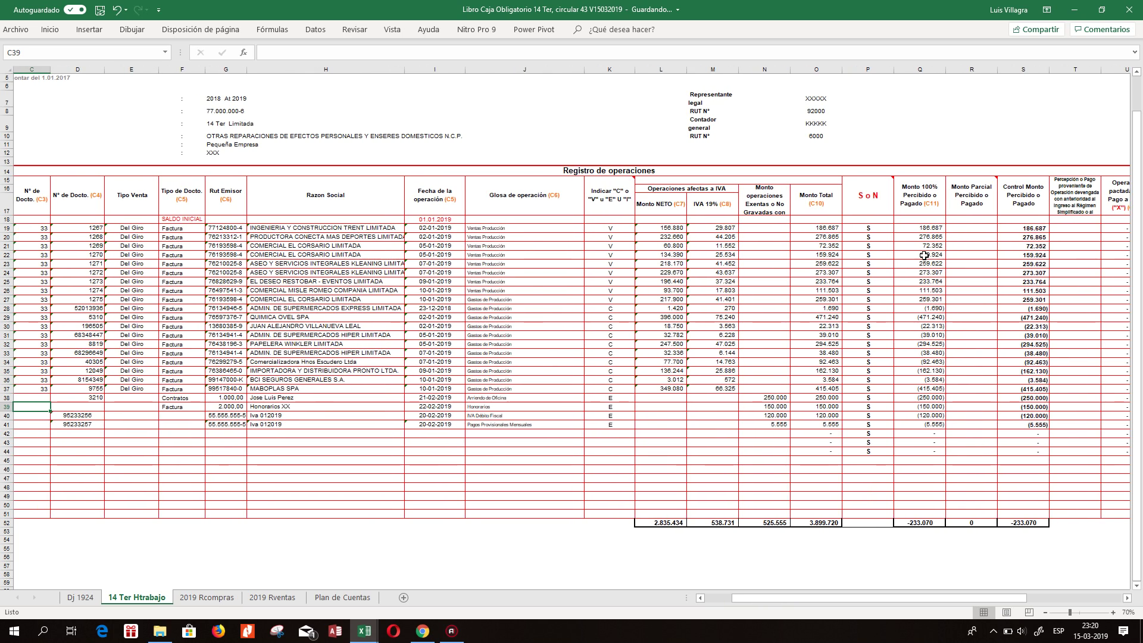
Select the document numbers in D19:D41, then go to the Dj 1924 sheet's Ingresos table.
{"action": "key", "text": "Right"}
{"action": "key", "text": "Right"}
{"action": "key", "text": "Right"}
{"action": "key", "text": "Down"}
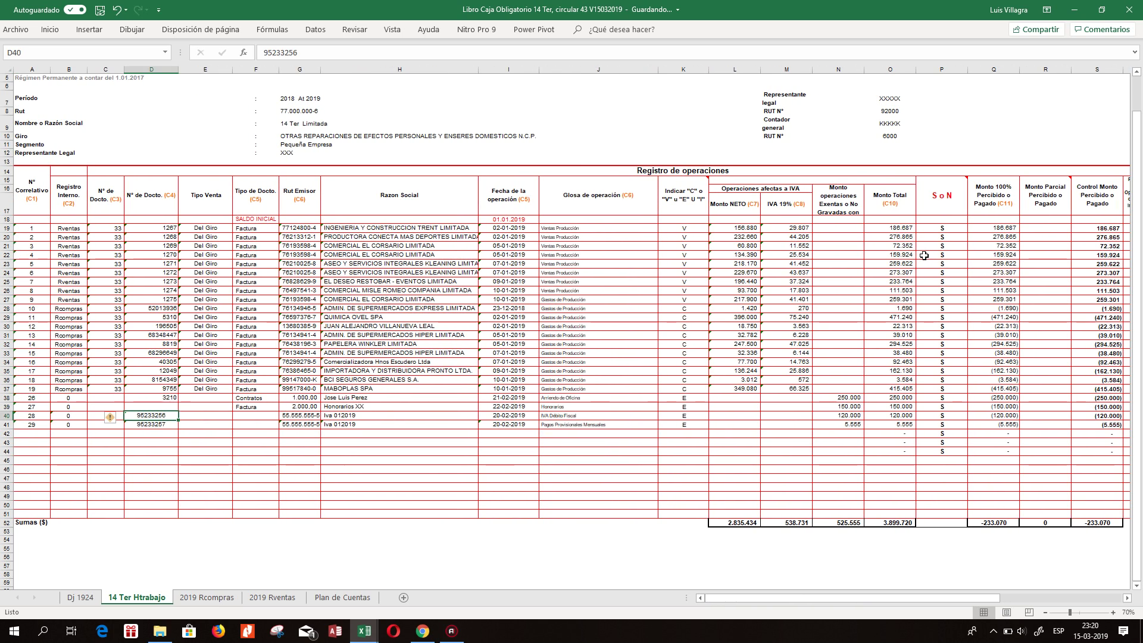
{"action": "scroll", "coordinate": [924, 255], "scroll_direction": "up", "scroll_amount": 2}
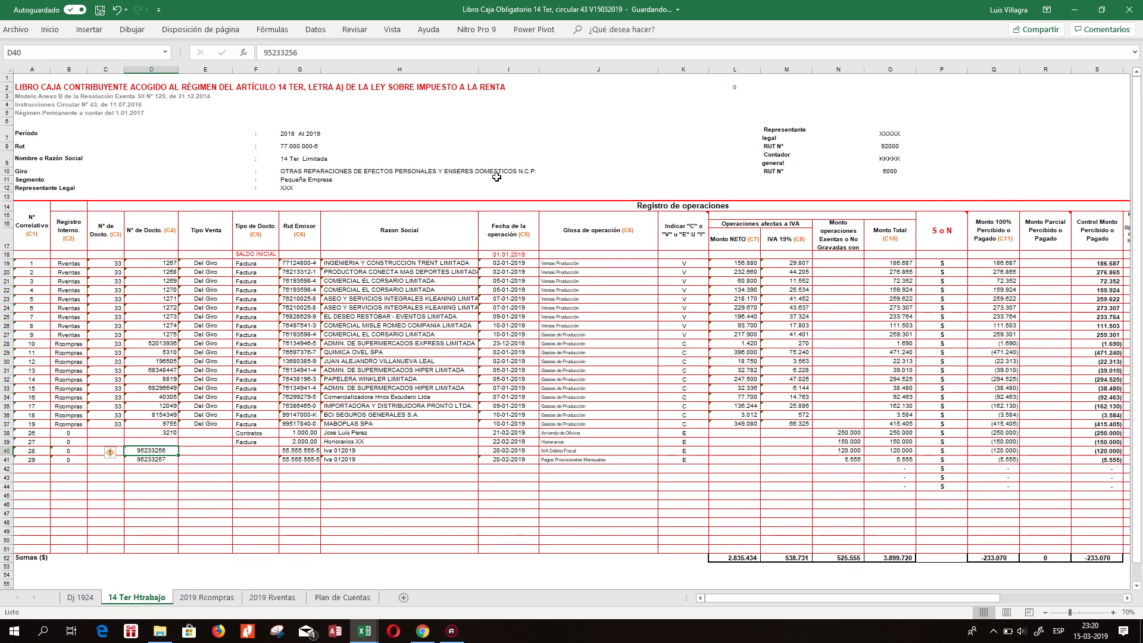
{"action": "left_click_drag", "start_coordinate": [137, 262], "coordinate": [172, 459]}
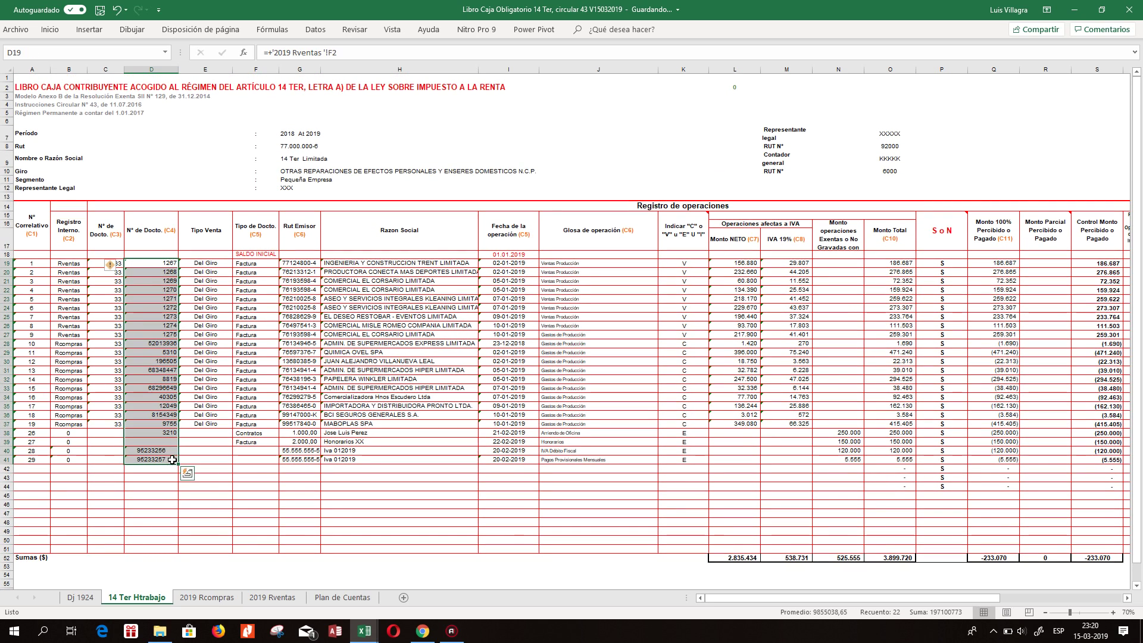
{"action": "left_click", "coordinate": [50, 30]}
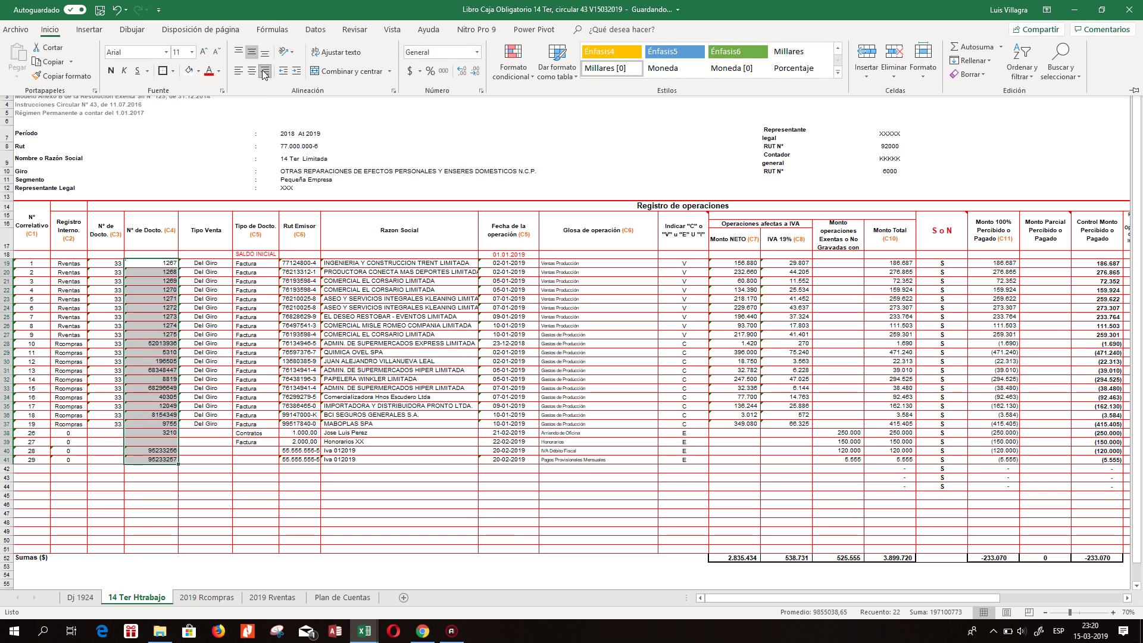
{"action": "left_click", "coordinate": [67, 597]}
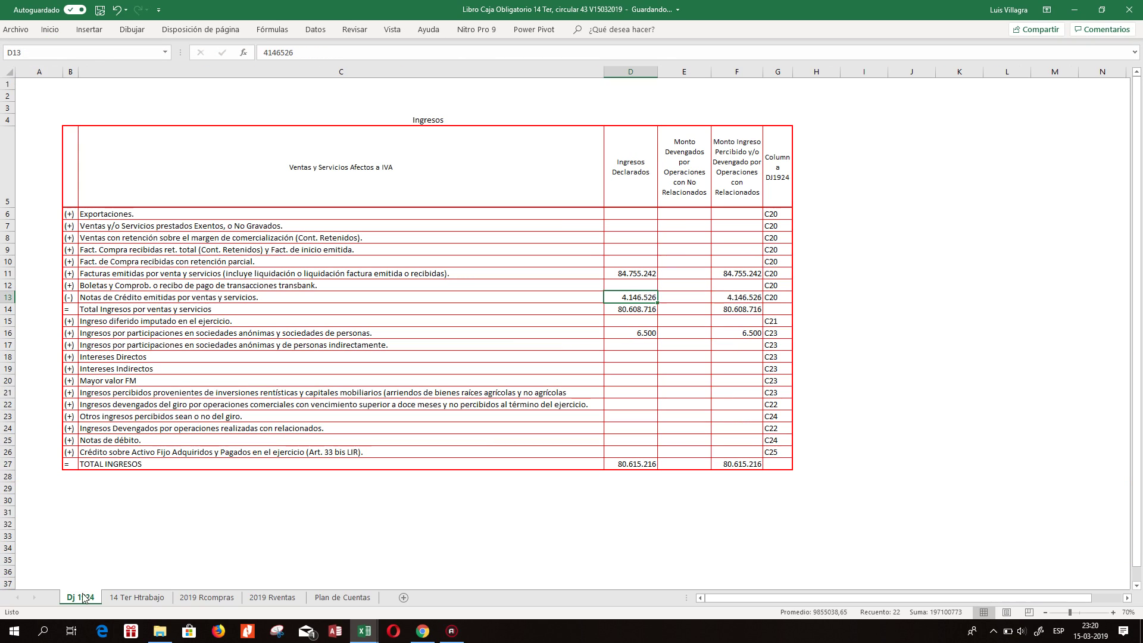
Insert a new narrow column D before the Ingresos Declarados column.
{"action": "left_click", "coordinate": [633, 246]}
{"action": "left_click", "coordinate": [636, 271]}
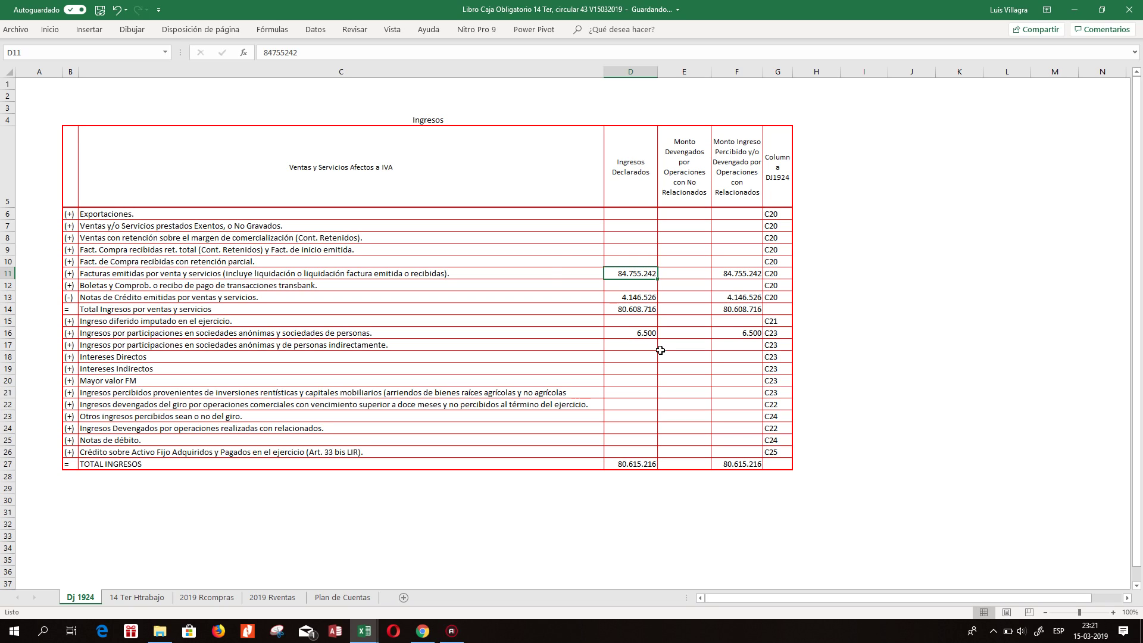
{"action": "left_click", "coordinate": [569, 273]}
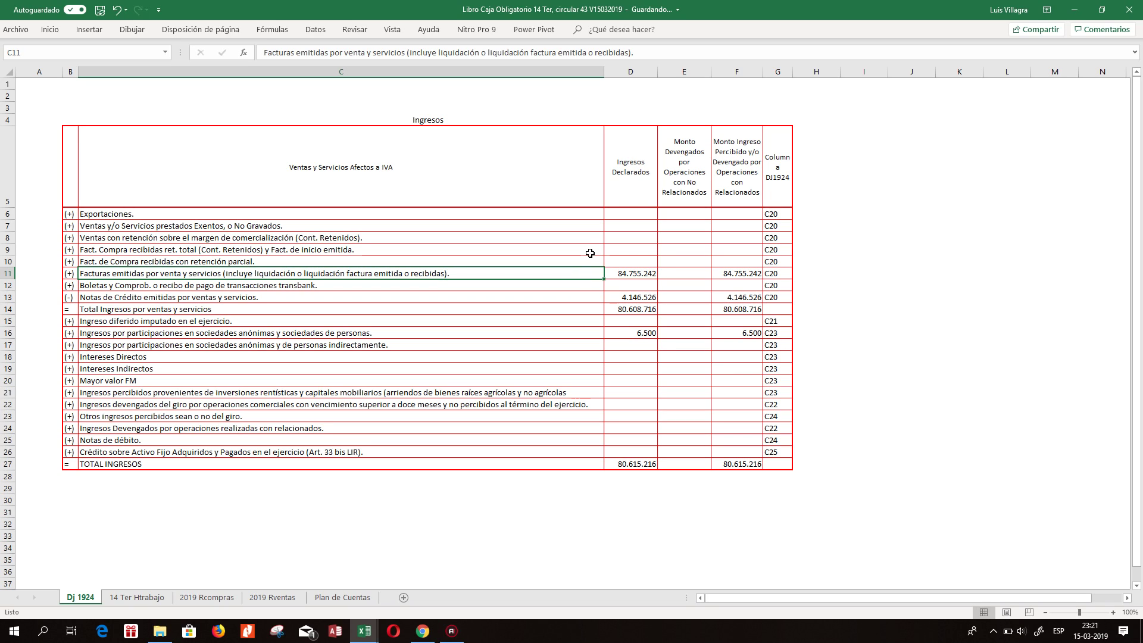
{"action": "right_click", "coordinate": [617, 72]}
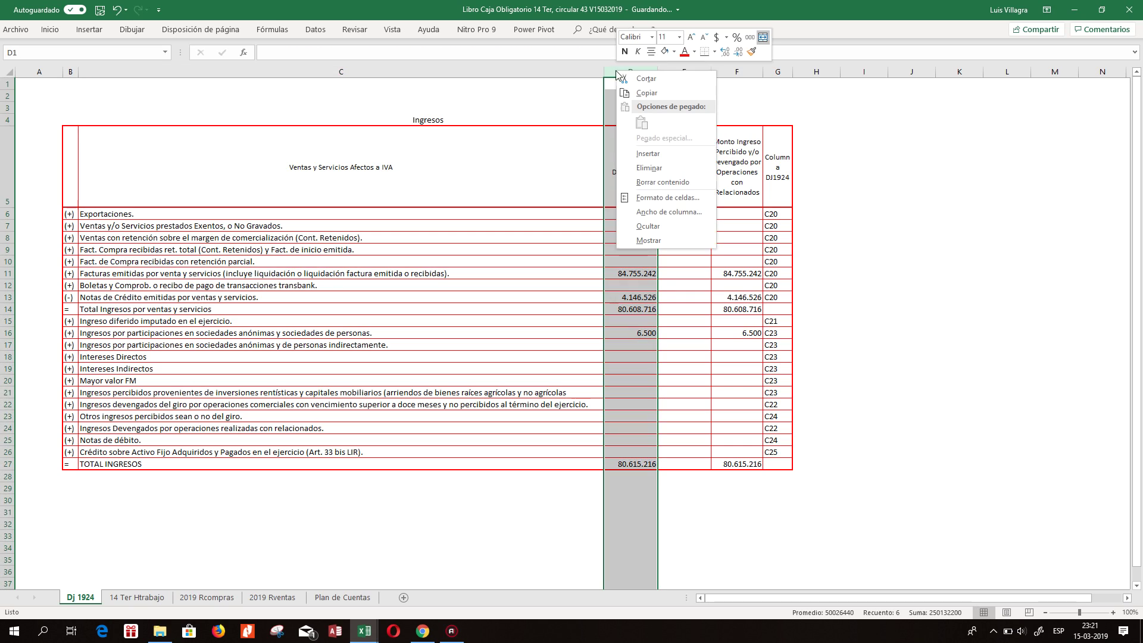
{"action": "left_click", "coordinate": [651, 154]}
{"action": "left_click", "coordinate": [735, 158]}
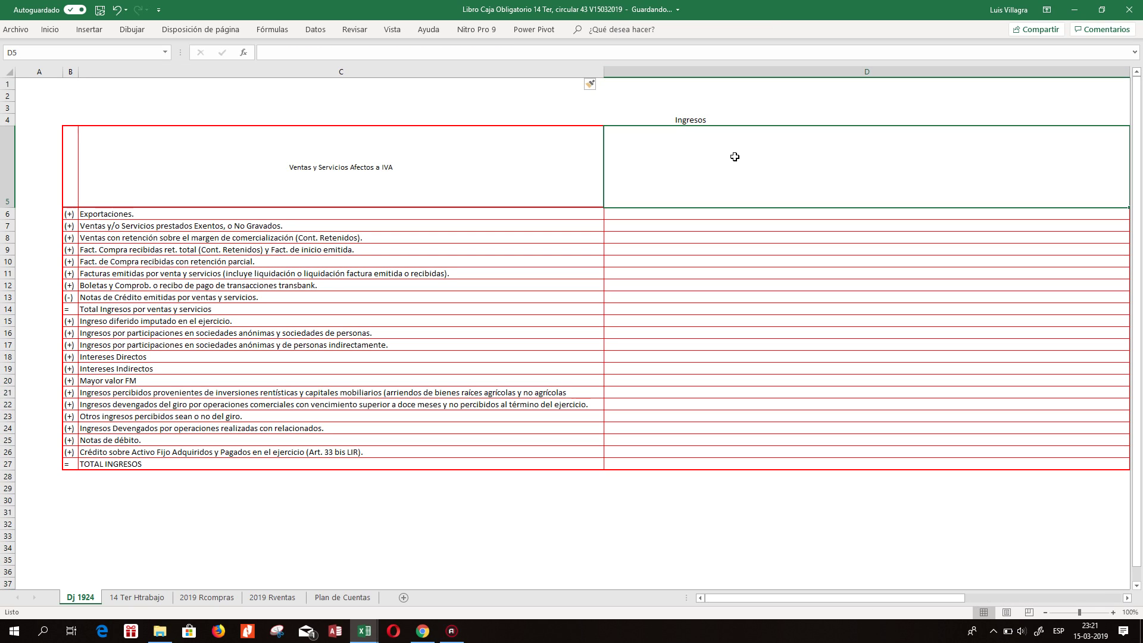
{"action": "left_click_drag", "start_coordinate": [807, 596], "coordinate": [912, 597]}
{"action": "left_click_drag", "start_coordinate": [1066, 74], "coordinate": [583, 73]}
Enter document code 33 in D11 beside the Facturas emitidas row.
{"action": "left_click", "coordinate": [566, 273]}
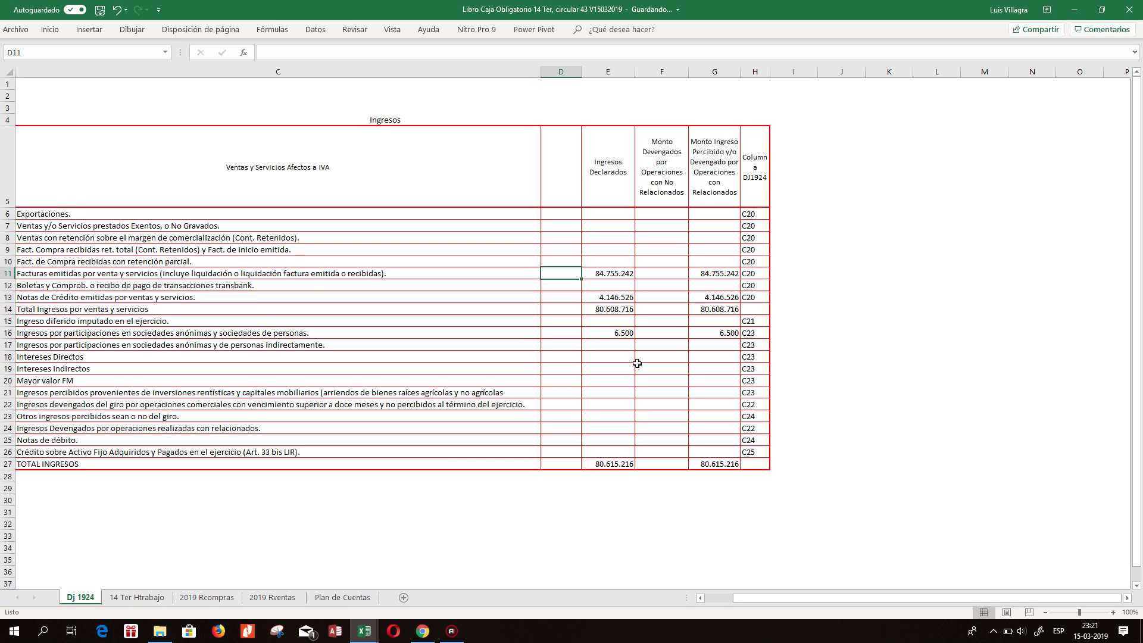
{"action": "type", "text": "33"}
{"action": "key", "text": "Return"}
{"action": "key", "text": "Up"}
{"action": "key", "text": "Left"}
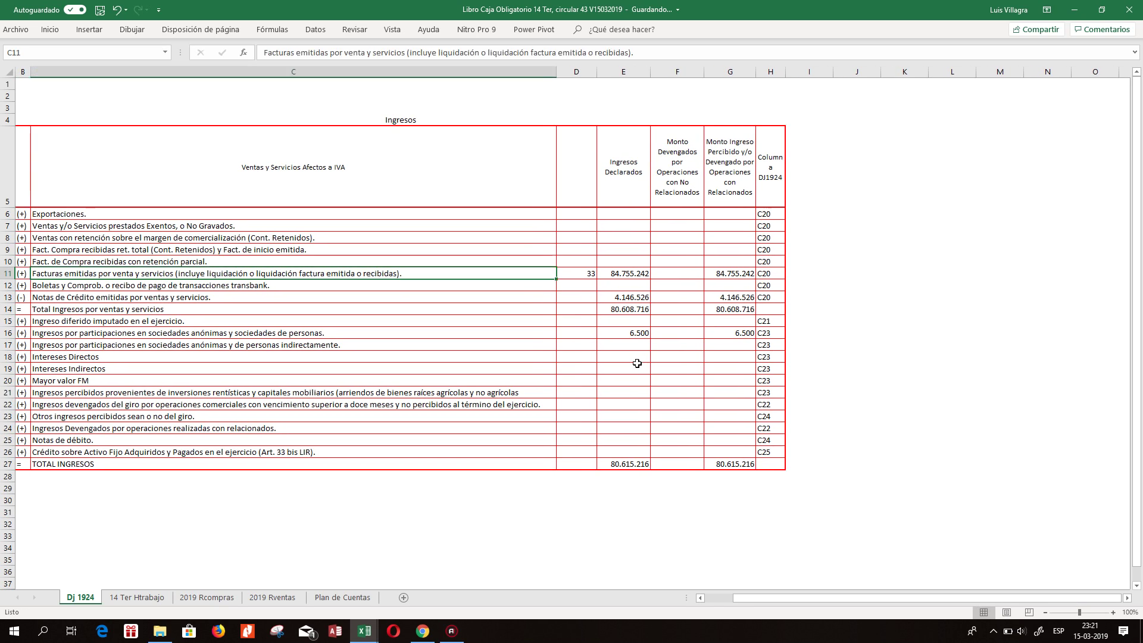
{"action": "key", "text": "Right"}
{"action": "key", "text": "Right"}
{"action": "key", "text": "Left"}
{"action": "key", "text": "Right"}
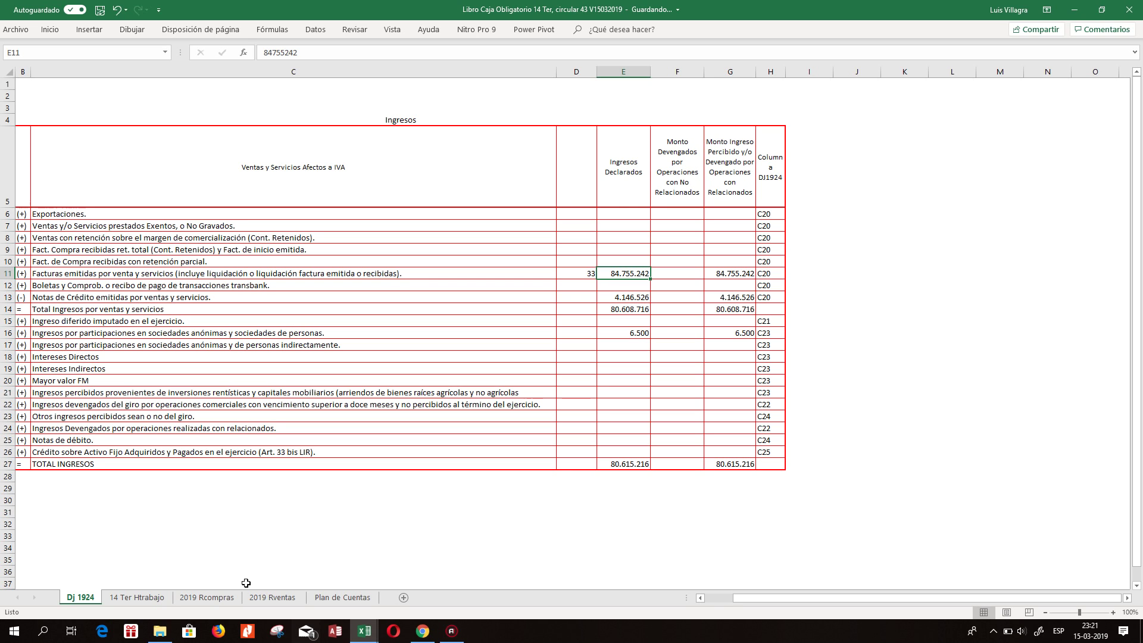
Review the Registro Interno entries and linked values in rows 19–28 of 14 Ter Htrabajo.
{"action": "left_click", "coordinate": [137, 597]}
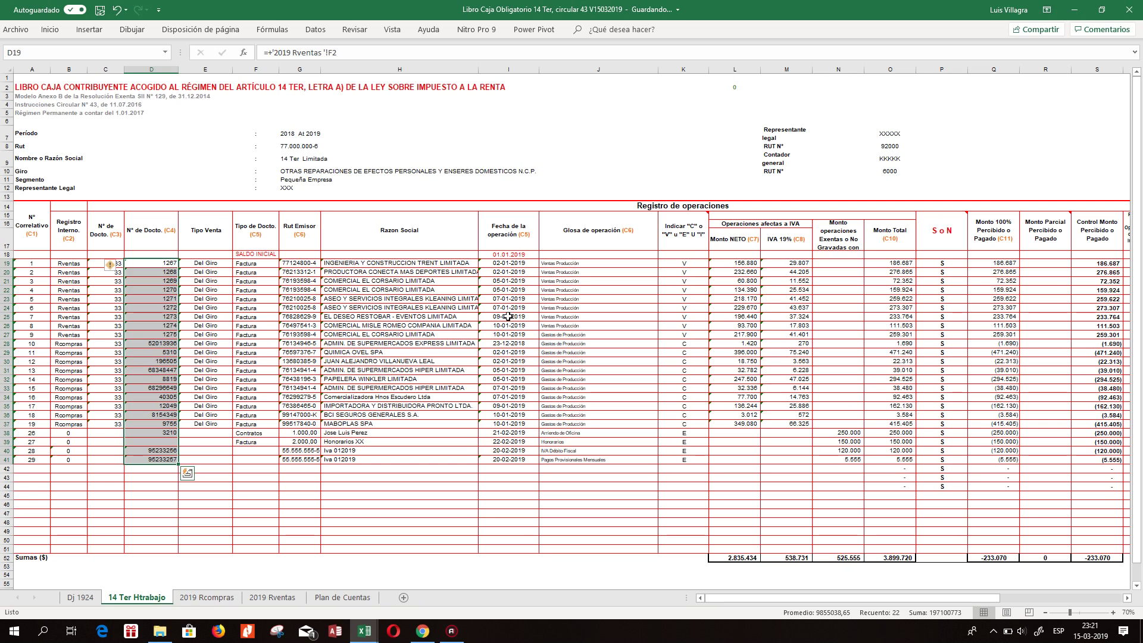
{"action": "left_click", "coordinate": [256, 344]}
{"action": "left_click", "coordinate": [69, 343]}
{"action": "left_click", "coordinate": [77, 262]}
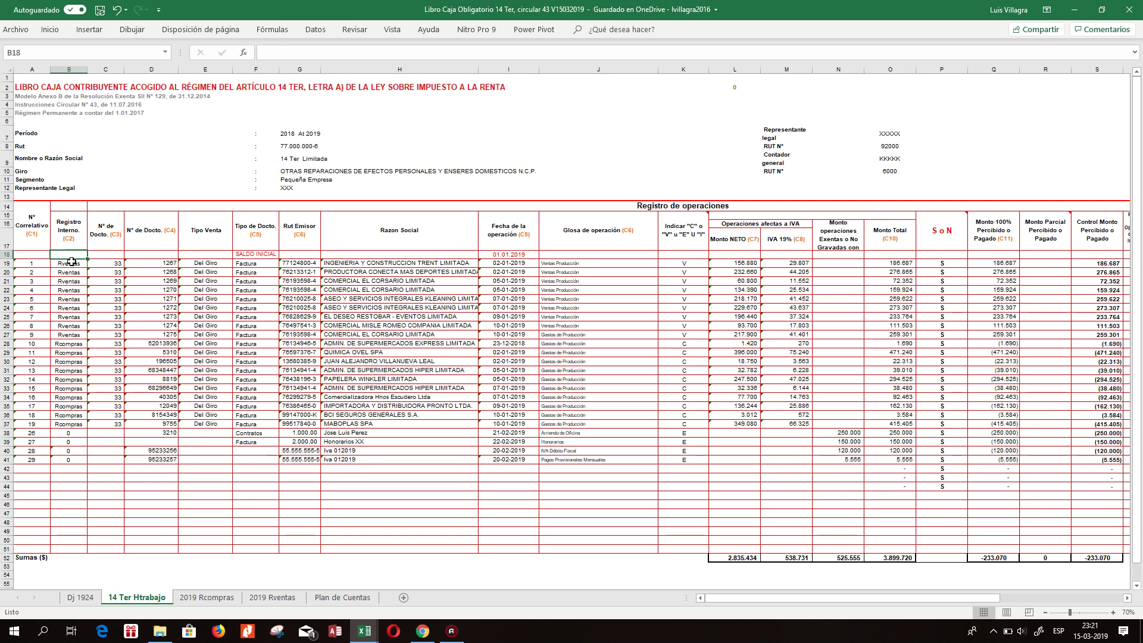
{"action": "left_click", "coordinate": [66, 334]}
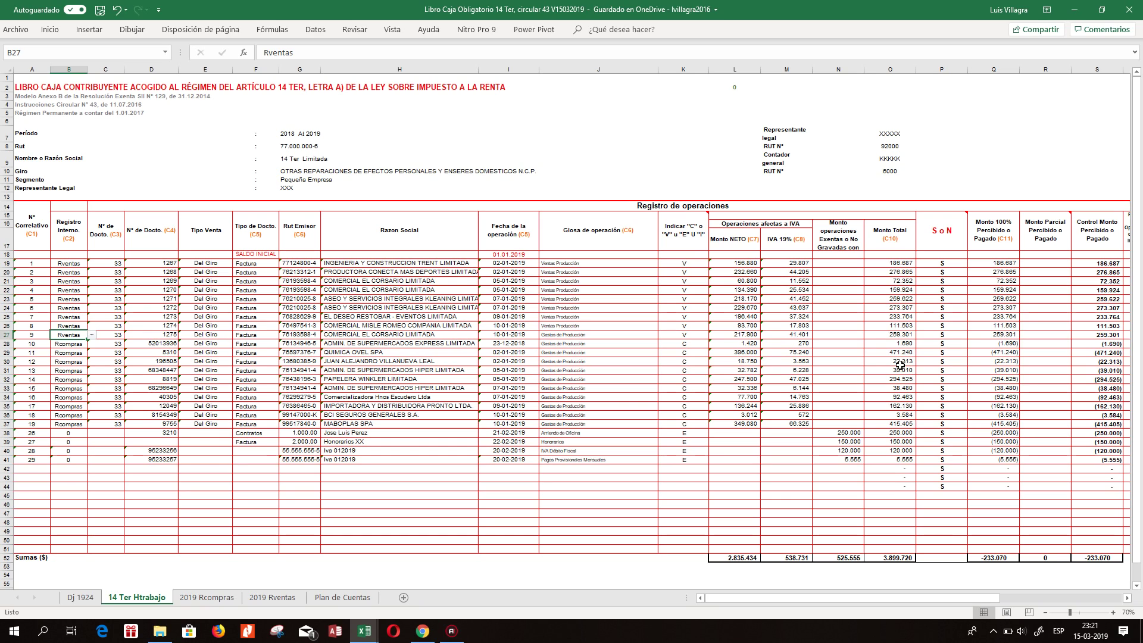
{"action": "left_click", "coordinate": [734, 335]}
{"action": "left_click", "coordinate": [120, 331]}
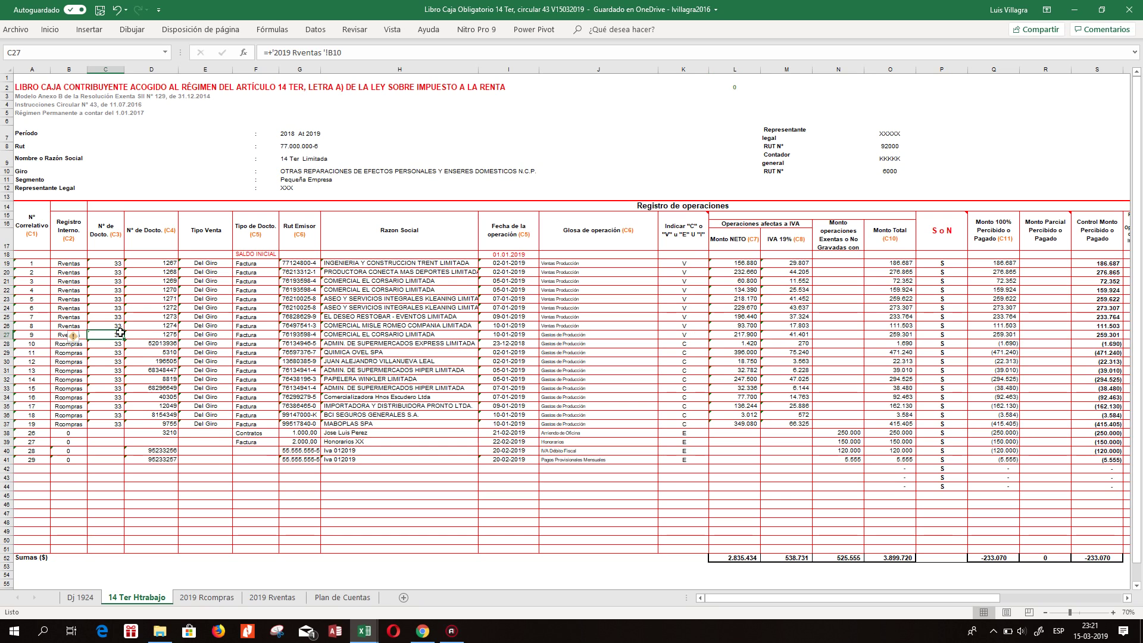
{"action": "left_click", "coordinate": [733, 344]}
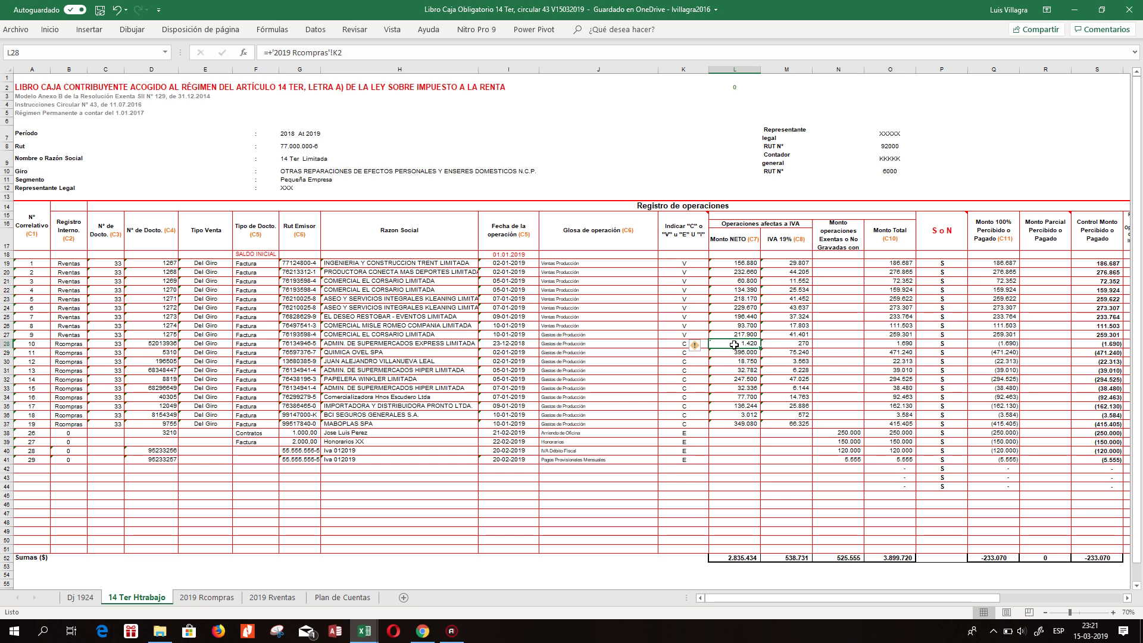
{"action": "left_click", "coordinate": [77, 337]}
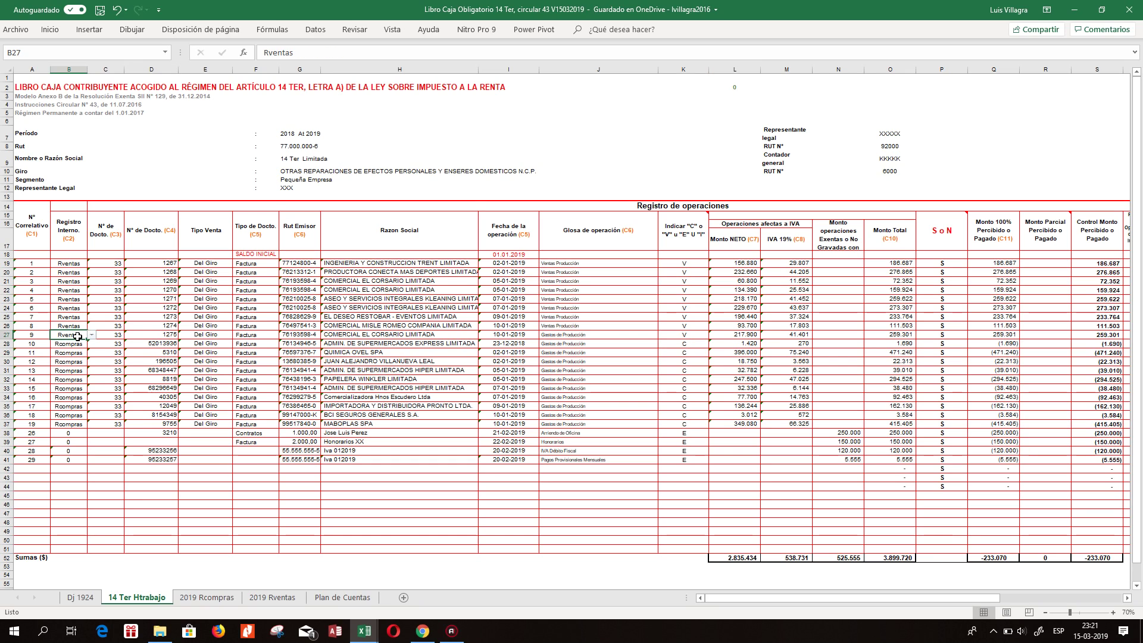
{"action": "left_click", "coordinate": [75, 263]}
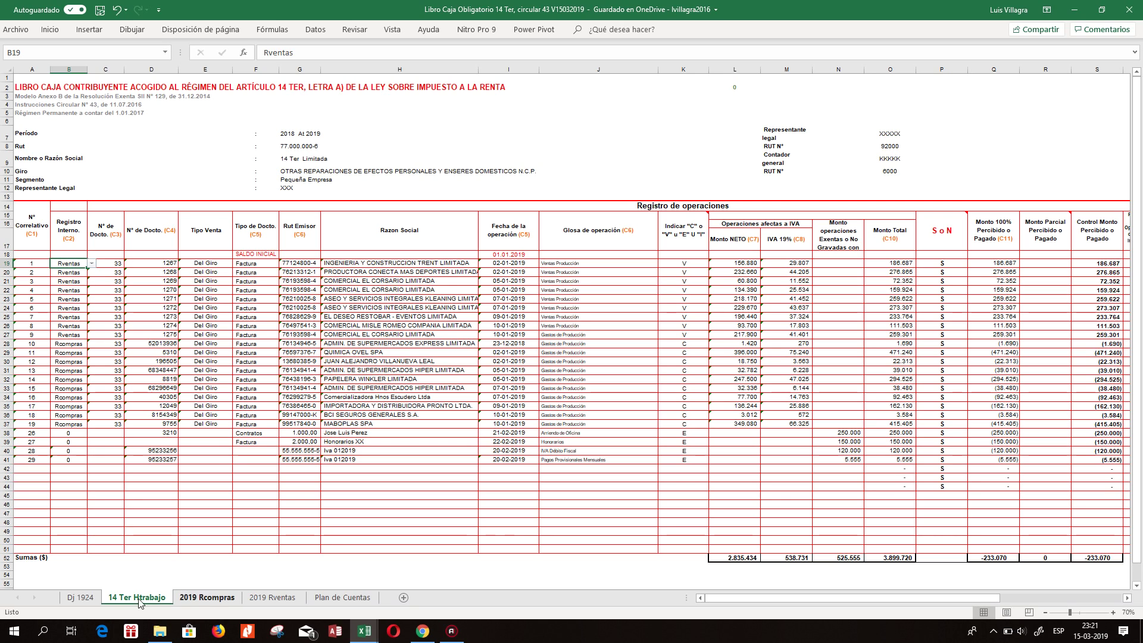
{"action": "left_click", "coordinate": [82, 598]}
Start a D11 formula referencing 14 Ter Htrabajo, then cancel it twice.
{"action": "left_click", "coordinate": [569, 271]}
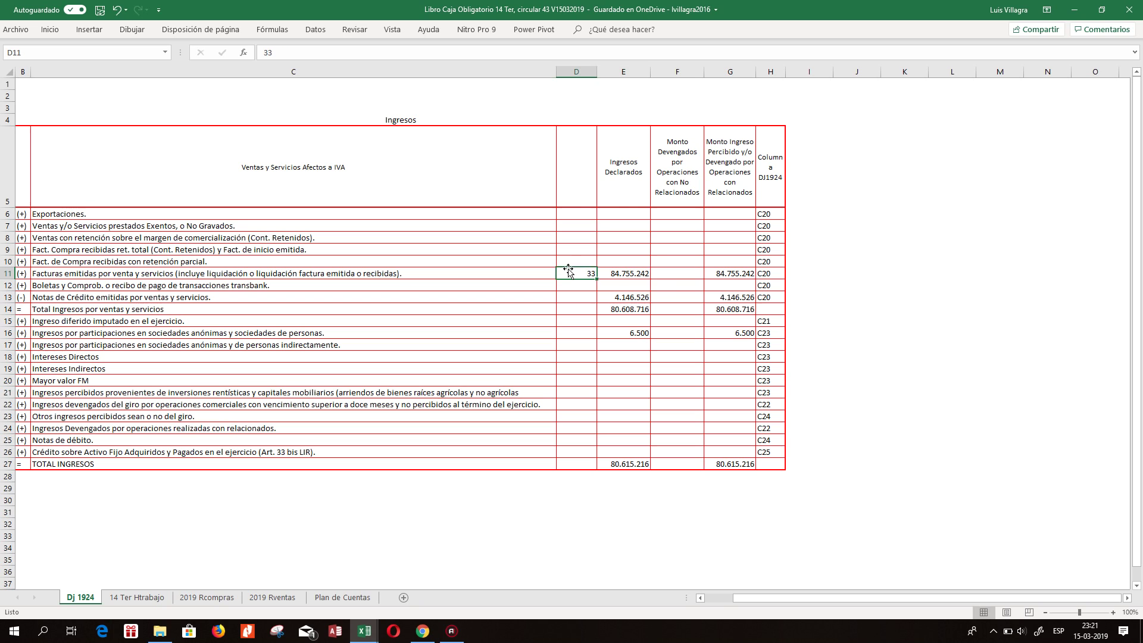
{"action": "type", "text": "+"}
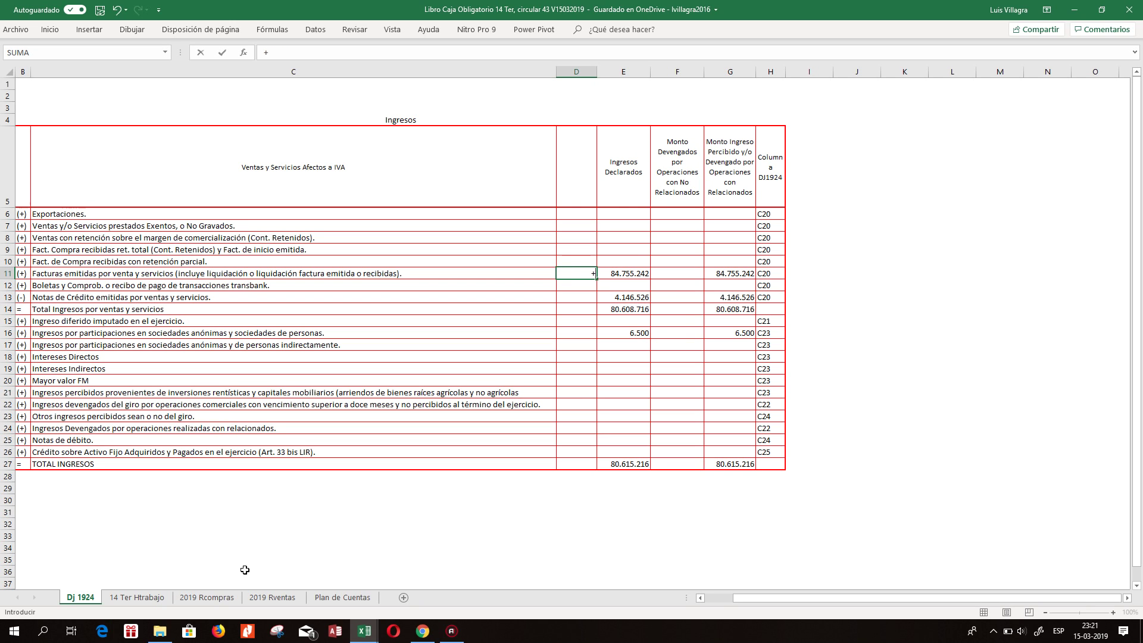
{"action": "left_click", "coordinate": [137, 597]}
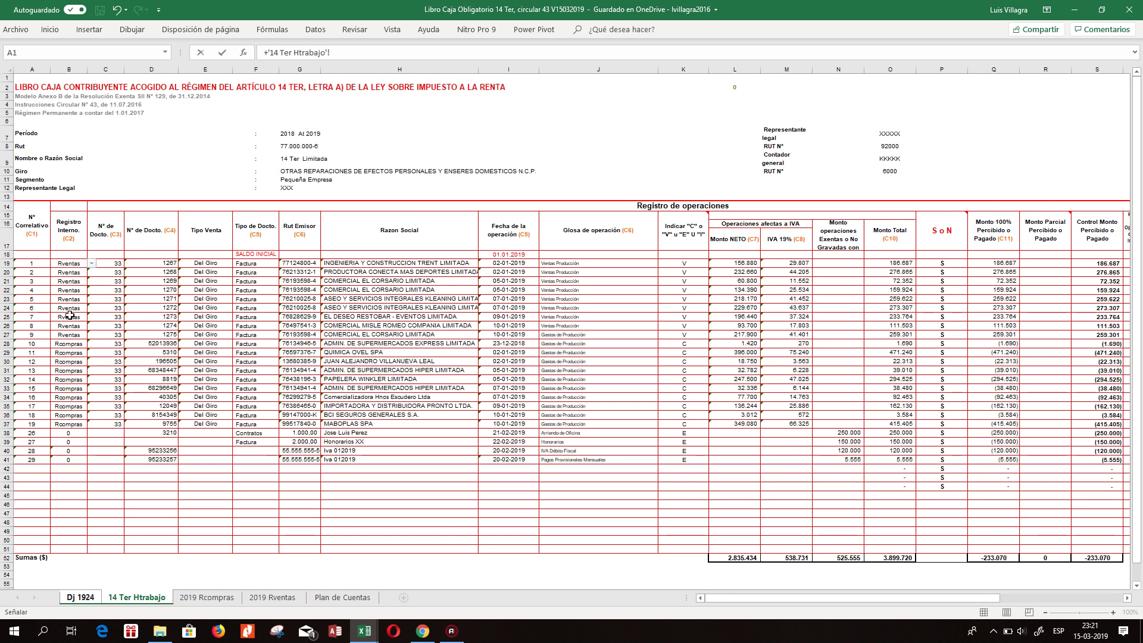
{"action": "key", "text": "Escape"}
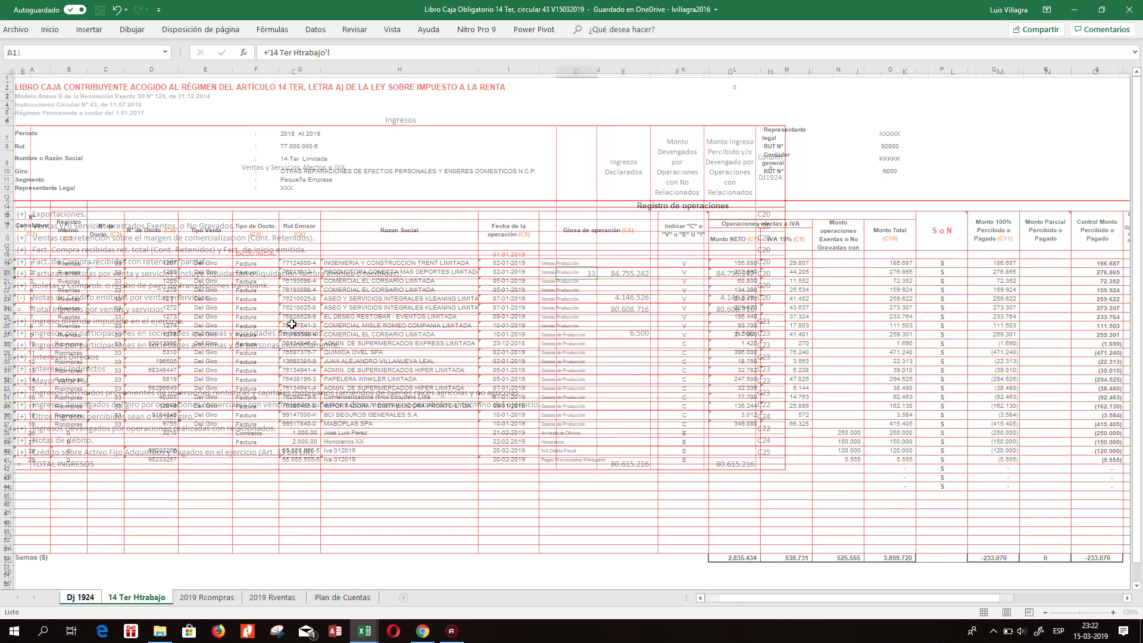
{"action": "type", "text": "+"}
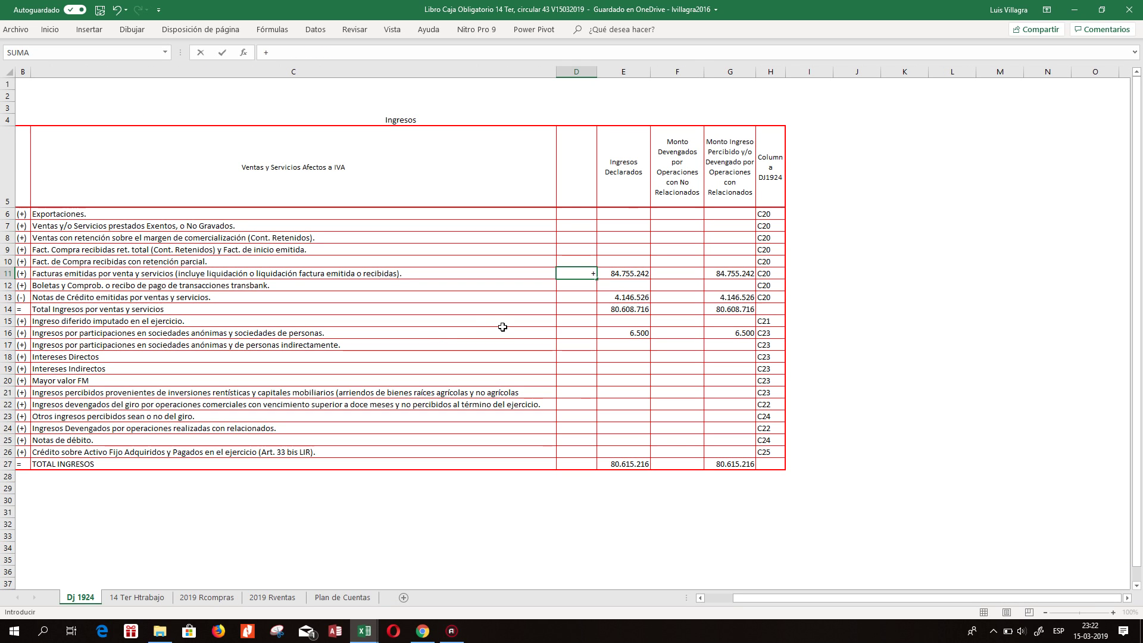
{"action": "left_click", "coordinate": [137, 597]}
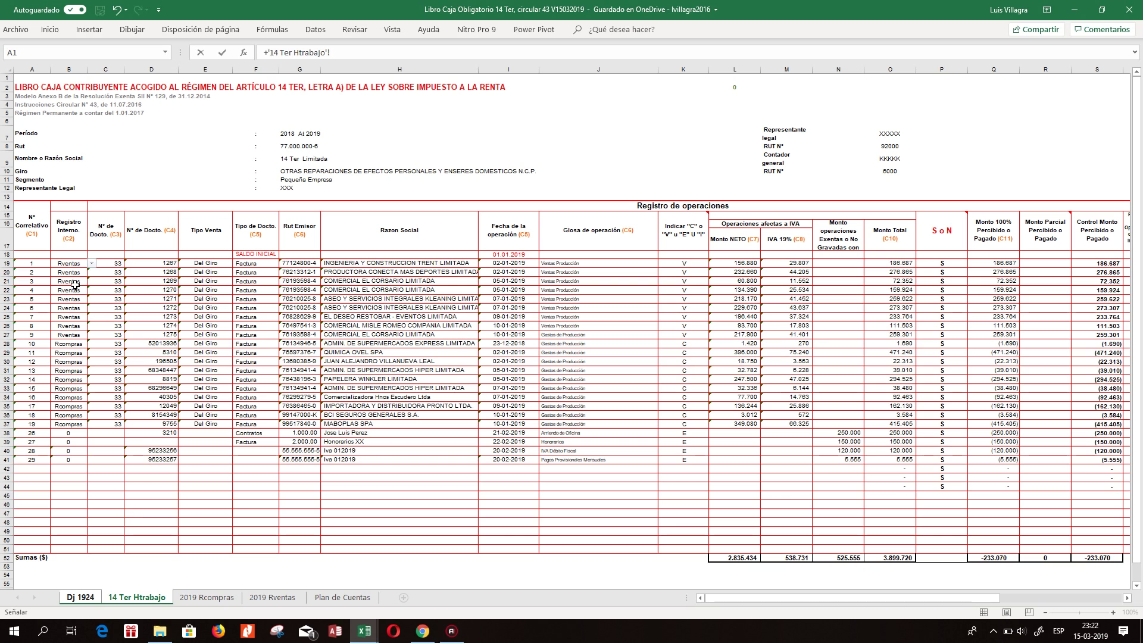
{"action": "key", "text": "Escape"}
{"action": "left_click", "coordinate": [315, 149]}
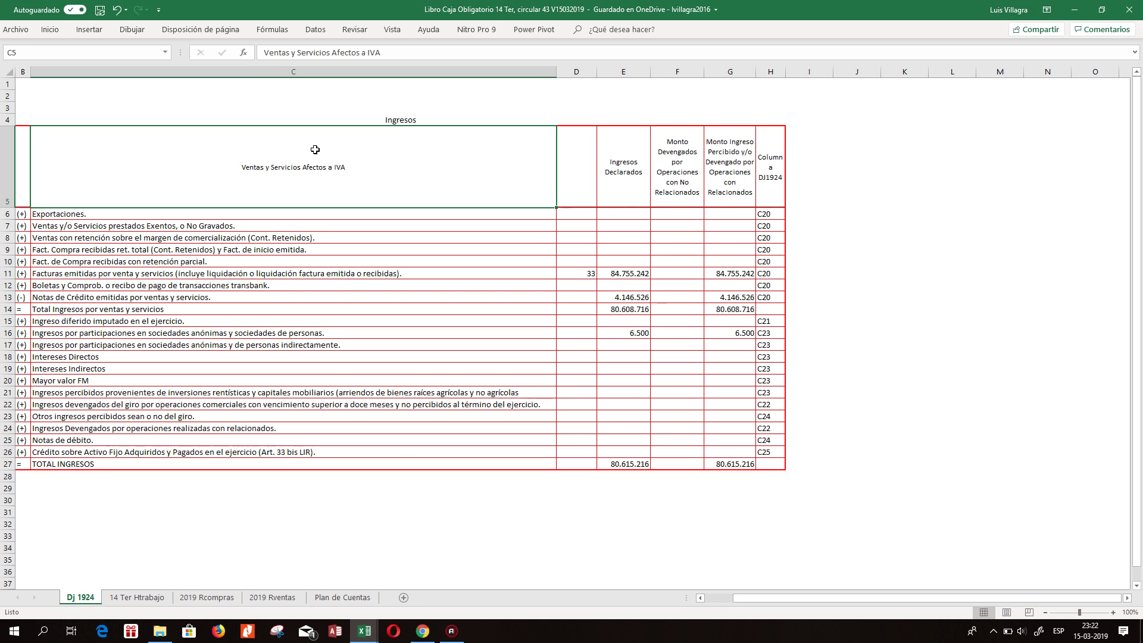
Label cell D11 as Rventa.
{"action": "left_click", "coordinate": [589, 272]}
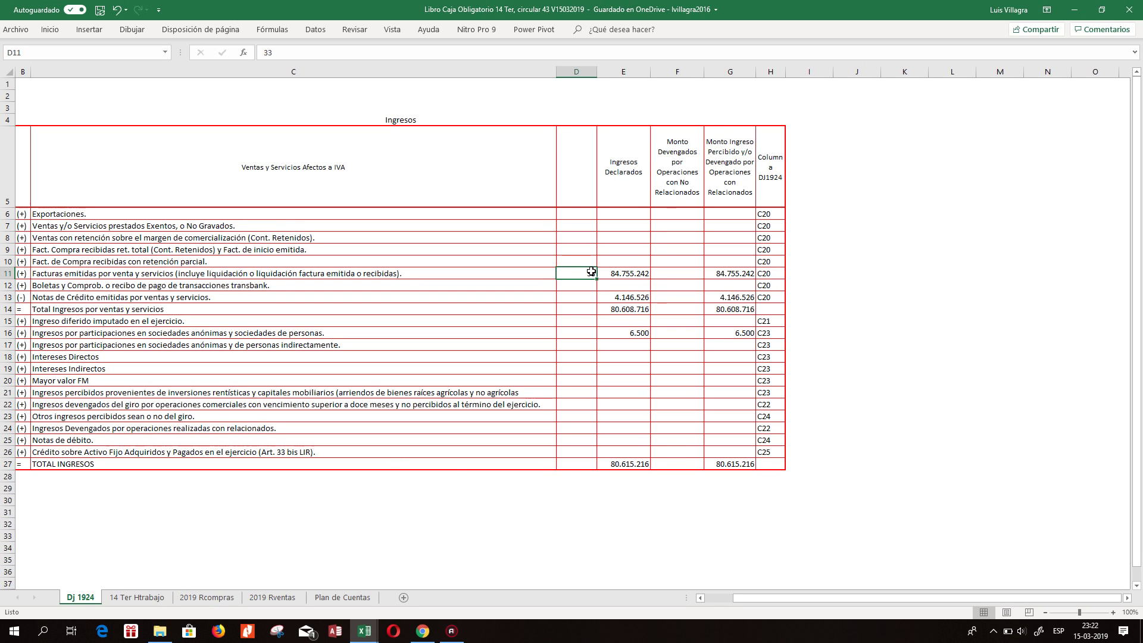
{"action": "type", "text": "Rventas"}
{"action": "key", "text": "Return"}
{"action": "double_click", "coordinate": [593, 273]}
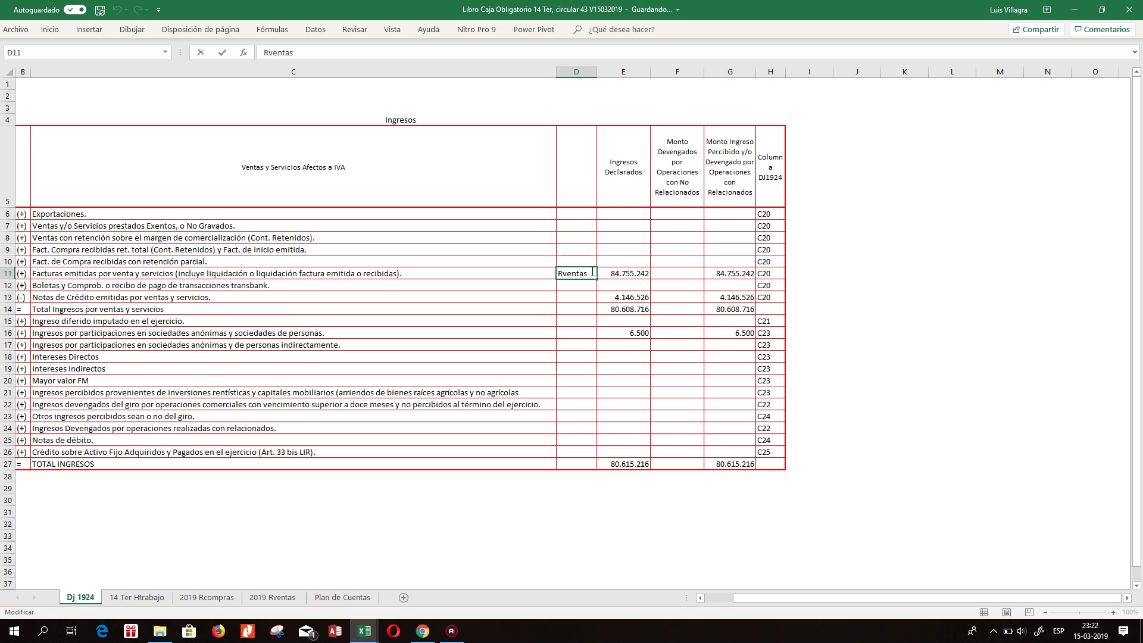
{"action": "key", "text": "Return"}
{"action": "left_click", "coordinate": [591, 271]}
Try a SUMAR.SI formula in E11 on 14 Ter Htrabajo data, then abandon it.
{"action": "left_click", "coordinate": [629, 273]}
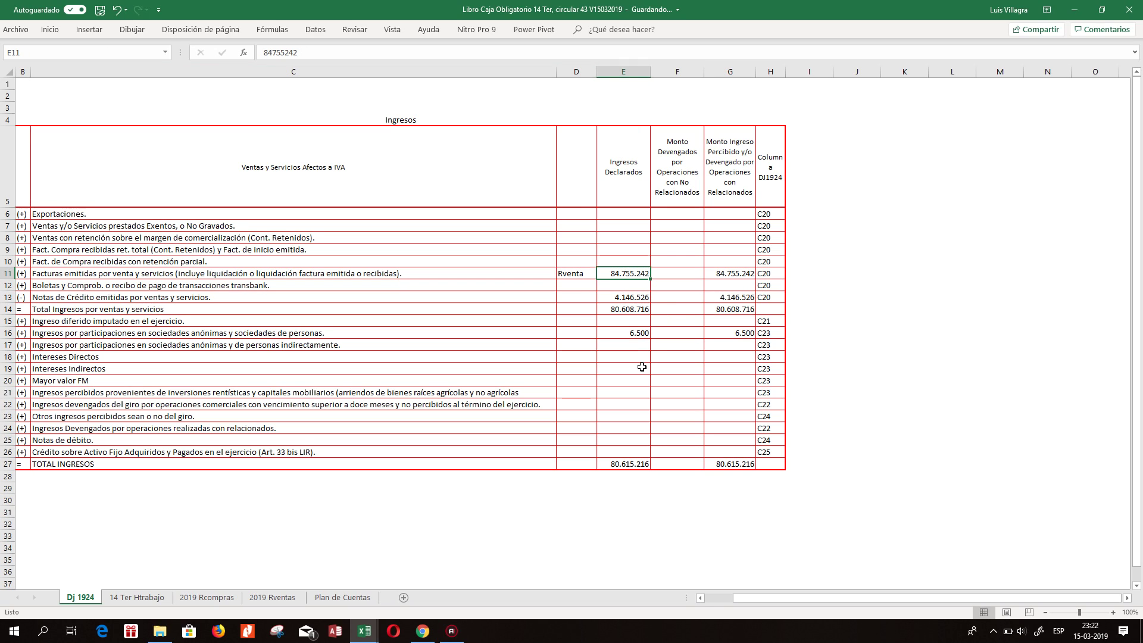
{"action": "type", "text": "=s"}
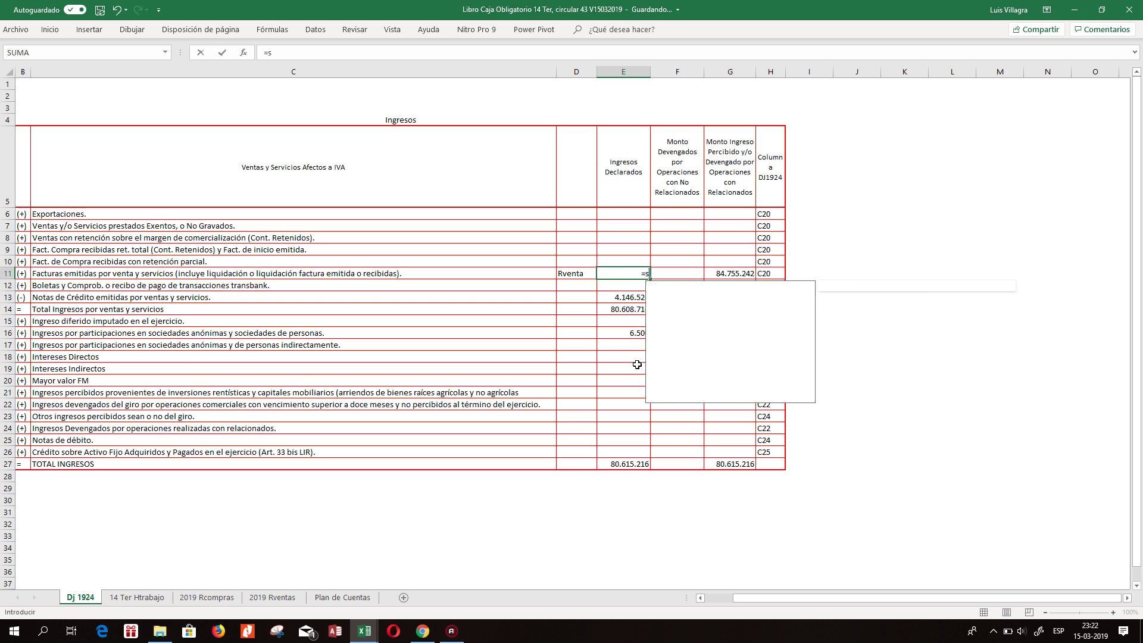
{"action": "type", "text": "umar.si"}
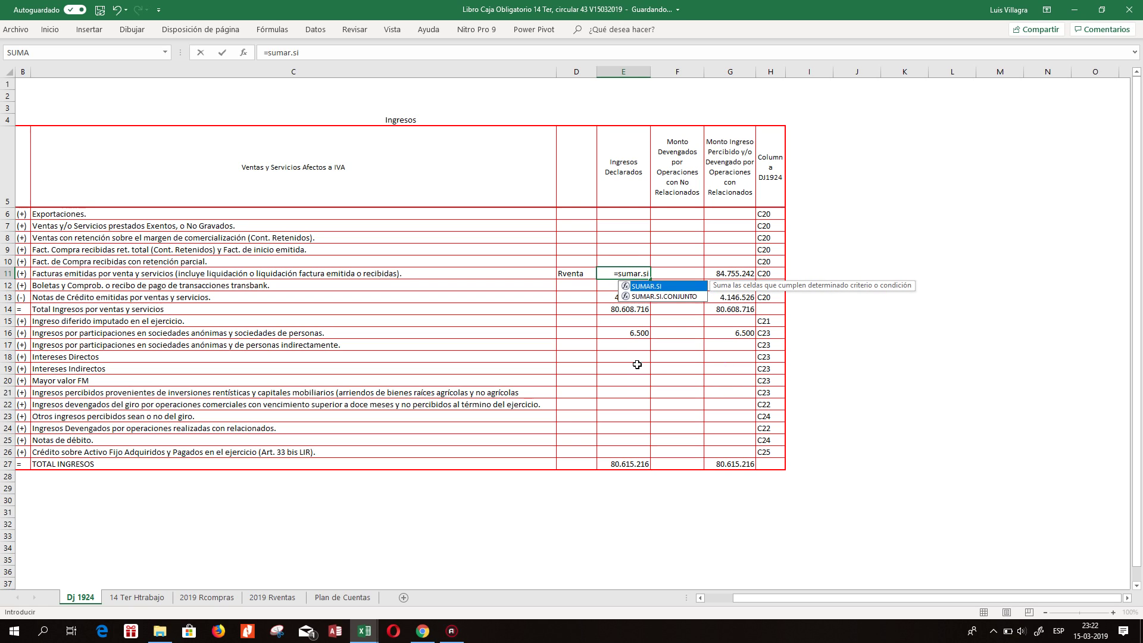
{"action": "type", "text": "("}
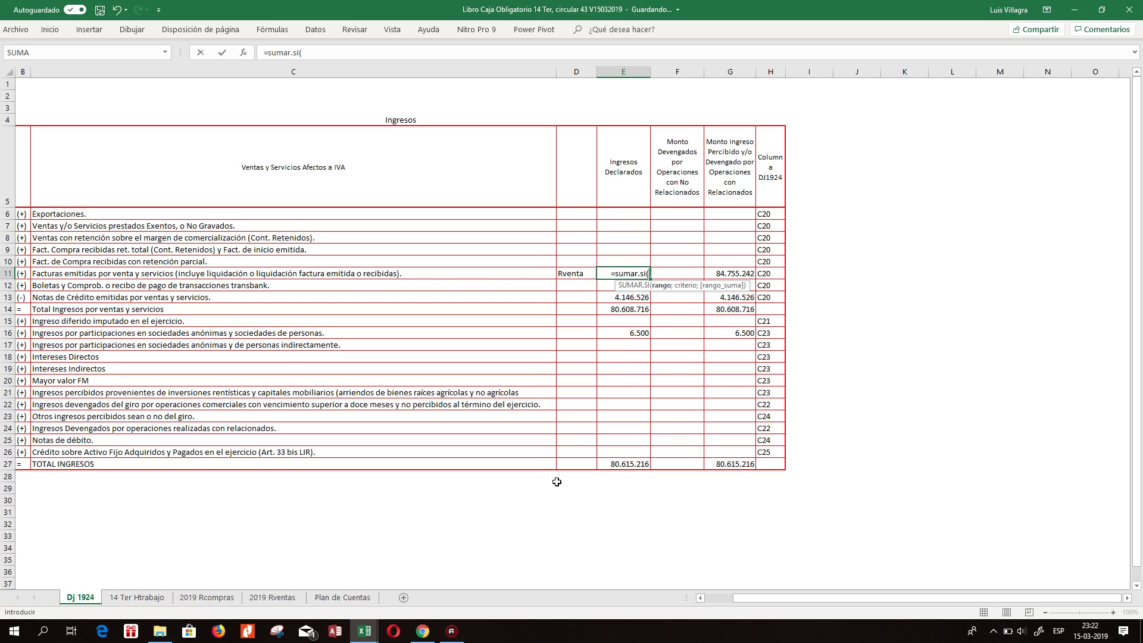
{"action": "left_click", "coordinate": [126, 597]}
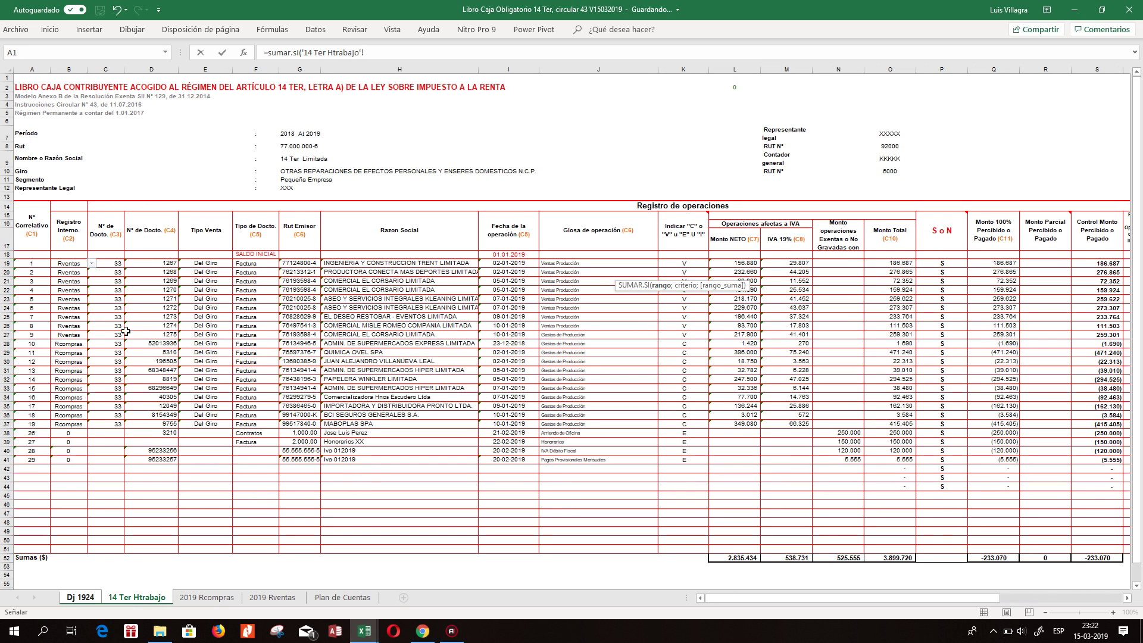
{"action": "left_click", "coordinate": [371, 113]}
{"action": "key", "text": "Escape"}
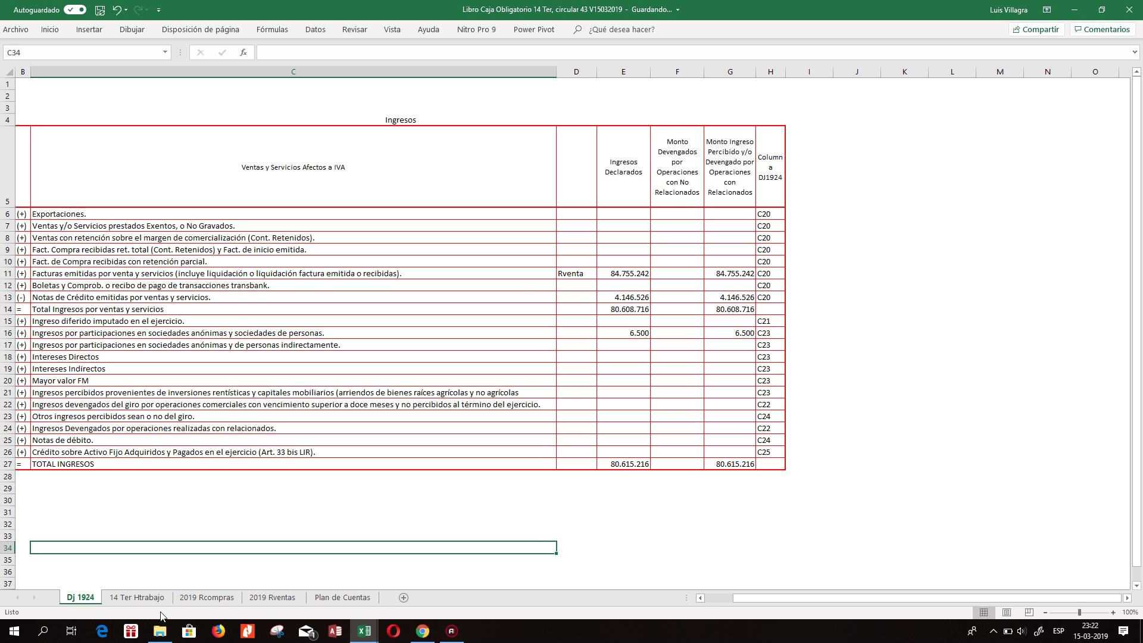
{"action": "left_click", "coordinate": [125, 599]}
{"action": "left_click_drag", "start_coordinate": [202, 353], "coordinate": [256, 358]}
{"action": "left_click", "coordinate": [271, 244]}
{"action": "left_click", "coordinate": [421, 197]}
{"action": "left_click", "coordinate": [421, 134]}
{"action": "left_click", "coordinate": [595, 335]}
{"action": "left_click", "coordinate": [80, 597]}
Set E11 to the AutoSum of 14 Ter Htrabajo's L19:L27, giving 1.540.610.
{"action": "left_click", "coordinate": [601, 277]}
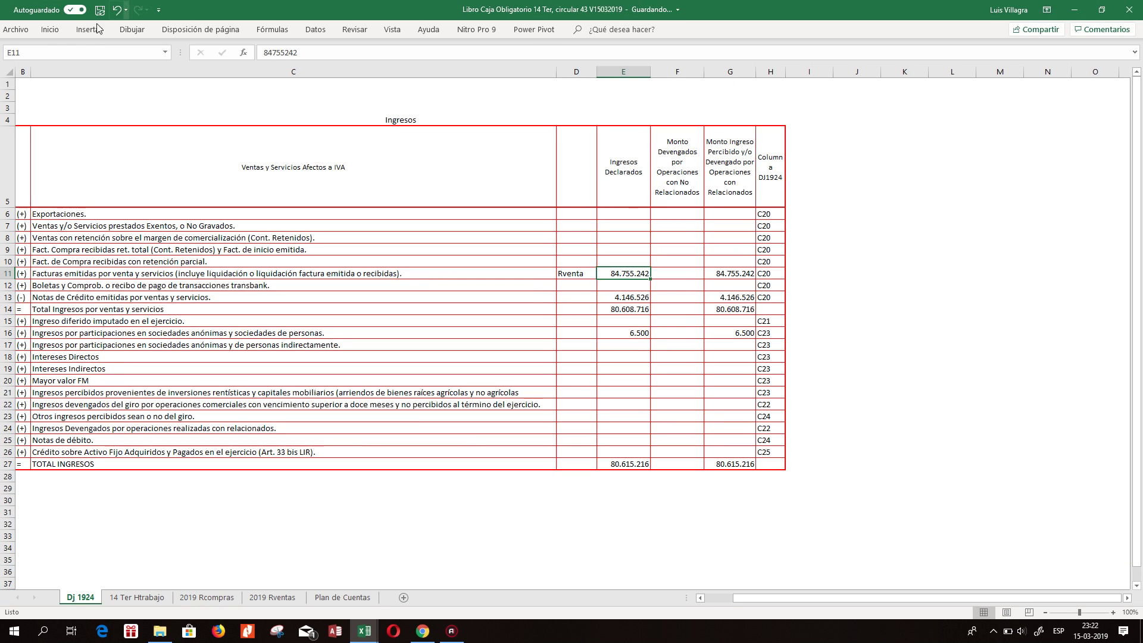
{"action": "left_click", "coordinate": [50, 29]}
{"action": "left_click", "coordinate": [50, 29]}
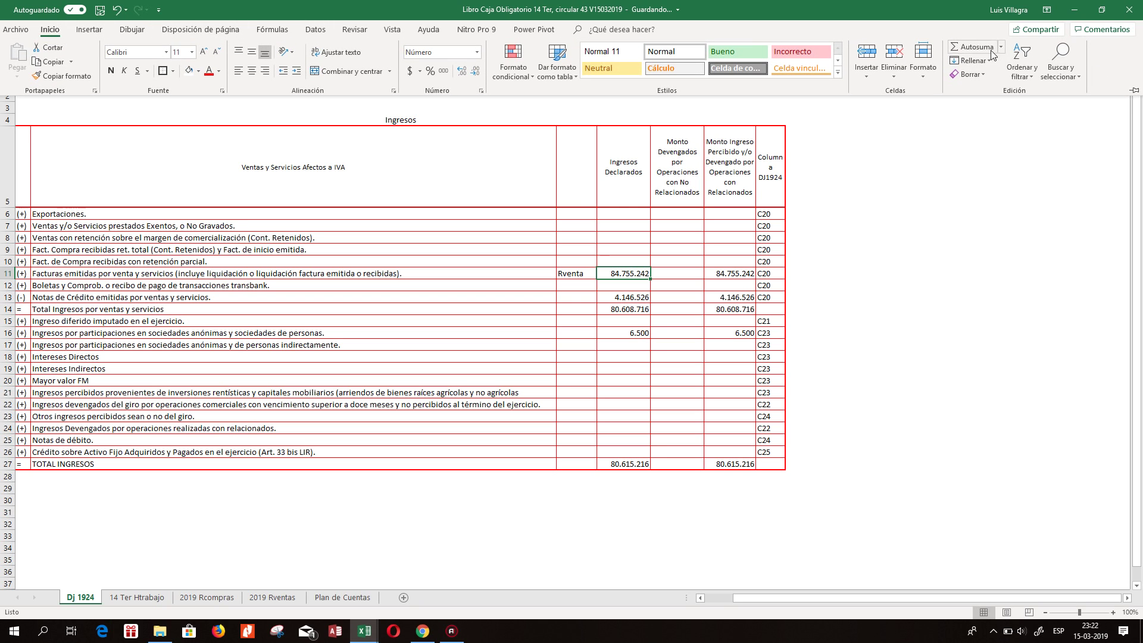
{"action": "left_click", "coordinate": [966, 47]}
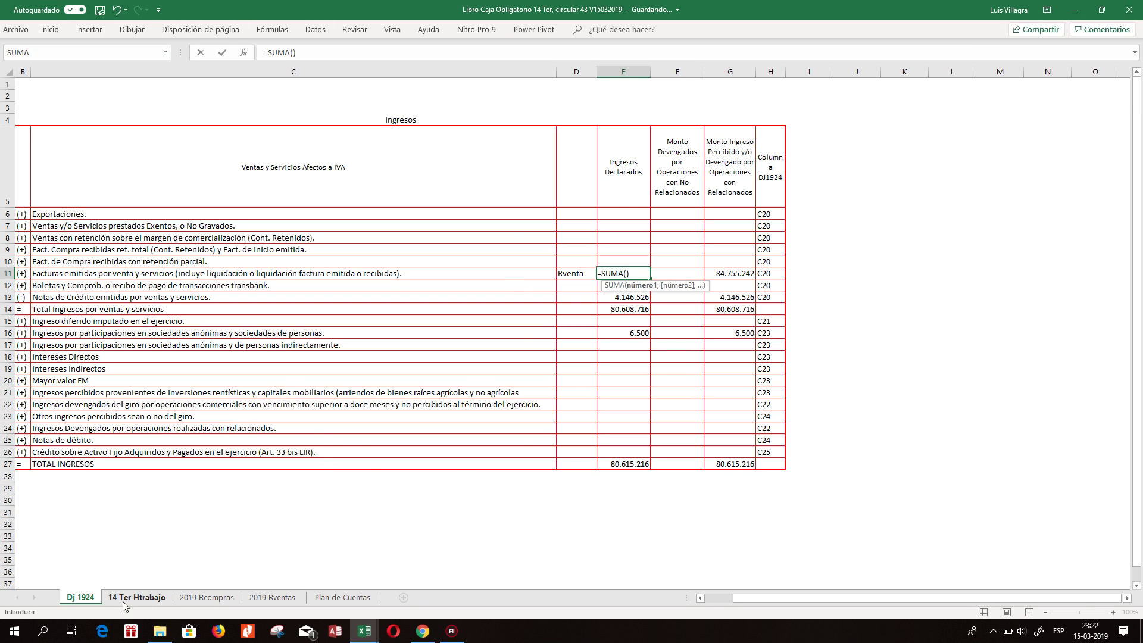
{"action": "left_click", "coordinate": [136, 597]}
{"action": "left_click_drag", "start_coordinate": [766, 259], "coordinate": [762, 337]}
{"action": "key", "text": "Return"}
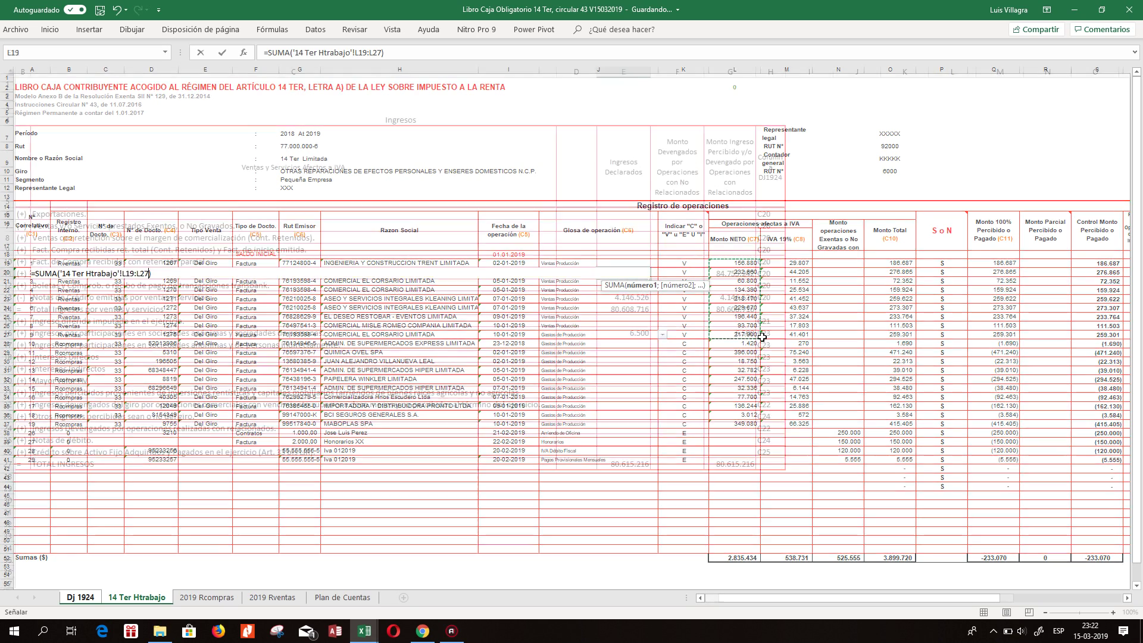
{"action": "key", "text": "Up"}
{"action": "key", "text": "Left"}
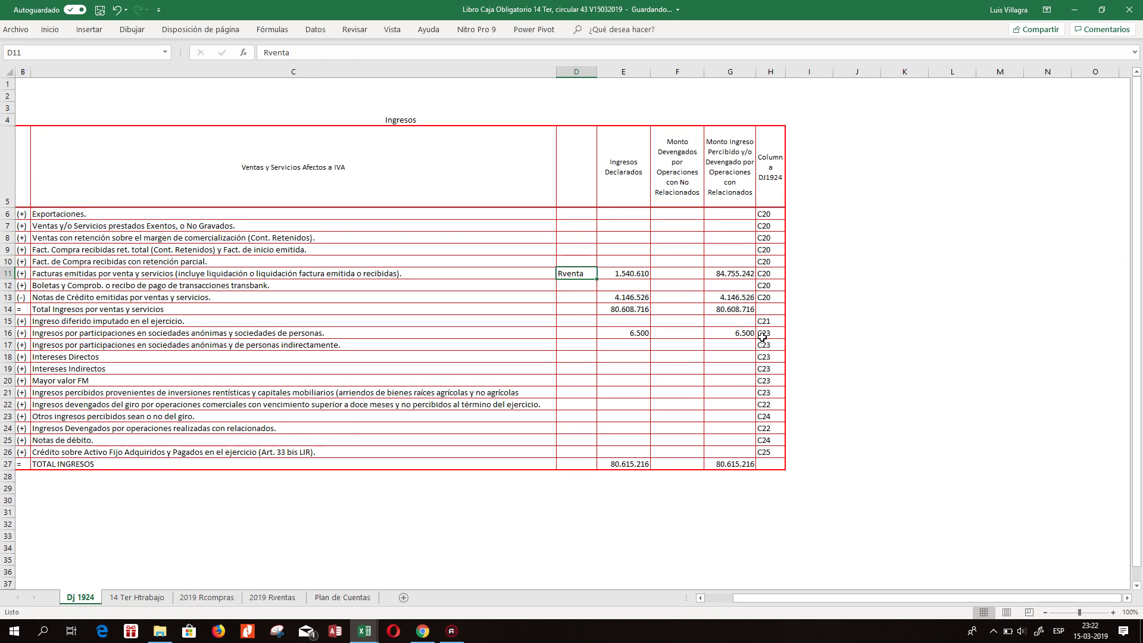
Make G11 add E11 and F11, and enter 0 for credit notes in E13.
{"action": "key", "text": "Right"}
{"action": "key", "text": "Right"}
{"action": "key", "text": "Right"}
{"action": "type", "text": "+"}
{"action": "key", "text": "Left"}
{"action": "key", "text": "Left"}
{"action": "type", "text": "+"}
{"action": "key", "text": "Left"}
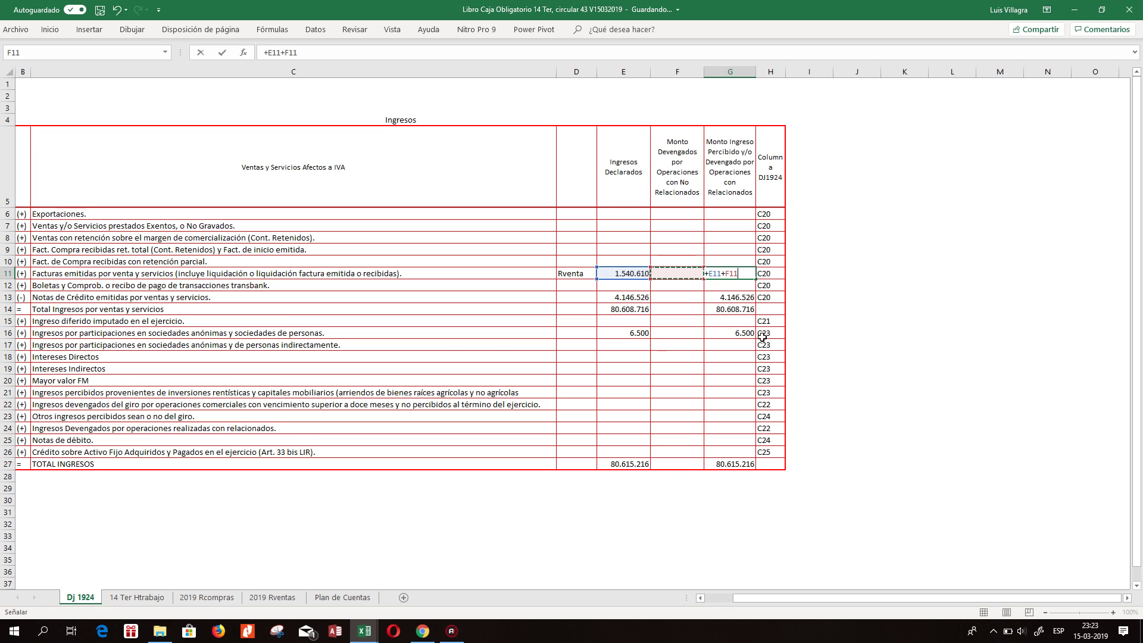
{"action": "key", "text": "Return"}
{"action": "key", "text": "Left"}
{"action": "key", "text": "Left"}
{"action": "key", "text": "Down"}
{"action": "type", "text": "0"}
{"action": "key", "text": "Return"}
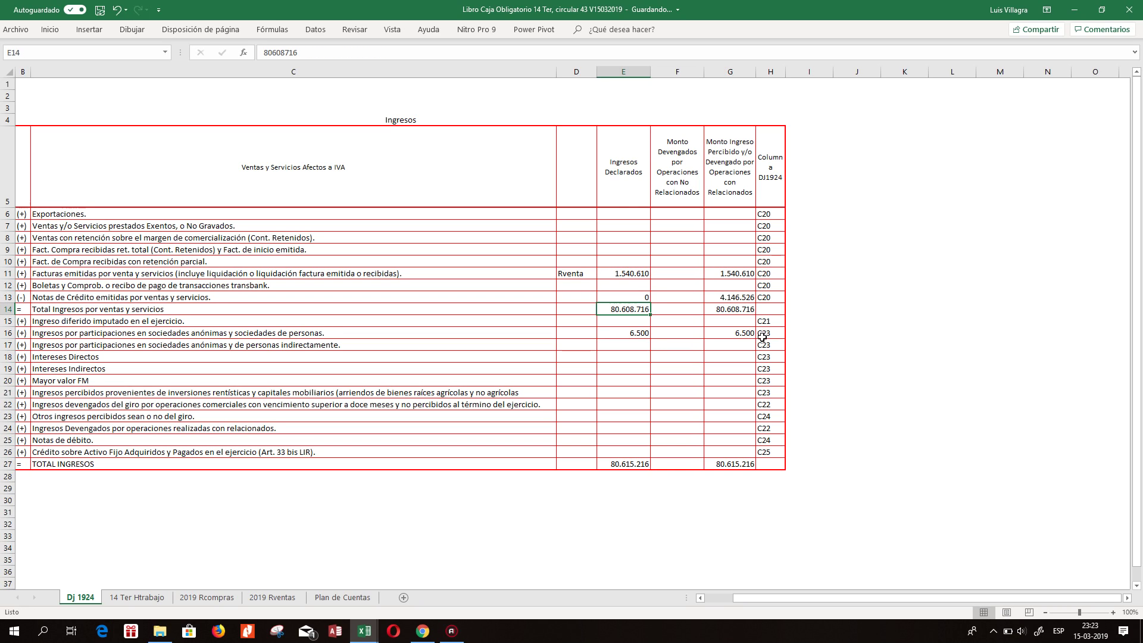
Sum the ventas rows into E14 and copy the total formula across F14:G14.
{"action": "left_click", "coordinate": [50, 29]}
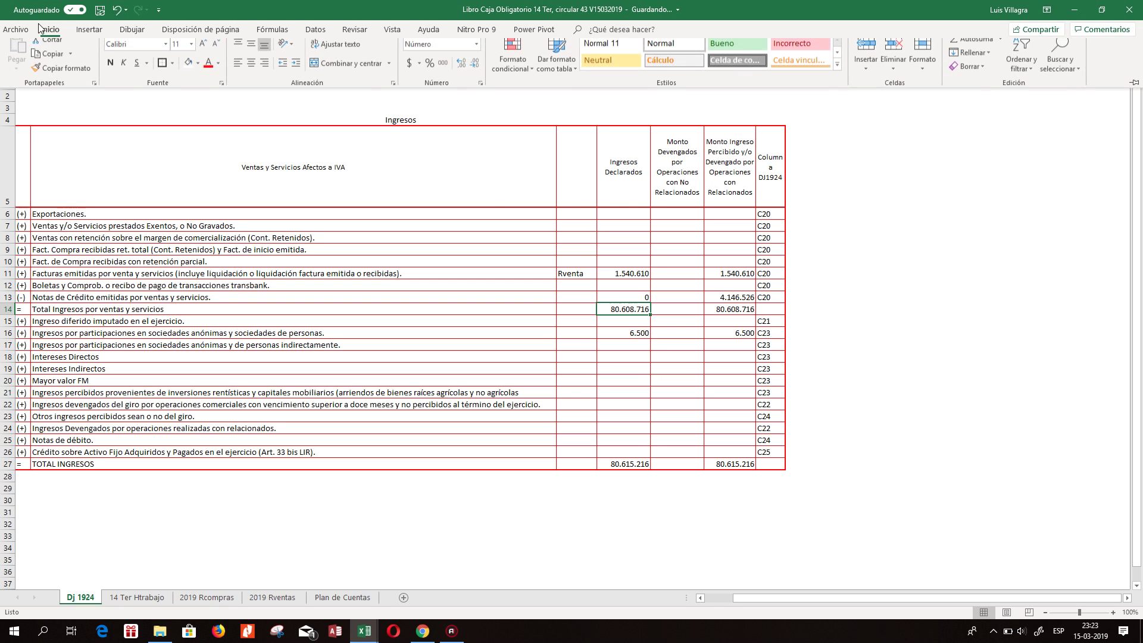
{"action": "left_click", "coordinate": [972, 46]}
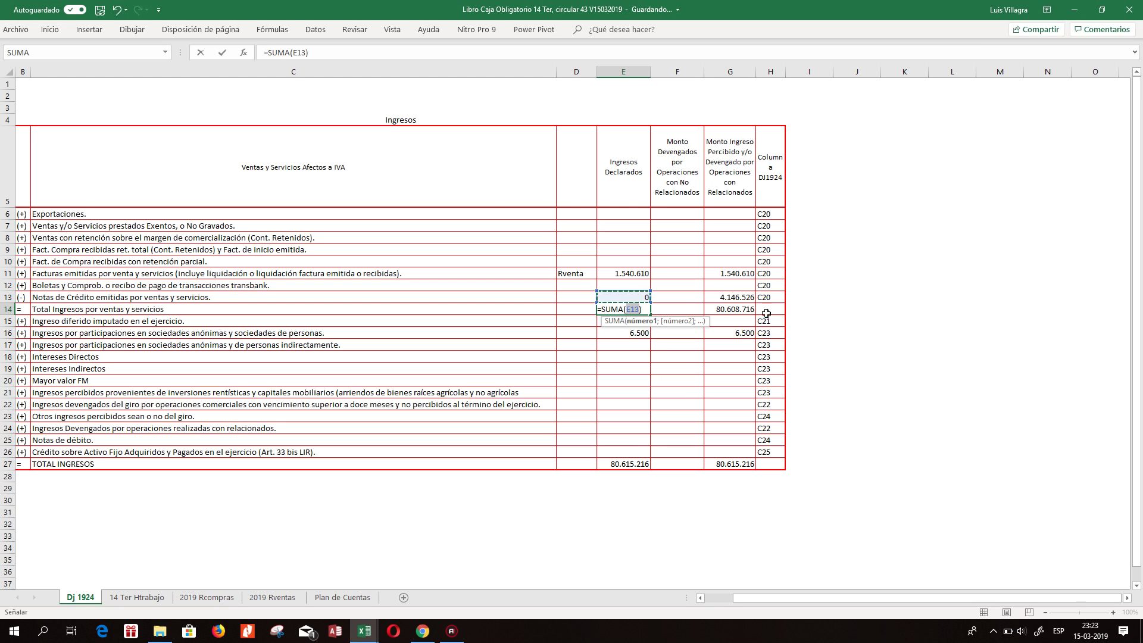
{"action": "left_click_drag", "start_coordinate": [625, 298], "coordinate": [639, 214]}
{"action": "key", "text": "ctrl+Return"}
{"action": "key", "text": "ctrl+c"}
{"action": "key", "text": "shift+Right"}
{"action": "key", "text": "shift+Right"}
{"action": "key", "text": "ctrl+v"}
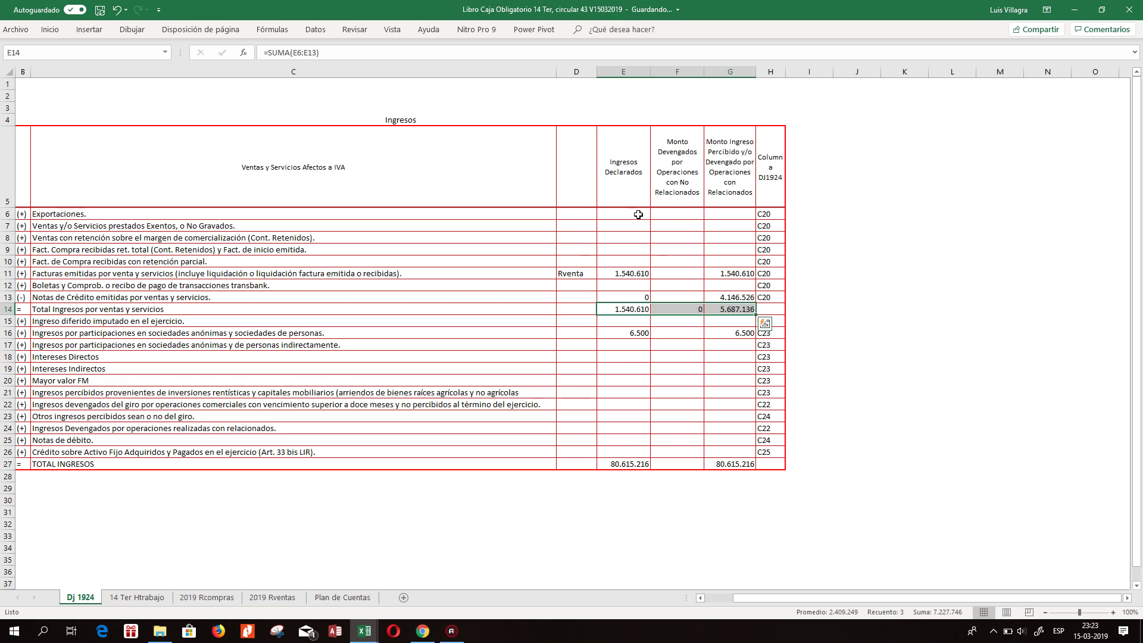
Clear the credit-note amounts in E13:G13 and the 6.500 participation amounts in E16:G16.
{"action": "key", "text": "Up"}
{"action": "key", "text": "Up"}
{"action": "key", "text": "Right"}
{"action": "key", "text": "Right"}
{"action": "key", "text": "Down"}
{"action": "key", "text": "Left"}
{"action": "key", "text": "Left"}
{"action": "key", "text": "shift+Right"}
{"action": "key", "text": "shift+Right"}
{"action": "key", "text": "Delete"}
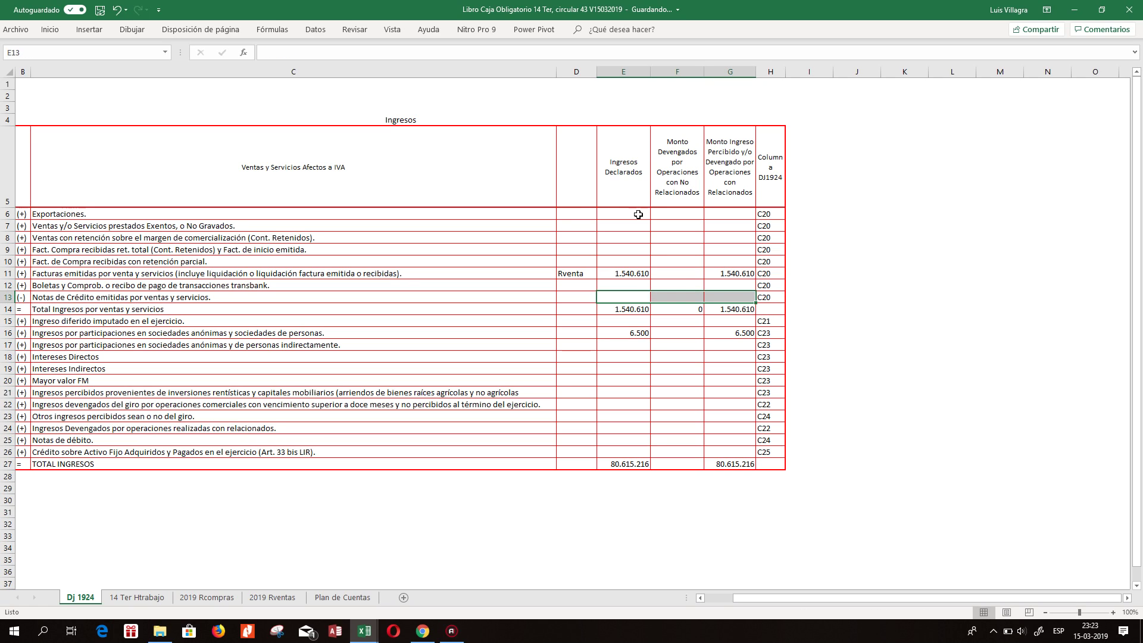
{"action": "key", "text": "Down"}
{"action": "key", "text": "Down"}
{"action": "key", "text": "Down"}
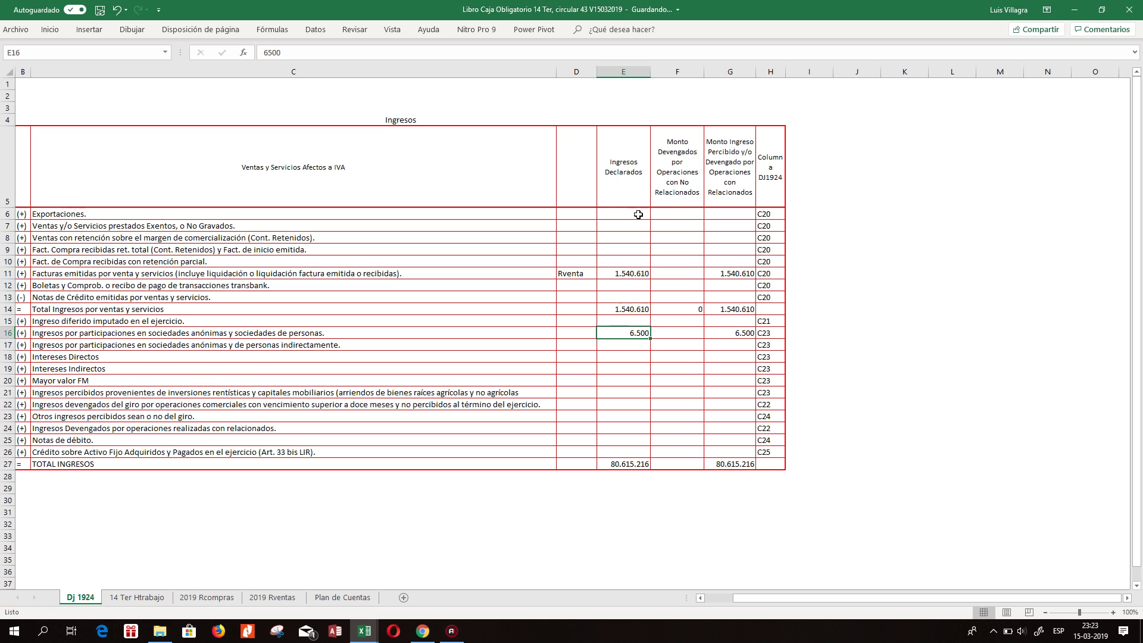
{"action": "key", "text": "shift+Right"}
{"action": "key", "text": "shift+Right"}
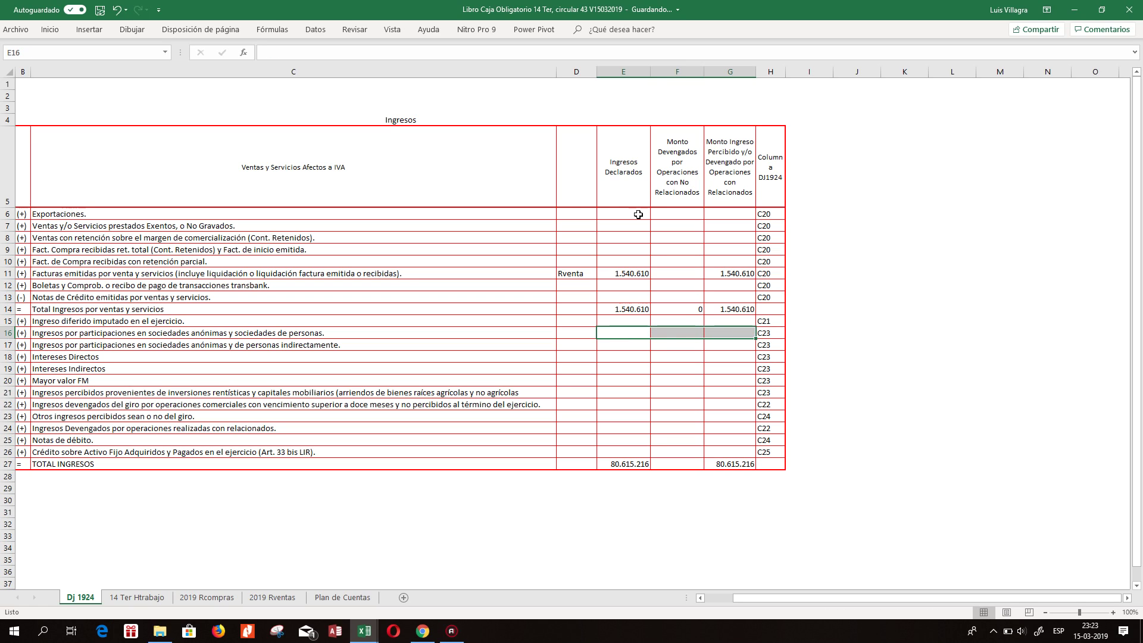
{"action": "key", "text": "Delete"}
{"action": "key", "text": "Down"}
{"action": "key", "text": "Down"}
{"action": "key", "text": "Down"}
{"action": "key", "text": "Down"}
{"action": "key", "text": "Down"}
{"action": "key", "text": "Down"}
{"action": "key", "text": "Down"}
{"action": "key", "text": "Down"}
{"action": "key", "text": "Down"}
{"action": "key", "text": "Down"}
{"action": "key", "text": "Down"}
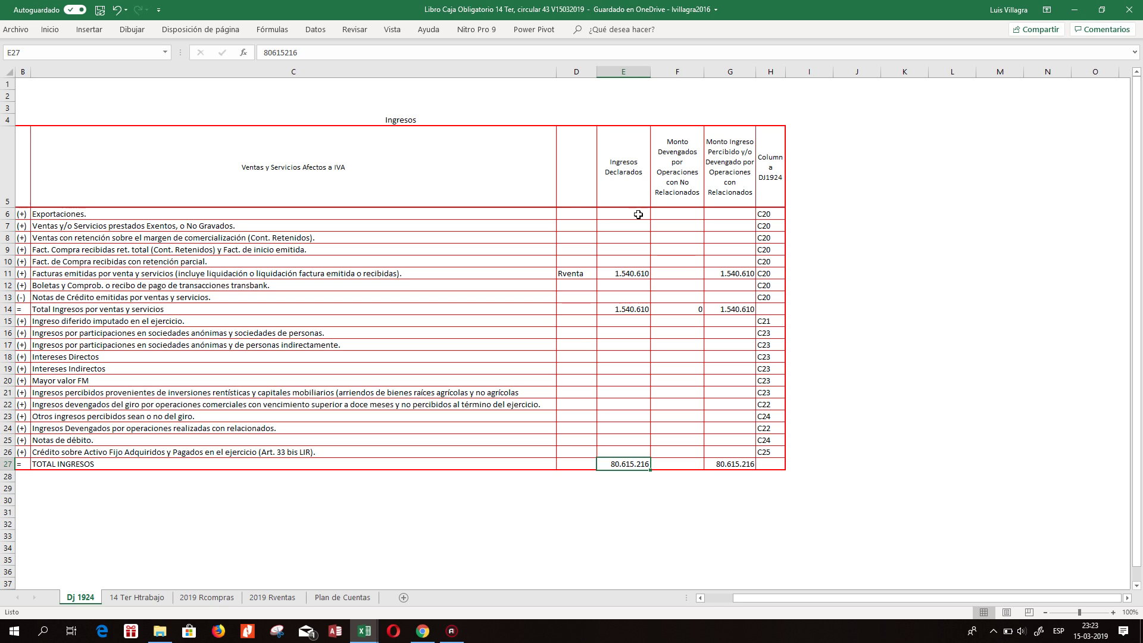
On the SII site, open Mis declaraciones de Renta and start form 1924 with the support assistant.
{"action": "left_click", "coordinate": [424, 632]}
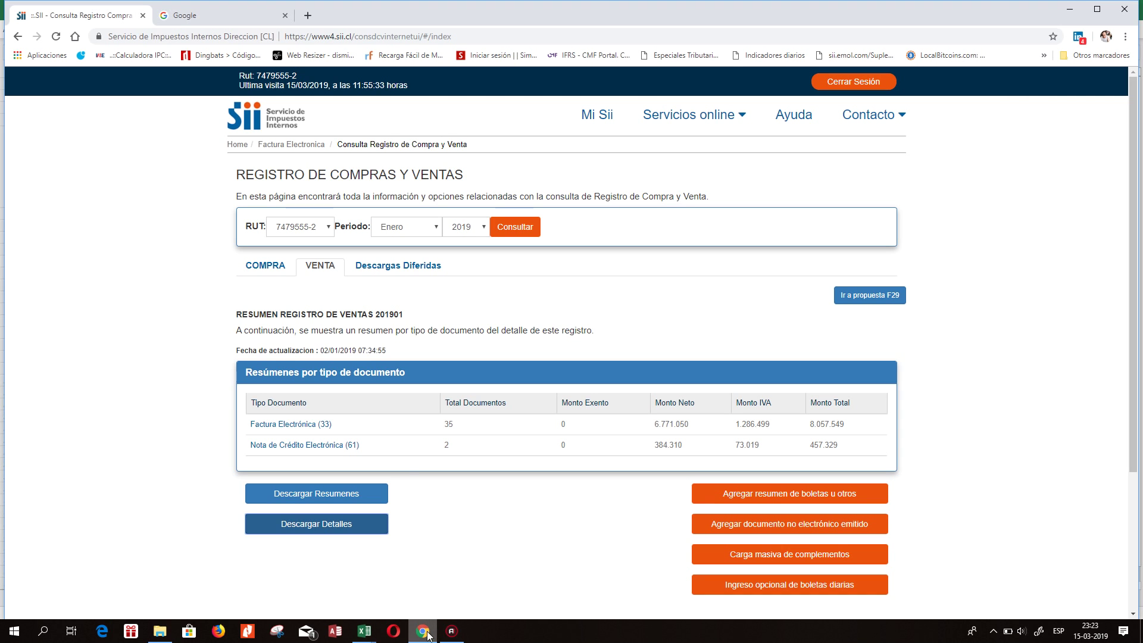
{"action": "left_click", "coordinate": [689, 114]}
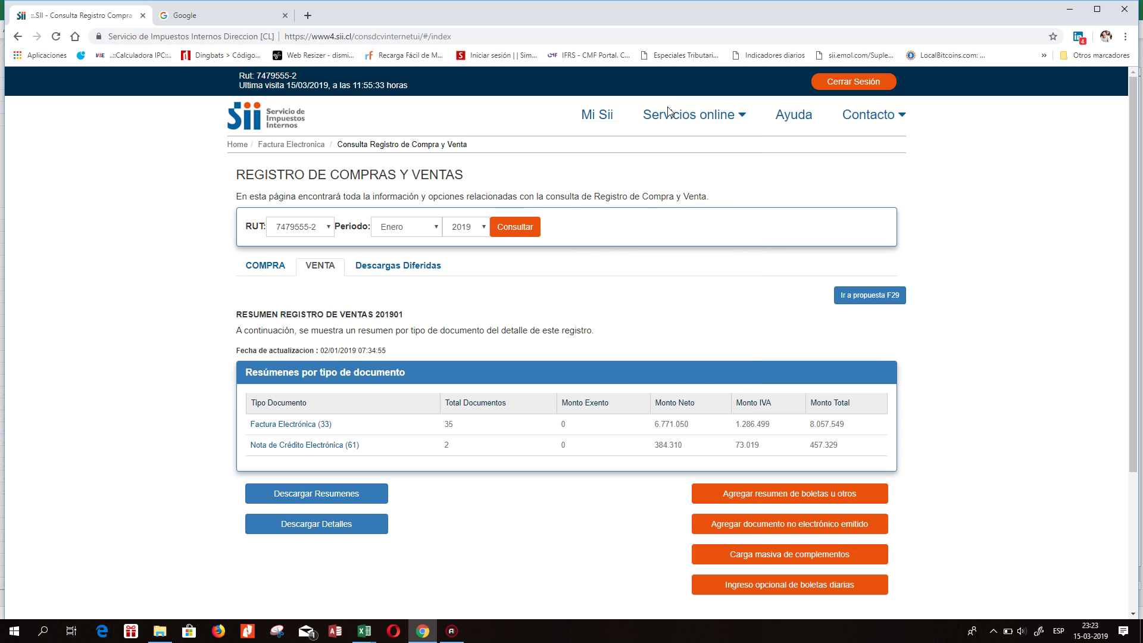
{"action": "left_click", "coordinate": [638, 262]}
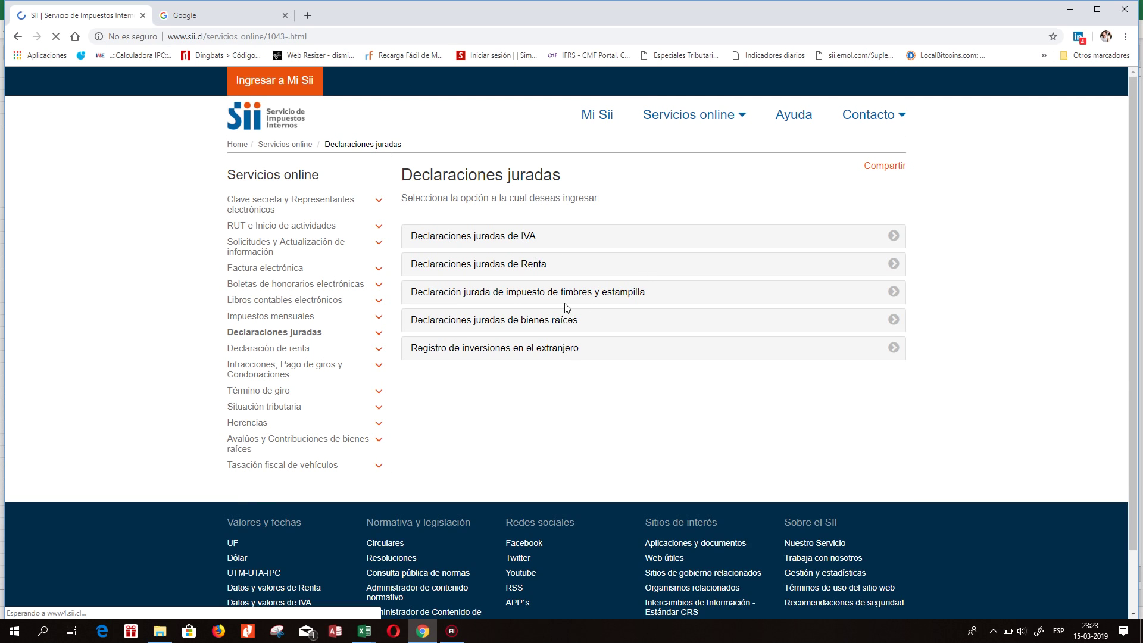
{"action": "left_click", "coordinate": [490, 268]}
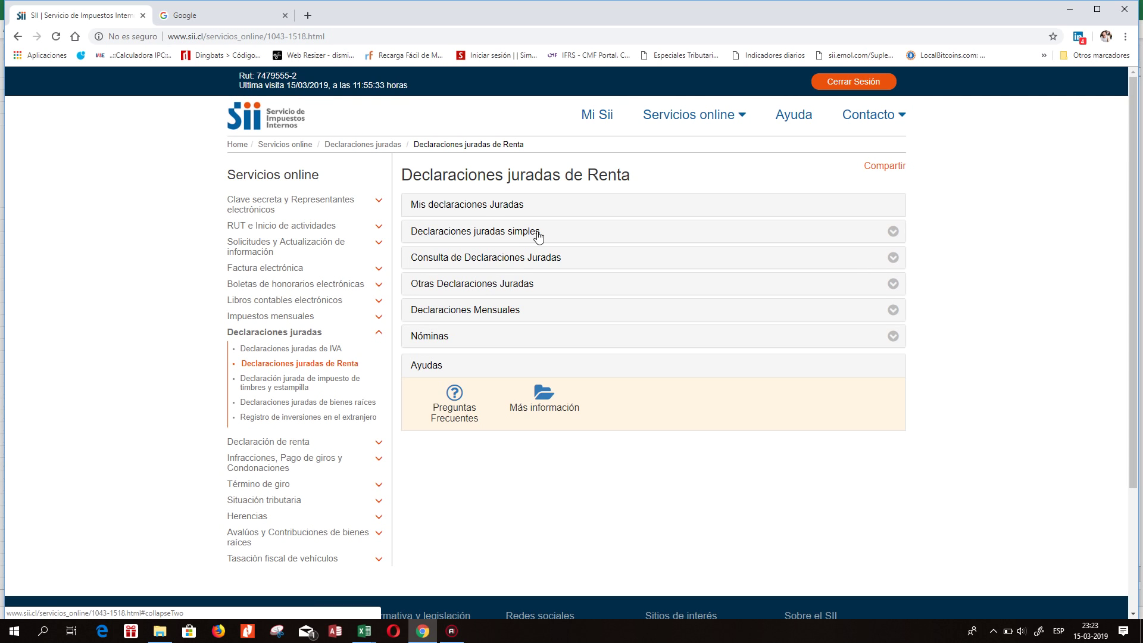
{"action": "left_click", "coordinate": [484, 205]}
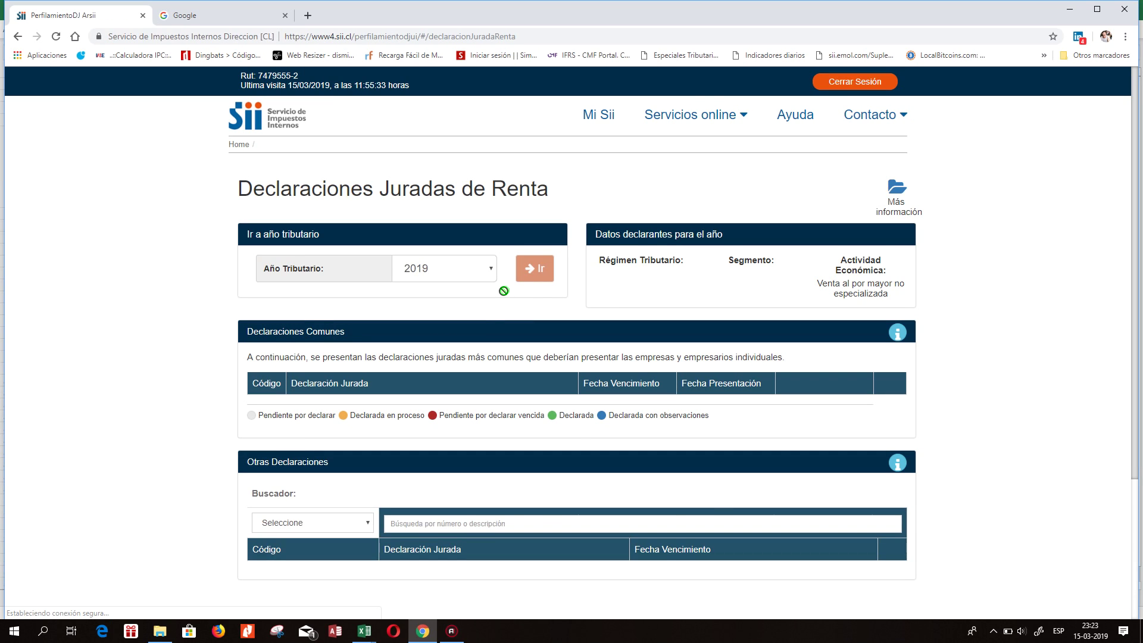
{"action": "scroll", "coordinate": [735, 358], "scroll_direction": "down", "scroll_amount": 10}
{"action": "scroll", "coordinate": [698, 243], "scroll_direction": "up", "scroll_amount": 9}
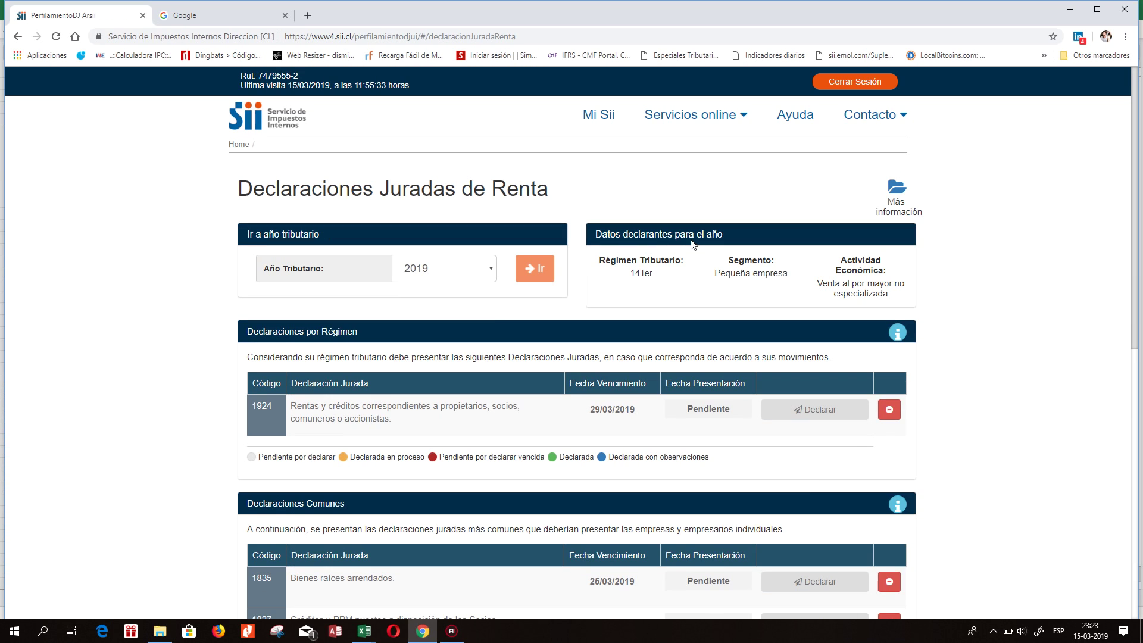
{"action": "left_click", "coordinate": [804, 411]}
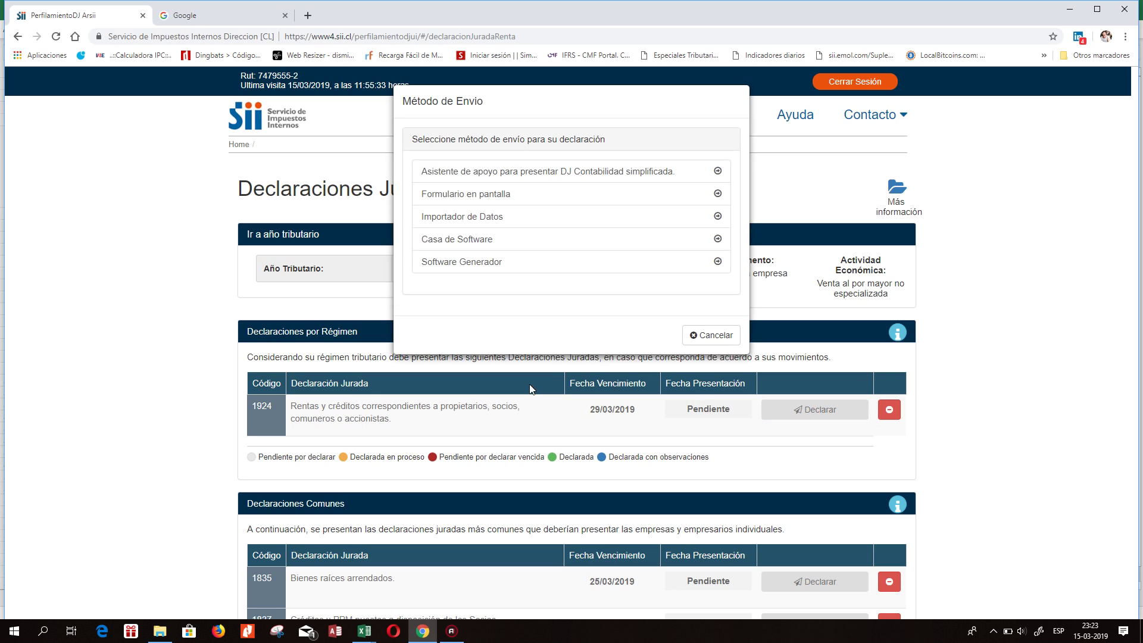
{"action": "left_click", "coordinate": [439, 172]}
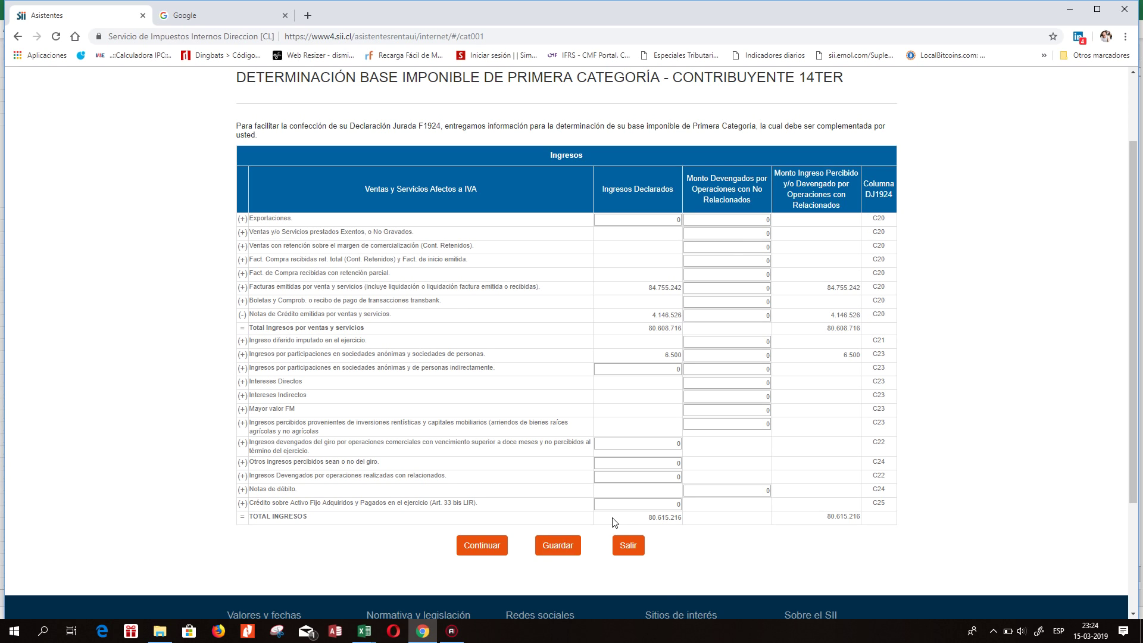
Continue to the Egresos page and copy the whole Egresos table.
{"action": "left_click", "coordinate": [494, 549]}
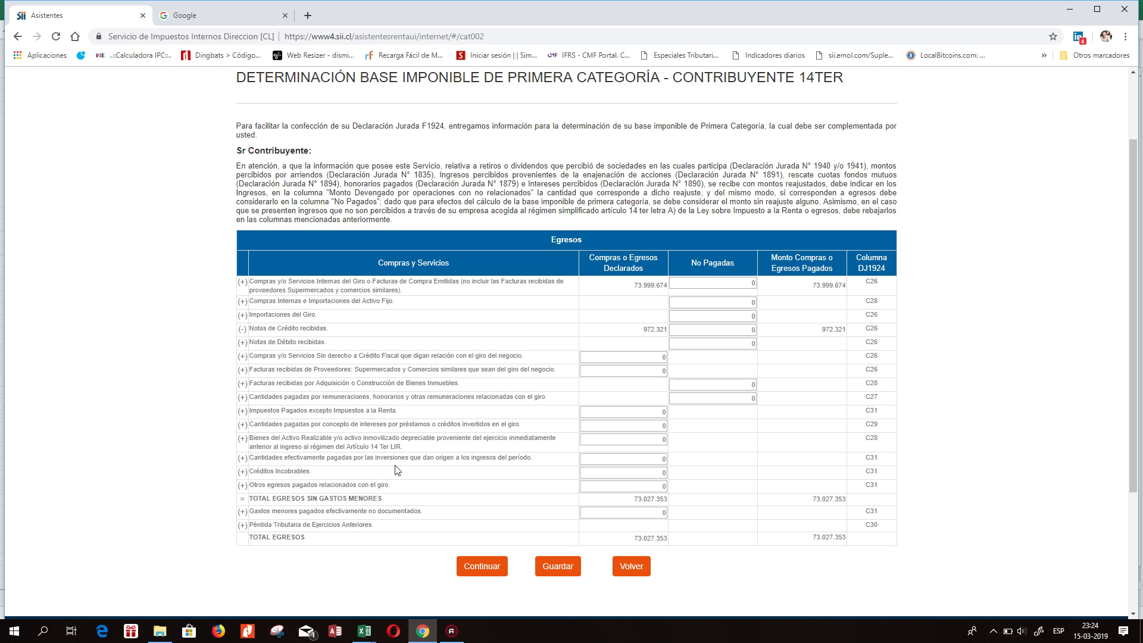
{"action": "left_click_drag", "start_coordinate": [331, 241], "coordinate": [851, 549]}
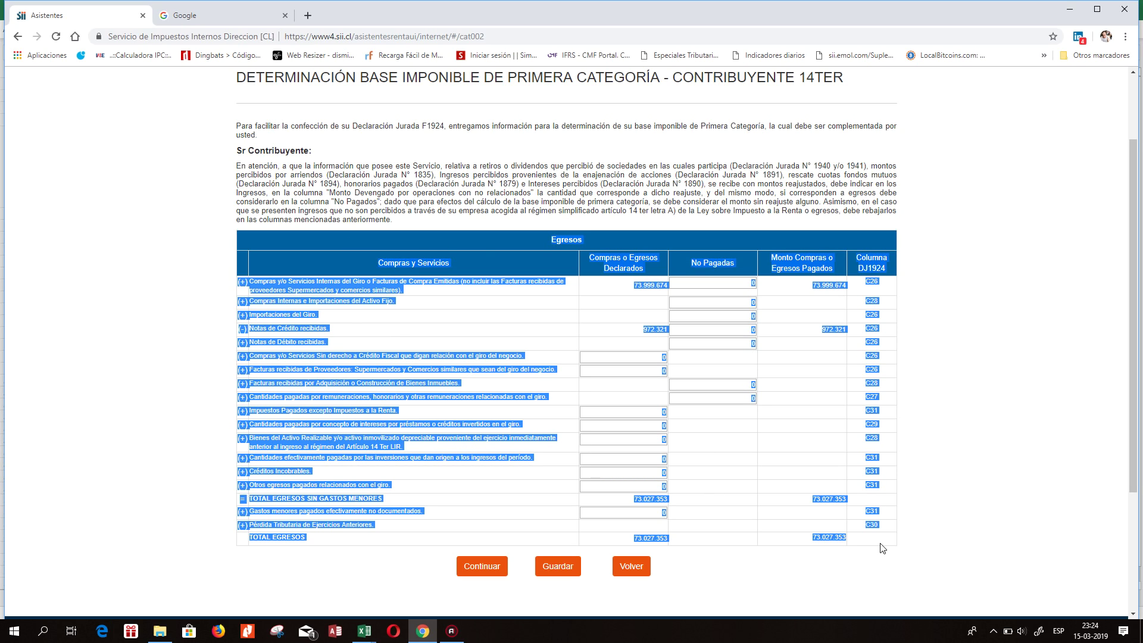
{"action": "right_click", "coordinate": [499, 272]}
{"action": "left_click", "coordinate": [474, 262]}
{"action": "left_click", "coordinate": [368, 633]}
Paste the copied Egresos table into the Dj 1924 sheet at B30.
{"action": "left_click", "coordinate": [271, 590]}
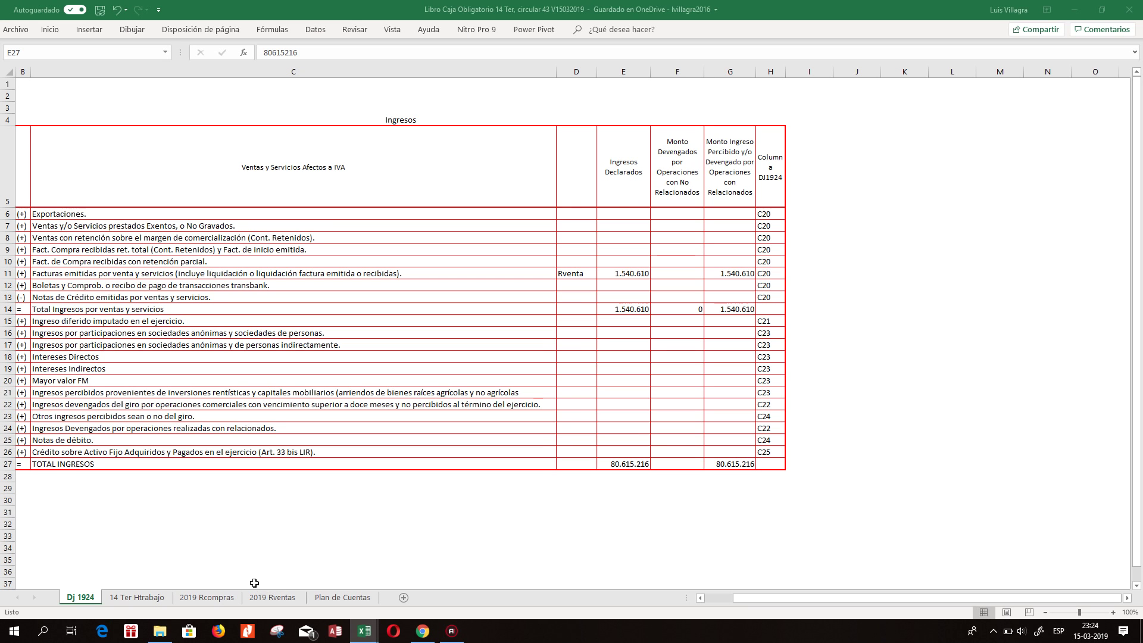
{"action": "left_click_drag", "start_coordinate": [27, 501], "coordinate": [50, 499]}
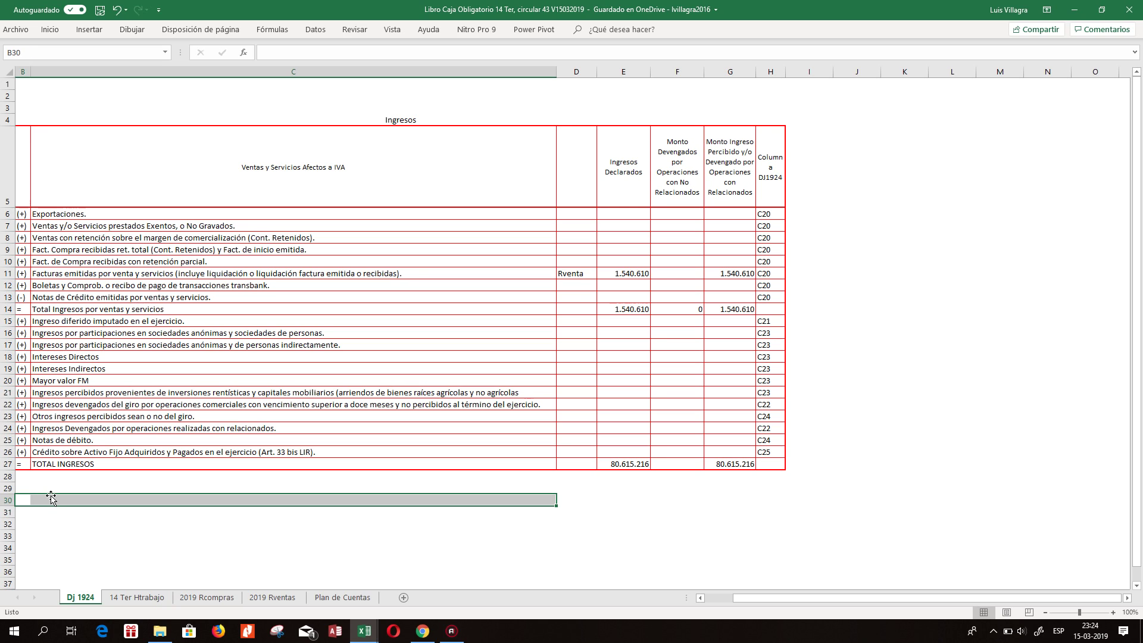
{"action": "key", "text": "Left"}
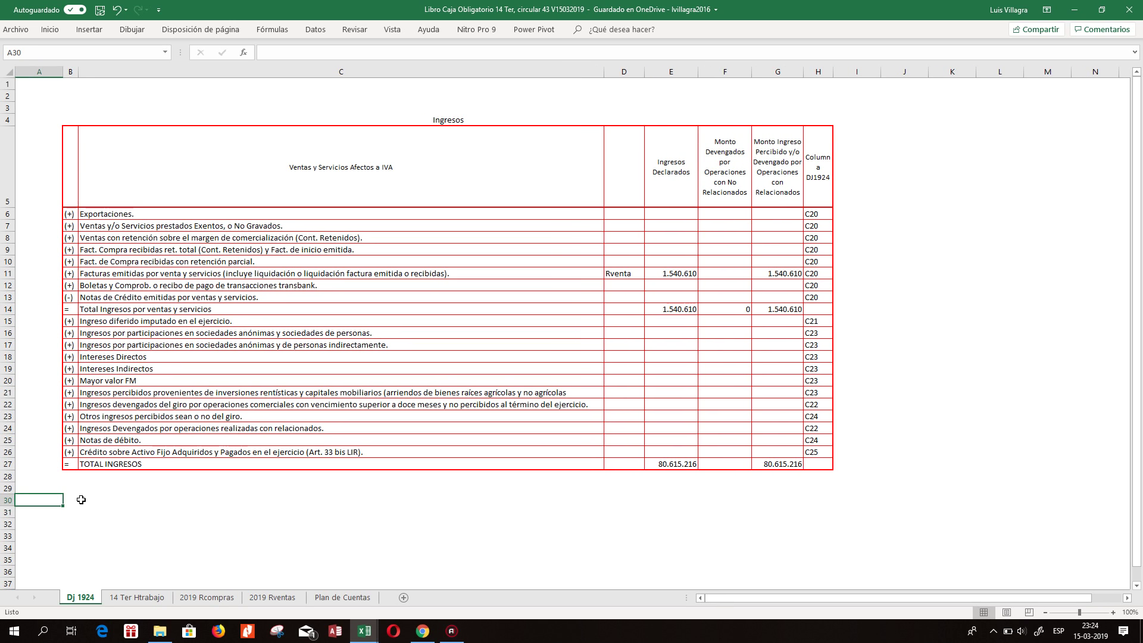
{"action": "right_click", "coordinate": [81, 500]}
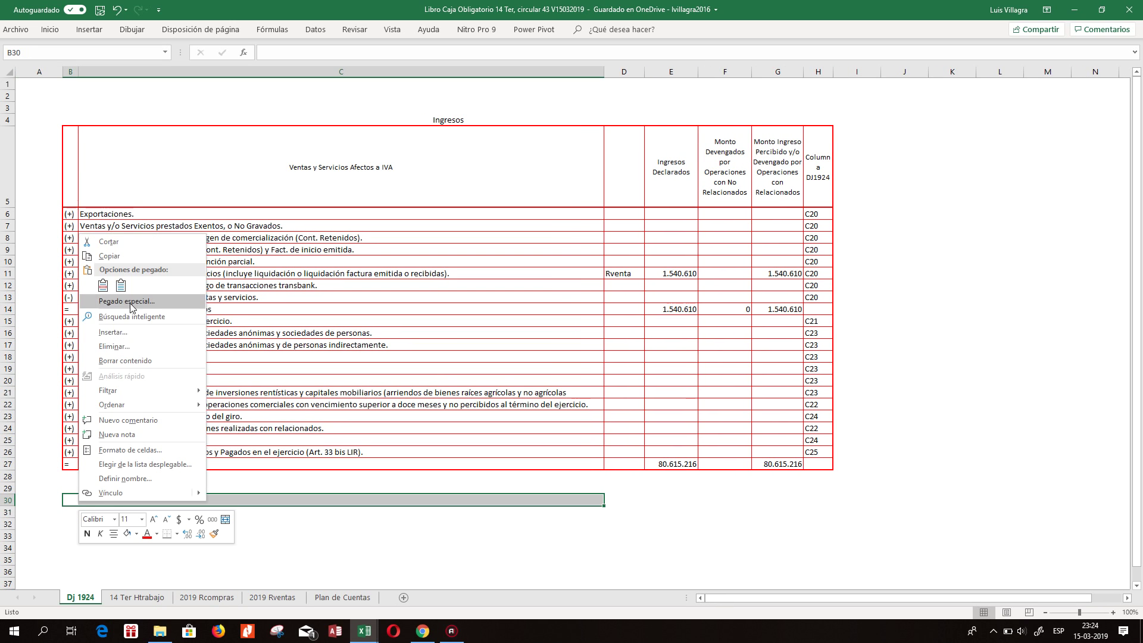
{"action": "left_click", "coordinate": [121, 286]}
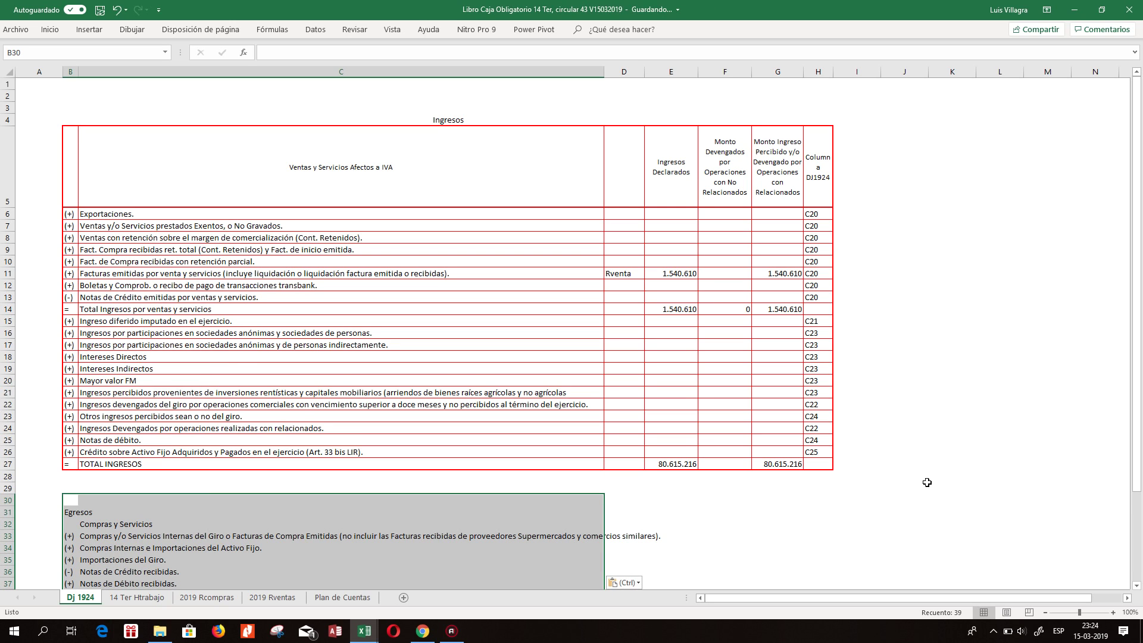
{"action": "scroll", "coordinate": [1141, 345], "scroll_direction": "down", "scroll_amount": 3}
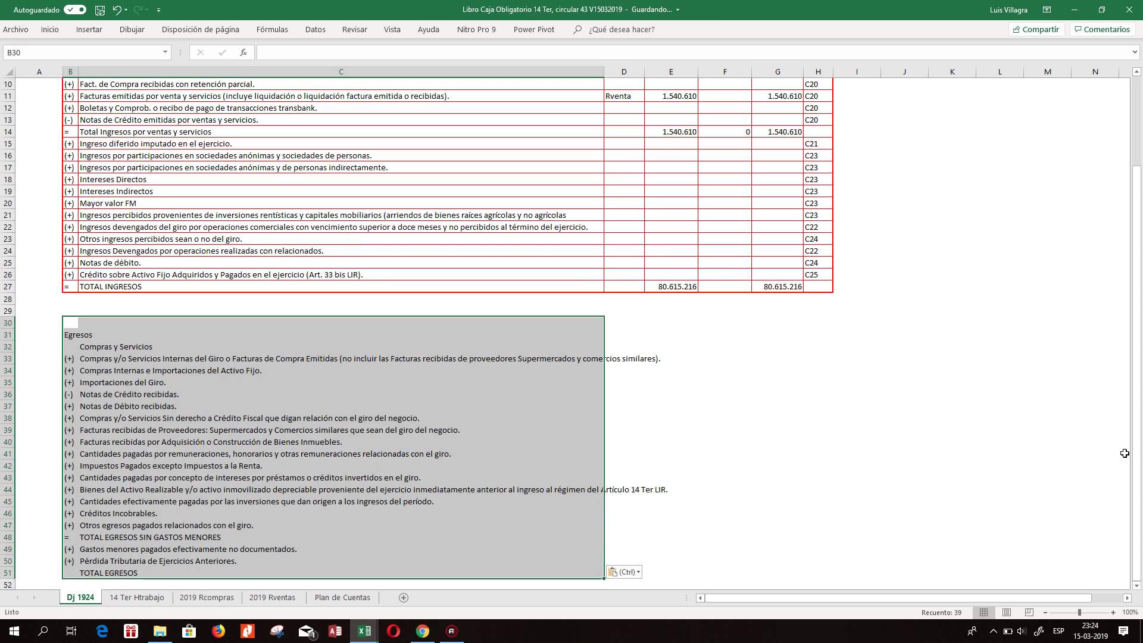
{"action": "left_click", "coordinate": [598, 463]}
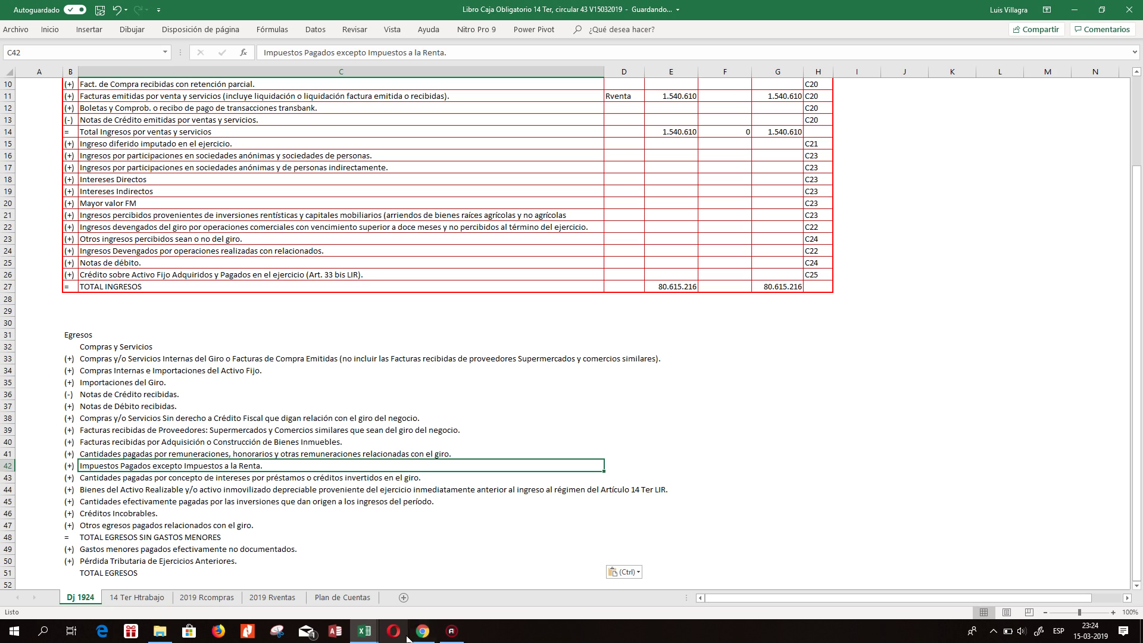
Reselect and copy the full Egresos table, including headers, on the SII page.
{"action": "left_click", "coordinate": [423, 631]}
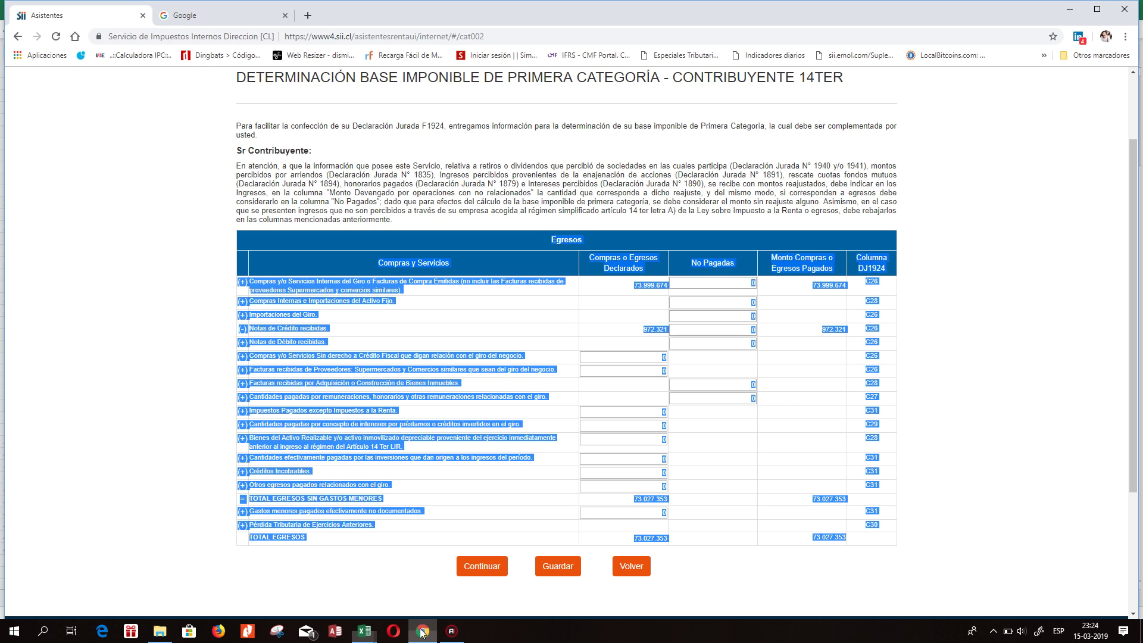
{"action": "left_click", "coordinate": [292, 284]}
{"action": "left_click_drag", "start_coordinate": [375, 241], "coordinate": [885, 549]}
{"action": "right_click", "coordinate": [274, 338]}
{"action": "left_click", "coordinate": [302, 344]}
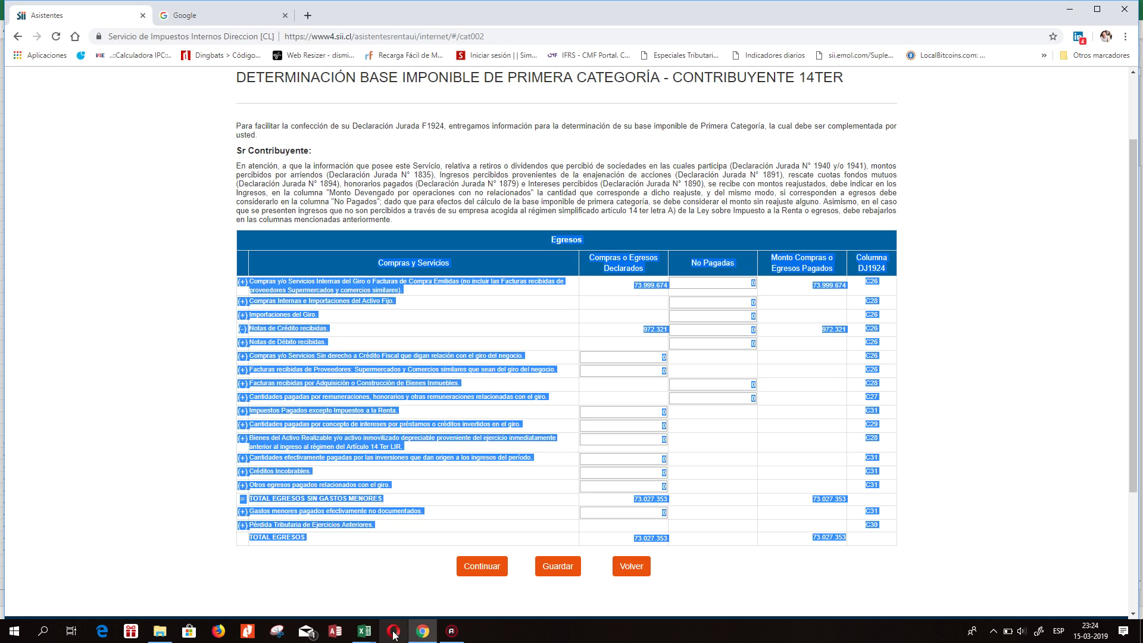
Paste the Egresos table again at B31, keeping its amounts.
{"action": "left_click", "coordinate": [366, 632]}
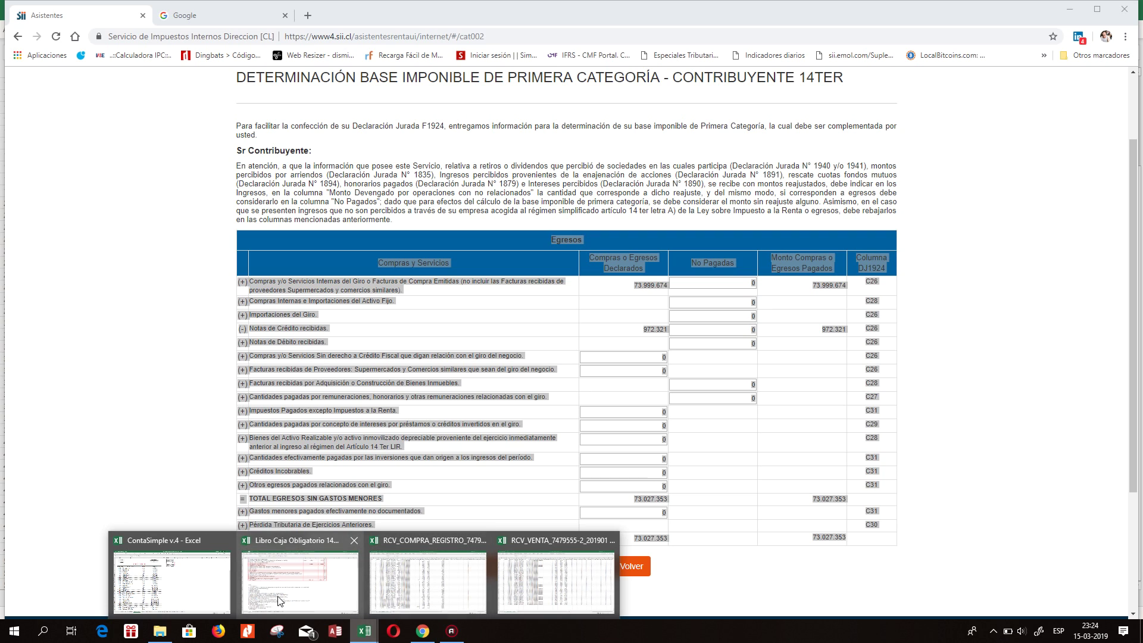
{"action": "left_click", "coordinate": [304, 596]}
{"action": "right_click", "coordinate": [78, 334]}
{"action": "left_click", "coordinate": [116, 383]}
{"action": "left_click", "coordinate": [589, 418]}
{"action": "left_click", "coordinate": [618, 395]}
{"action": "left_click", "coordinate": [144, 350]}
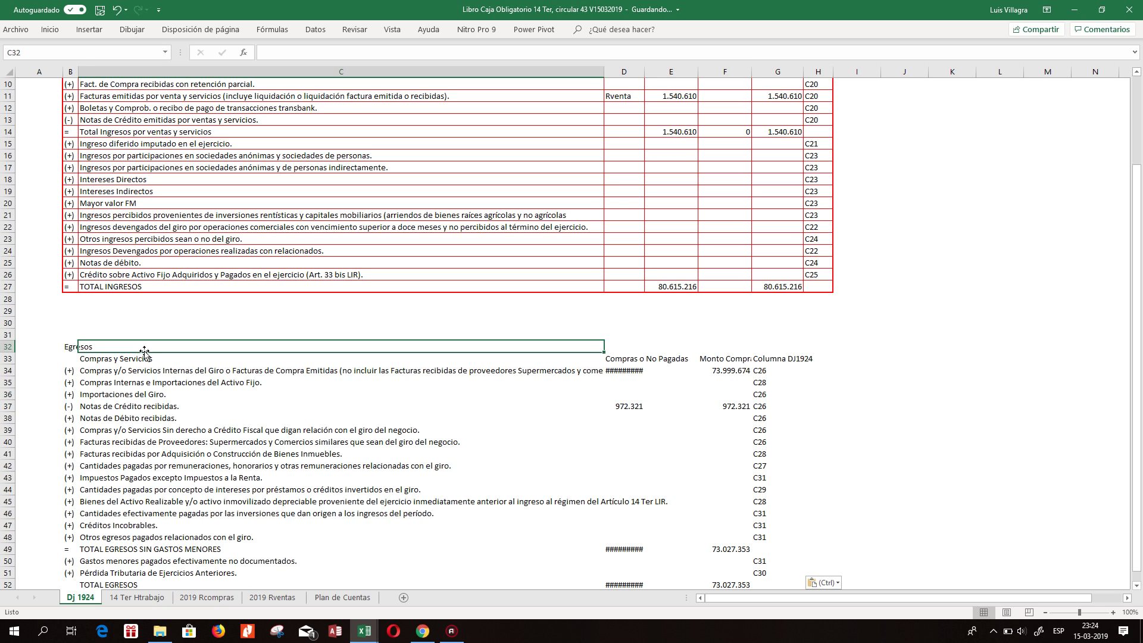
{"action": "scroll", "coordinate": [154, 257], "scroll_direction": "up", "scroll_amount": 3}
Copy row 5's Ingresos header format onto Egresos header row 33 with Copiar formato.
{"action": "left_click", "coordinate": [9, 169]}
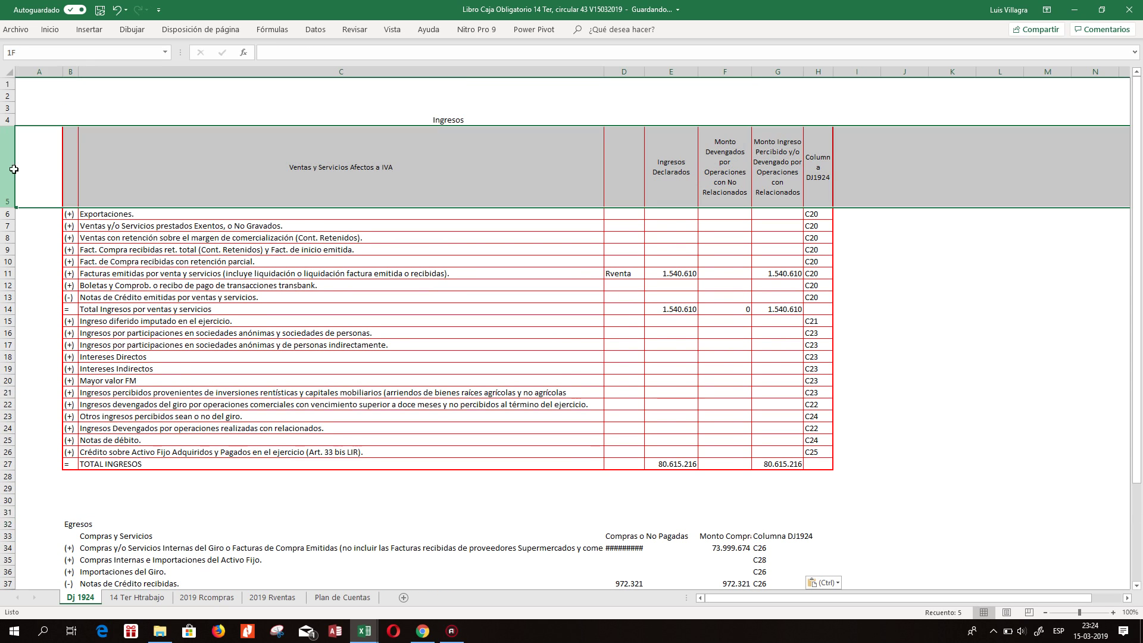
{"action": "left_click", "coordinate": [51, 31]}
{"action": "left_click", "coordinate": [84, 77]}
{"action": "left_click", "coordinate": [9, 536]}
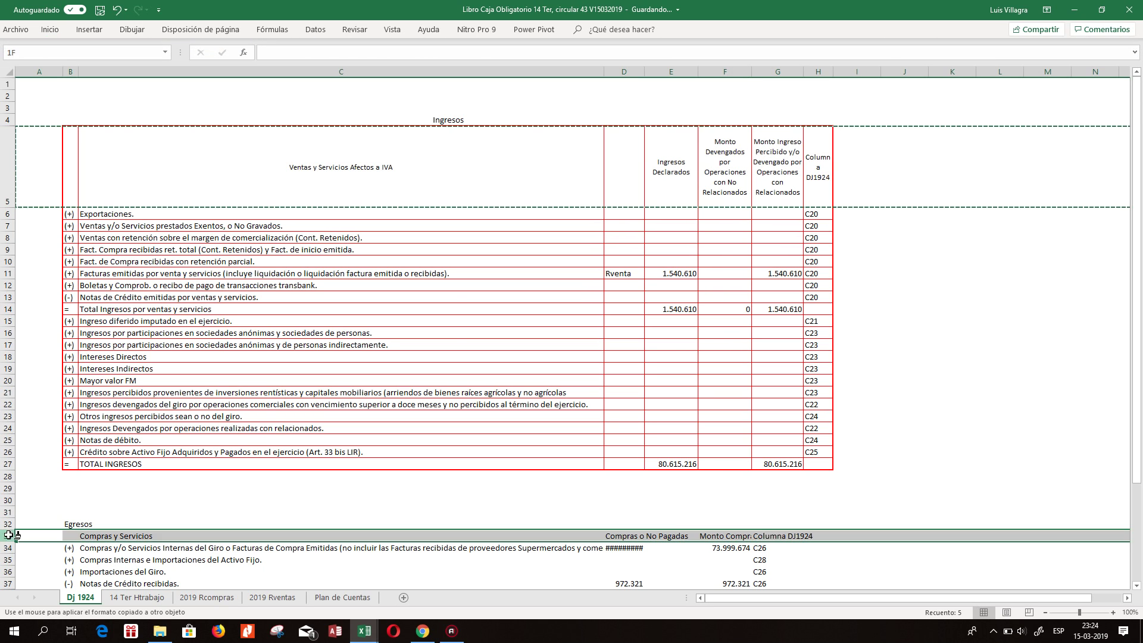
{"action": "left_click", "coordinate": [517, 377]}
{"action": "left_click_drag", "start_coordinate": [69, 417], "coordinate": [824, 550]}
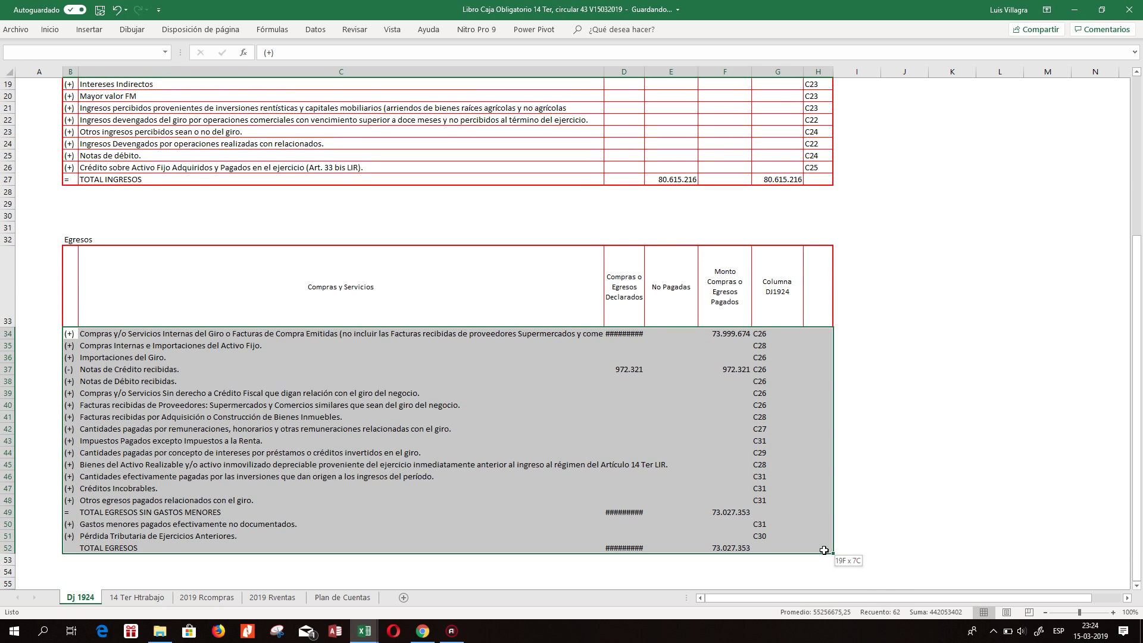